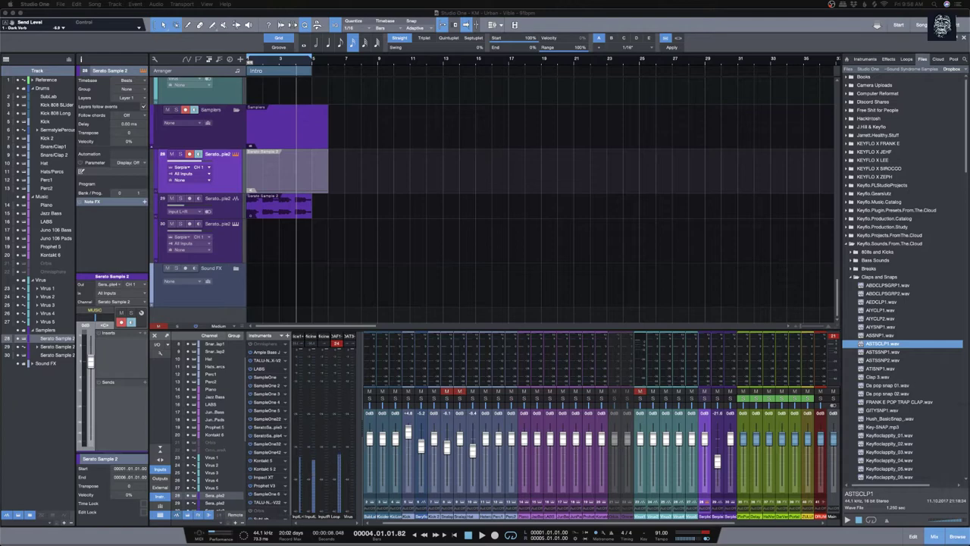
Step: Switch to the browser, play the Instagram vocal clip and close its tab
drag(969, 23, 279, 95)
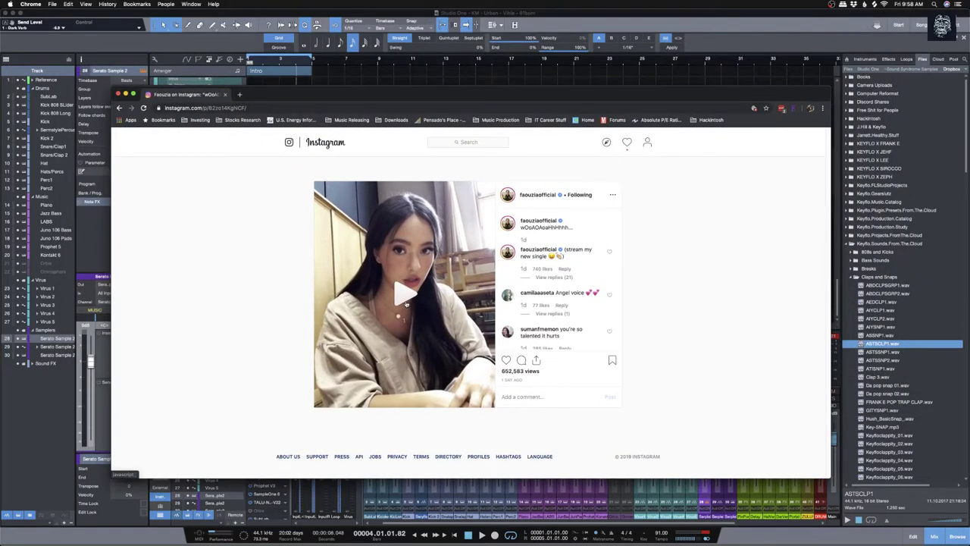
click(406, 303)
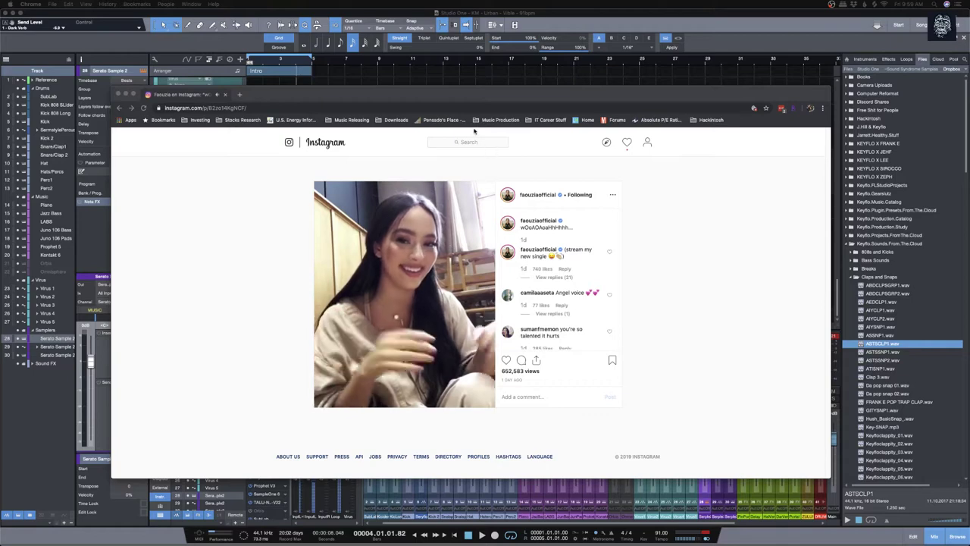
drag(446, 101, 523, 119)
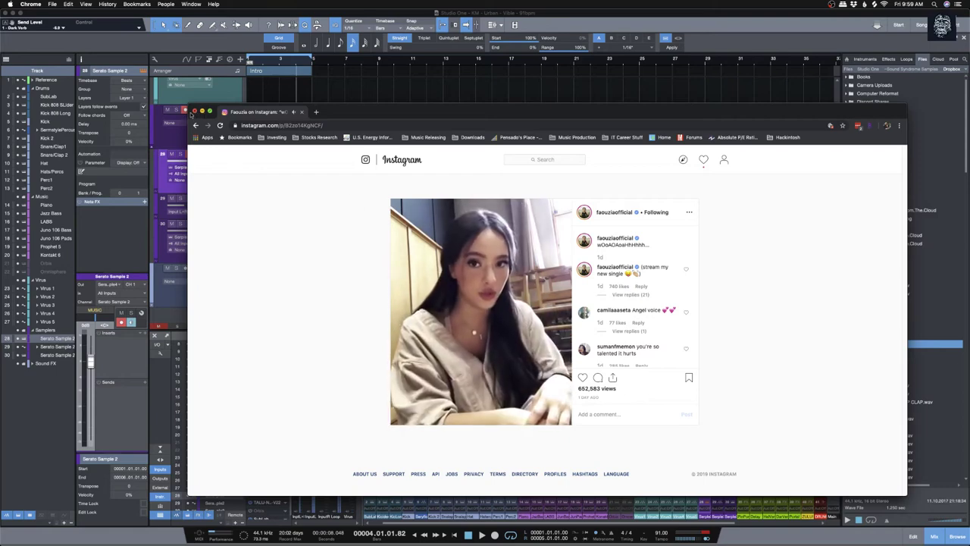
click(301, 112)
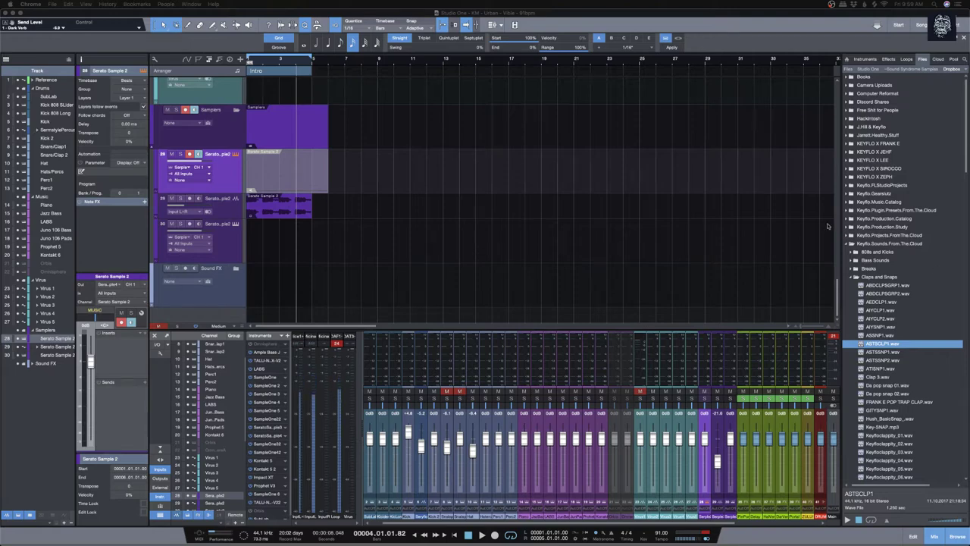
Step: Switch back to Studio One and select the Reference track in the arrangement
click(344, 223)
scroll(344, 222, up, 3)
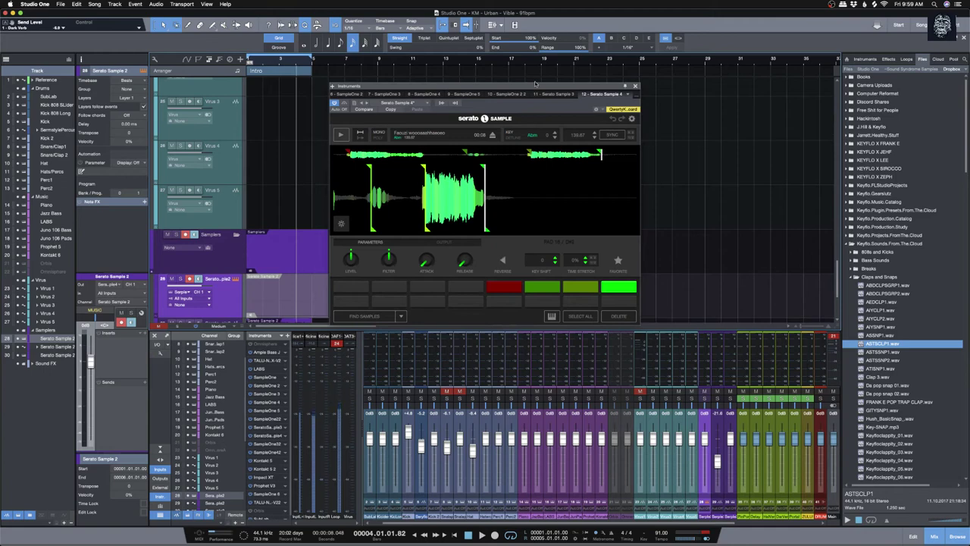
scroll(278, 135, up, 10)
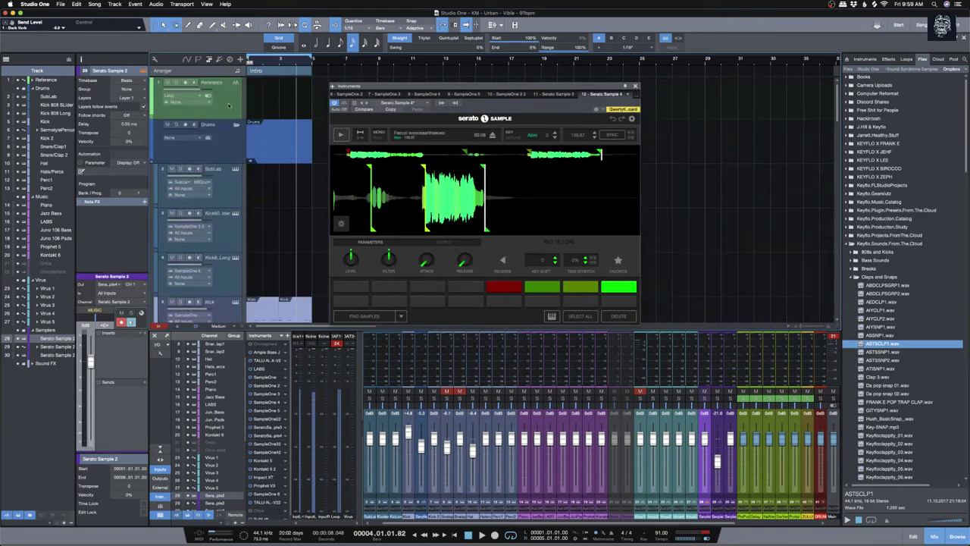
click(228, 105)
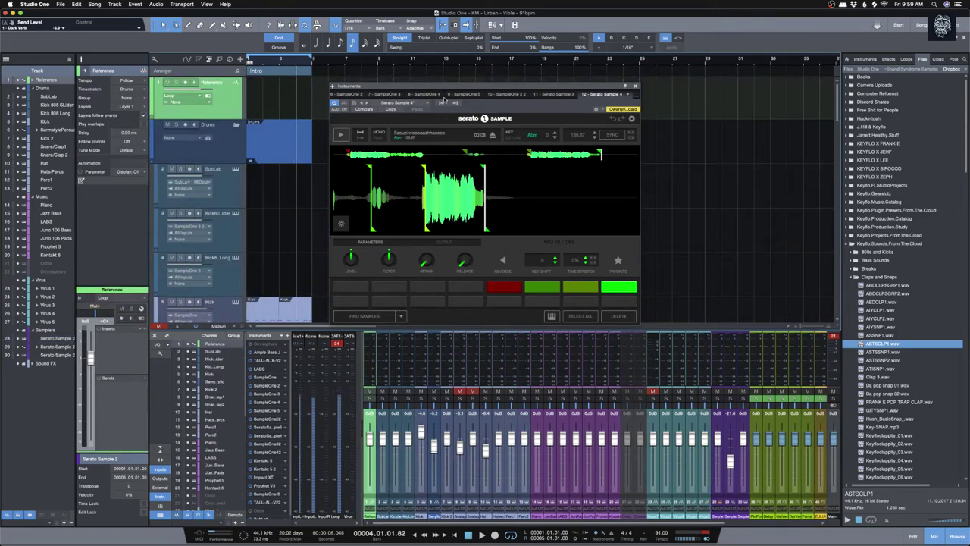
scroll(302, 213, down, 10)
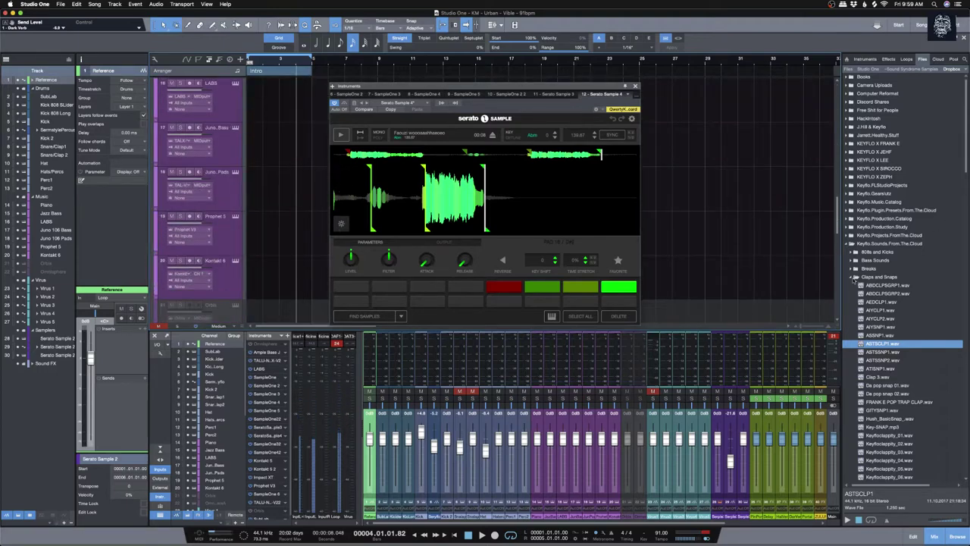
Step: Collapse the Claps and Snaps folder, expand Social Media Rips and preview the Faouzi vocal WAV file
click(855, 277)
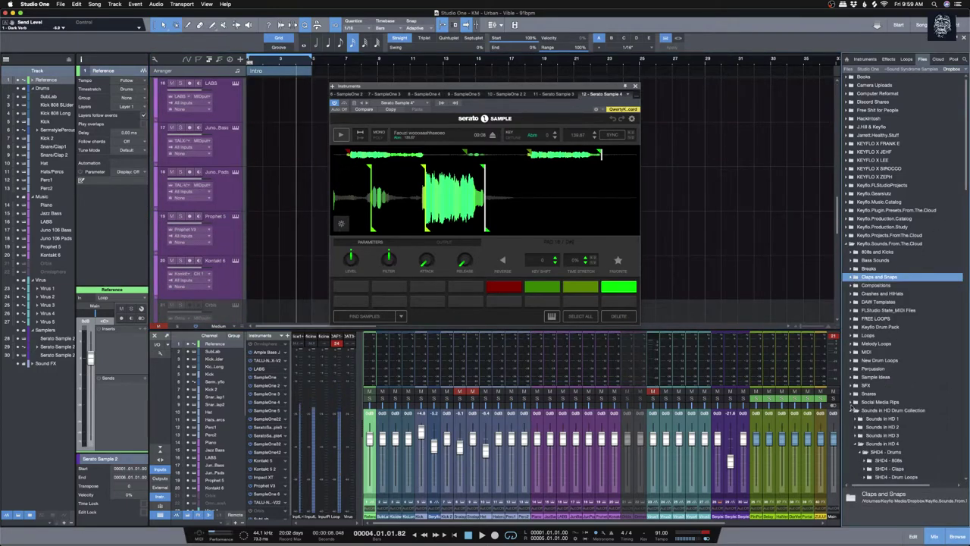
click(852, 402)
click(867, 412)
click(849, 520)
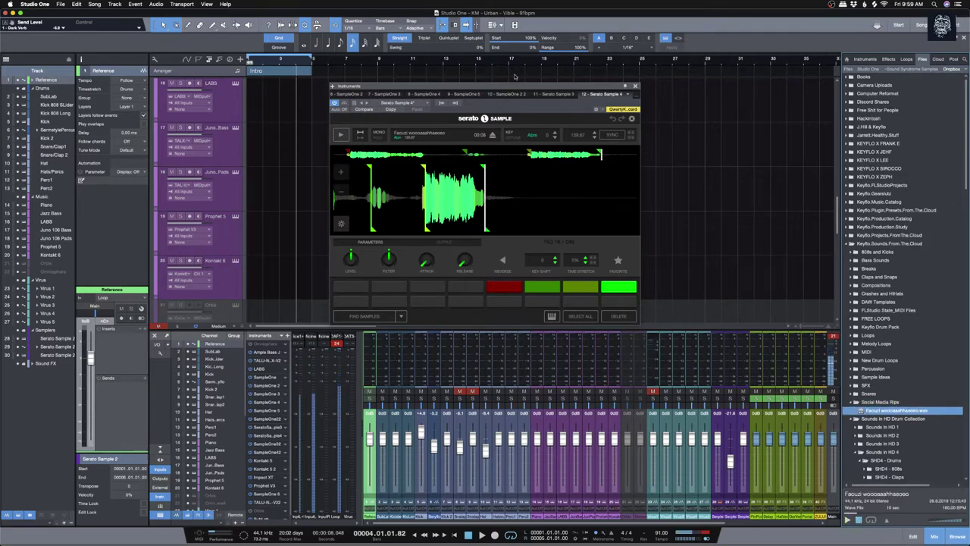
Step: Examine the chopped vocal waveform in Serato Sample 4, audition a chop and close the instrument window
drag(447, 85, 490, 66)
scroll(418, 191, down, 3)
scroll(418, 191, up, 3)
scroll(418, 191, down, 2)
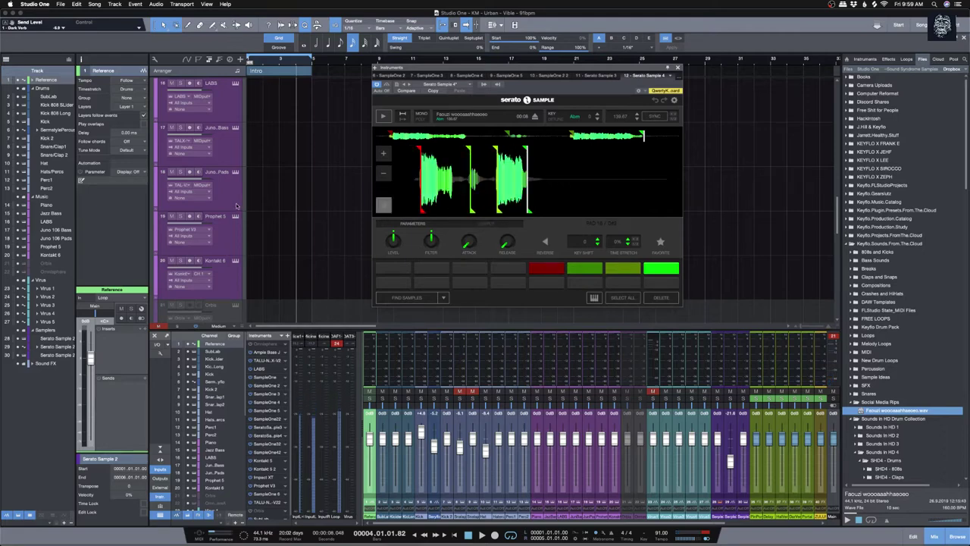
scroll(247, 204, down, 5)
key(a)
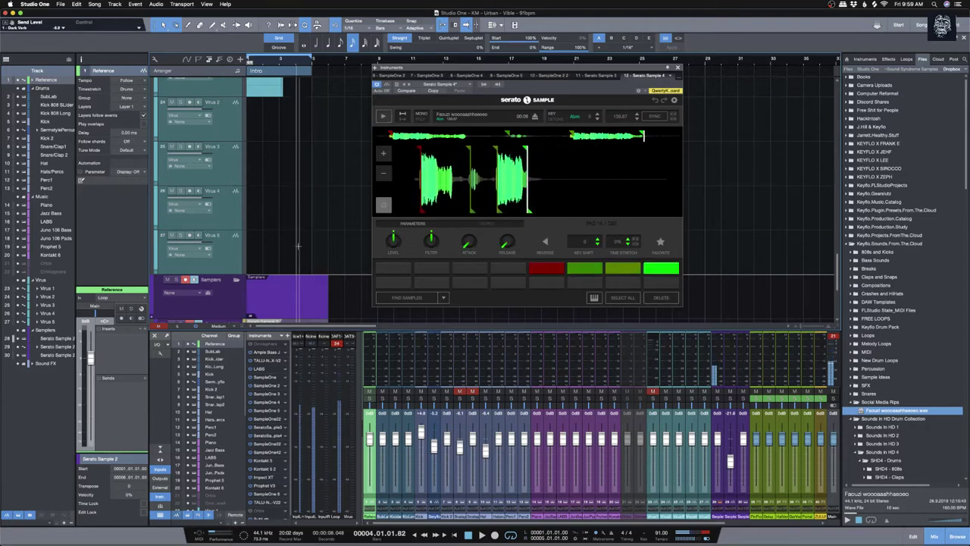
click(677, 68)
click(677, 68)
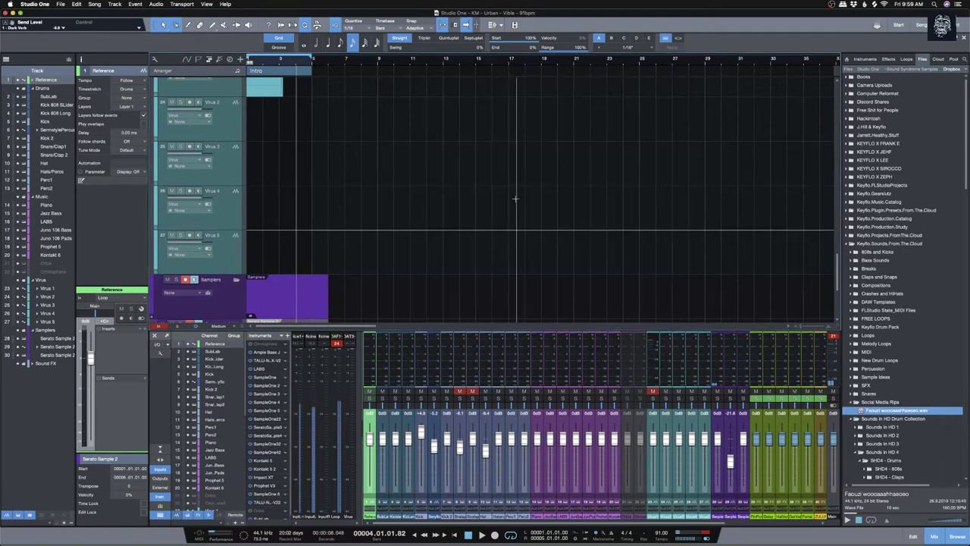
Step: Solo the Serato Sample 2 audio track in the Samplers folder and play it from the song start
scroll(204, 189, down, 4)
click(220, 201)
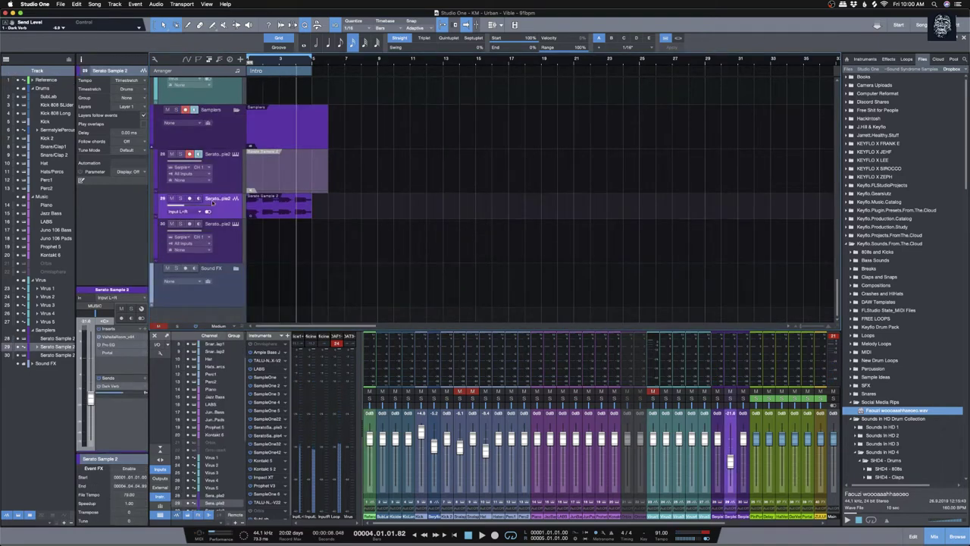
click(225, 175)
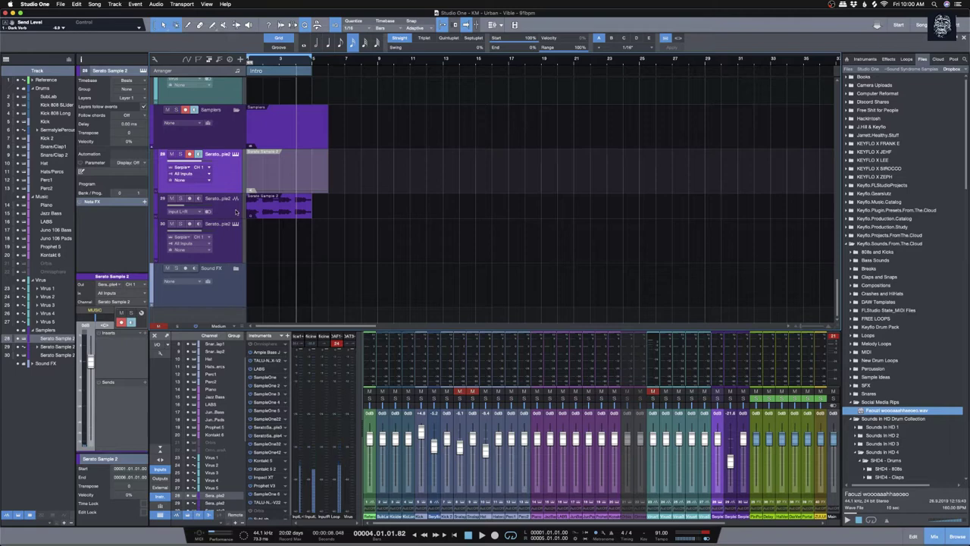
click(236, 212)
key(space)
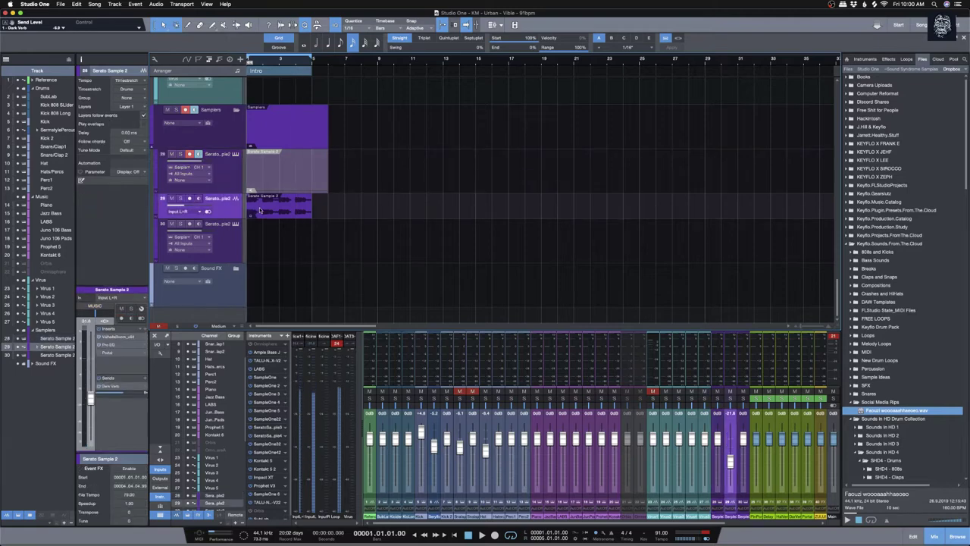
key(s)
key(space)
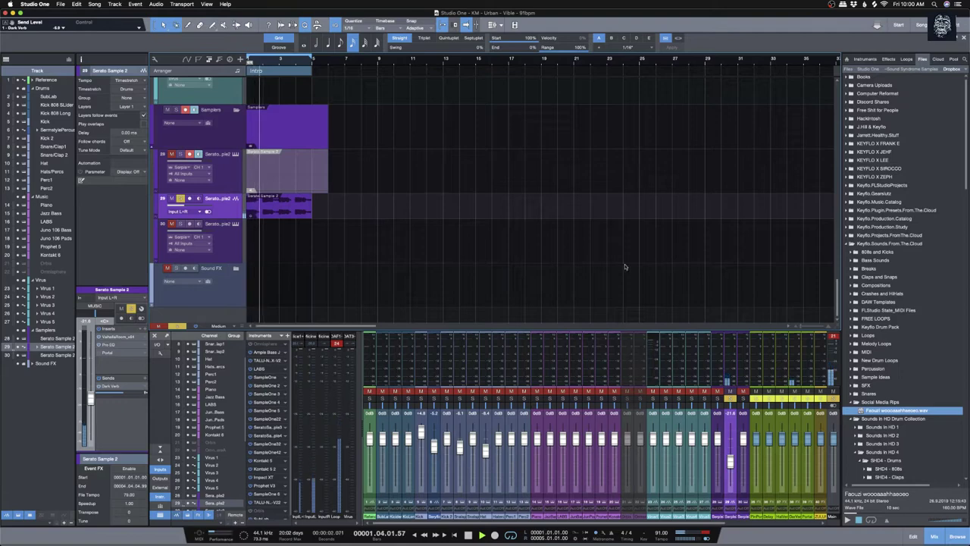
Step: Raise the Serato Sample 2 audio track's volume to -11.4 dB and take it out of solo
drag(732, 460, 731, 455)
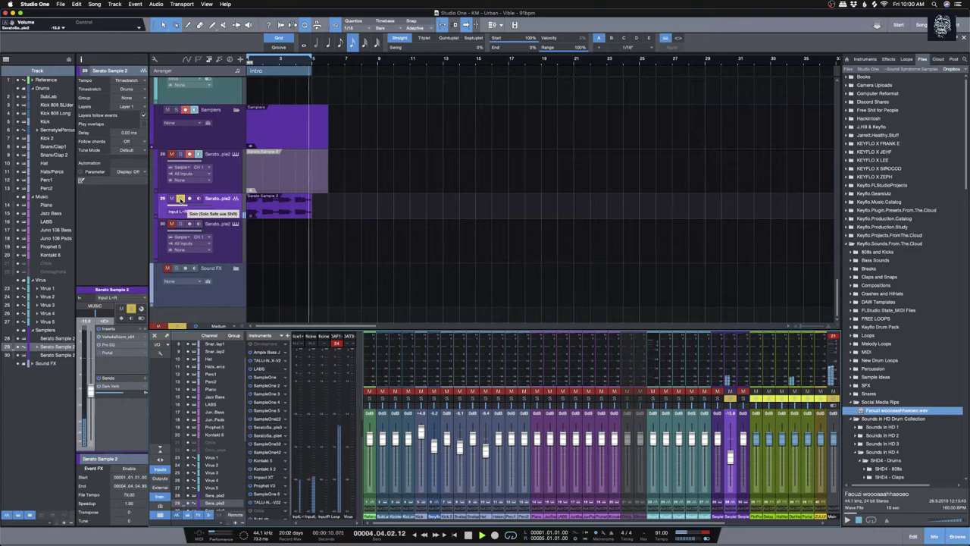
click(179, 199)
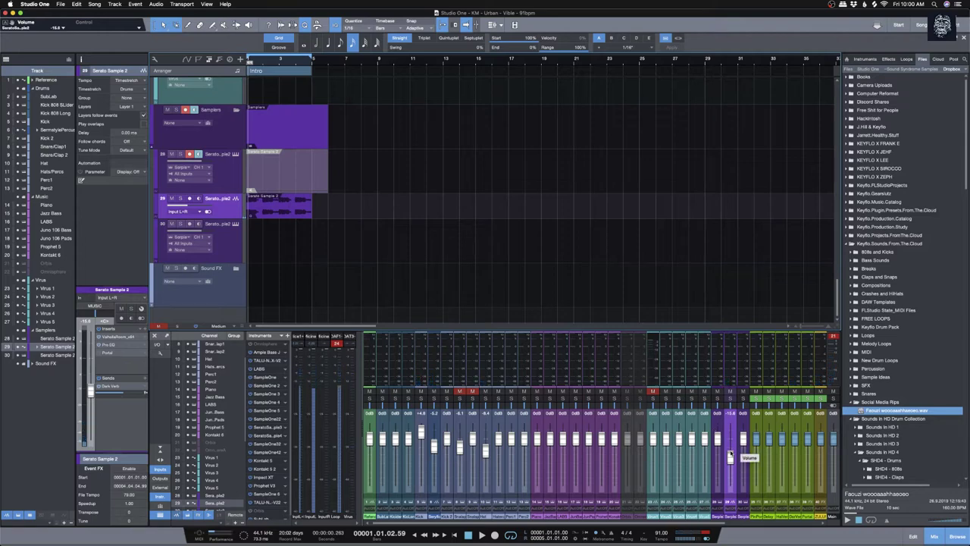
drag(730, 457, 730, 453)
Step: Select the Sermstyle Percussion loop event below the Kick track
scroll(354, 222, up, 5)
scroll(354, 223, up, 10)
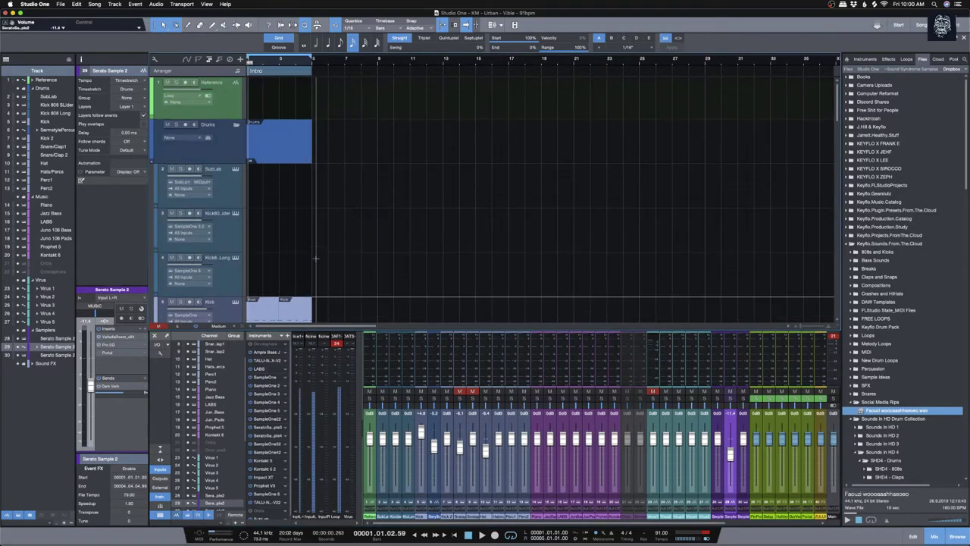
scroll(315, 250, down, 3)
click(284, 300)
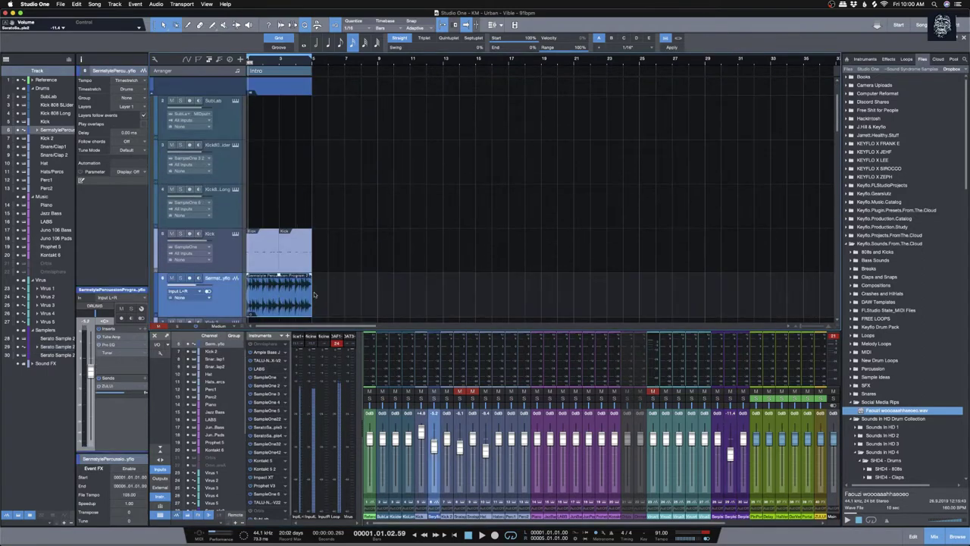
Step: Find Sermstyle Percussion Program 21_105BPM in the collaboration folder's Loops subfolder and preview it
scroll(885, 310, down, 1)
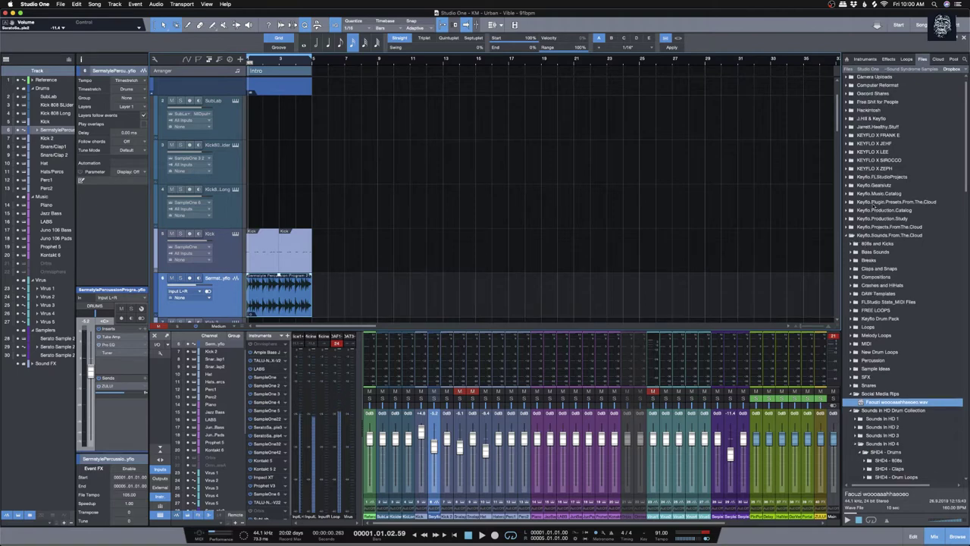
click(847, 119)
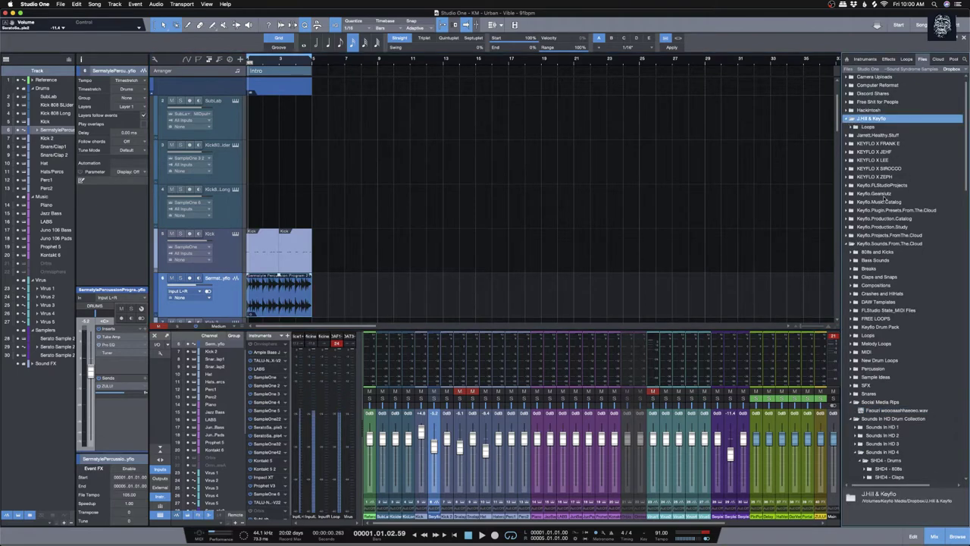
click(852, 127)
scroll(879, 227, down, 10)
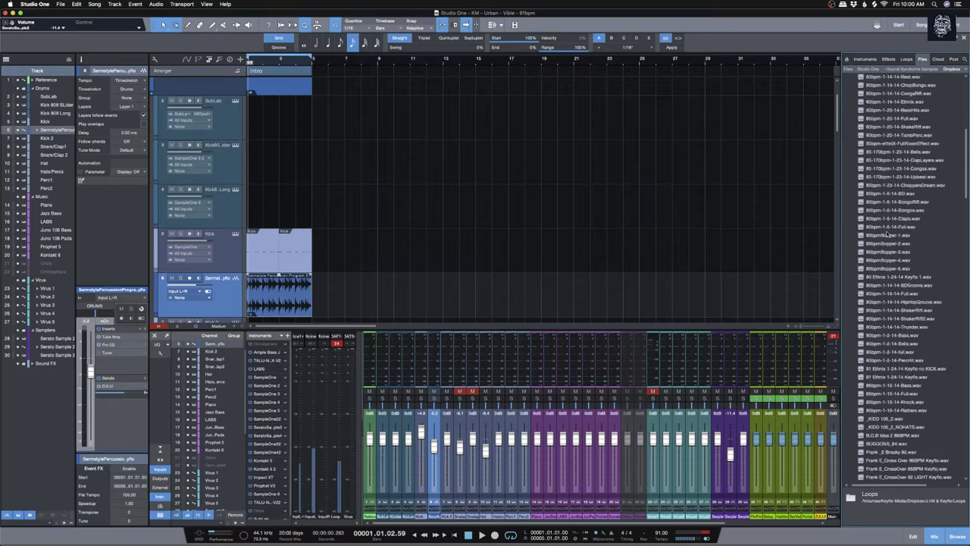
scroll(887, 234, up, 10)
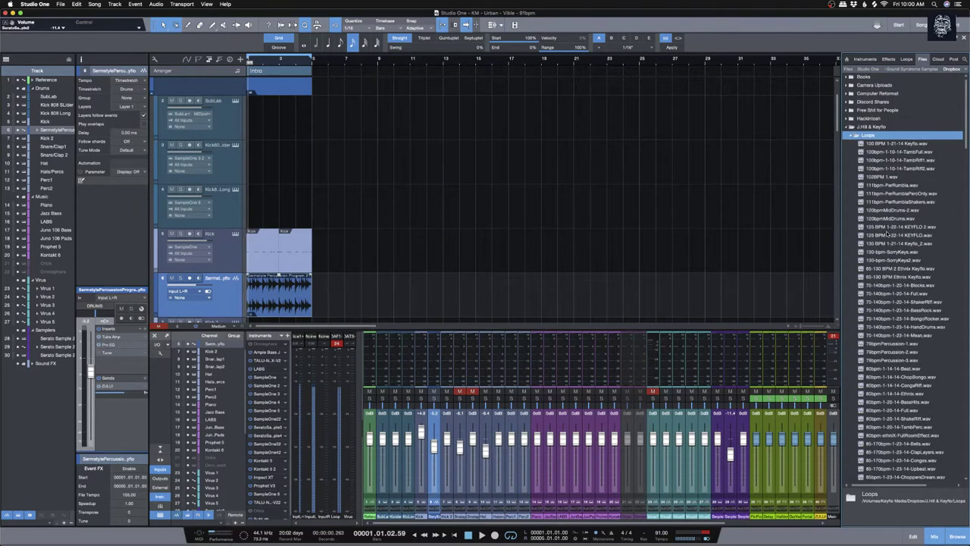
scroll(886, 235, down, 15)
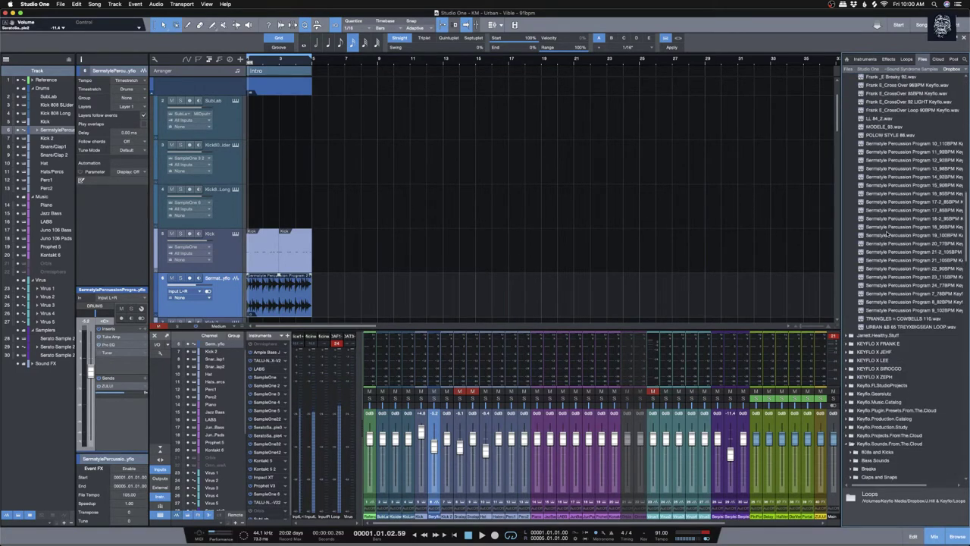
scroll(887, 234, up, 4)
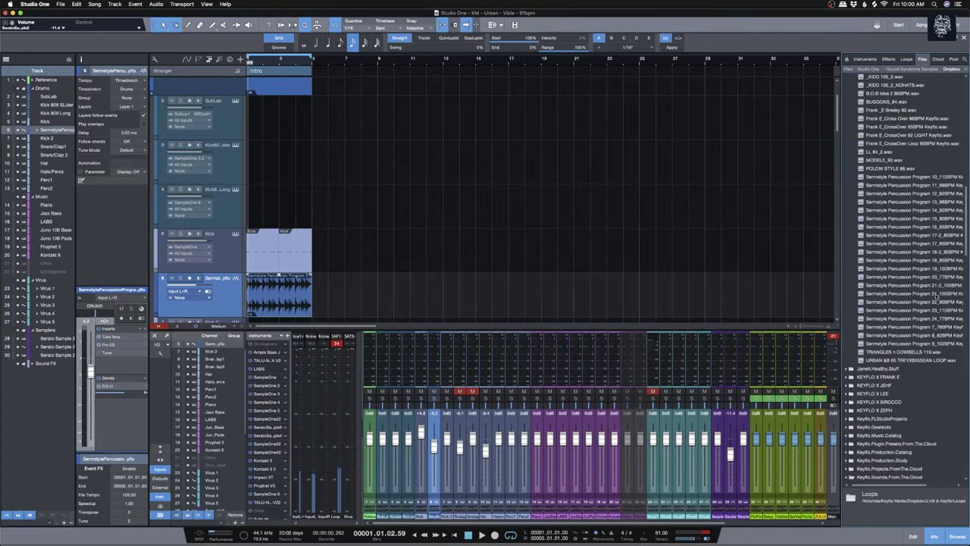
click(937, 294)
click(848, 519)
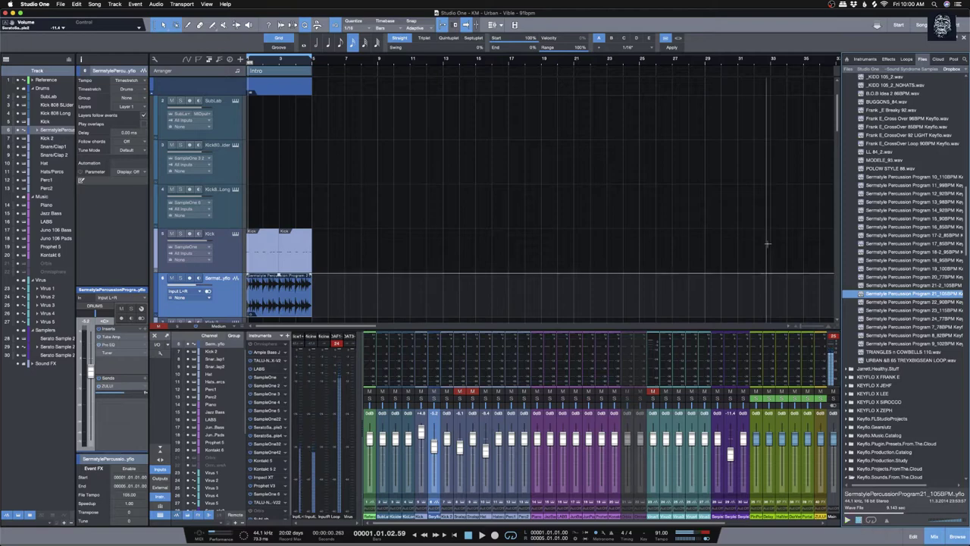
Step: Solo the Sermstyle Percussion track during playback, raise its volume to about -3.9 dB and expand its mixer channel
click(260, 301)
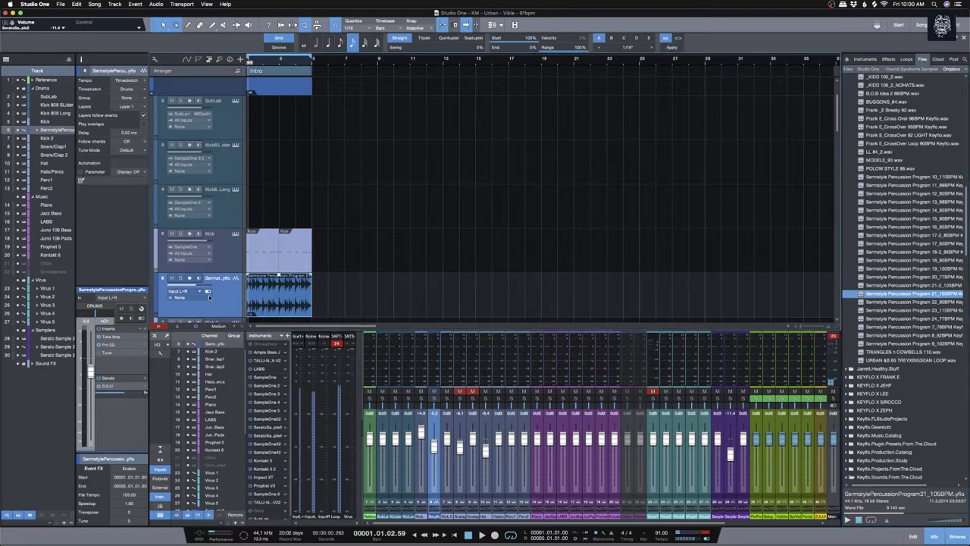
click(181, 278)
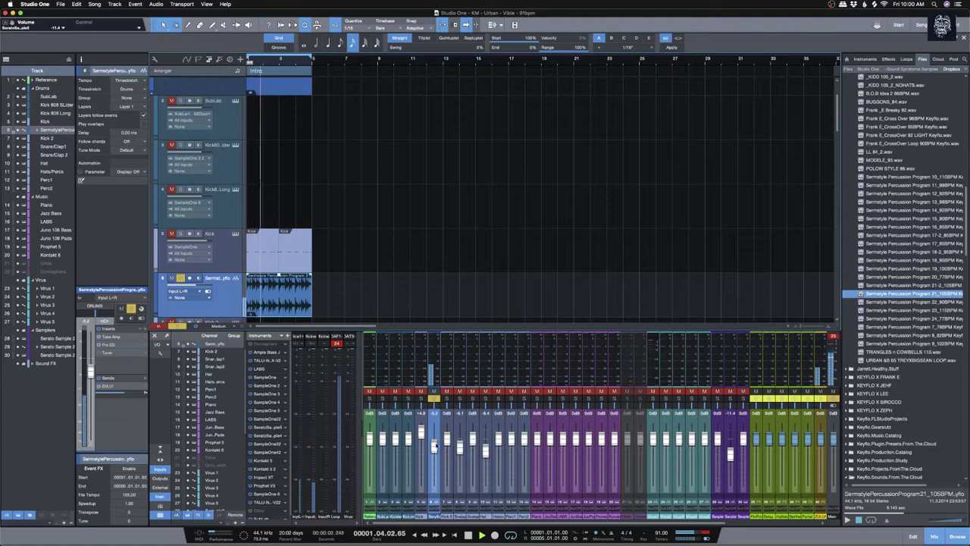
double_click(439, 428)
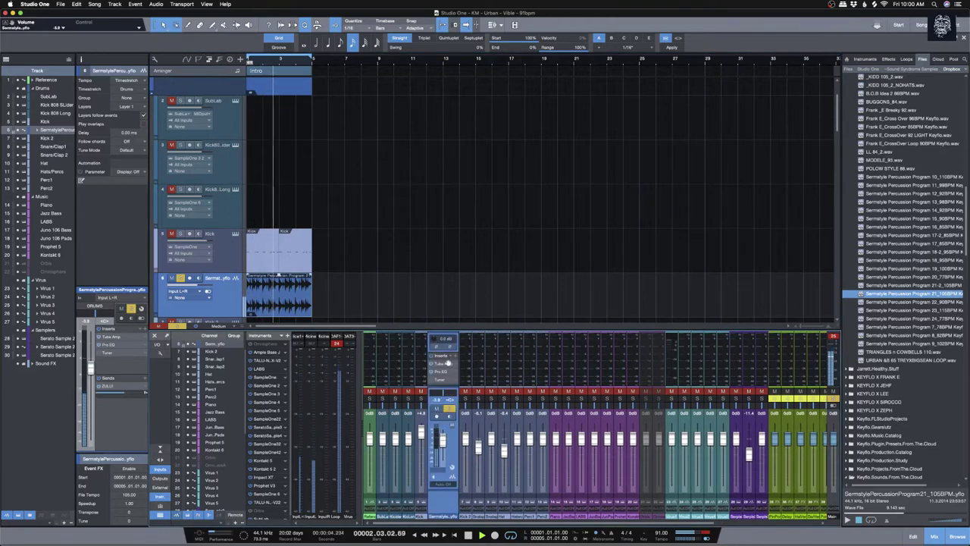
Step: Enlarge the mixer and inspect the percussion track's Tube Amp and Pro EQ inserts, then collapse its expanded channel
drag(449, 282, 445, 265)
double_click(445, 300)
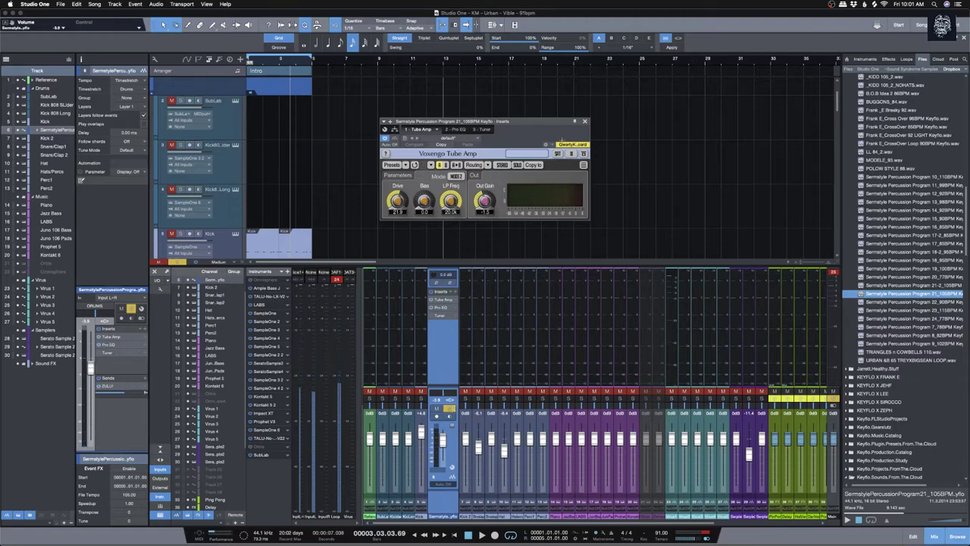
click(586, 121)
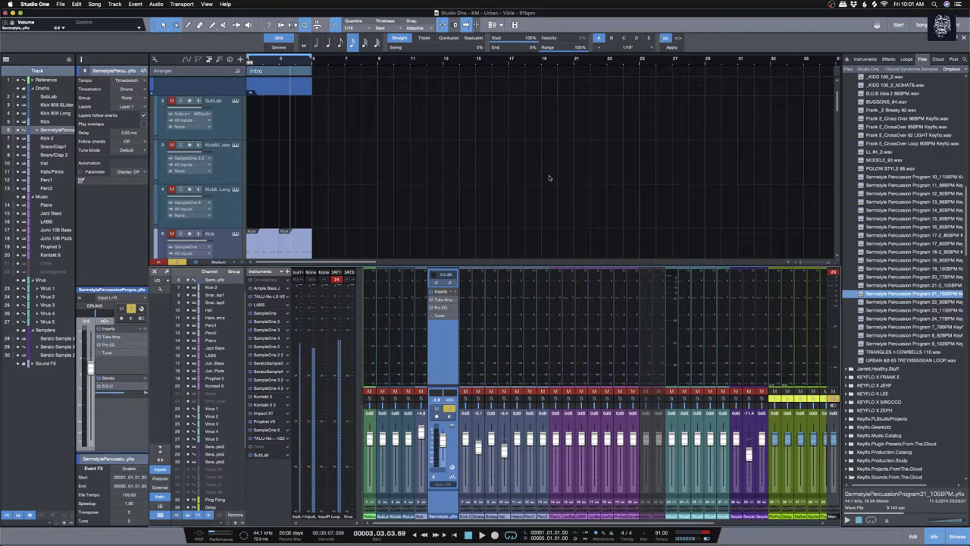
click(443, 309)
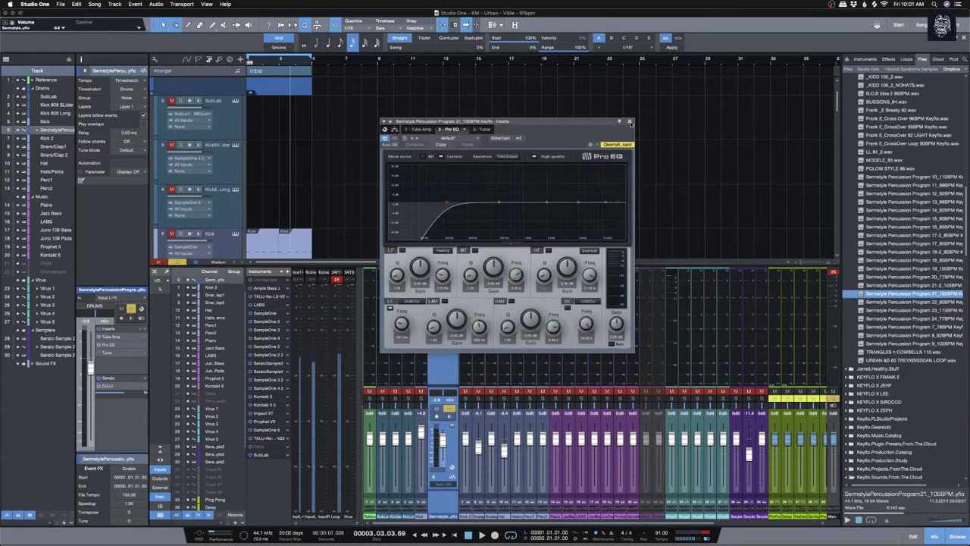
click(630, 122)
double_click(452, 451)
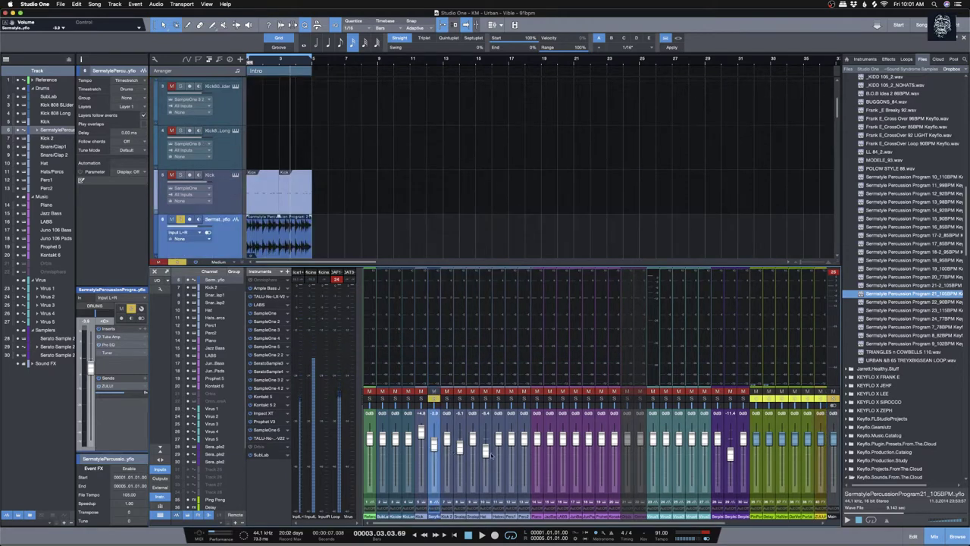
Step: Unsolo the Sermstyle Percussion track during playback and reduce the arrangement's track height so more tracks fit
key(s)
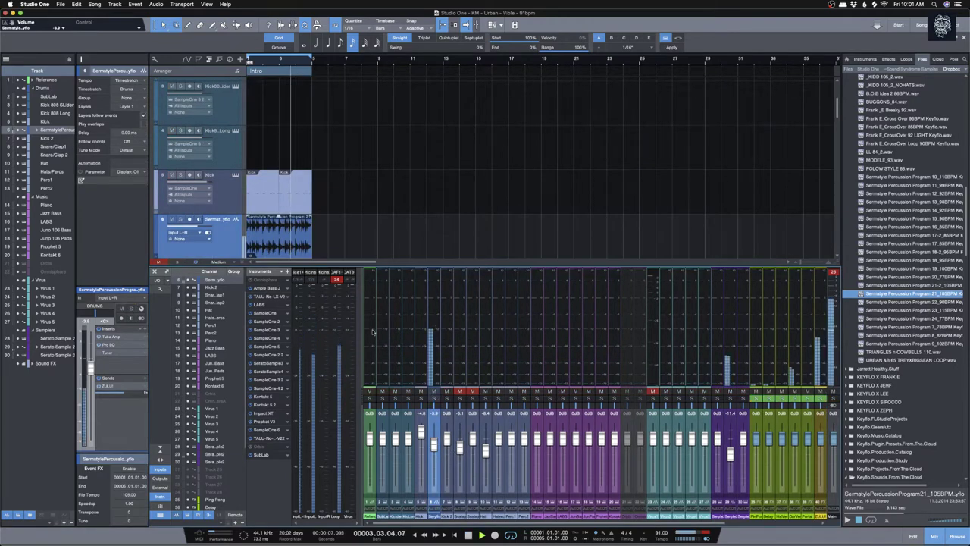
click(366, 227)
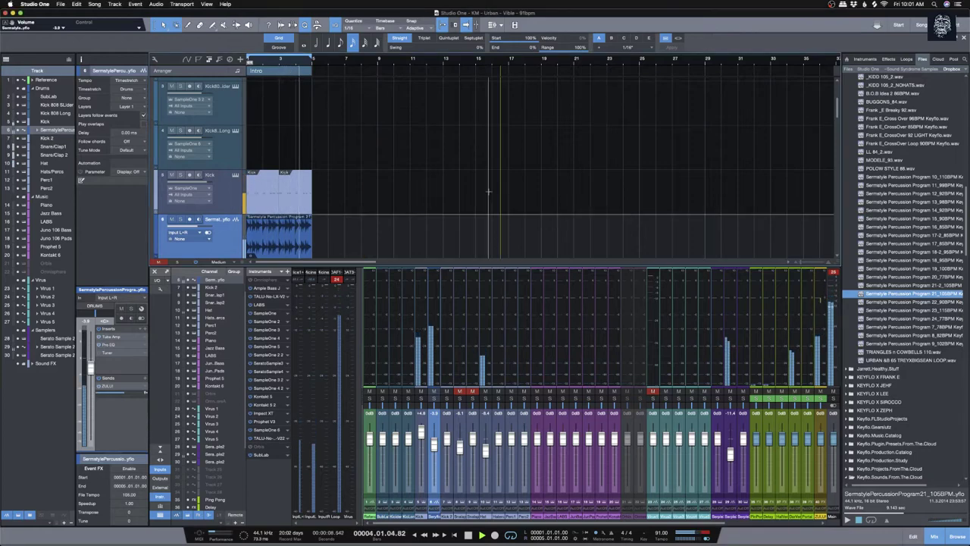
scroll(498, 173, down, 8)
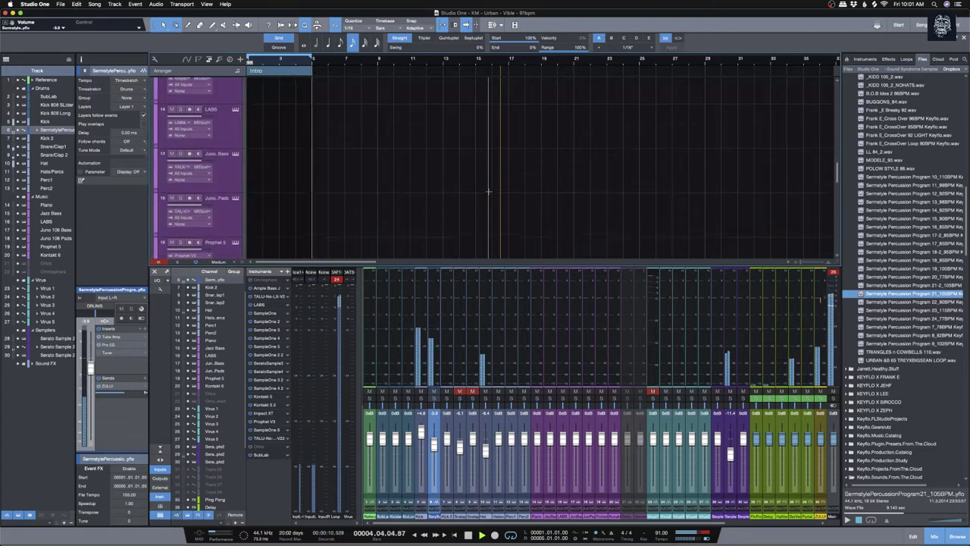
scroll(354, 193, up, 8)
scroll(353, 189, down, 4)
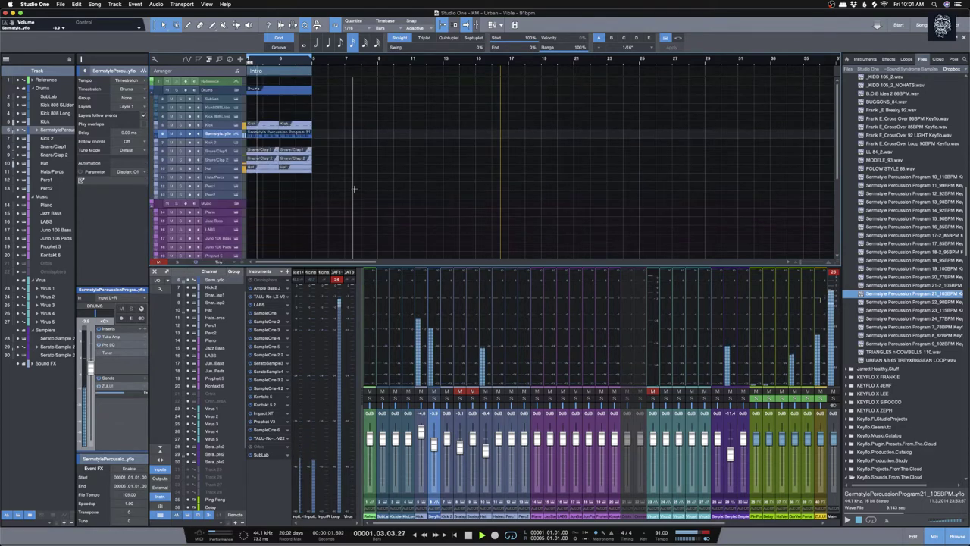
scroll(353, 189, up, 3)
key(shift+w)
key(shift+w)
key(shift+e)
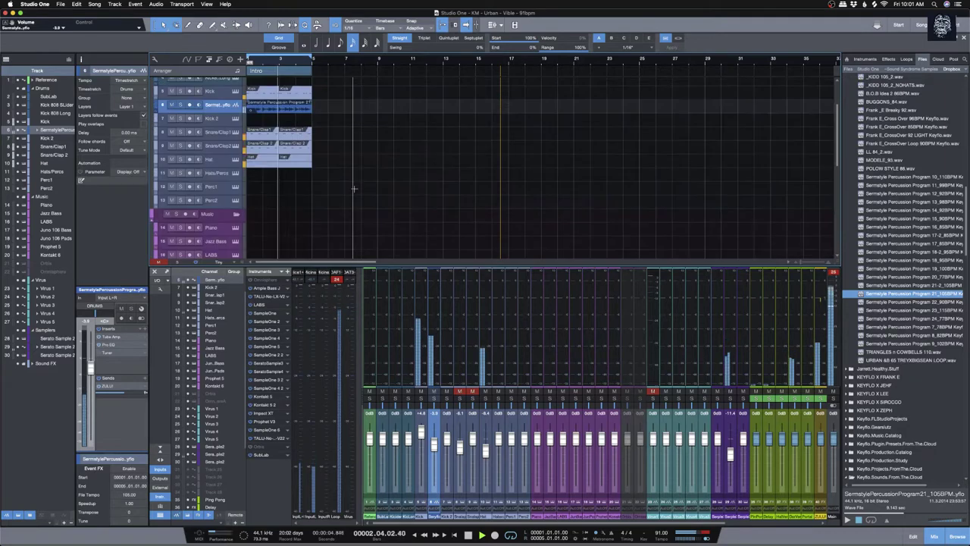
Step: Unmute both Snare/Clap tracks, lowering Snare/Clap1 to about -7.0 dB and Snare/Clap 2 to about -15.8 dB
click(460, 391)
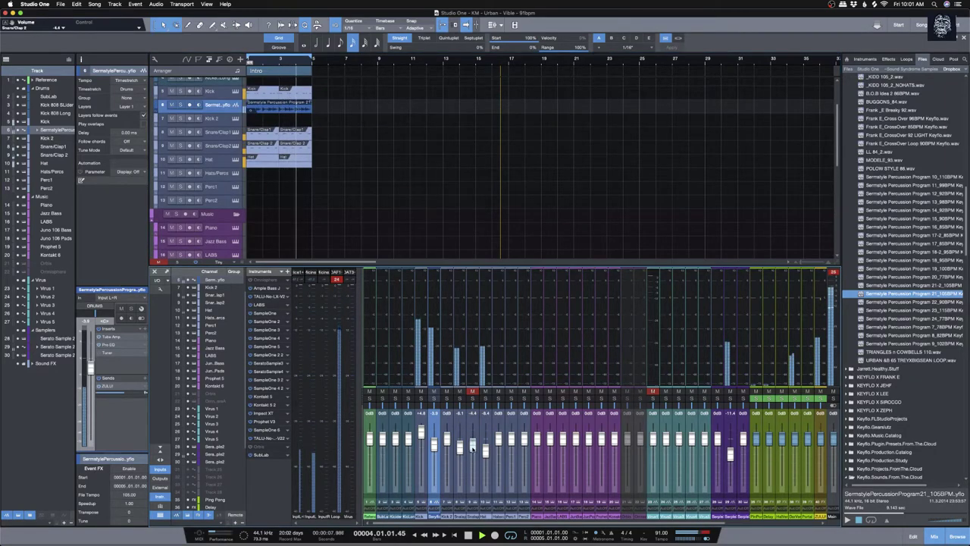
click(472, 391)
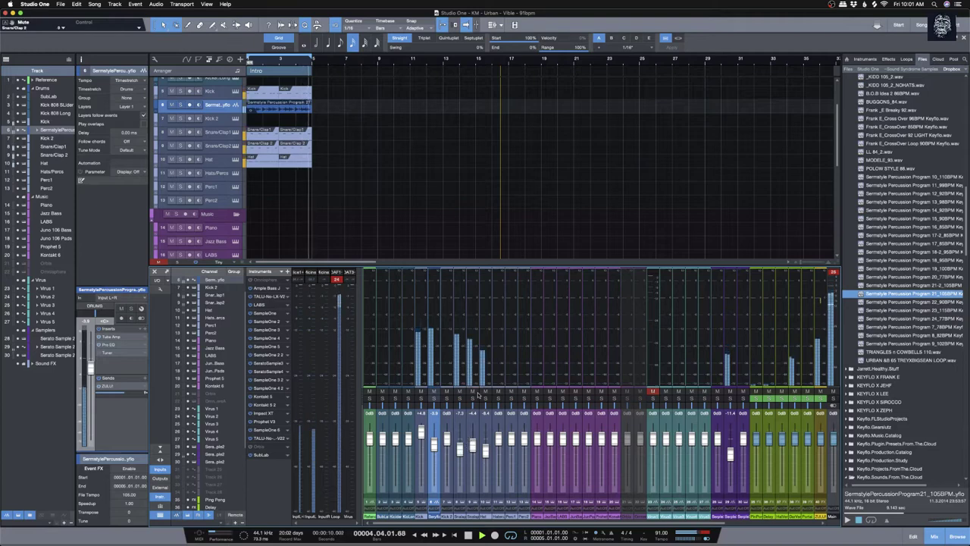
drag(472, 443, 472, 455)
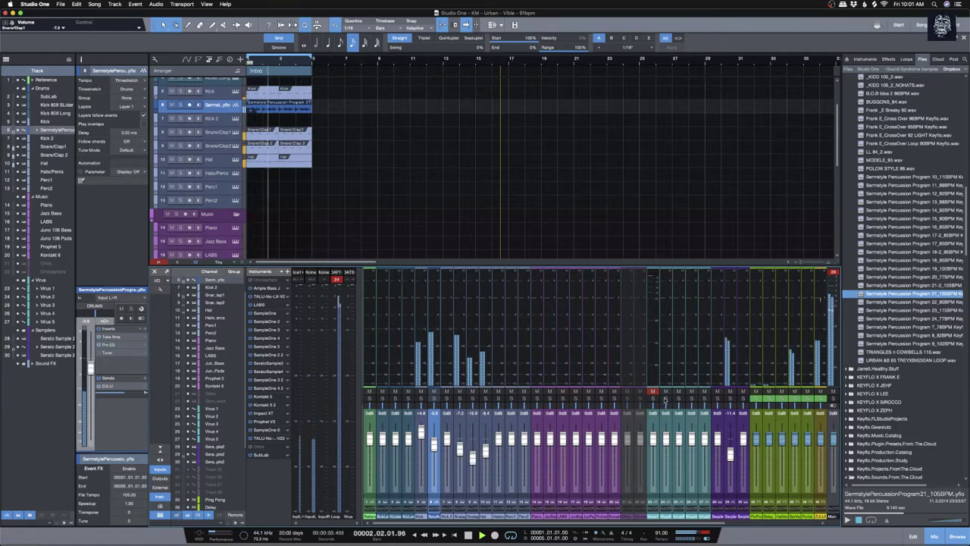
Step: Delete the existing audio event on the Virus 1 track and stop playback
scroll(444, 199, down, 5)
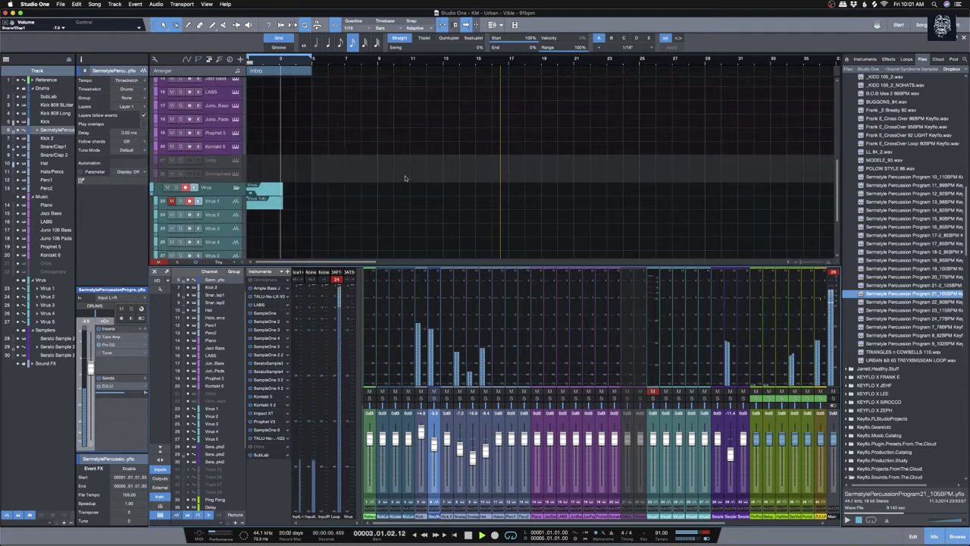
click(278, 205)
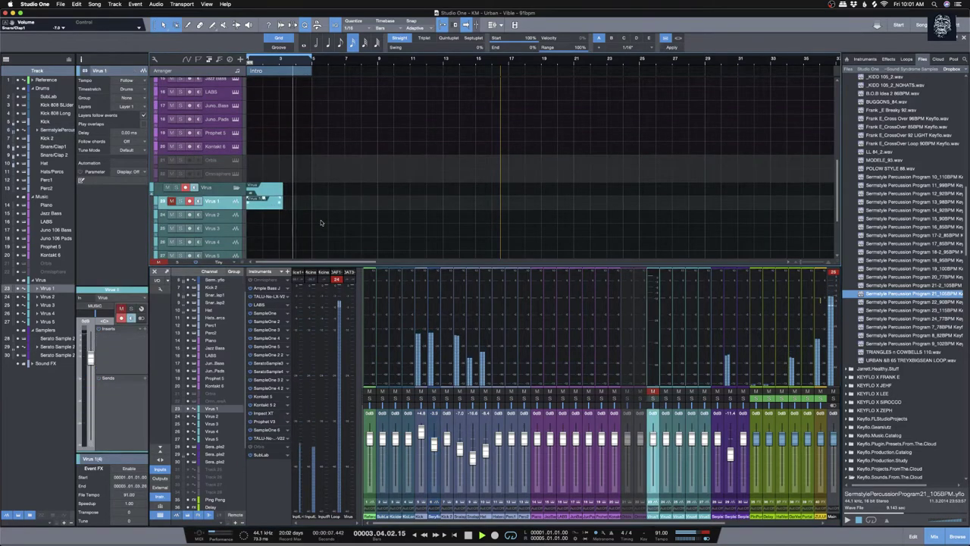
key(Delete)
key(space)
drag(295, 169, 269, 224)
key(Delete)
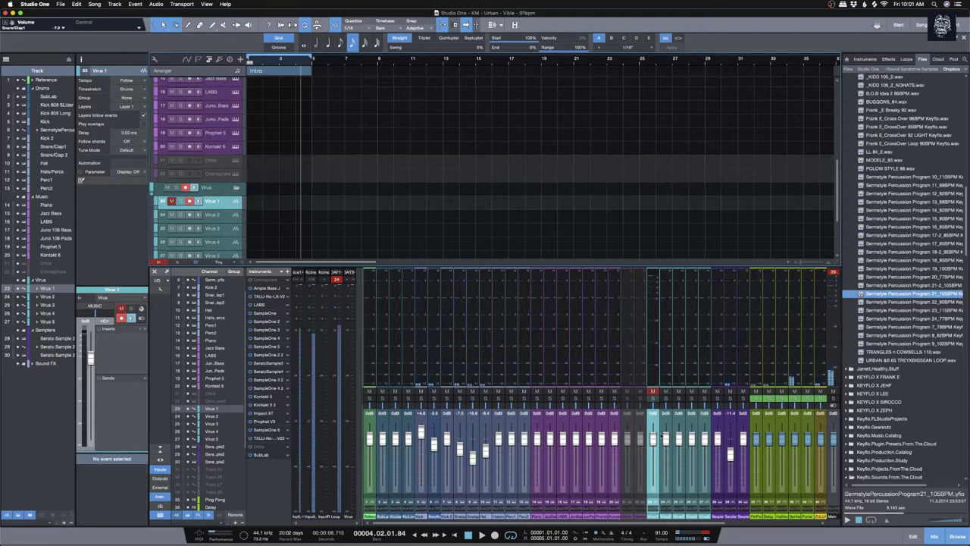
Step: Expand the Serato Sample 2 audio channel in the mixer, audition it and lower its volume to about -22.2 dB
click(733, 436)
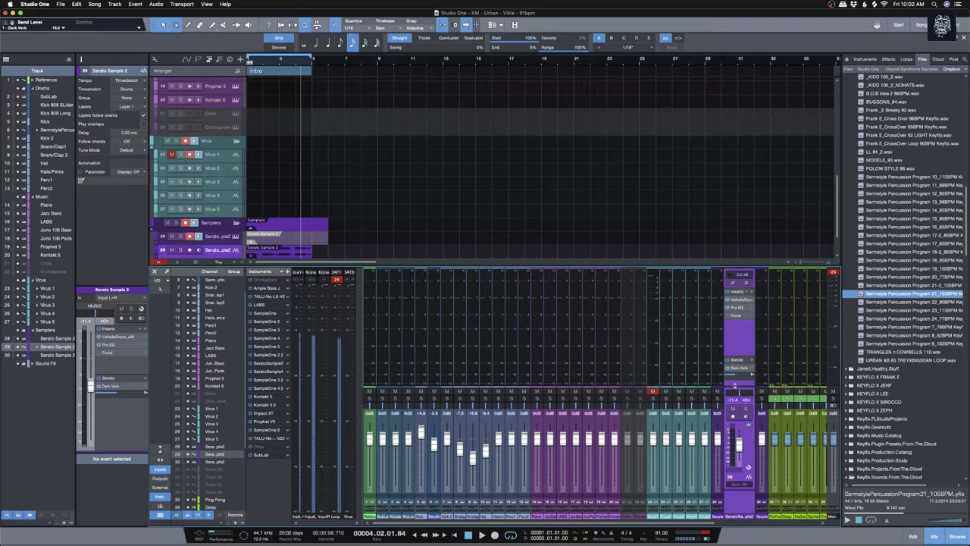
double_click(751, 448)
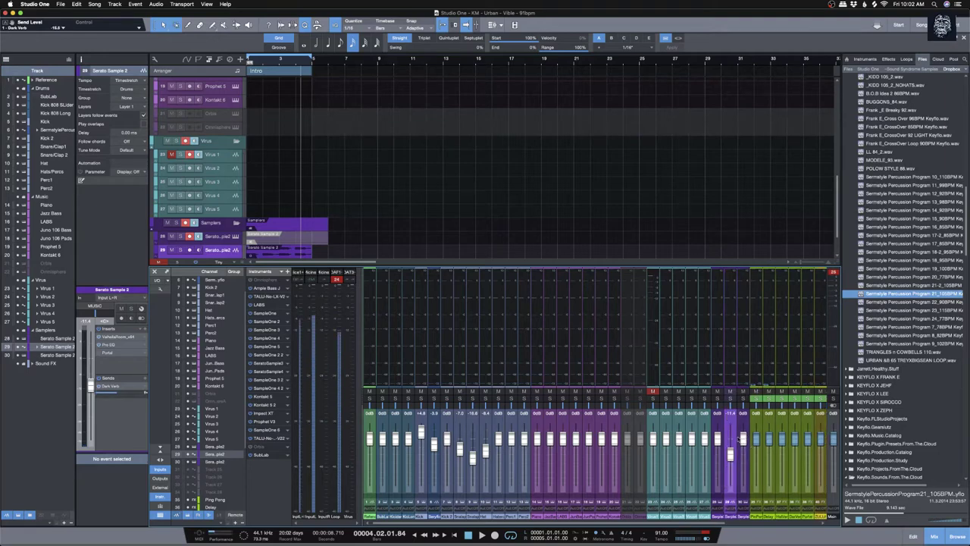
click(734, 438)
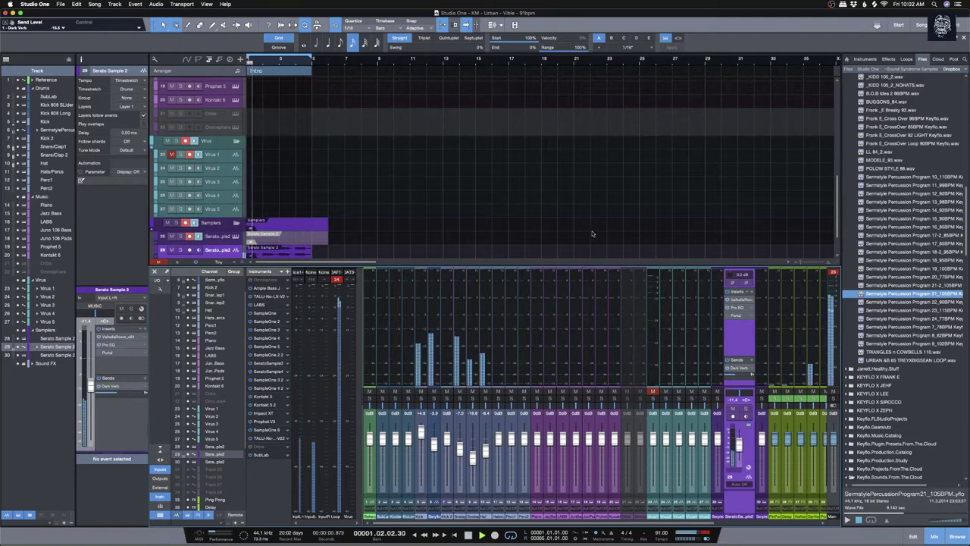
scroll(454, 180, down, 3)
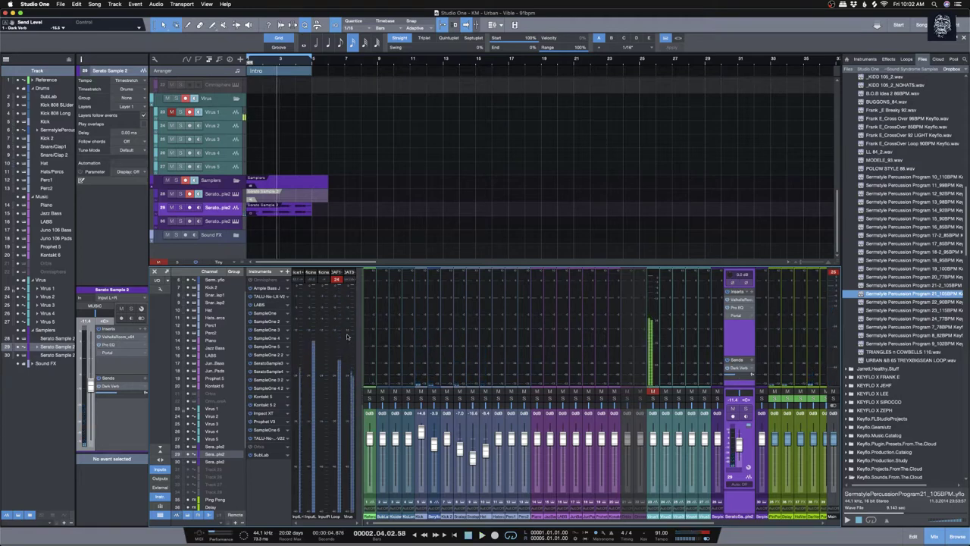
key(Home)
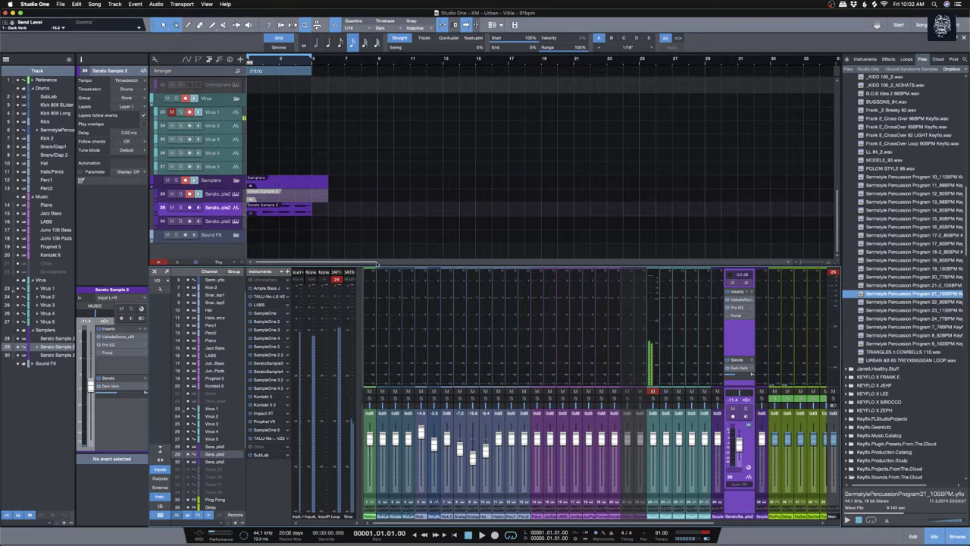
key(space)
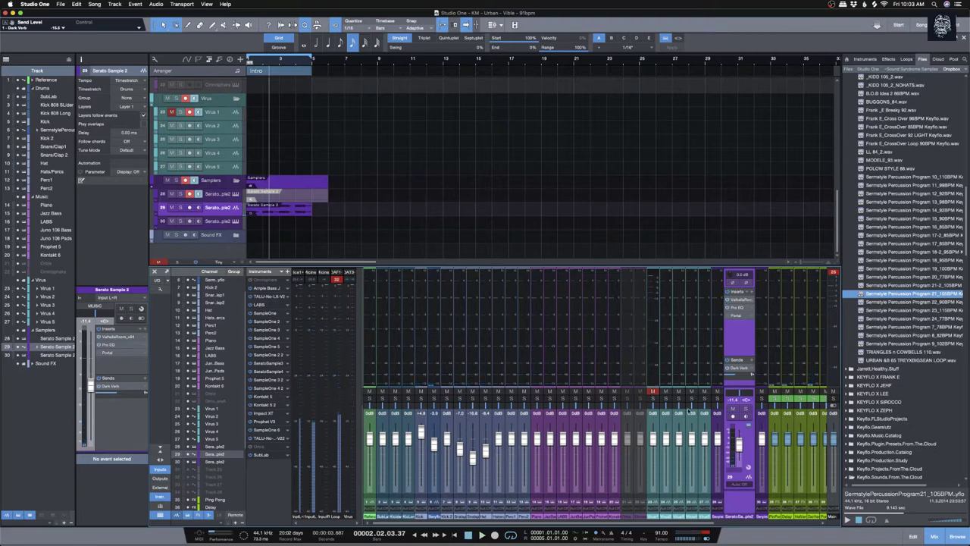
drag(737, 448, 739, 453)
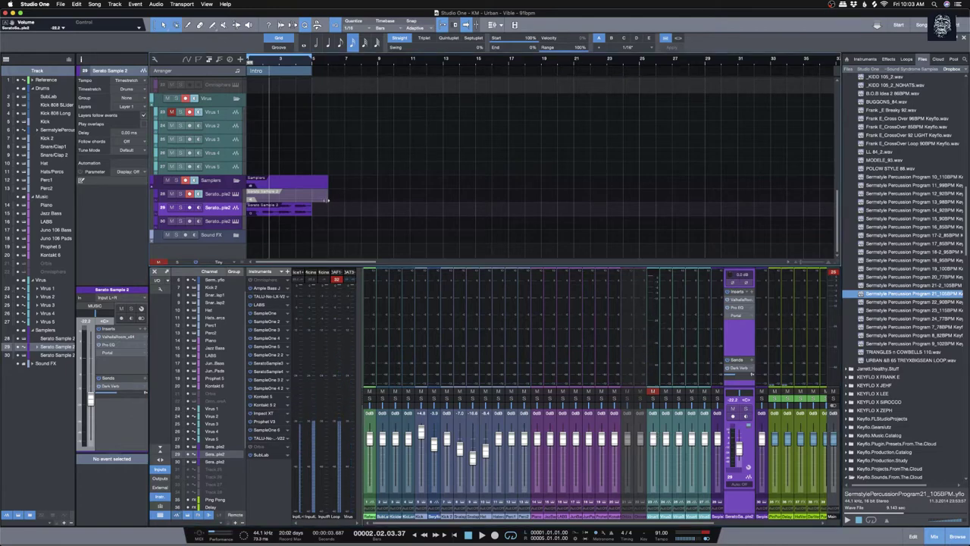
Step: Trim the Serato Sample 2 instrument part to bar 5 and duplicate the Intro section three times, with the loop extended to bar 17
click(314, 198)
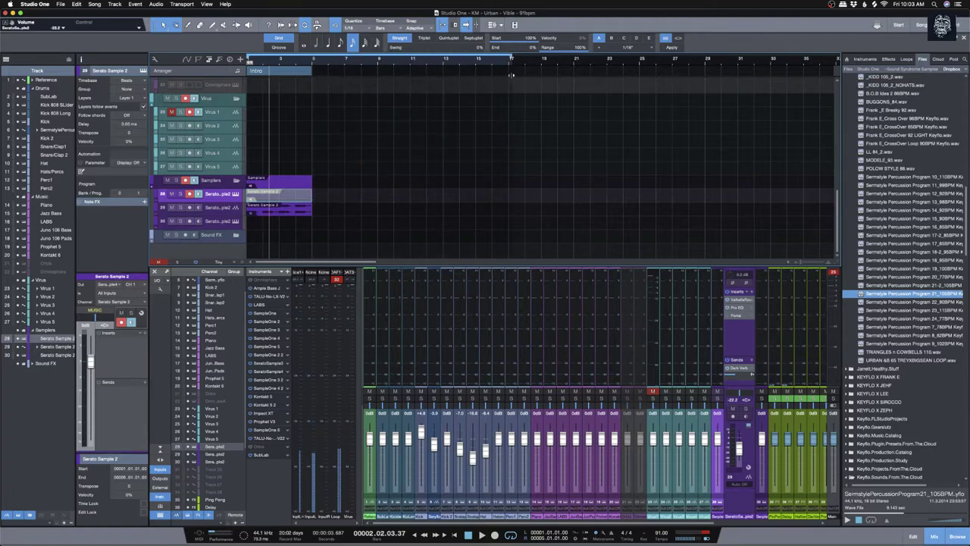
click(298, 71)
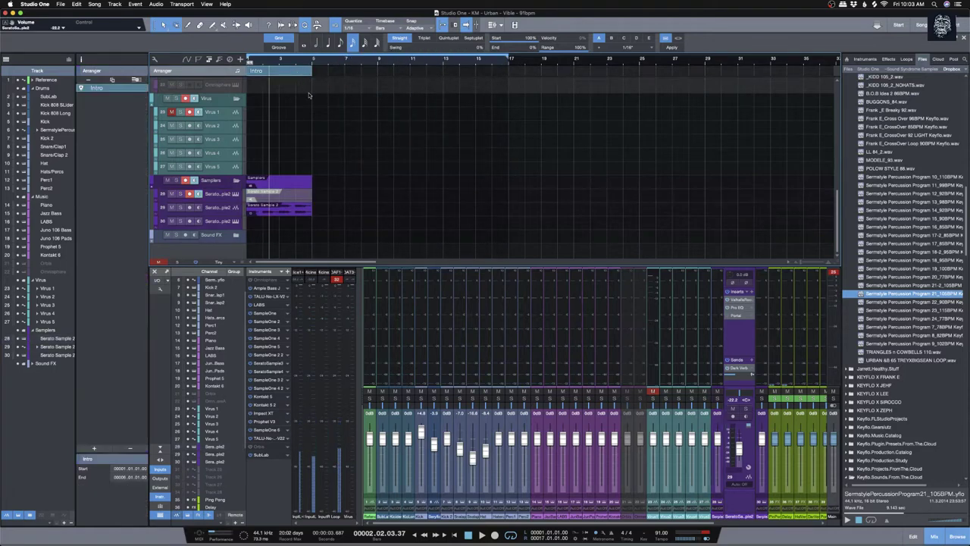
key(d)
key(d)
key(d)
Step: Unmute the record-armed Virus 1 track
scroll(336, 99, up, 5)
scroll(336, 100, down, 6)
key(space)
click(216, 115)
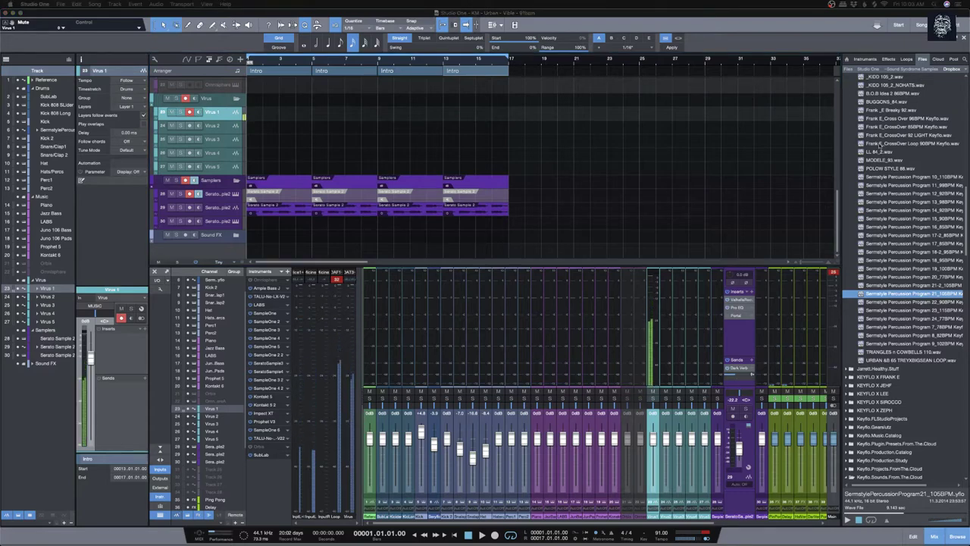
scroll(702, 174, up, 5)
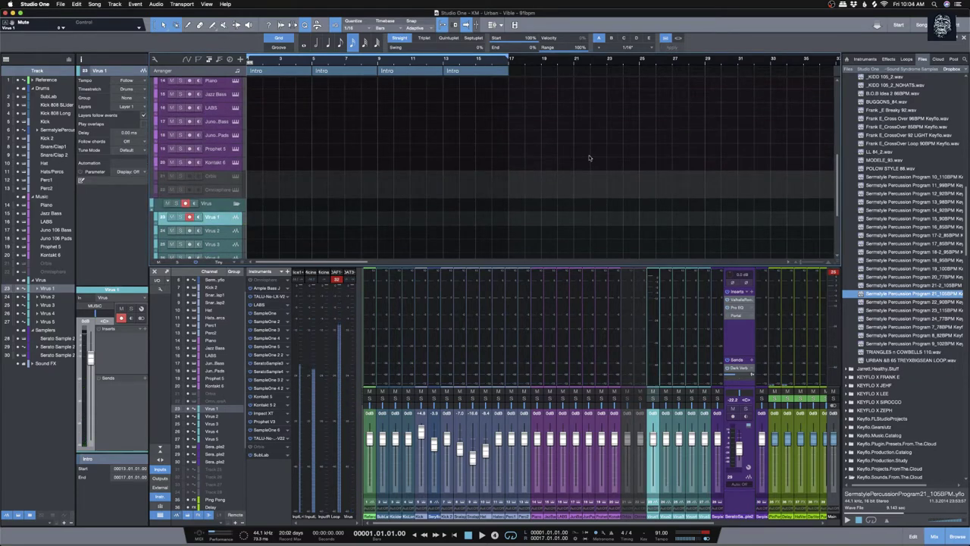
Step: Try recording a Virus 1 part from the song start over the looping beat, undoing both takes
key(*)
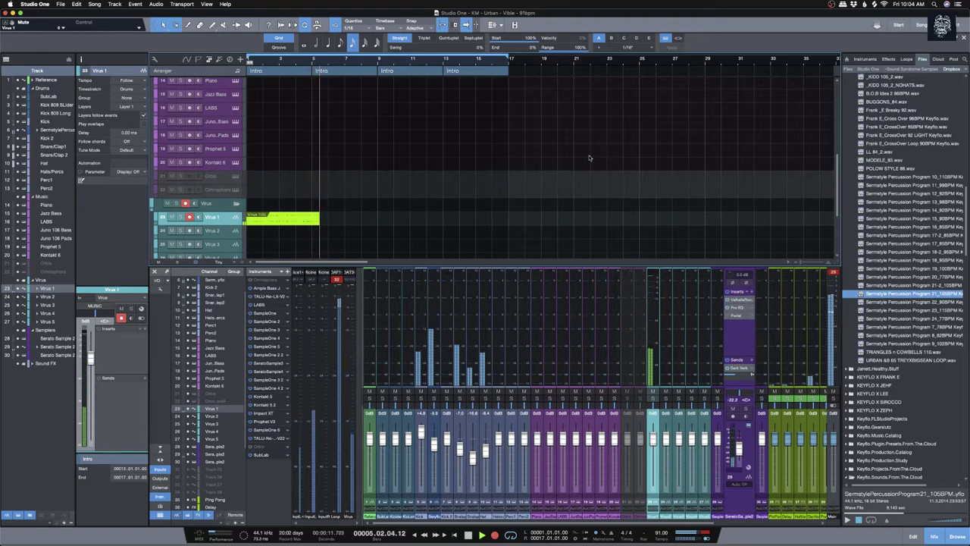
key(KP_Multiply)
key(super+z)
key(KP_0)
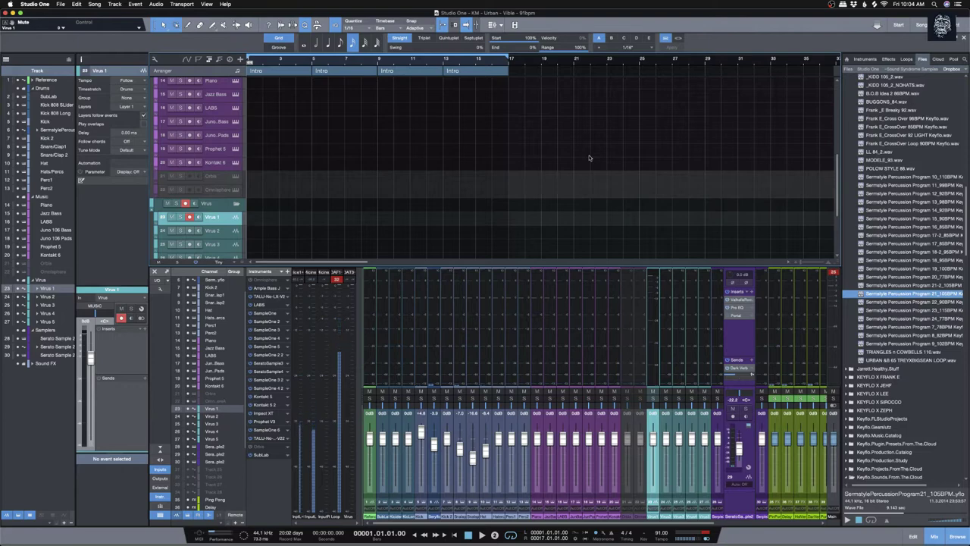
key(KP_Multiply)
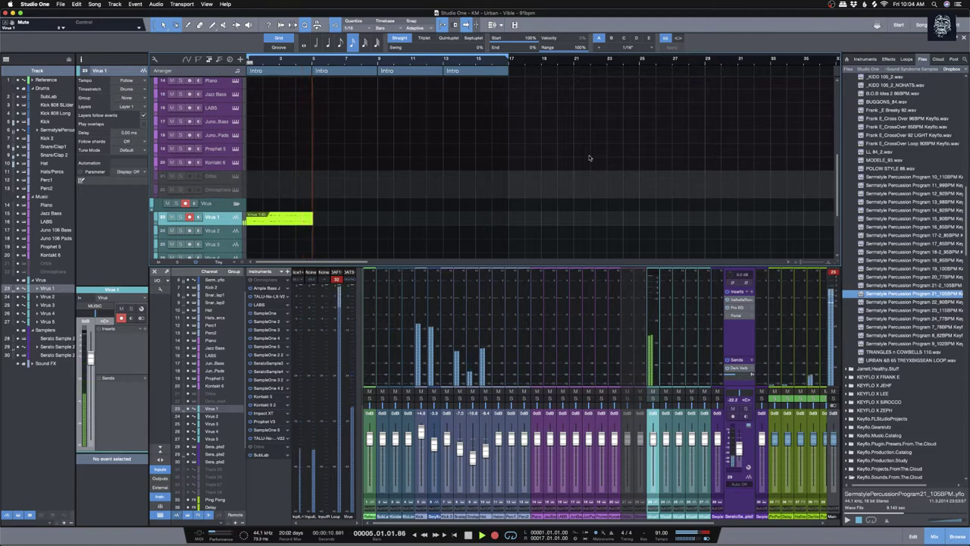
key(space)
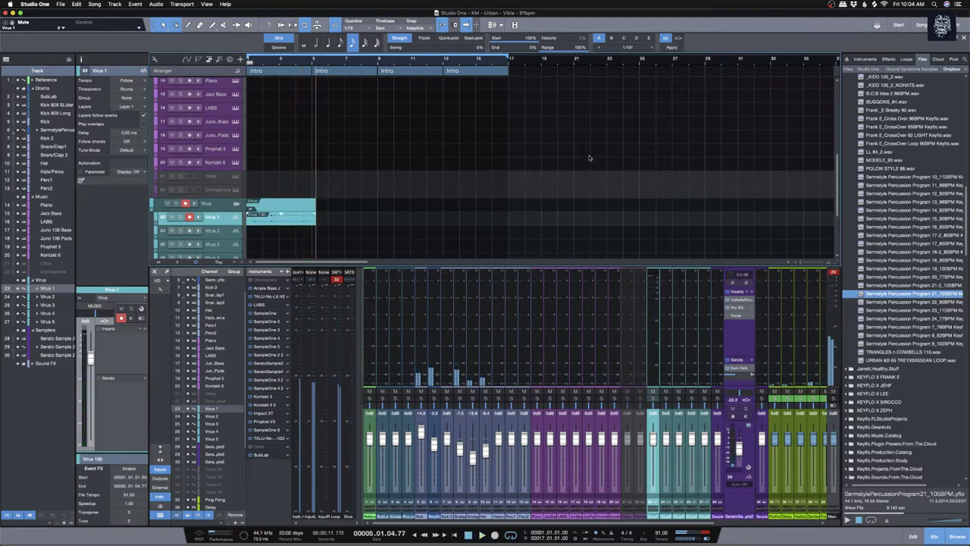
key(super+z)
key(comma)
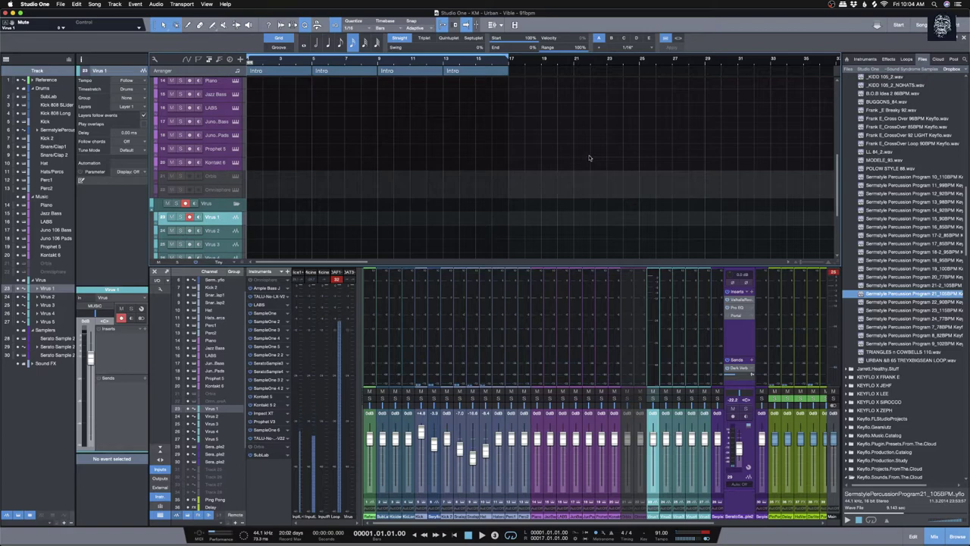
Step: Record a Virus 1 part from the song start and trim the recorded event to end at bar 5
key(KP_Multiply)
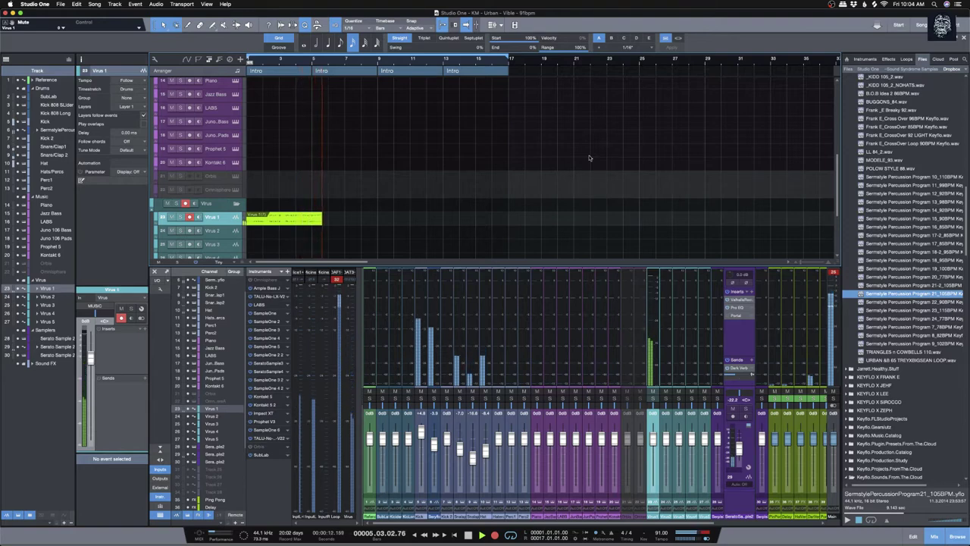
key(space)
key(comma)
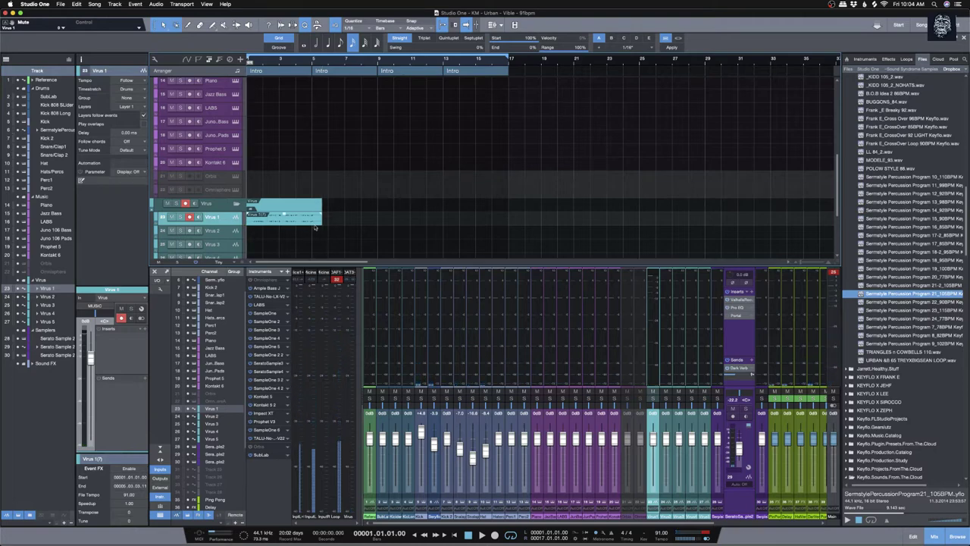
drag(321, 219, 316, 231)
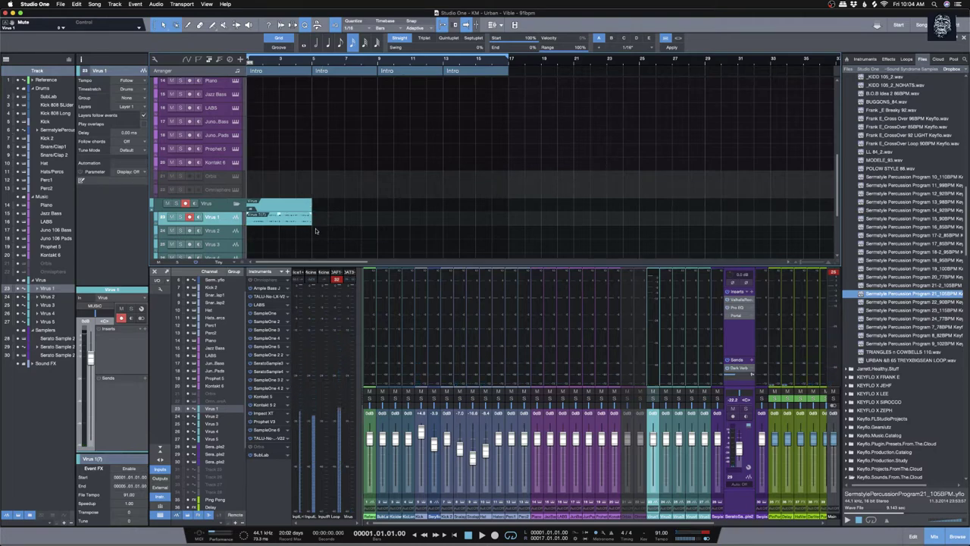
Step: Solo Virus 1 during playback, transpose its recorded event by -12 semitones and unsolo the track to hear the full beat
key(space)
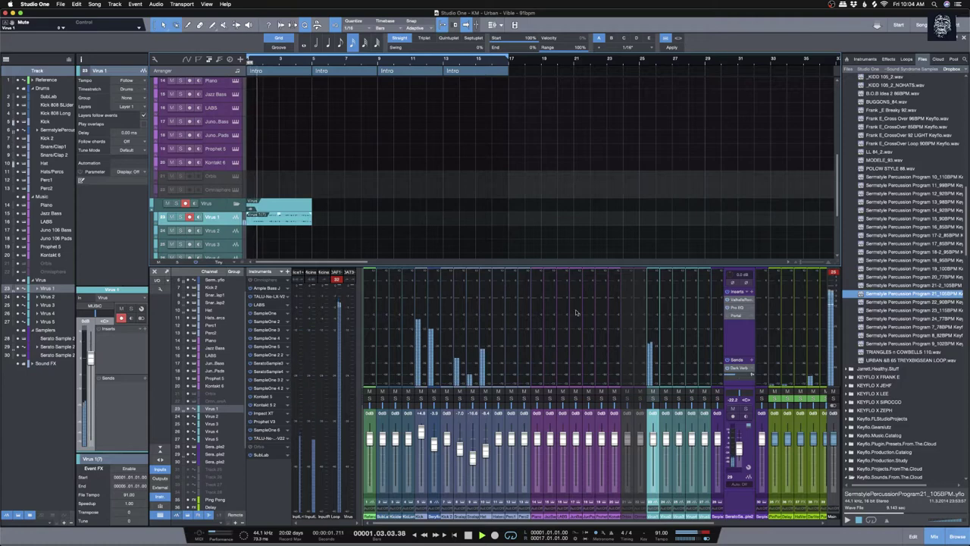
key(s)
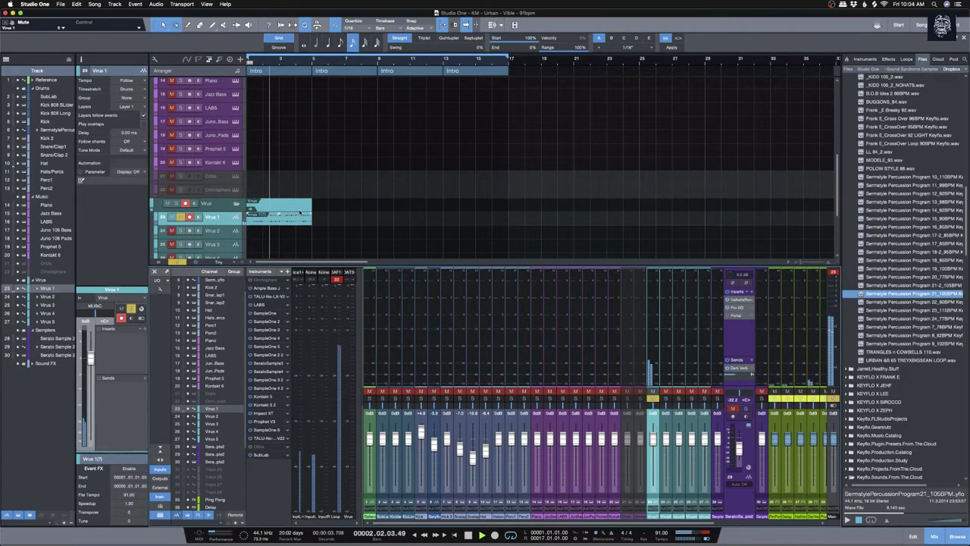
right_click(297, 218)
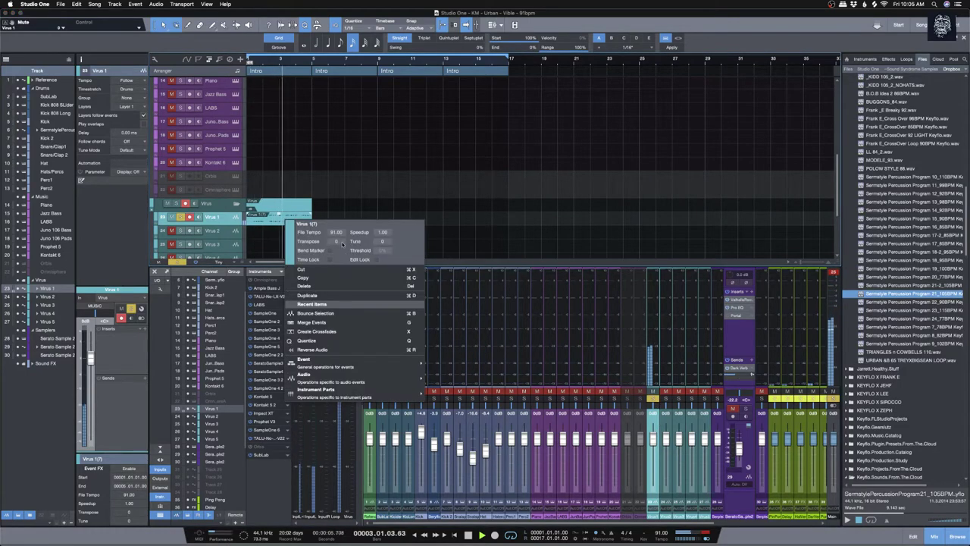
text(-12)
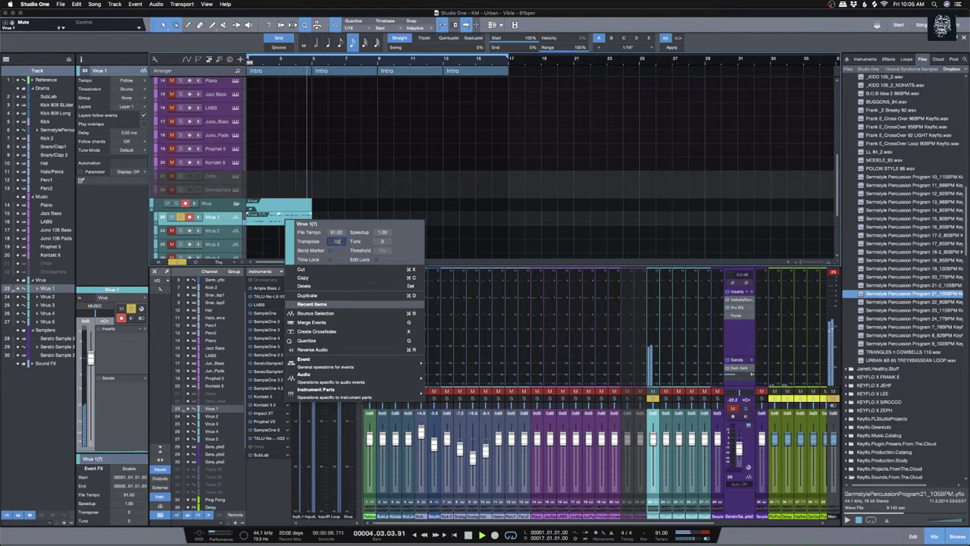
click(383, 186)
key(comma)
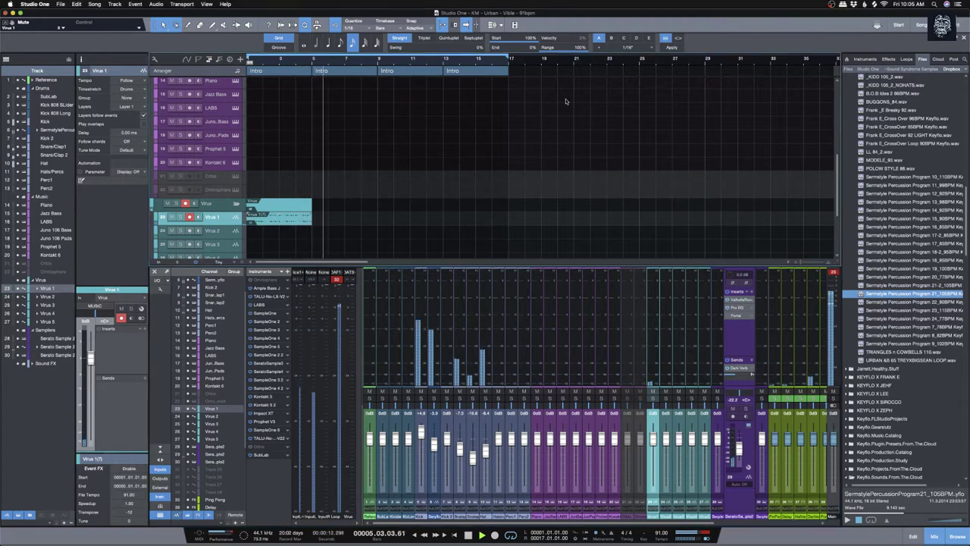
Step: Solo the Serato Sample 2 audio track and play it from the song start
scroll(389, 216, down, 1)
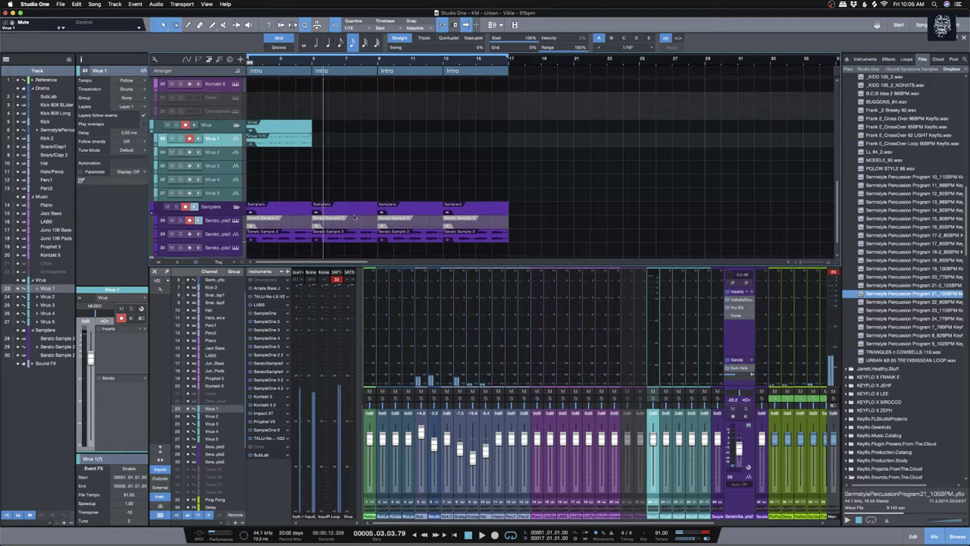
click(181, 233)
click(223, 235)
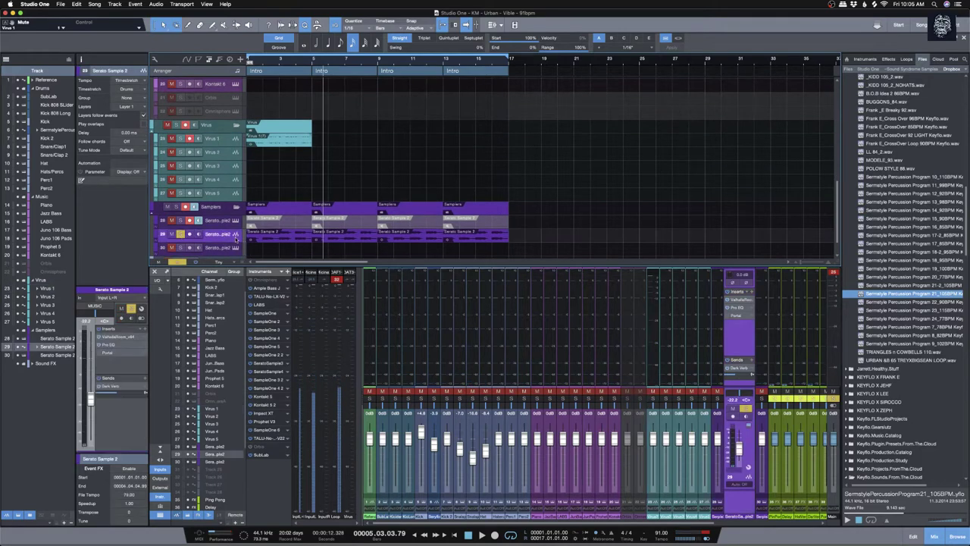
key(comma)
key(space)
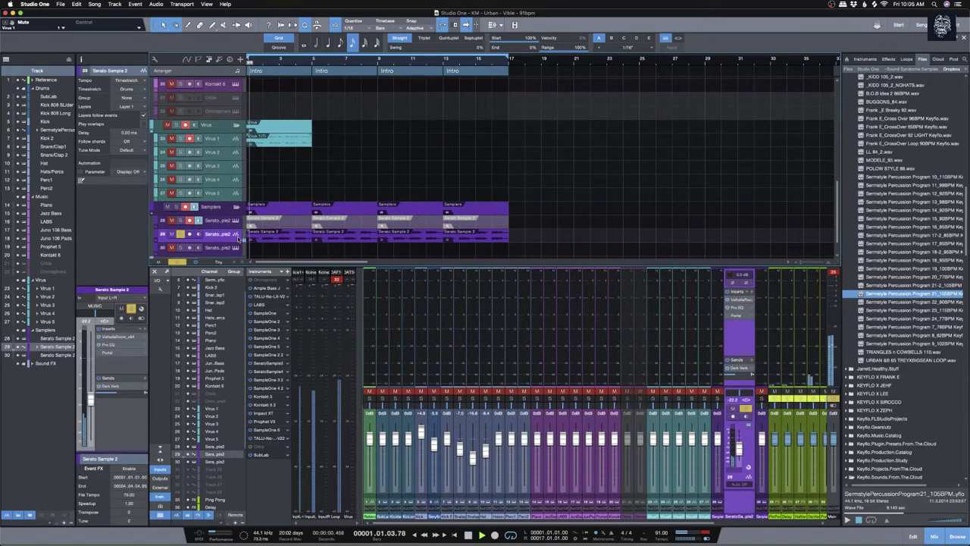
Step: Open the first Serato Sample 2 event in Melodyne and enlarge the editor to view its notes
click(284, 238)
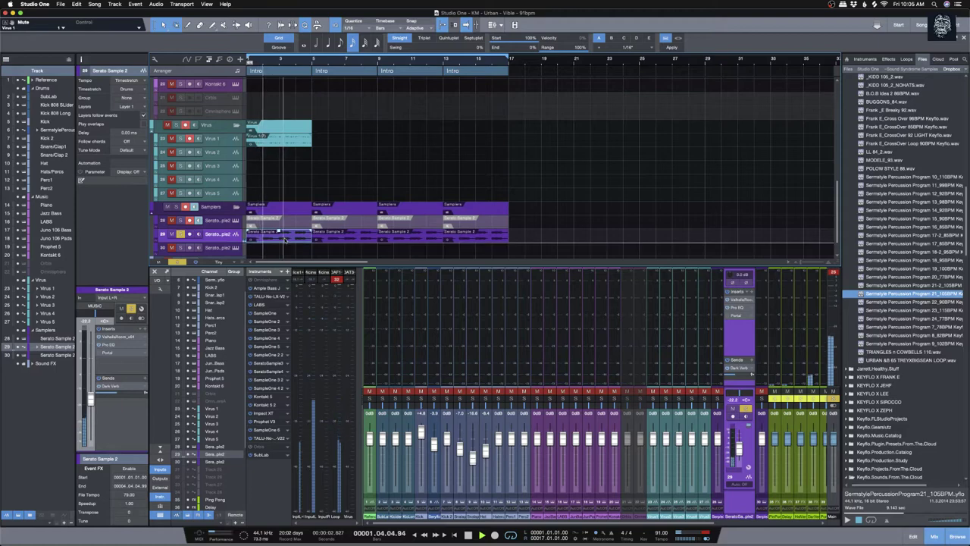
key(super+m)
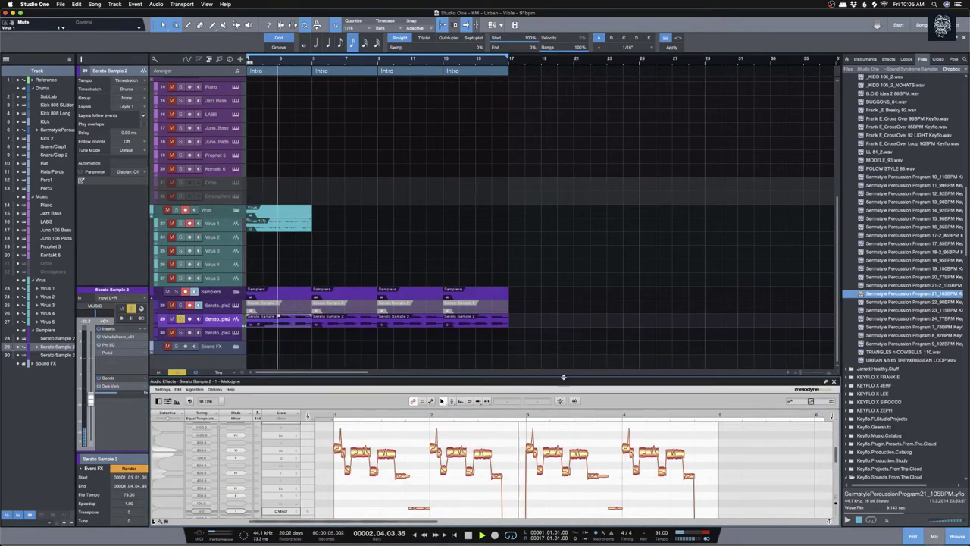
drag(563, 388, 569, 254)
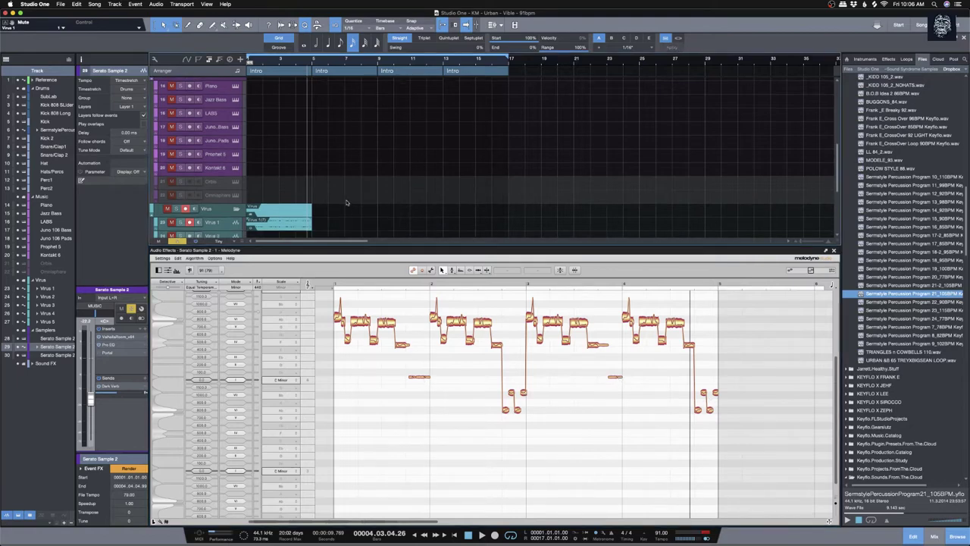
Step: Try a Tune value of 3 on the recorded Virus 1 event and reset it to 0
scroll(347, 203, down, 2)
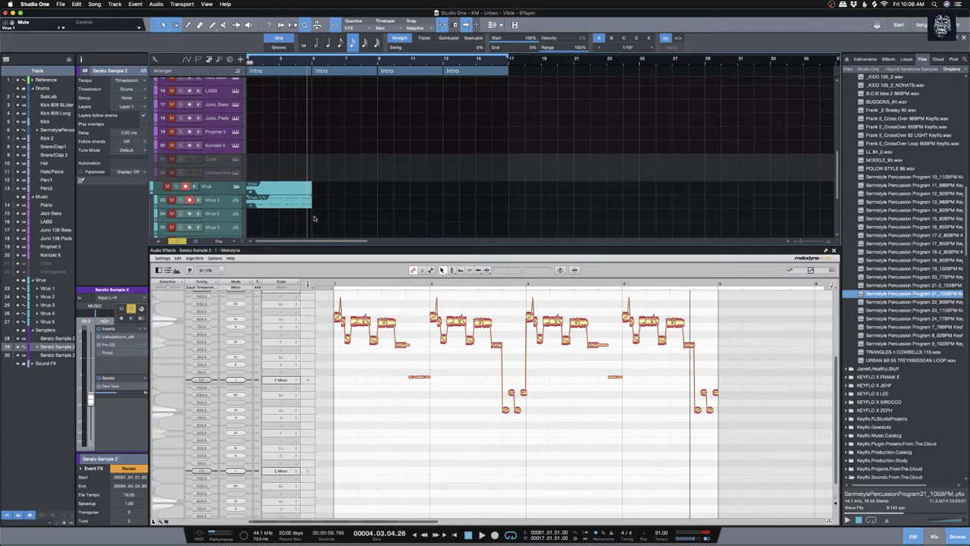
click(222, 203)
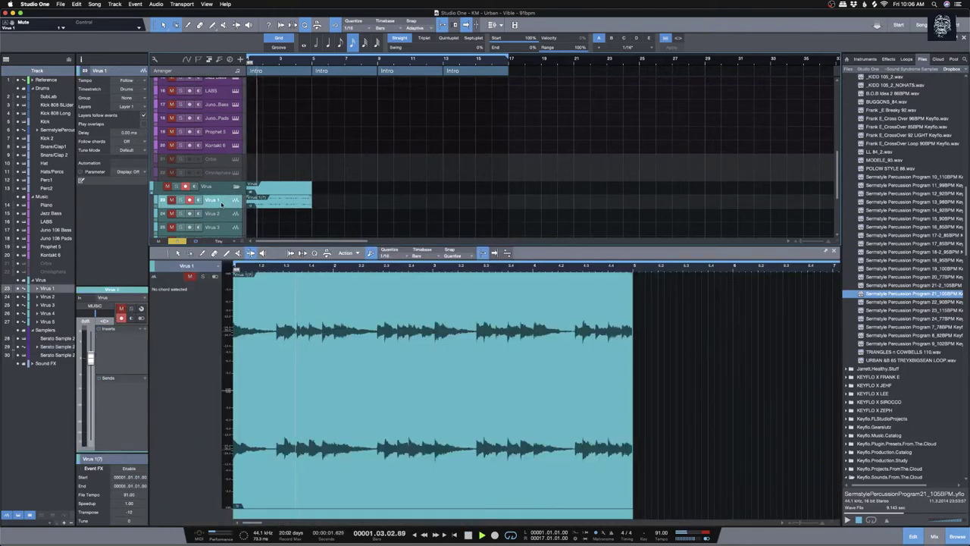
click(146, 294)
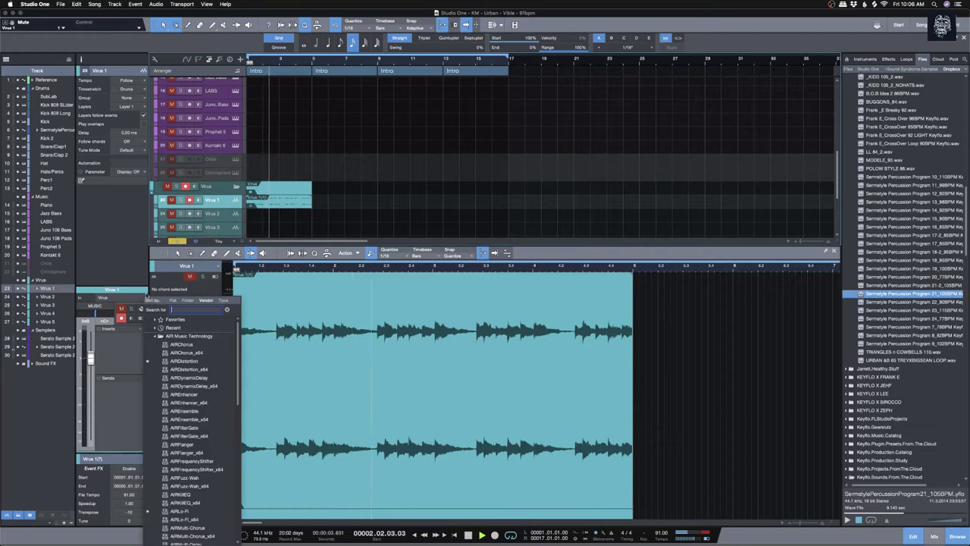
right_click(338, 360)
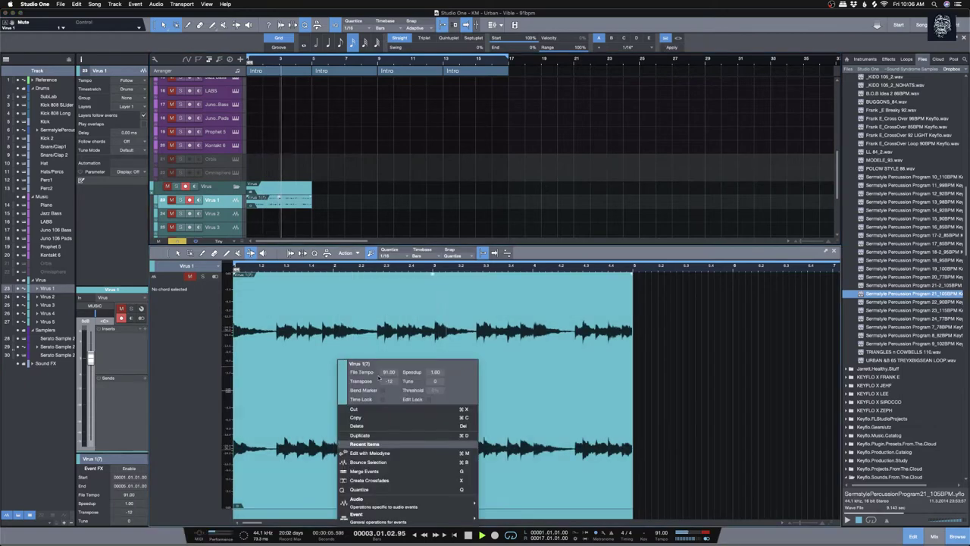
click(435, 381)
text(3)
key(Return)
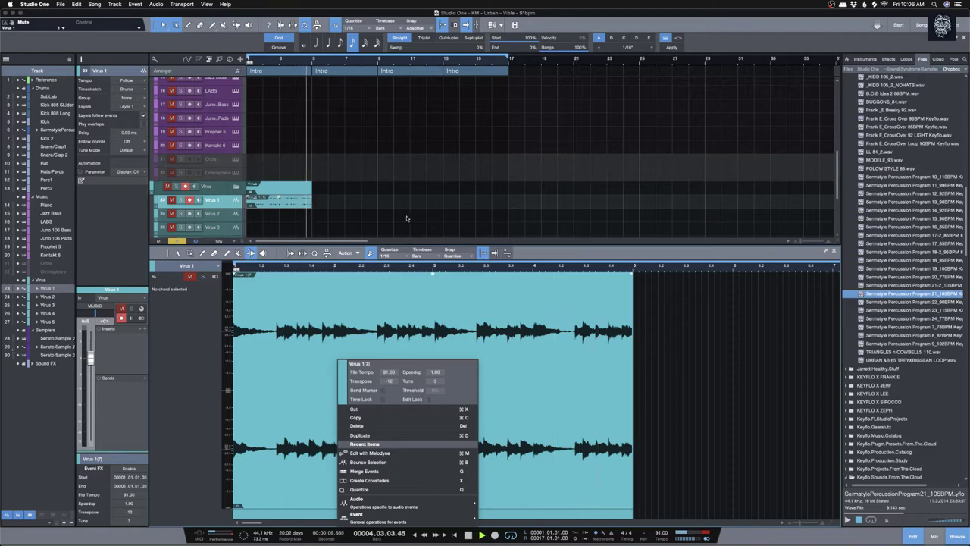
click(435, 380)
text(0)
key(Return)
click(500, 132)
Step: Close the editor for the first Serato Sample 2 event and set that event's Tune to 3
scroll(489, 221, down, 5)
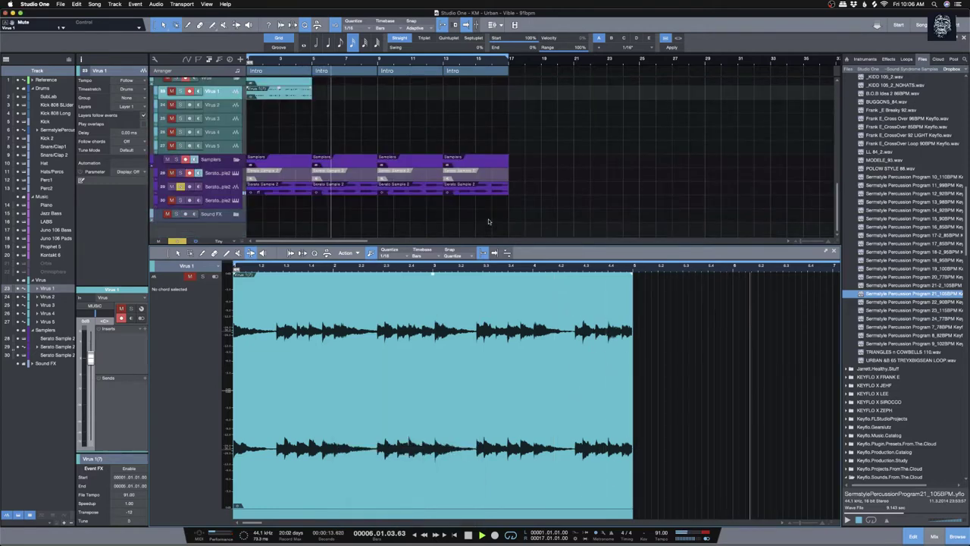
click(288, 192)
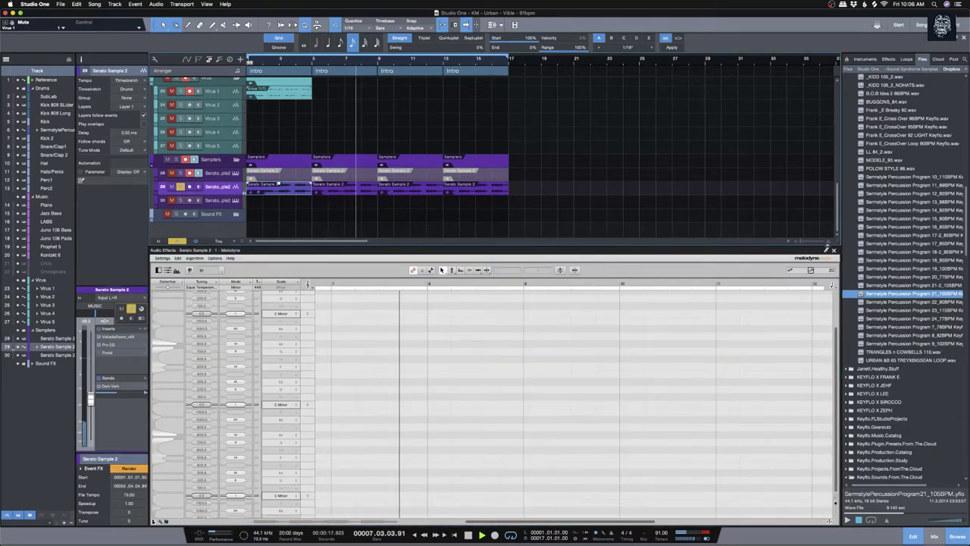
click(833, 251)
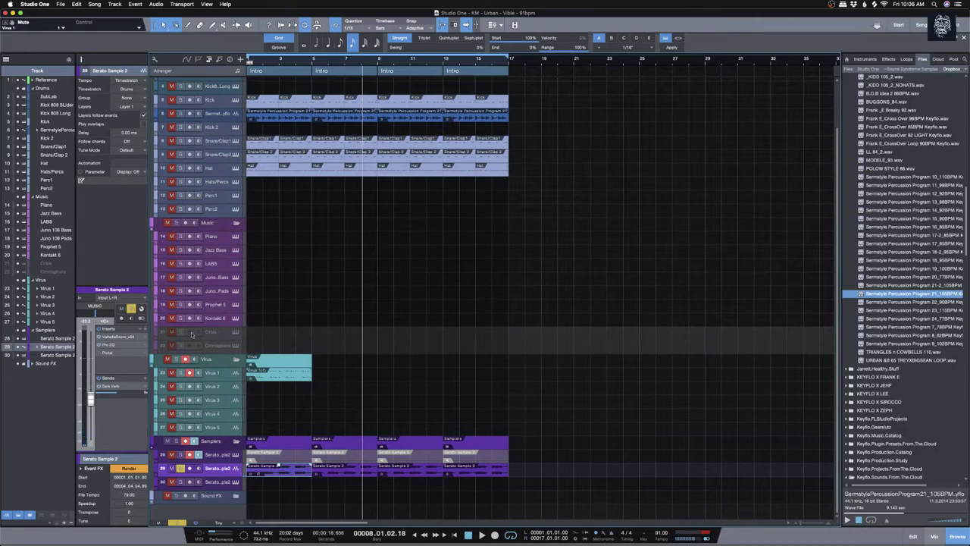
right_click(281, 474)
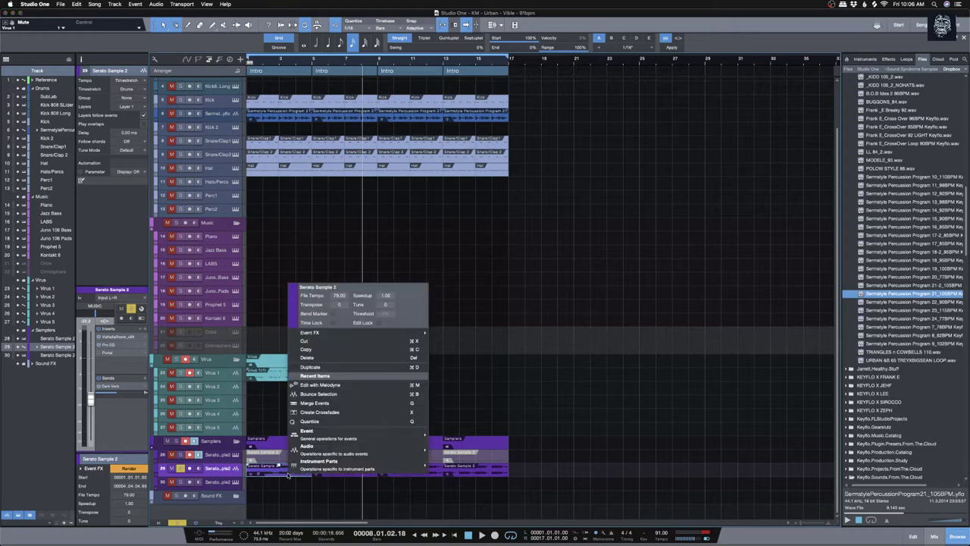
click(385, 304)
text(3)
key(Return)
click(539, 417)
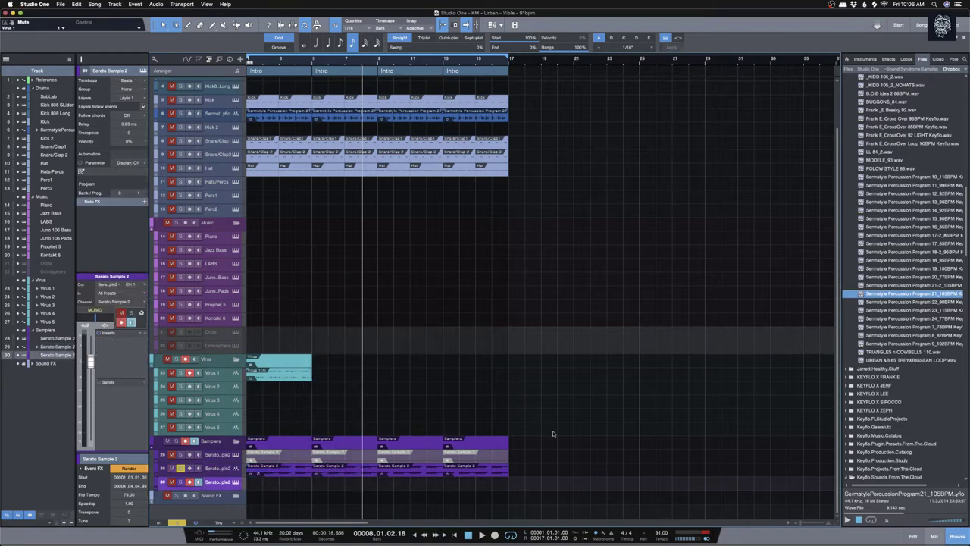
Step: Play from the song start with Virus 1 soloed alongside Serato Sample 2, looping bars 1 to 5
key(Home)
key(space)
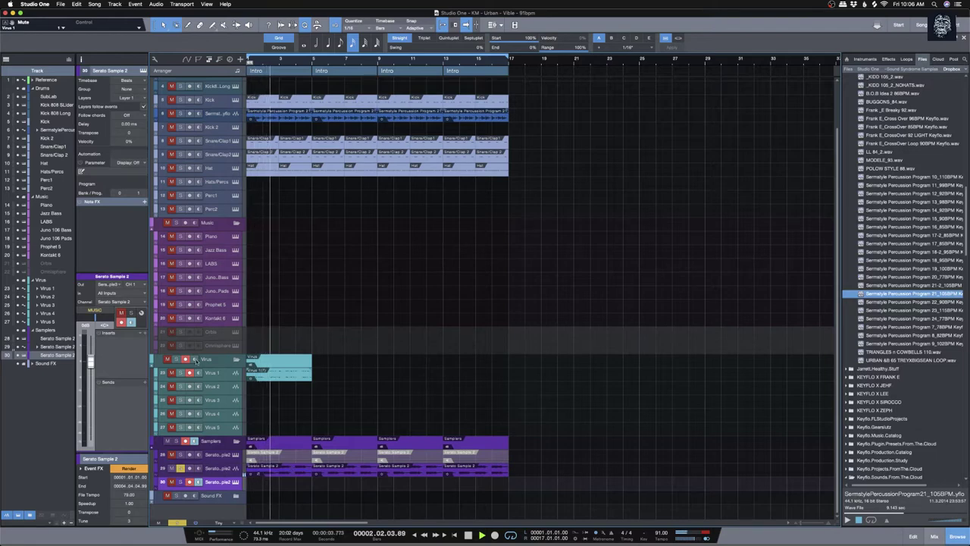
click(178, 373)
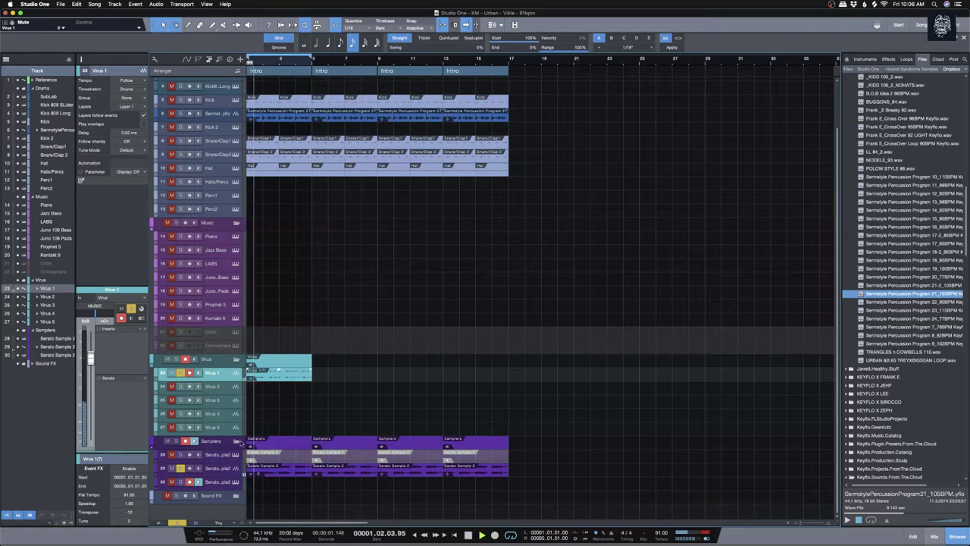
Step: Try transposing the first Serato Sample 2 event by -12 semitones during playback and reset it to 0
click(261, 469)
scroll(265, 466, down, 1)
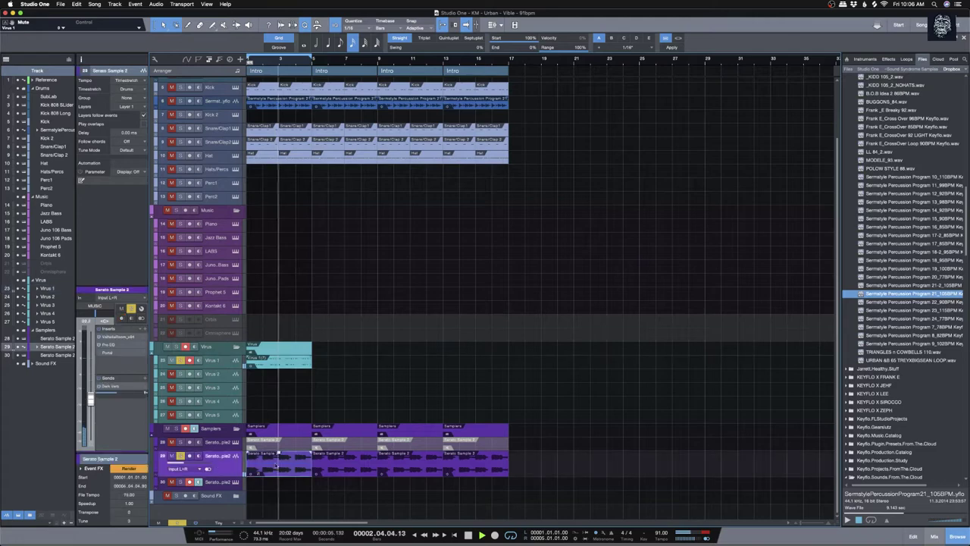
right_click(279, 463)
click(332, 294)
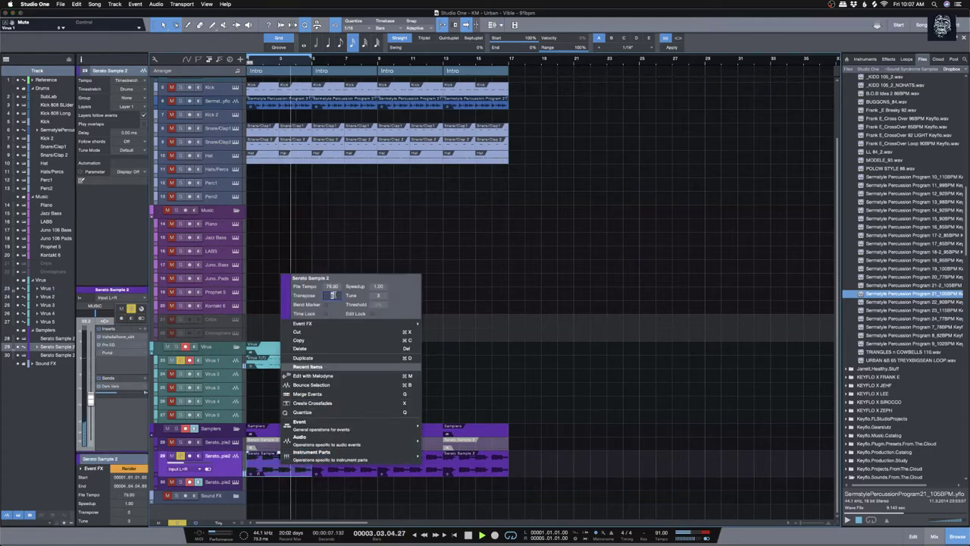
text(-12)
key(Return)
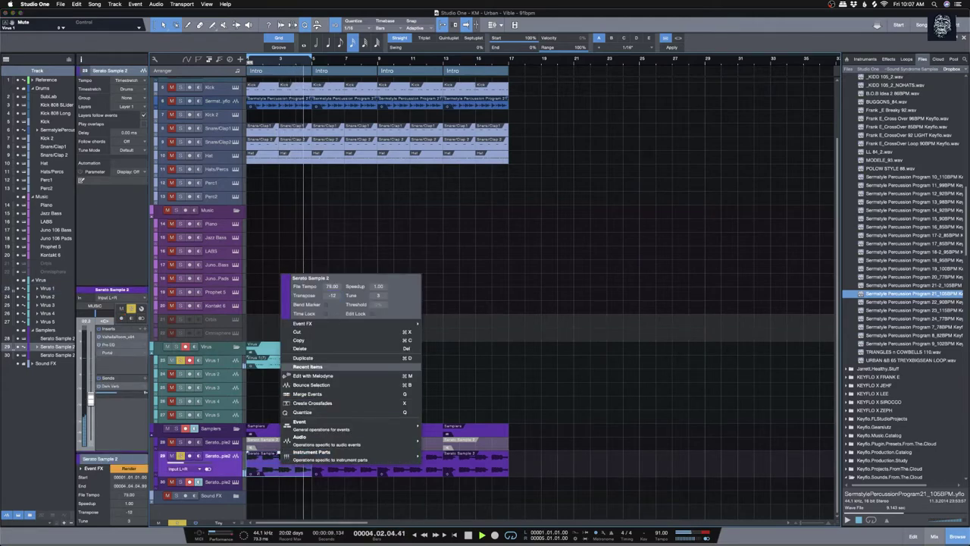
click(335, 295)
text(0)
key(Return)
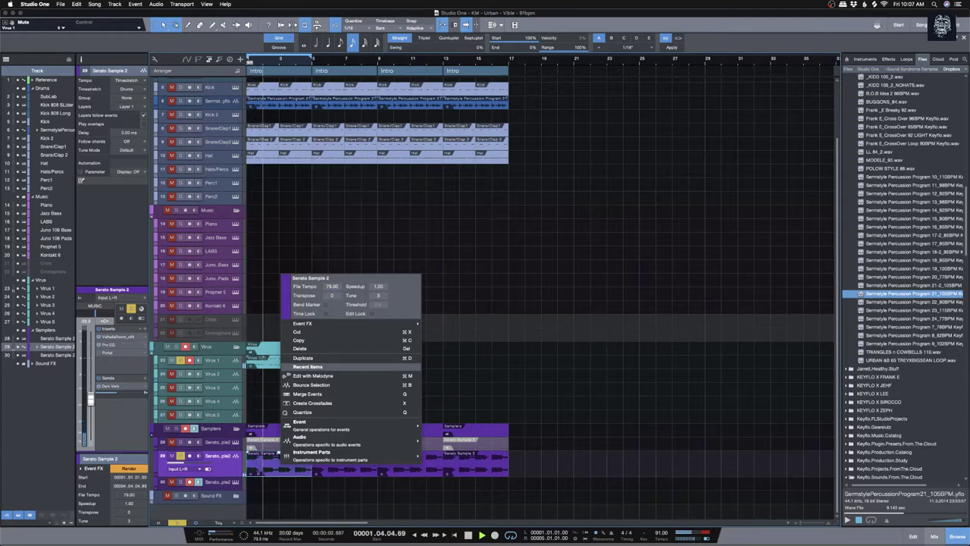
click(558, 482)
Step: Stop playback and move the Serato Sample 2 event from bar 5 to bar 1, replacing the first event
key(space)
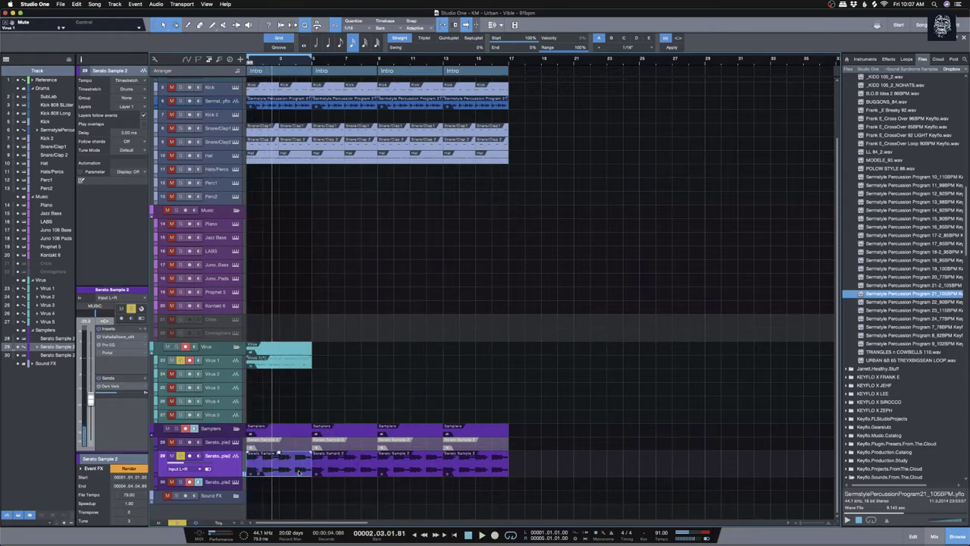
drag(330, 473, 265, 476)
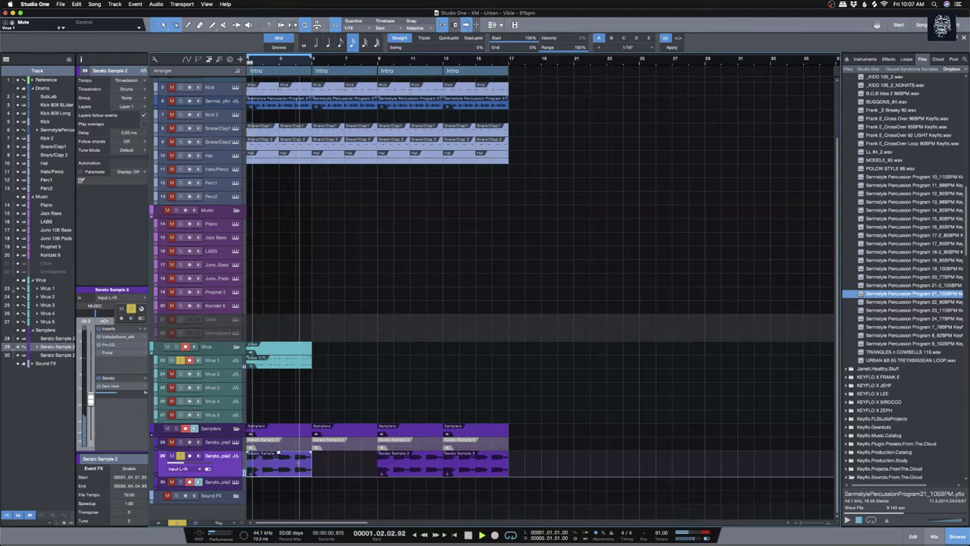
Step: Try a Transpose of -12 on the replacement Serato Sample 2 event at bar 1 and restore it to 0
right_click(300, 465)
click(351, 304)
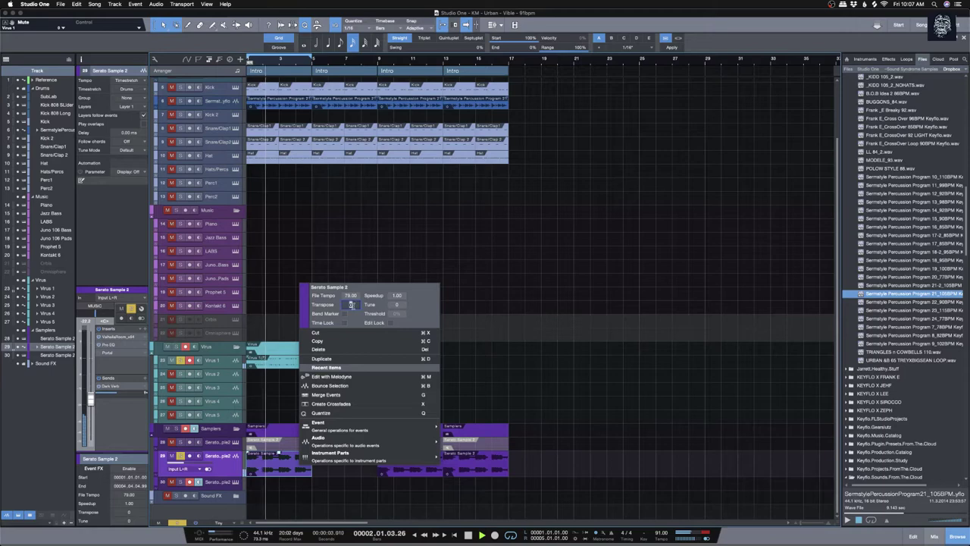
text(-12)
key(Return)
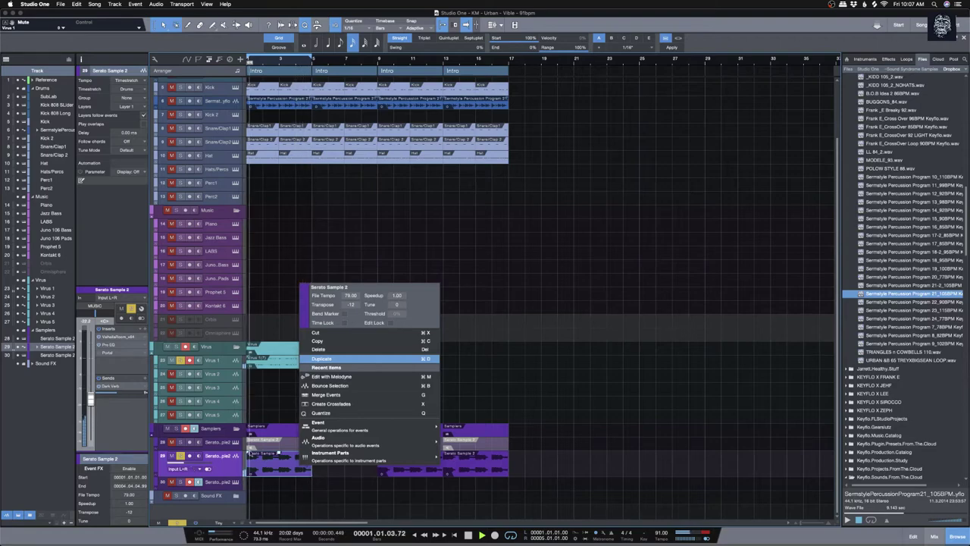
click(351, 305)
text(0)
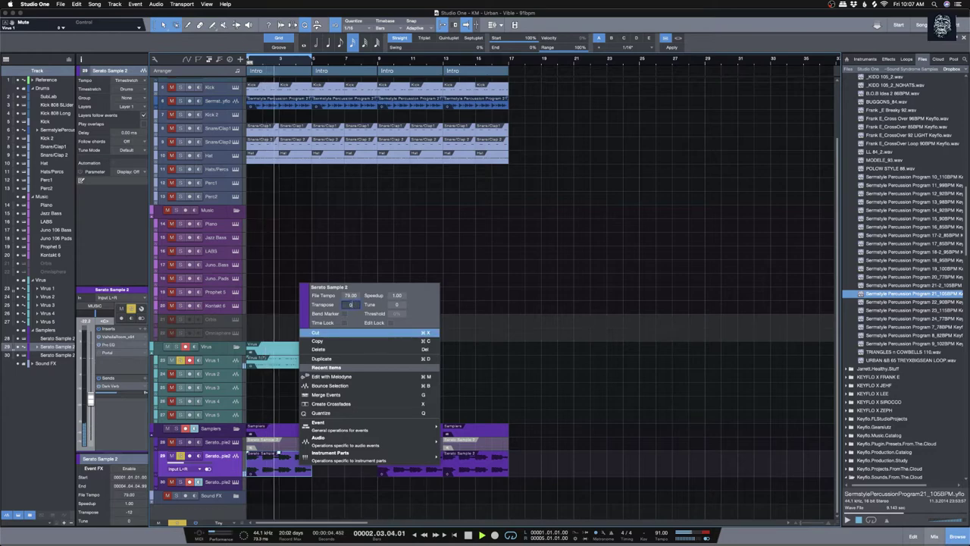
key(Return)
click(509, 287)
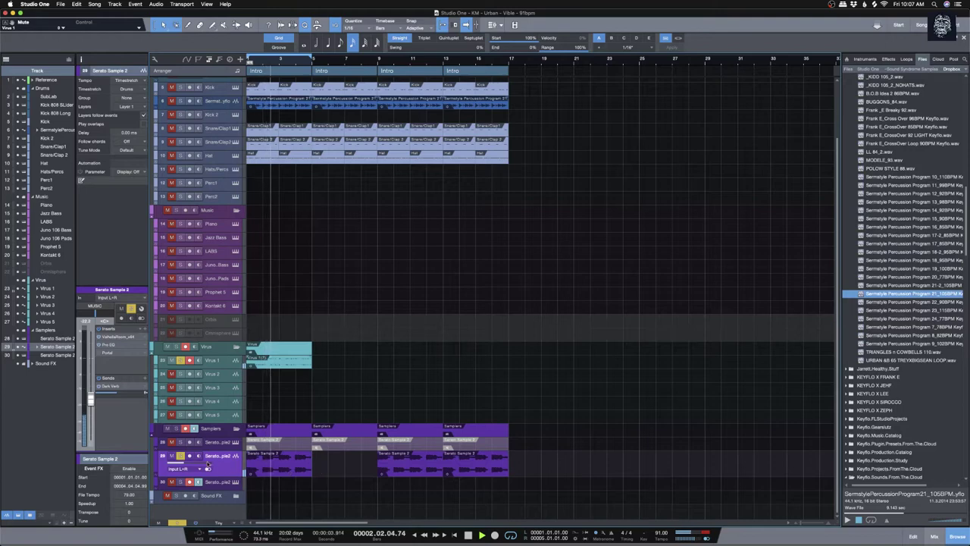
Step: Unsolo Virus 1 and enlarge the Serato Sample 2 audio track and timeline around its first event
click(175, 360)
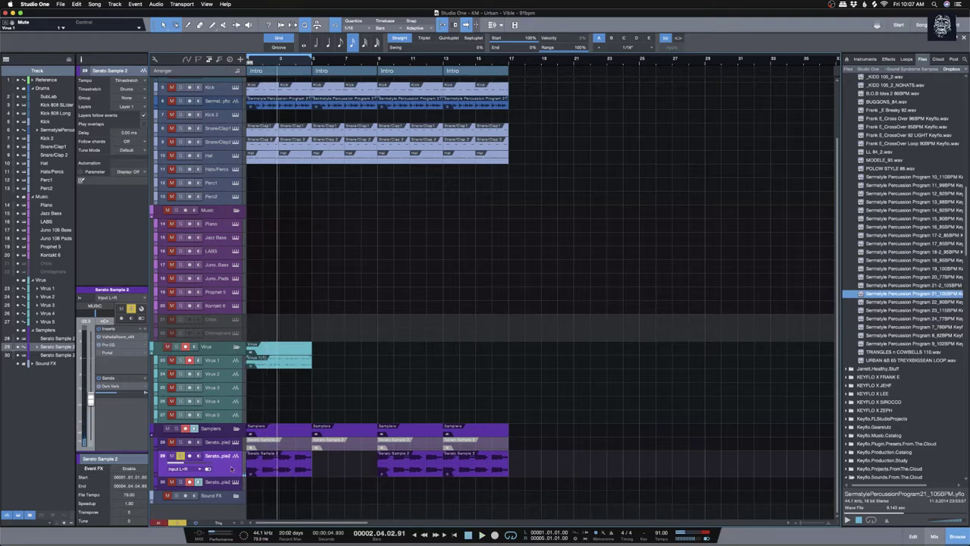
click(273, 467)
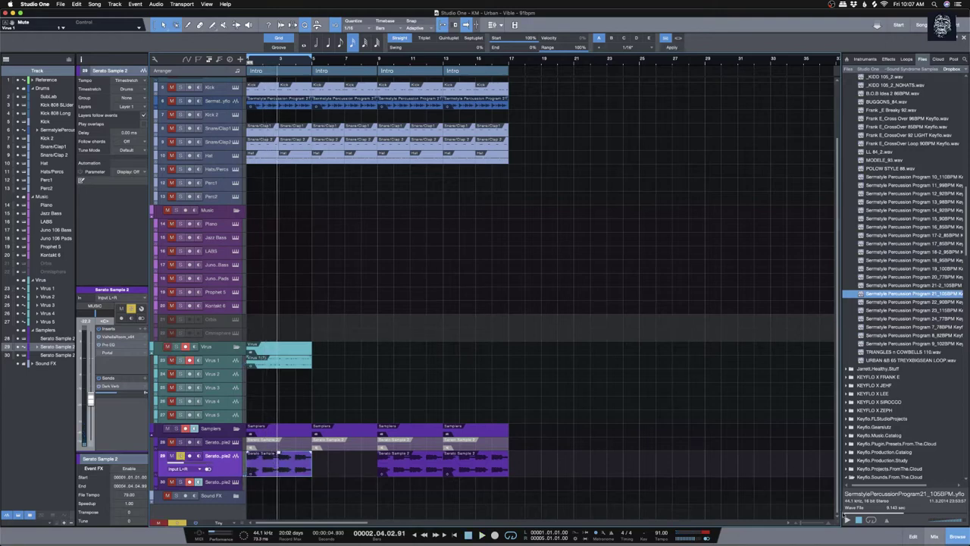
drag(802, 523, 813, 523)
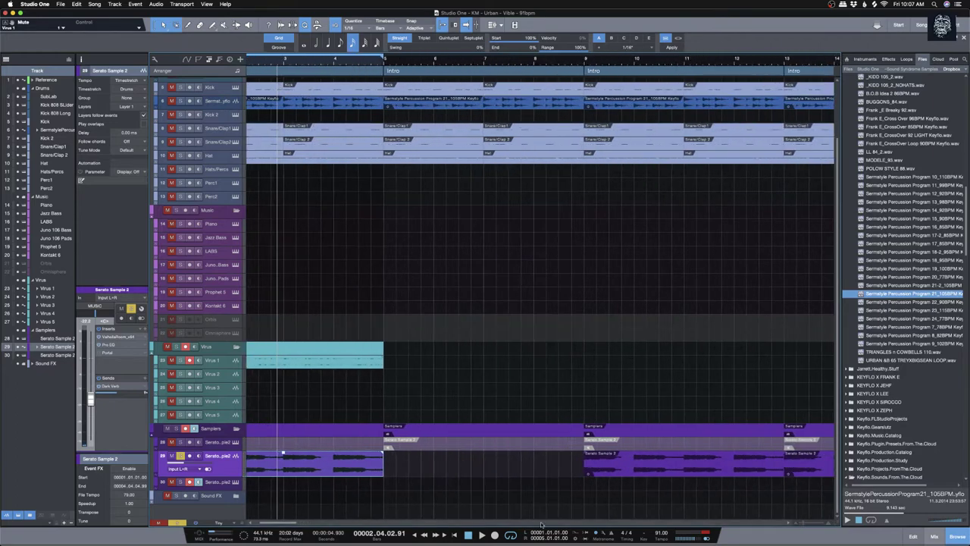
drag(281, 520, 263, 524)
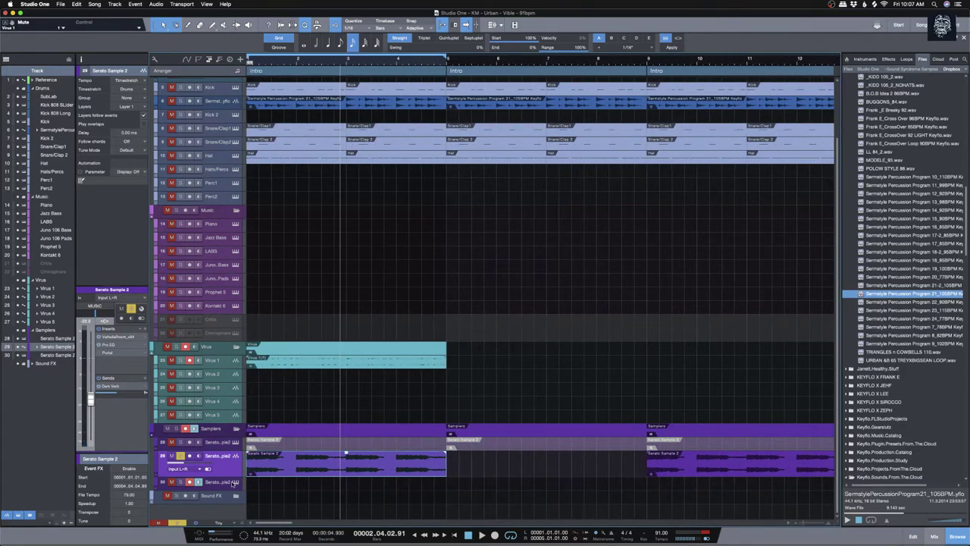
drag(235, 476, 235, 499)
scroll(239, 476, down, 1)
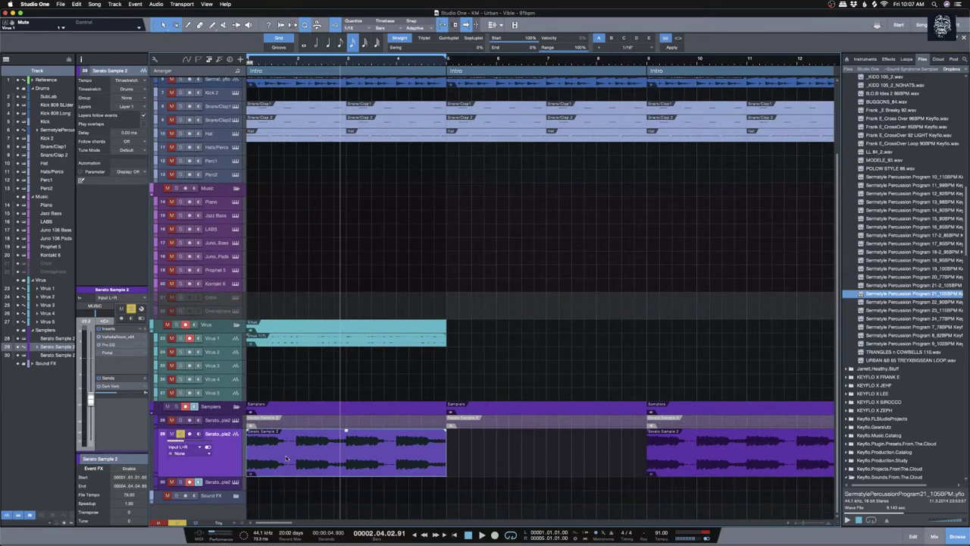
Step: Examine the pitch of several opening notes of the first Serato Sample 2 event in Melodyne and close the editor
key(super+m)
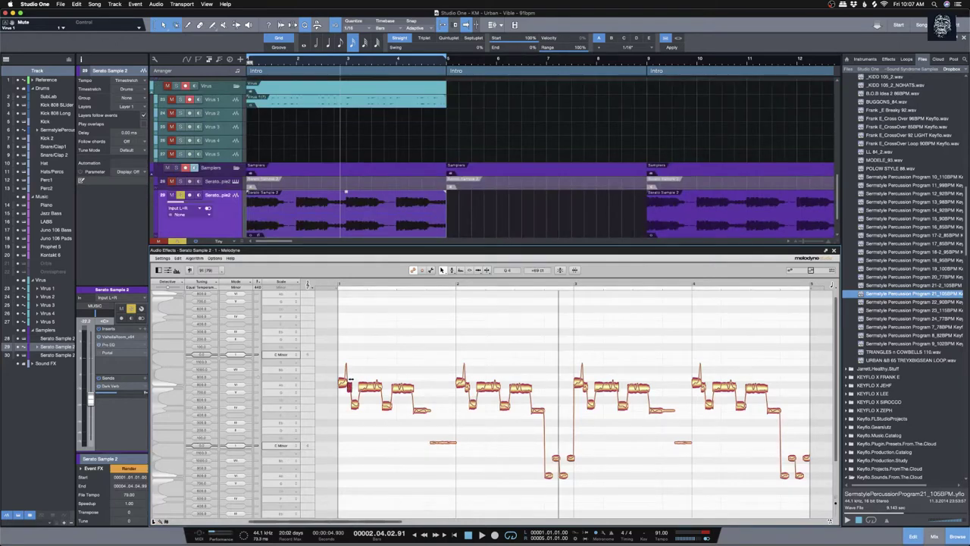
click(373, 387)
click(405, 388)
click(464, 384)
click(473, 405)
mouse_move(473, 404)
mouse_down()
mouse_move(471, 388)
mouse_move(474, 413)
mouse_up()
click(833, 251)
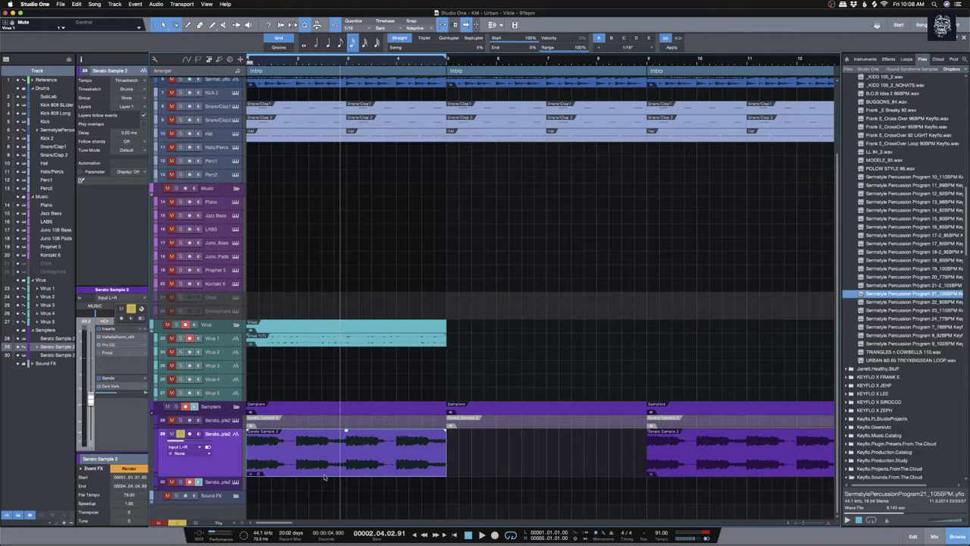
right_click(346, 472)
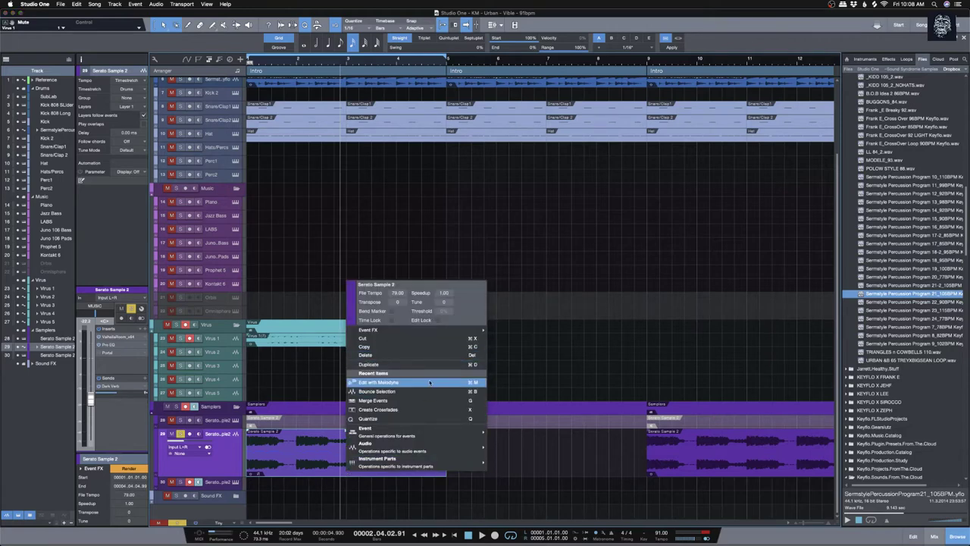
double_click(444, 302)
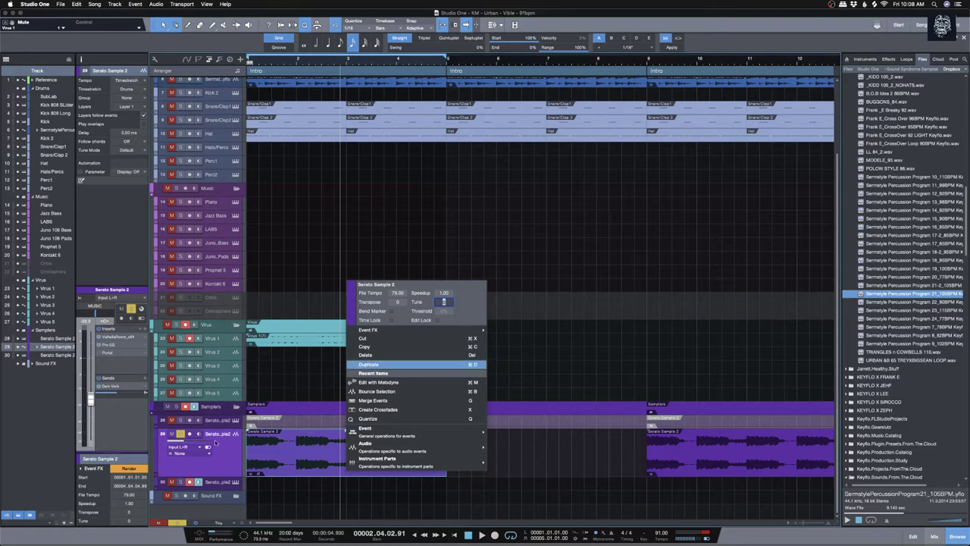
click(228, 455)
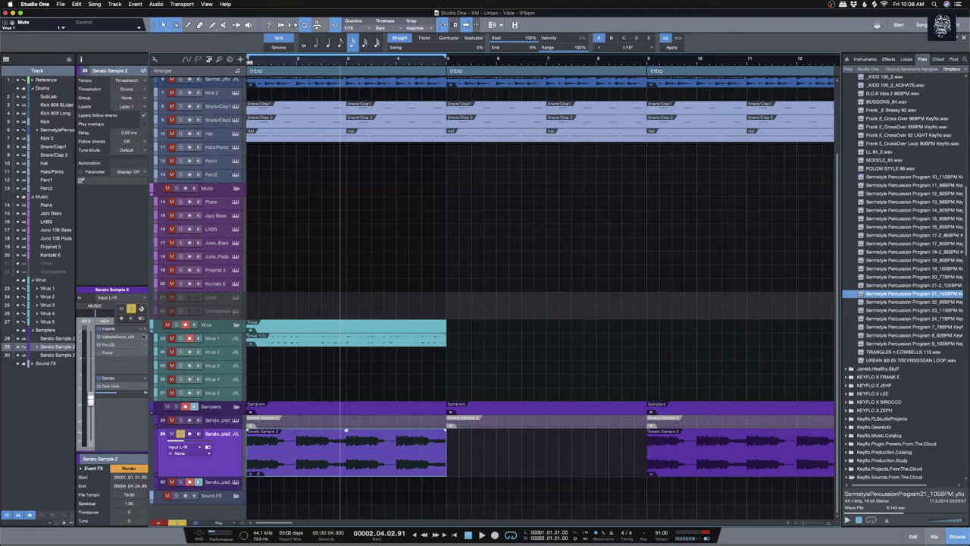
Step: Insert the Tuner plug-in on the Serato Sample 2 audio track
click(146, 328)
text(tuner)
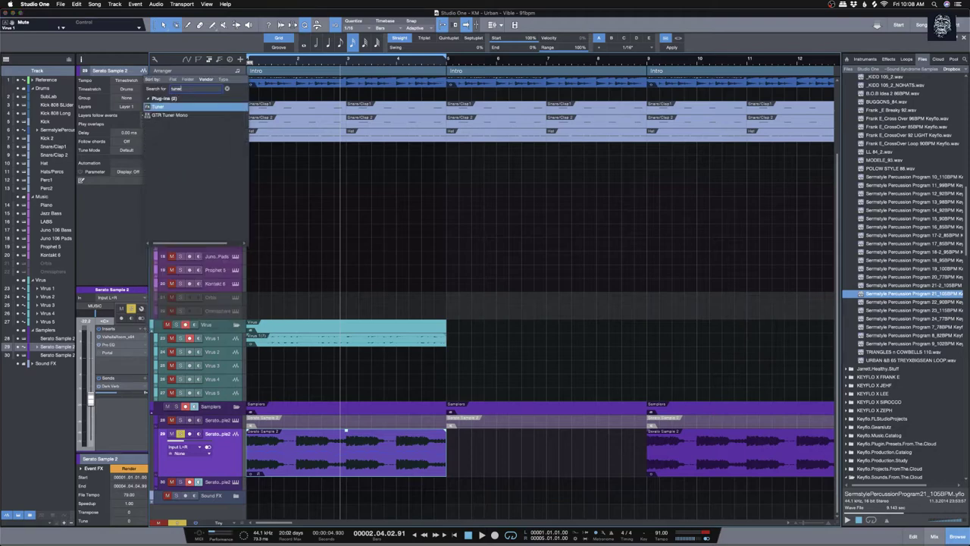
key(Return)
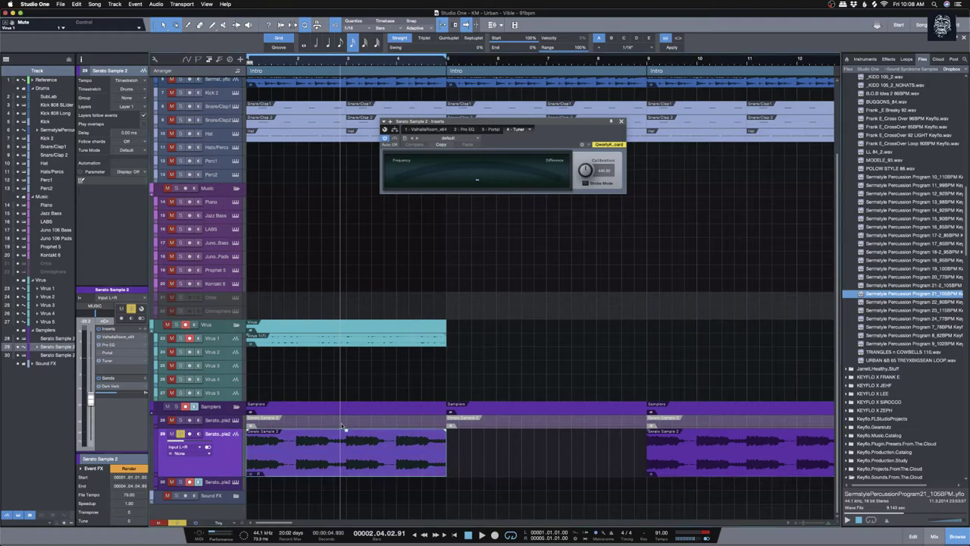
Step: Loop a short passage around bar 3, read its pitch in the Tuner, and restore the loop to bars 1 through 5
drag(249, 56, 335, 57)
key(space)
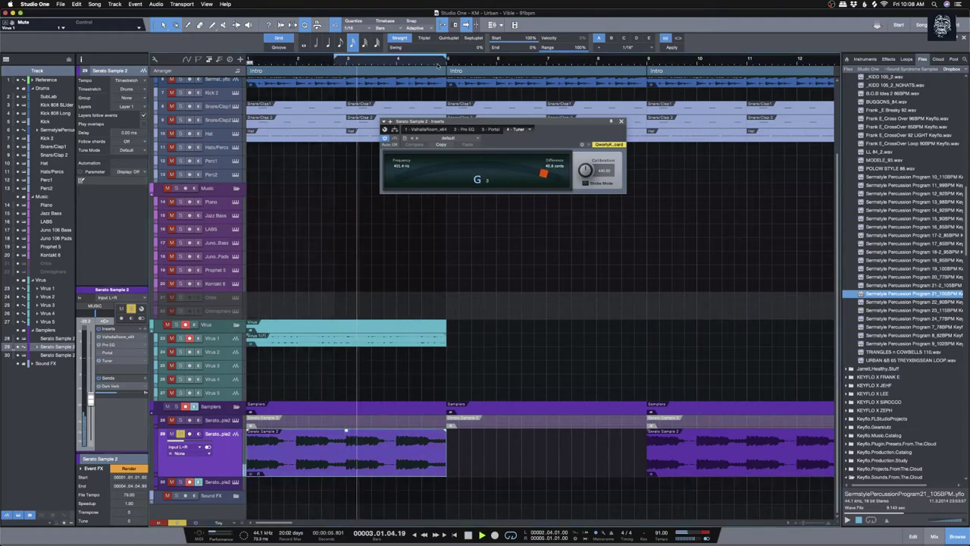
drag(445, 56, 357, 57)
key(space)
key(Up)
key(space)
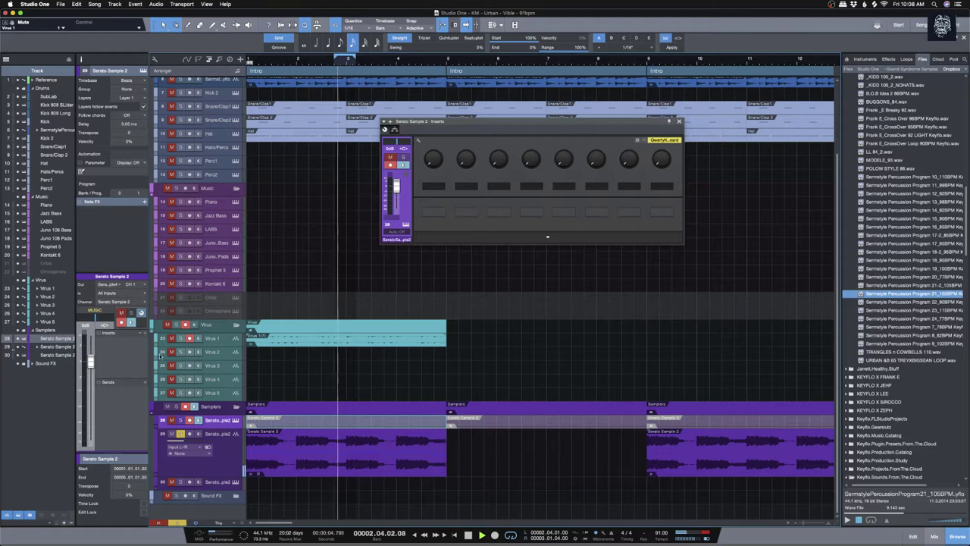
key(Down)
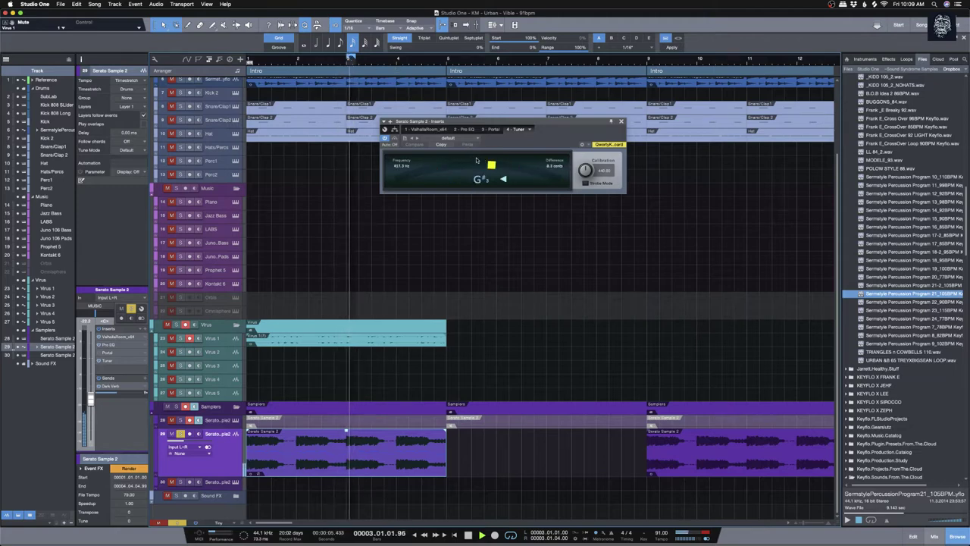
key(space)
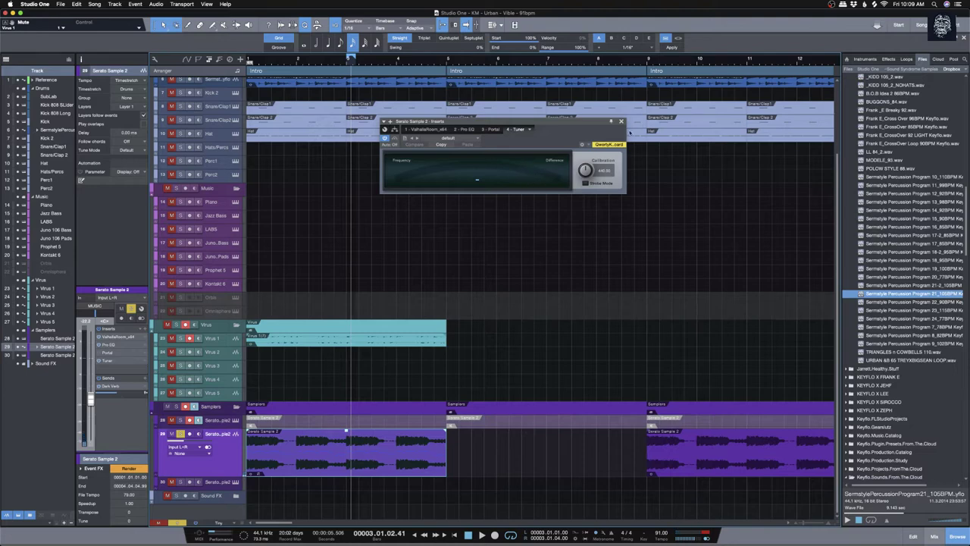
click(622, 122)
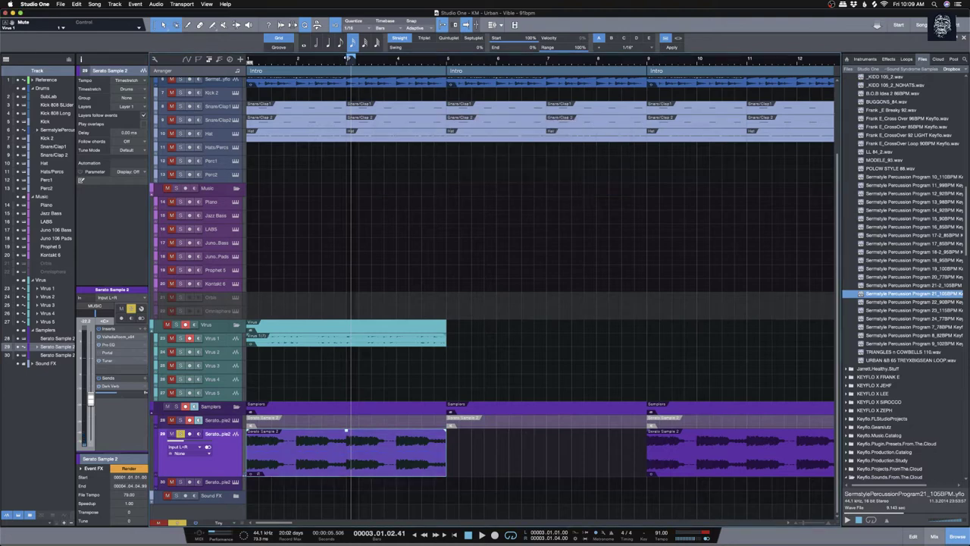
drag(349, 60, 447, 59)
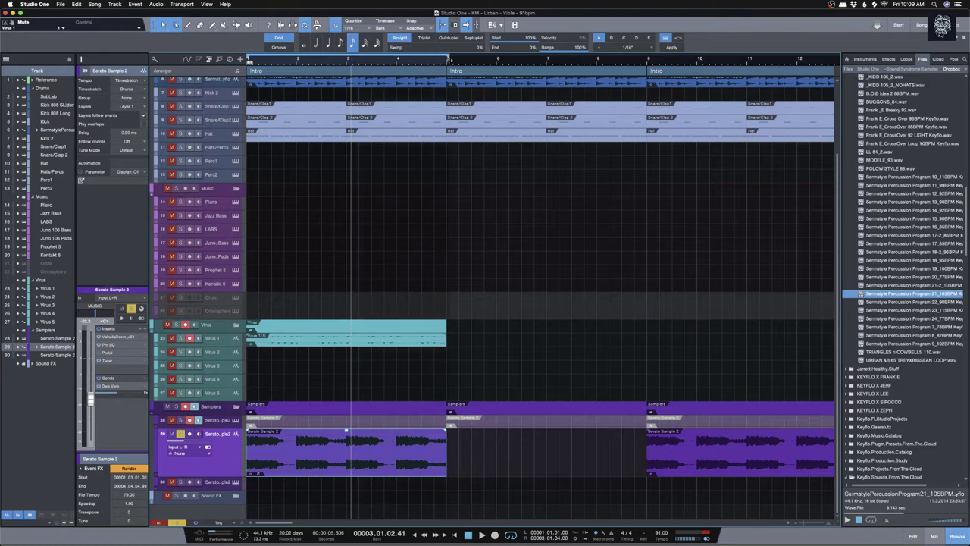
Step: Set the Tune of the first Serato Sample 2 event to -10 and play the loop
right_click(387, 468)
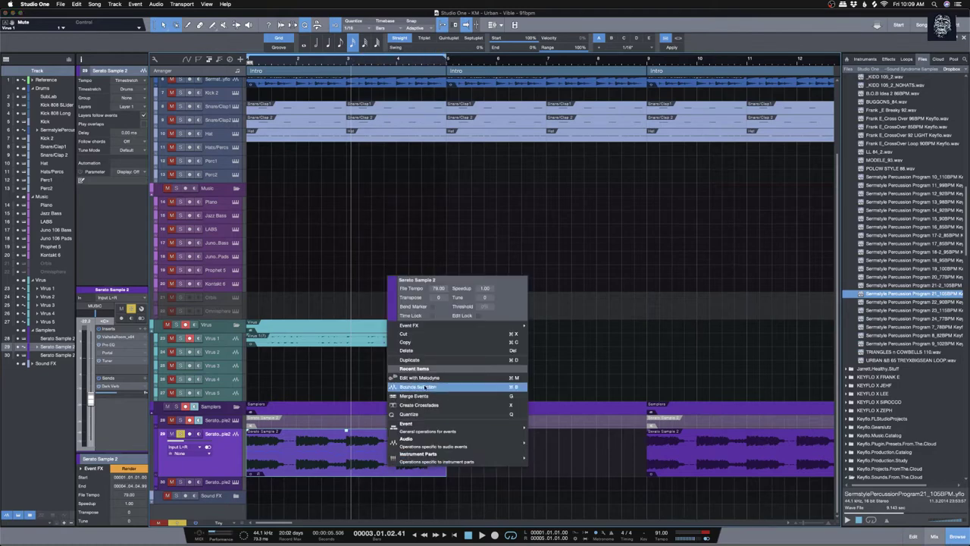
click(486, 298)
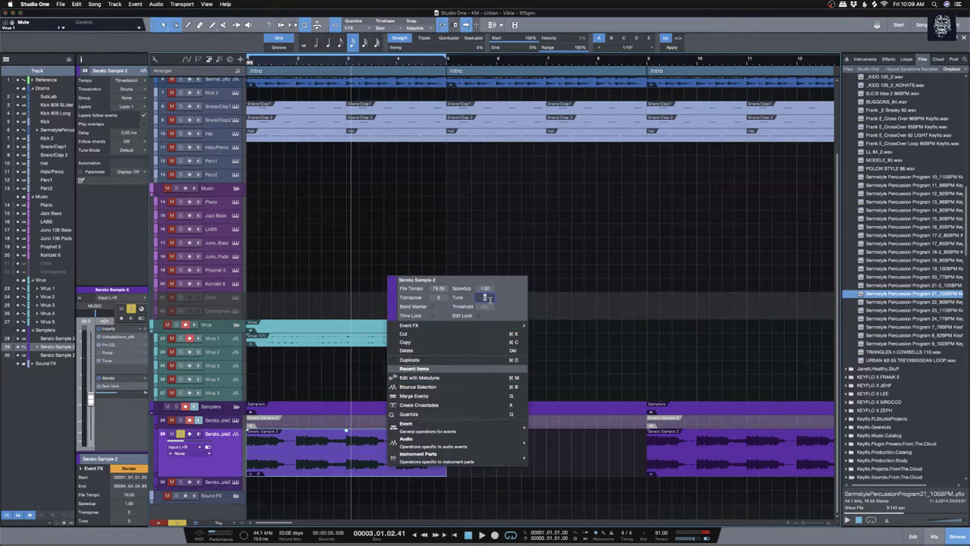
text(-10)
key(Return)
click(559, 335)
key(space)
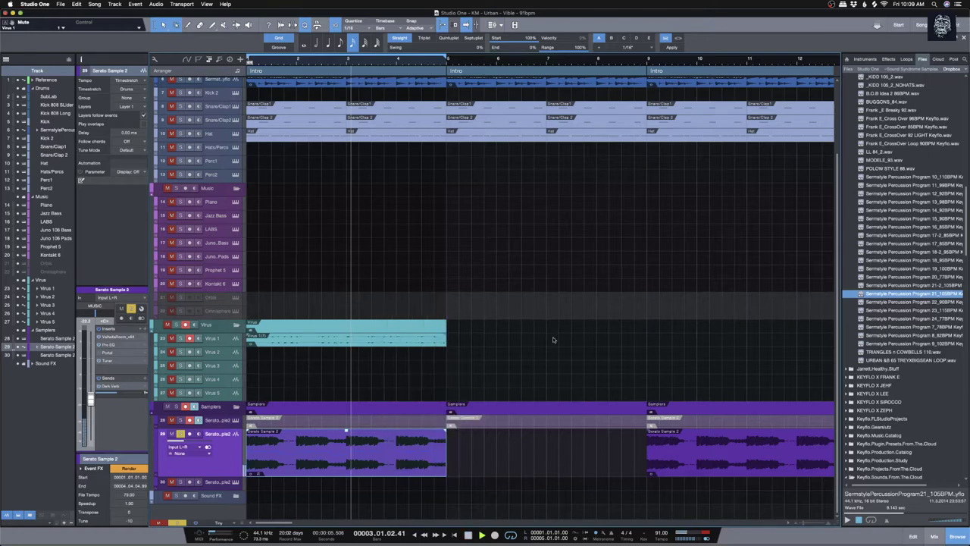
Step: Solo Virus 1 to hear it together with the retuned Serato Sample 2 event
right_click(368, 463)
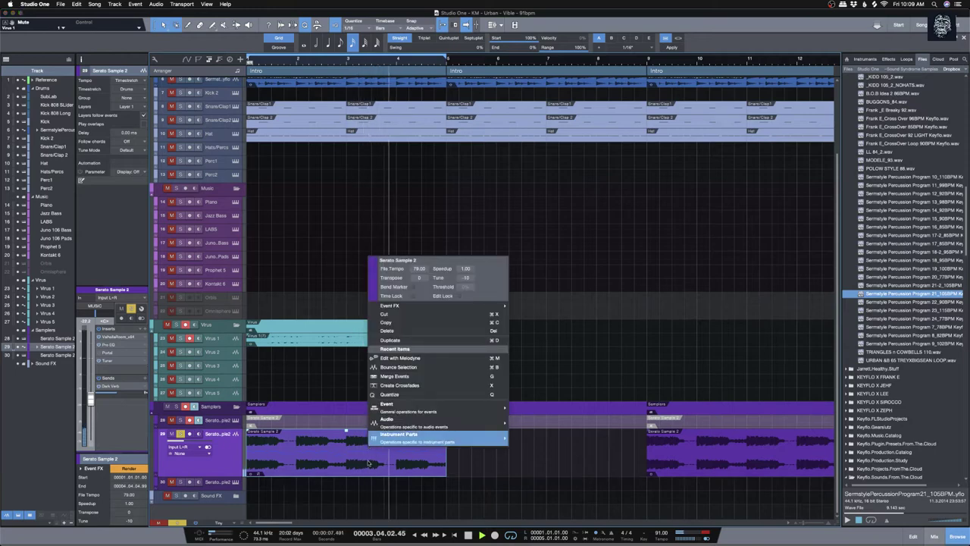
click(503, 475)
click(181, 338)
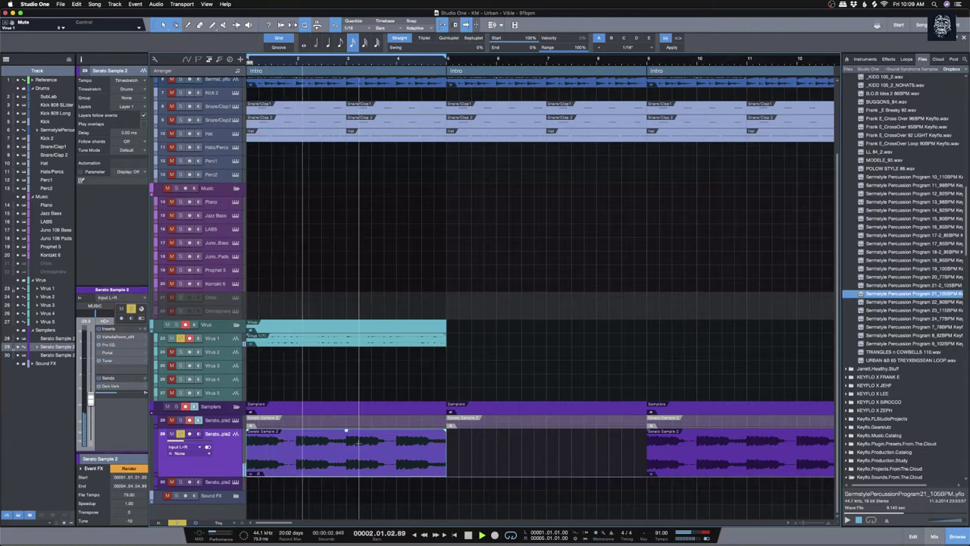
Step: Try a Transpose of -2 on the first Serato Sample 2 event during playback and return it to 0
right_click(356, 444)
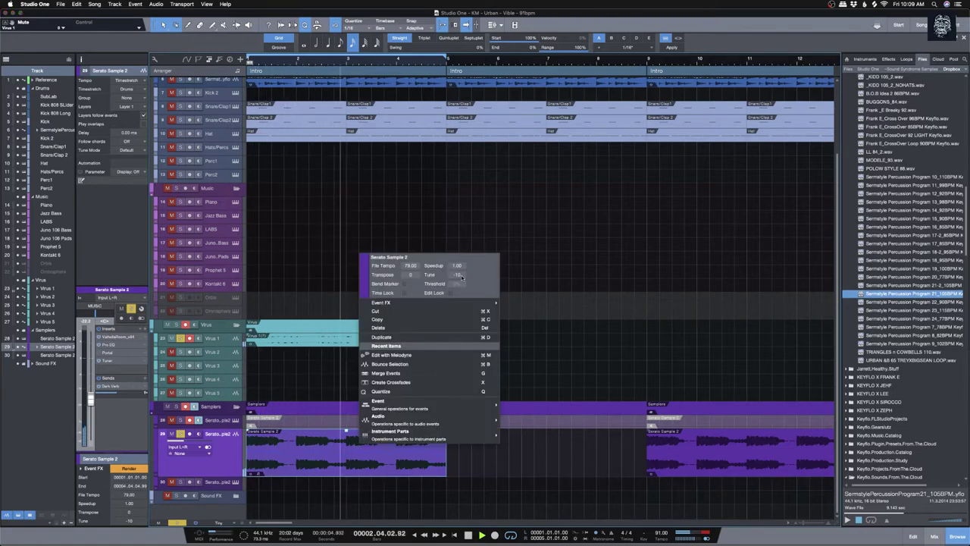
scroll(416, 277, down, 2)
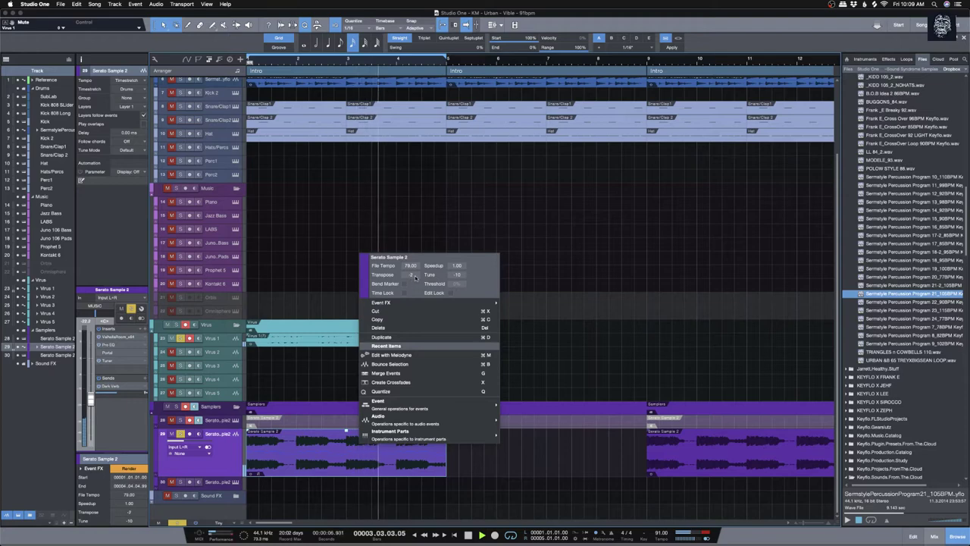
scroll(415, 277, up, 1)
scroll(418, 274, down, 3)
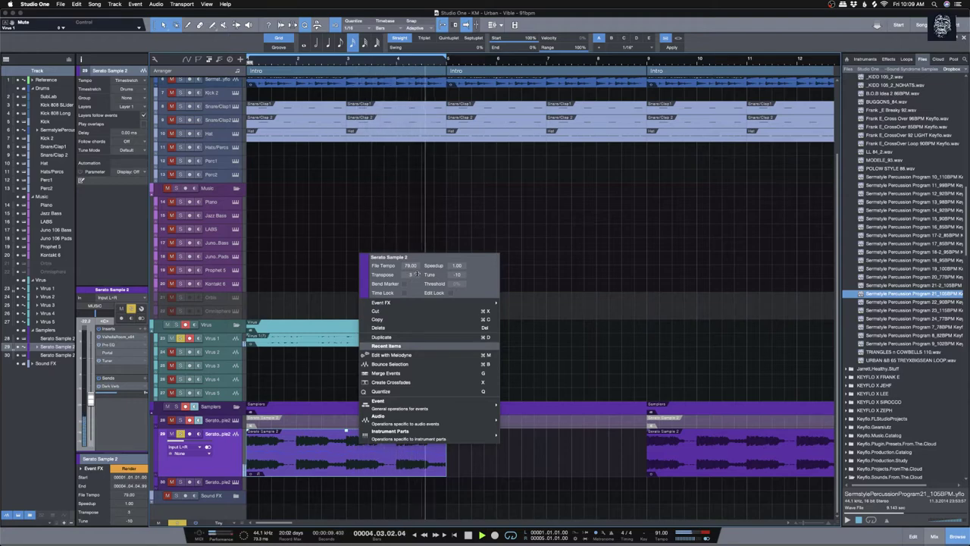
click(508, 472)
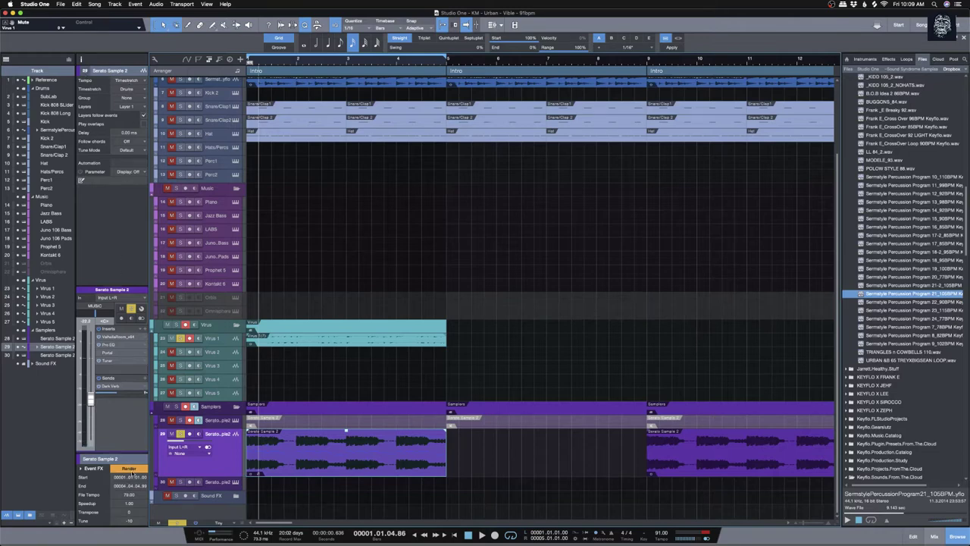
Step: Try adjusting the File Tempo of the first Serato Sample 2 event, play it briefly, and undo the change
scroll(126, 488, up, 1)
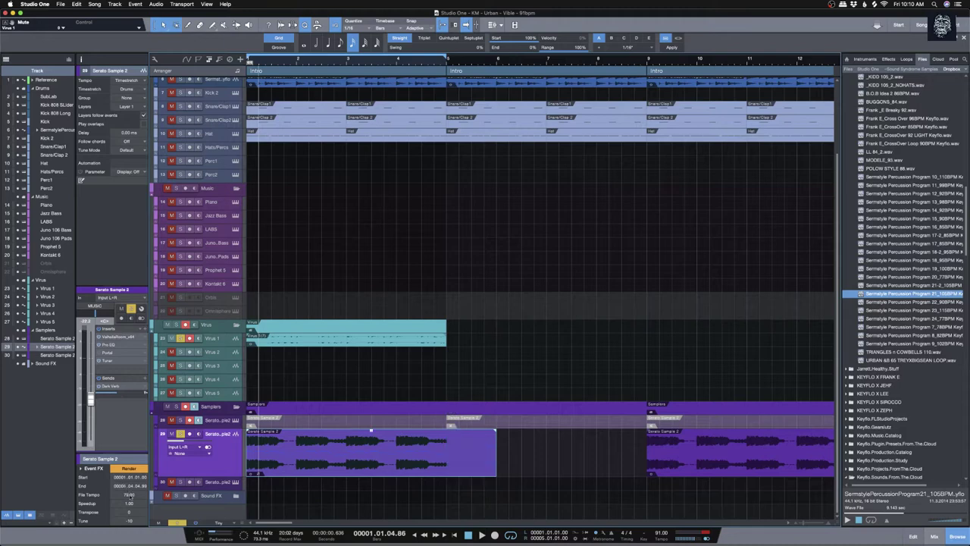
click(356, 443)
key(space)
click(475, 464)
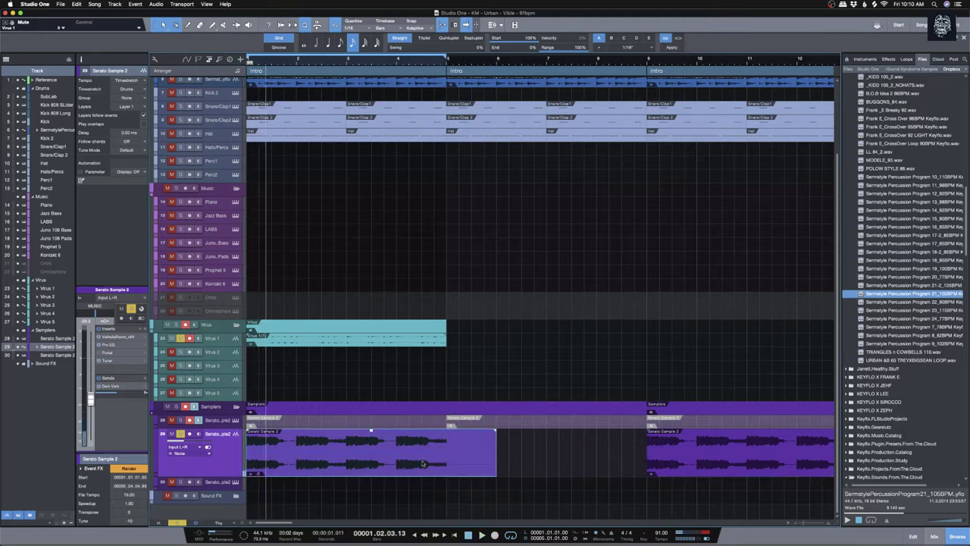
key(super+z)
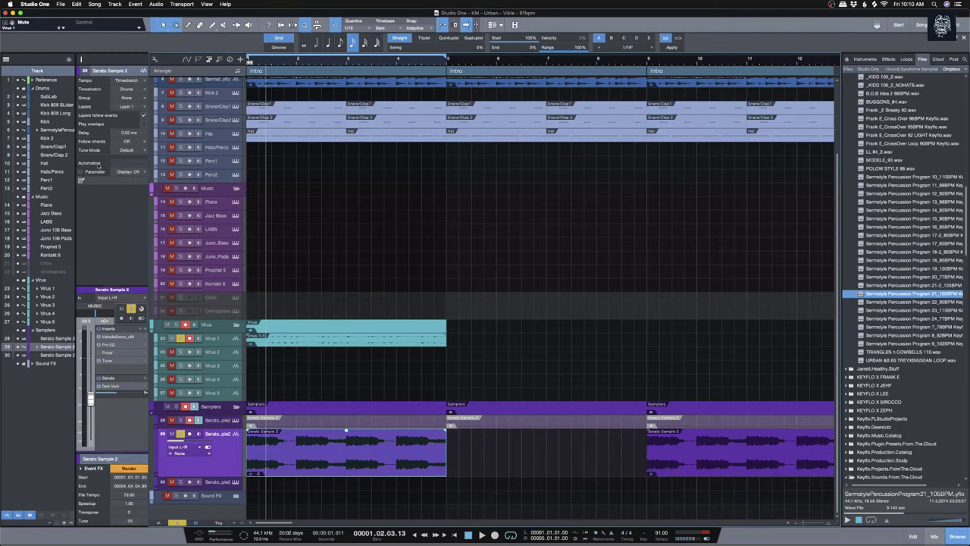
right_click(346, 451)
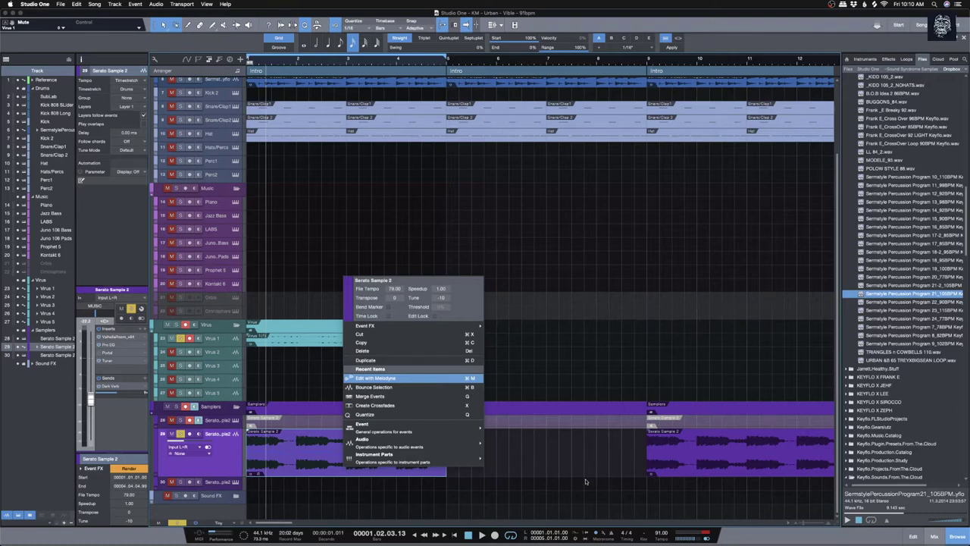
mouse_move(455, 441)
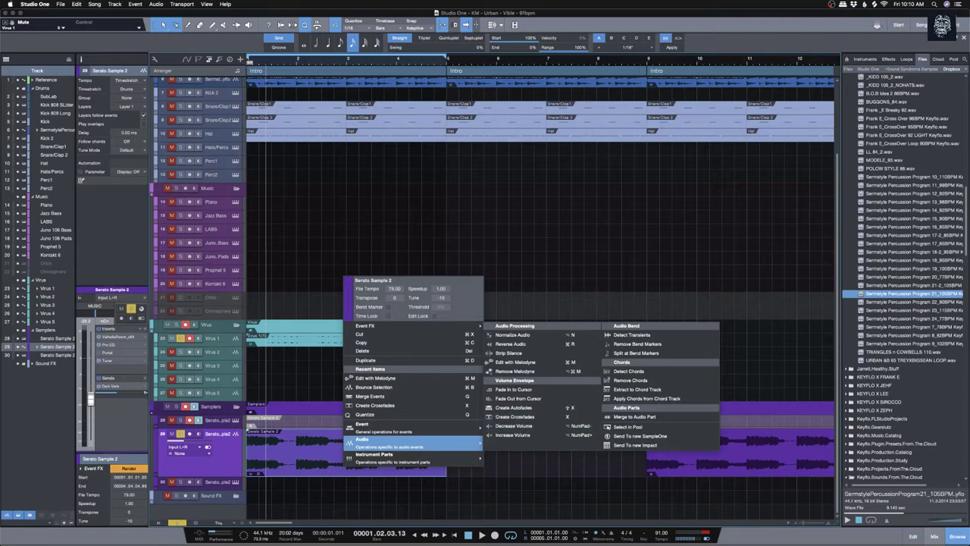
key(Escape)
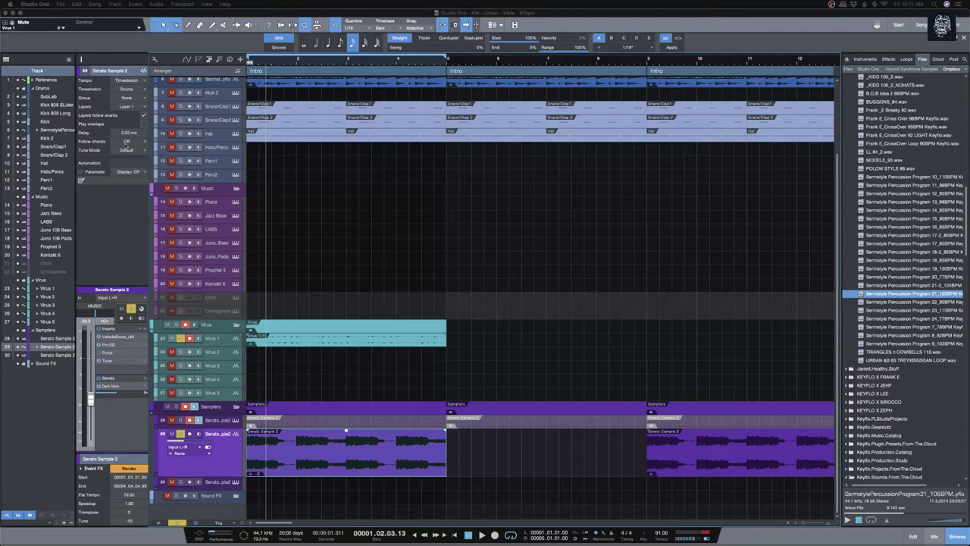
click(141, 152)
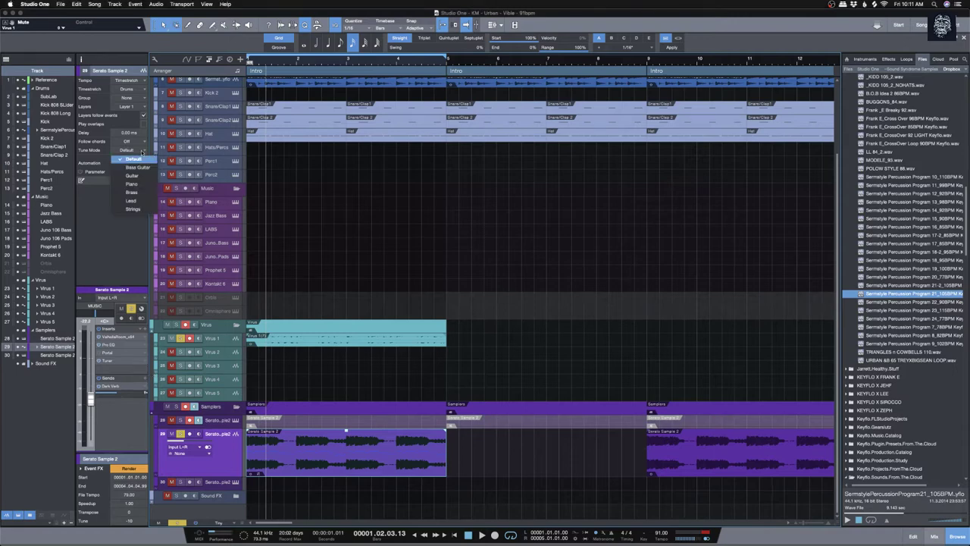
click(142, 151)
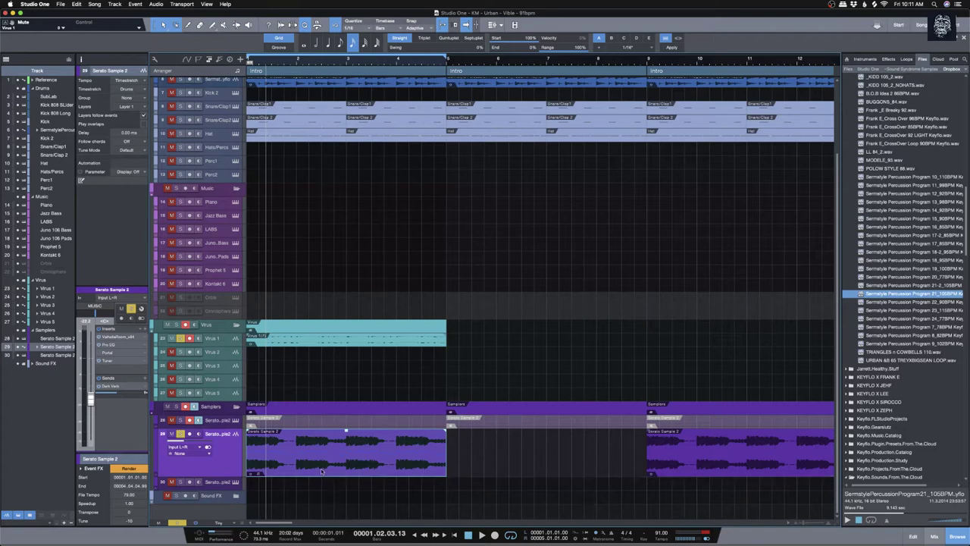
Step: Replace the Serato Sample 2 event at bar 1 with the one from bar 9 and set its Tune to -10
key(Delete)
drag(697, 453, 297, 452)
right_click(296, 452)
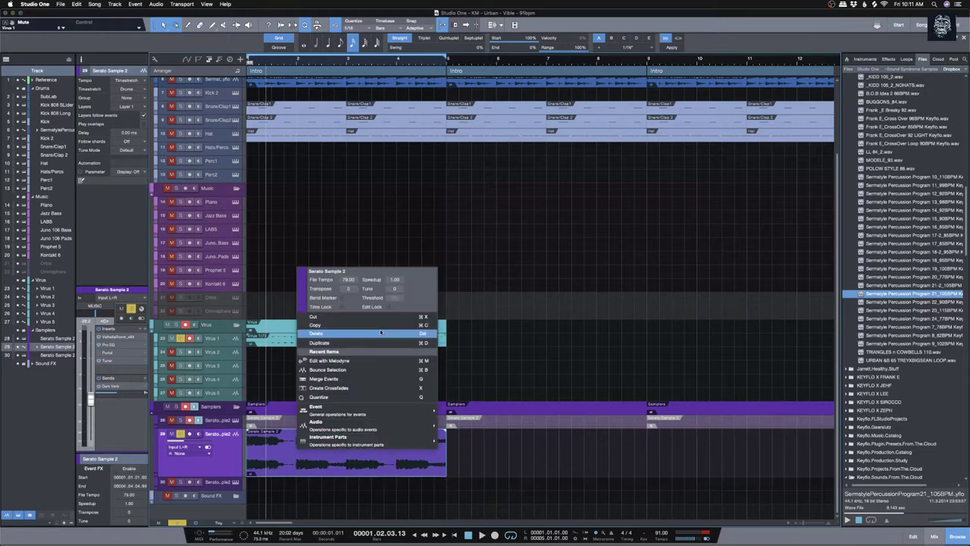
text(-10)
key(Return)
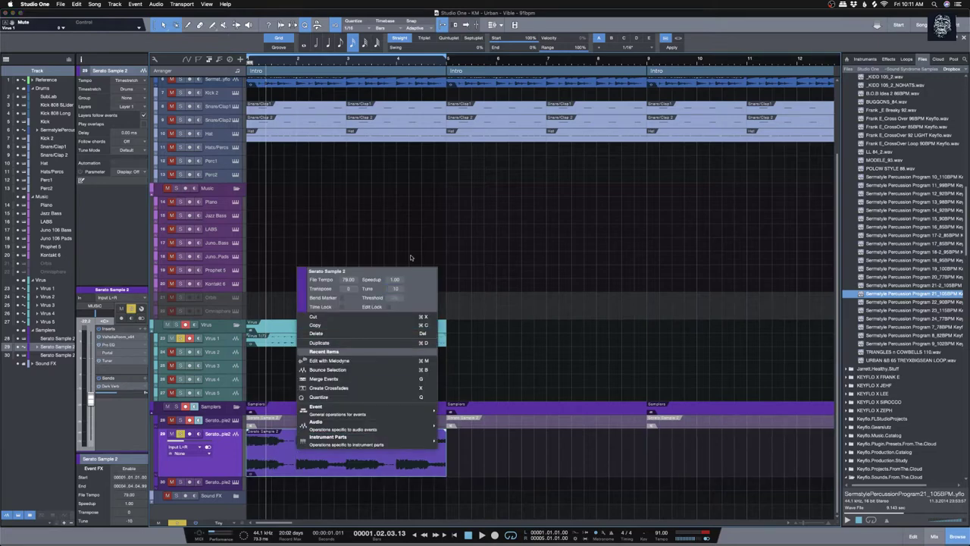
key(Escape)
Step: Play the loop and raise the Dark Verb send of the Serato Sample 2 audio track to about -6.3 dB
key(space)
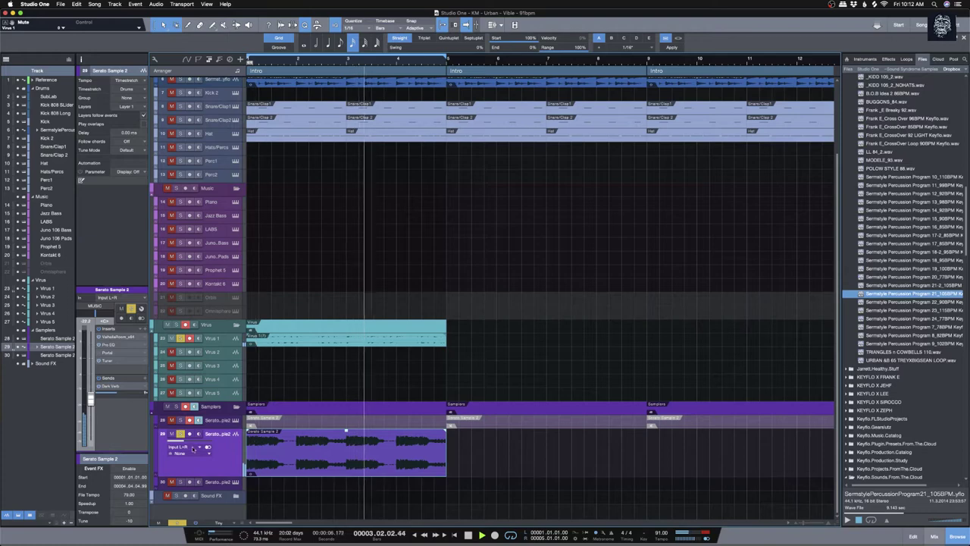
drag(116, 394, 122, 393)
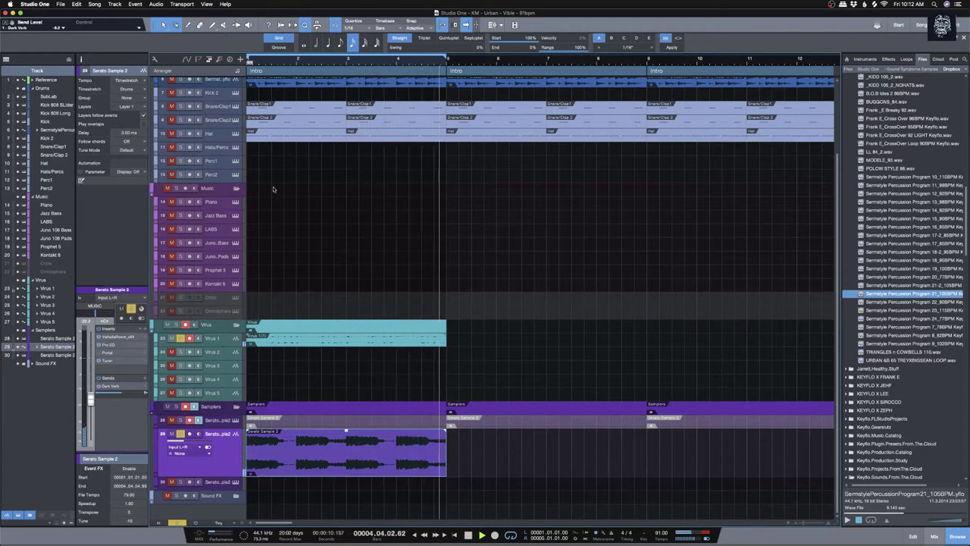
Step: Enlarge the Virus 1 track, extend its event slightly past the loop end, and trim the end exactly to bar 5
click(420, 340)
drag(240, 353, 239, 394)
click(418, 350)
drag(447, 353, 453, 354)
drag(432, 59, 431, 100)
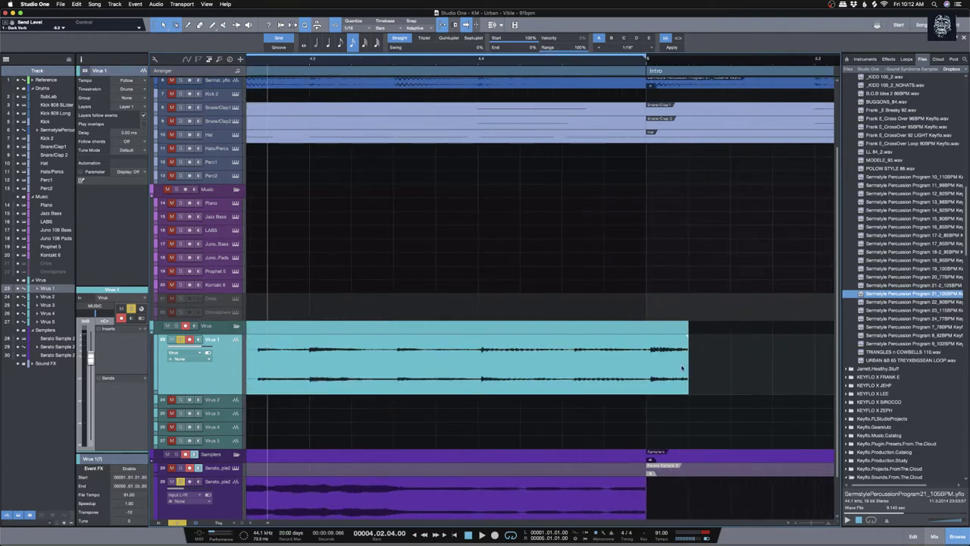
drag(689, 365, 645, 368)
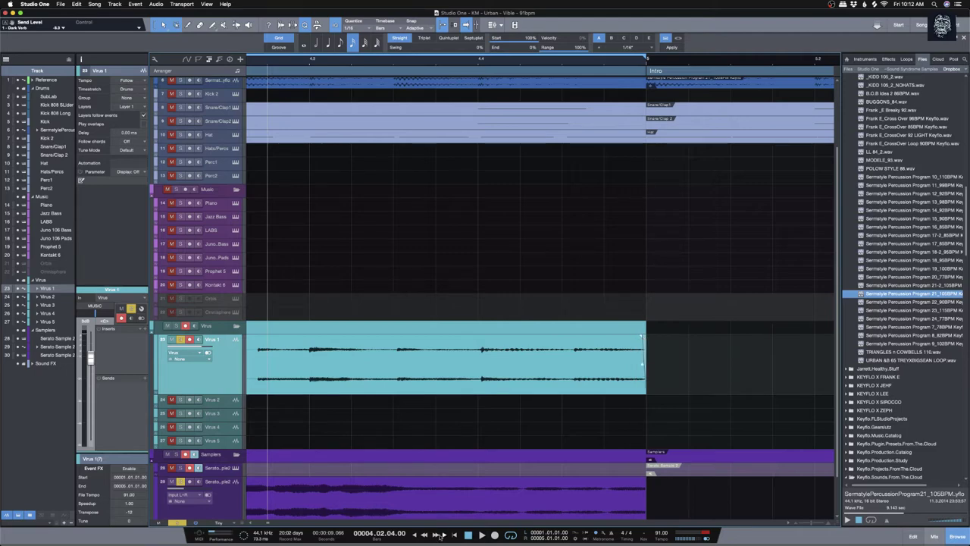
drag(264, 523, 241, 523)
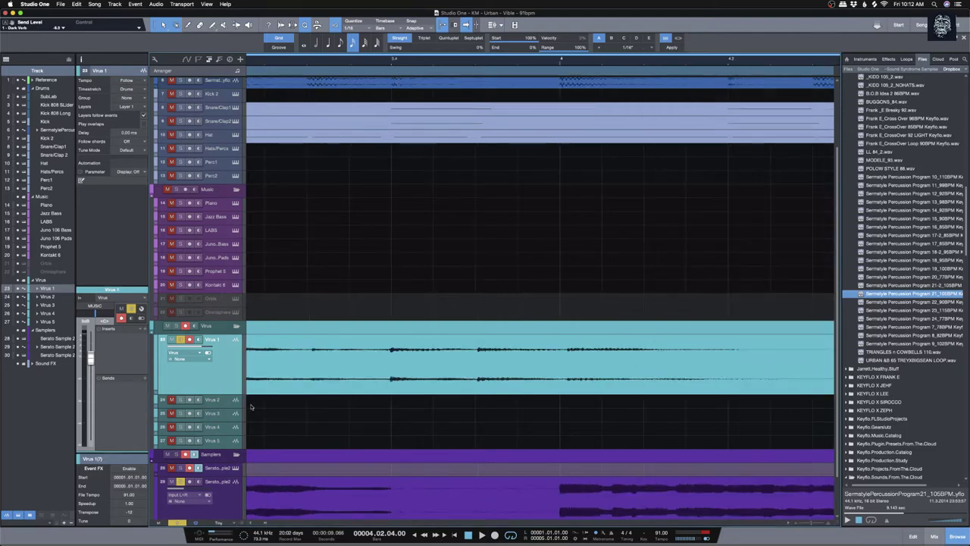
Step: Play the Virus 1 part from the start of the loop and stop playback
key(comma)
key(space)
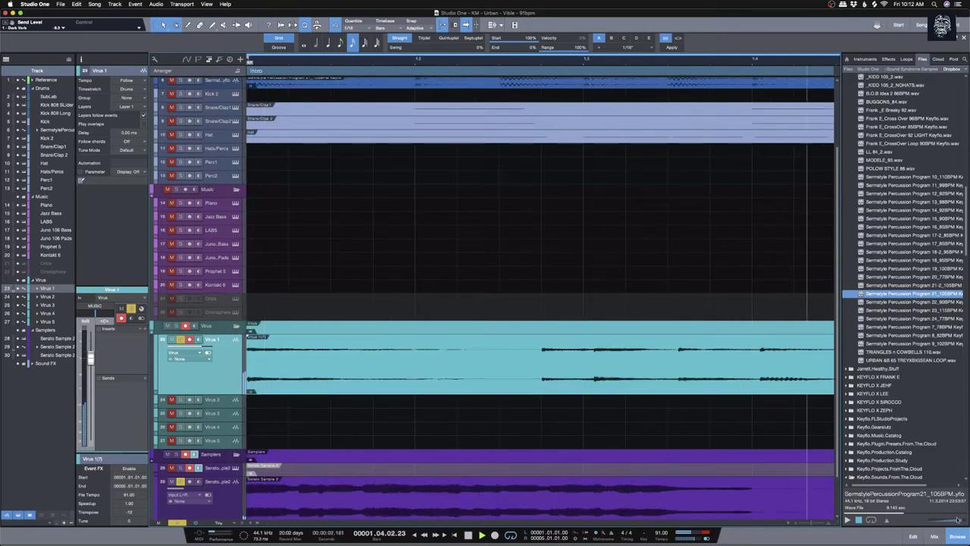
drag(813, 523, 807, 524)
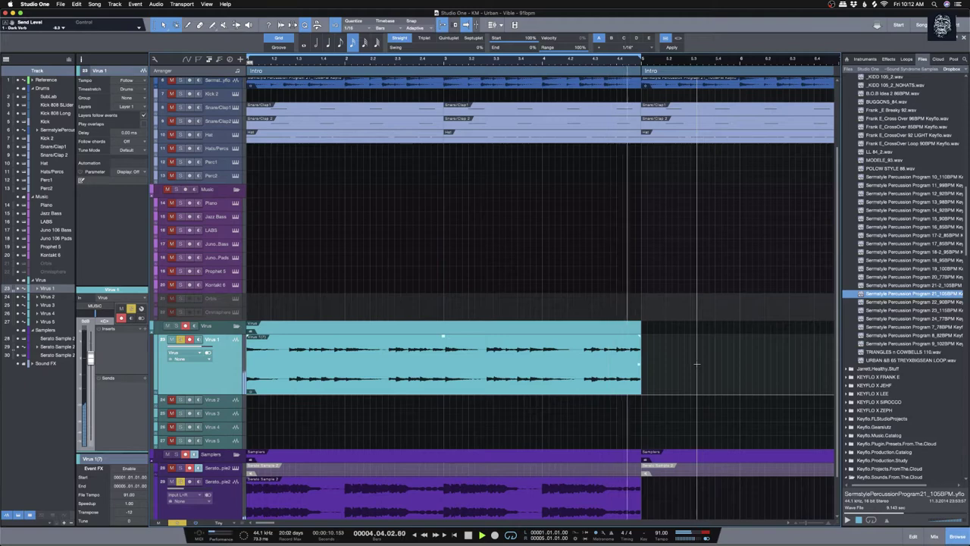
key(space)
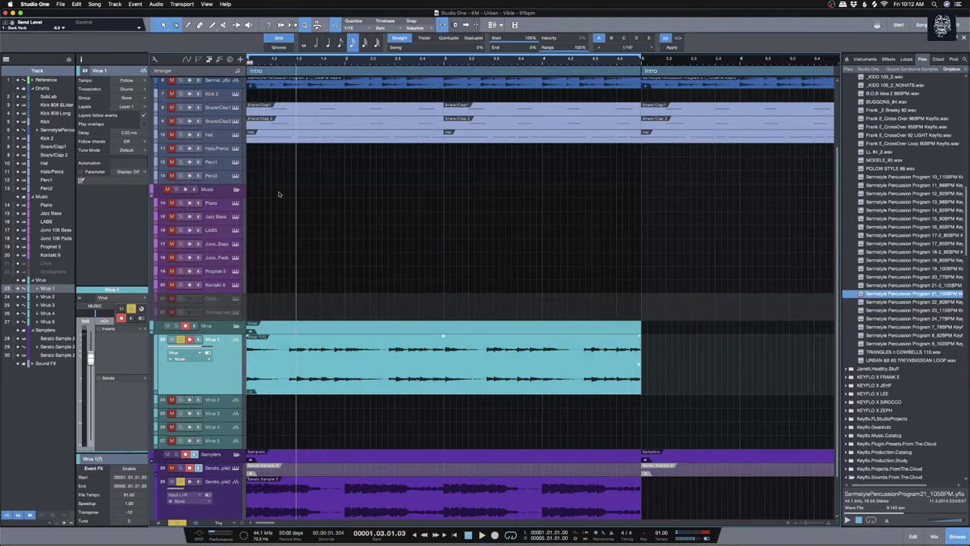
Step: Align the start of the Virus 1 event to bar 1 and its end to bar 5
scroll(277, 197, down, 3)
scroll(277, 197, up, 10)
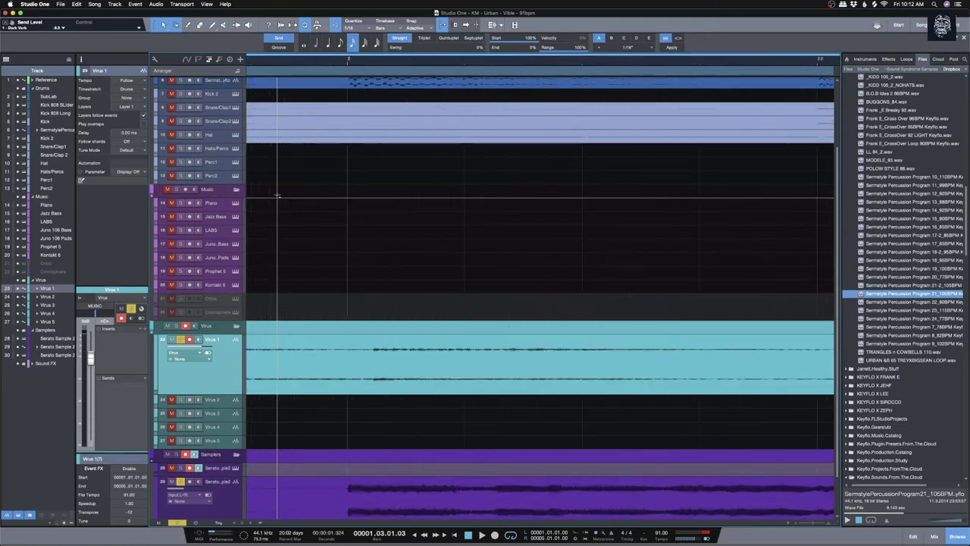
drag(260, 522, 245, 523)
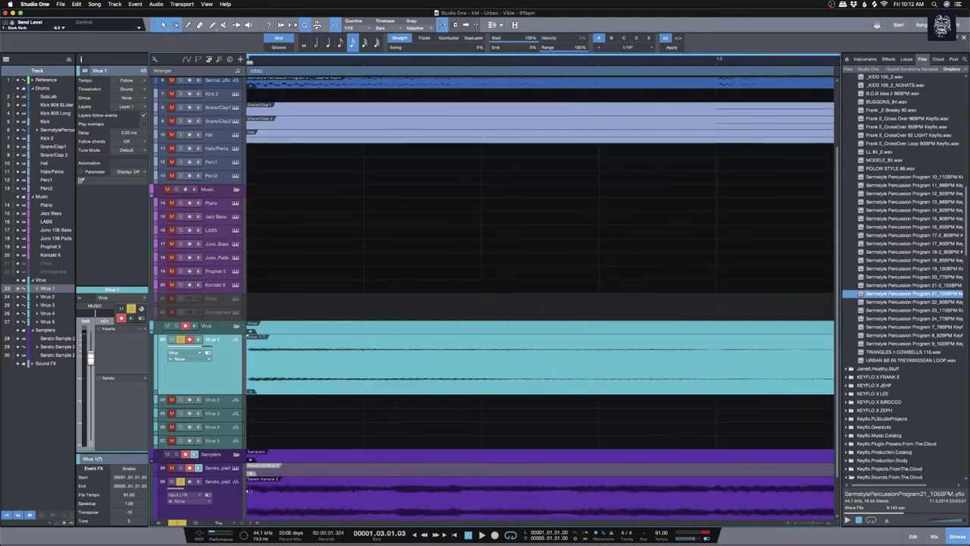
drag(250, 338, 246, 337)
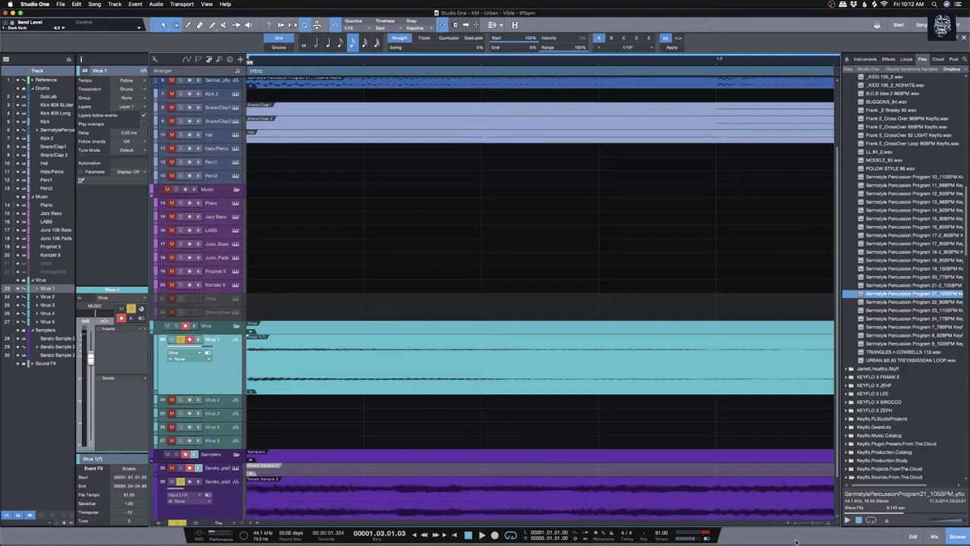
drag(811, 525, 811, 526)
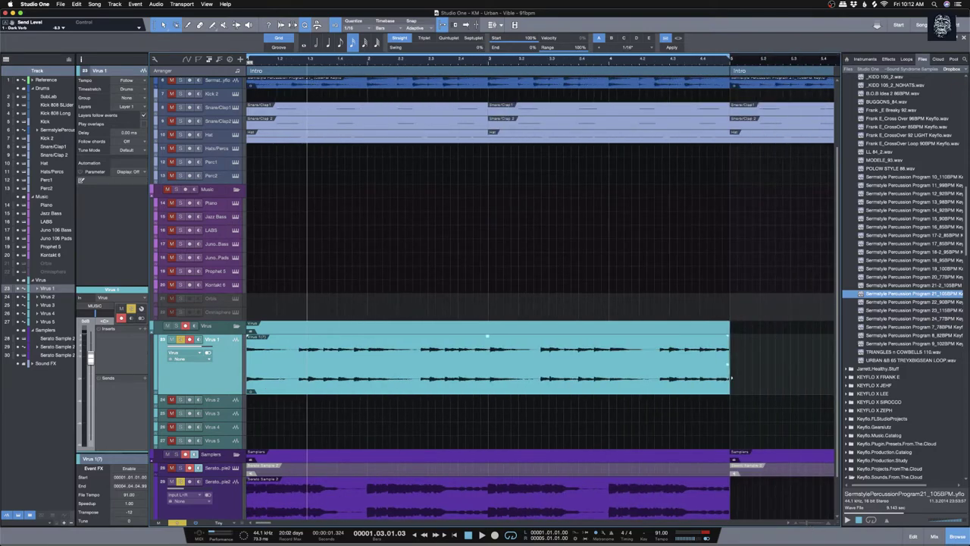
drag(737, 377, 732, 377)
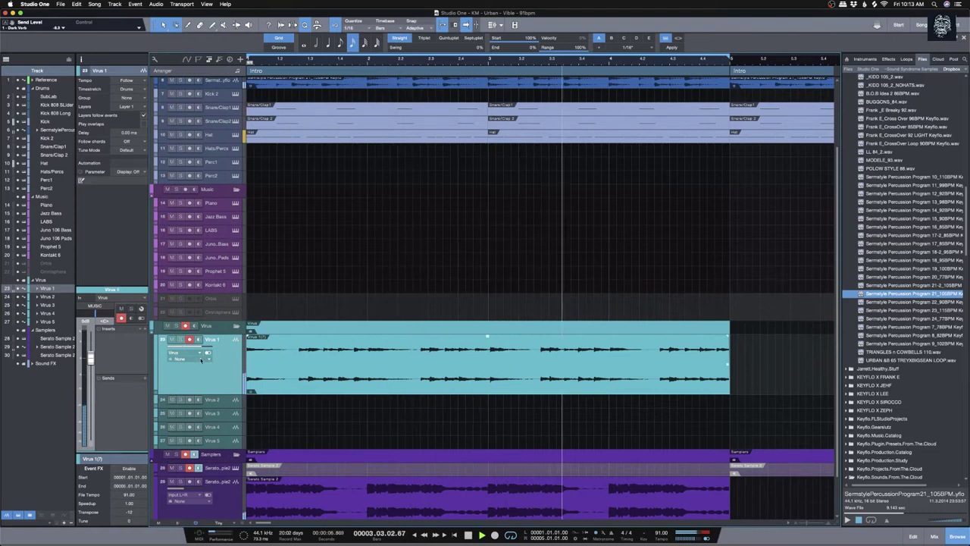
Step: Shorten the Virus 1 event to end at bar 3 and duplicate it to fill the loop up to bar 5
scroll(279, 233, up, 2)
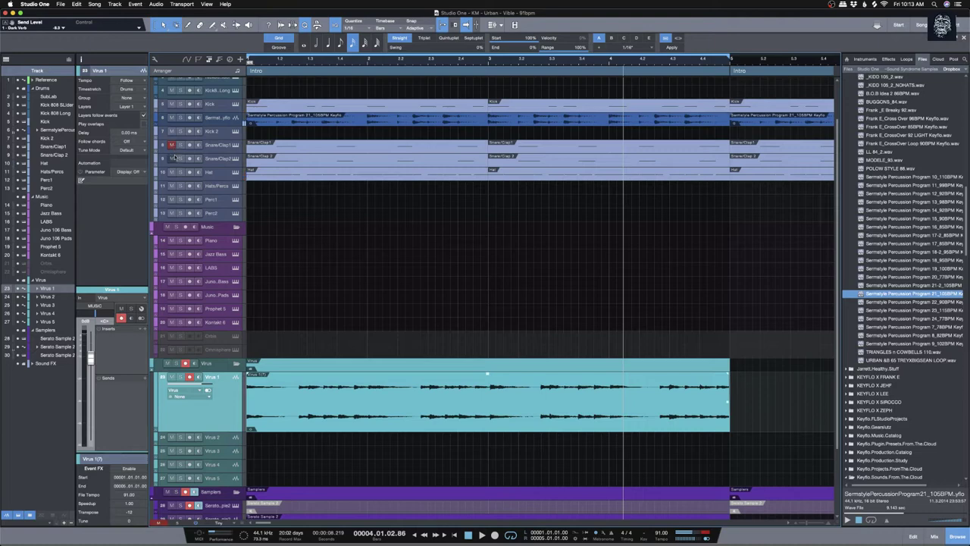
drag(731, 412, 478, 419)
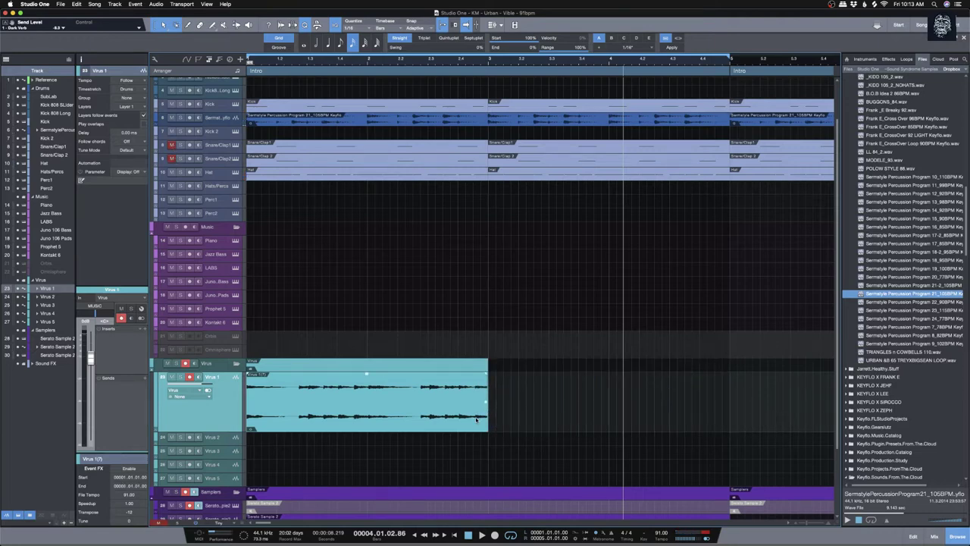
key(d)
Step: Duplicate the Virus 1 track complete with its events and enlarge the copy's track height
right_click(203, 419)
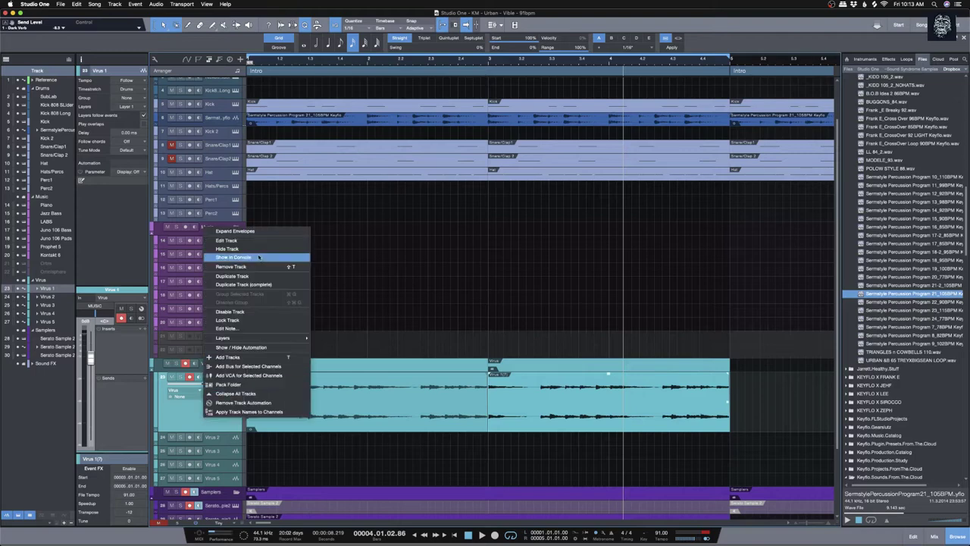
click(252, 284)
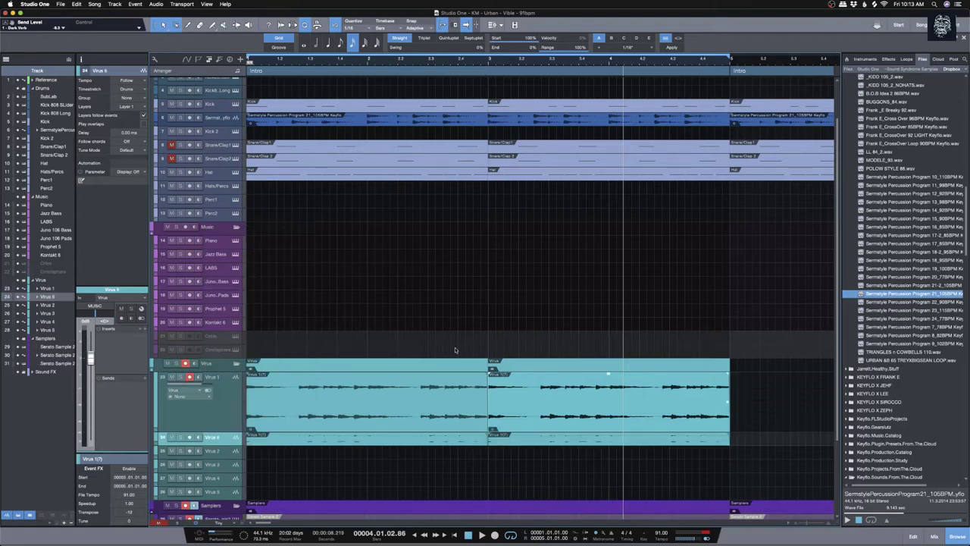
scroll(464, 387, down, 2)
drag(212, 369, 211, 428)
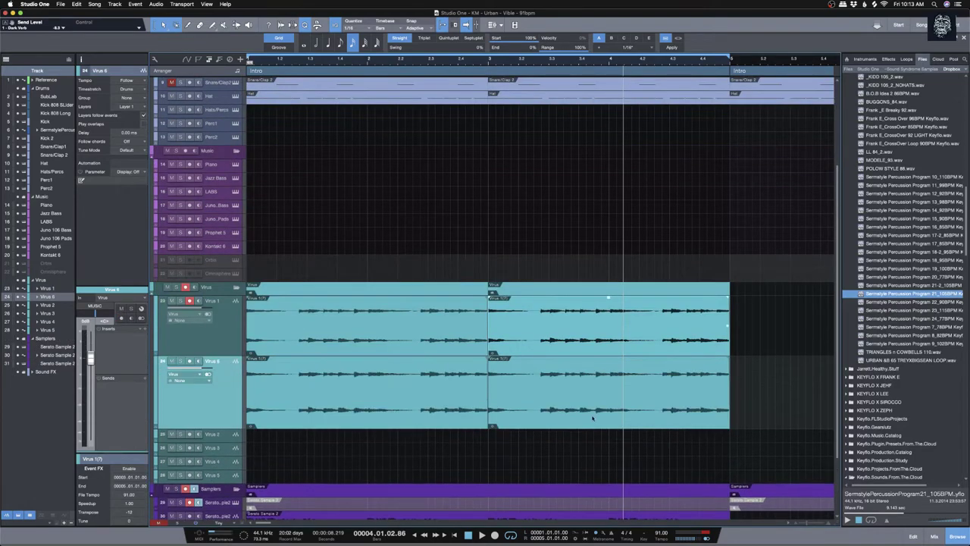
Step: Reverse both audio events on the Virus 6 track and play the loop from the start
drag(790, 401, 217, 408)
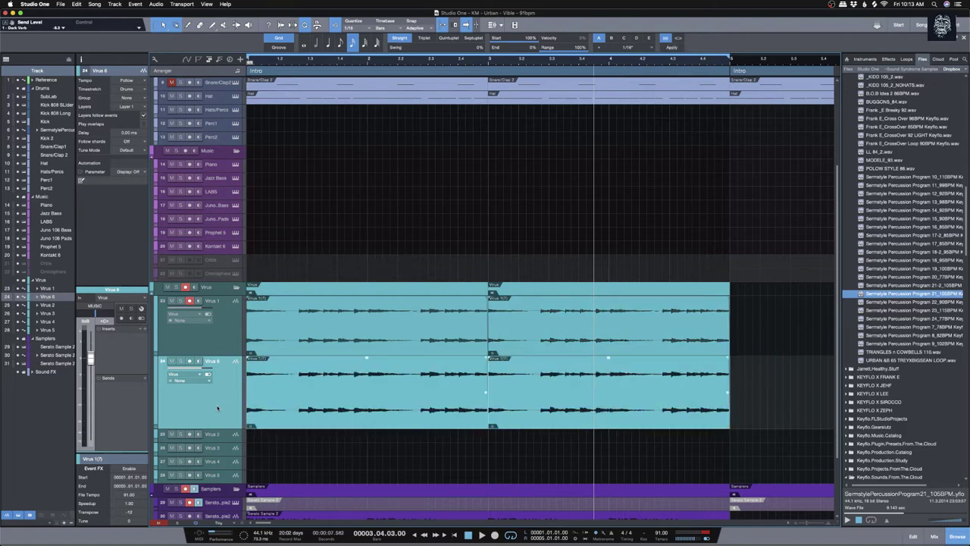
key(super+r)
key(comma)
key(space)
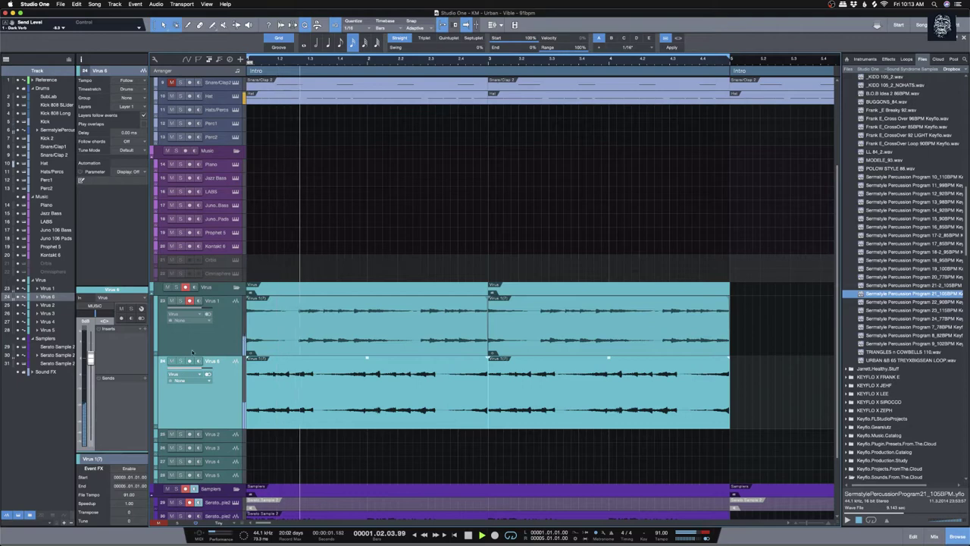
Step: Mute the Virus 1 and Virus 6 tracks while comparing them, and solo Virus 1
click(172, 301)
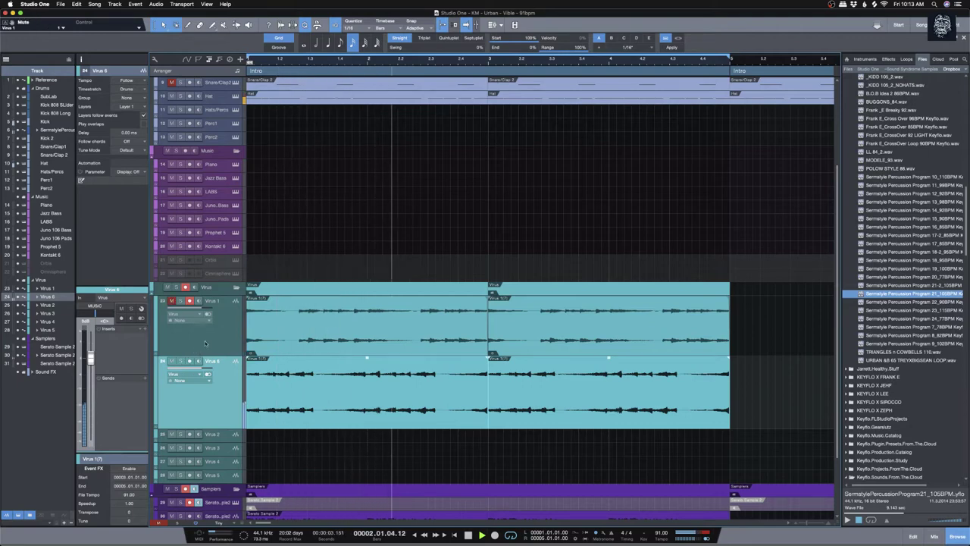
click(171, 362)
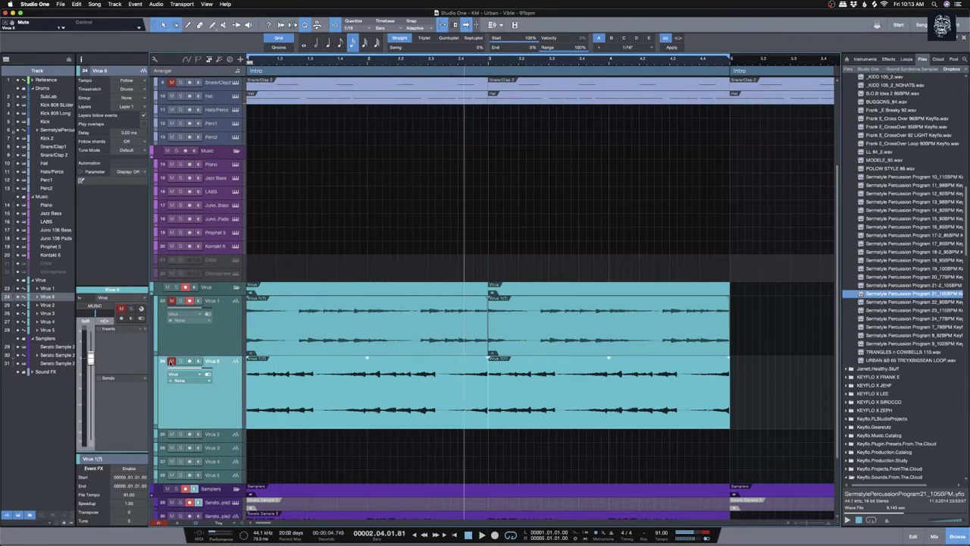
click(181, 301)
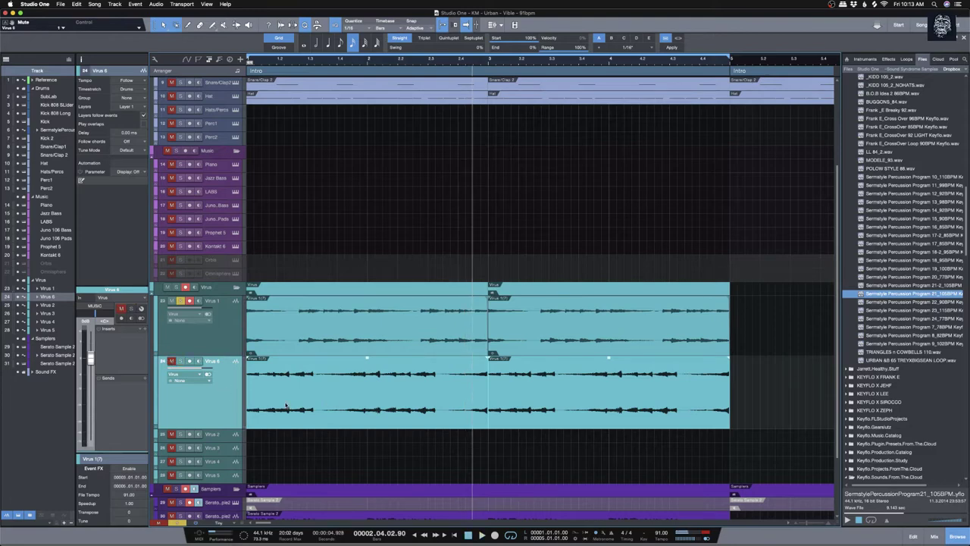
Step: Cut away the reversed Virus 6 audio, keeping only one short slice in bar 1 and one in bar 2
drag(246, 397, 282, 395)
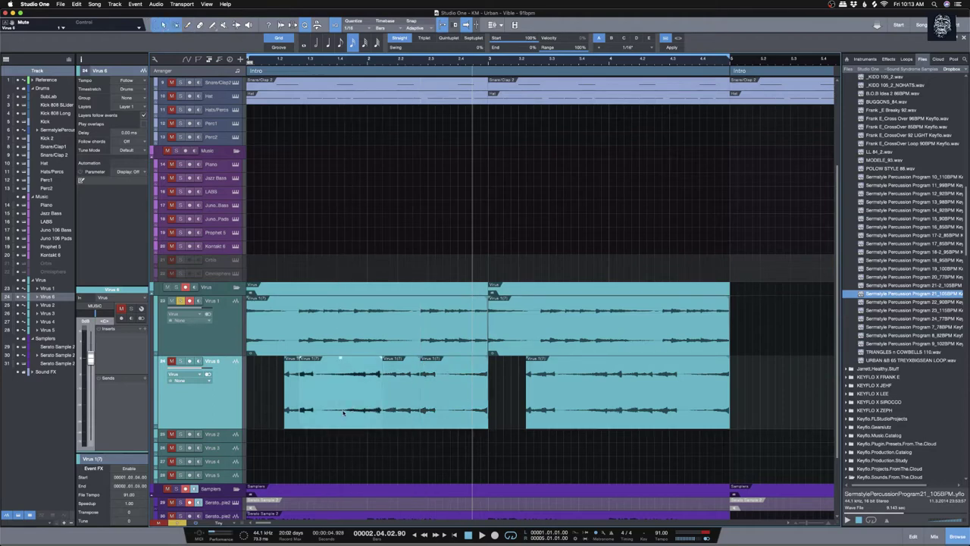
click(343, 412)
key(Delete)
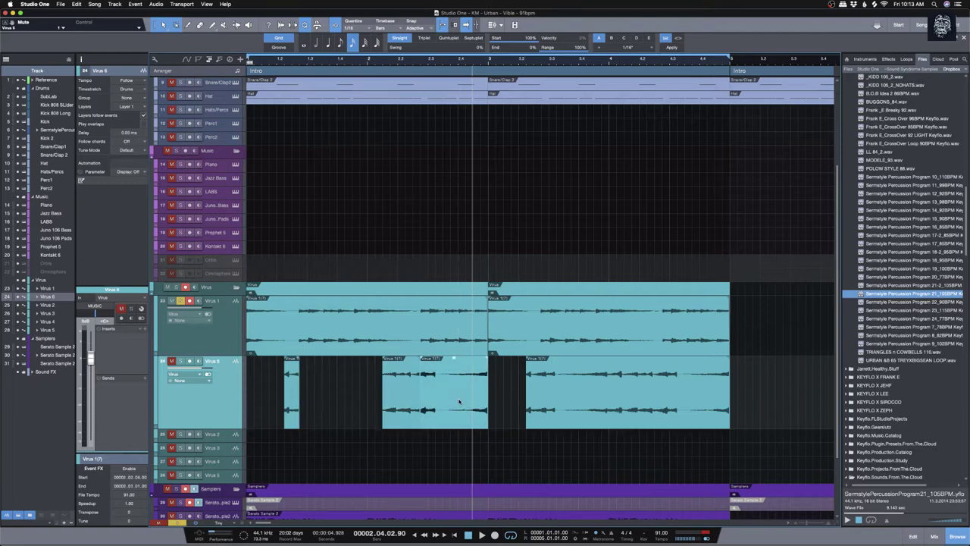
click(425, 391)
key(Delete)
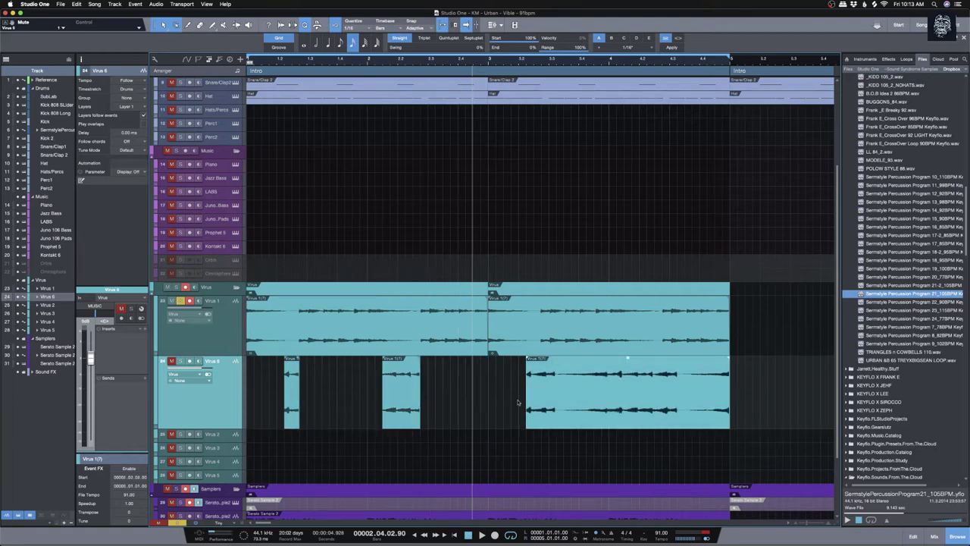
click(579, 402)
key(Delete)
Step: Bounce the two remaining Virus 6 slices into a single event spanning bar 1 to bar 3
drag(487, 405, 247, 376)
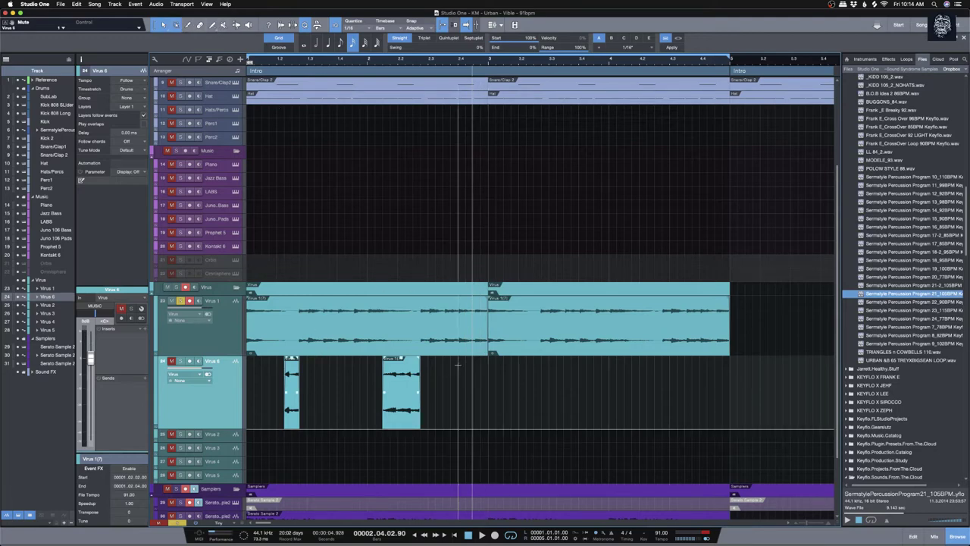
drag(488, 369, 175, 374)
key(super+b)
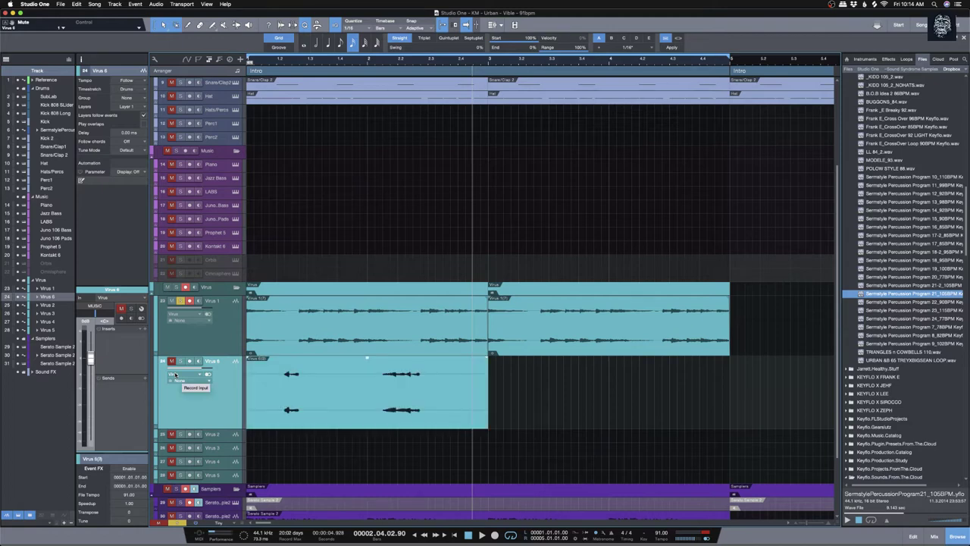
Step: Solo the Virus 6 track and play its reversed slices together with Virus 1 from the loop start
key(space)
key(s)
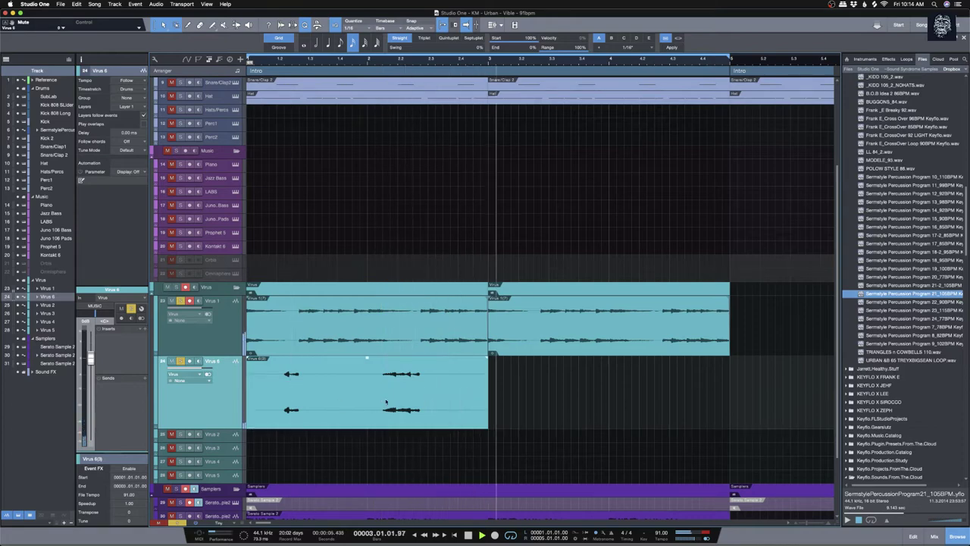
mouse_move(488, 394)
mouse_down()
mouse_move(414, 389)
mouse_move(488, 390)
mouse_up()
key(comma)
key(space)
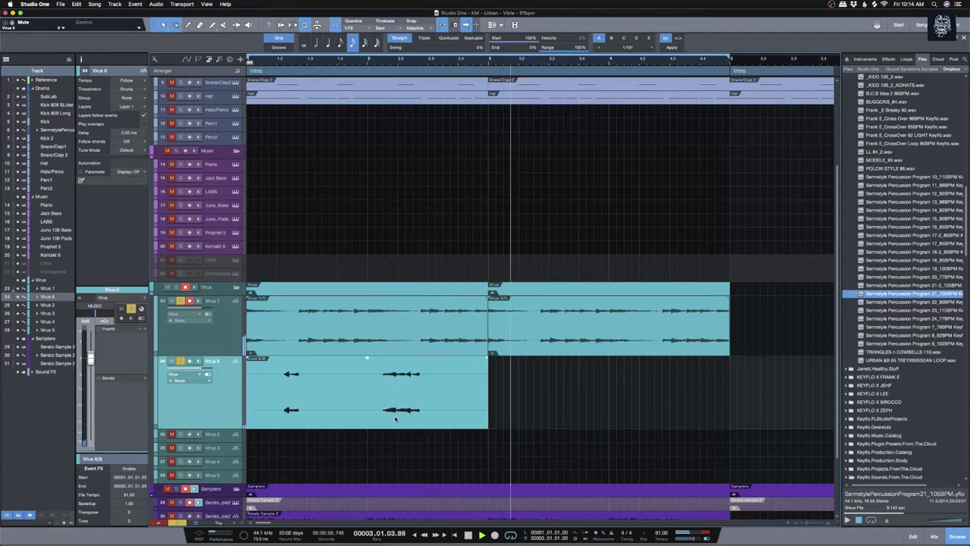
Step: Duplicate the Virus 6 event from bar 3 to bar 5 and solo the Sermstyle percussion loop track
key(d)
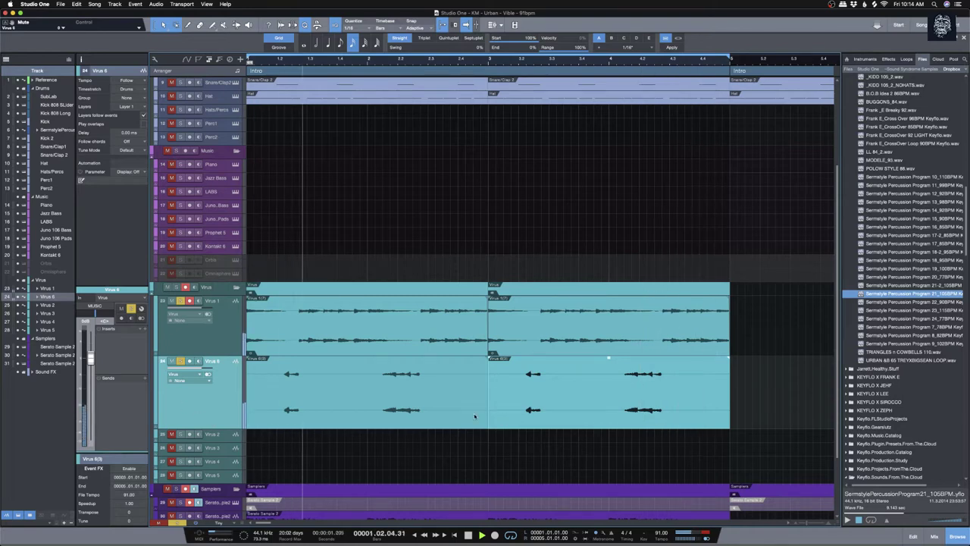
scroll(288, 400, up, 3)
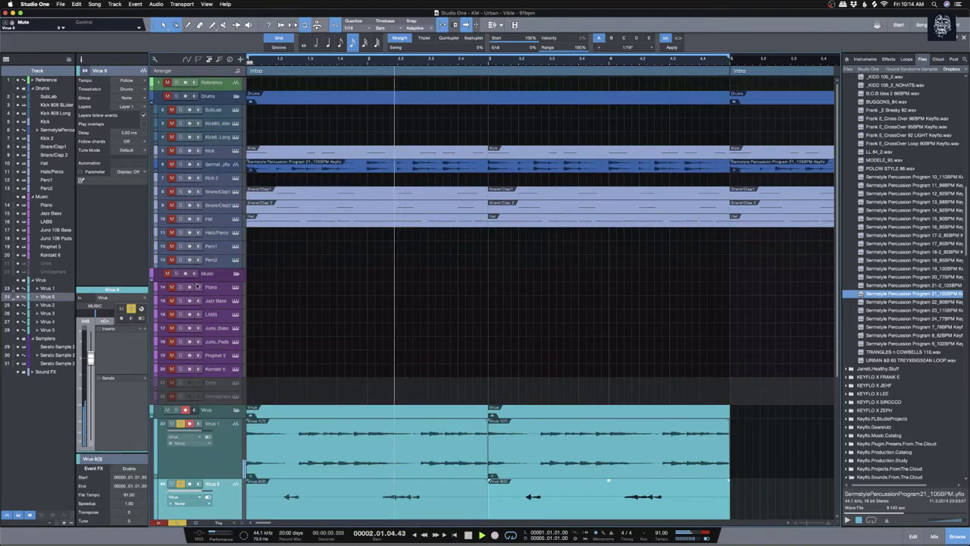
click(181, 164)
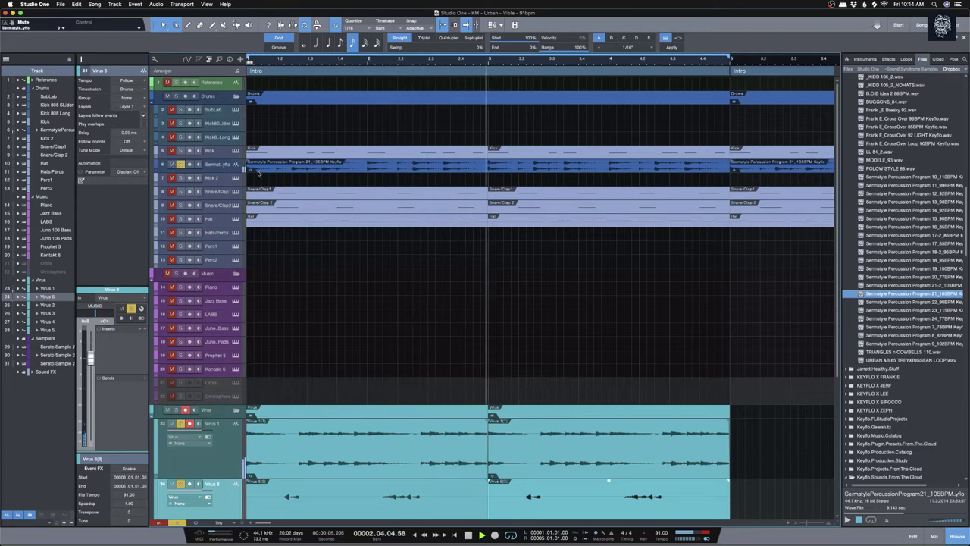
scroll(357, 194, down, 4)
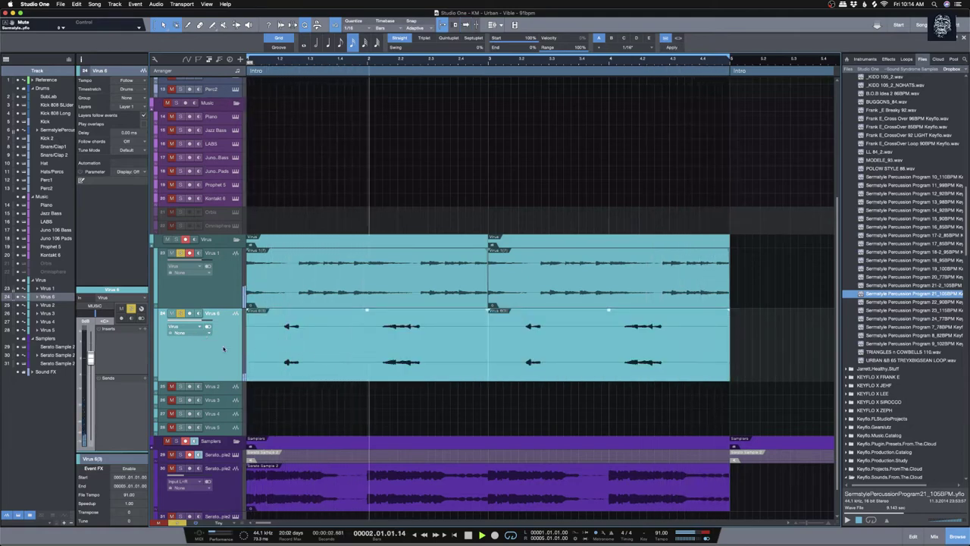
Step: Insert the ValhallaVintageVerb_x64 plug-in on the Virus 6 track
click(144, 378)
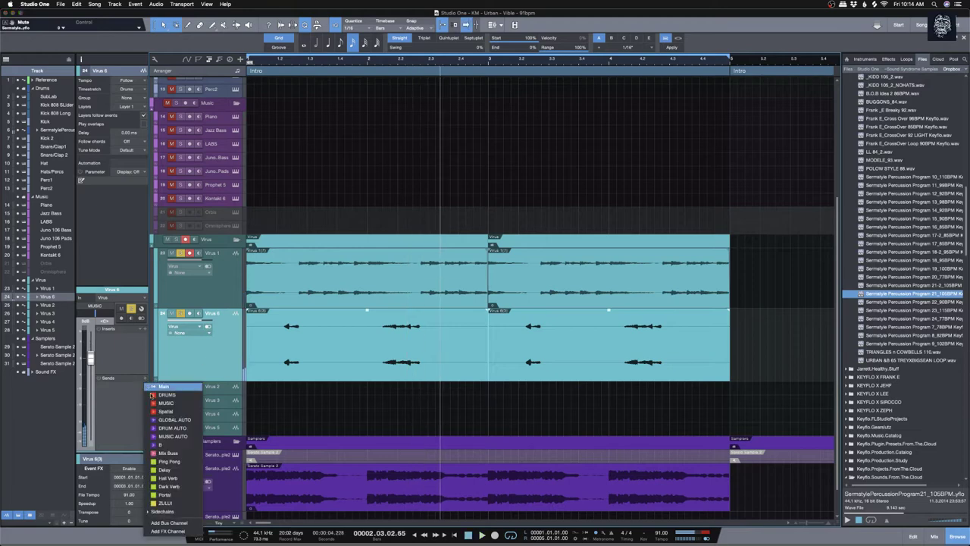
click(137, 404)
click(146, 329)
text(va)
key(Down)
key(Down)
key(Down)
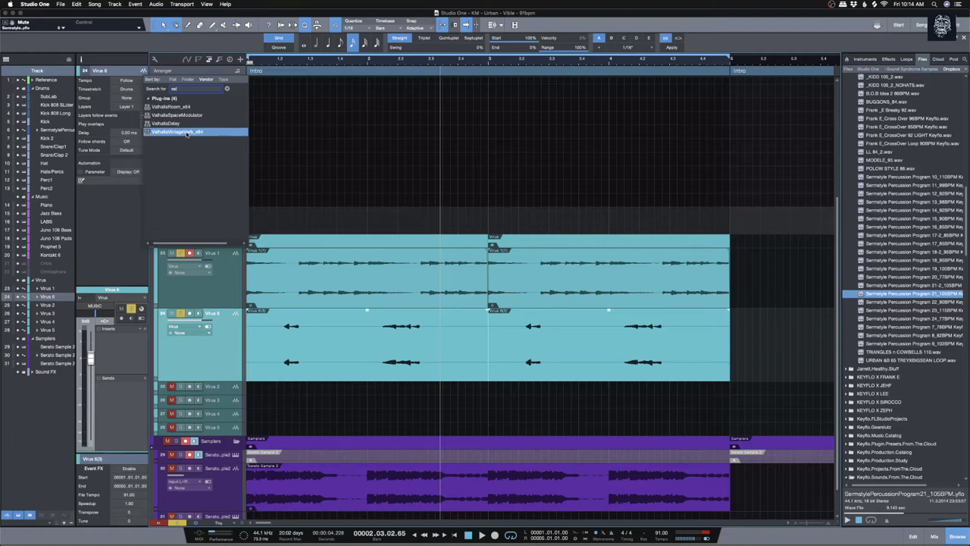
key(Return)
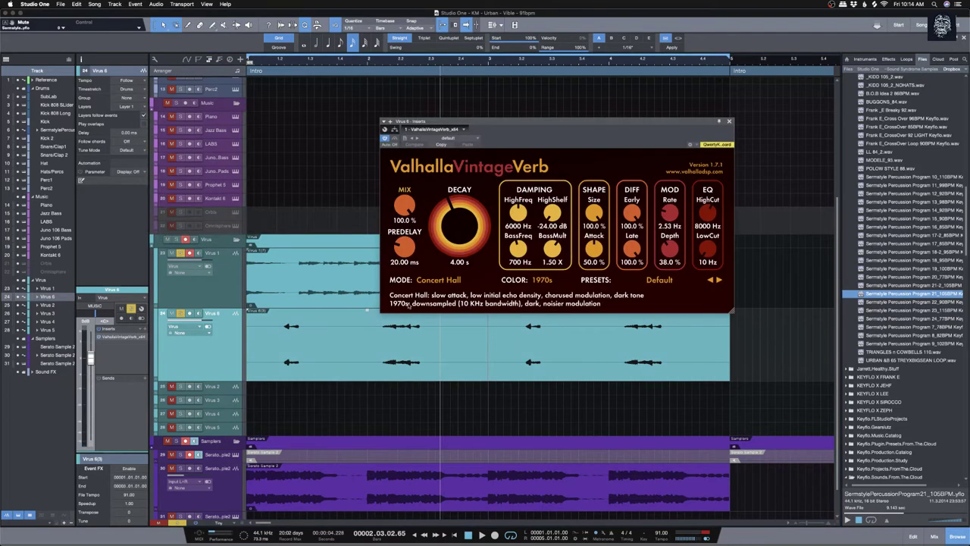
Step: Play the loop with the Virus 6 reverb, close the plug-in window, and show the mixing console
key(space)
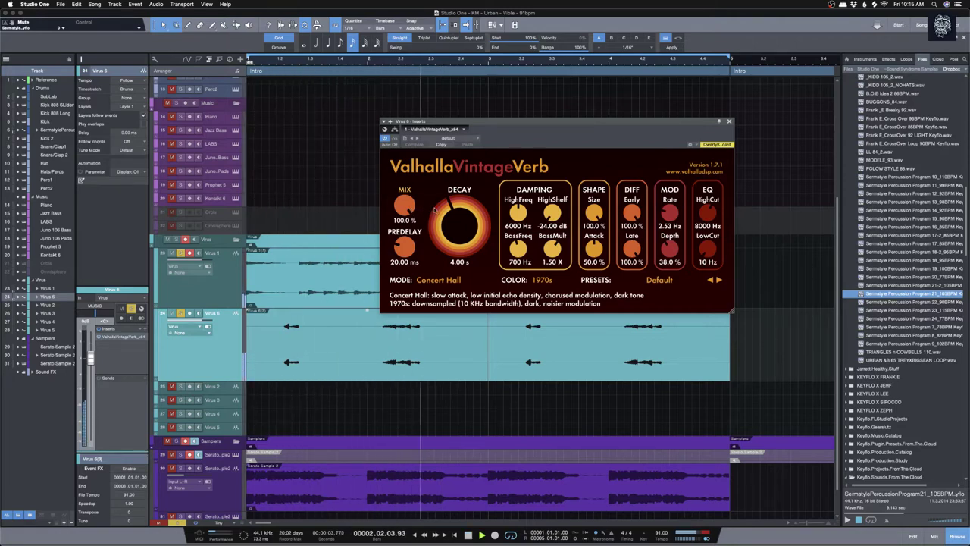
click(729, 122)
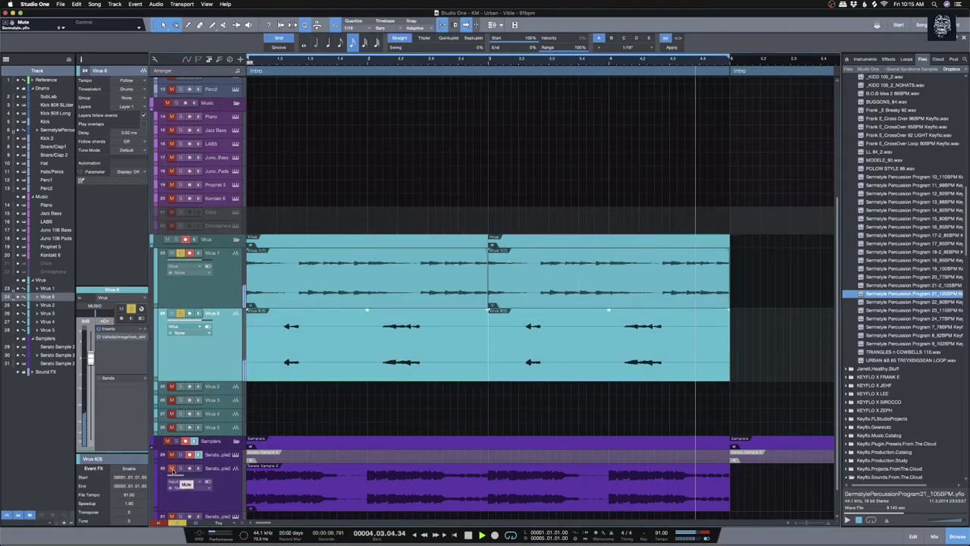
click(934, 535)
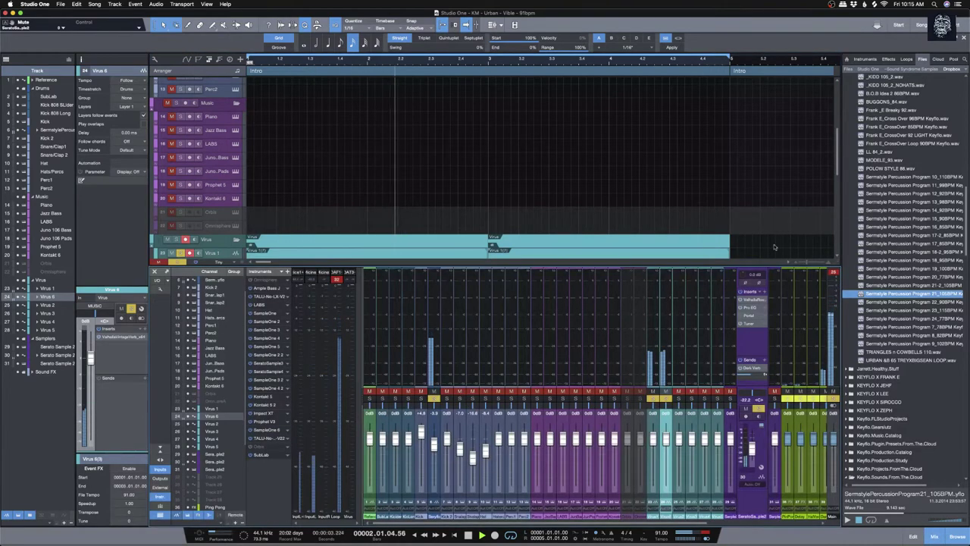
Step: Inspect the transpose and tune settings of the Serato Sample 2 event and stop playback
scroll(721, 224, down, 5)
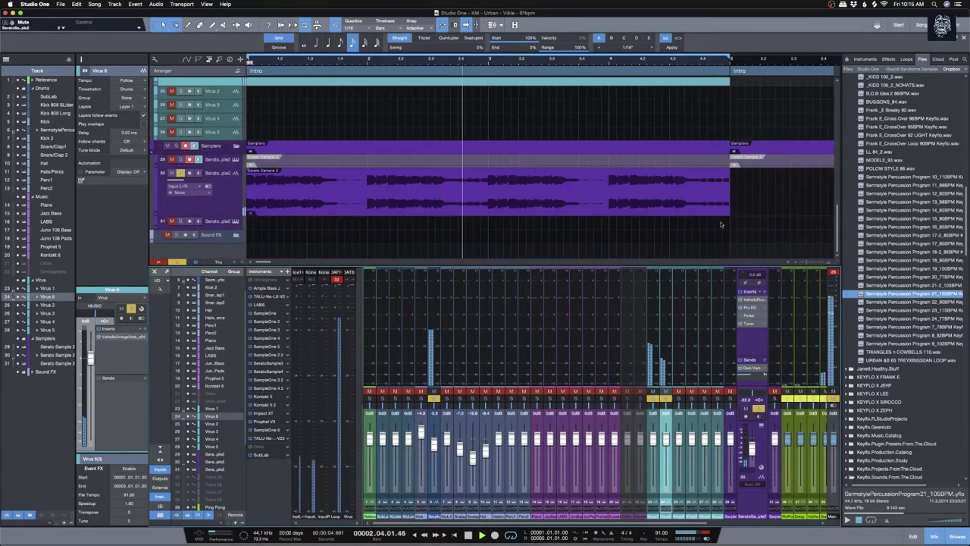
click(635, 210)
right_click(561, 207)
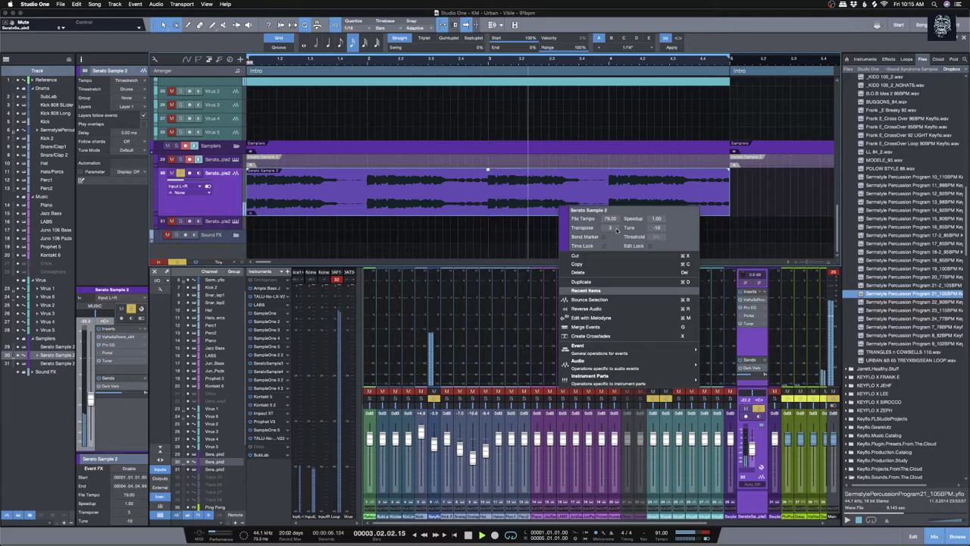
click(733, 238)
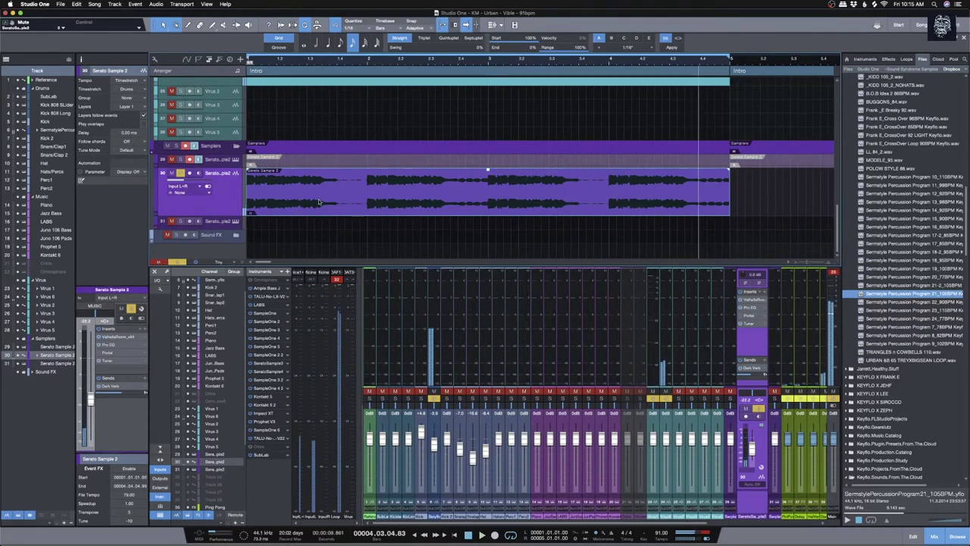
key(space)
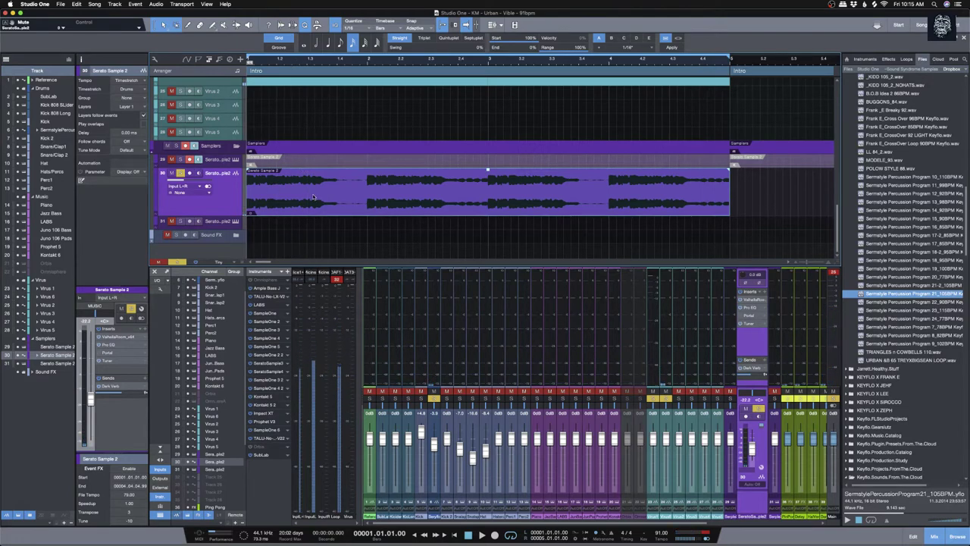
Step: Bounce the Serato Sample 2 event on the sampler track and open it for editing in Melodyne
key(super+b)
click(337, 183)
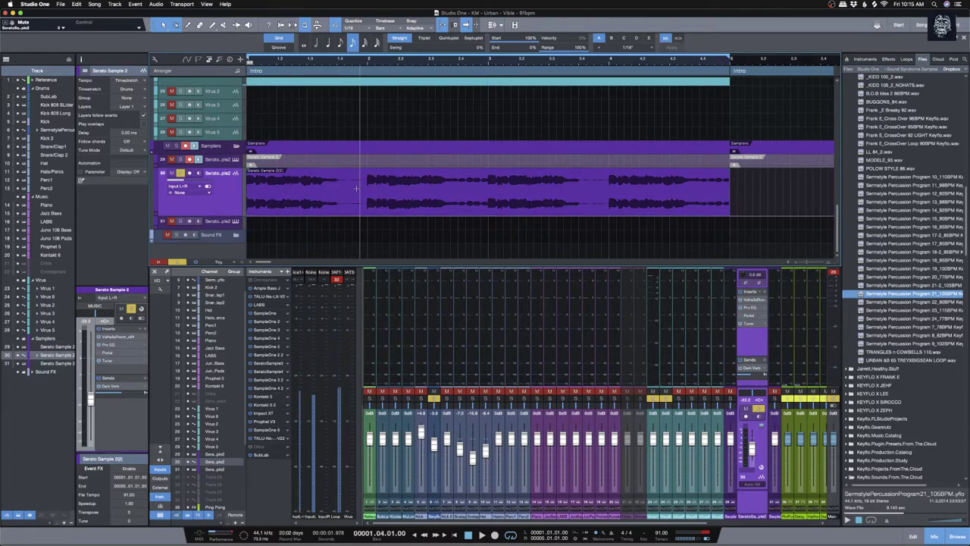
click(362, 182)
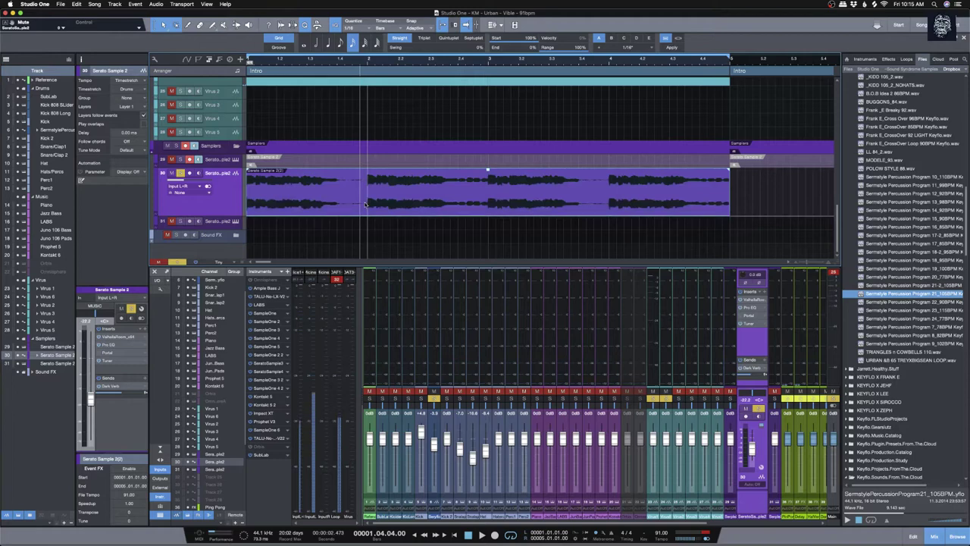
key(super+m)
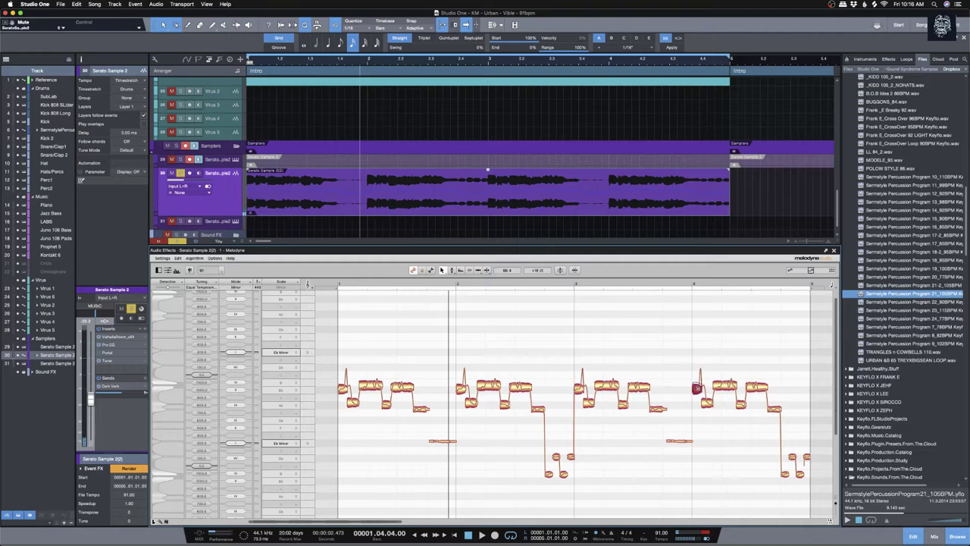
Step: Lower the lowest notes at the ends of bars 2 and 4 in Melodyne and play the changed phrase
key(space)
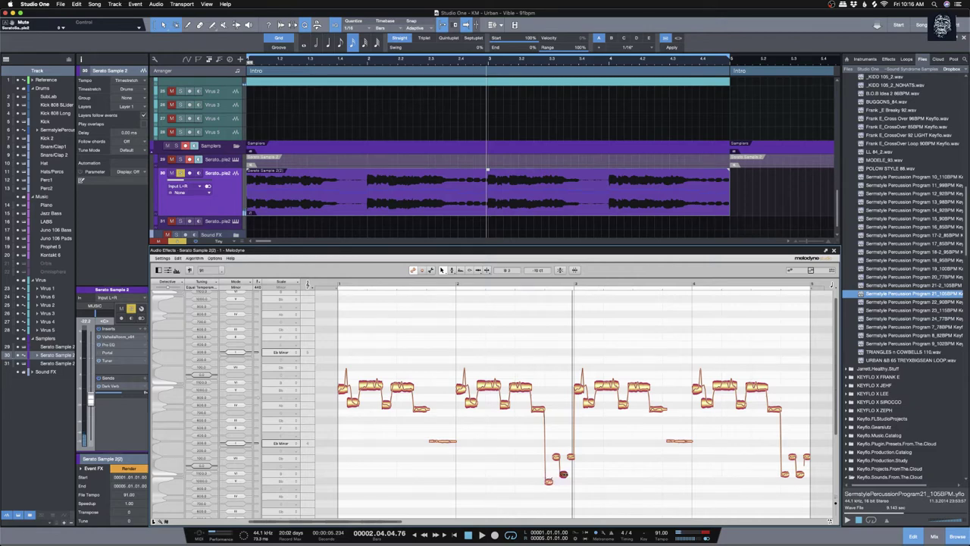
key(space)
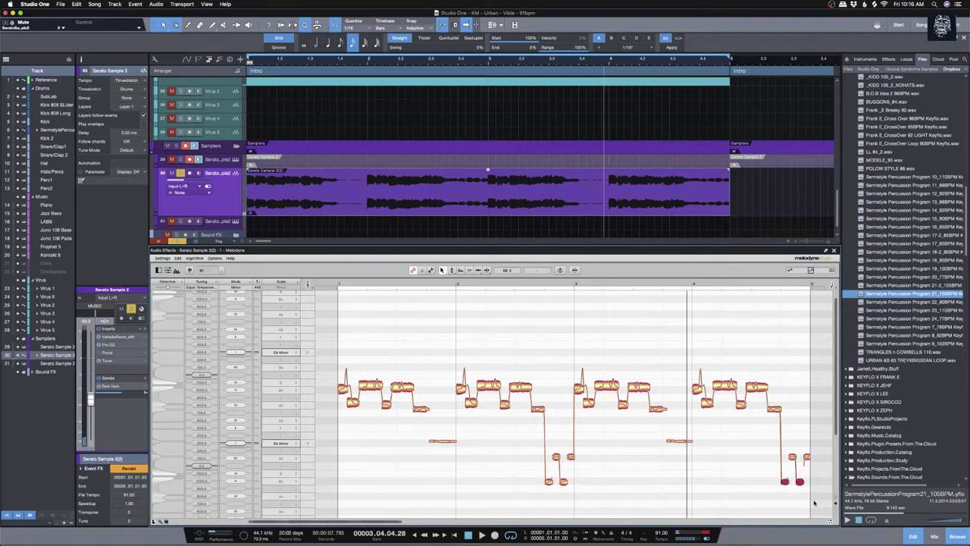
key(space)
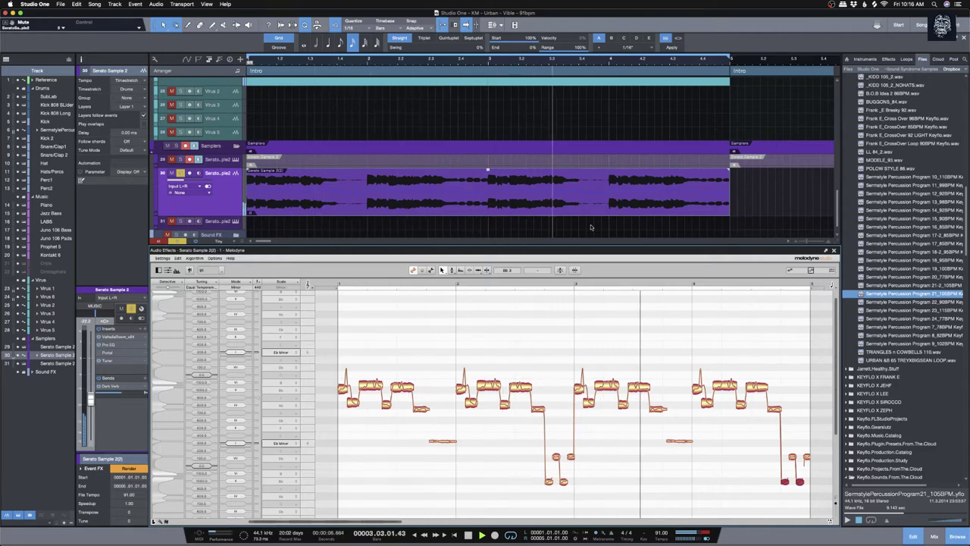
Step: Try lowering the upper melody notes across all four bars in Melodyne and re-pitching single notes in bar 1
drag(771, 389, 339, 407)
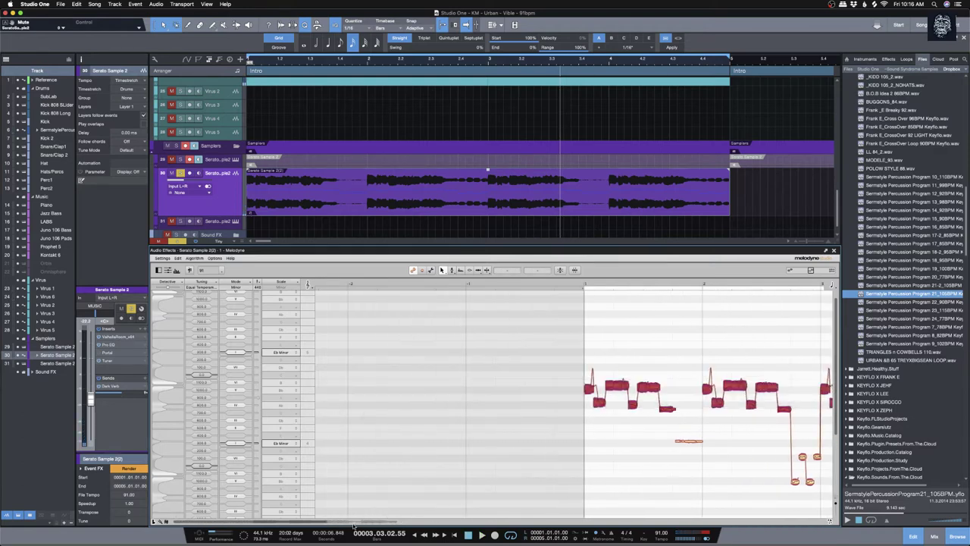
drag(368, 520, 315, 516)
drag(394, 406, 452, 442)
click(452, 442)
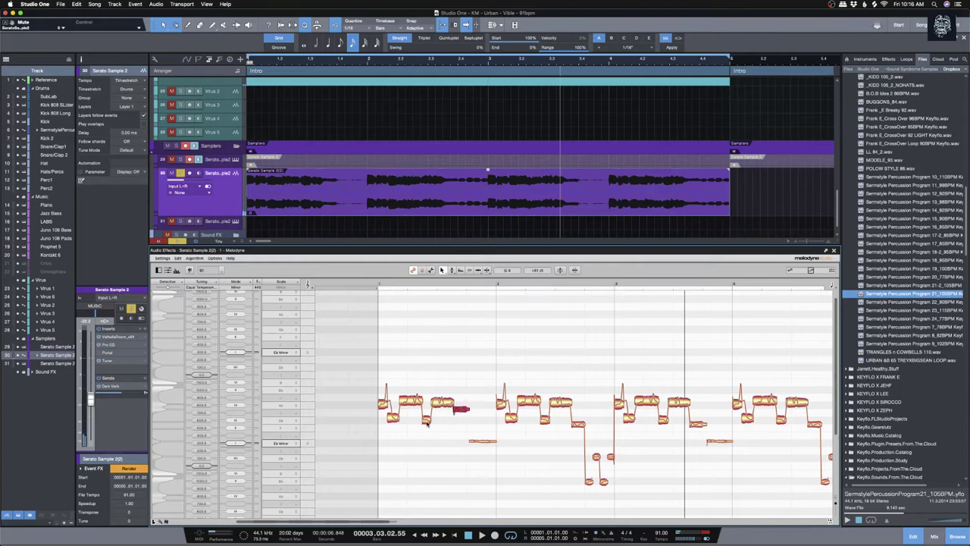
key(space)
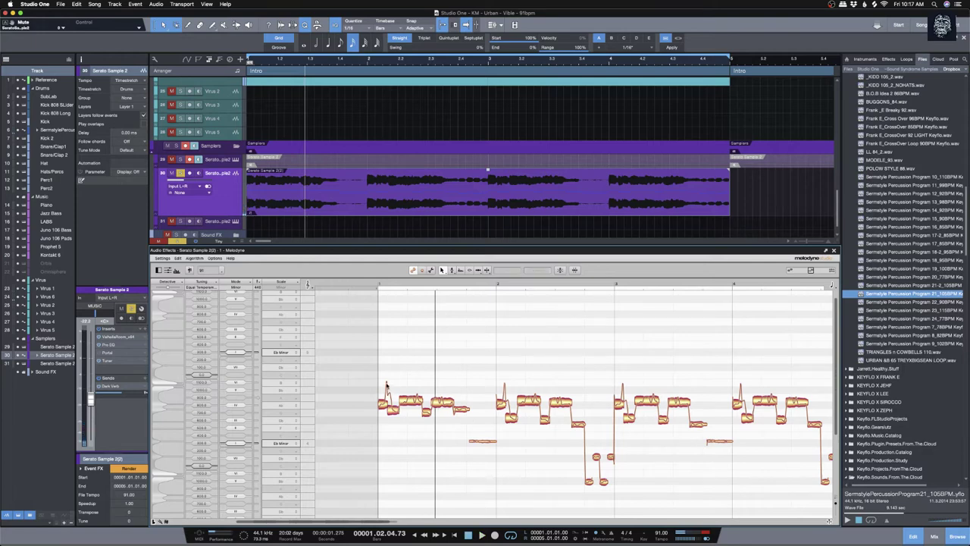
scroll(399, 380, down, 5)
scroll(400, 371, up, 5)
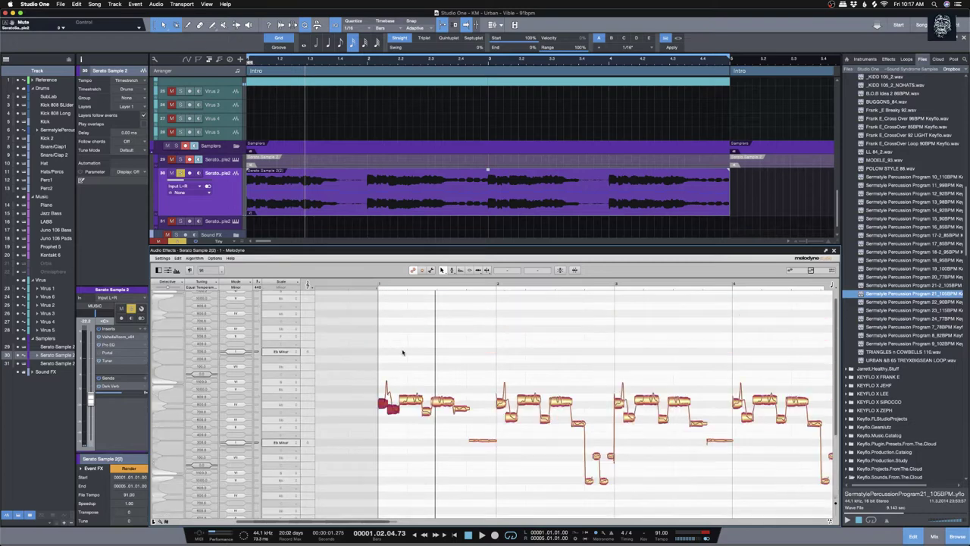
scroll(401, 356, down, 3)
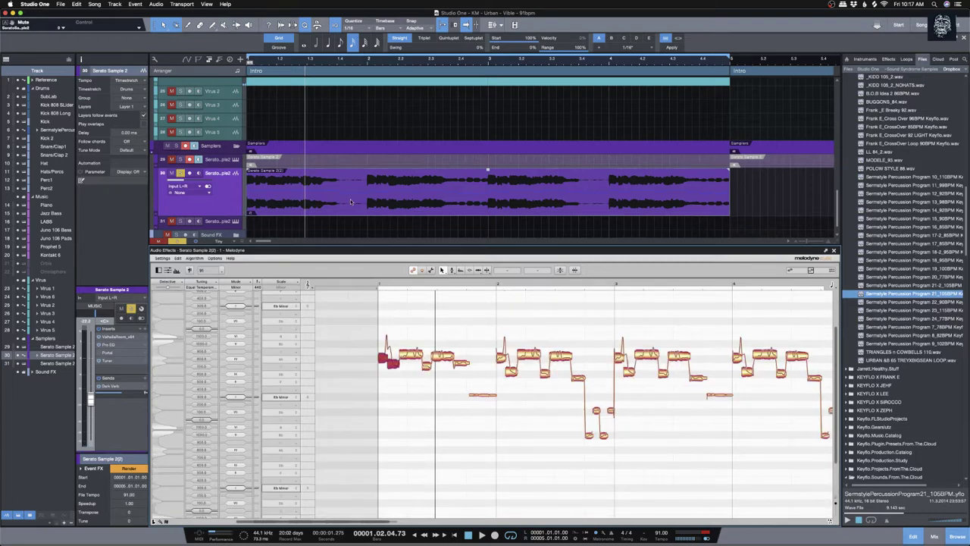
Step: Undo the Melodyne edits and the bounce of Serato Sample 2, and play the original event from the loop start
key(super+z)
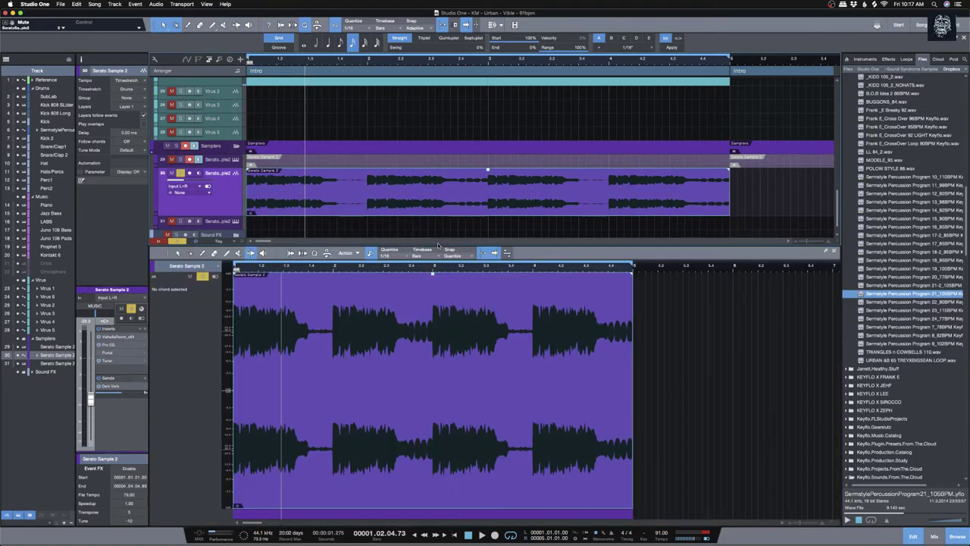
key(comma)
key(space)
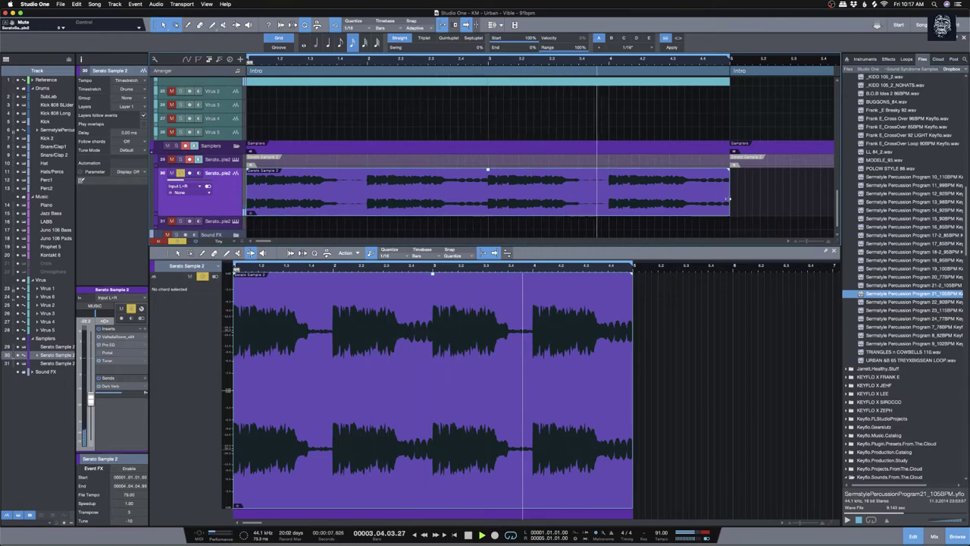
Step: Unsolo and mute the Serato Sample 2 track during playback, and bring back the mixing console
key(s)
key(m)
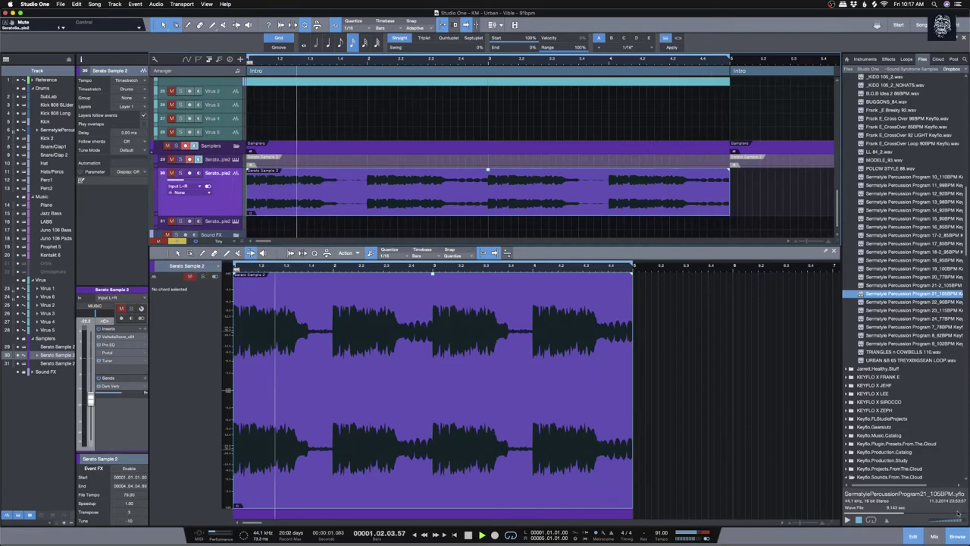
key(F3)
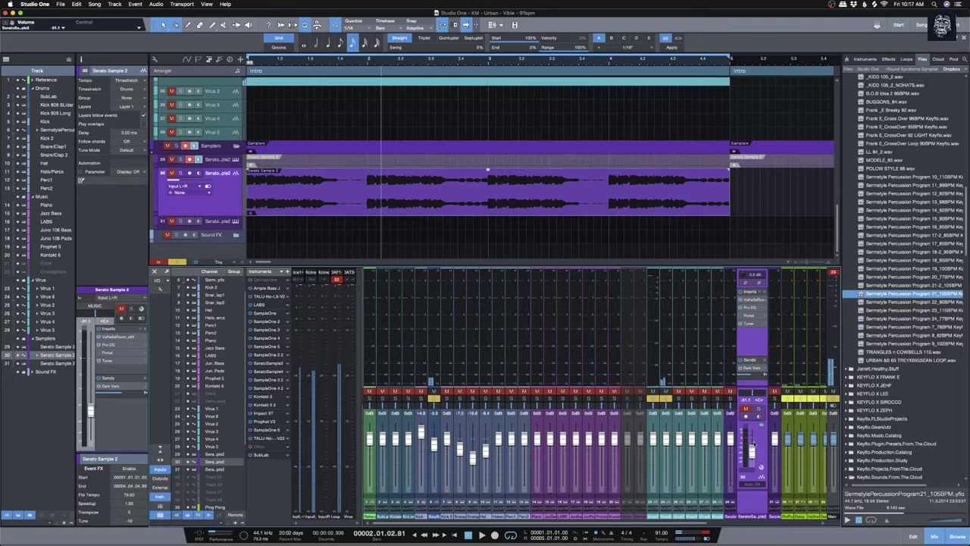
Step: Lower the transposition of the Serato Sample 2 event and play it from the loop start with its volume at -22.2 dB
right_click(511, 200)
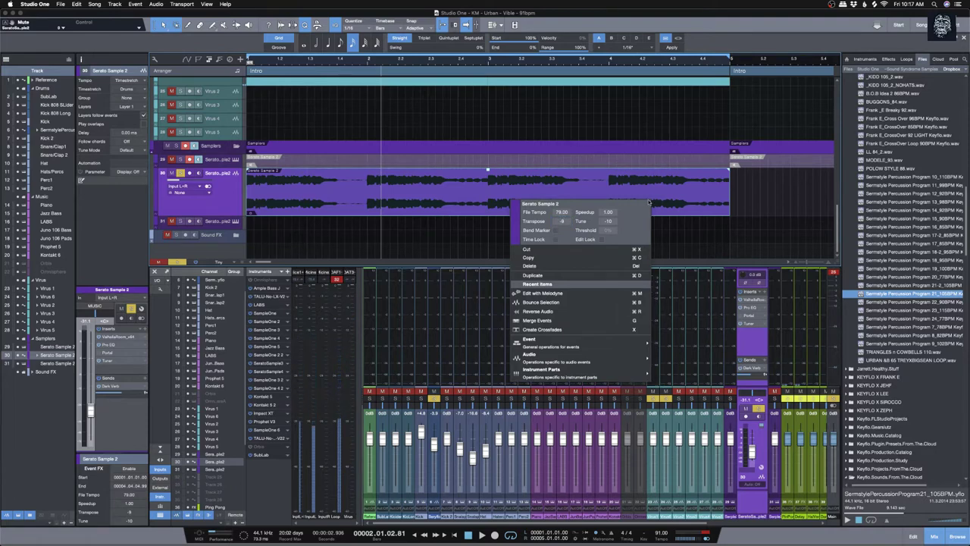
click(674, 230)
key(comma)
key(space)
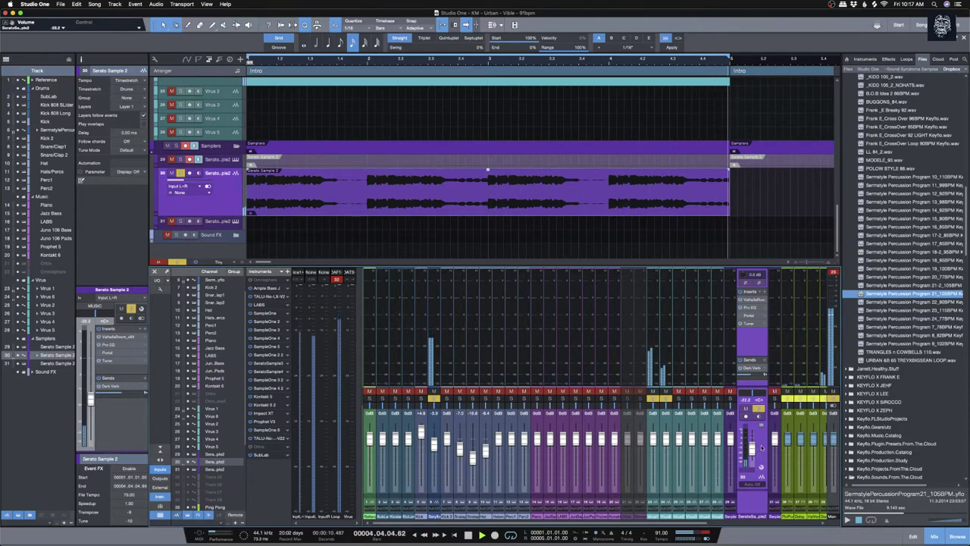
double_click(745, 450)
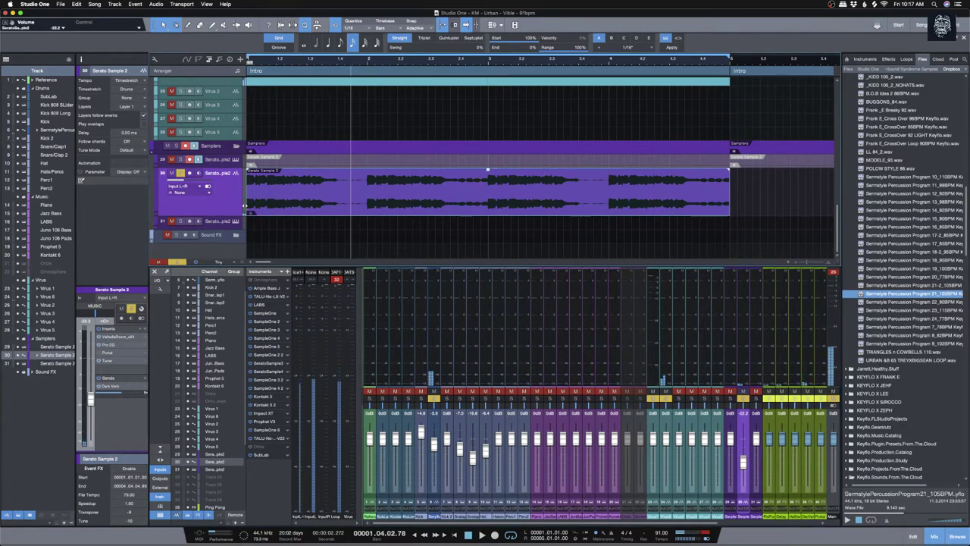
Step: Enlarge the Serato Sample 2 track and raise its volume to -20.3 dB during playback
drag(235, 216, 235, 240)
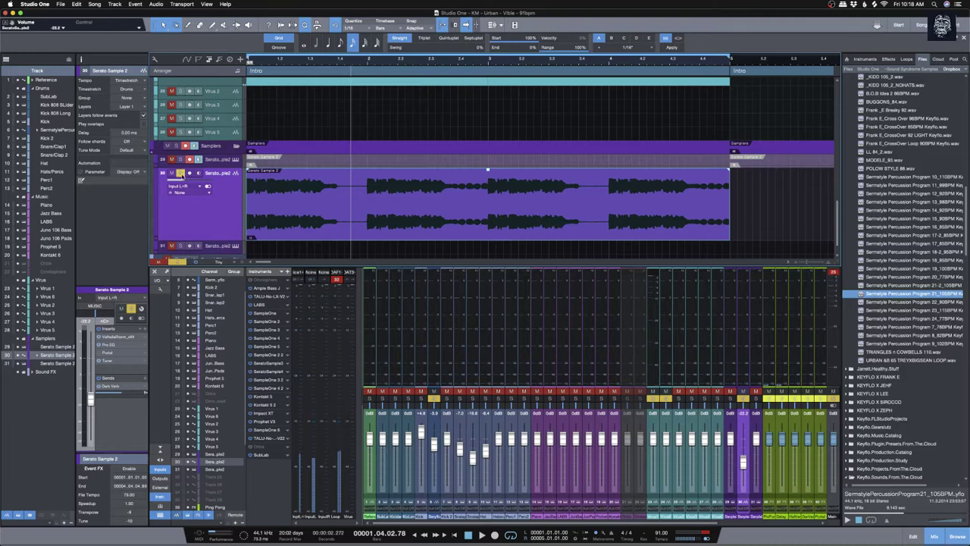
click(180, 173)
key(space)
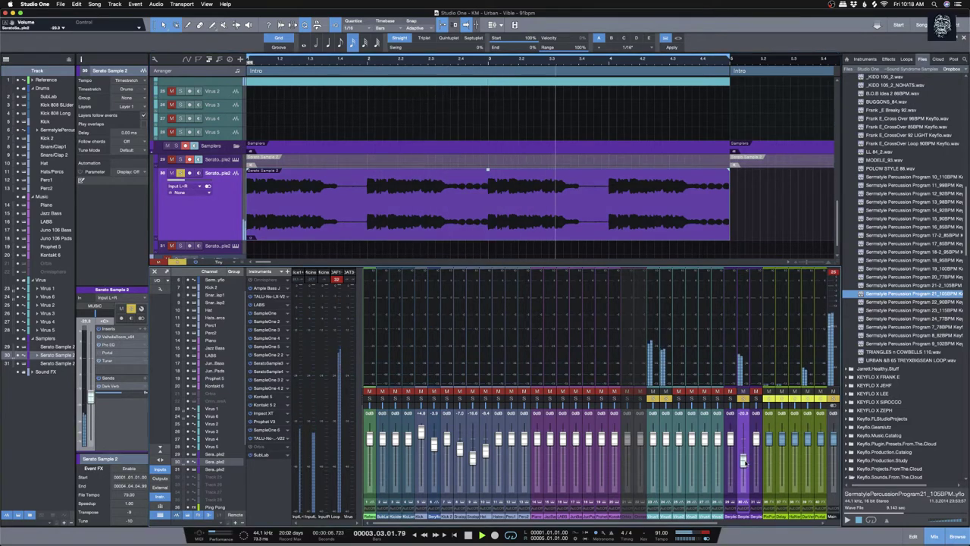
click(749, 428)
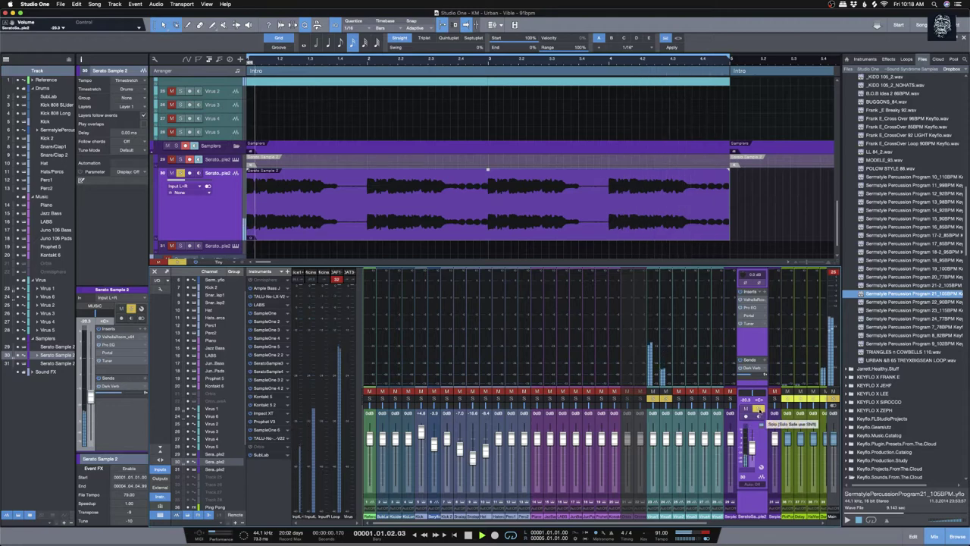
Step: Clear the active solos, unmute and solo the Sermstyle percussion channel, and expand its mixer strip
click(759, 409)
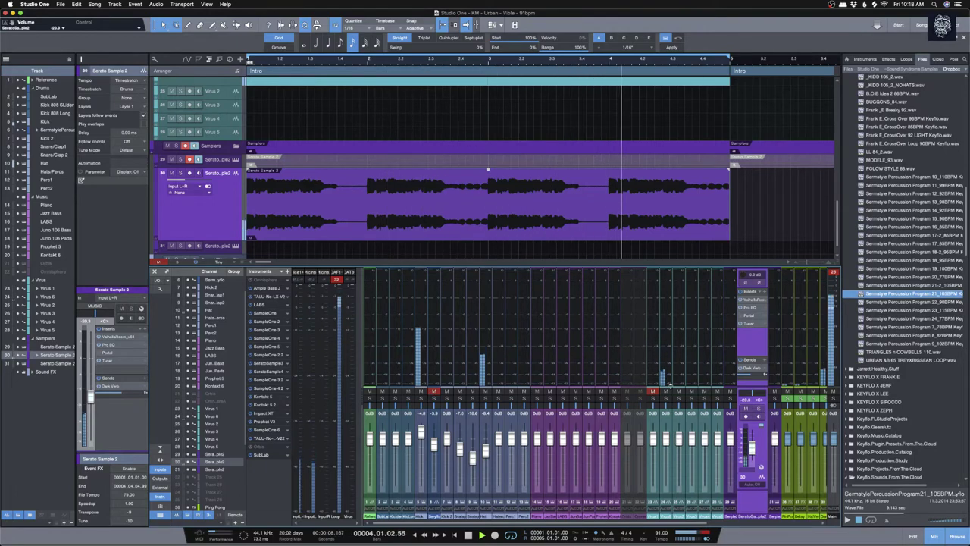
click(432, 392)
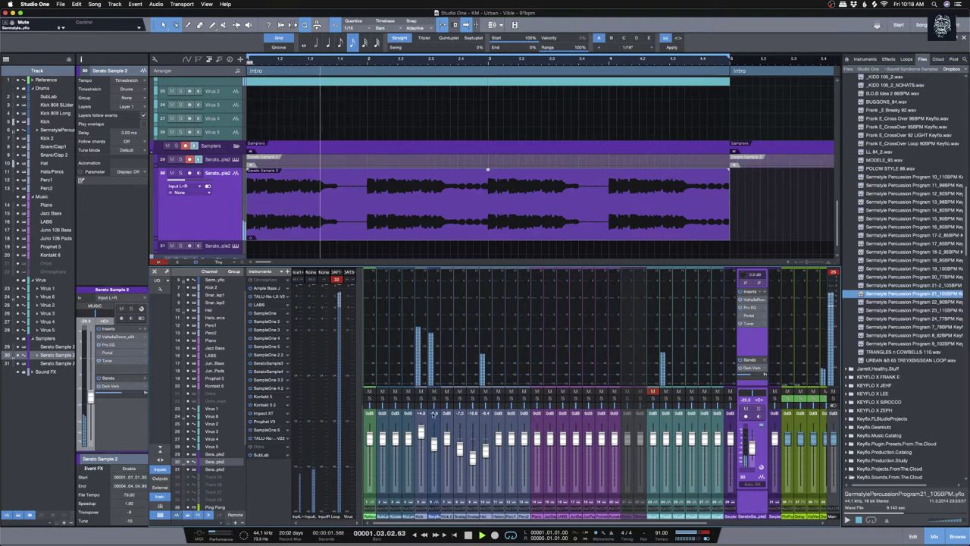
click(434, 399)
click(434, 443)
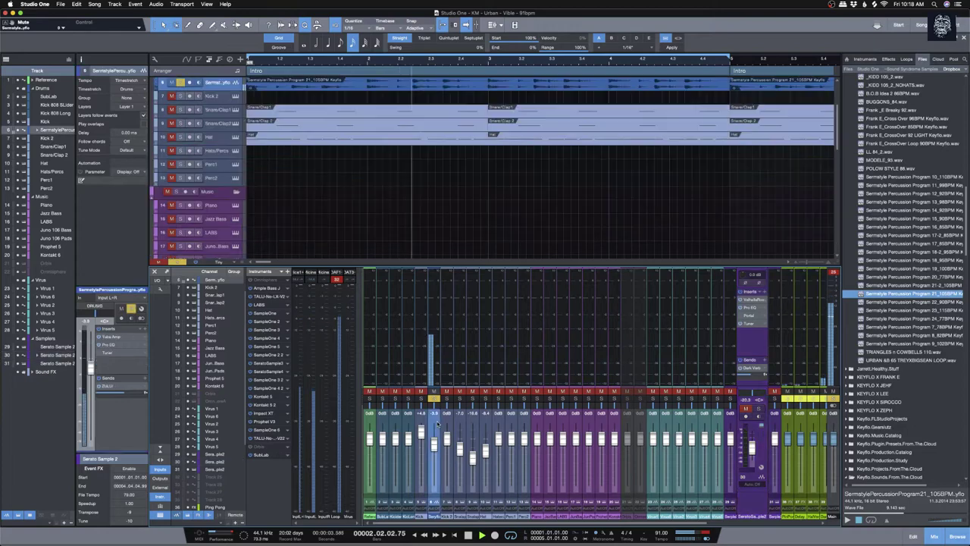
double_click(434, 432)
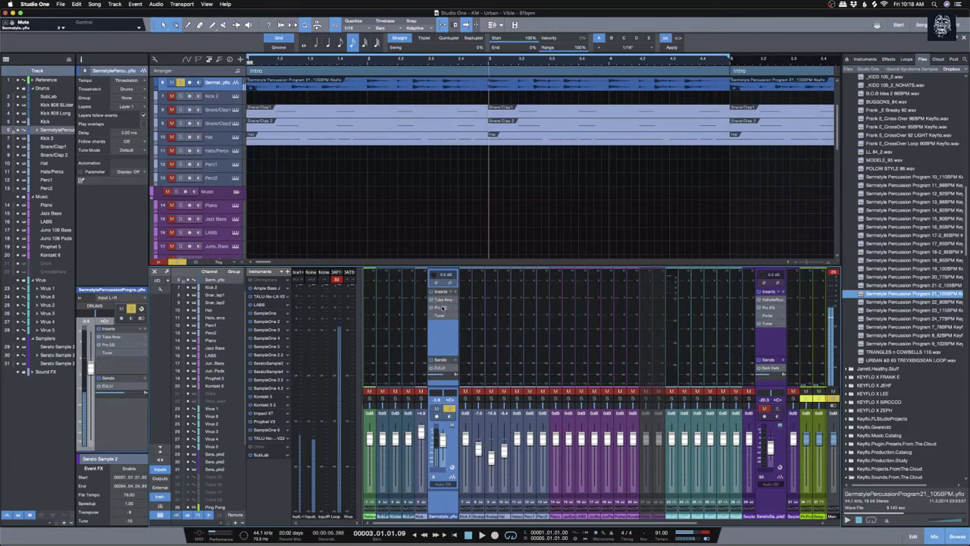
Step: Enlarge the Sermstyle percussion track and set the loop range from 1.04.03 to the start of bar 2
scroll(438, 220, up, 3)
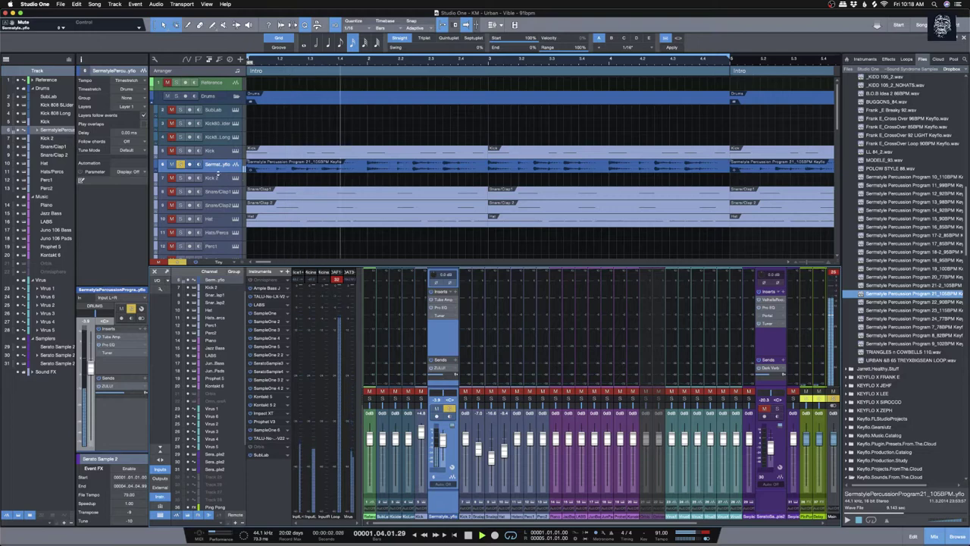
drag(218, 172, 218, 232)
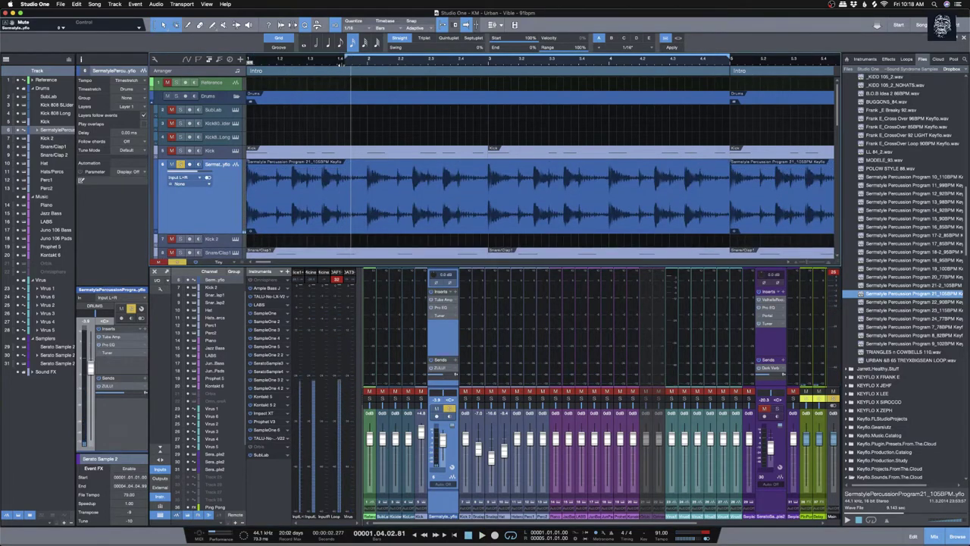
drag(338, 64, 341, 58)
key(space)
key(space)
key(space)
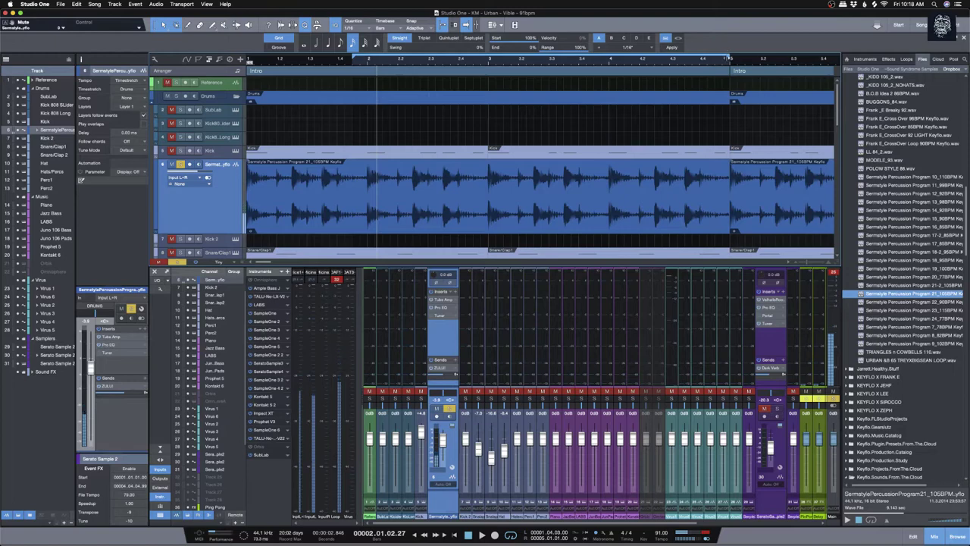
key(space)
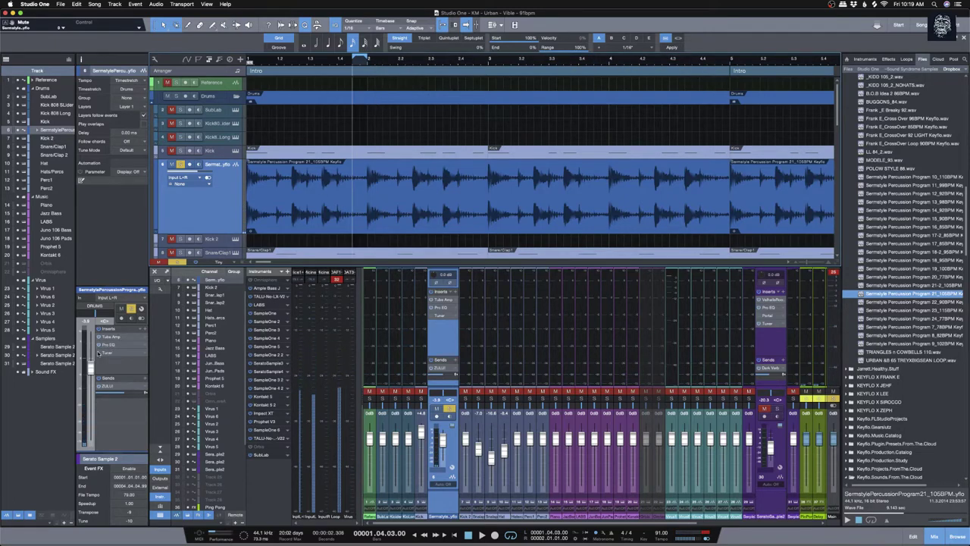
Step: Play the looped percussion hit through the track's Tuner insert and extend the loop start back to bar 1
click(108, 353)
key(space)
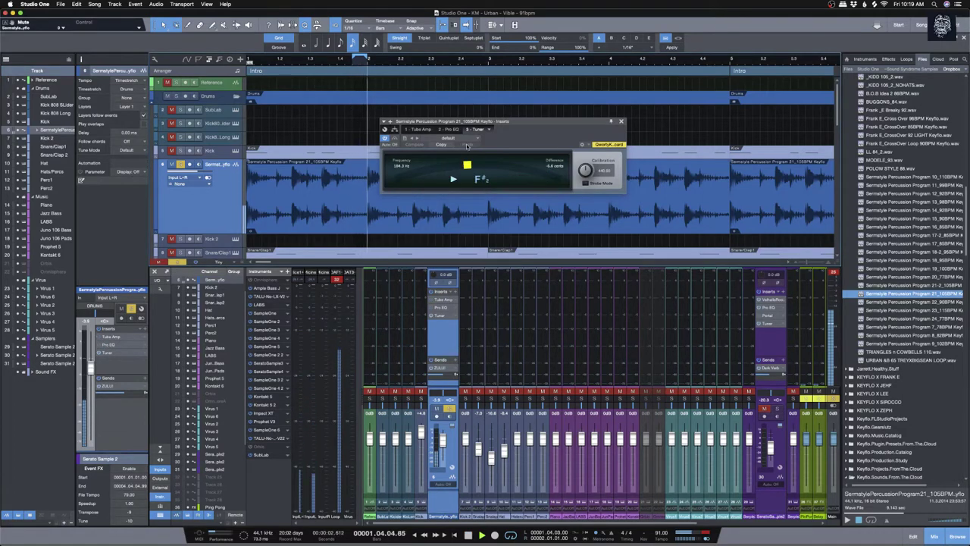
key(space)
drag(358, 58, 247, 59)
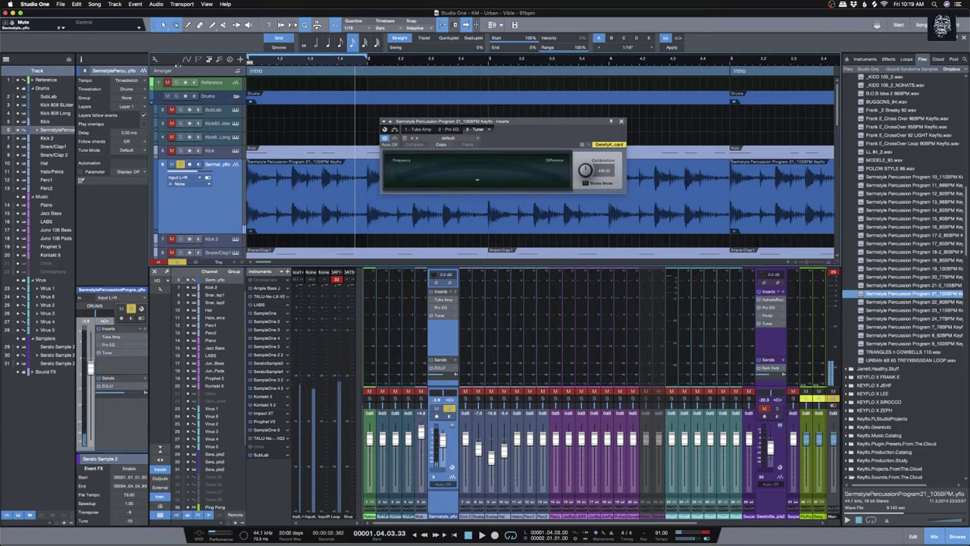
Step: Shorten the loop to the first beat of bar 1 and play it through the percussion track's Tuner
drag(367, 58, 265, 57)
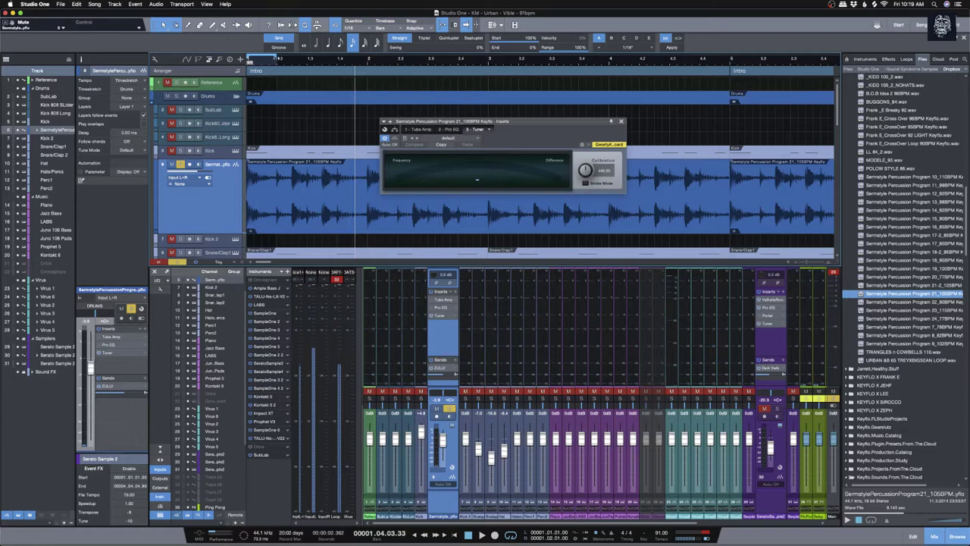
key(space)
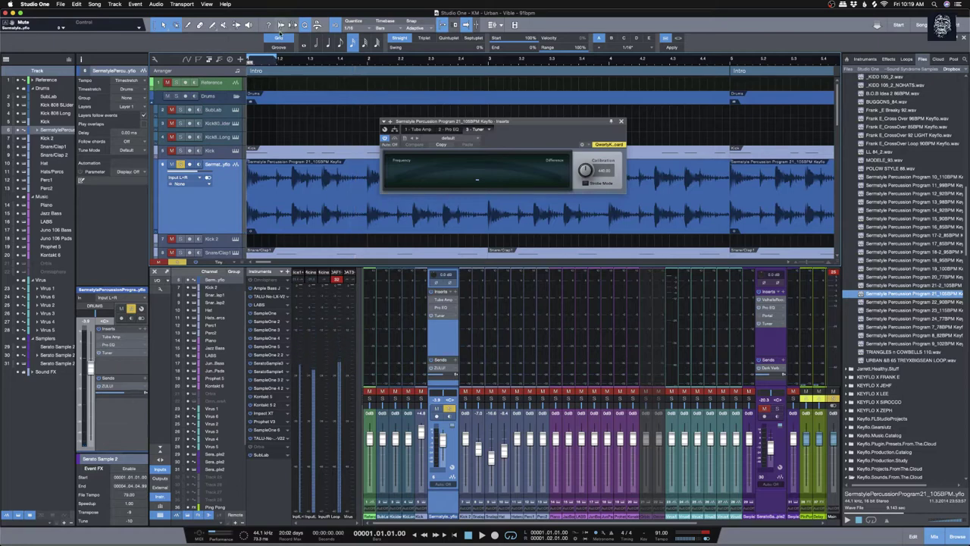
key(space)
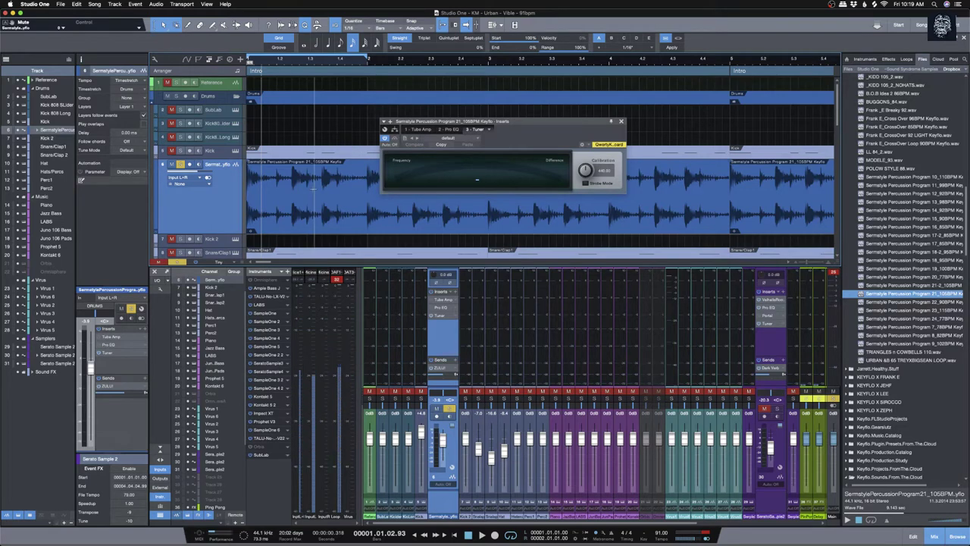
Step: Set the first Sermstyle percussion event's transpose to 1 and audition it with the Tuner open
right_click(312, 218)
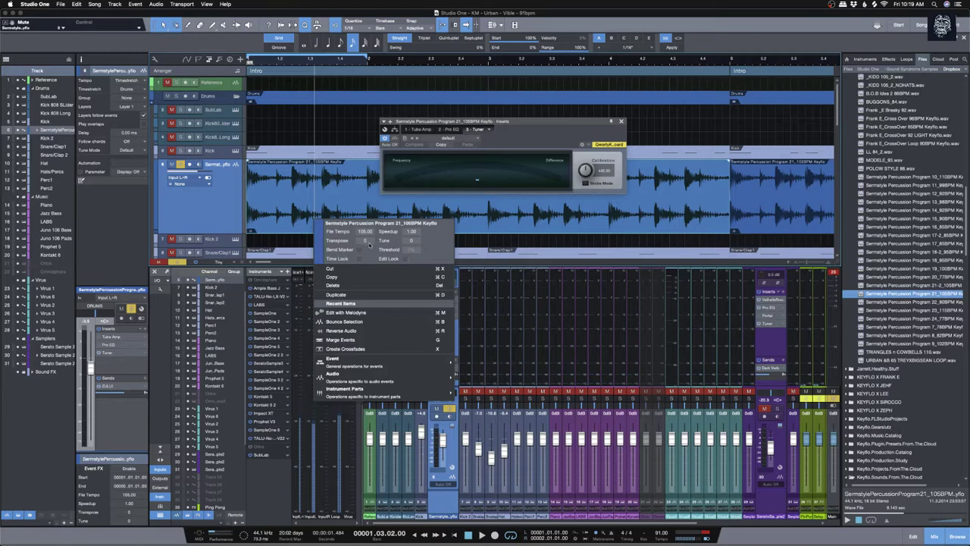
text(1)
key(Return)
click(472, 236)
key(space)
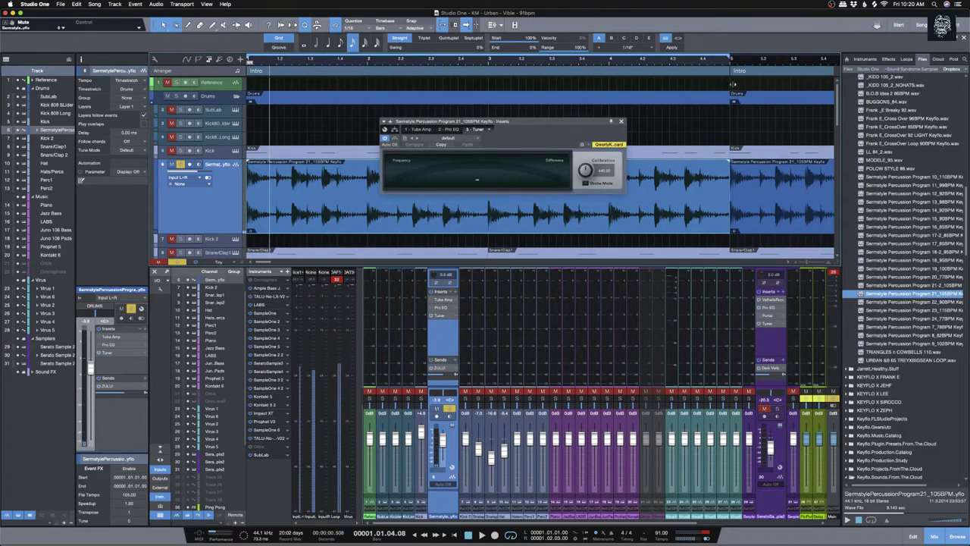
Step: Unsolo the Sermstyle percussion track, then close its Tuner and shrink the mixer to enlarge the arrangement
click(180, 164)
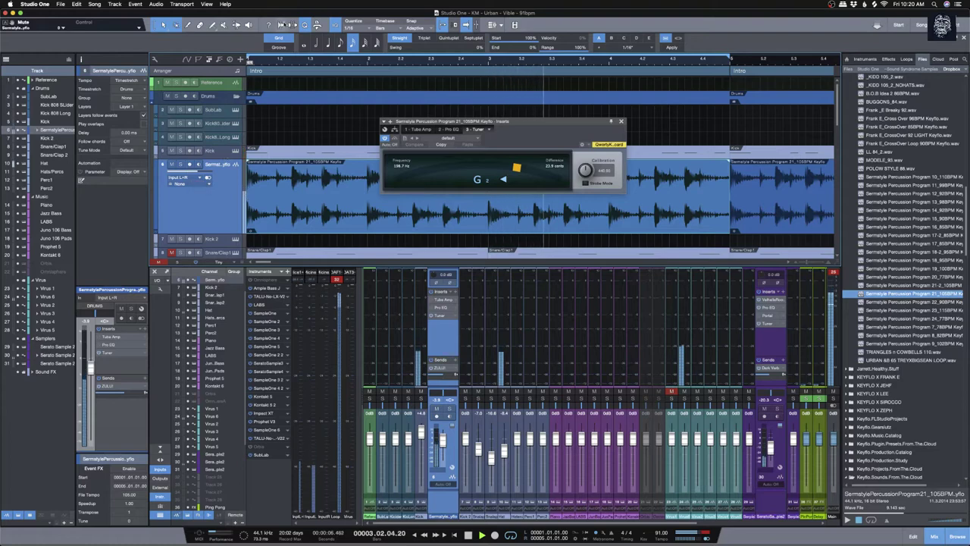
click(620, 122)
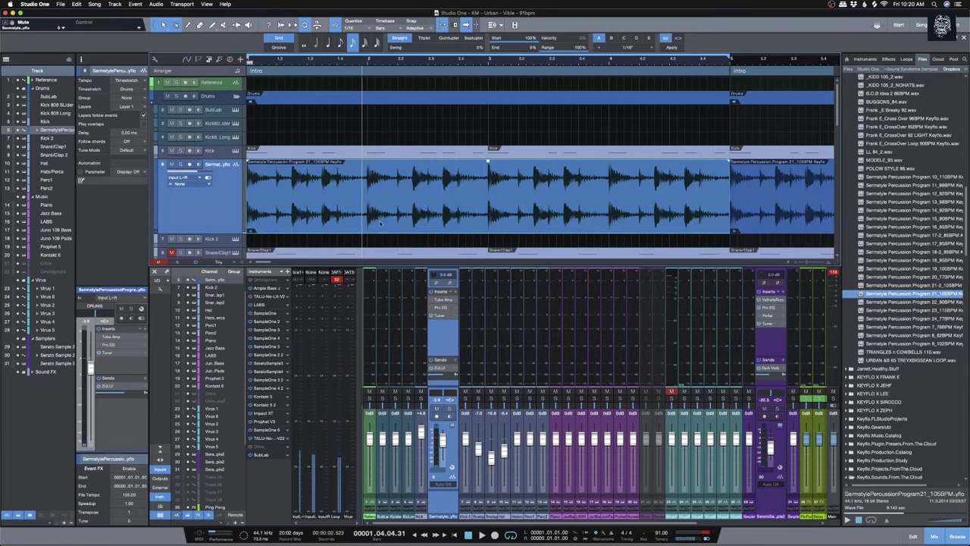
drag(472, 267, 475, 336)
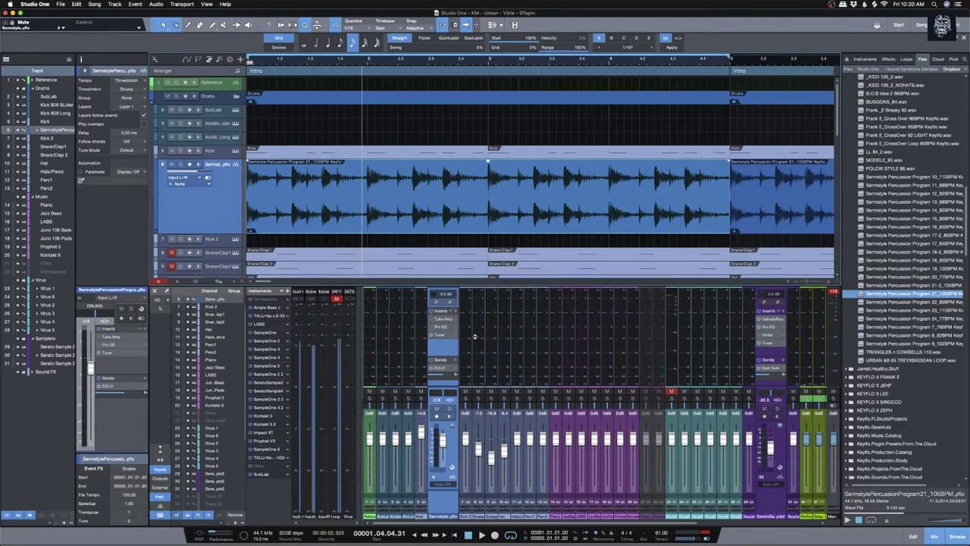
Step: Examine the Virus 1, Virus 6, Sermstyle percussion and Serato Sample 2 parts and the first Virus 1 event's settings
scroll(460, 269, down, 10)
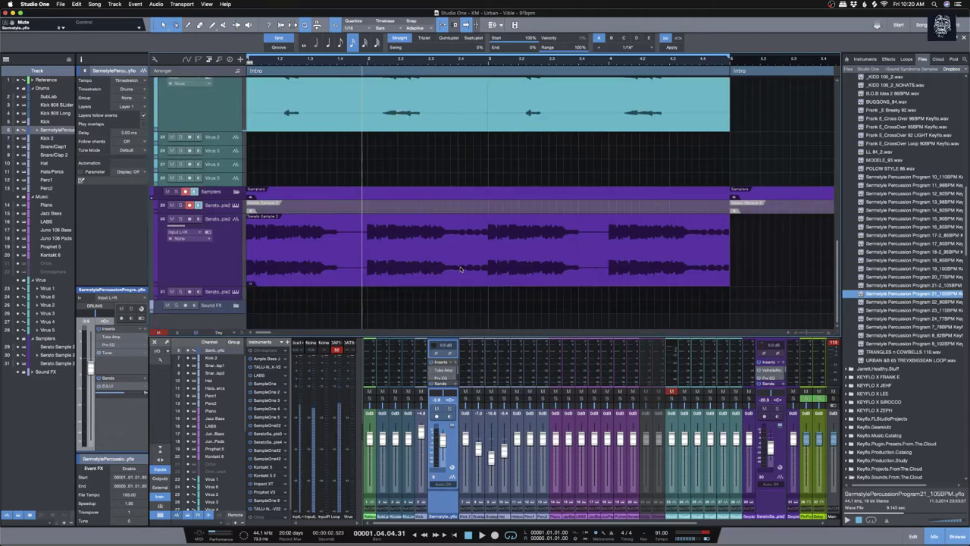
scroll(460, 269, up, 4)
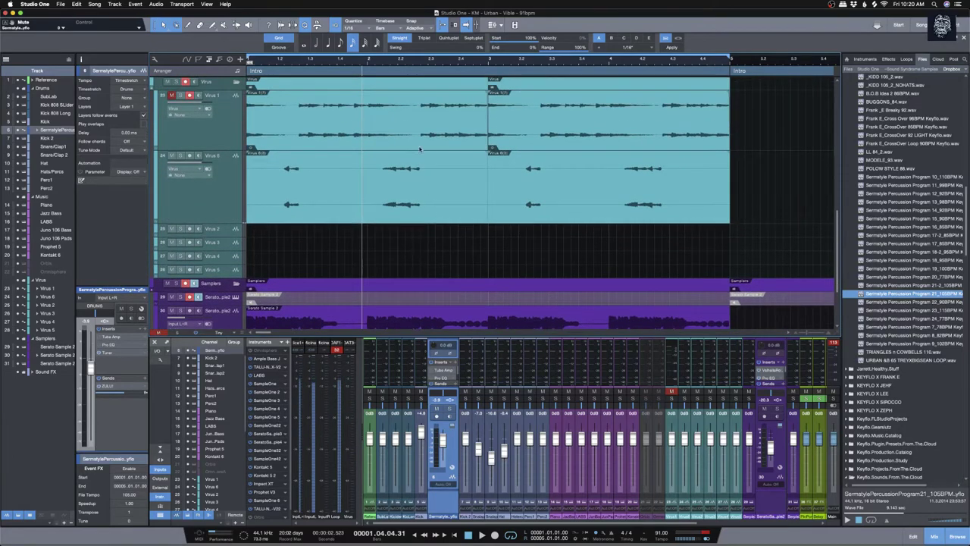
click(421, 144)
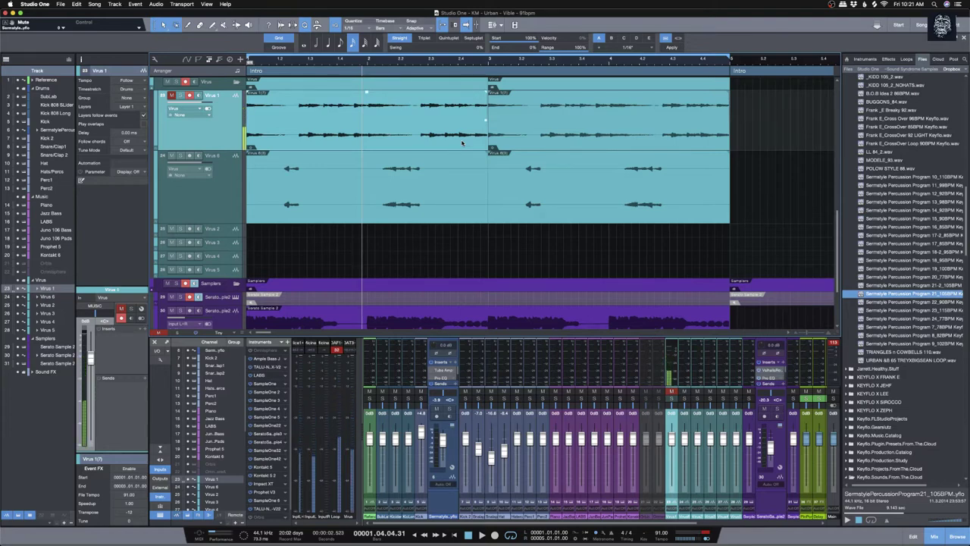
scroll(442, 197, down, 2)
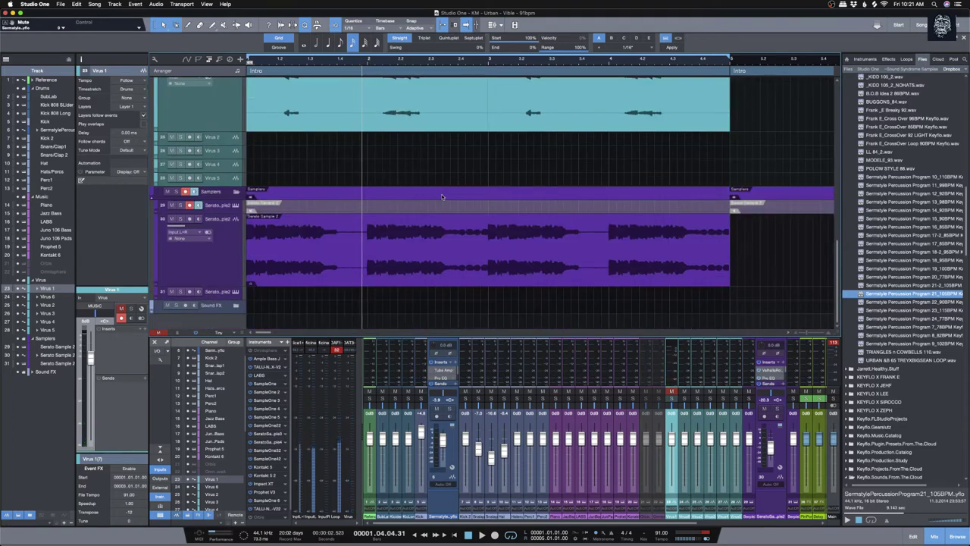
scroll(442, 197, up, 4)
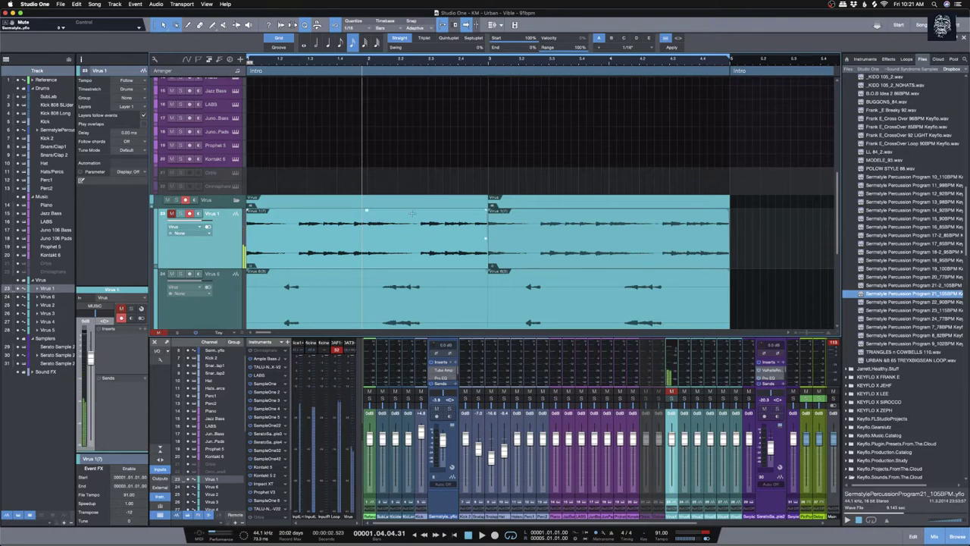
scroll(394, 190, up, 5)
scroll(381, 199, down, 8)
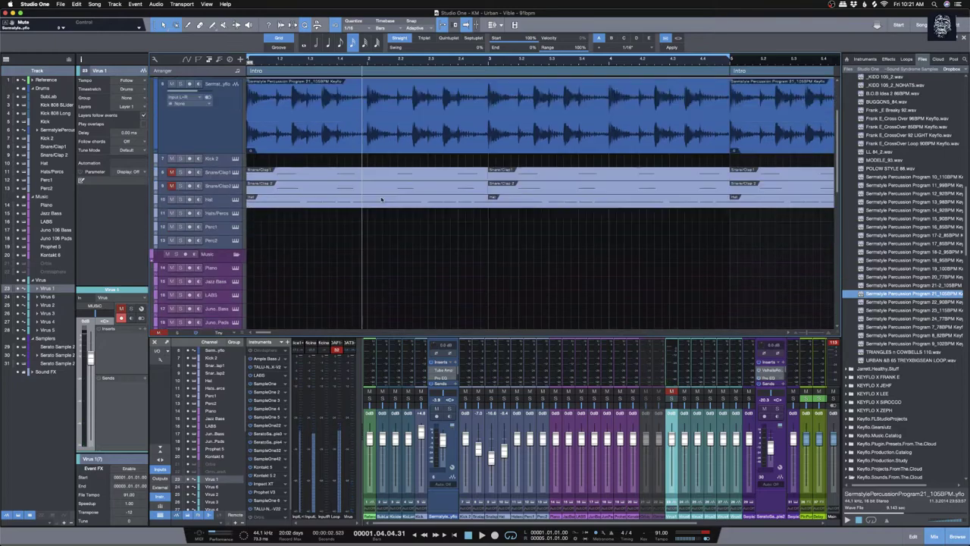
scroll(381, 200, up, 2)
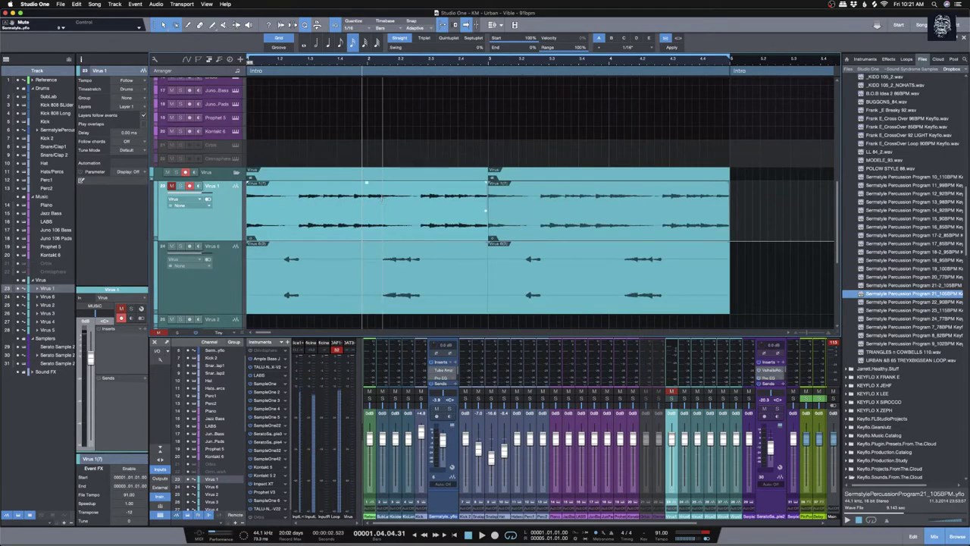
scroll(372, 211, down, 5)
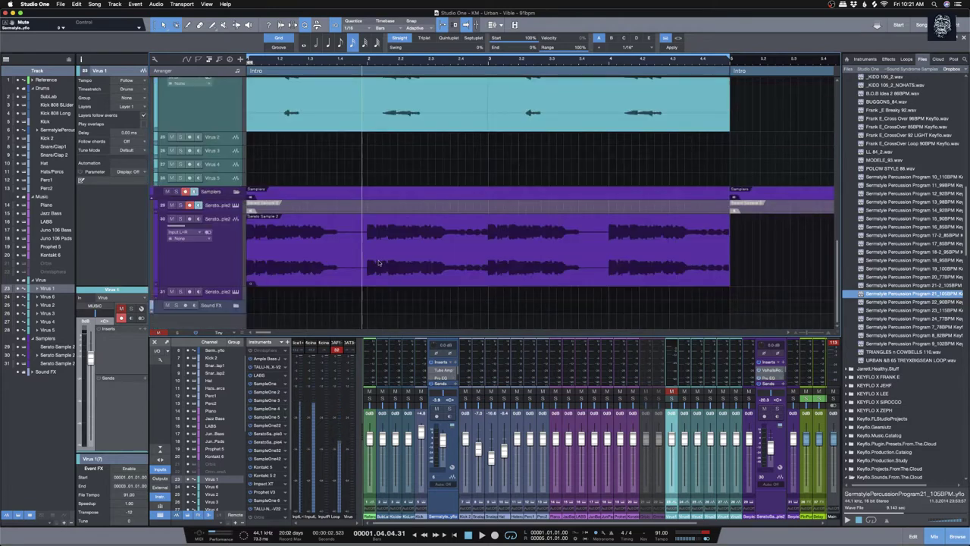
Step: Set the Serato Sample 2 audio event's transpose to 0, leaving its track unmuted
click(364, 266)
key(space)
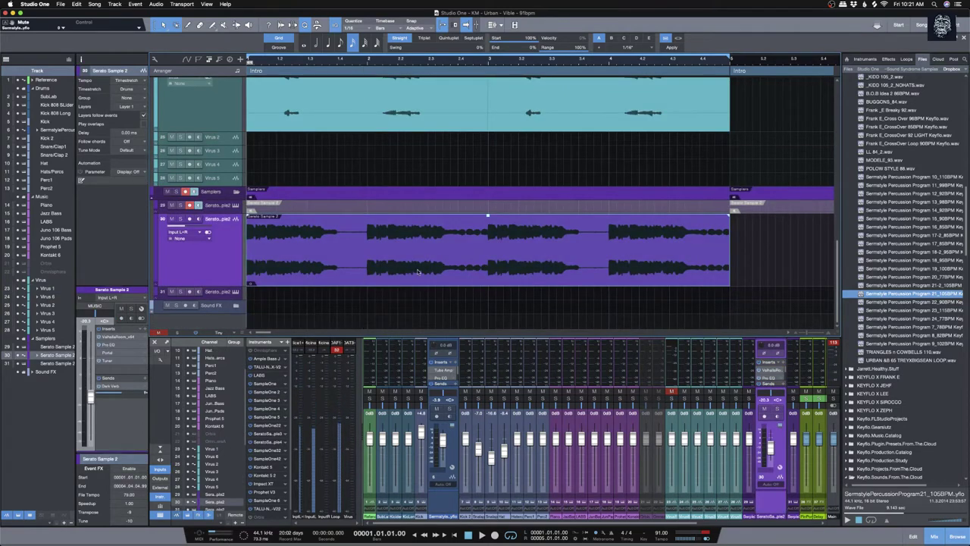
click(172, 219)
scroll(224, 256, up, 5)
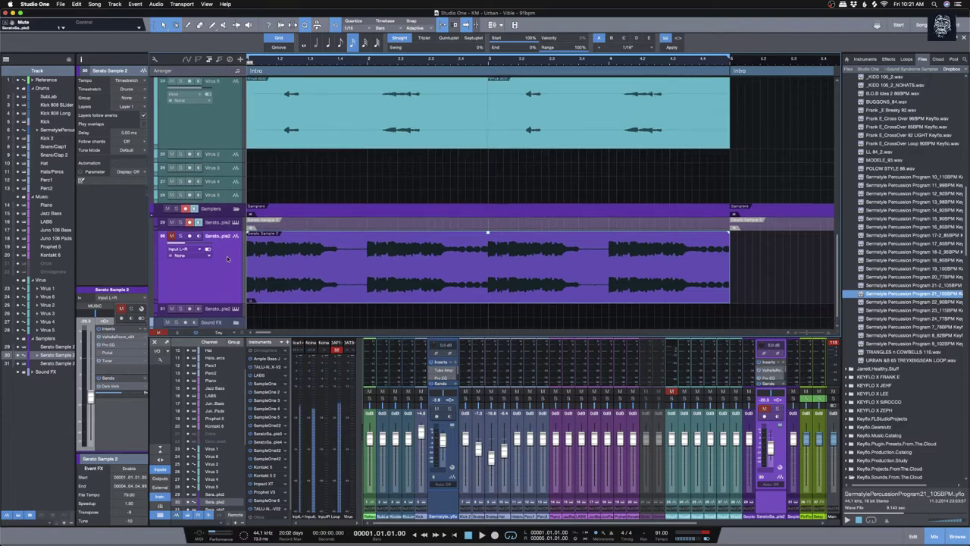
scroll(224, 255, down, 5)
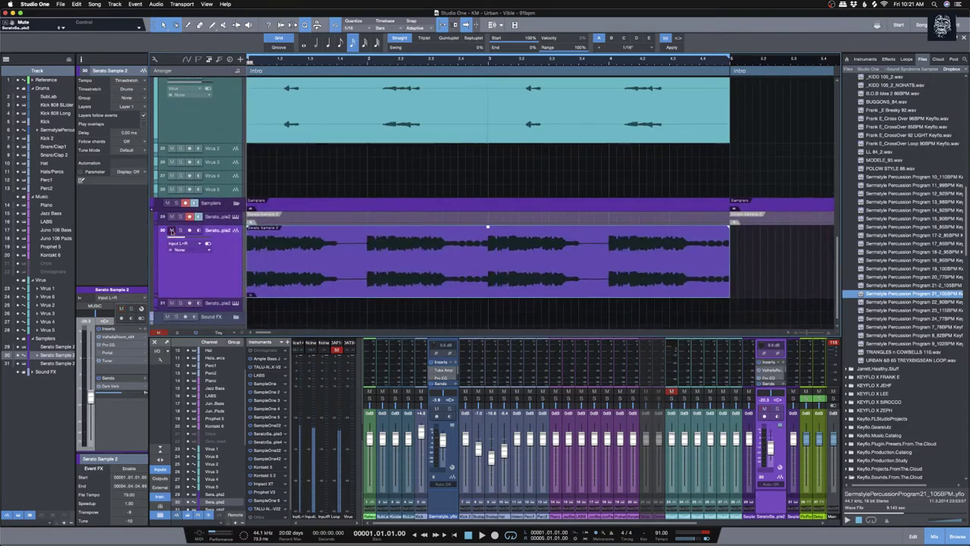
right_click(284, 265)
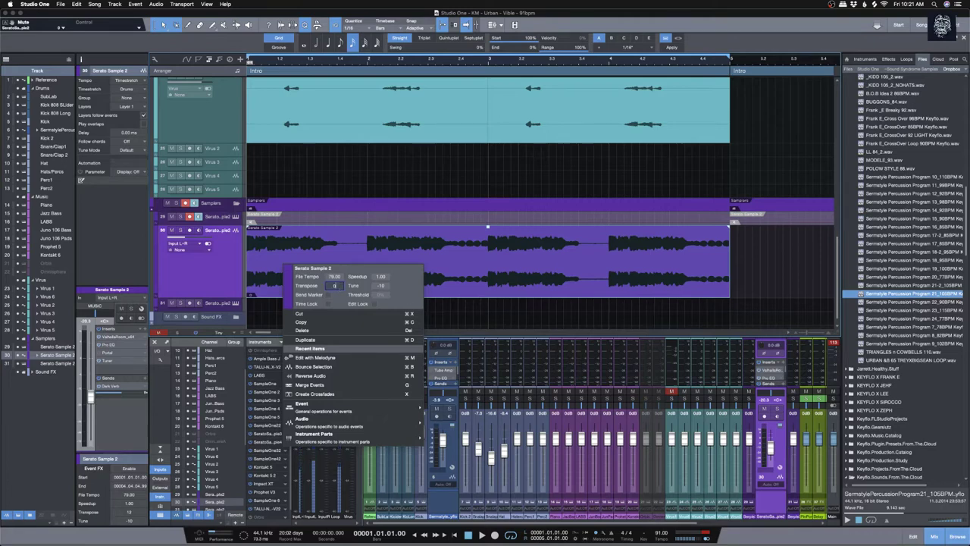
key(Escape)
Step: Mute the four audio events on the Virus 1 and Virus 6 tracks with the Mute tool
scroll(332, 243, up, 10)
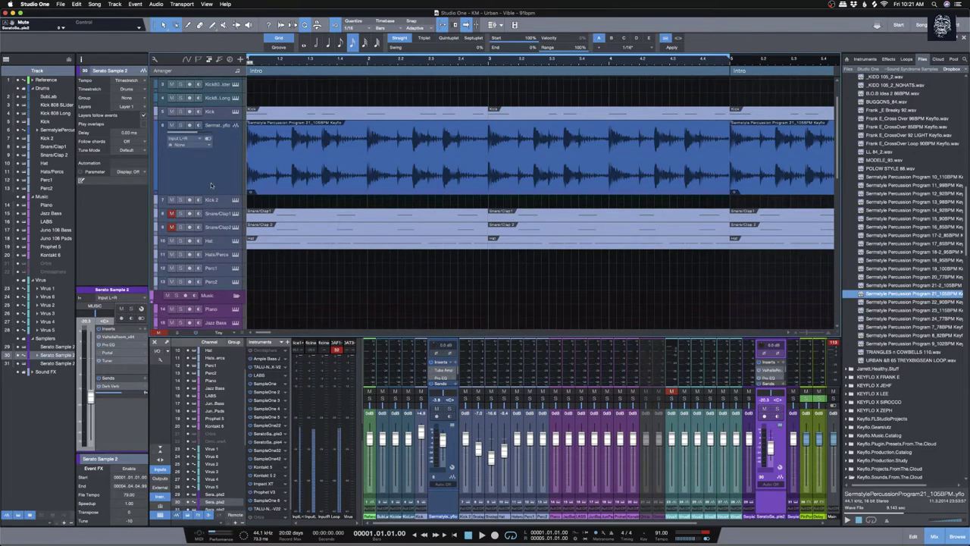
scroll(211, 182, down, 10)
scroll(181, 99, up, 1)
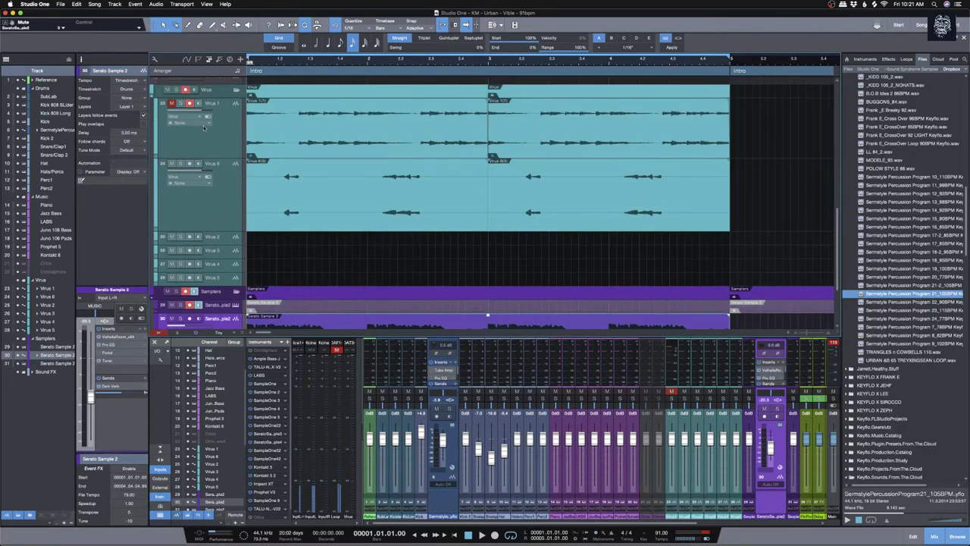
click(222, 25)
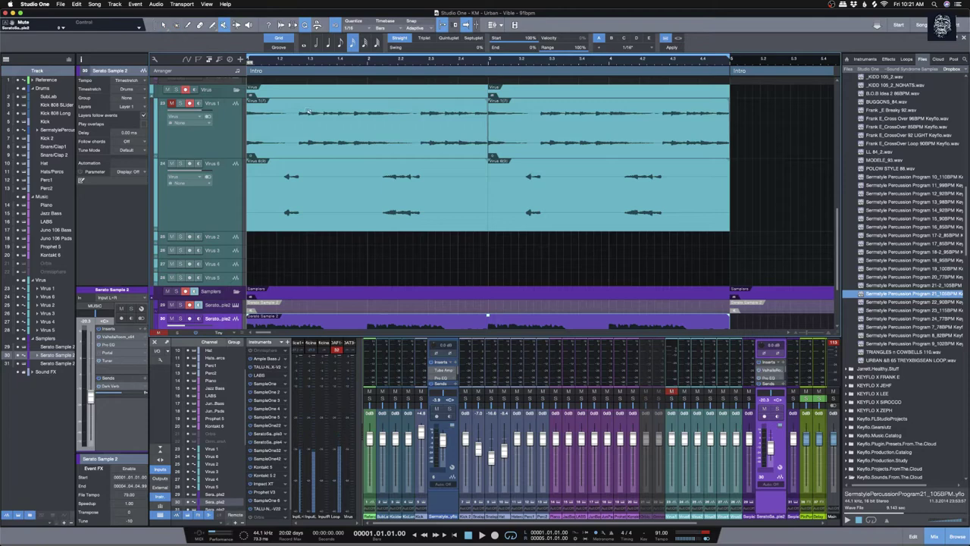
click(364, 129)
click(606, 129)
click(363, 197)
click(563, 213)
Step: Play the loop and set the first Sermstyle percussion event's transpose to 0 during playback
scroll(563, 213, up, 10)
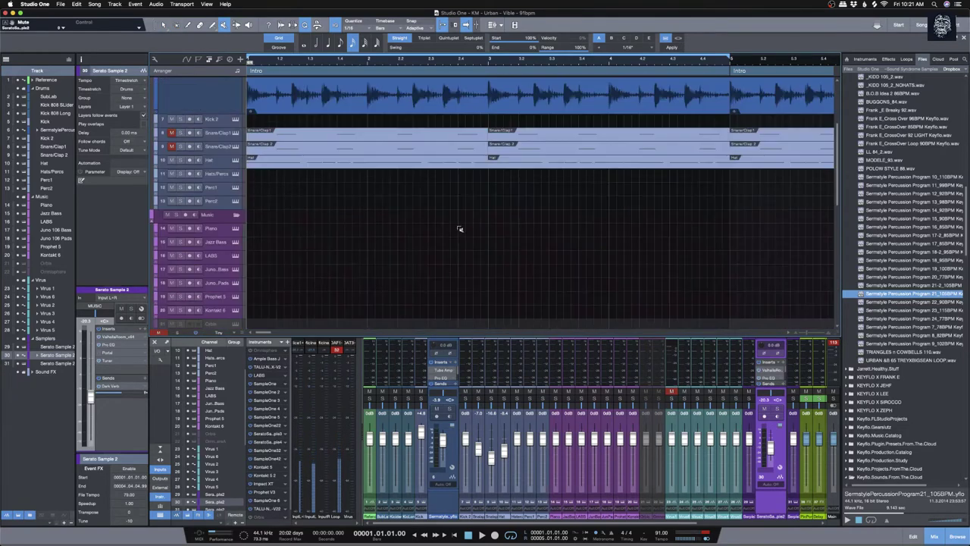
key(space)
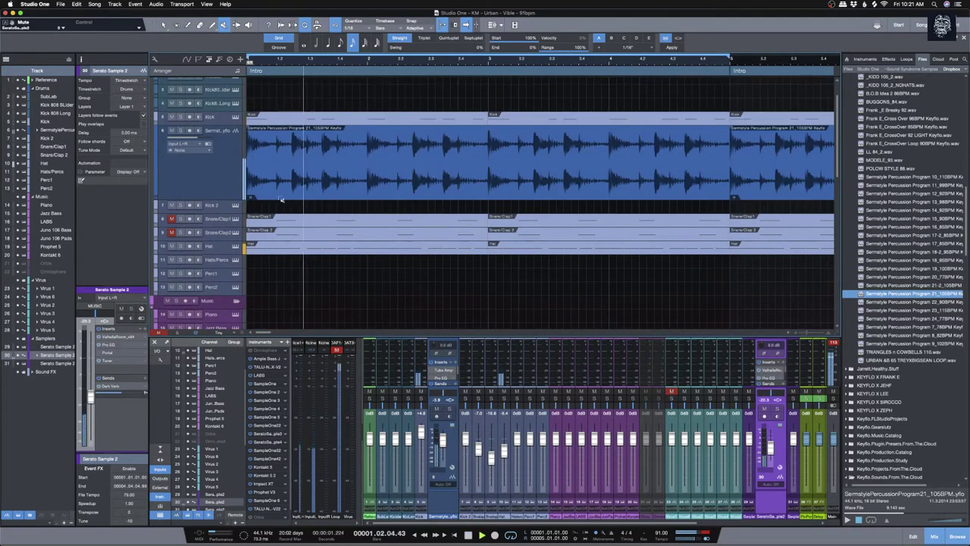
right_click(363, 187)
click(411, 207)
text(0)
key(Return)
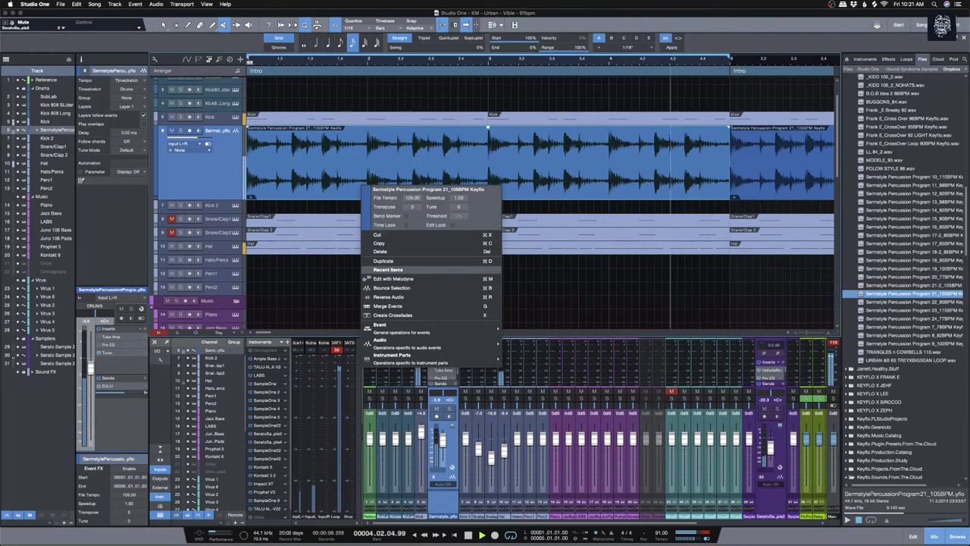
click(576, 286)
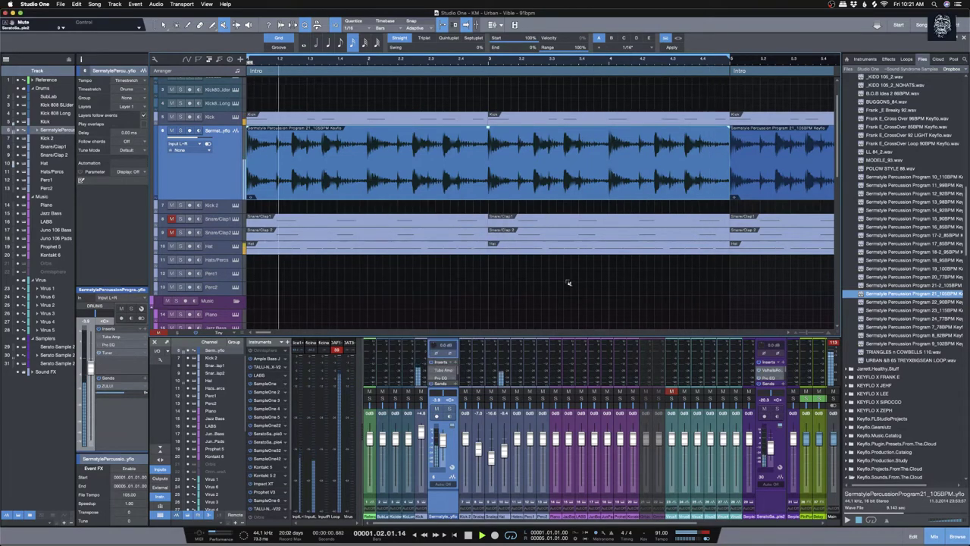
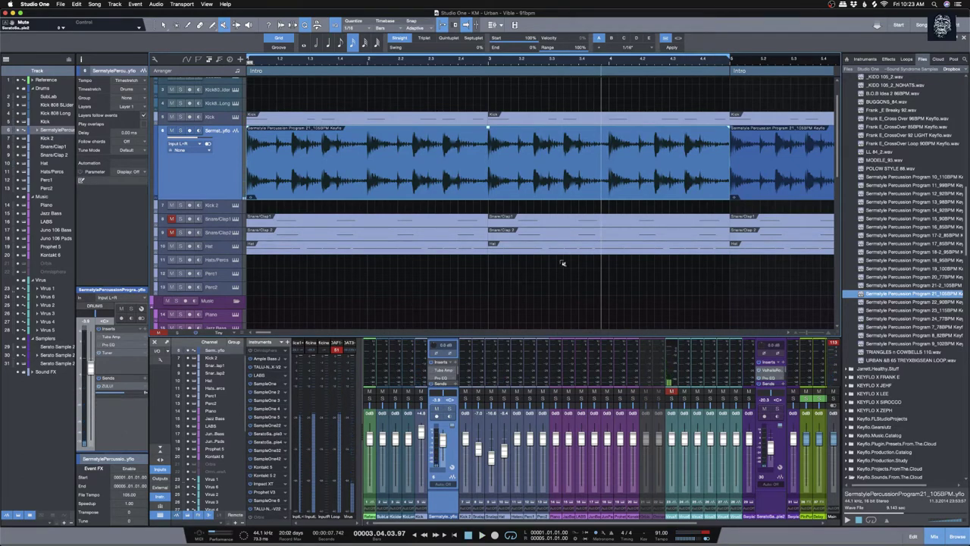
Step: Detect the chords of the Serato Sample 2 audio event and play the loop
scroll(562, 263, down, 10)
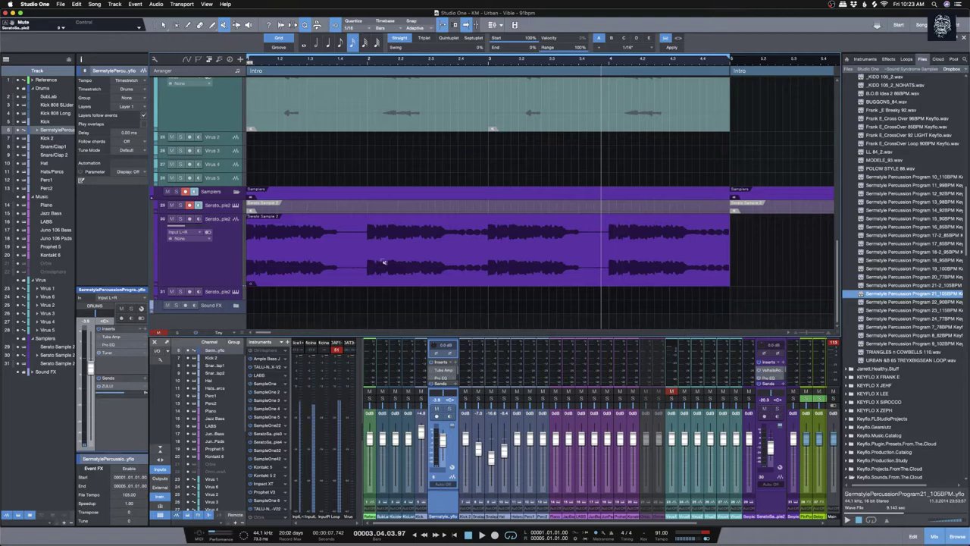
click(165, 26)
click(336, 273)
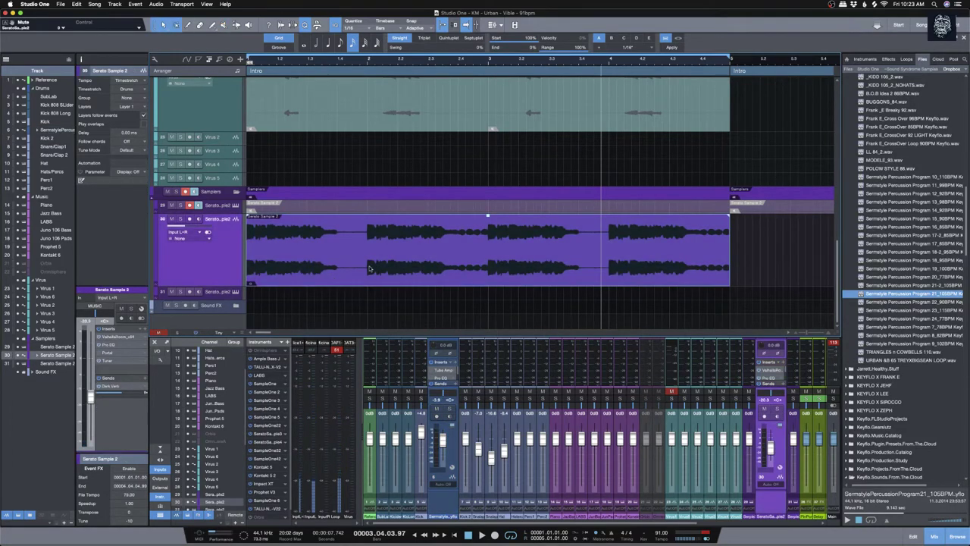
right_click(334, 266)
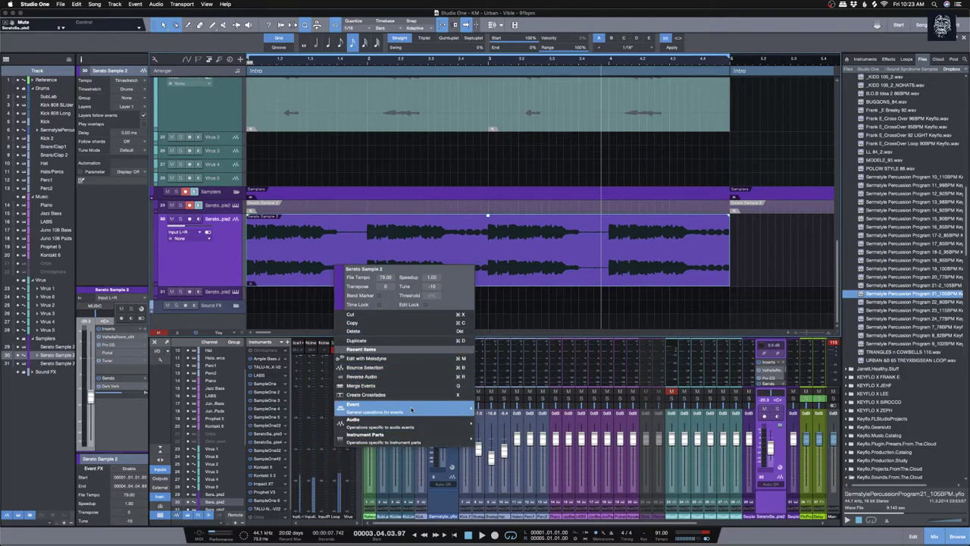
mouse_move(422, 412)
mouse_move(431, 428)
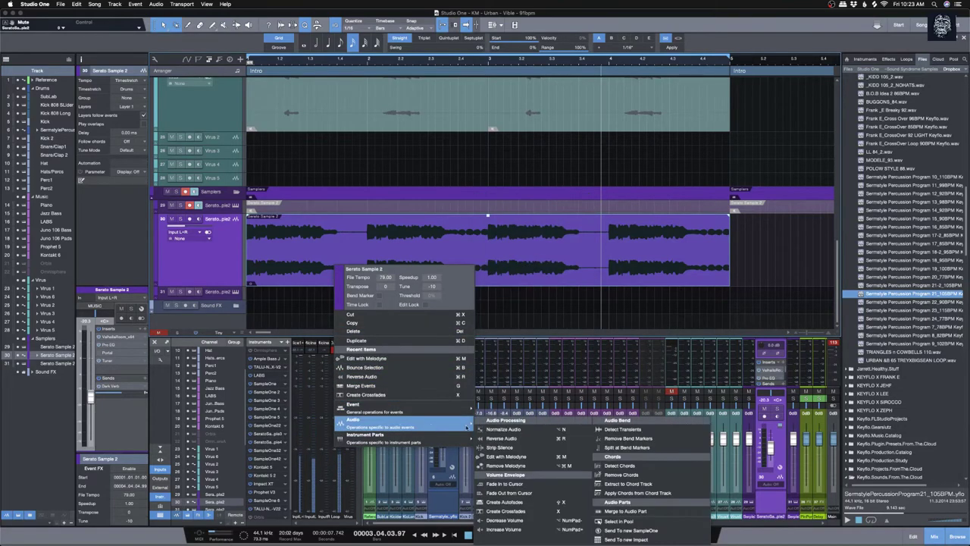
click(620, 465)
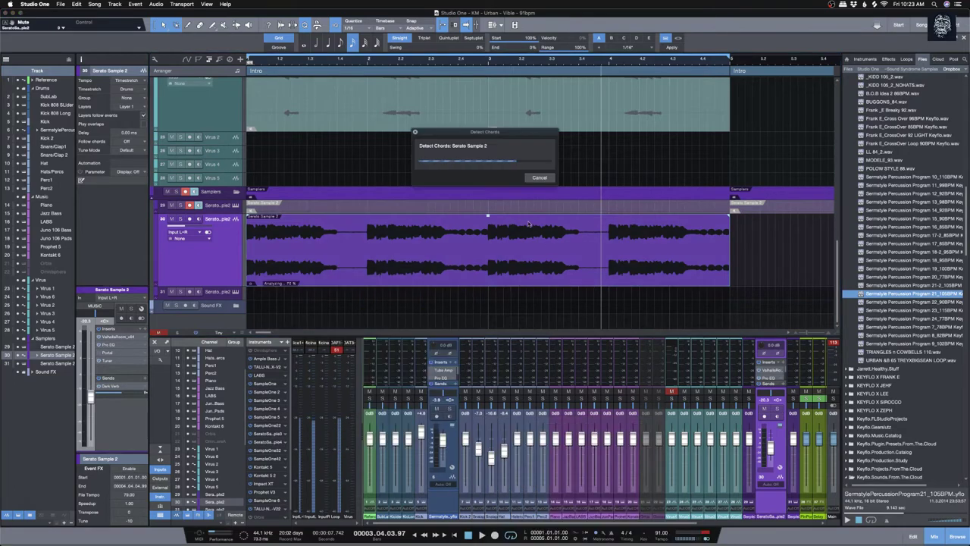
scroll(313, 136, up, 3)
scroll(314, 144, down, 3)
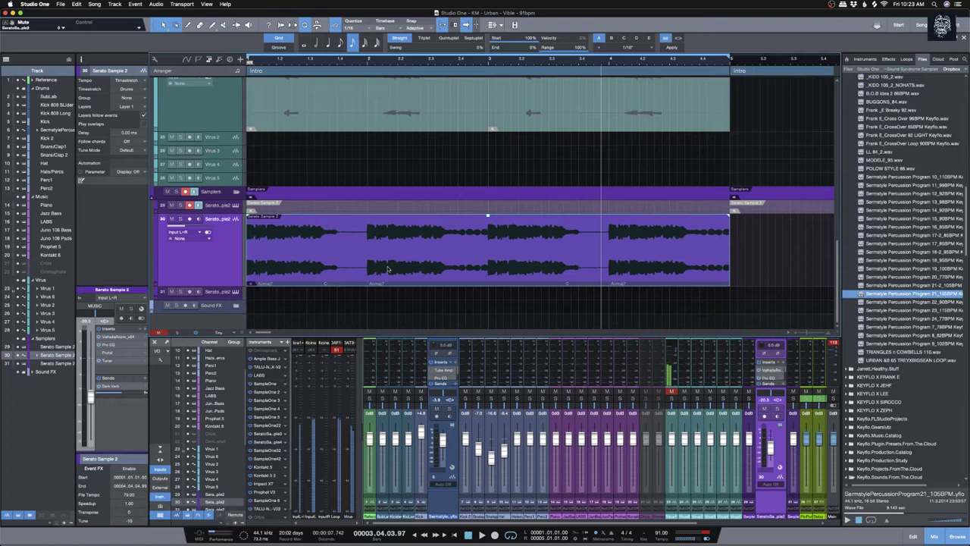
key(space)
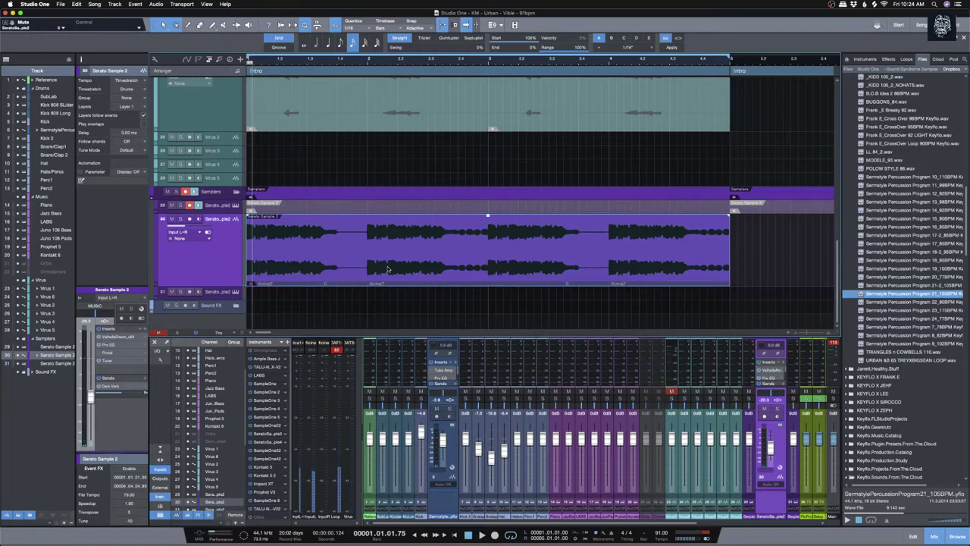
Step: Select the four audio events on the Virus 1 and Virus 6 tracks and unmute them with the Mute tool
click(492, 163)
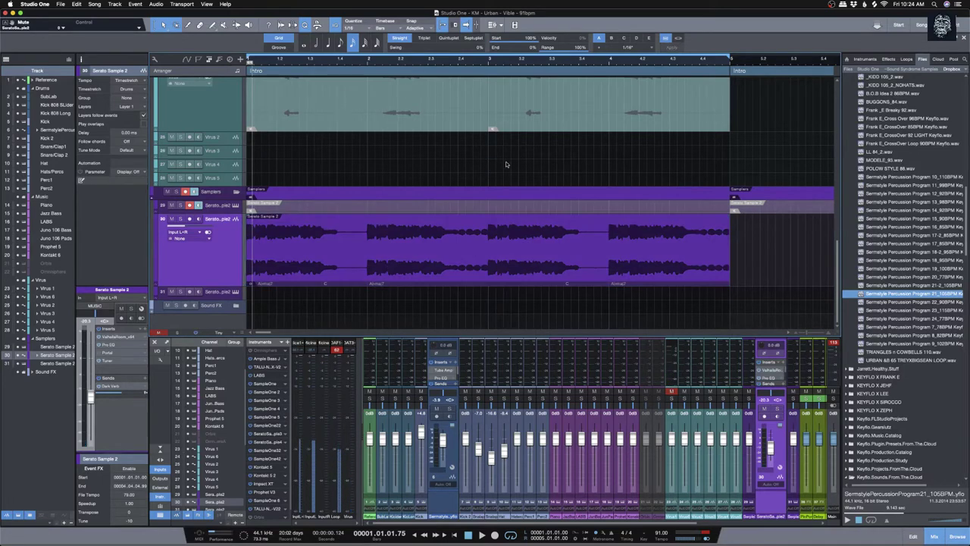
scroll(496, 165, up, 5)
drag(741, 280, 245, 173)
right_click(324, 222)
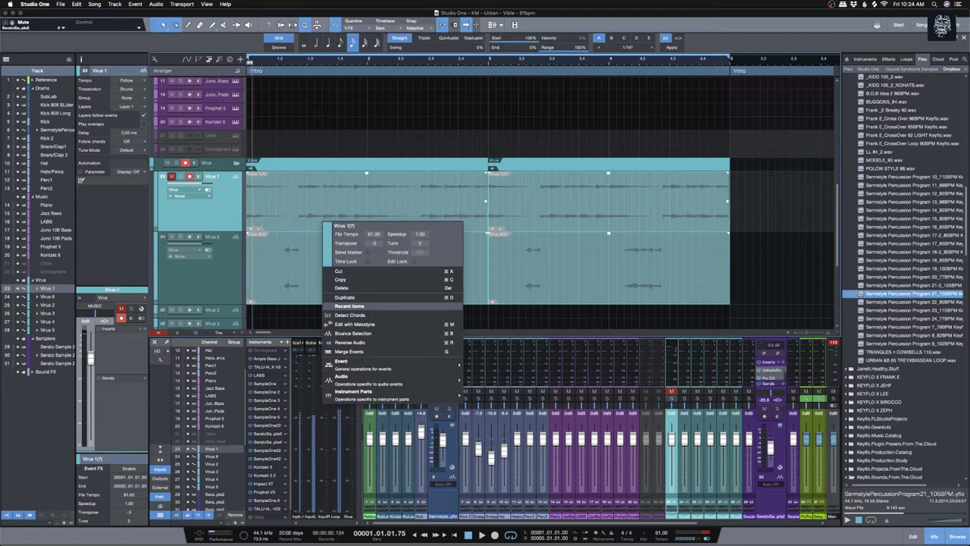
click(747, 229)
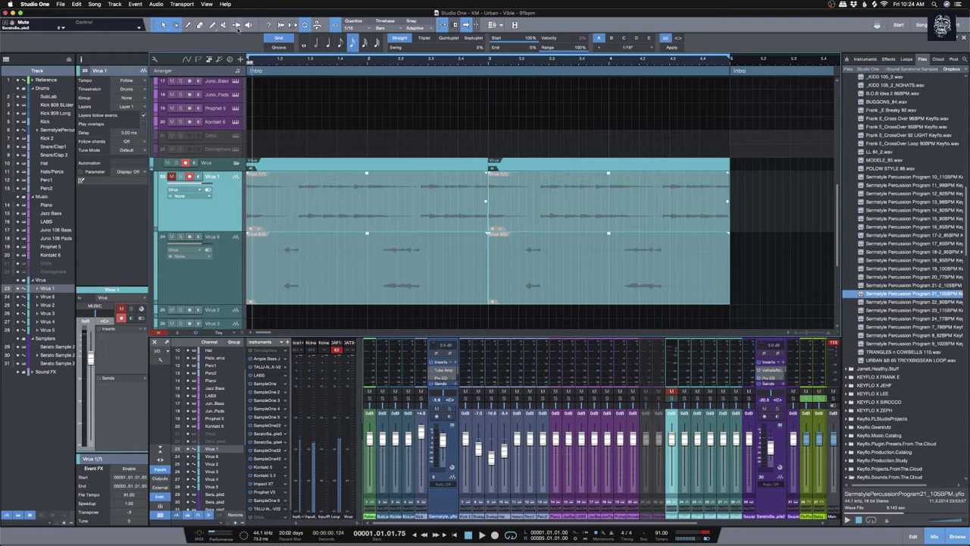
click(298, 220)
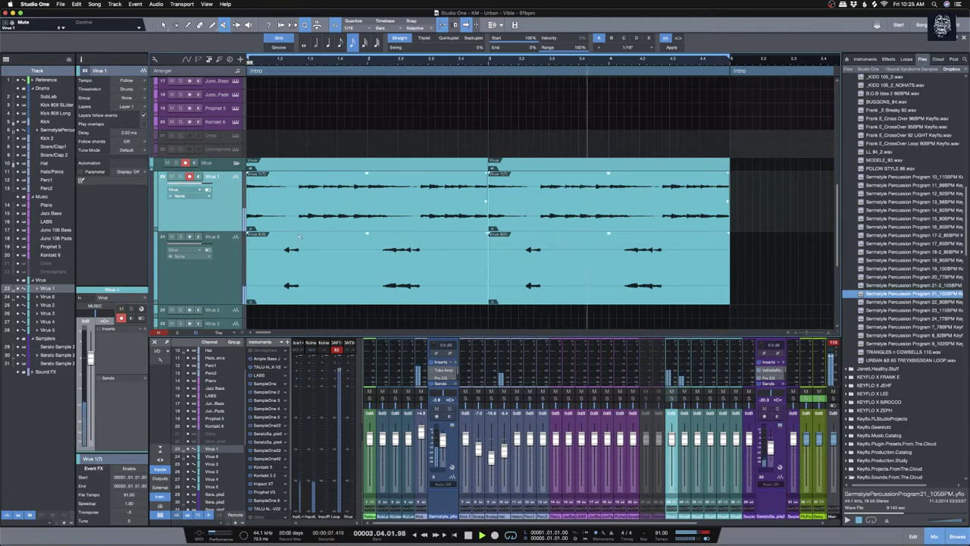
Step: Reduce the height of the Virus 1 and Virus 6 tracks and enlarge the mixer area during playback
scroll(299, 235, down, 1)
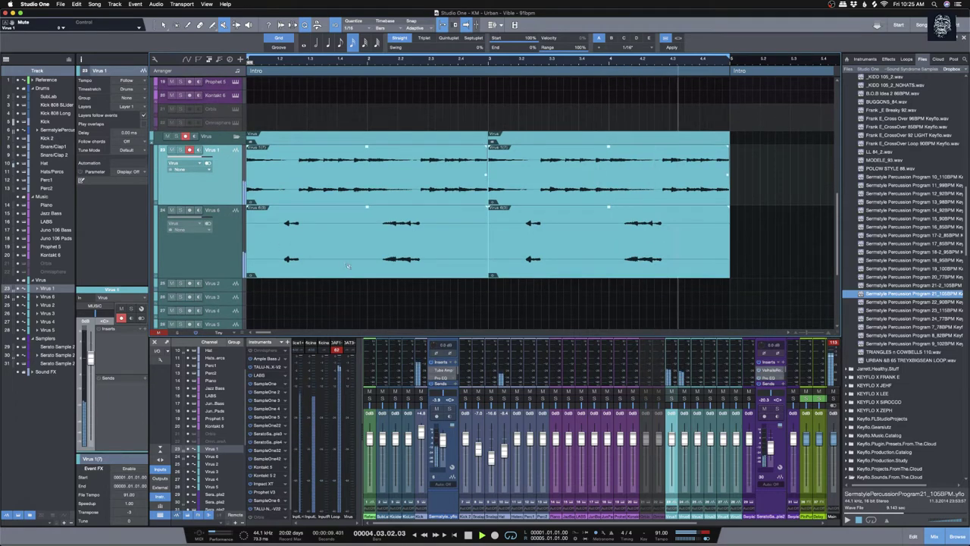
drag(204, 278, 228, 183)
scroll(312, 251, down, 1)
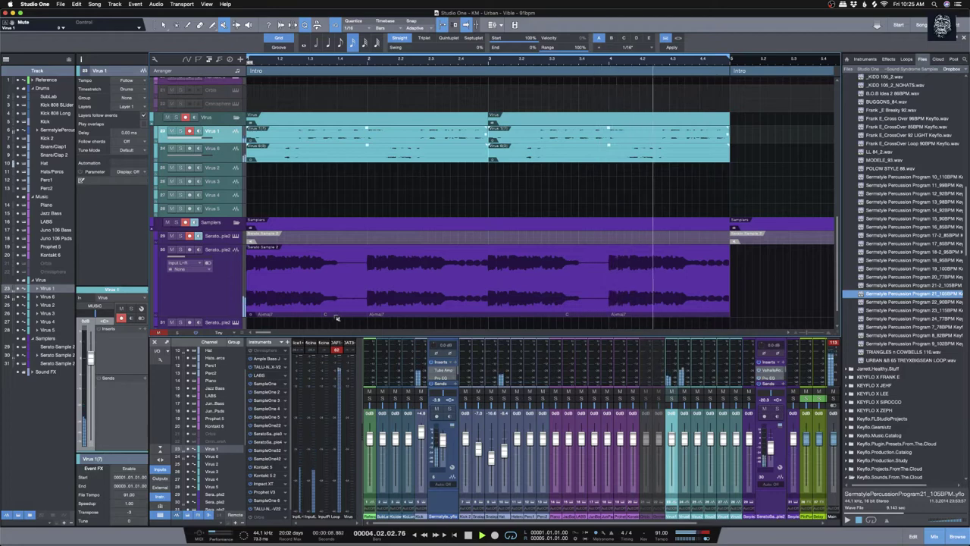
drag(470, 336, 548, 270)
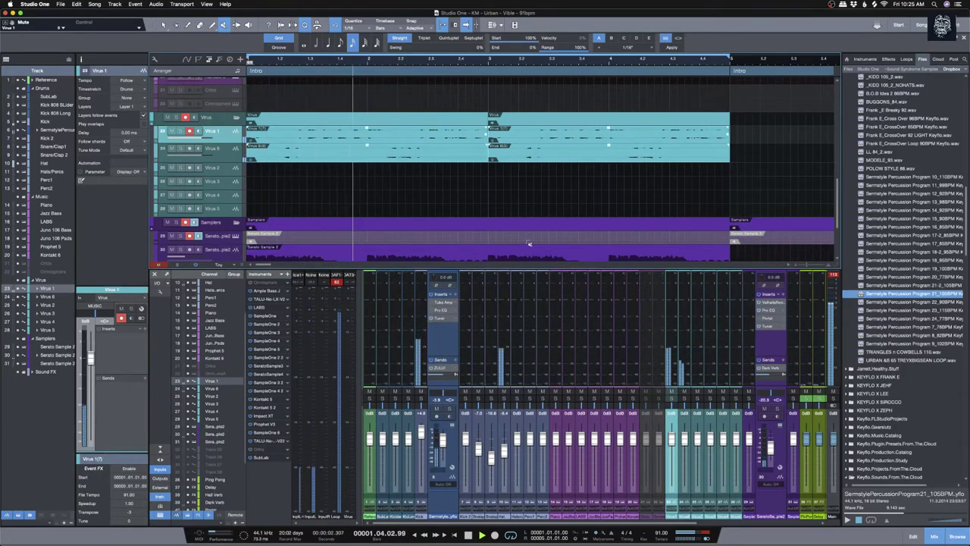
Step: Stop playback and split the first Virus 1 event at bar 2 and again just before beat 3 of that bar
key(space)
click(361, 136)
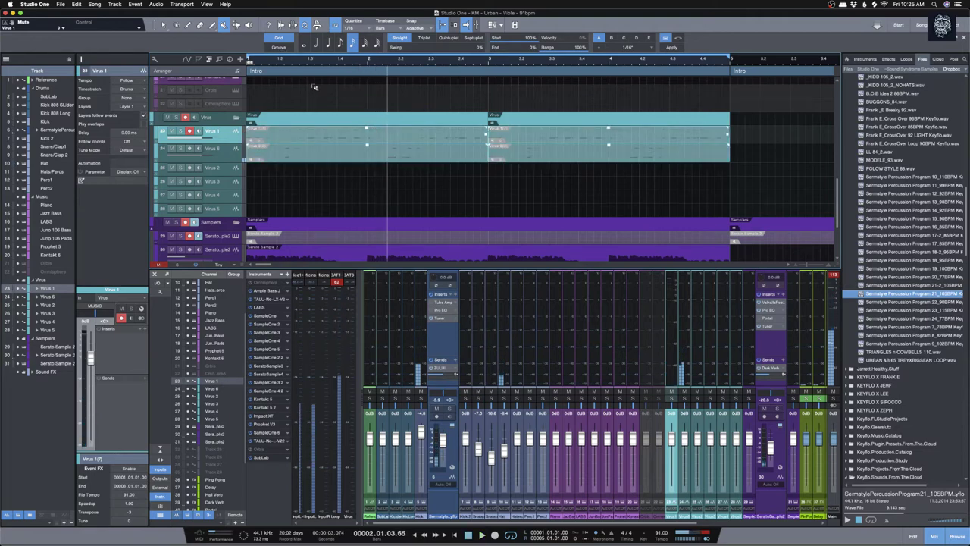
click(162, 26)
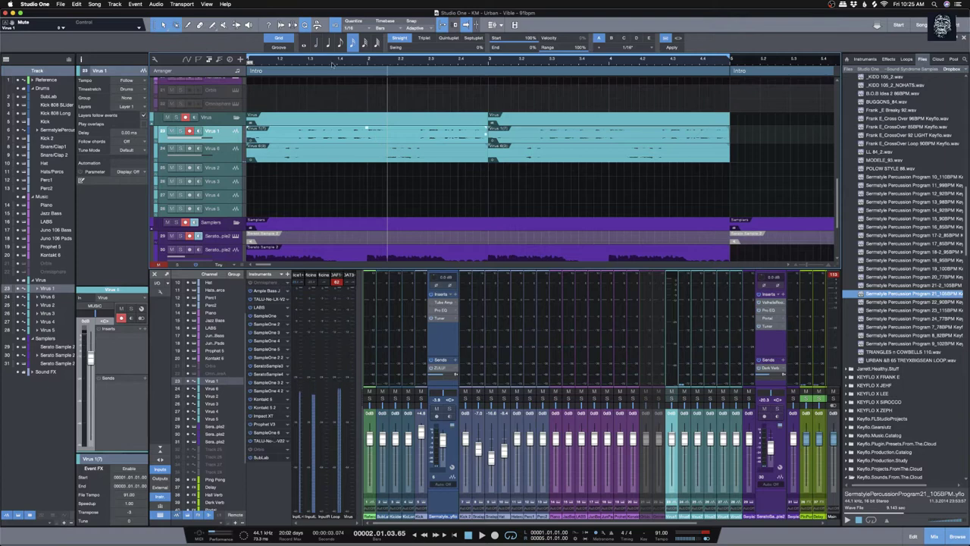
click(188, 25)
click(369, 130)
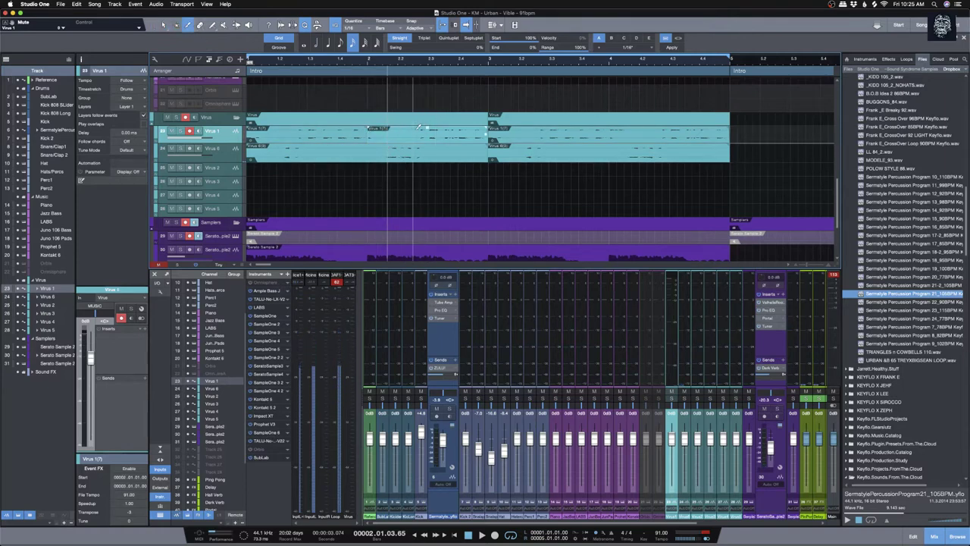
click(419, 129)
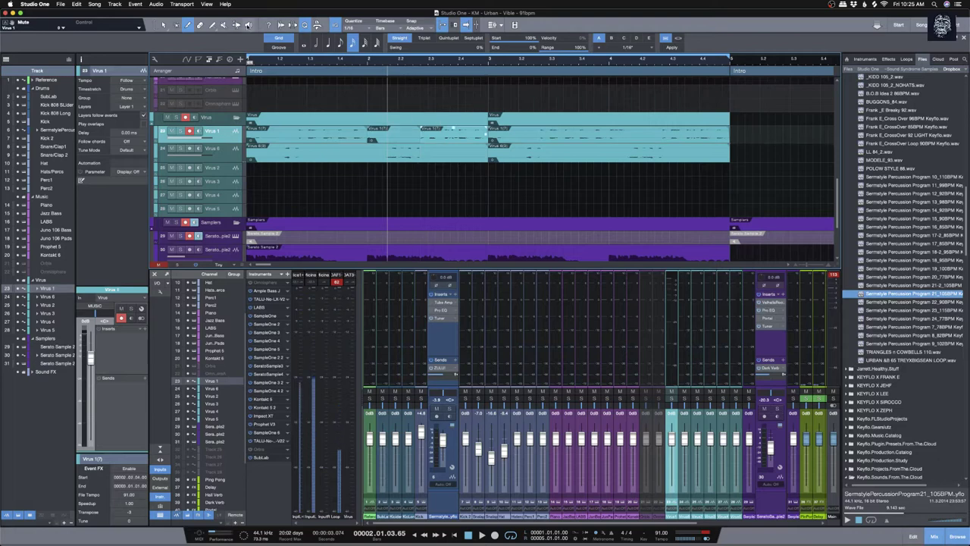
Step: Set the transpose of the middle Virus 1 slice at bar 2 to -15 and play the loop
right_click(398, 139)
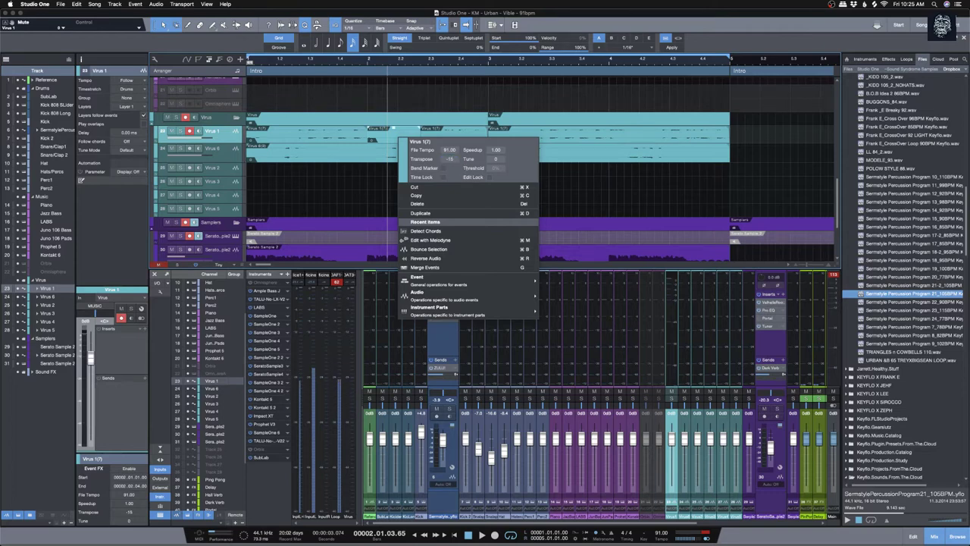
click(595, 200)
key(space)
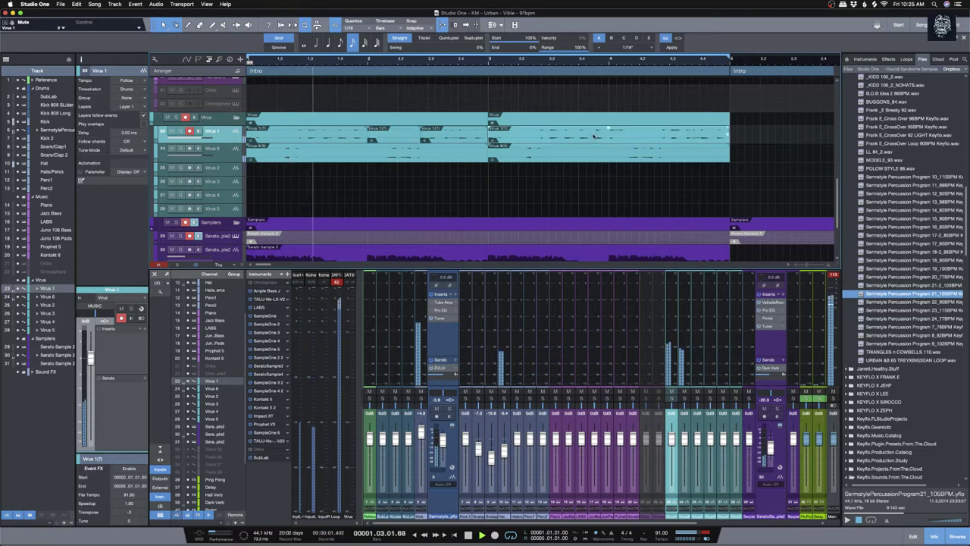
Step: Delete the Virus 1 event at bar 3 and duplicate the three preceding slices in its place
key(Delete)
drag(512, 135, 244, 140)
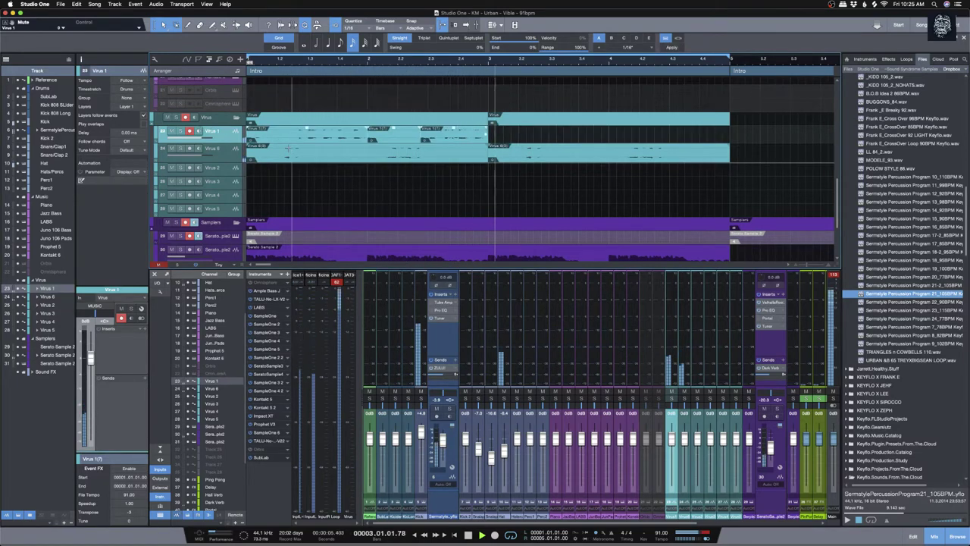
key(d)
click(336, 180)
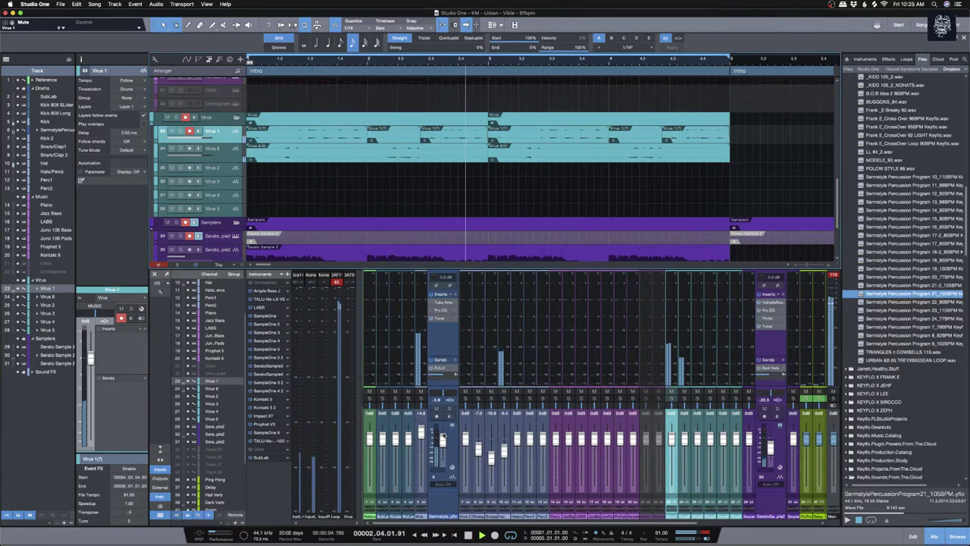
Step: In the Serato Sample 2 channel's Pro EQ, lower the high-cut frequency and raise the low cut to about 470 Hz
click(768, 312)
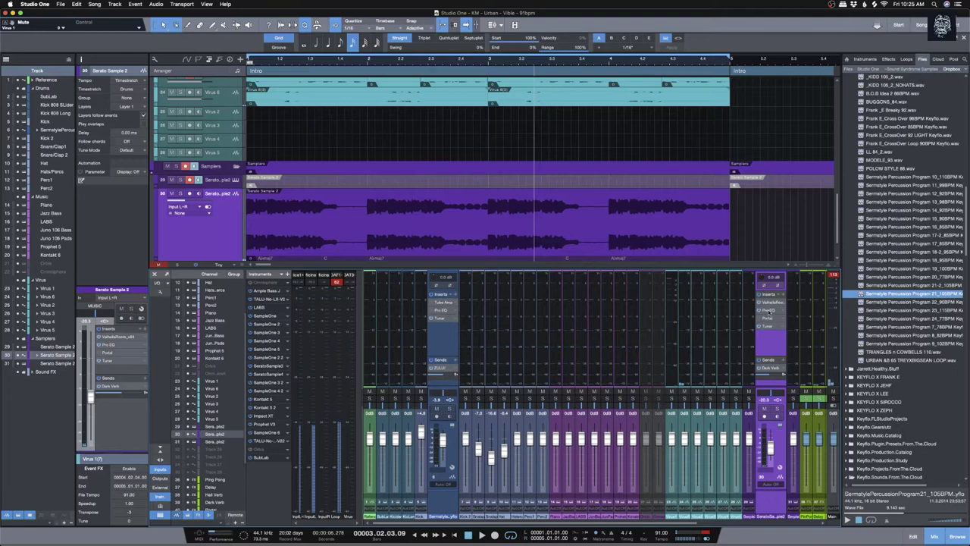
click(768, 310)
drag(577, 202, 551, 202)
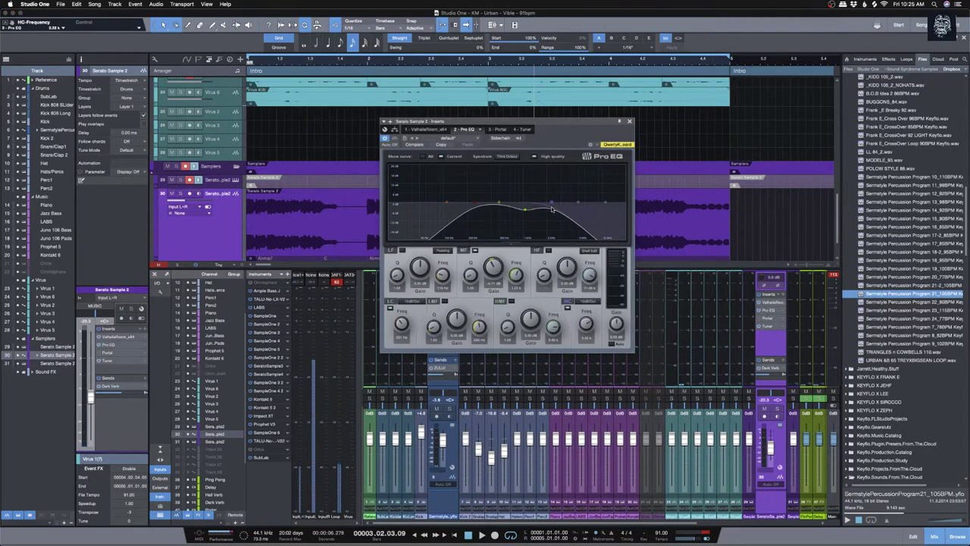
drag(476, 203, 492, 203)
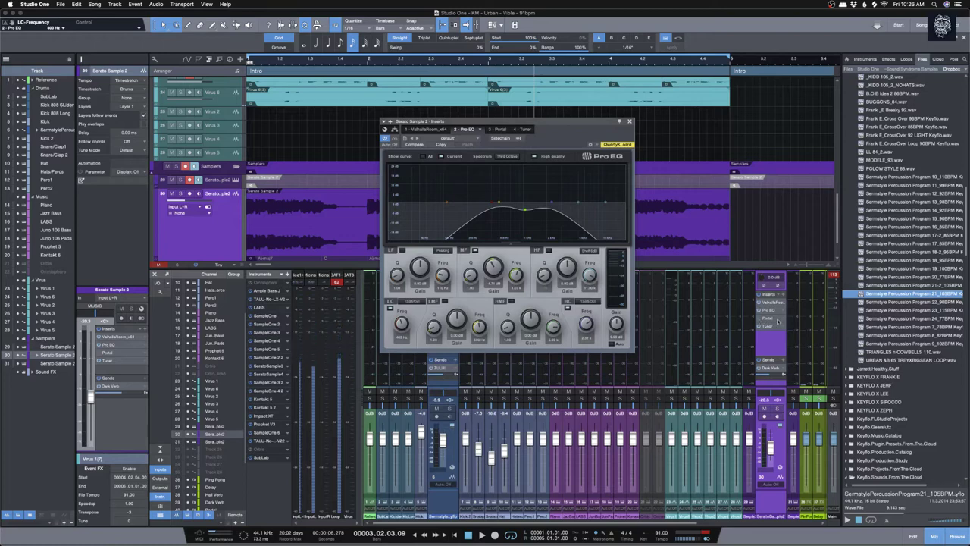
Step: Remove the Portal and Tuner inserts from the Serato Sample 2 channel, play the loop and close the EQ
right_click(784, 320)
click(798, 391)
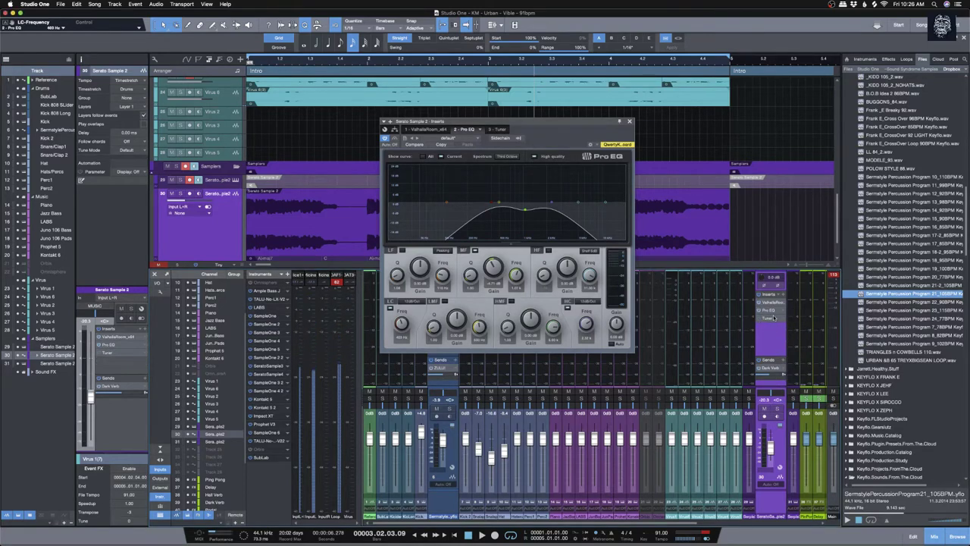
right_click(783, 320)
click(806, 392)
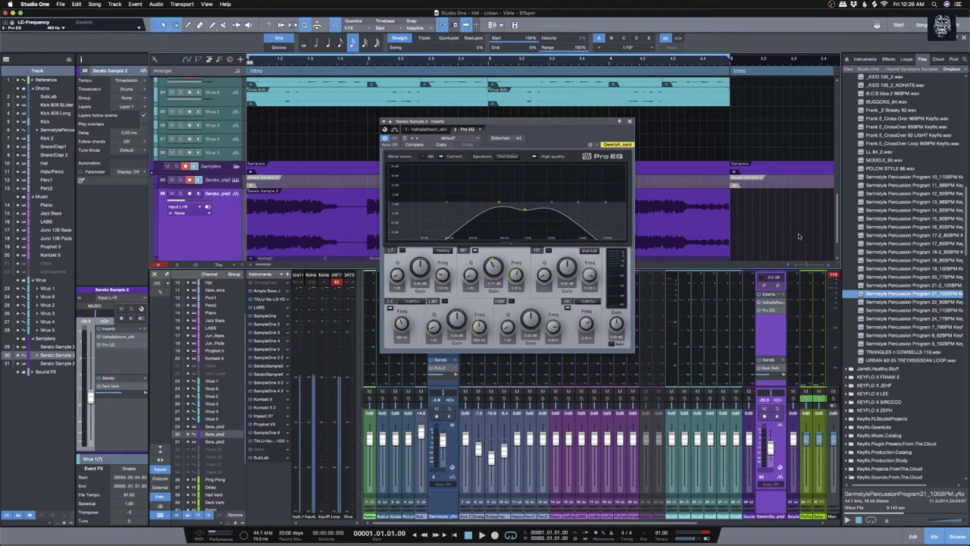
key(space)
click(630, 122)
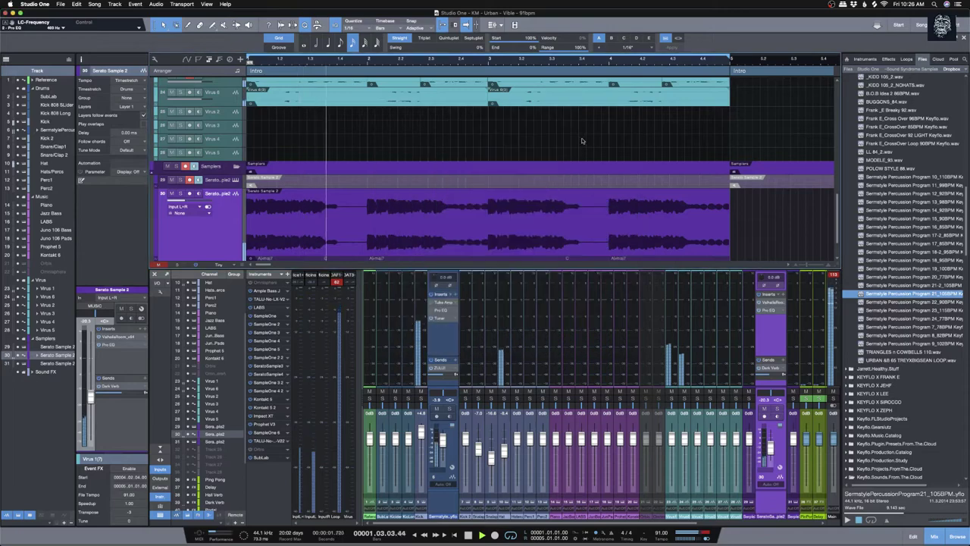
Step: Reduce the height of the Serato Sample 2 audio track and mute the Kick channel during playback
scroll(228, 200, down, 3)
drag(228, 218, 231, 153)
click(422, 392)
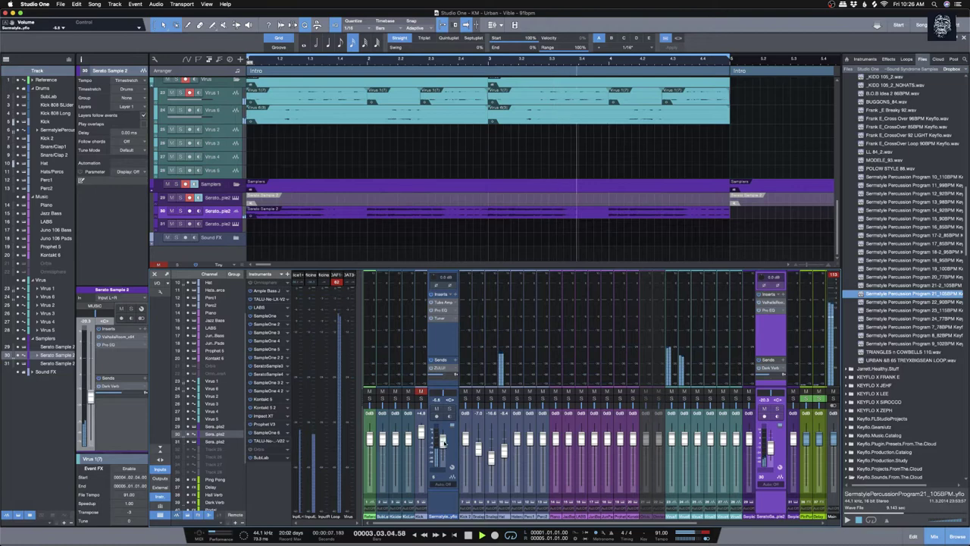
Step: Lower the low cut to about 75 Hz and boost the low-mids slightly in the Sermstyle percussion channel's Pro EQ
click(448, 312)
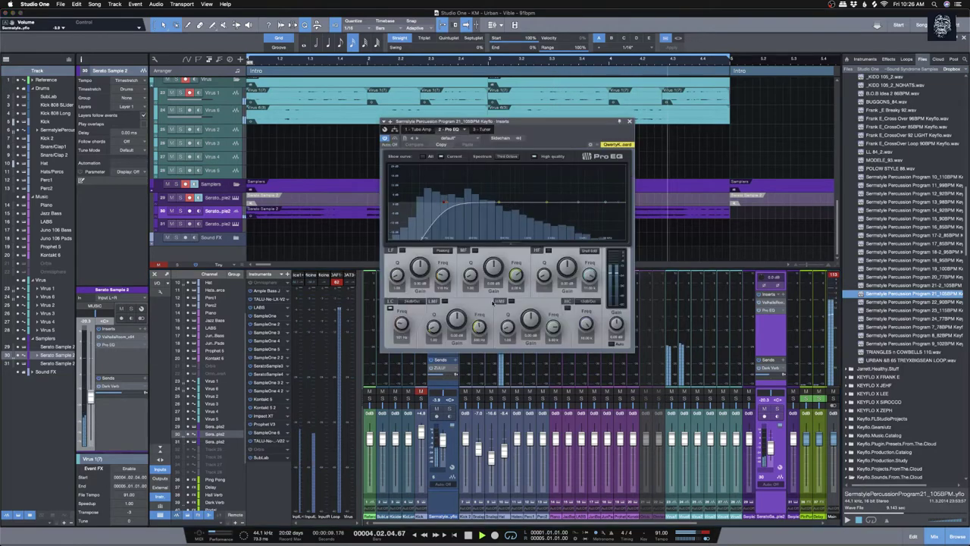
drag(446, 203, 492, 197)
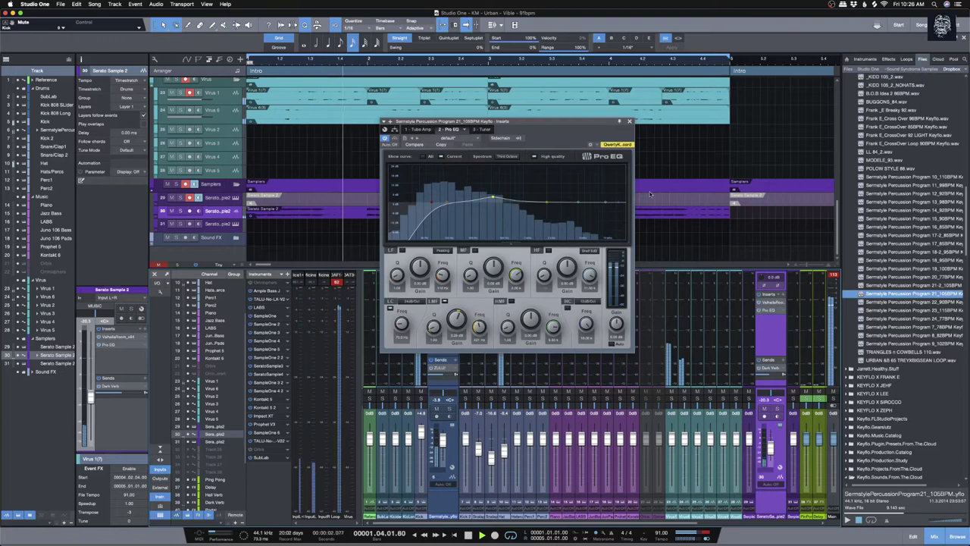
click(629, 122)
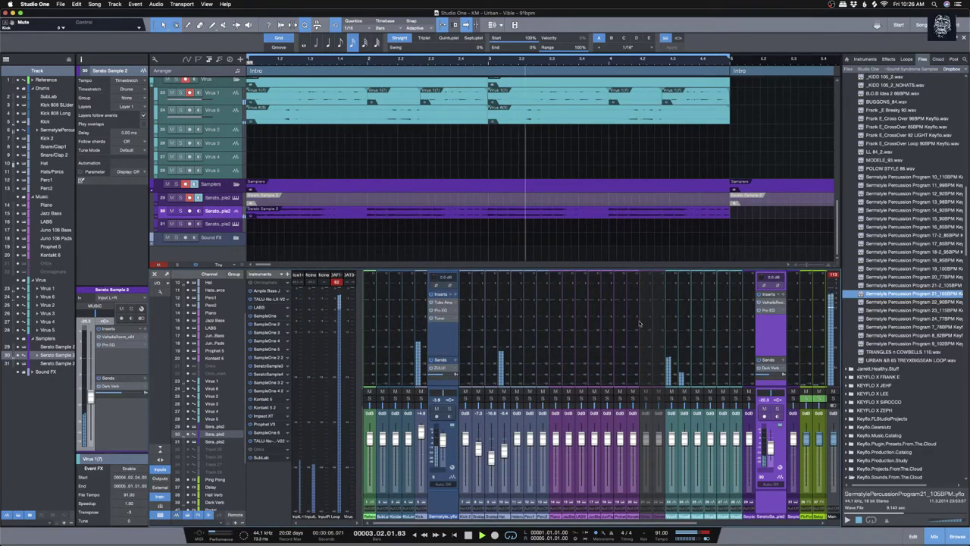
Step: Select the Virus 1 event at bar 3 and play the loop from the start
scroll(594, 150, up, 3)
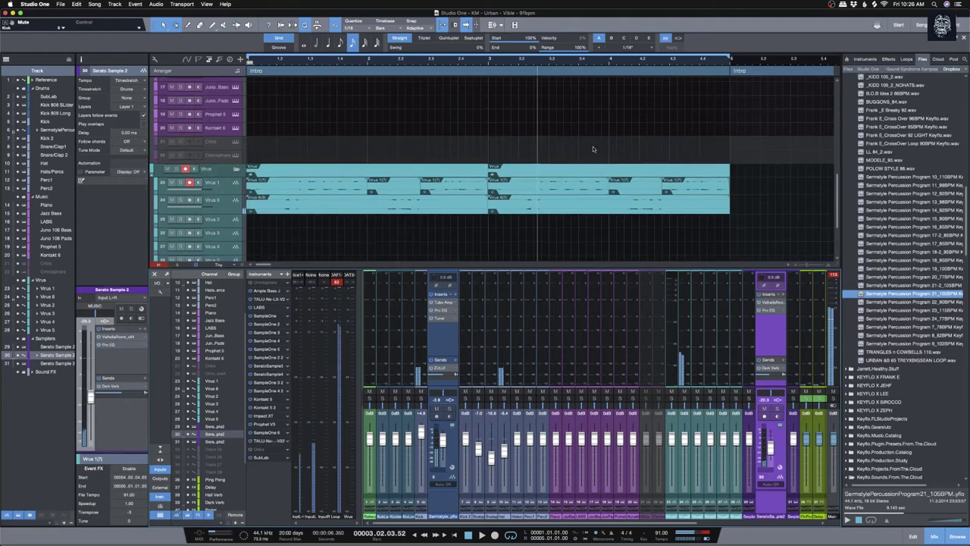
click(491, 191)
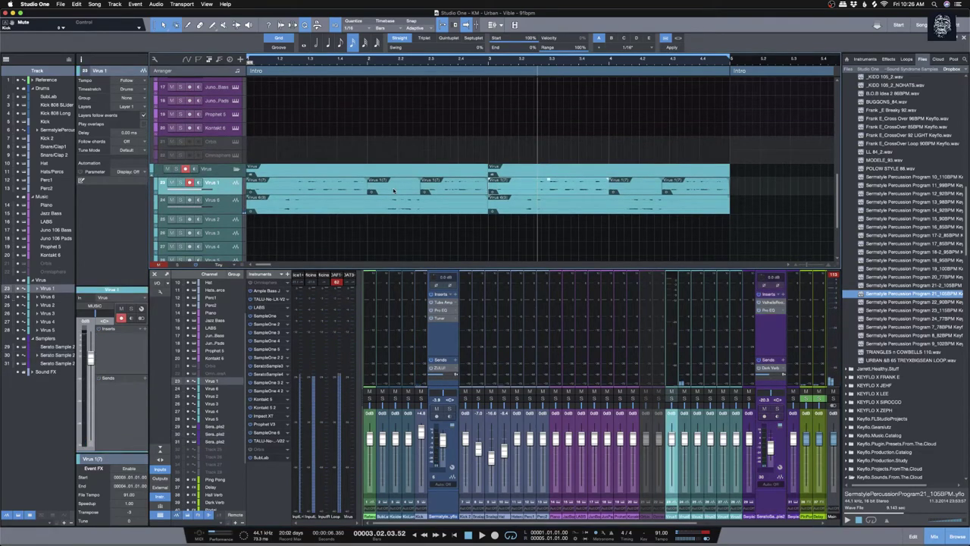
key(space)
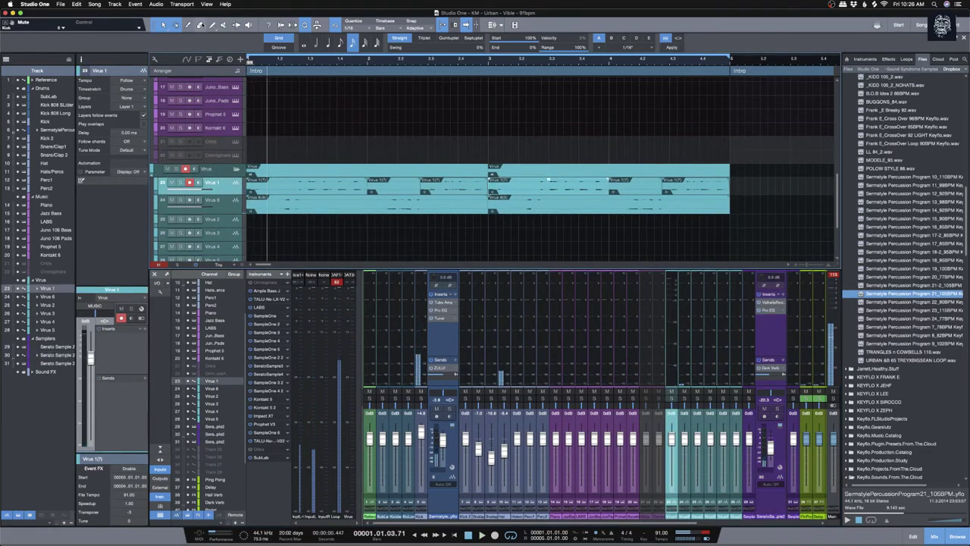
Step: Split the first Virus 1 event about one and a half beats in and transpose its opening slice to -15
click(188, 25)
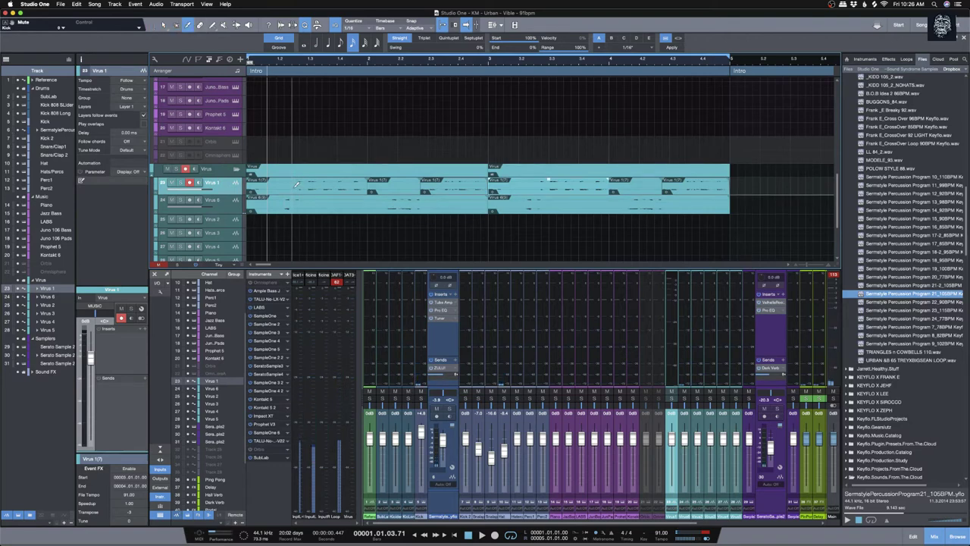
click(174, 25)
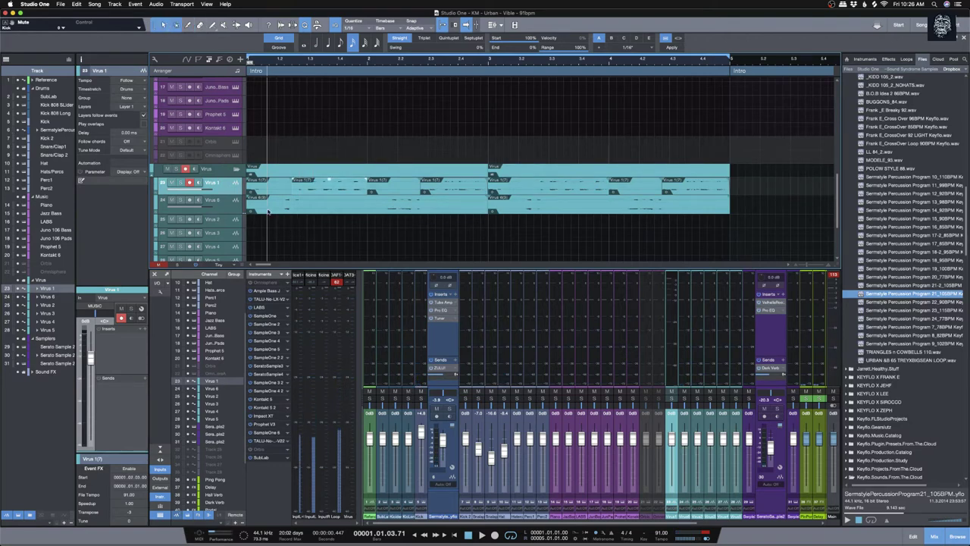
right_click(277, 187)
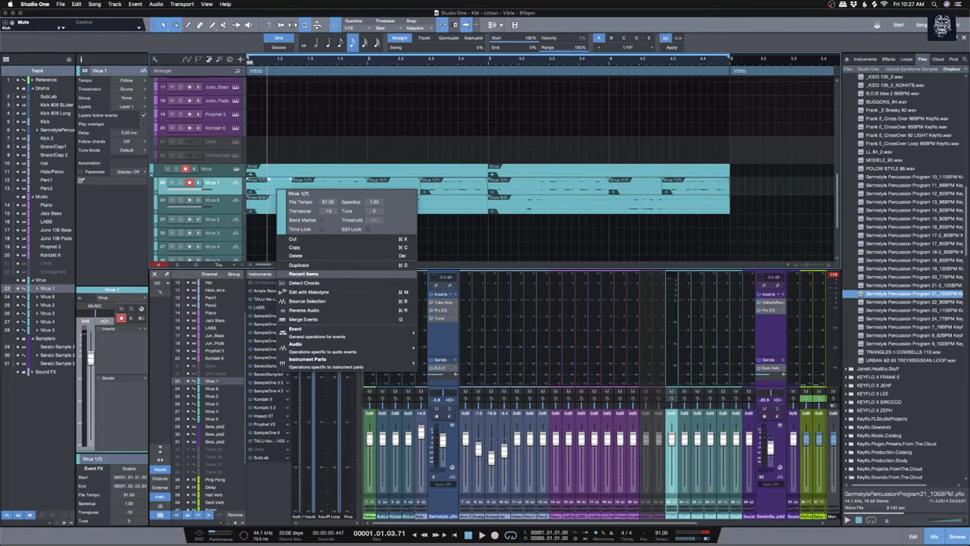
click(465, 237)
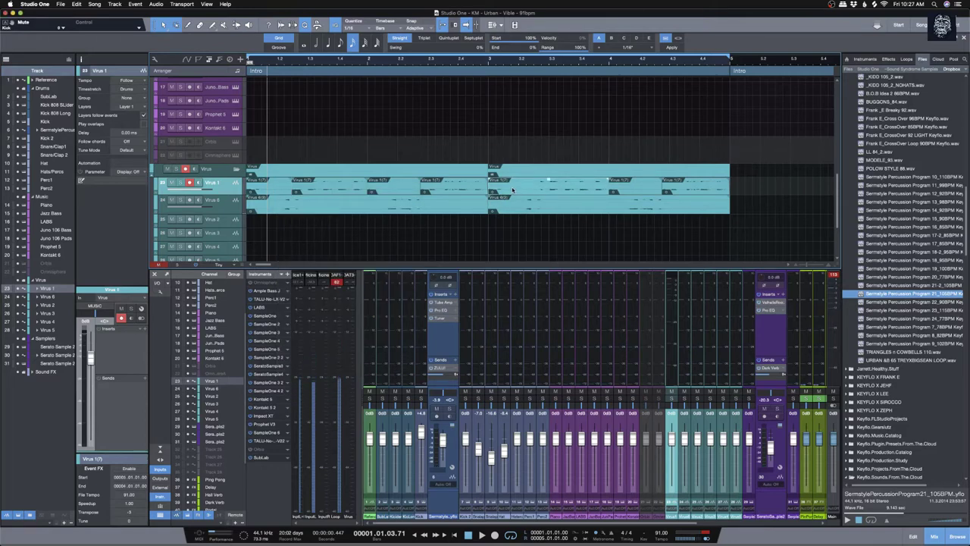
Step: Replace the Virus 1 events from bar 3 with a duplicate of the edited first two bars and play the loop
click(546, 190)
click(635, 187)
drag(511, 193, 247, 182)
key(d)
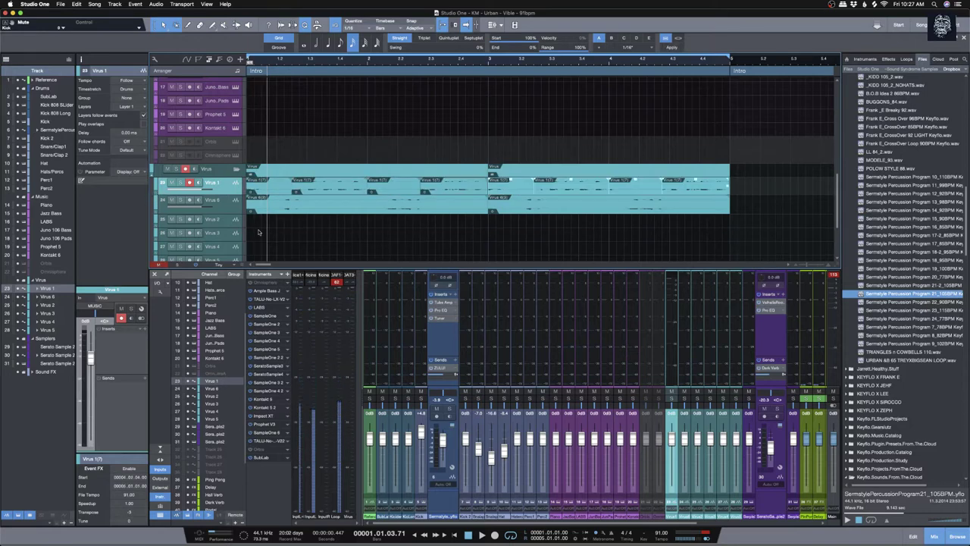
key(space)
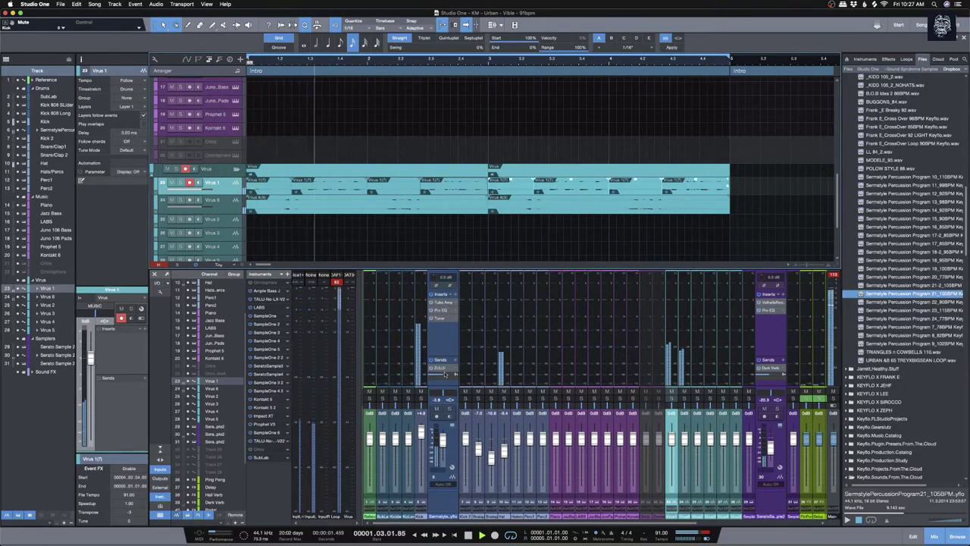
Step: Solo the Kick channel during playback, lower its fader to 0 dB and unsolo it
double_click(455, 451)
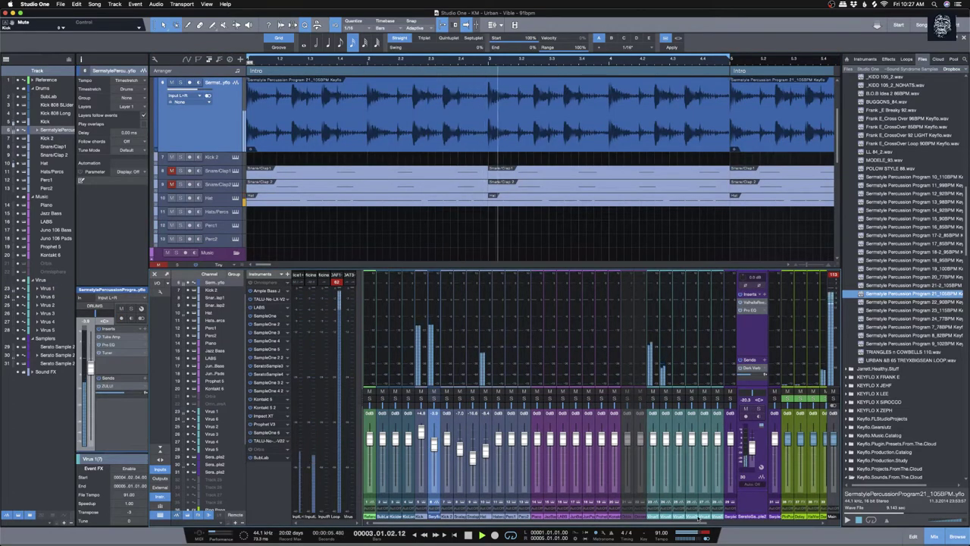
scroll(752, 447, right, 5)
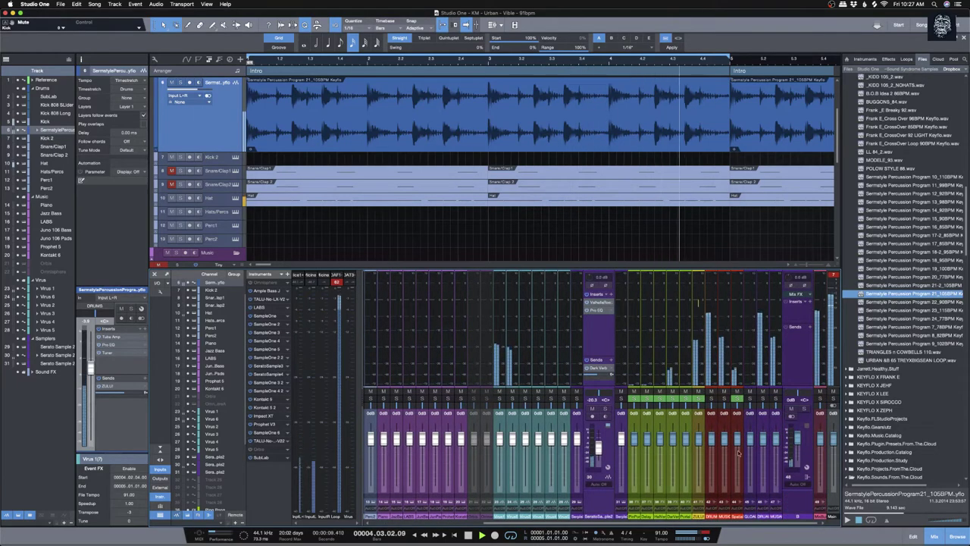
scroll(531, 454, left, 5)
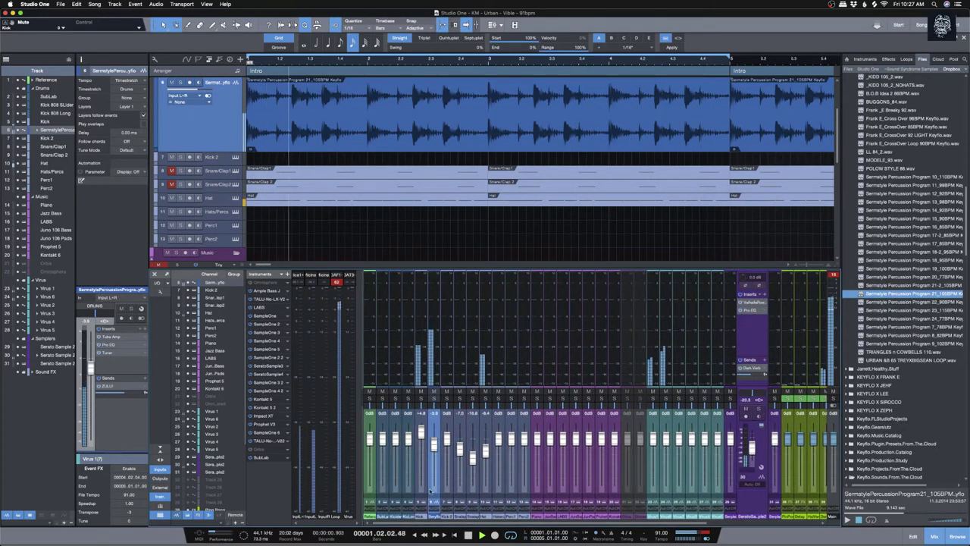
click(440, 423)
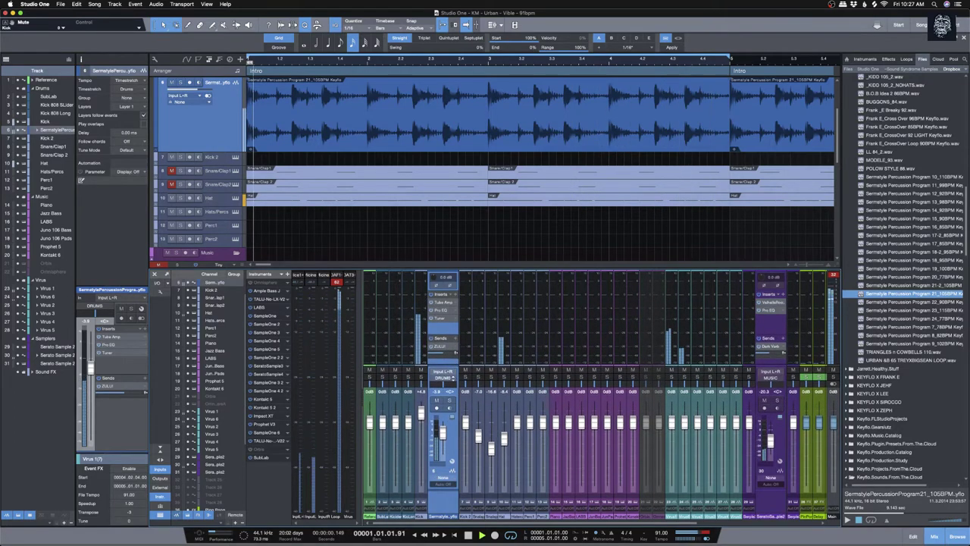
click(423, 398)
drag(424, 429, 424, 437)
click(423, 398)
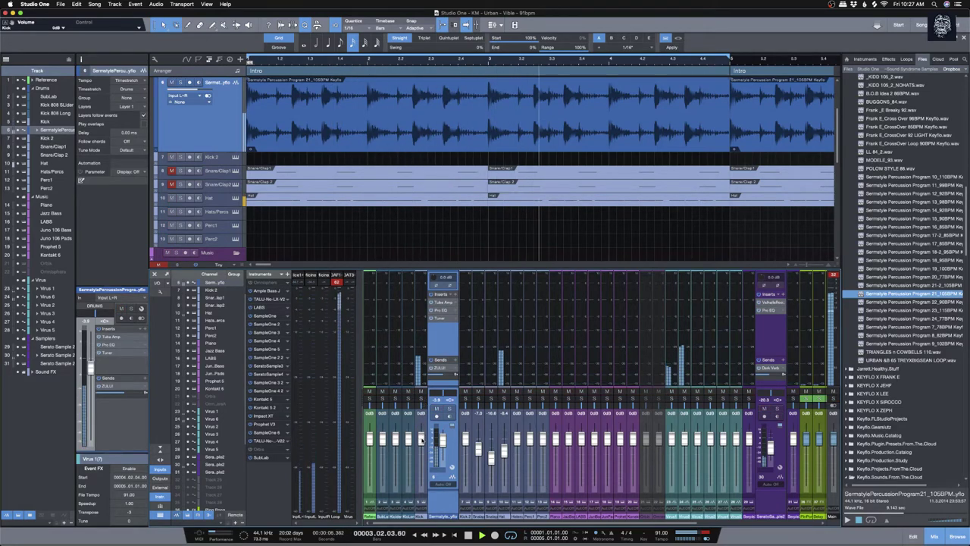
Step: Review the Pro EQ curve on the Sermstyle percussion channel during playback and close it
double_click(439, 433)
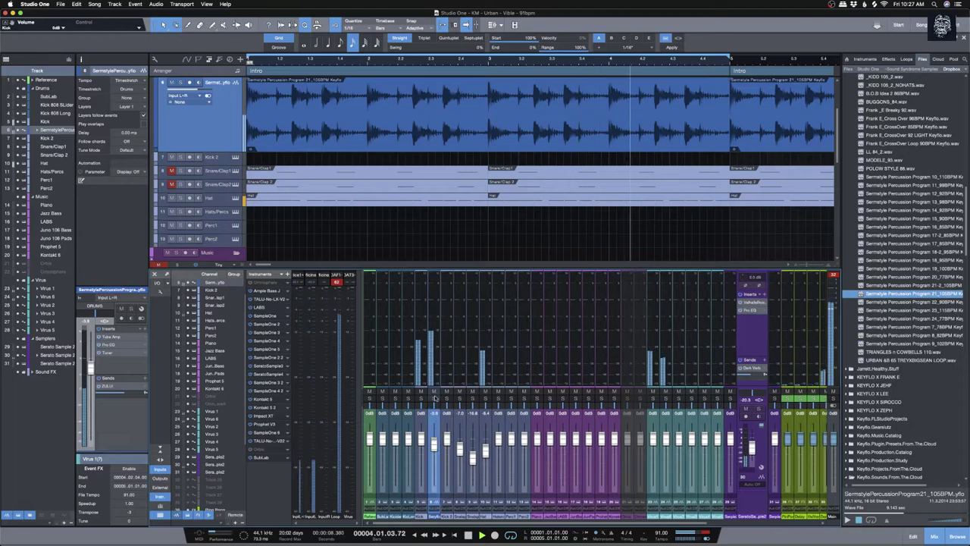
click(440, 432)
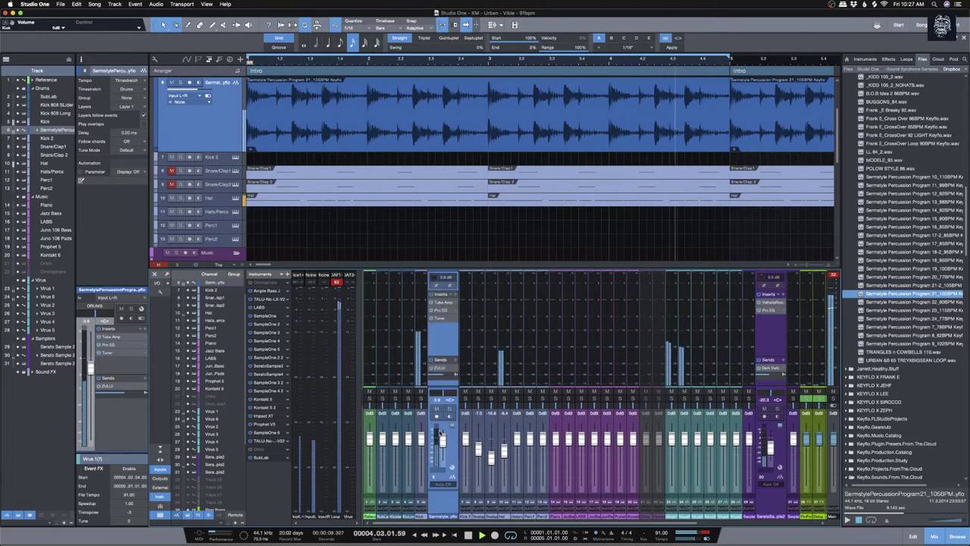
double_click(441, 310)
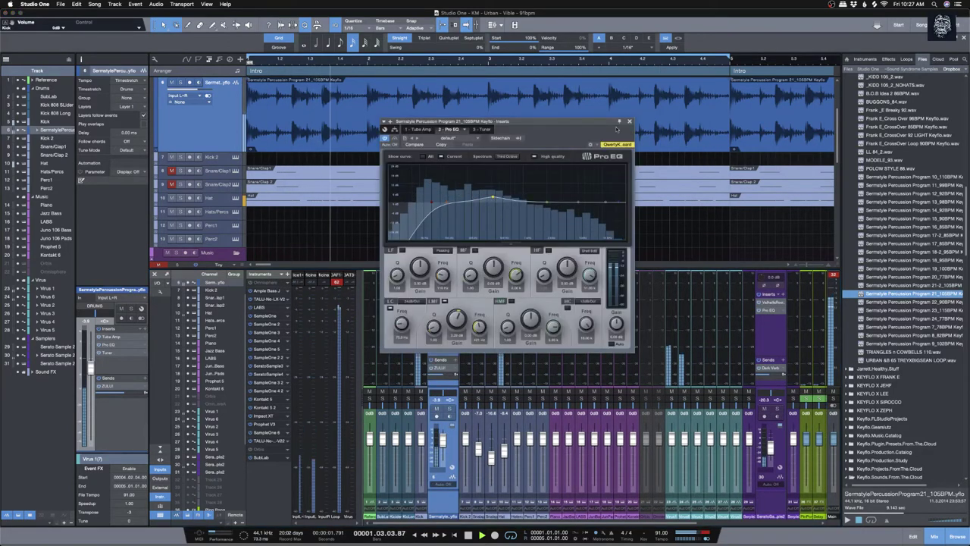
click(631, 121)
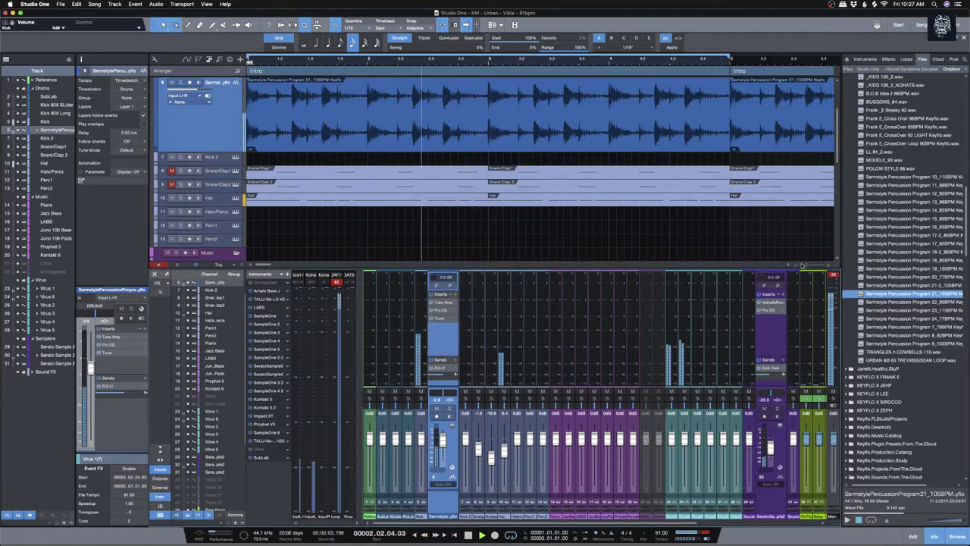
Step: Select all Sermstyle percussion events, add a very short fade-out at their ends and play from the start
drag(805, 265, 801, 265)
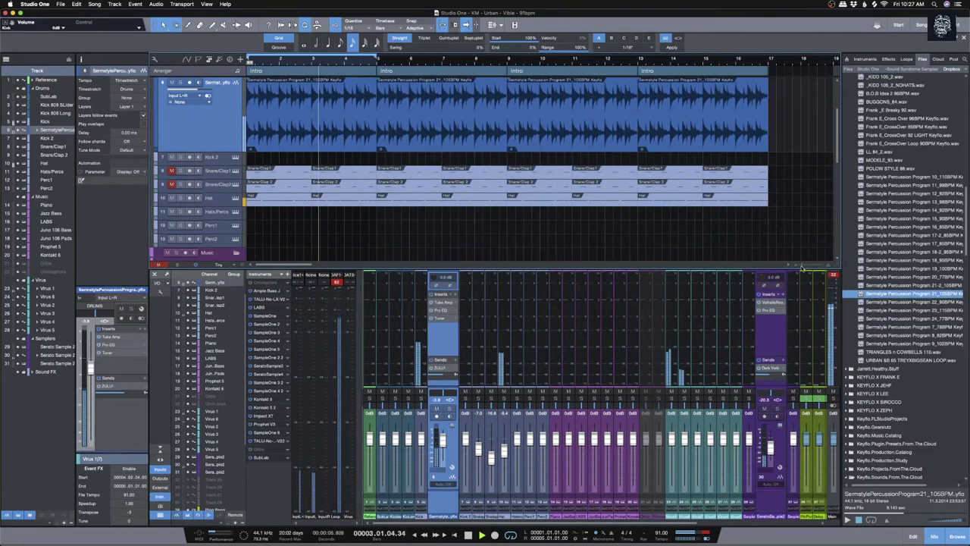
drag(796, 114, 247, 113)
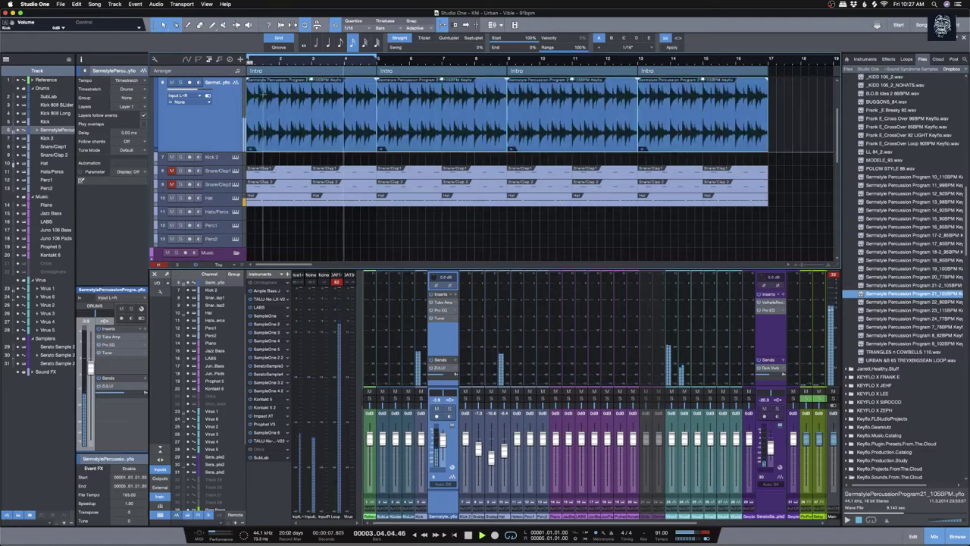
key(space)
drag(369, 64, 372, 92)
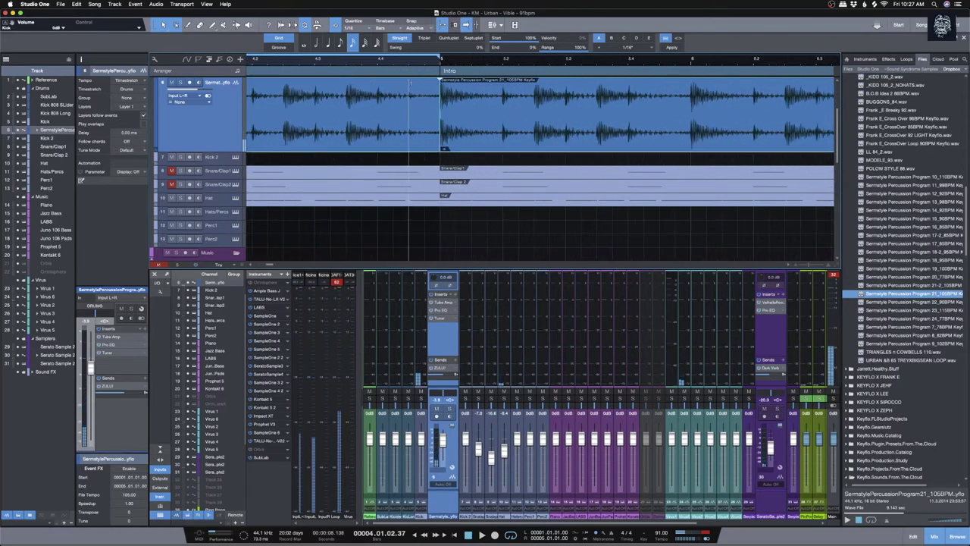
drag(439, 82, 437, 85)
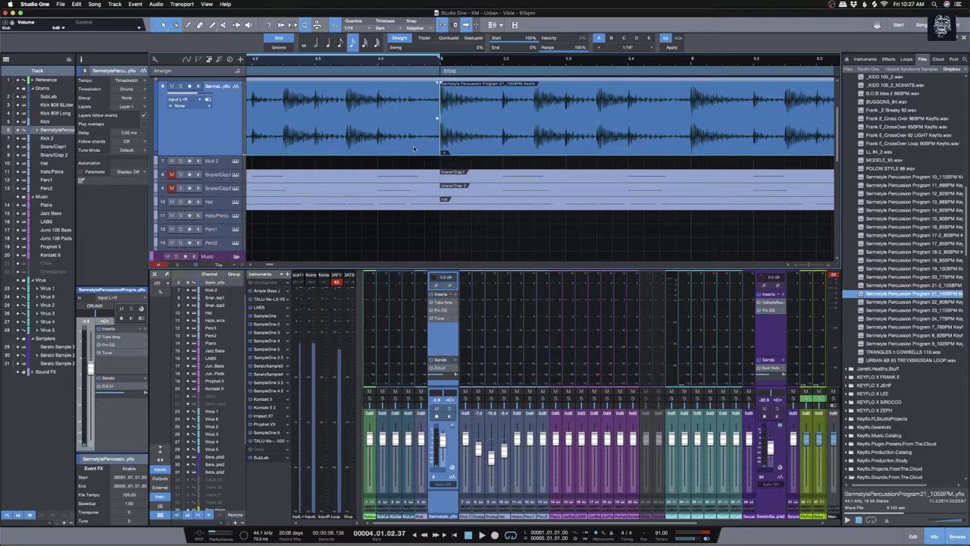
key(comma)
key(space)
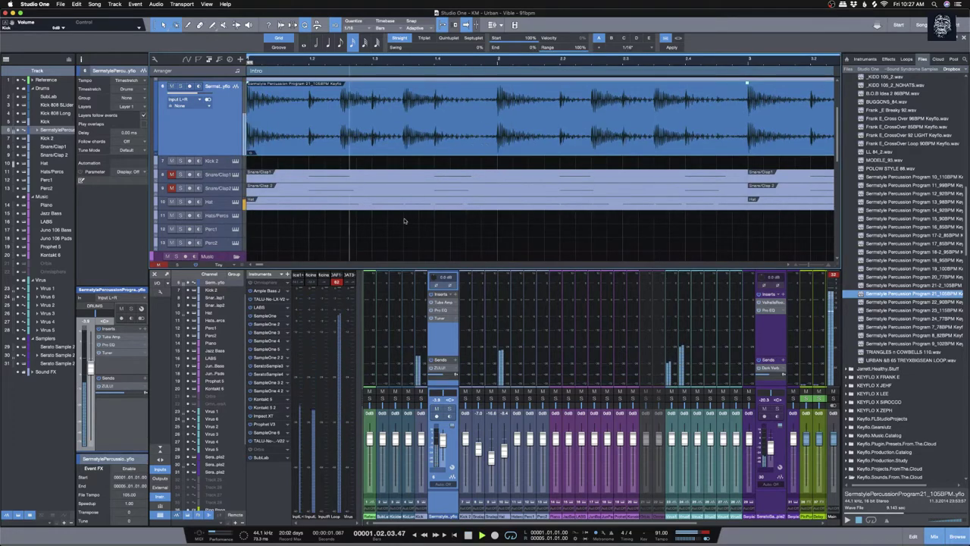
Step: Solo Virus 1 during playback and add RC-20 Retro Color as an insert on its channel
click(673, 401)
click(693, 295)
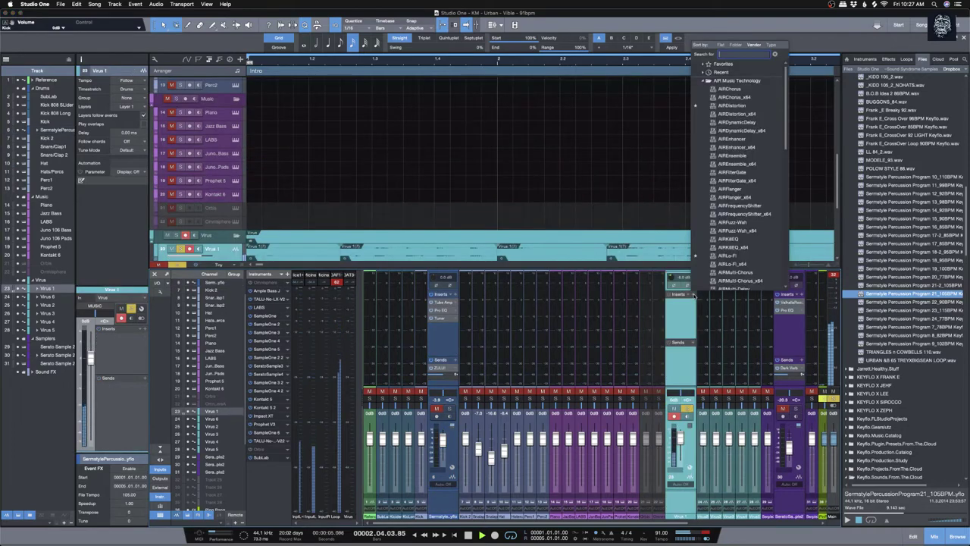
text(RC-)
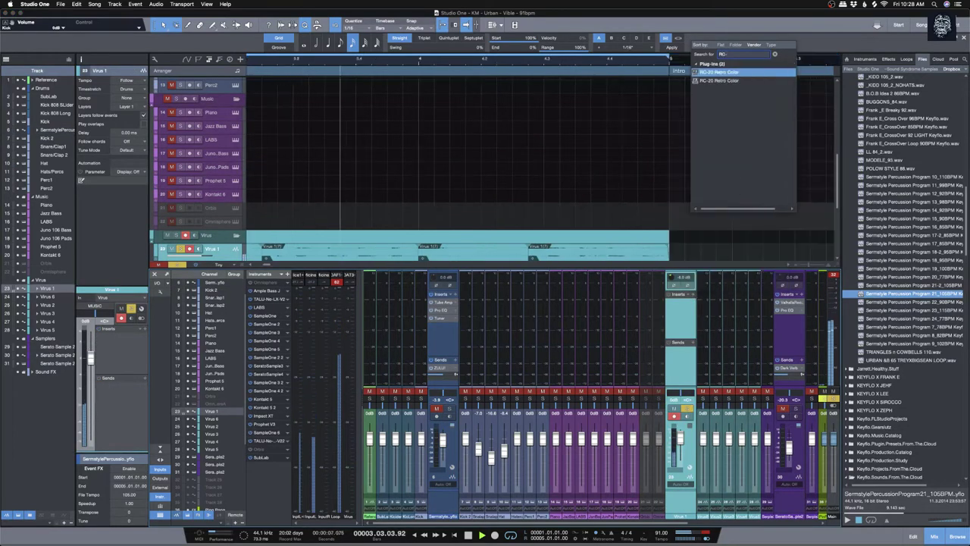
key(Down)
double_click(729, 73)
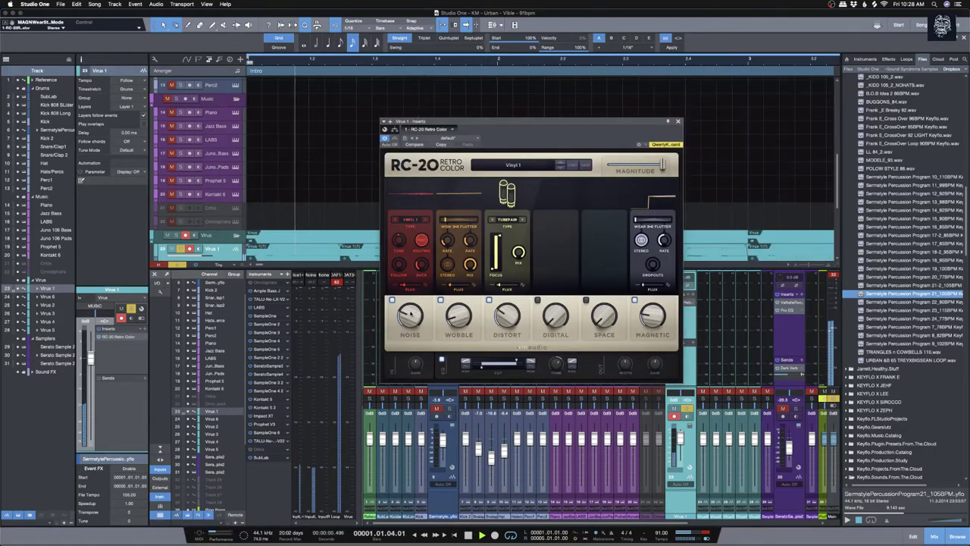
mouse_move(410, 326)
mouse_move(463, 302)
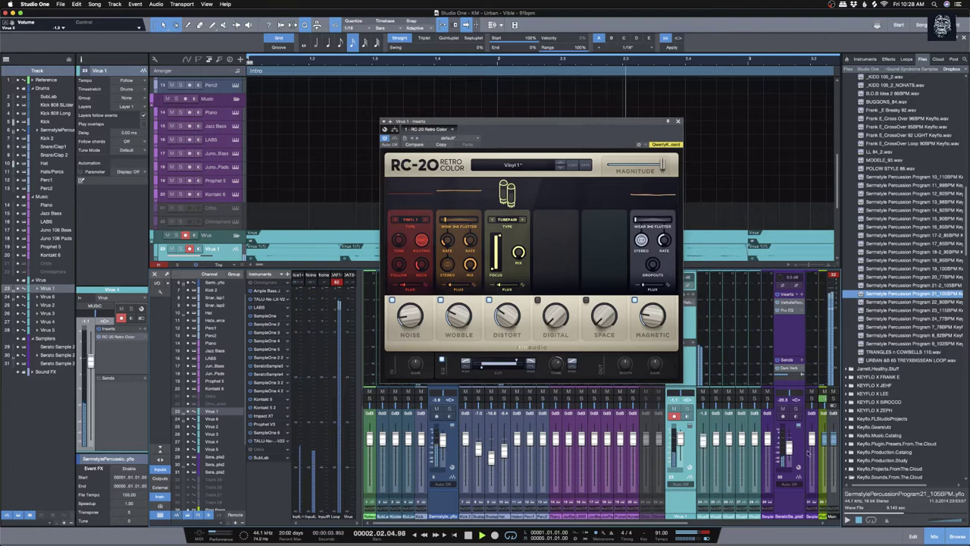
Step: Raise the Serato Sample 2 fader to about -18.9 dB and close the RC-20 Retro Color window
drag(790, 450, 790, 447)
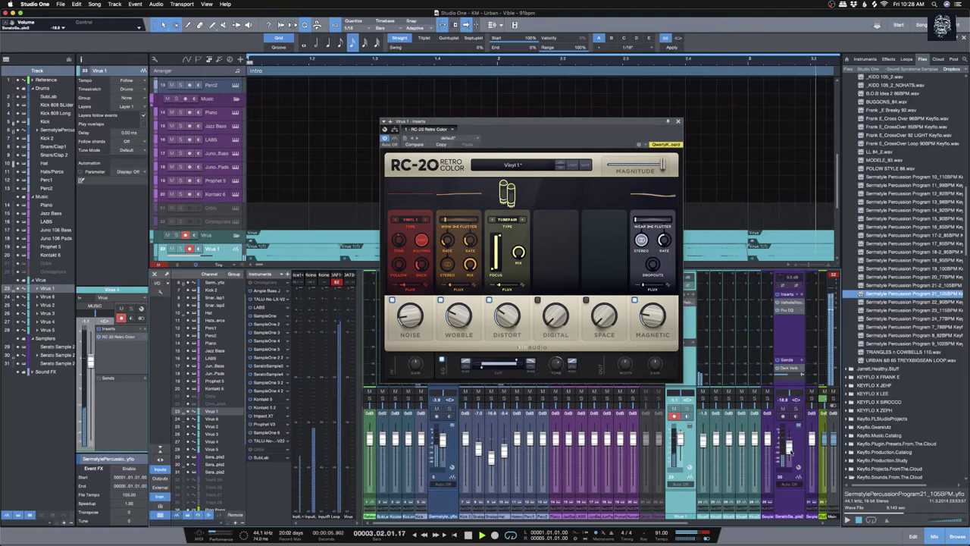
click(678, 121)
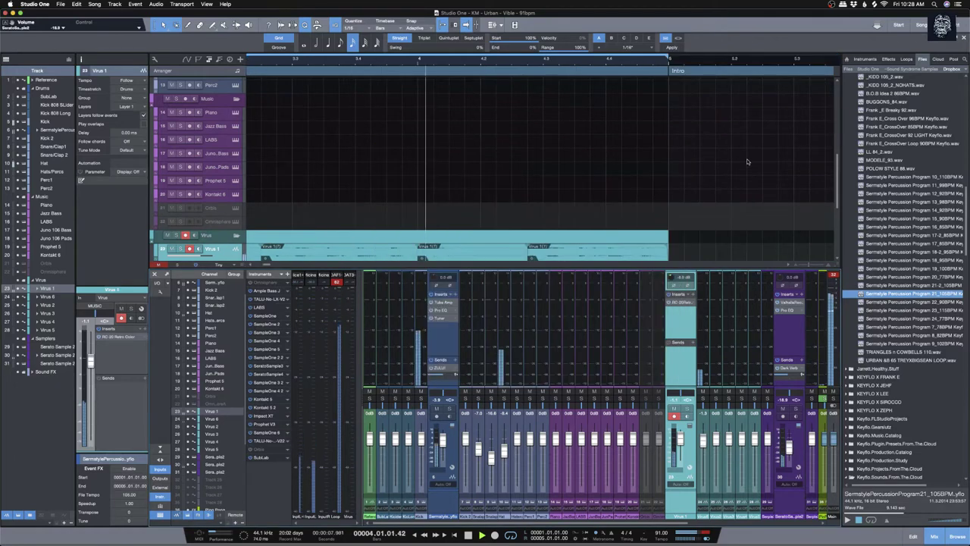
Step: Stop playback and delete the repeated events from bar 5 onward on all tracks
drag(809, 264, 804, 265)
scroll(422, 188, down, 4)
scroll(423, 187, down, 3)
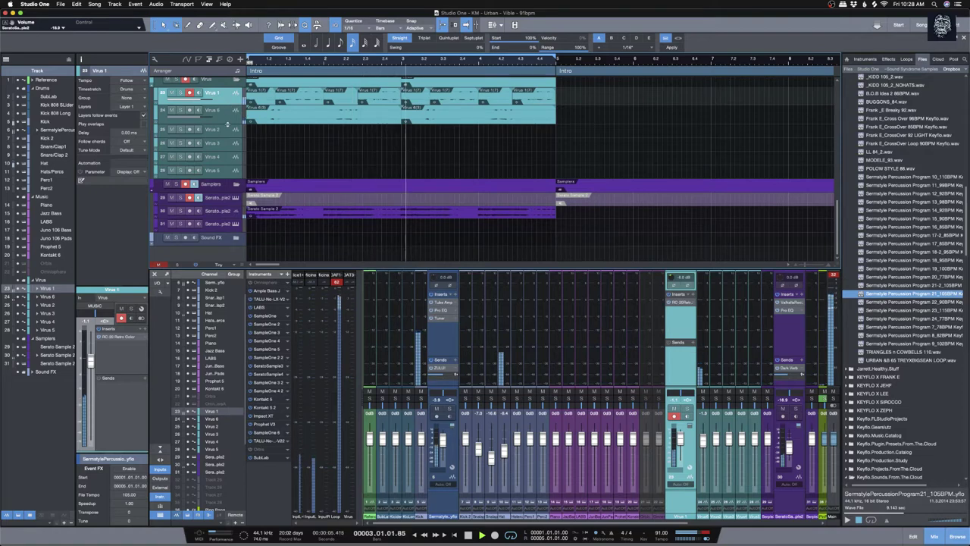
click(339, 194)
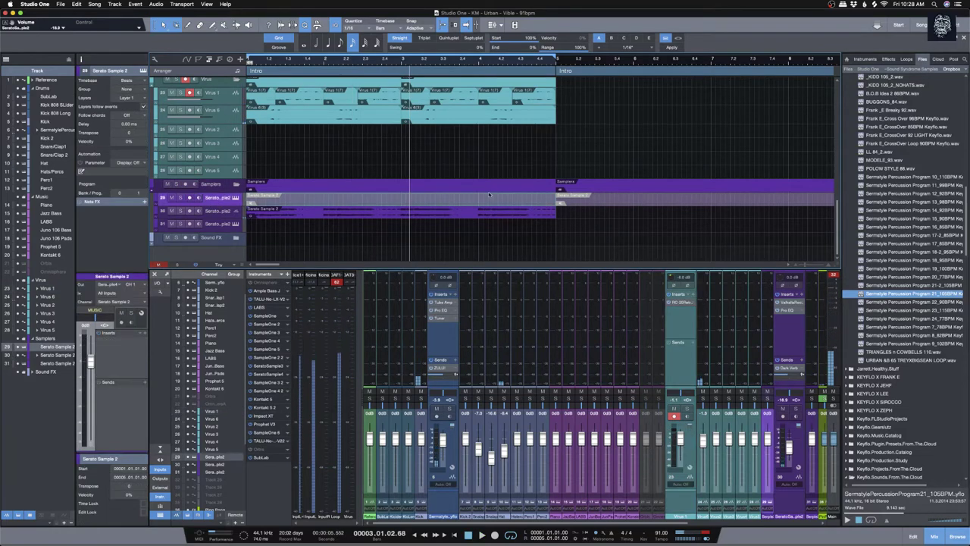
drag(805, 265, 800, 265)
drag(580, 234, 310, 7)
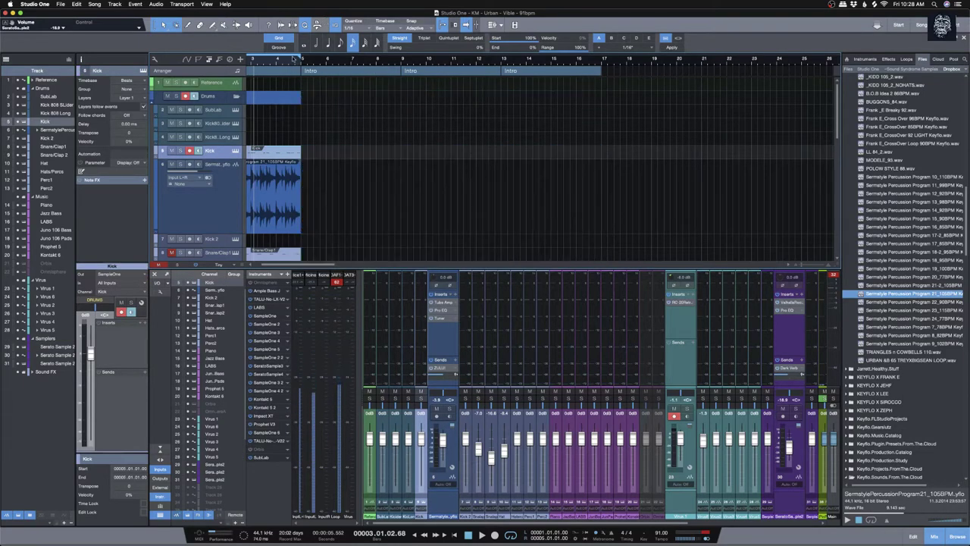
Step: Delete the three extra Intro sections from bar 5 onward in the arranger and play the remaining four bars
click(341, 73)
key(Delete)
key(Delete)
key(Delete)
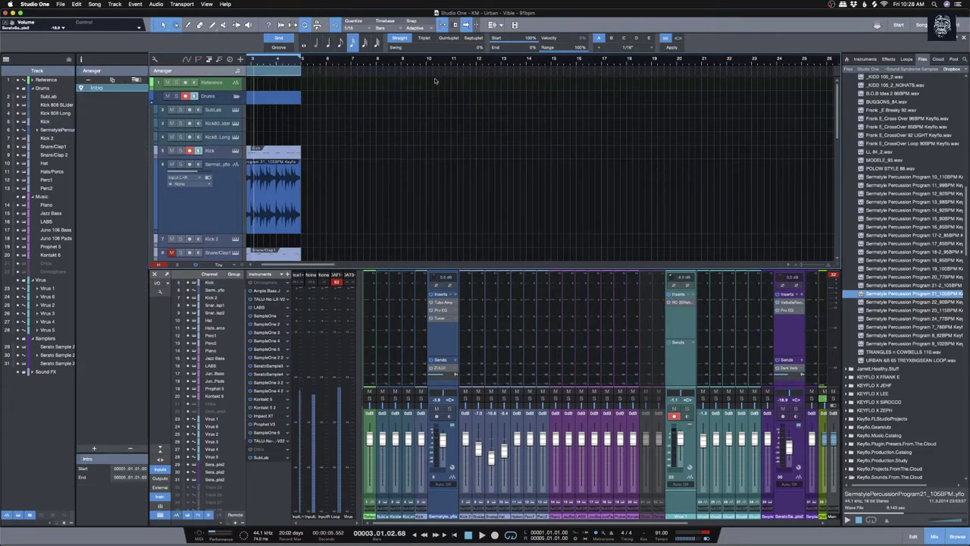
key(space)
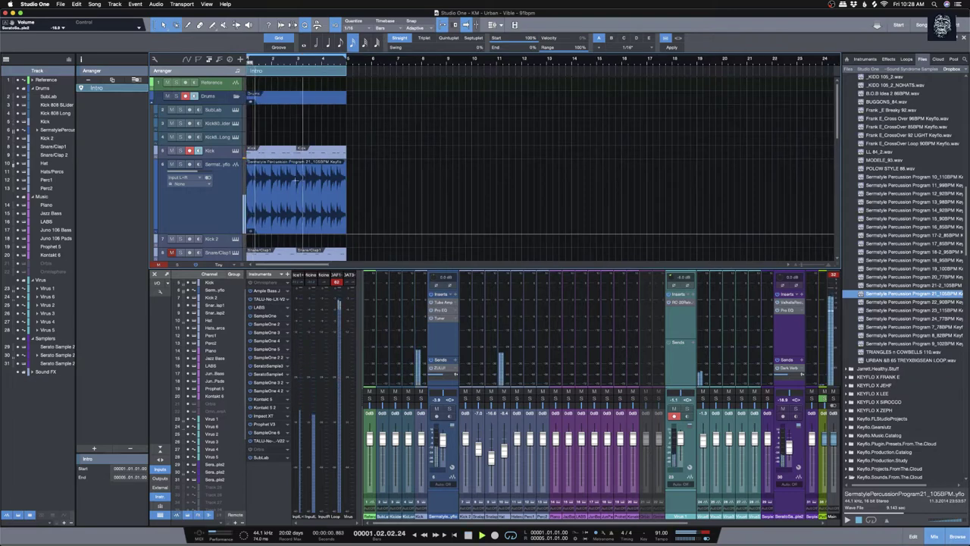
Step: Delete both Kick parts from the Kick track and resume playback
key(space)
click(272, 152)
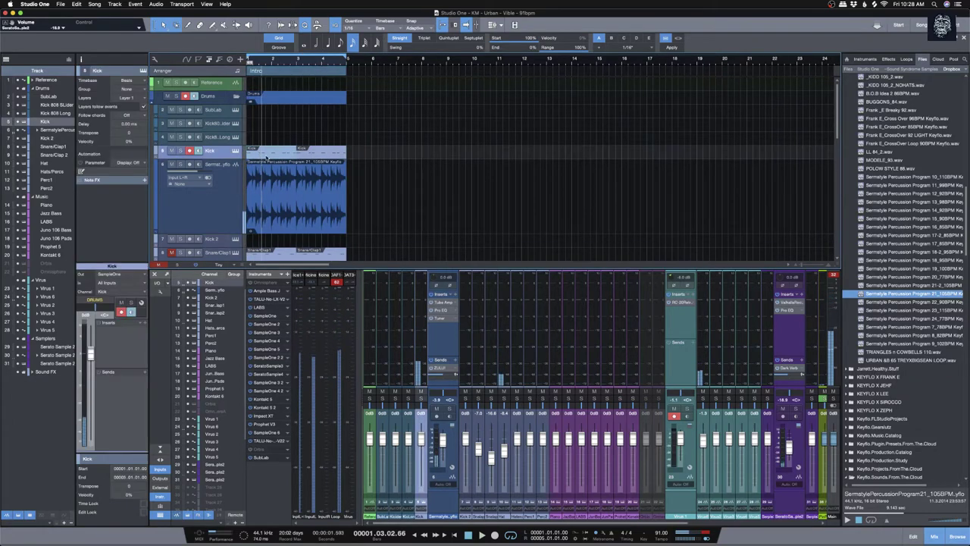
key(Delete)
key(Delete)
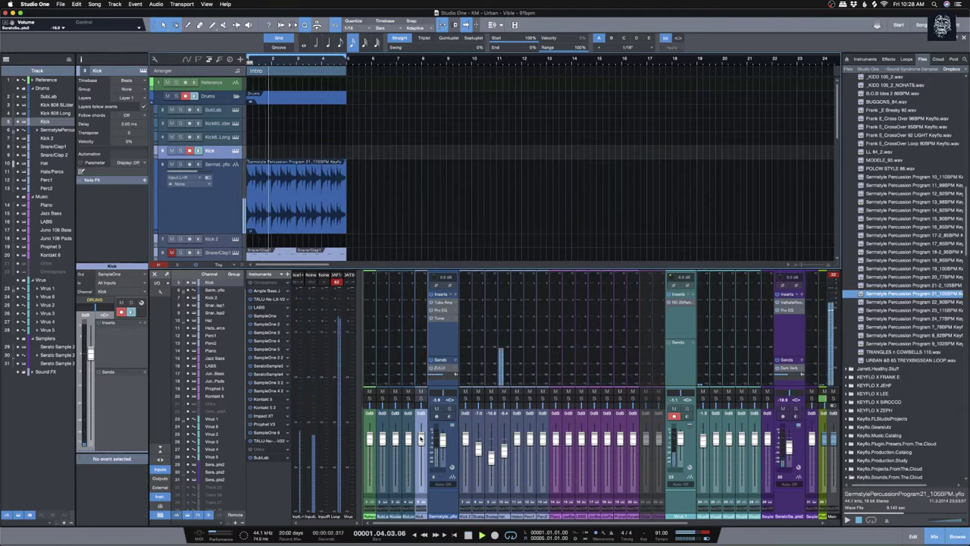
Step: Audition the LL 84_2 and 70-140bpm-1-23-14-Mean loops in the Loops folder, stopping song playback
key(Down)
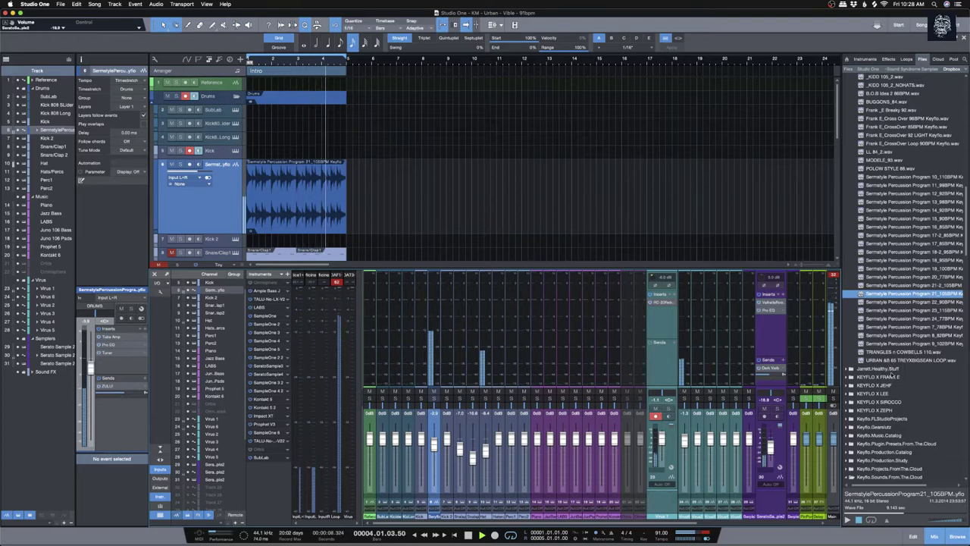
scroll(896, 369, down, 3)
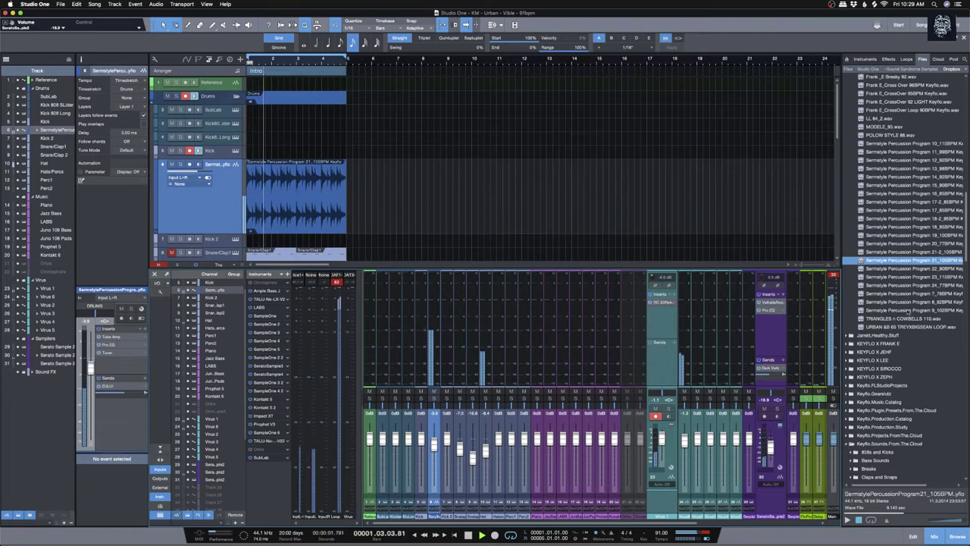
scroll(910, 318, up, 5)
scroll(908, 316, up, 5)
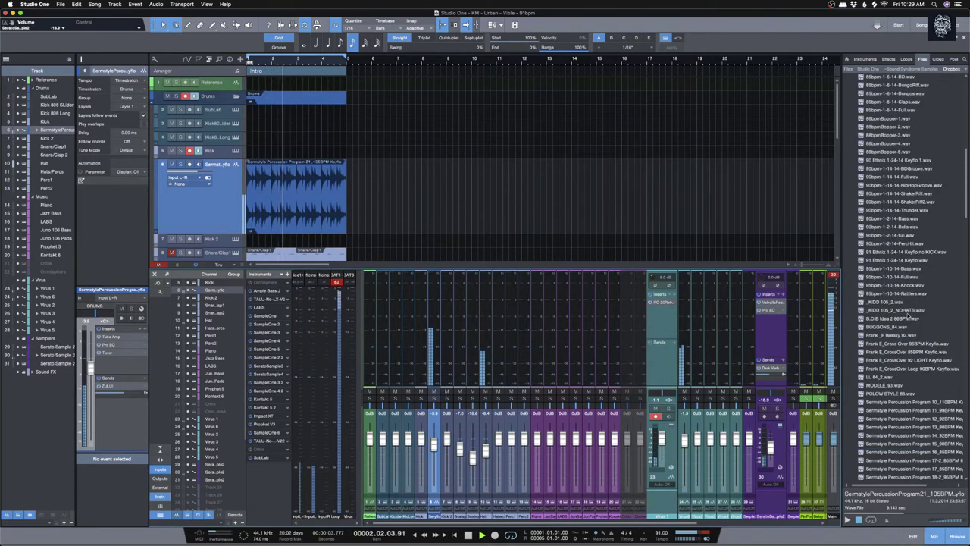
click(877, 376)
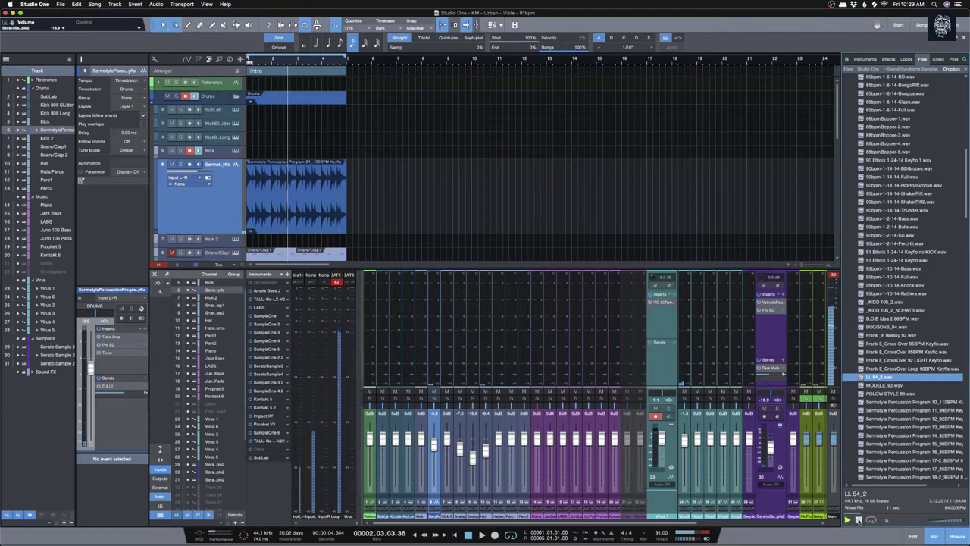
scroll(887, 341, up, 15)
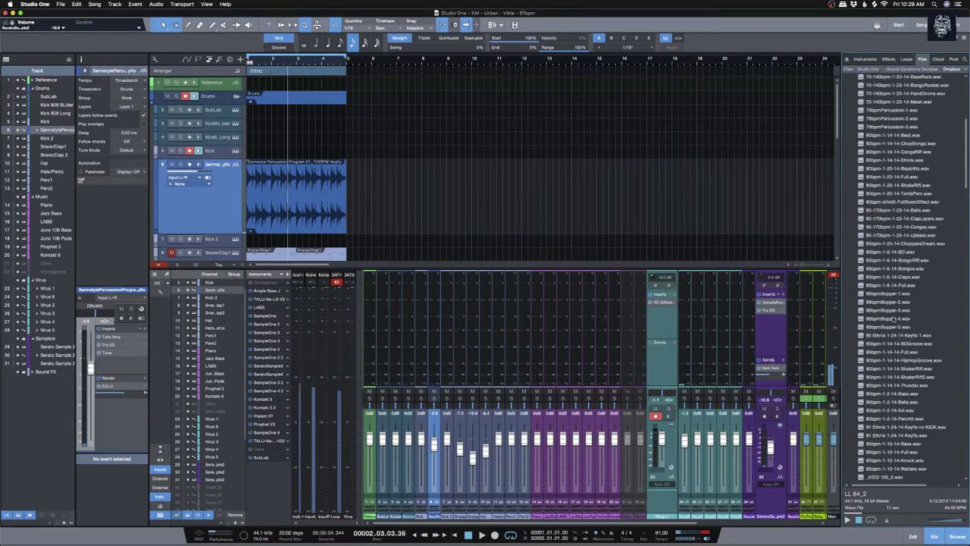
scroll(893, 319, up, 7)
click(893, 286)
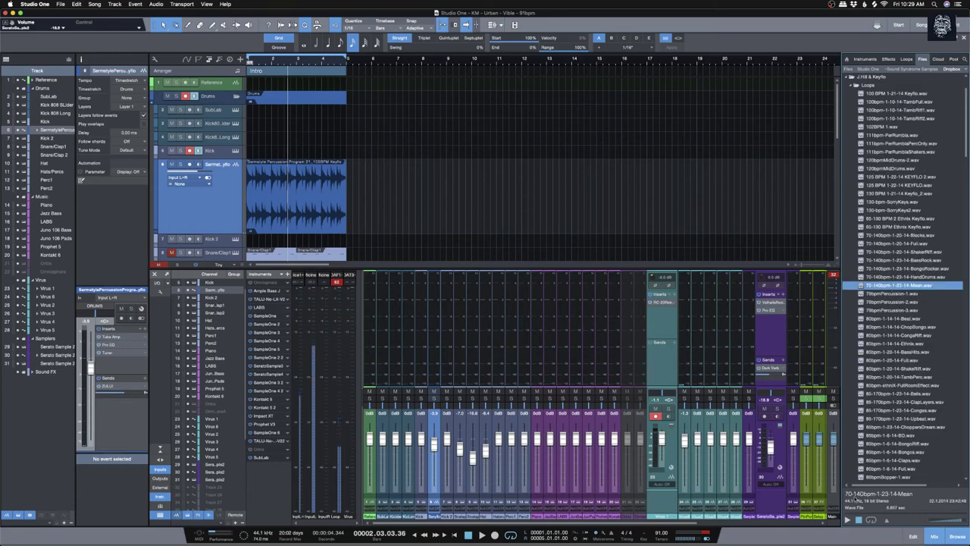
click(848, 520)
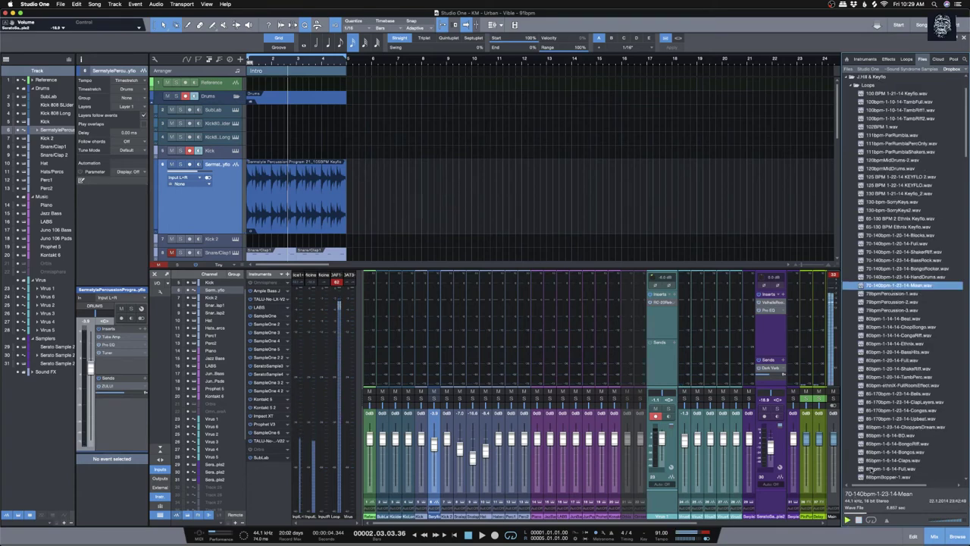
Step: Audition the 120bpmMidDrums-2 and 120bpmMidDrums loops
key(Up)
scroll(907, 184, up, 1)
click(906, 179)
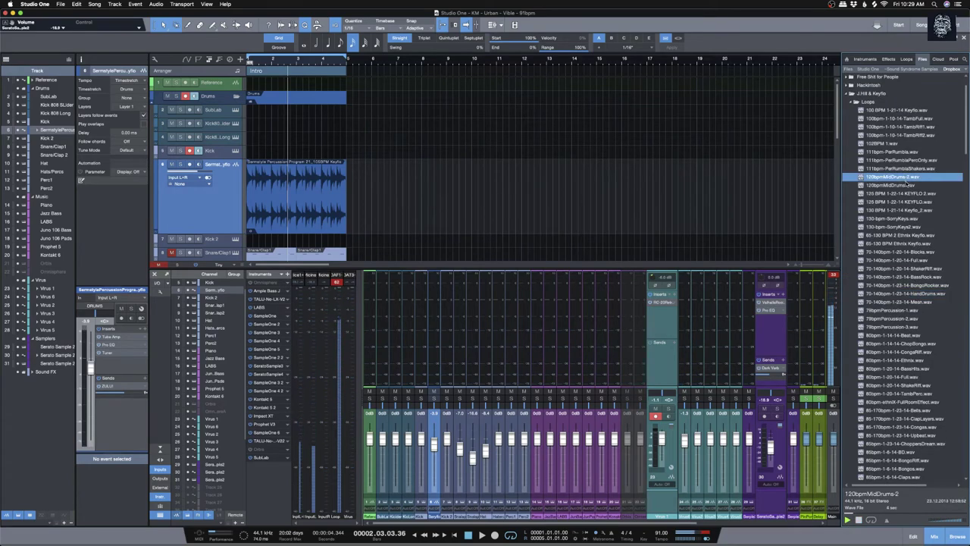
click(907, 185)
Step: Audition further loops, including 90 Ethnix 1-24-14 Keyflo 1, _KIDD 105_2 and MODELE_93
scroll(906, 190, down, 5)
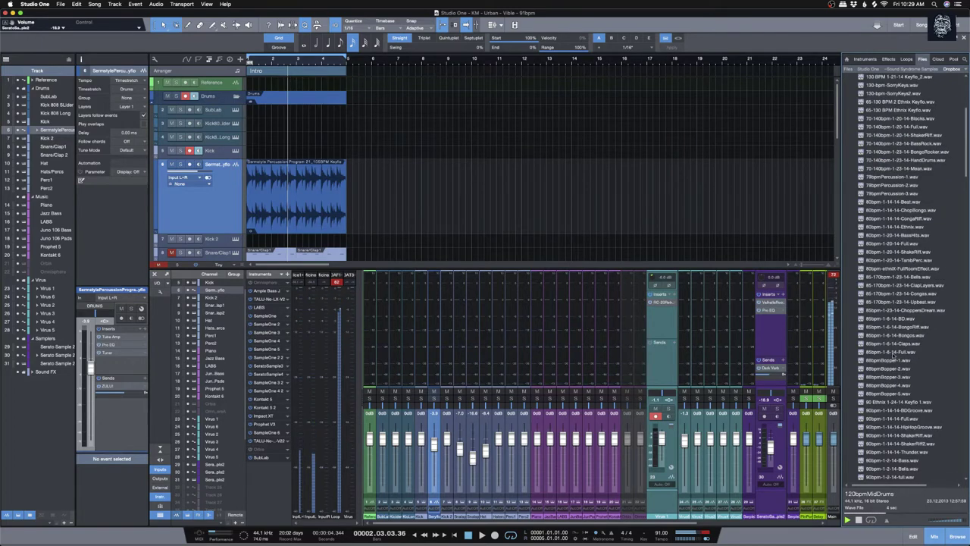
scroll(889, 384, down, 3)
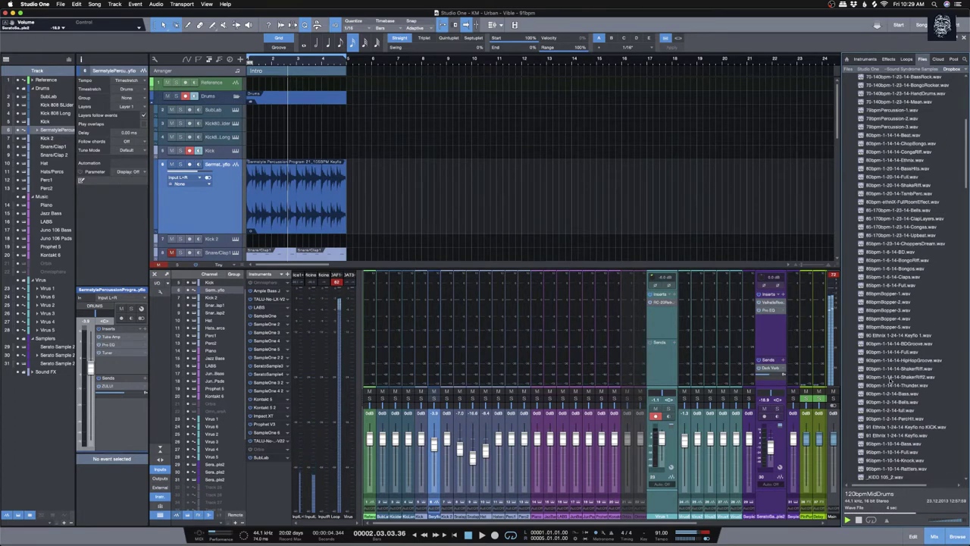
click(906, 336)
scroll(905, 348, down, 3)
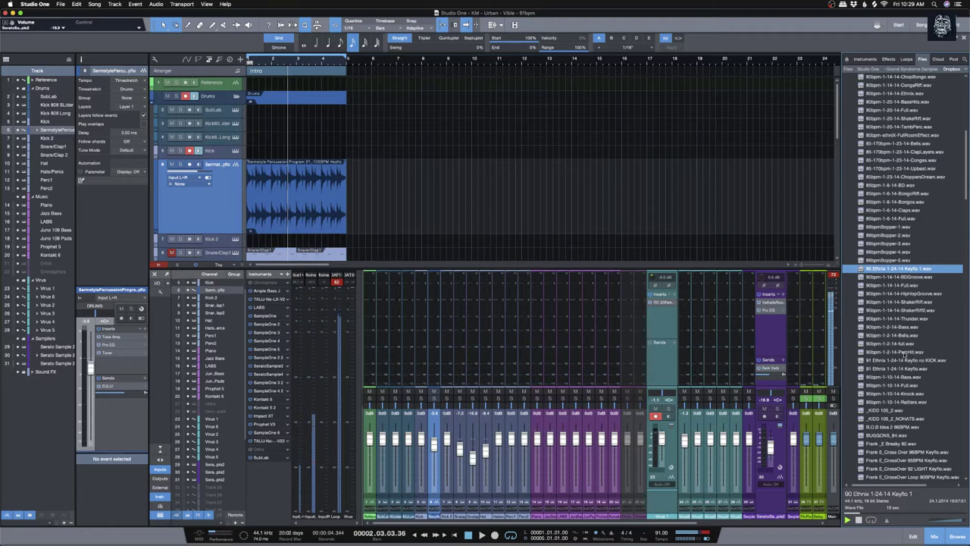
click(890, 410)
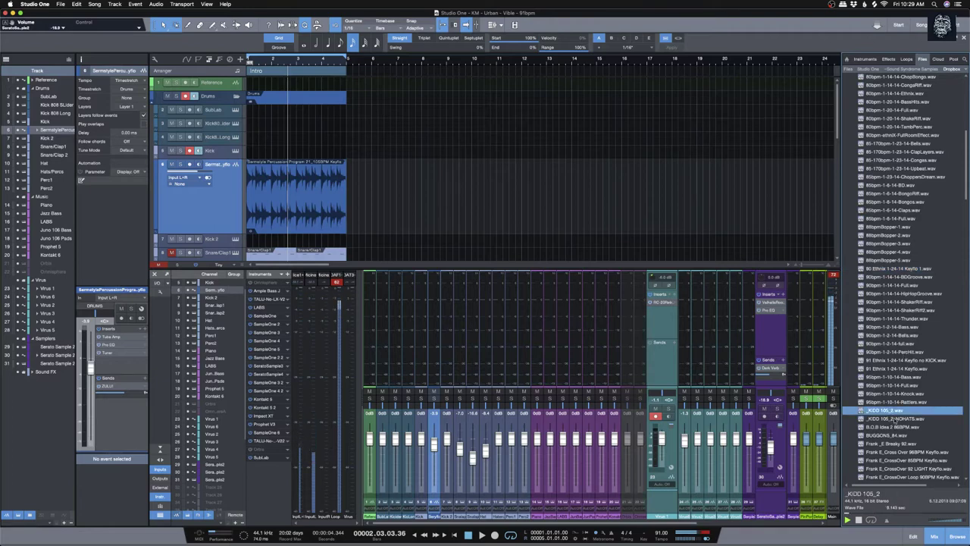
scroll(895, 436, down, 3)
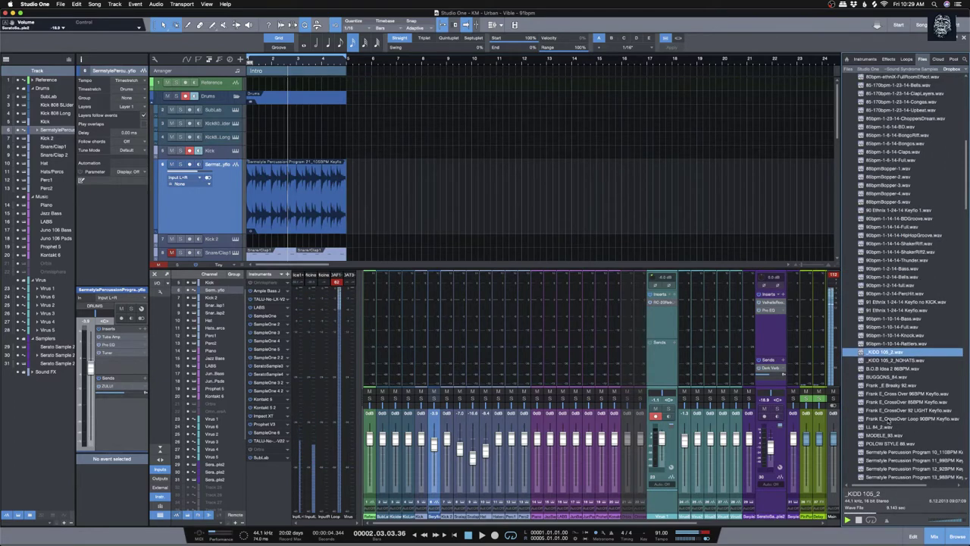
click(891, 427)
scroll(895, 437, down, 1)
click(895, 436)
click(893, 427)
scroll(895, 431, down, 10)
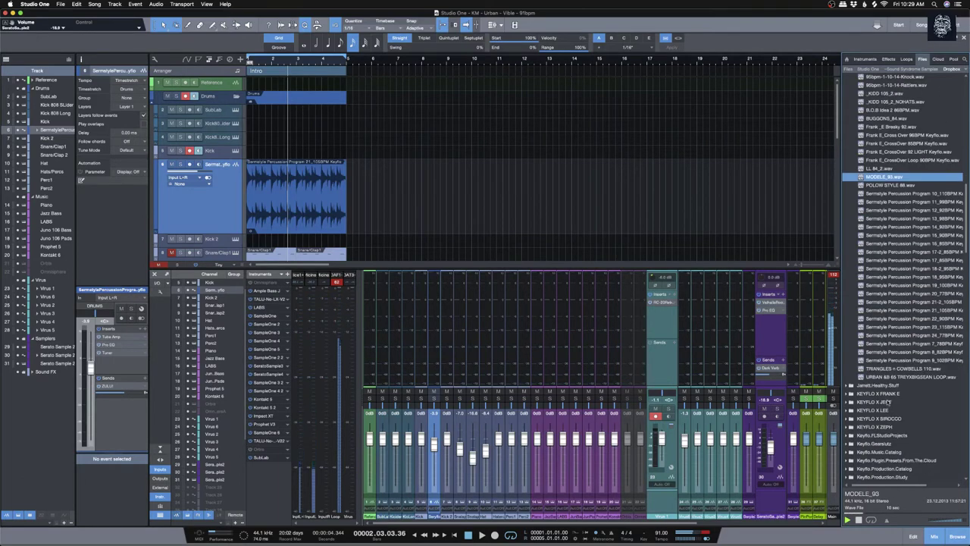
Step: Open the Kicks folder of Sounds in HD 3 within Keyflo.Sounds.FromTheCloud
scroll(887, 379, down, 6)
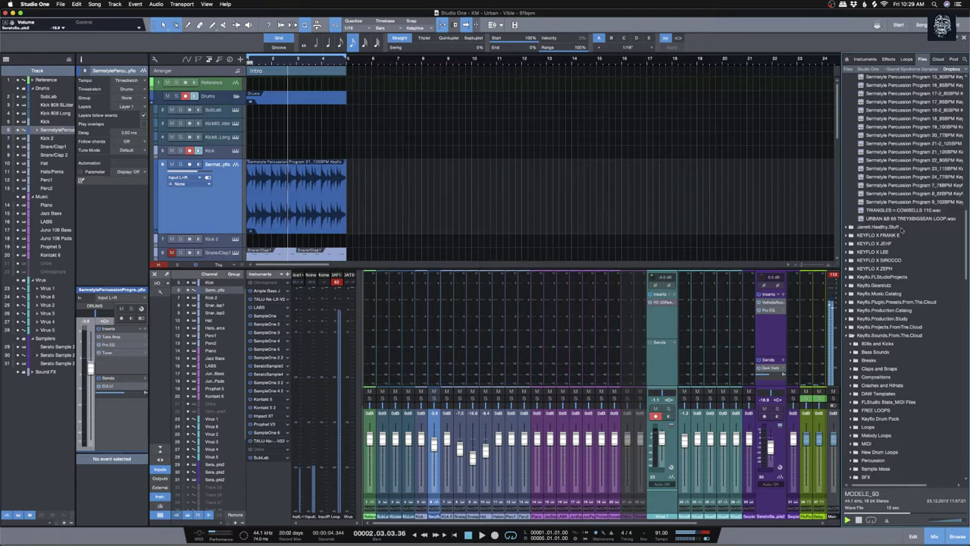
click(872, 410)
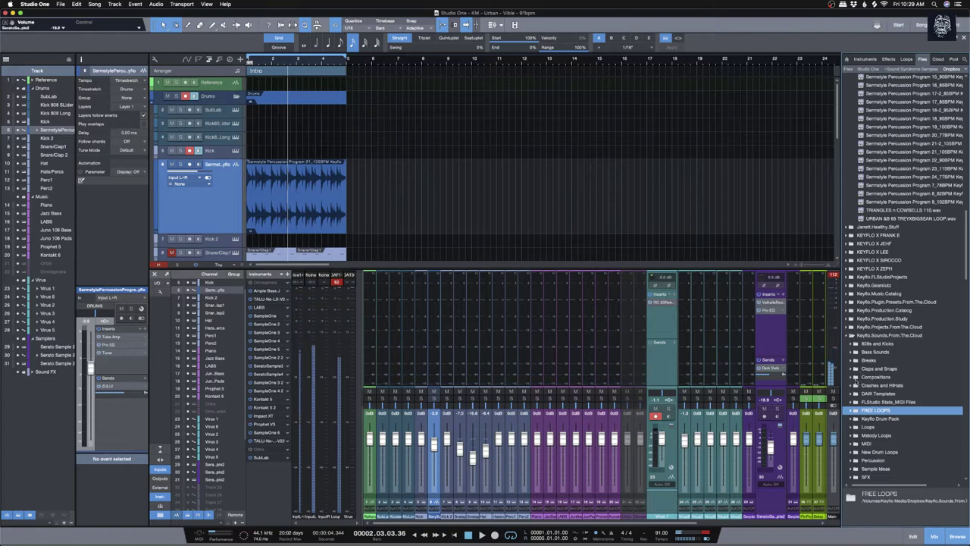
click(856, 377)
click(854, 377)
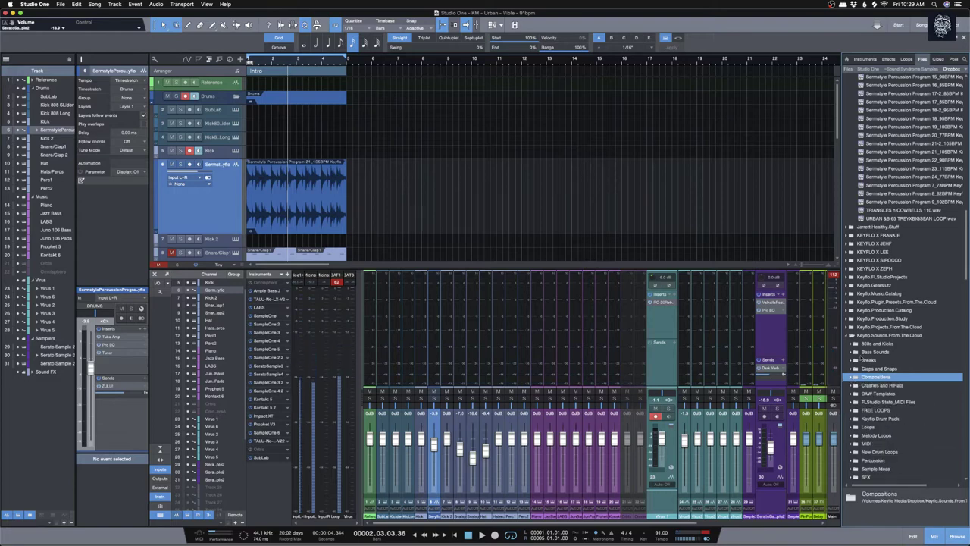
scroll(872, 369, down, 5)
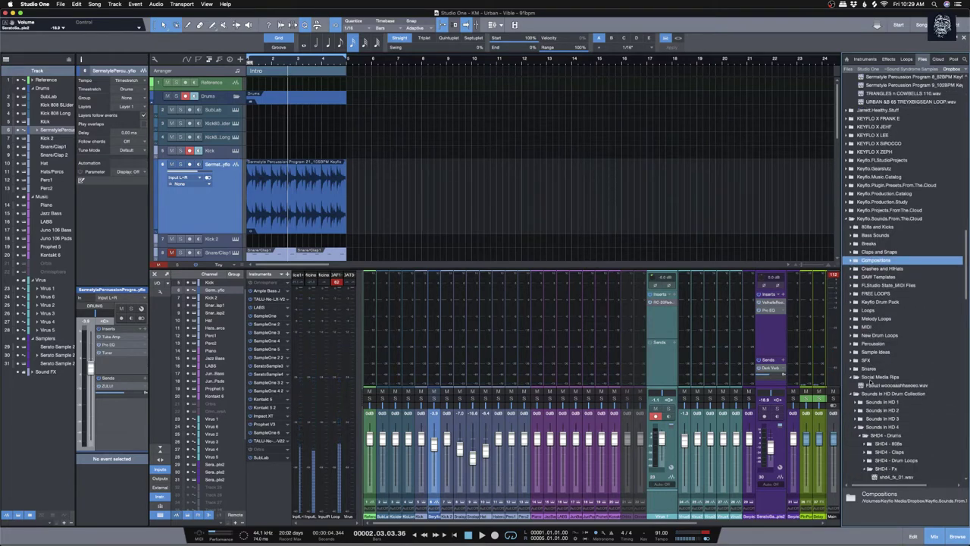
scroll(868, 409, down, 3)
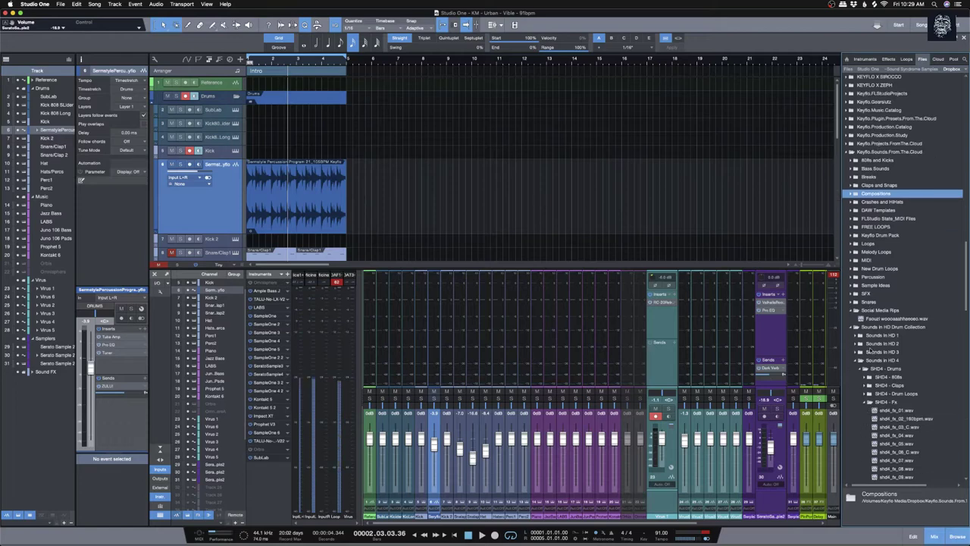
click(857, 352)
click(861, 378)
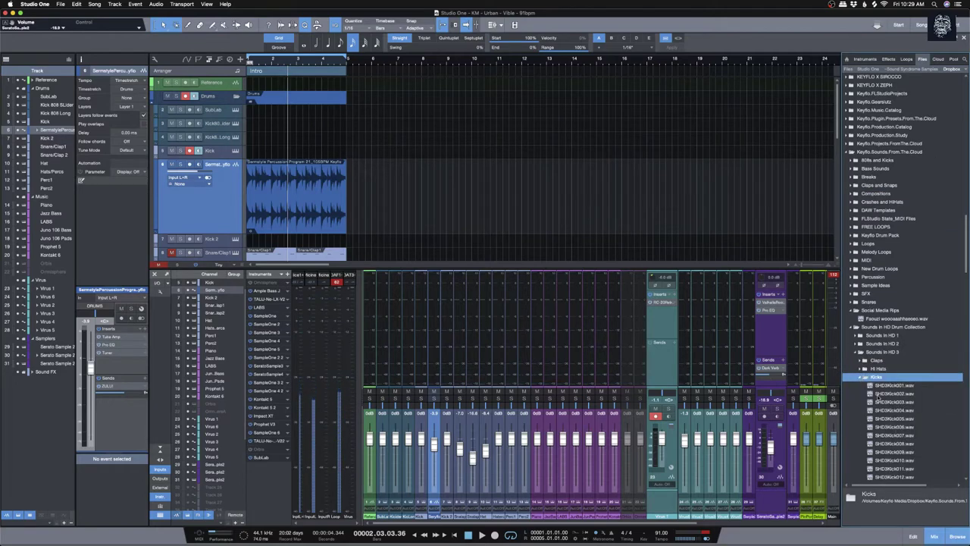
Step: Compare SHD3Kick002 with the neighbouring kick sample in the Kicks folder
click(868, 394)
key(Down)
key(Up)
key(Down)
key(Up)
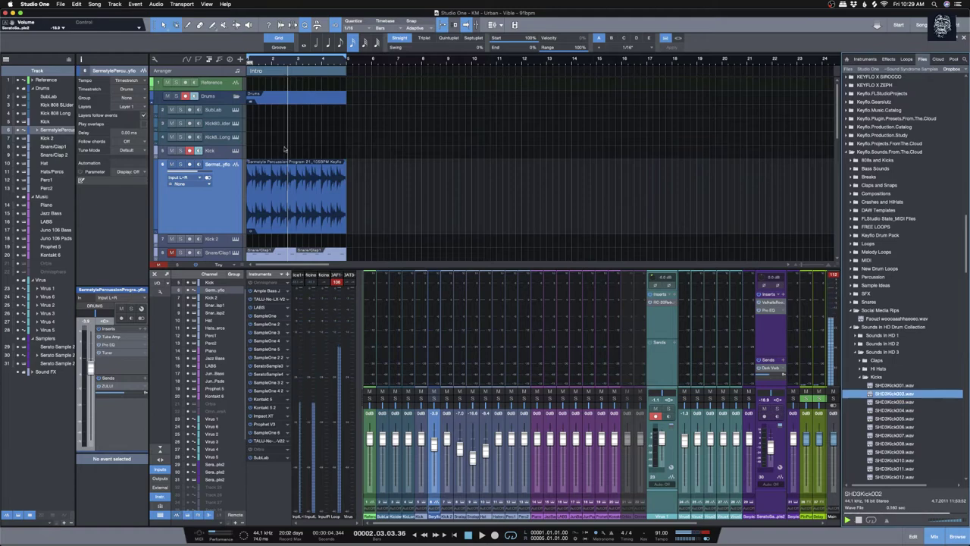
Step: Load SHD3Kick002 into the Kick track's SampleOne, set its trigger mode to One Shot and play a test note
click(236, 151)
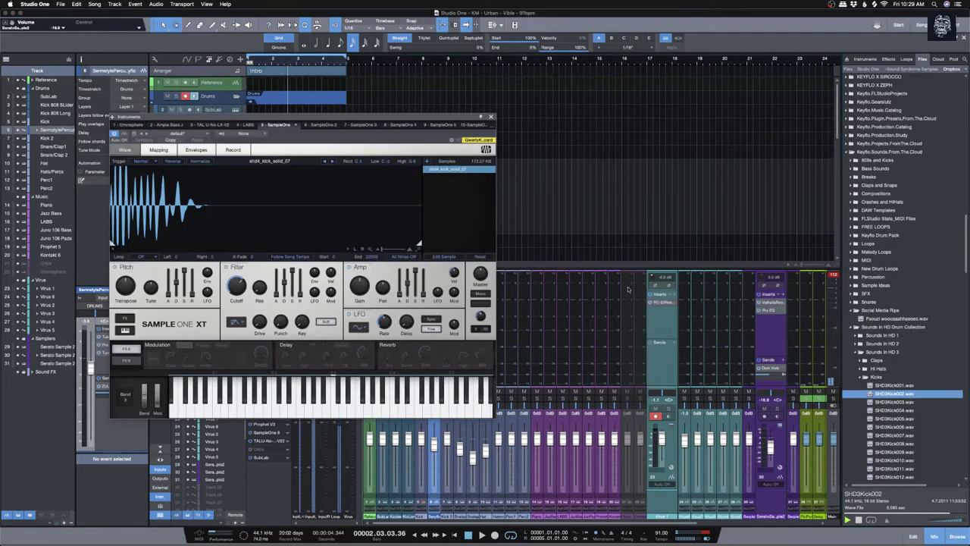
drag(883, 394, 307, 203)
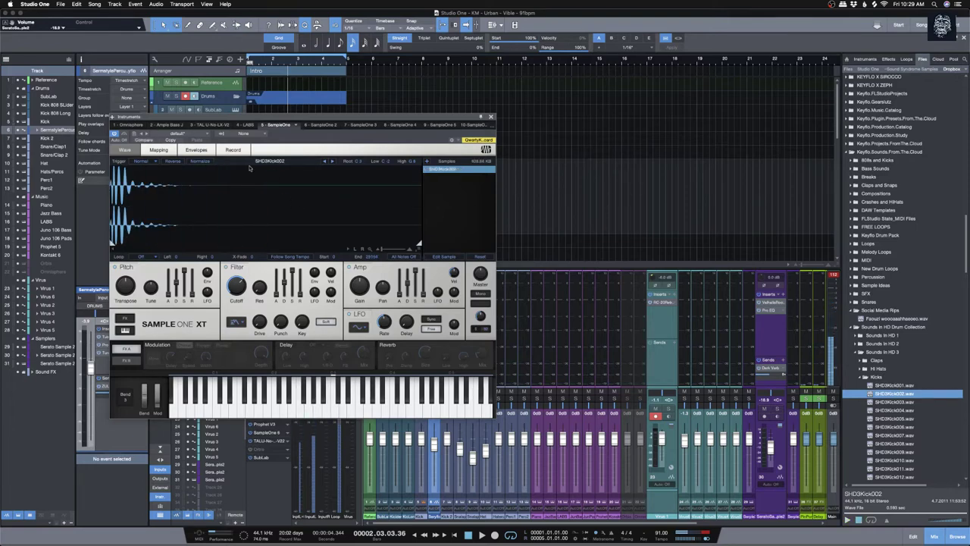
click(155, 164)
click(147, 175)
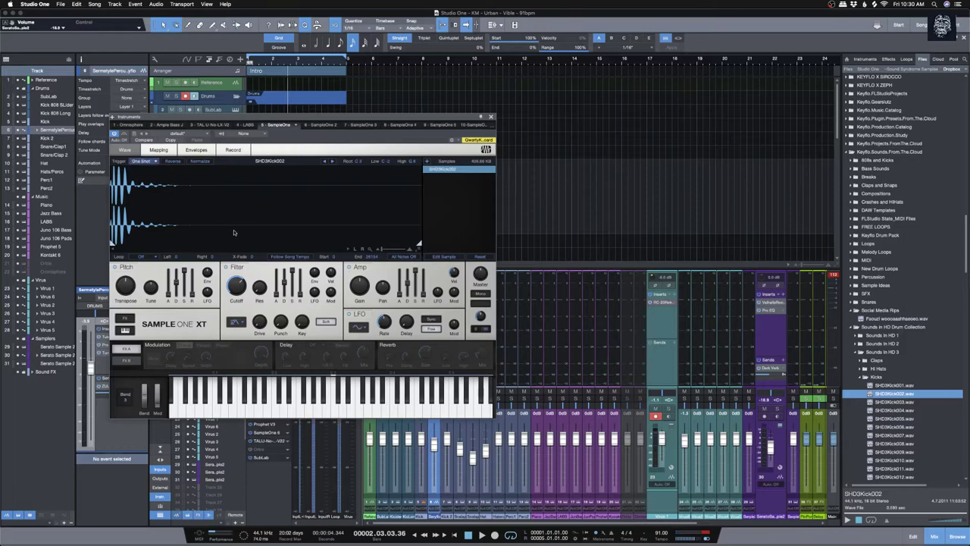
key(a)
Step: Audition SHD3Kick002, SHD3Kick003 and SHD3Kick004 against one another in the browser
click(883, 401)
key(Up)
click(847, 520)
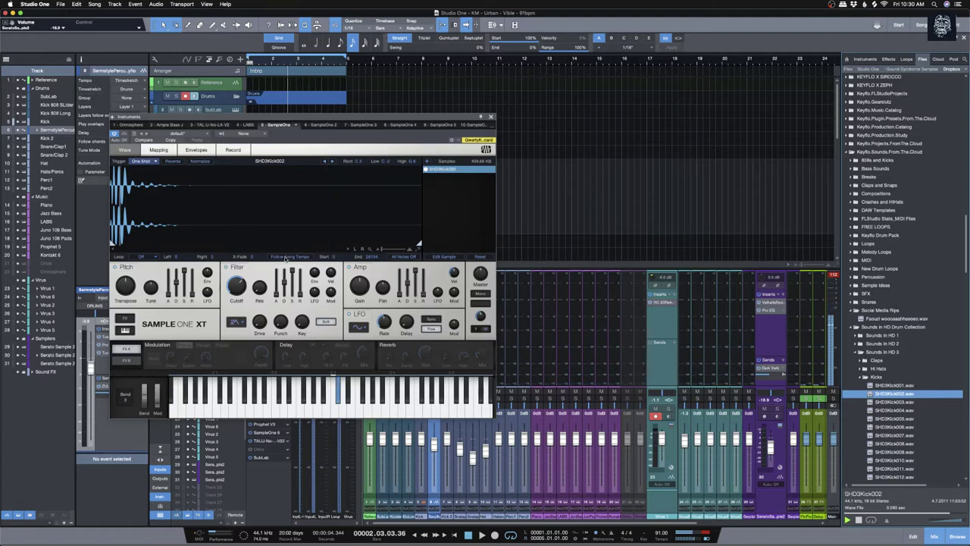
click(886, 410)
click(890, 393)
click(892, 402)
click(892, 395)
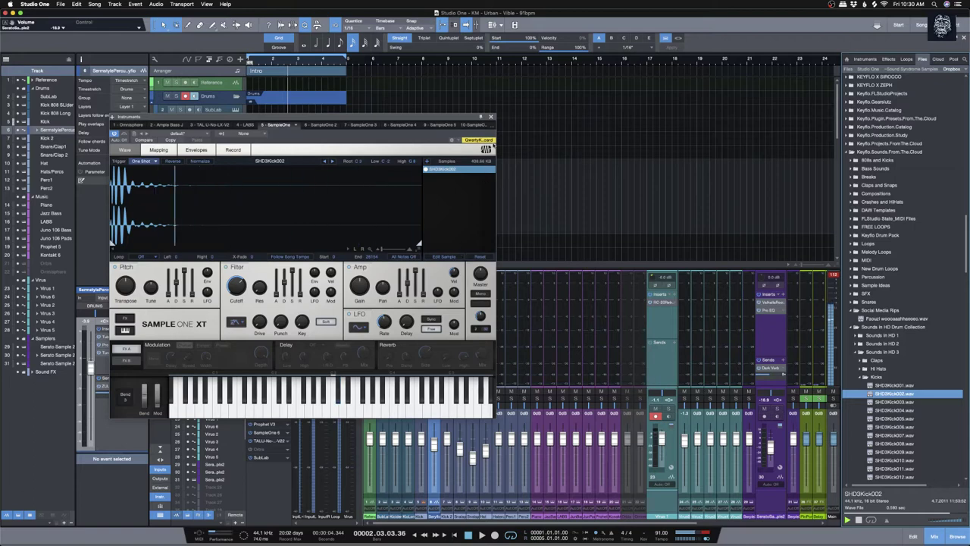
Step: Close the SampleOne window, raise the Kick fader to about +5 dB and start playback
click(490, 118)
drag(420, 437, 421, 426)
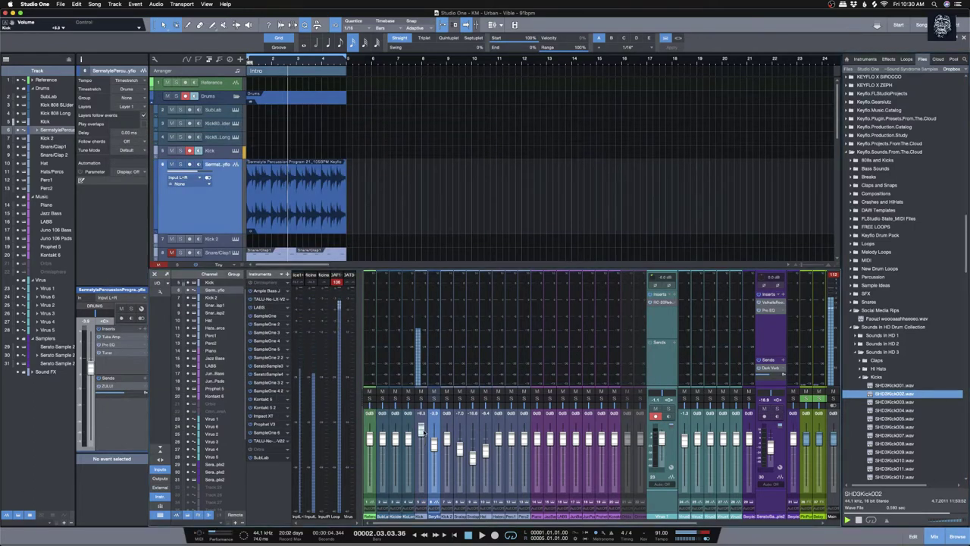
key(space)
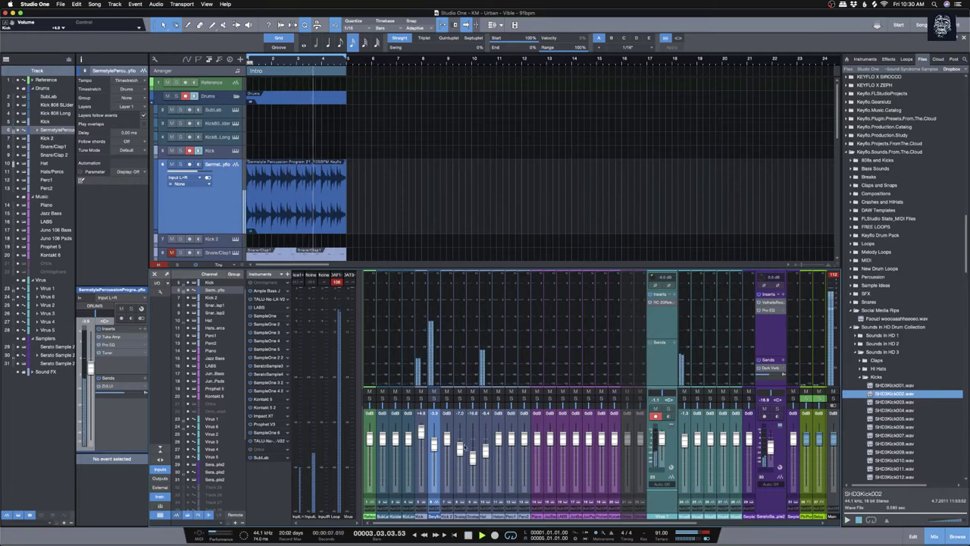
Step: Stop playback and audition more kicks in the Kicks folder, from SHD3Kick010 through SHD3Kick013
click(888, 410)
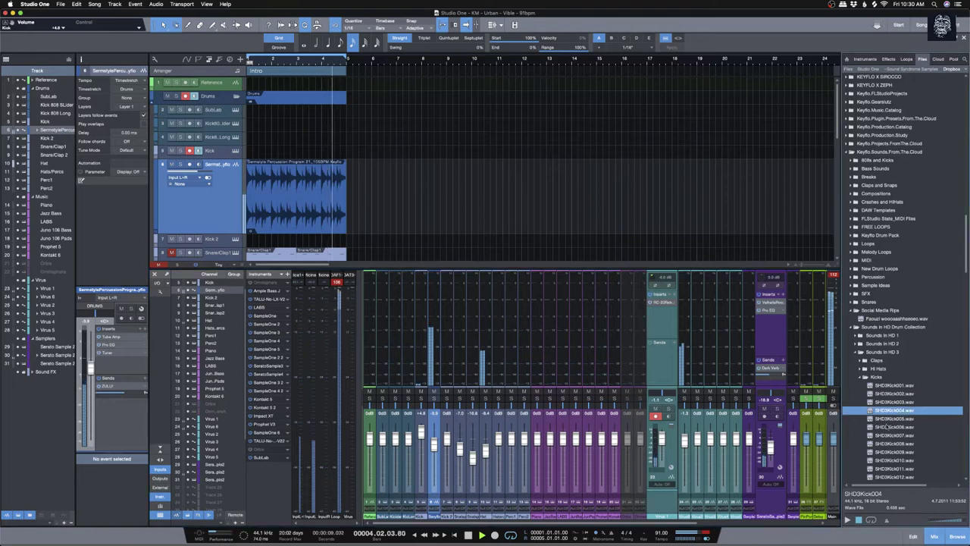
key(space)
click(881, 459)
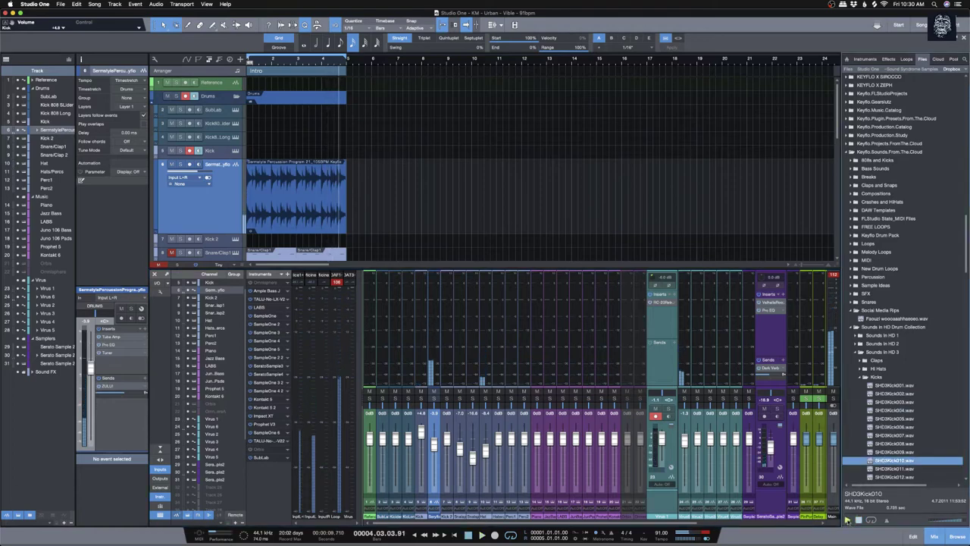
key(Down)
key(Down)
key(Down)
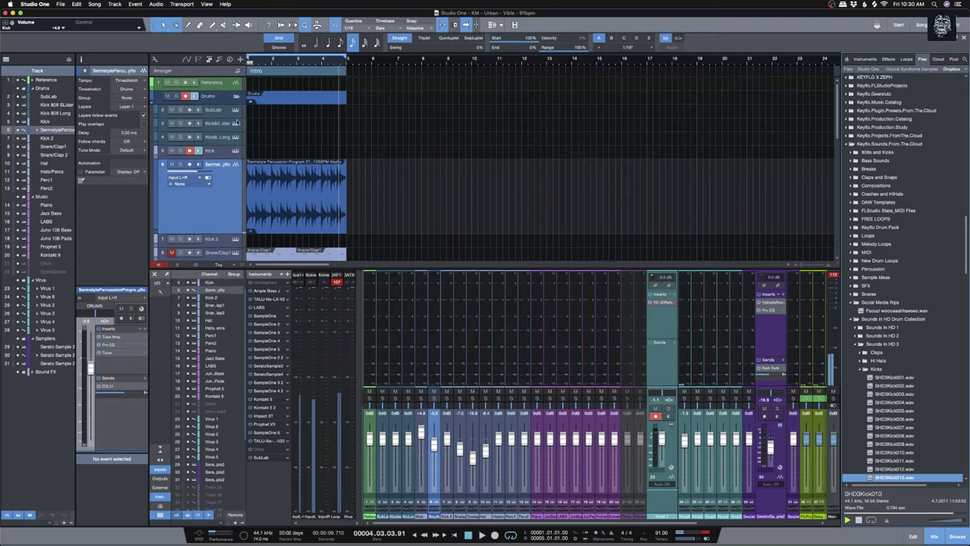
Step: Replace the sample in the Kick track's SampleOne with SHD3Kick013 and select the Kick track
click(235, 150)
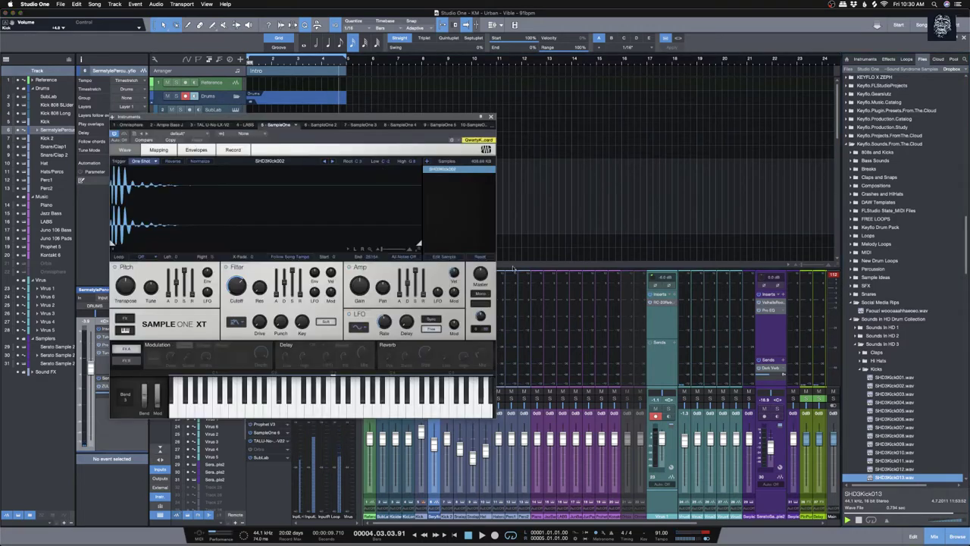
drag(893, 479, 330, 212)
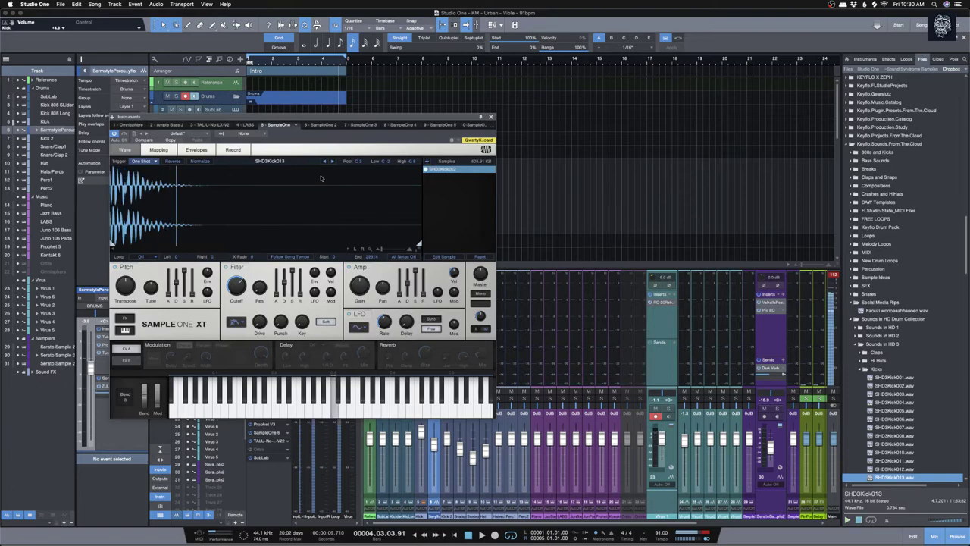
click(332, 162)
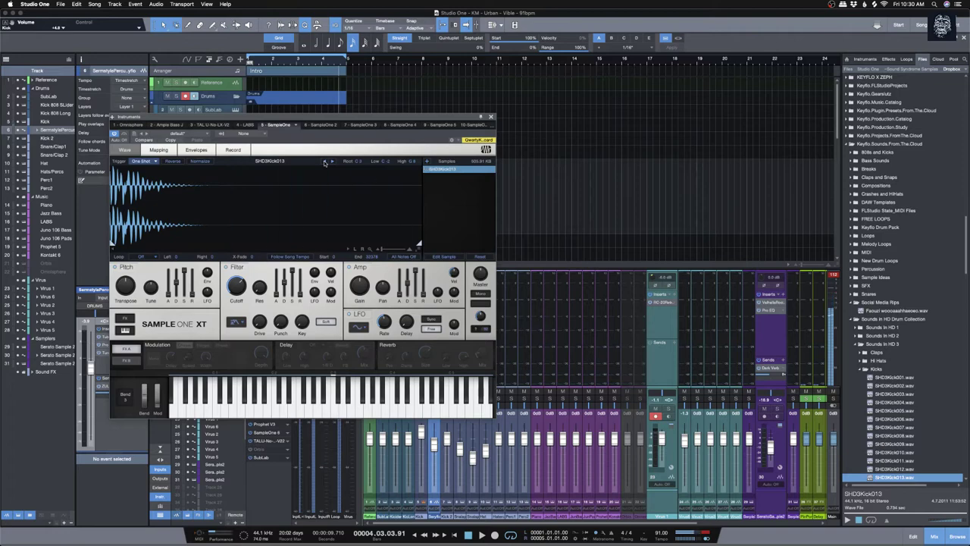
key(Up)
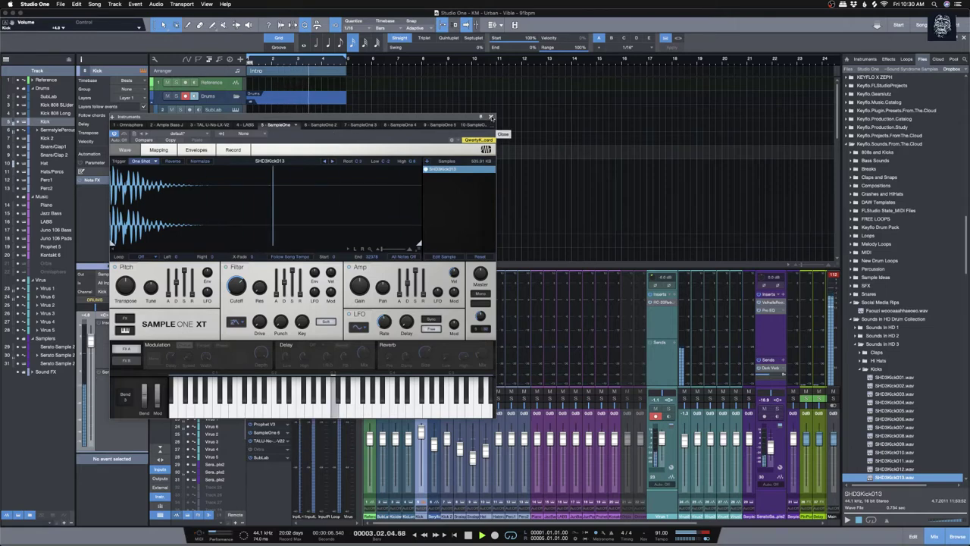
Step: Close the SampleOne window and inspect the Pro EQ curve on the percussion loop's channel
click(491, 119)
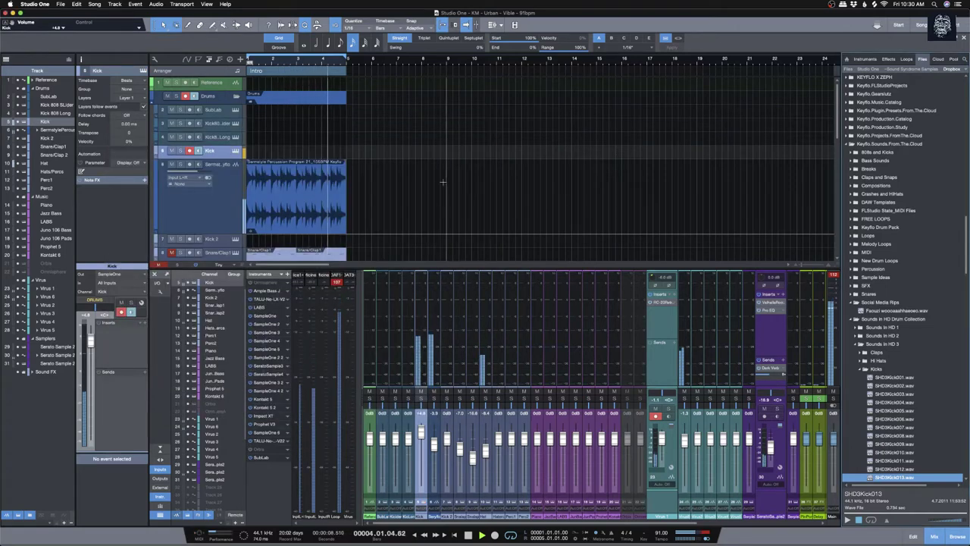
click(435, 425)
double_click(437, 426)
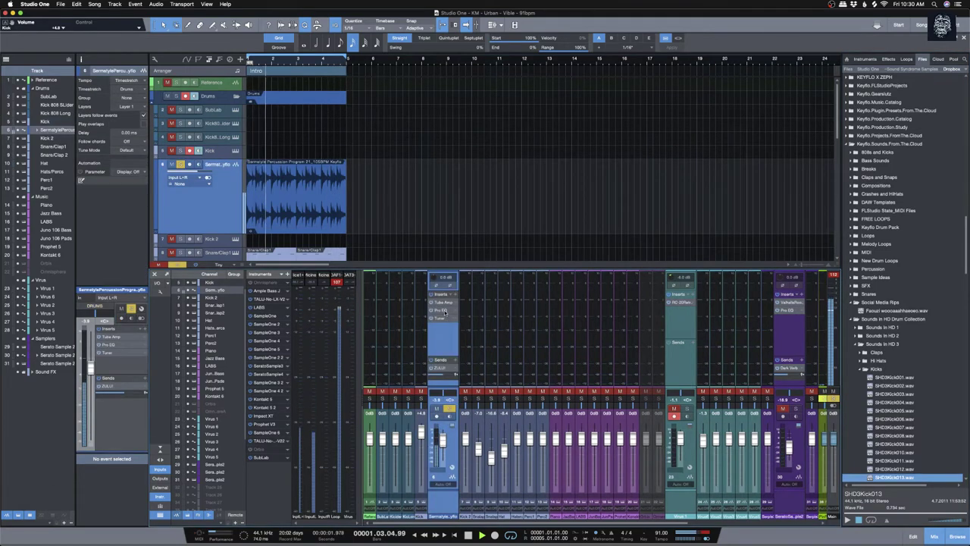
double_click(445, 310)
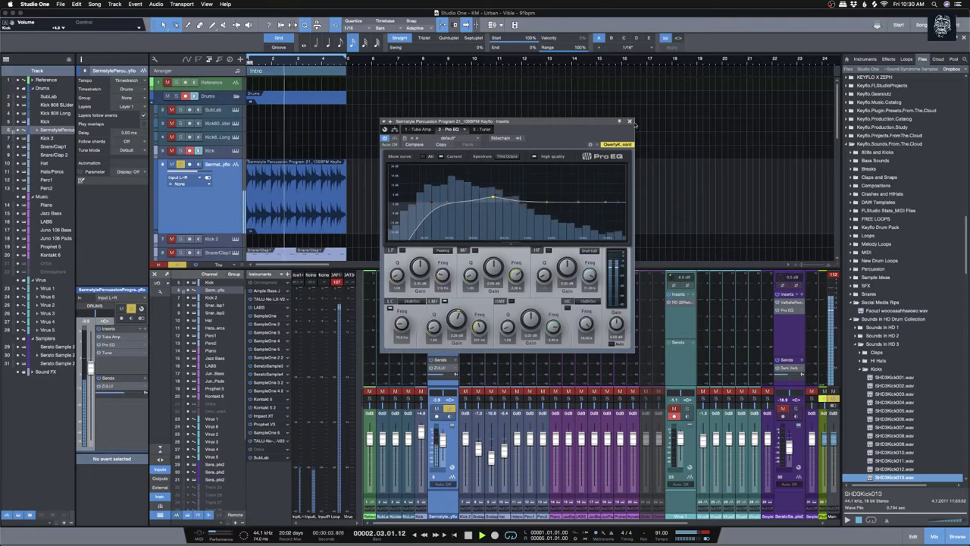
click(629, 121)
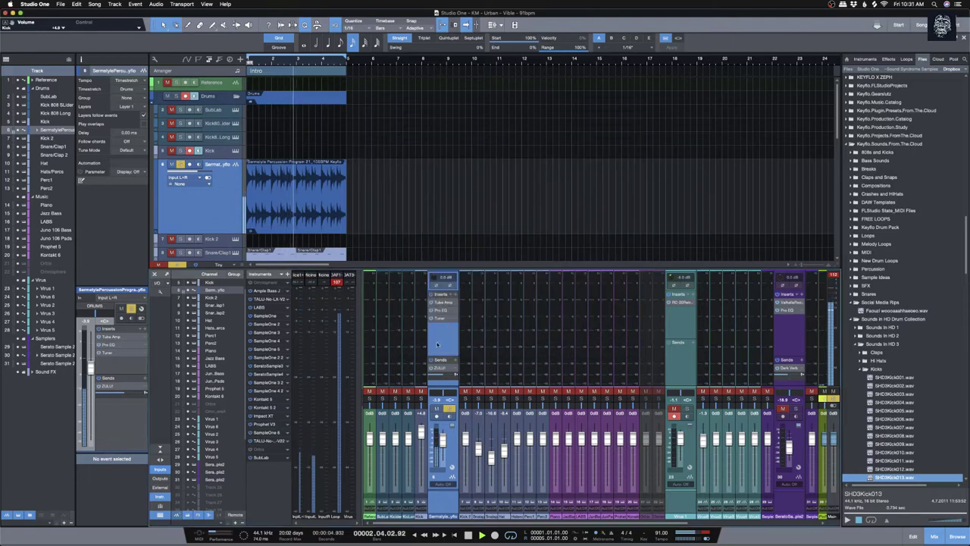
Step: Insert FabFilter Pro-Q 2 as an additional effect on the percussion loop's channel
click(456, 294)
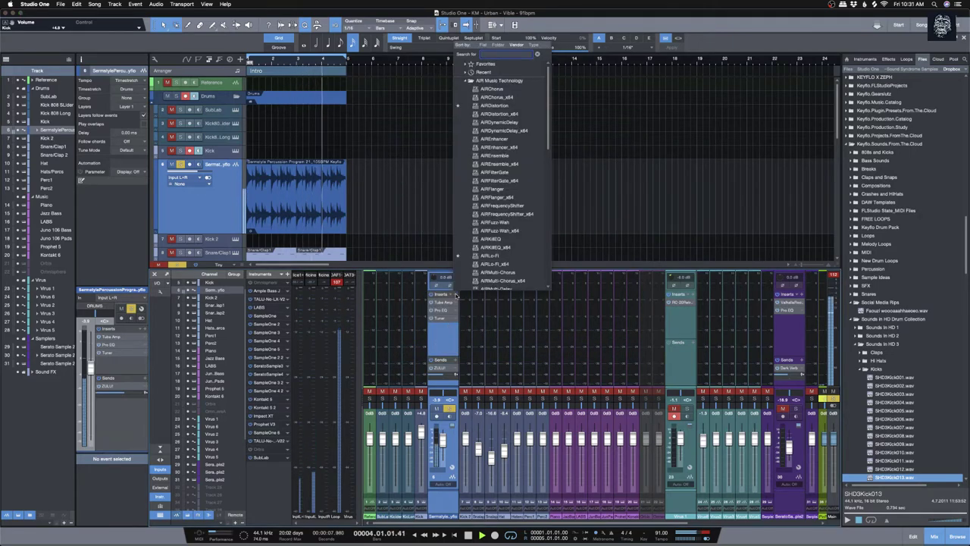
text(pro-q)
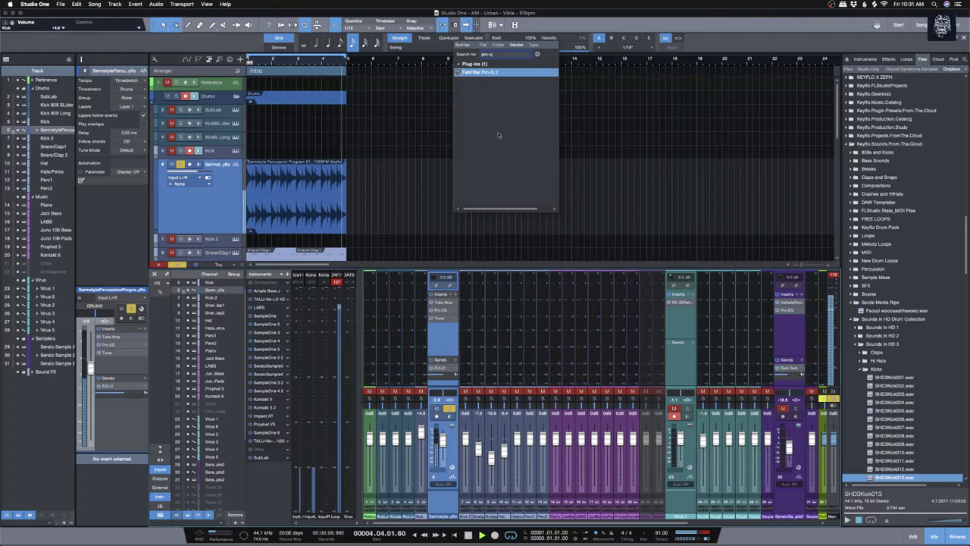
click(495, 72)
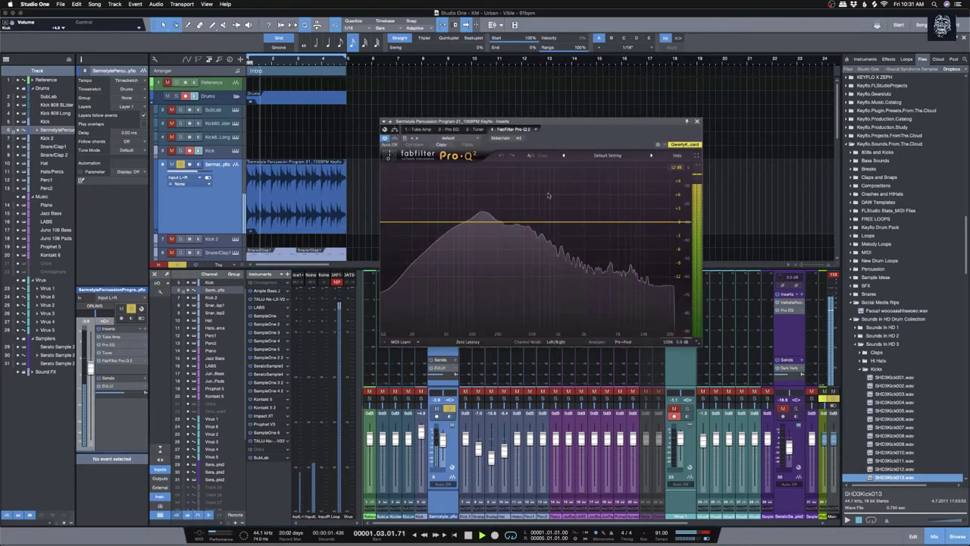
Step: In Pro-Q 2, cut about 4 dB at 228 Hz, add gentle dips near 6.2 kHz and 37 Hz, and close the plug-in
drag(573, 225, 516, 191)
drag(503, 304, 504, 334)
click(614, 219)
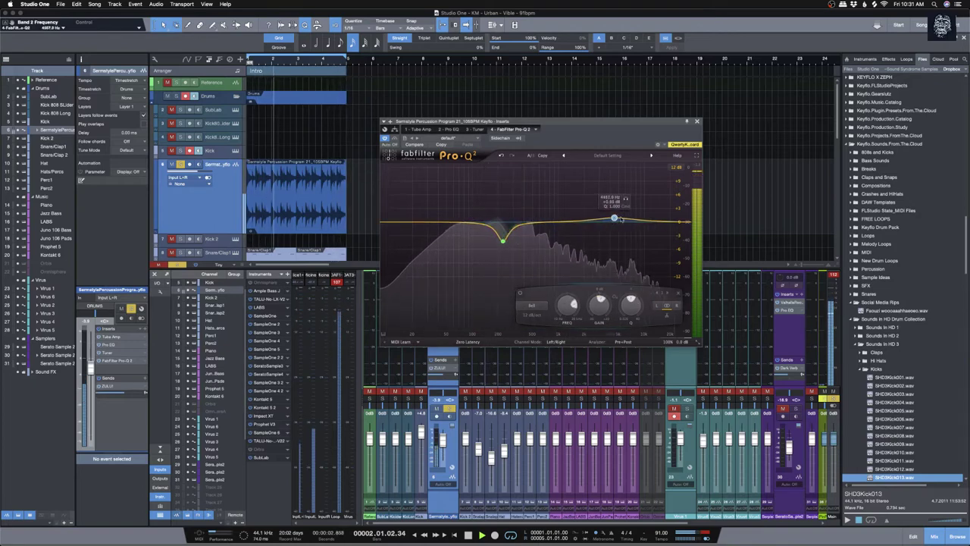
drag(615, 219, 627, 238)
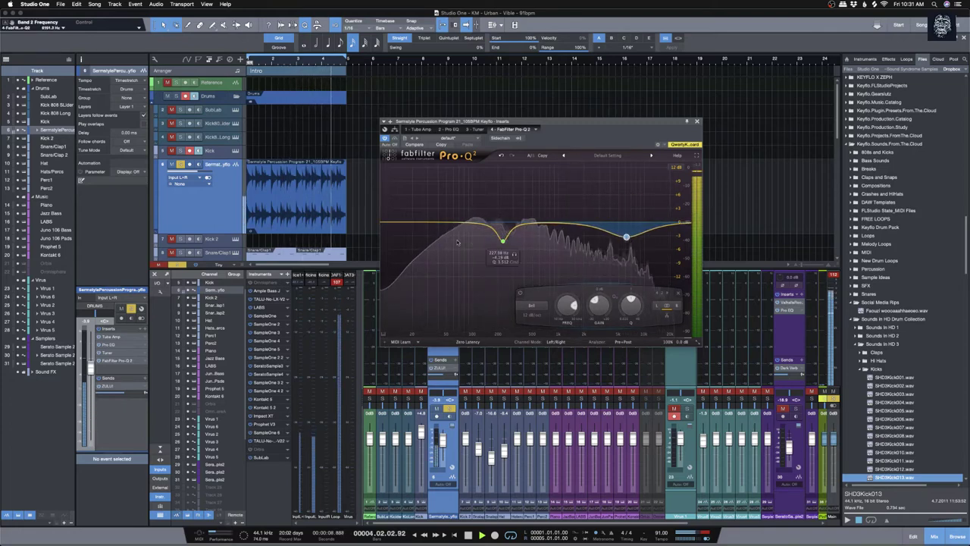
drag(434, 223, 433, 228)
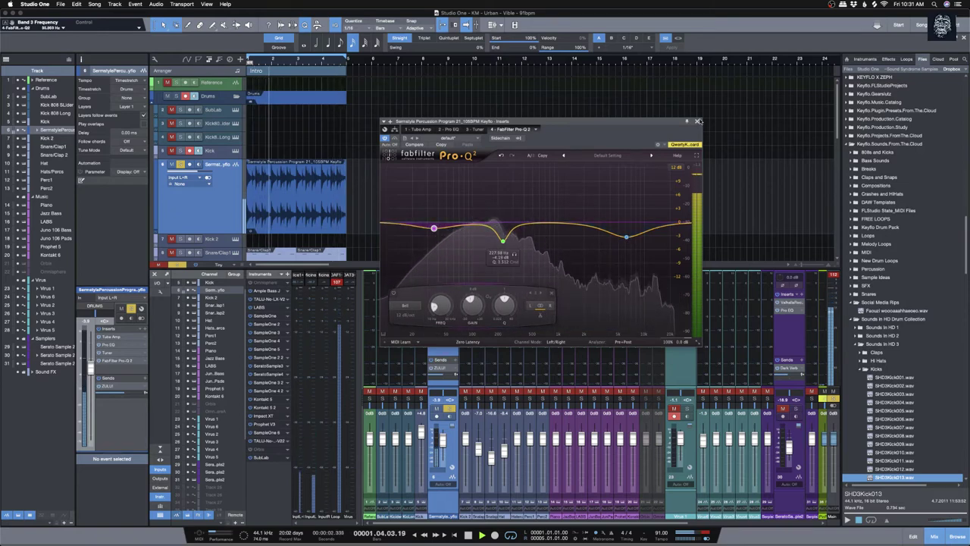
click(696, 121)
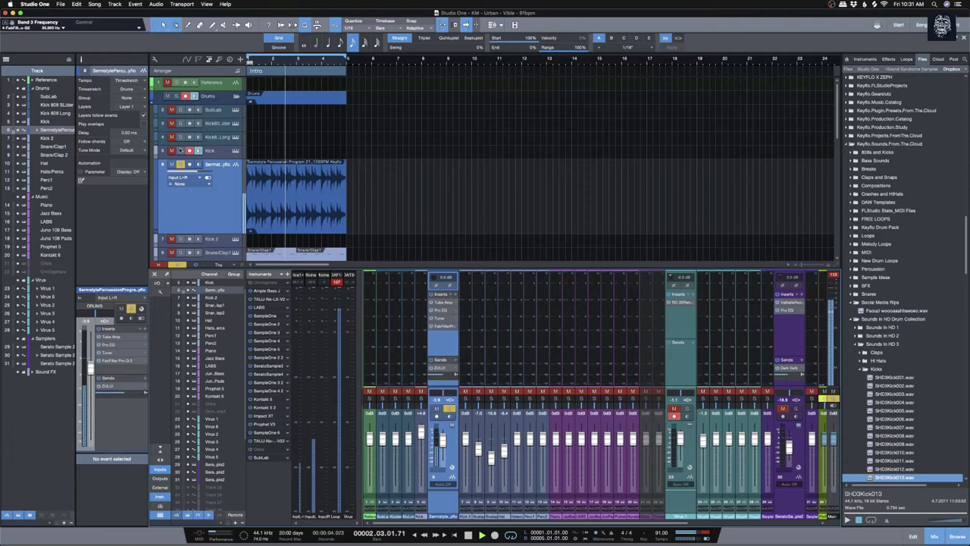
Step: Solo the Kick track and advance its SampleOne sample through the folder to SHD3Kick016
click(173, 151)
click(180, 150)
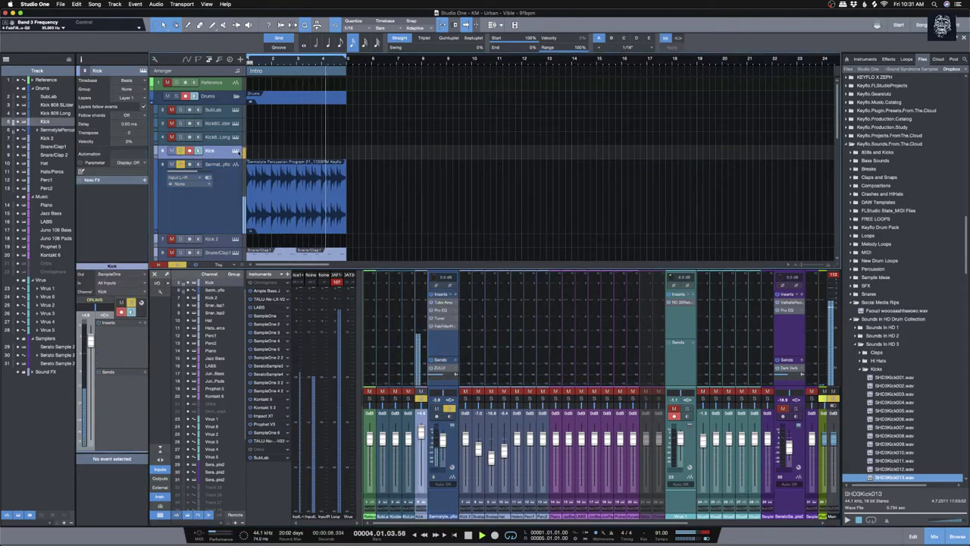
key(shift+F11)
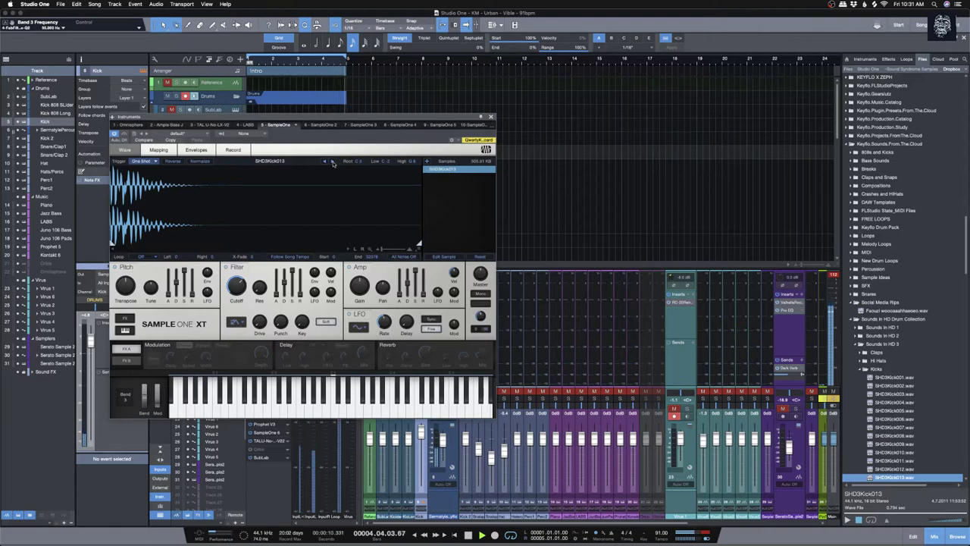
click(332, 162)
click(332, 162)
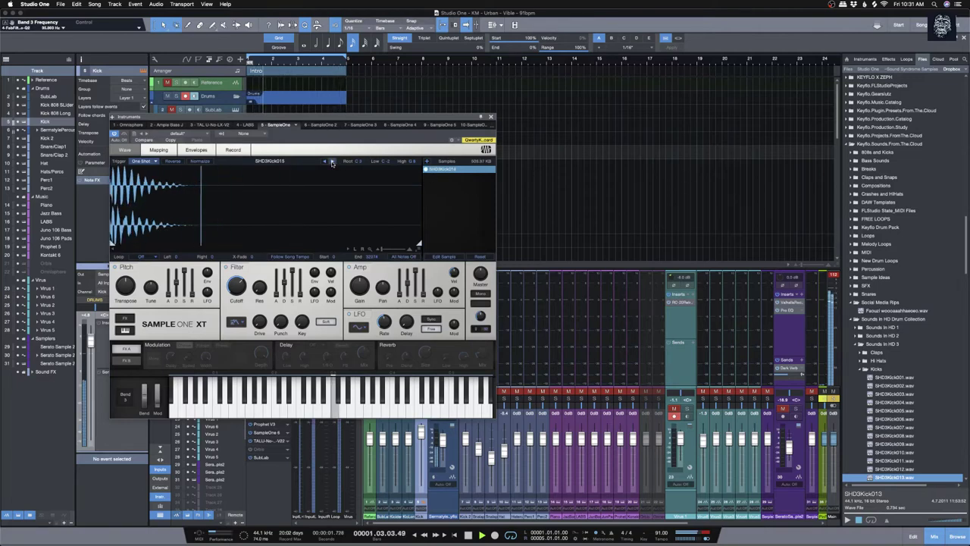
click(332, 162)
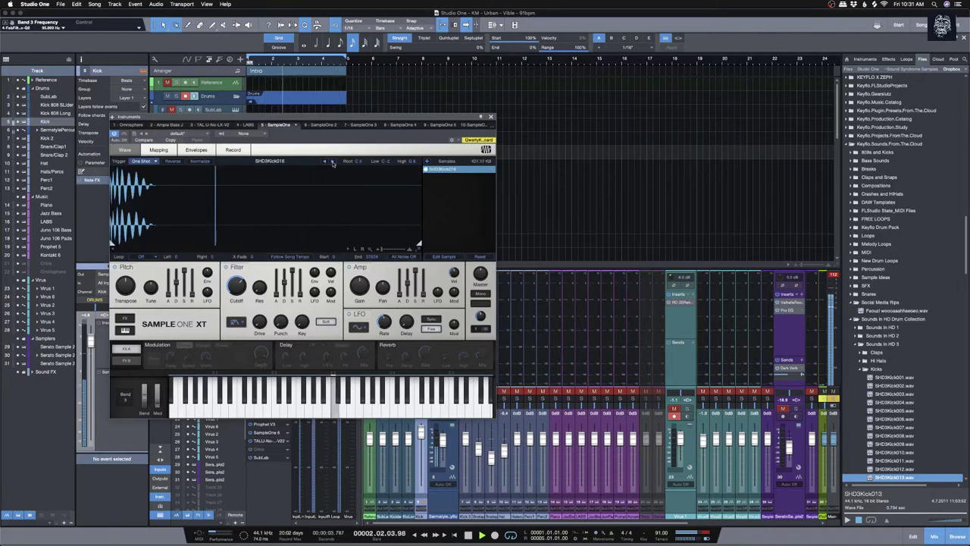
Step: Raise the percussion loop's fader to 0 dB and close the SampleOne window
click(447, 446)
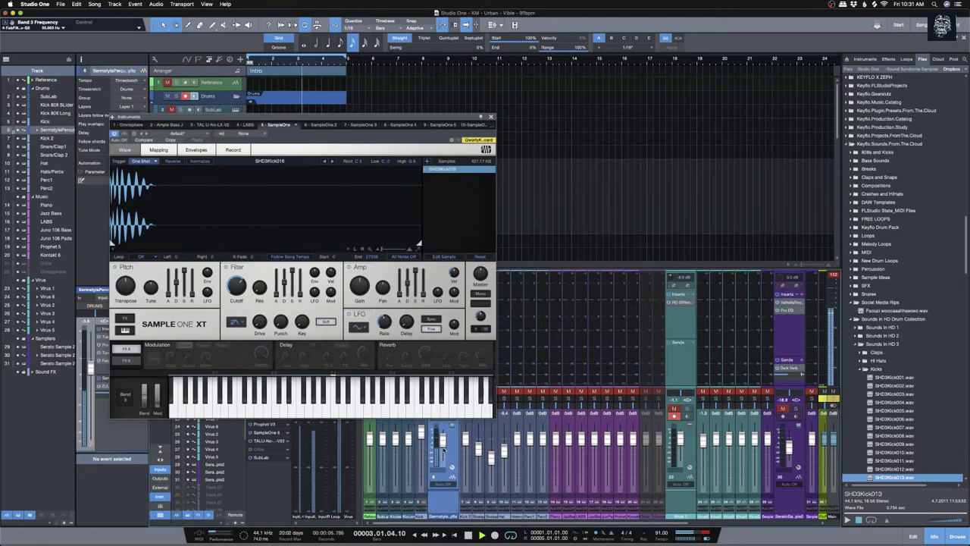
drag(446, 447, 443, 450)
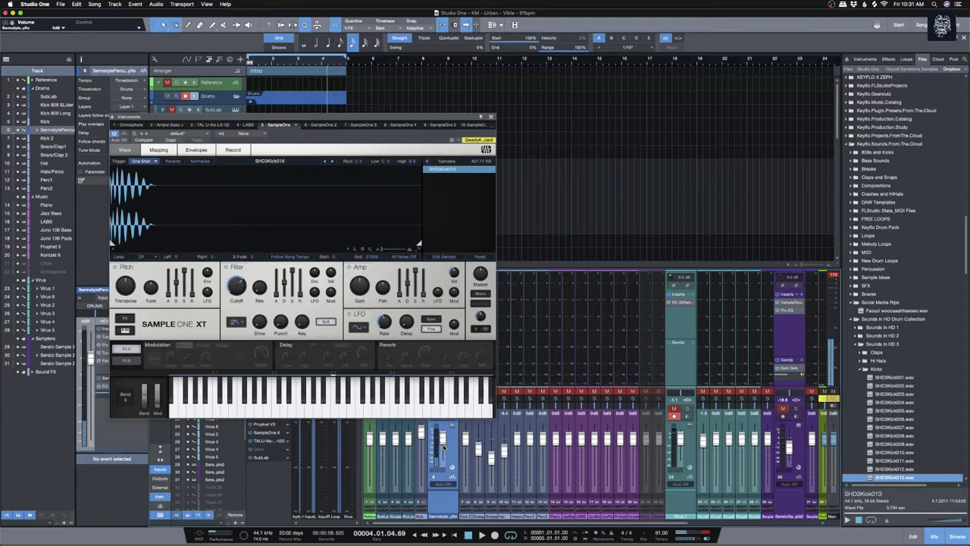
click(491, 116)
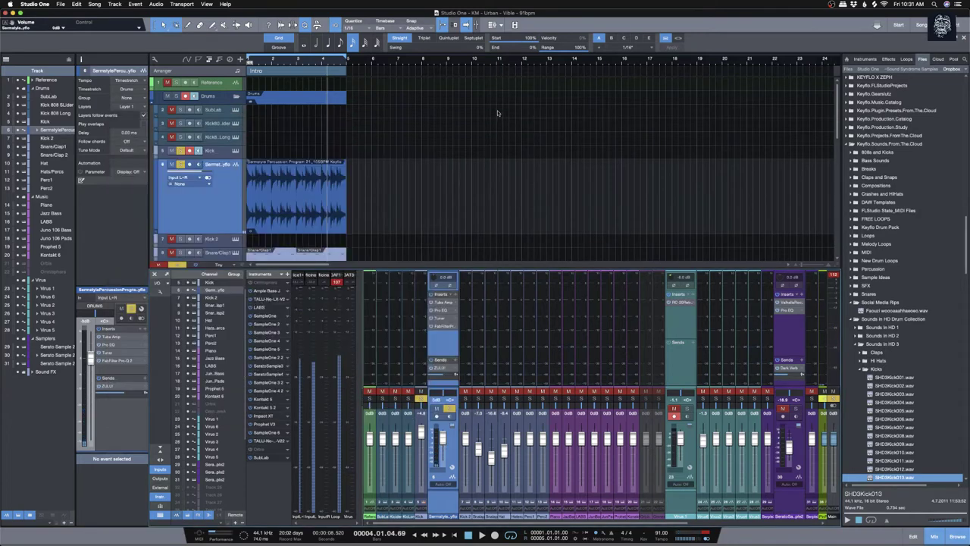
Step: Play the kick with the loop from the start and select all Snare/Clap and Hat events
key(space)
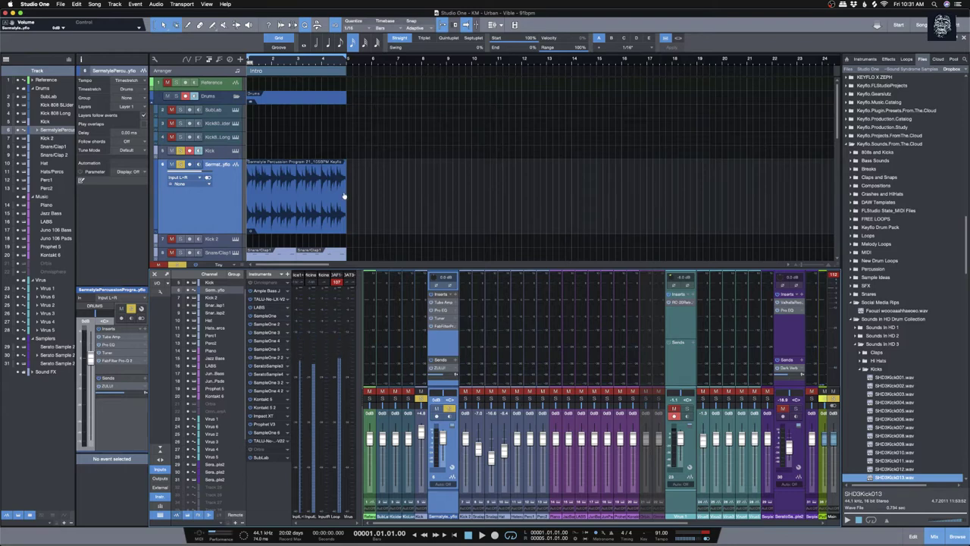
key(space)
scroll(345, 201, down, 3)
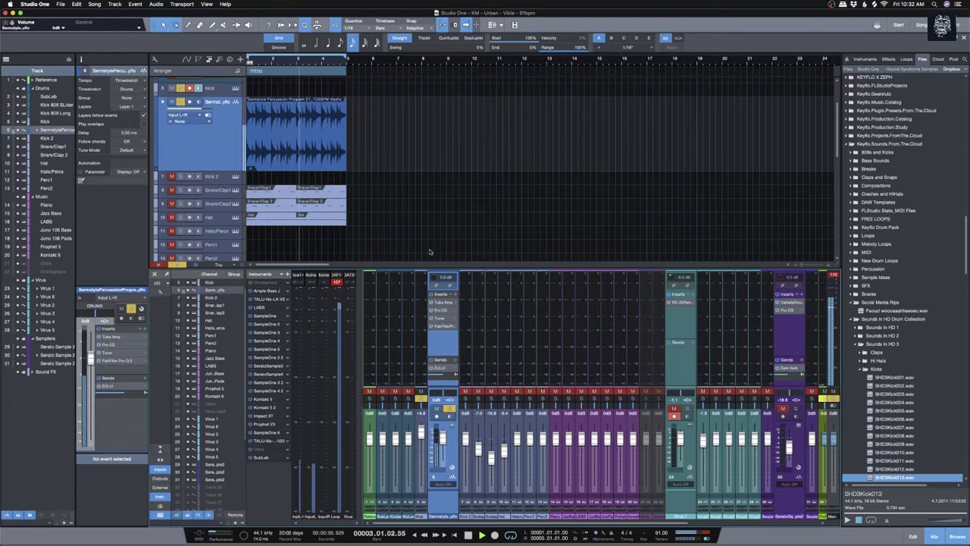
drag(370, 174, 258, 232)
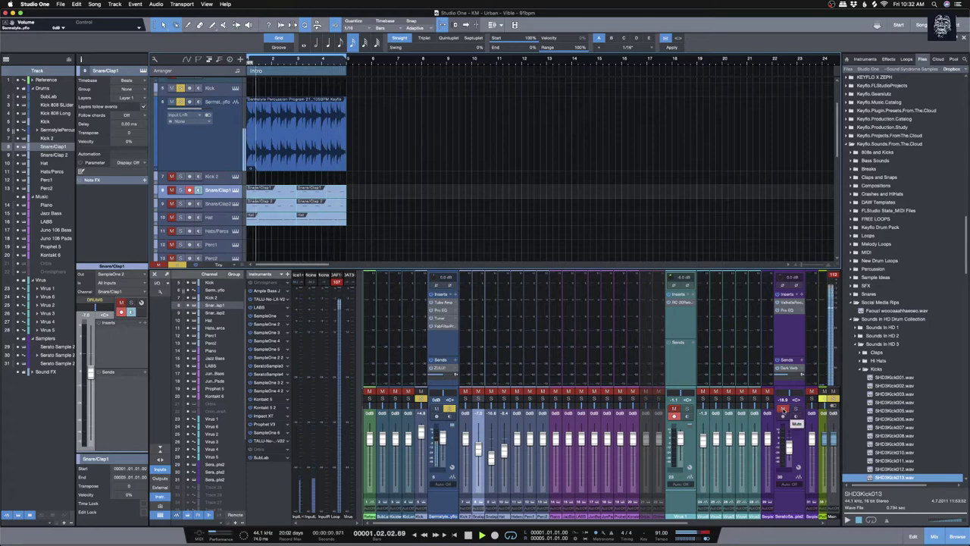
Step: Unmute the Serato Sample 2 and Virus 1 channels with all solos cleared, and collapse the percussion loop's channel strip
key(space)
click(783, 409)
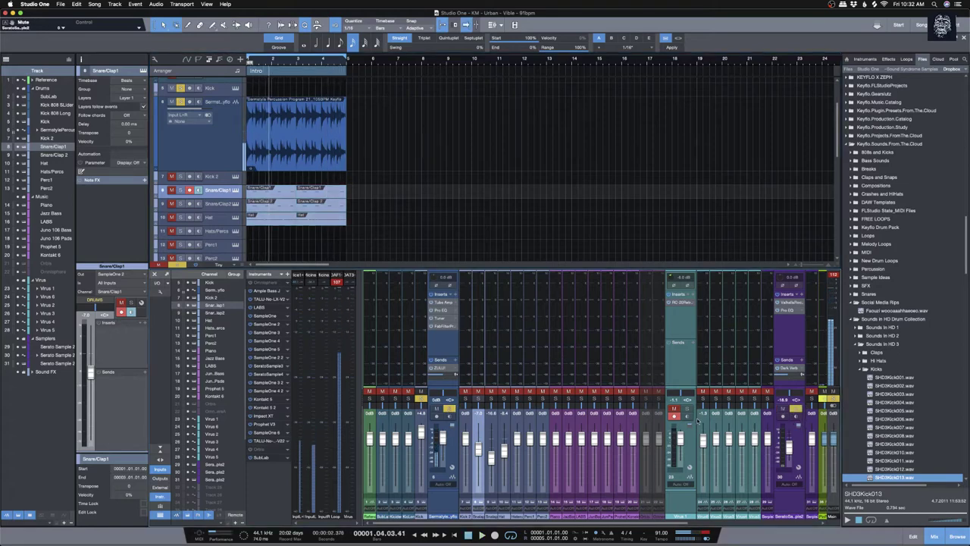
click(794, 409)
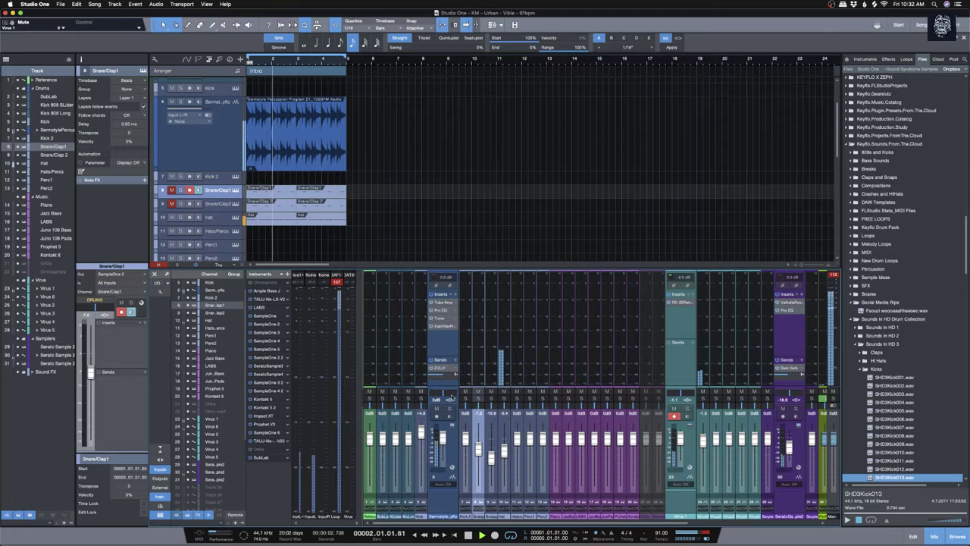
double_click(444, 496)
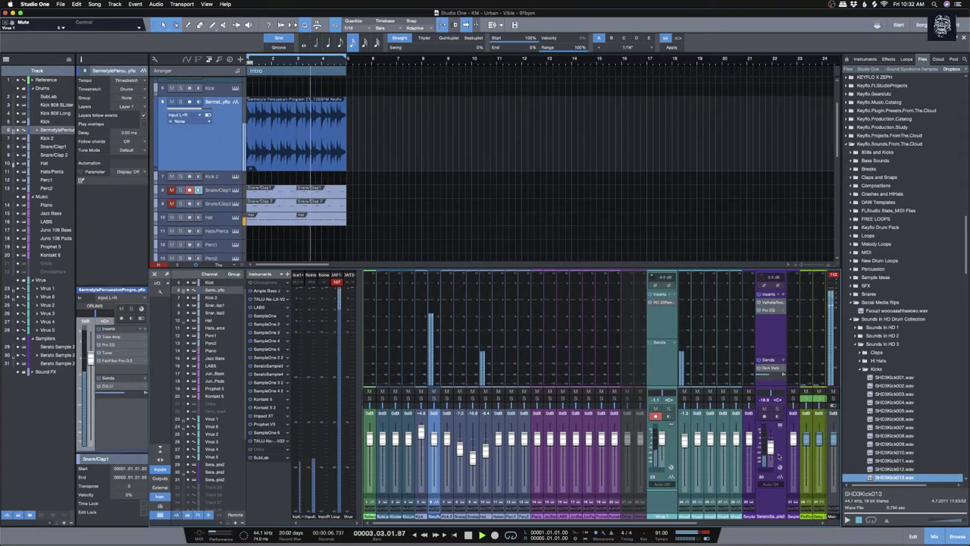
Step: Lower the Serato Sample 2 fader on track 30 to about -21.4 dB and bring the Virus 1 level down
click(767, 429)
drag(761, 457, 762, 463)
click(662, 446)
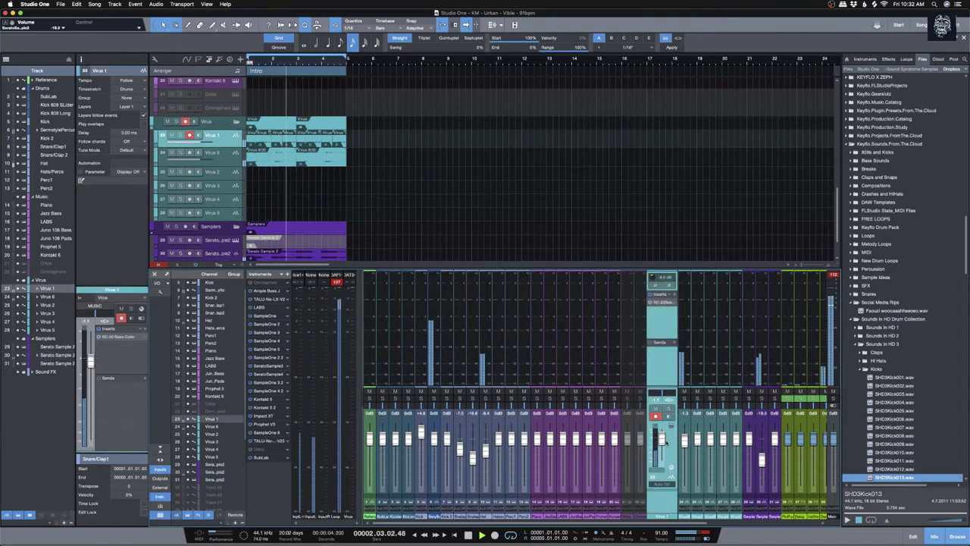
click(763, 461)
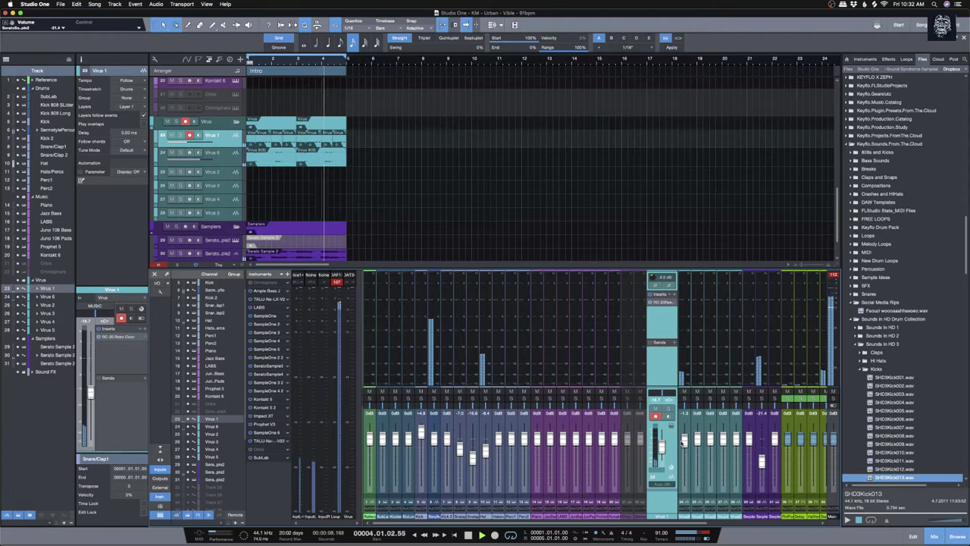
Step: Mute Serato Sample 2 on track 30 and set the Virus 1 fader to about -6.5 dB
click(762, 393)
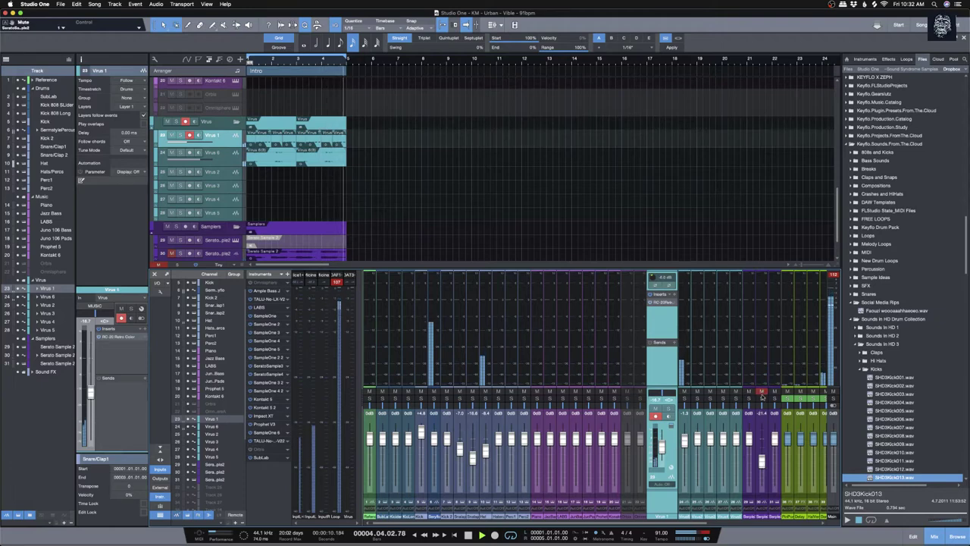
double_click(653, 452)
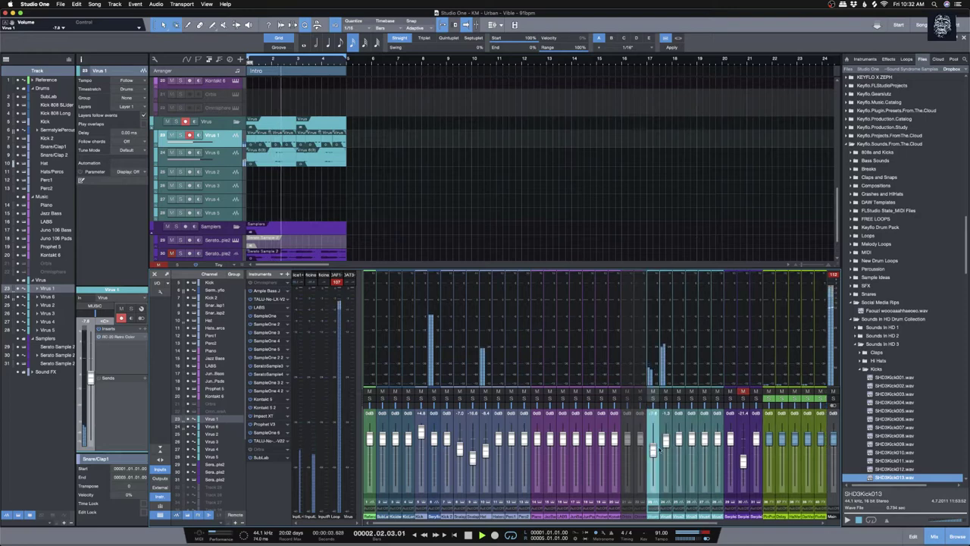
drag(654, 452, 653, 448)
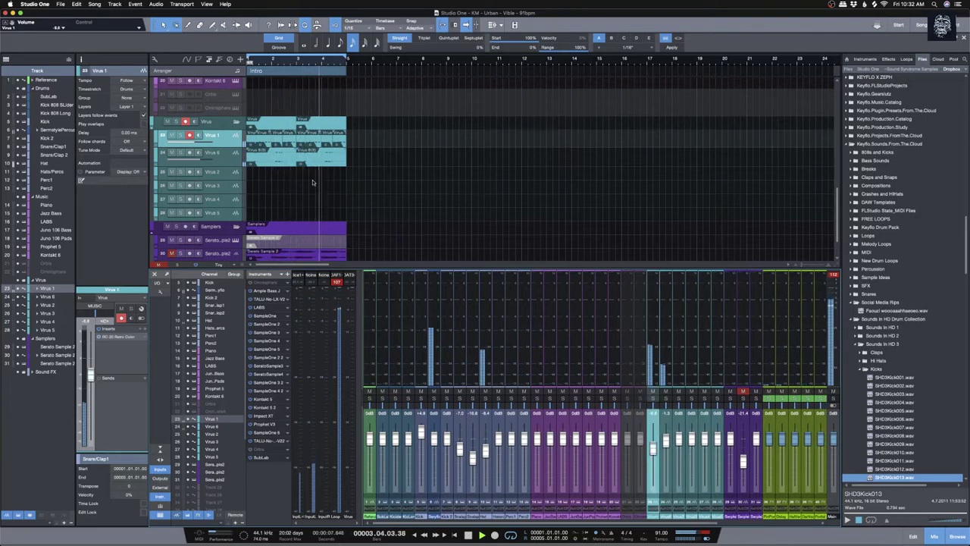
Step: Delete the second Hat event, which starts at bar 3
scroll(342, 193, down, 1)
scroll(341, 193, up, 6)
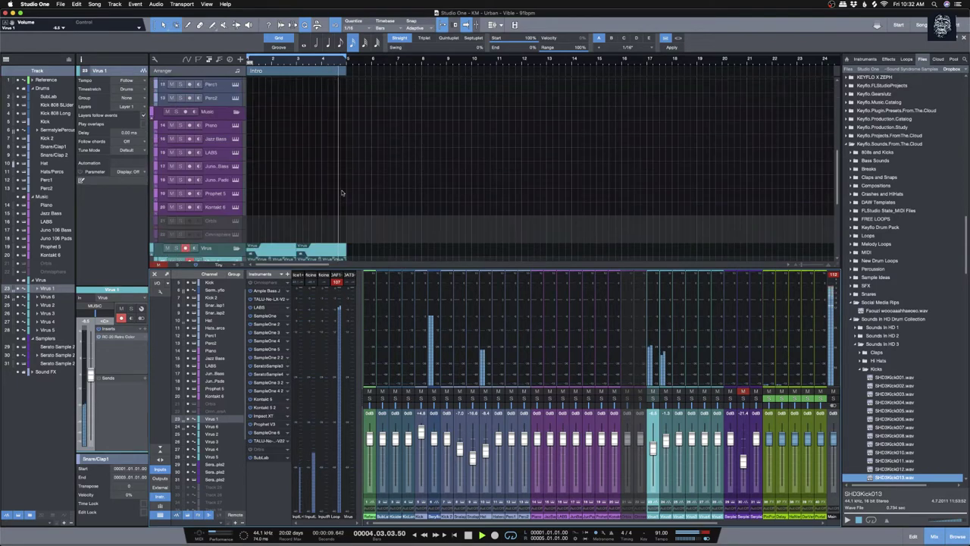
scroll(341, 193, up, 1)
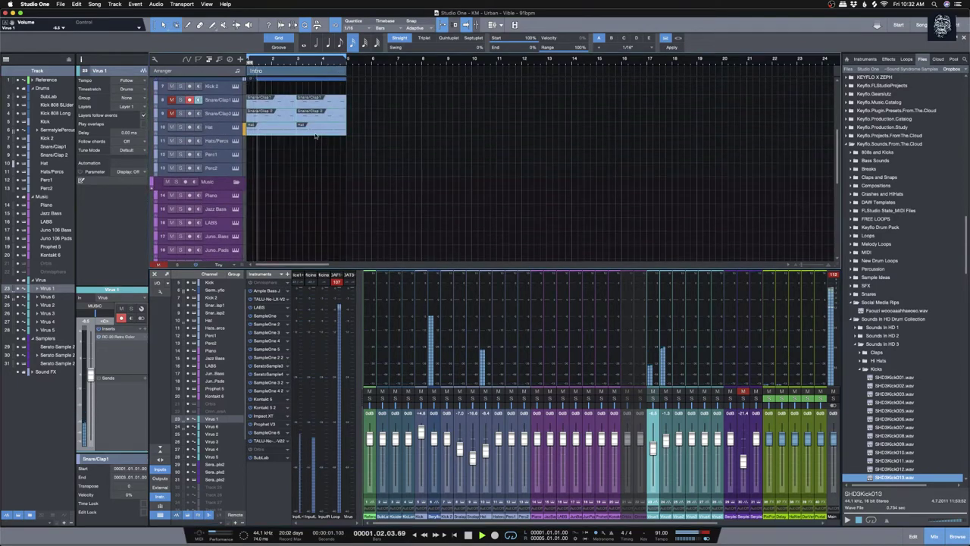
click(325, 131)
click(322, 131)
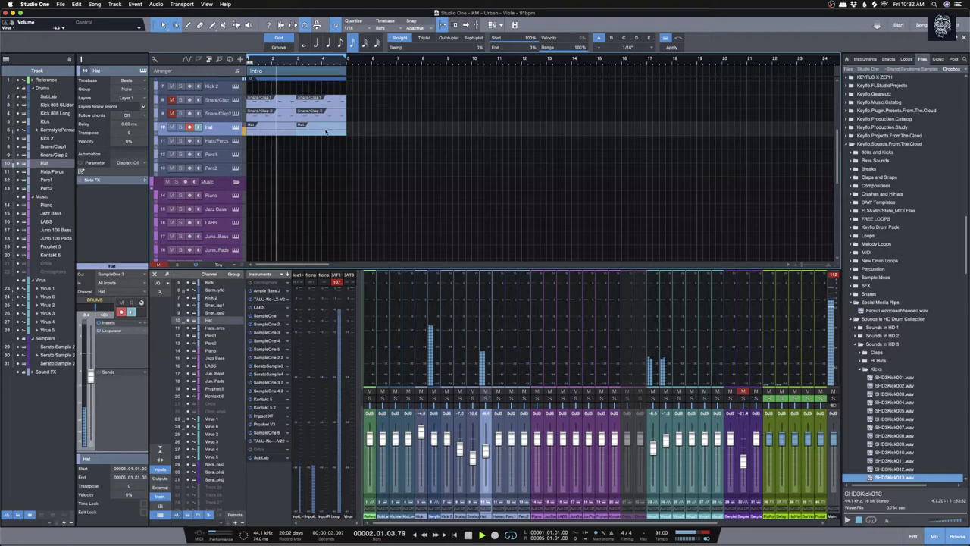
key(Delete)
Step: Open the remaining Hat event in the note editor, select all its notes, play it back and clear the selection
double_click(286, 133)
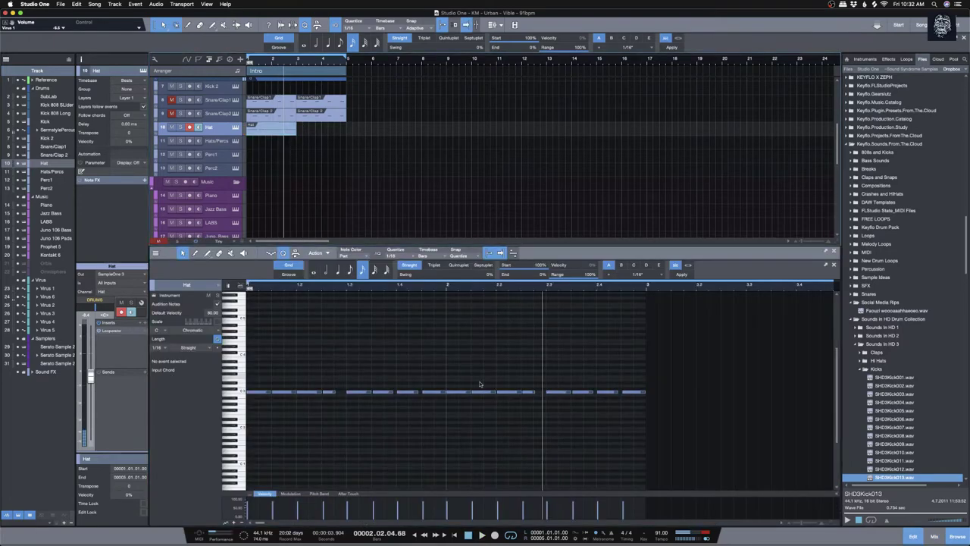
drag(650, 427, 231, 337)
key(space)
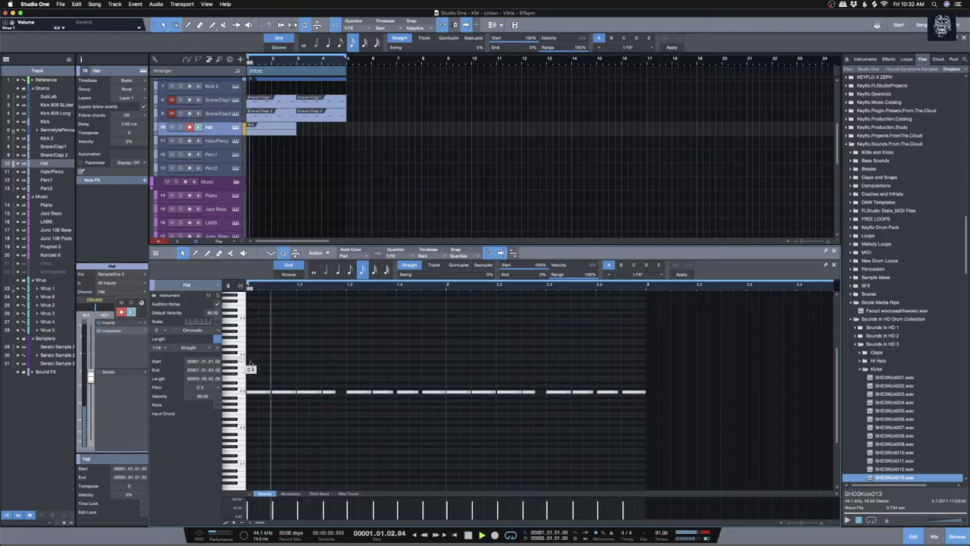
click(340, 437)
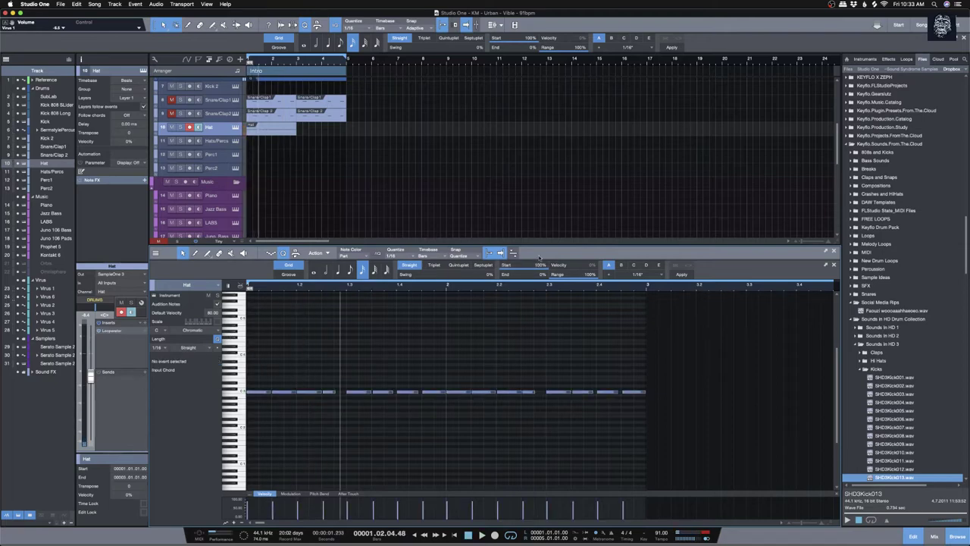
Step: Bounce the Hat note event to a new audio track beneath it
click(644, 275)
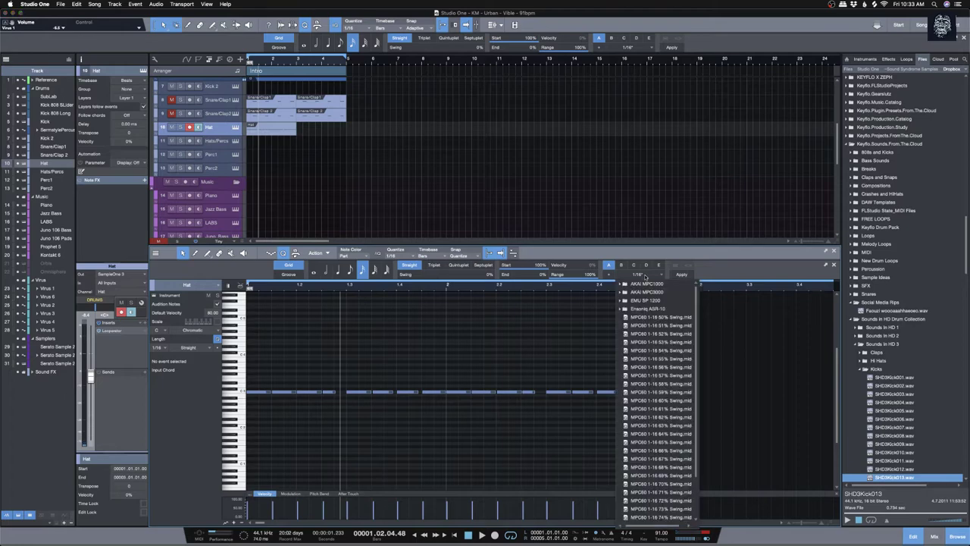
click(429, 130)
click(276, 133)
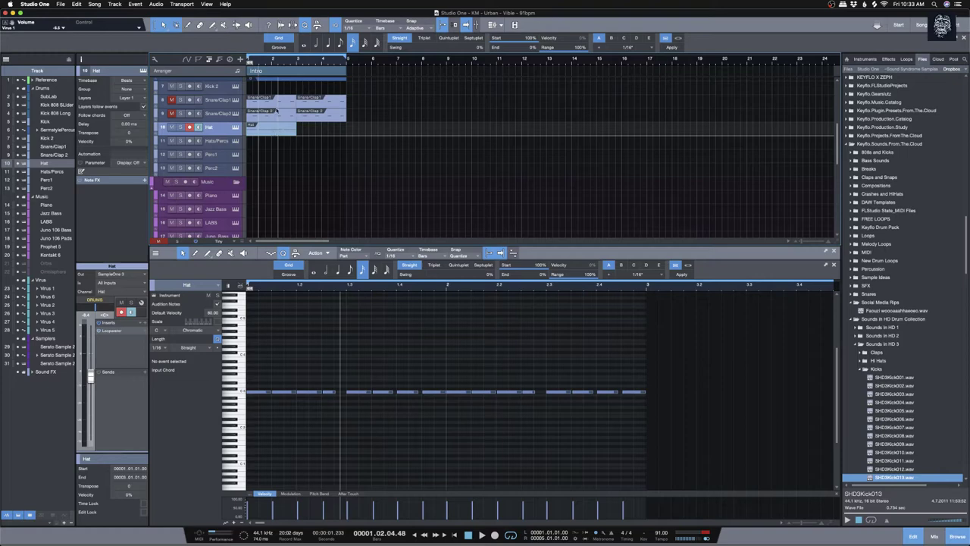
key(super+b)
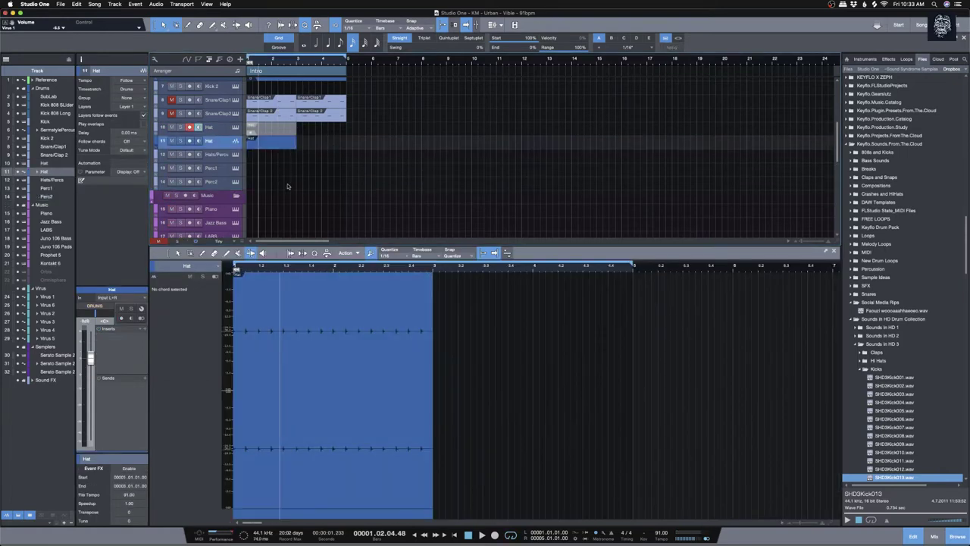
Step: Unmute the original Hat note event on track 10 with the Mute tool and return to the Arrow tool
click(258, 132)
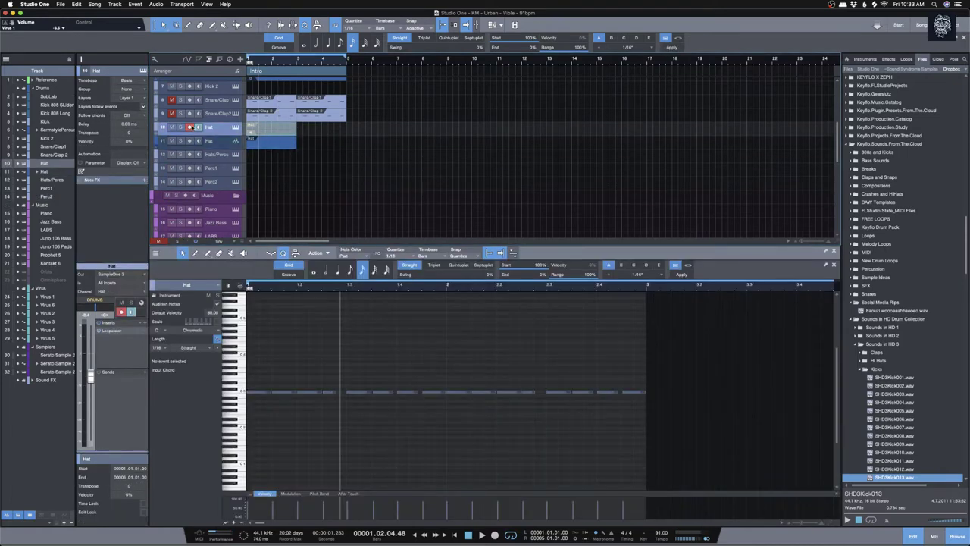
double_click(268, 131)
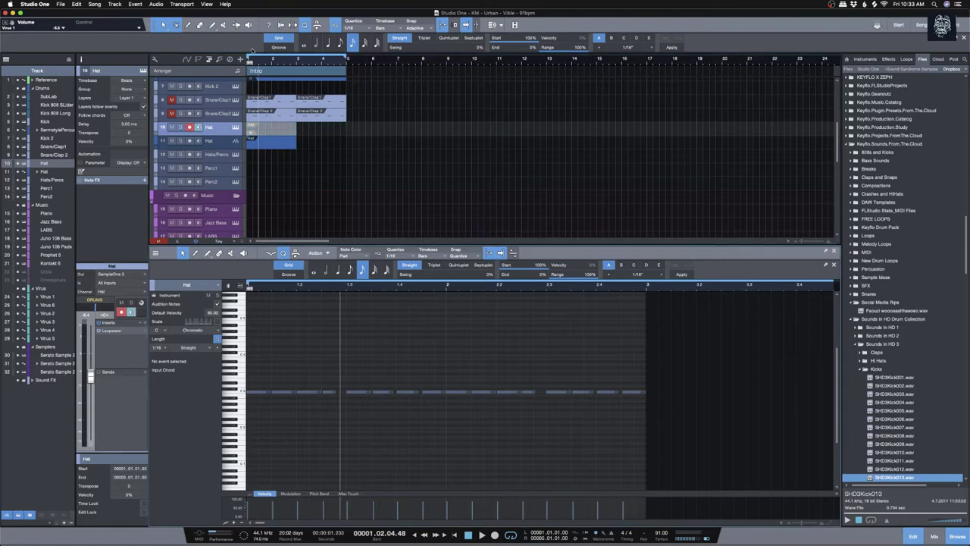
click(223, 25)
click(268, 131)
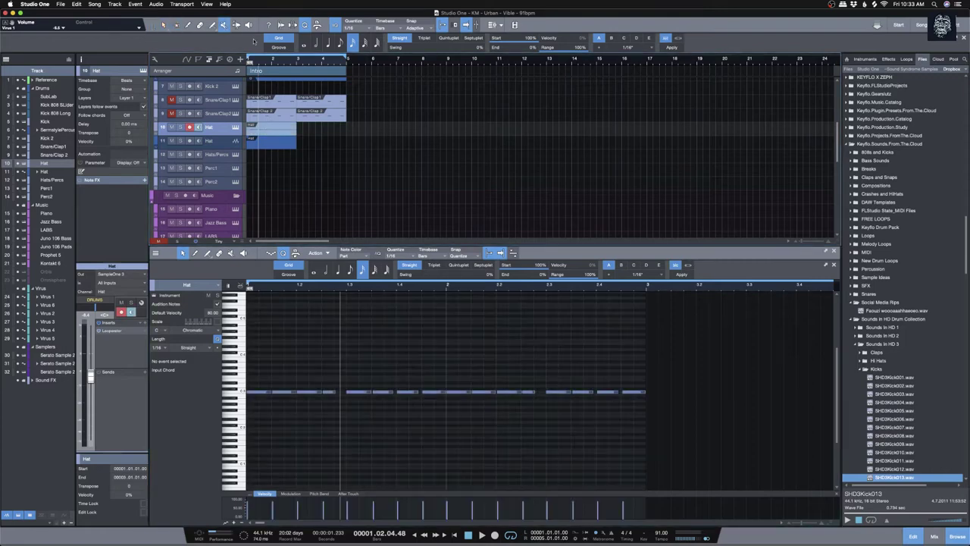
key(1)
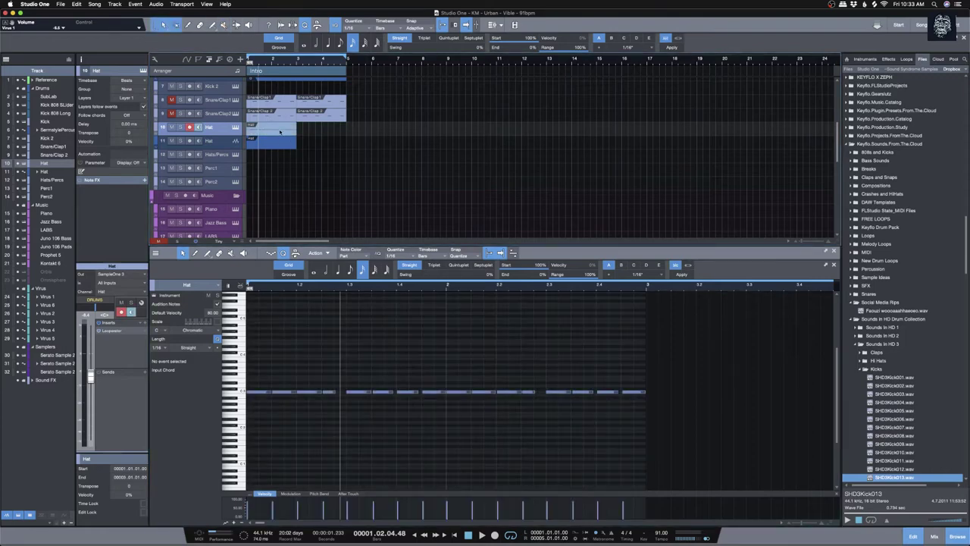
Step: Delete the Hat notes before 1.2.3 and shift the remaining first-bar C3 note so it starts at 1.2.3
drag(314, 418, 247, 329)
key(Delete)
drag(327, 394, 335, 394)
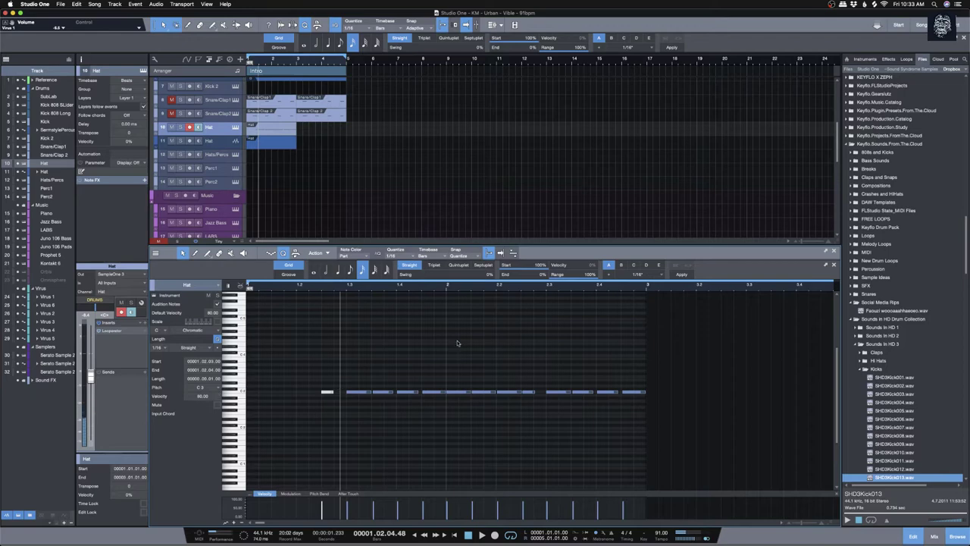
click(670, 267)
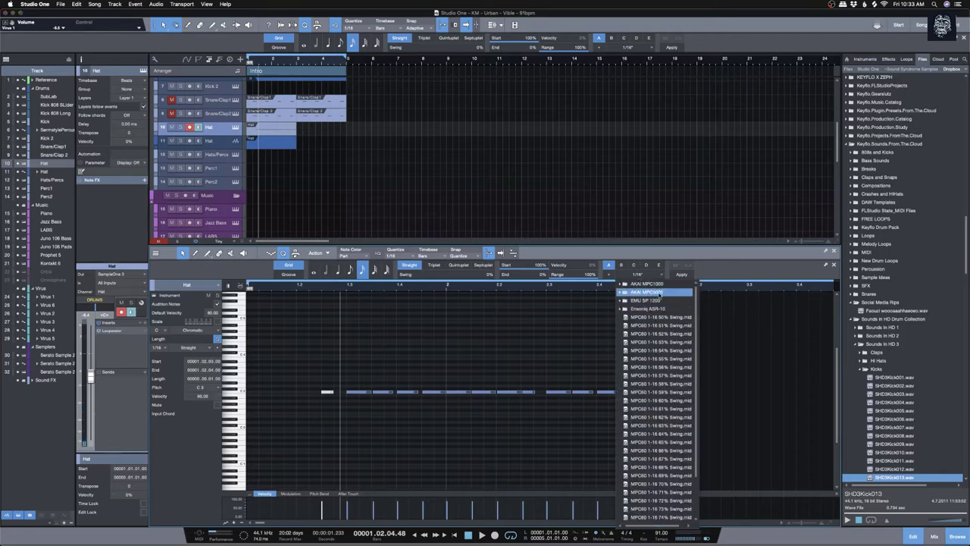
click(677, 256)
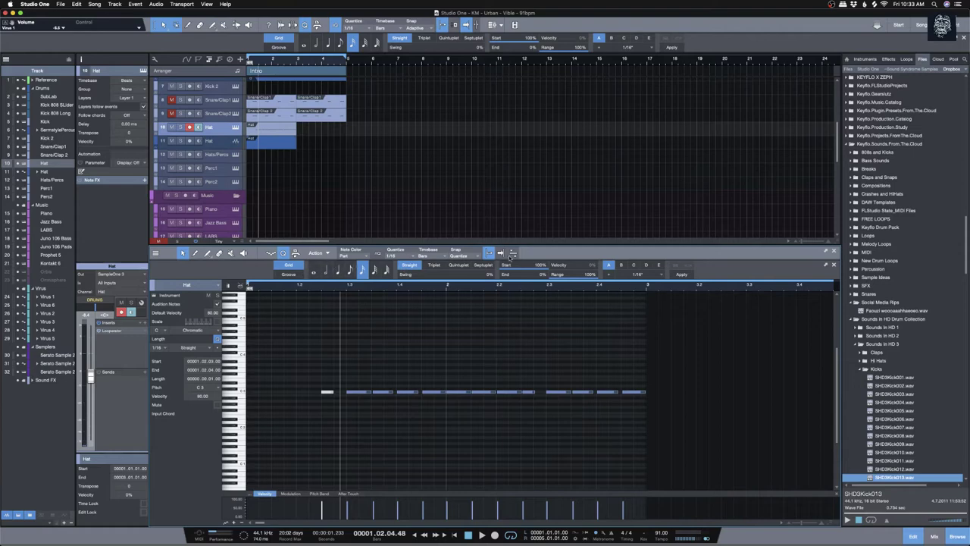
click(662, 275)
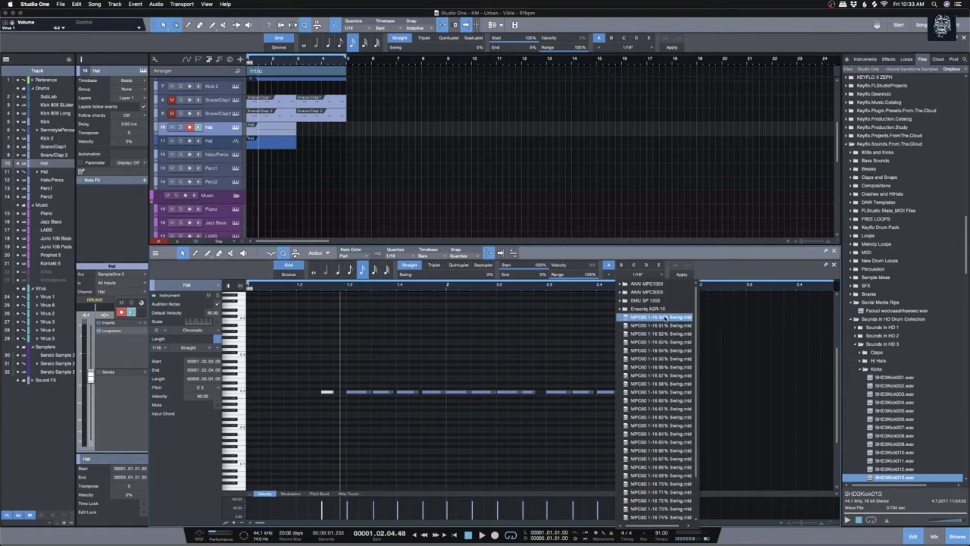
click(719, 273)
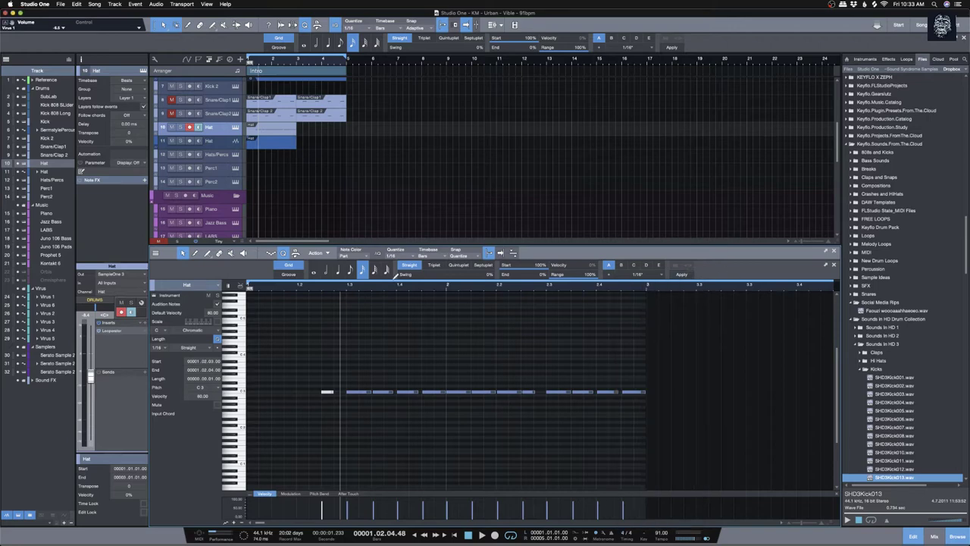
Step: Set the note quantize to 1/64, shorten the C3 note and repeat it into a four-note roll from 1.2.3 to beat 1.3
click(391, 260)
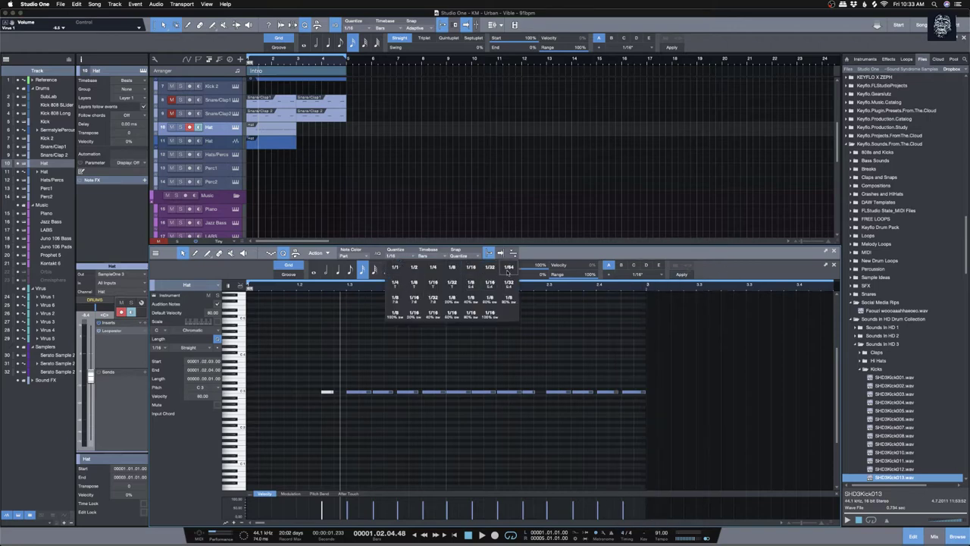
click(507, 271)
drag(332, 394, 326, 393)
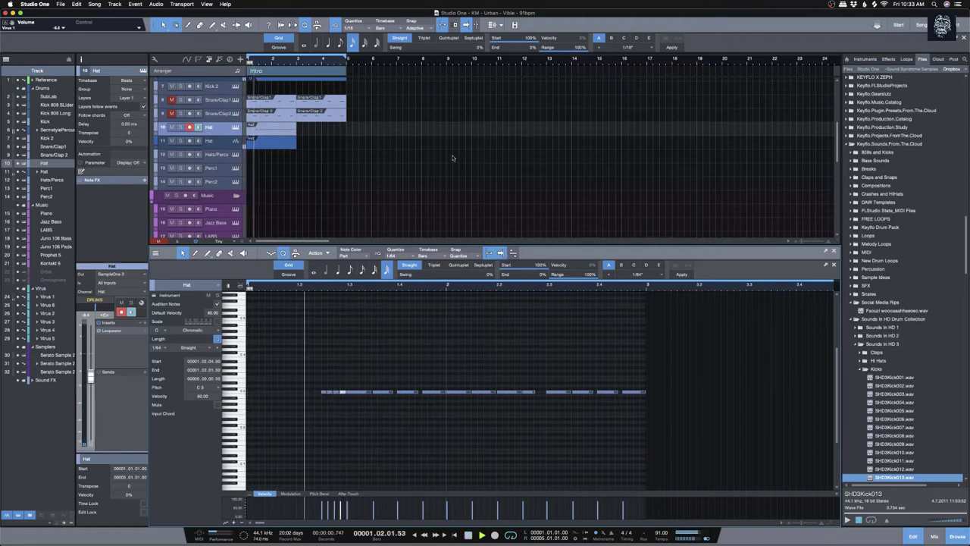
Step: Delete all Hat notes after the four-note roll and play the pattern from the start
drag(666, 417, 357, 346)
key(Delete)
key(Home)
key(space)
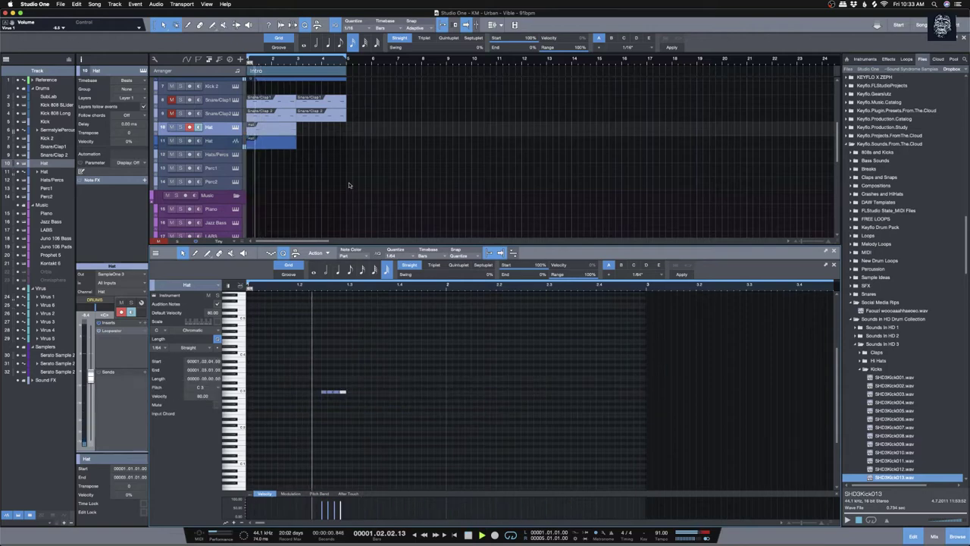
Step: Copy the hat roll to 1.4.3 at G#2, play it back, and duplicate both rolls into bar 2
drag(352, 416, 285, 364)
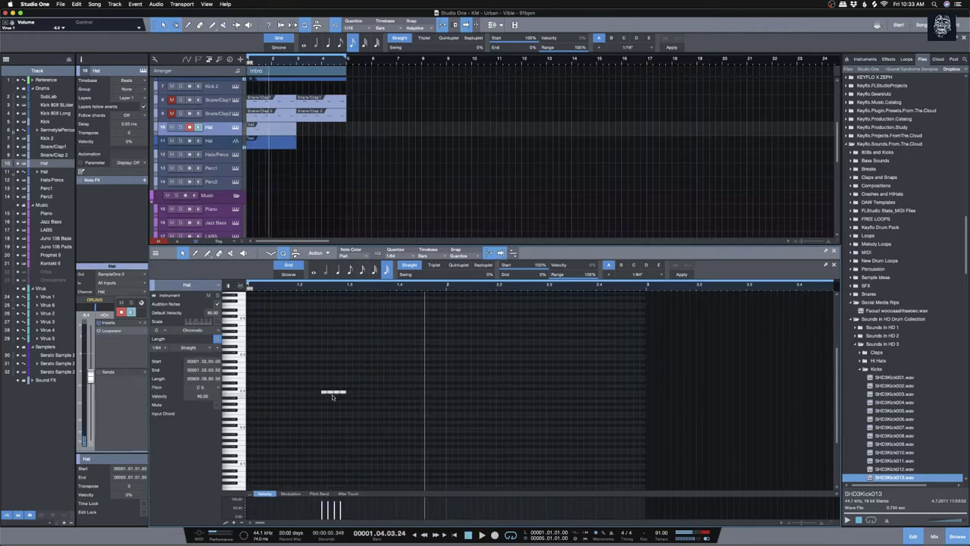
drag(358, 392, 424, 404)
key(space)
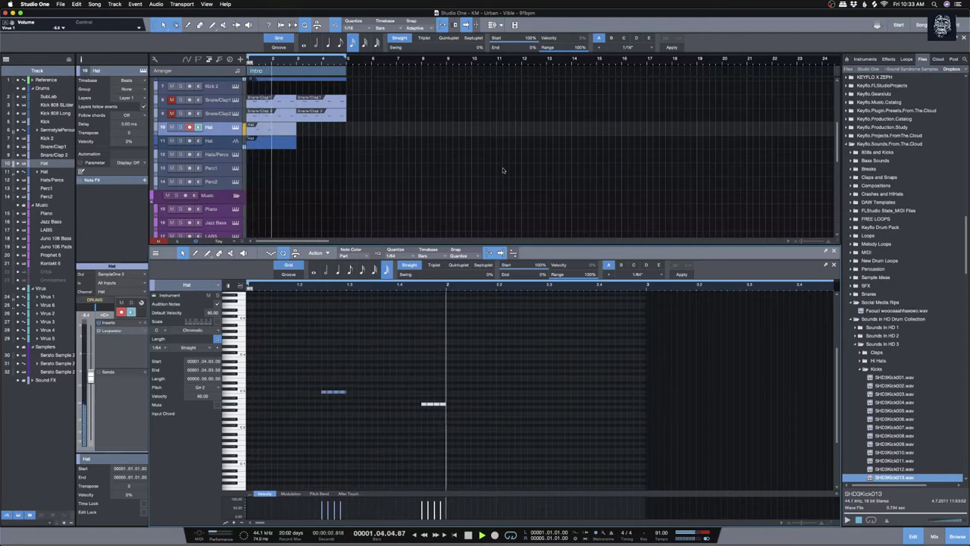
click(333, 392)
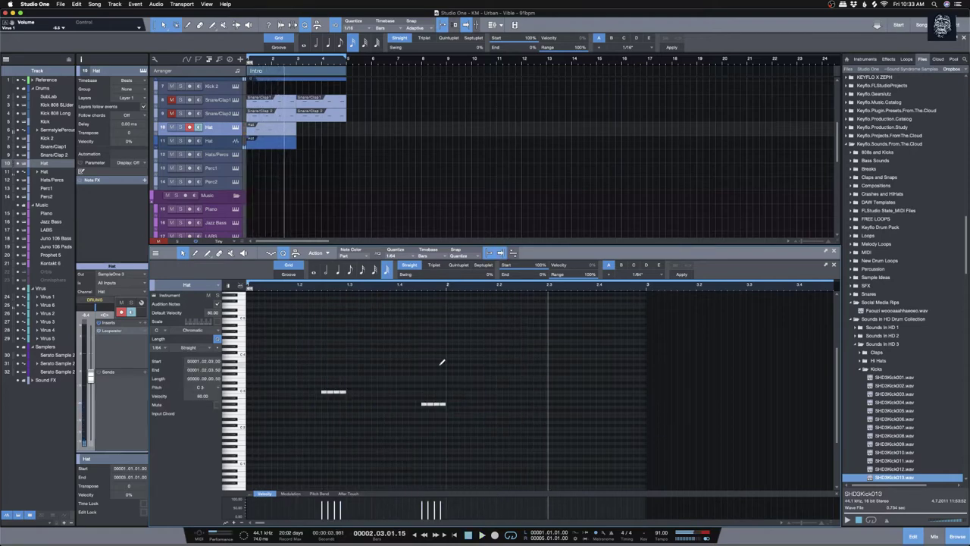
key(d)
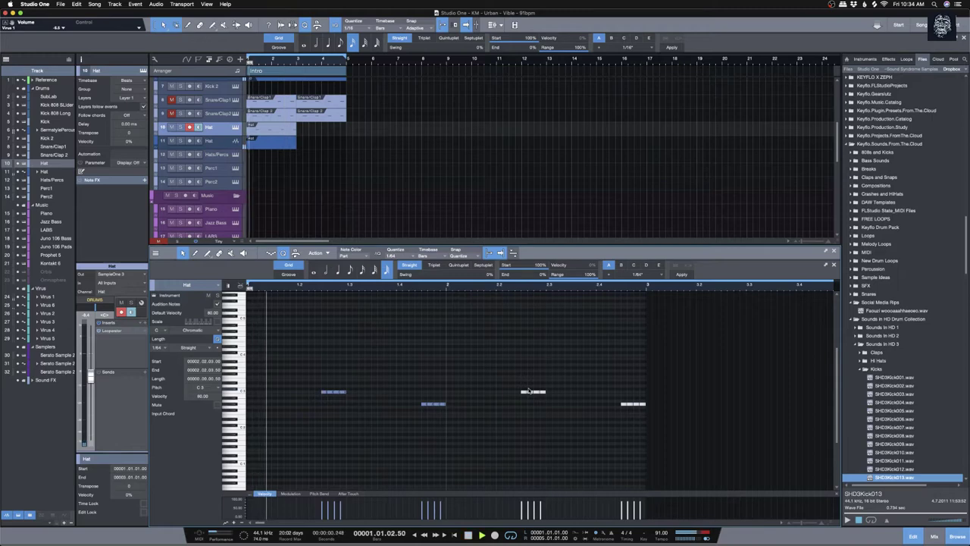
Step: Duplicate the Hat note event and the bounced Hat audio event so both tracks fill bars 3 and 4
key(d)
click(285, 144)
key(d)
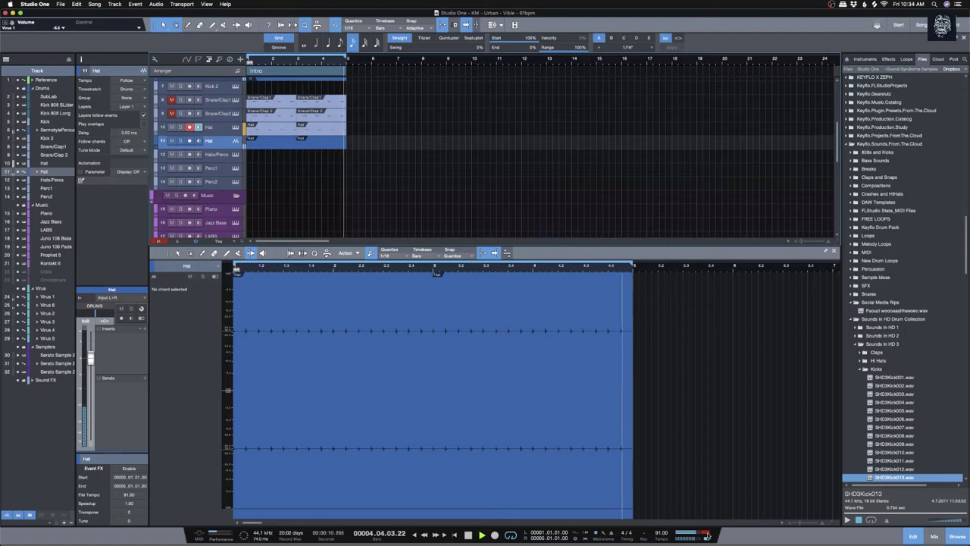
Step: In the mixer, route the ZULU effects channel's output to DRUM AUTO and collapse the ZULU and B channels
click(936, 537)
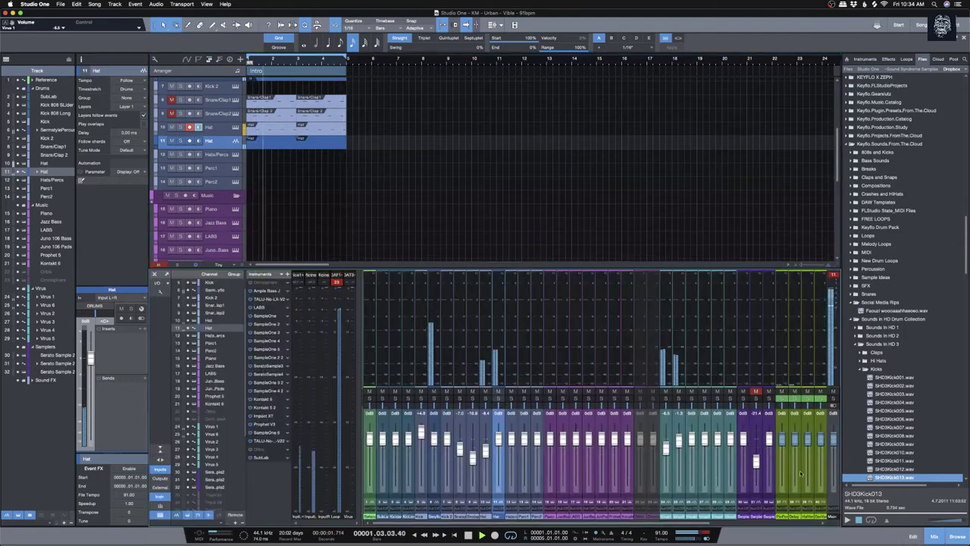
scroll(677, 523, right, 5)
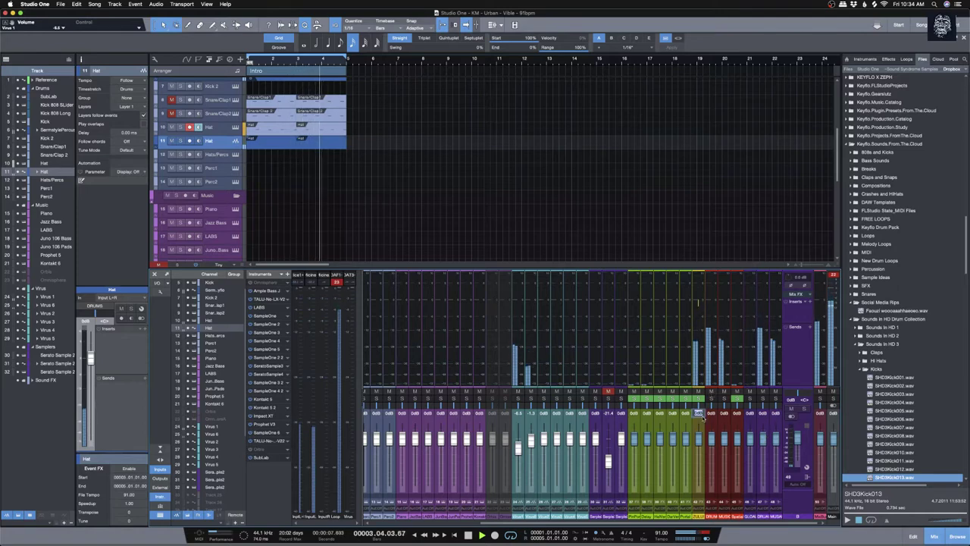
click(705, 423)
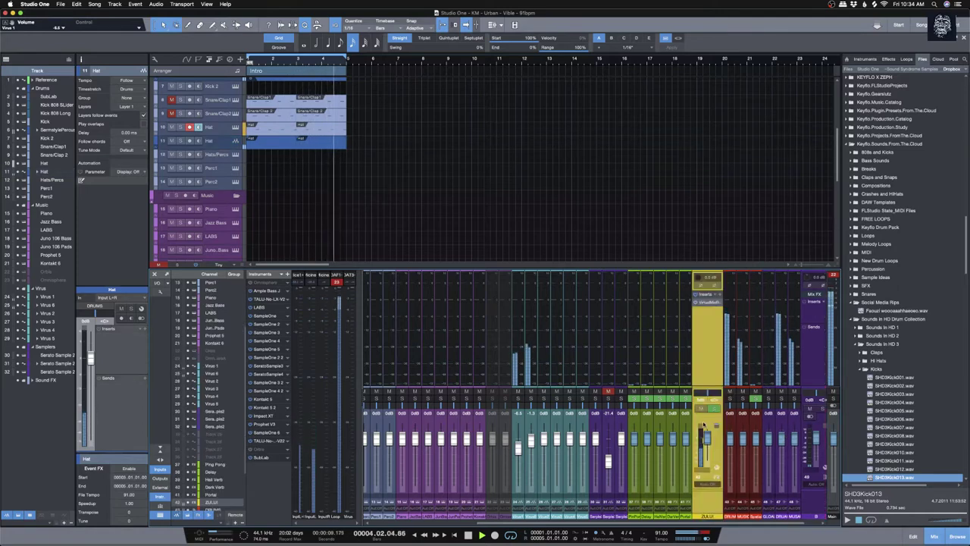
drag(708, 380, 708, 361)
click(706, 375)
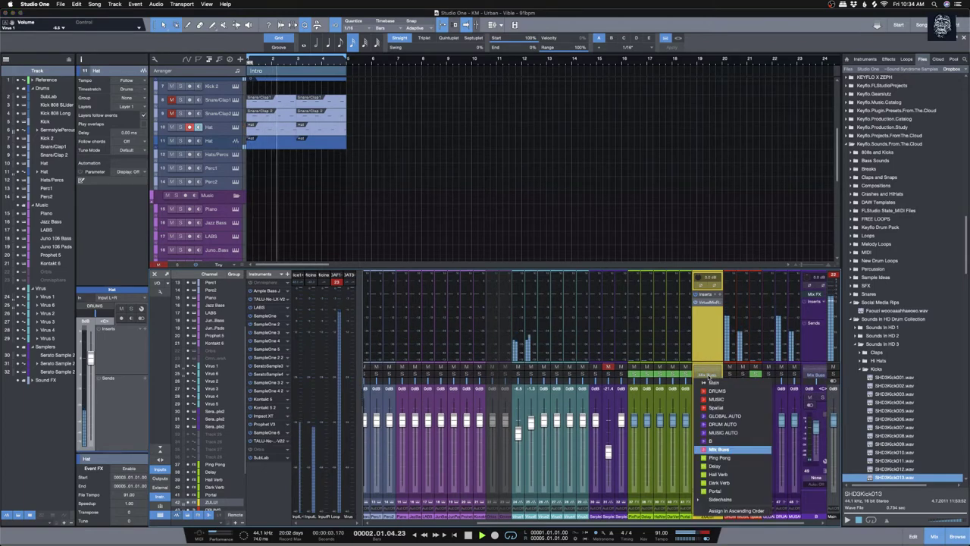
click(719, 416)
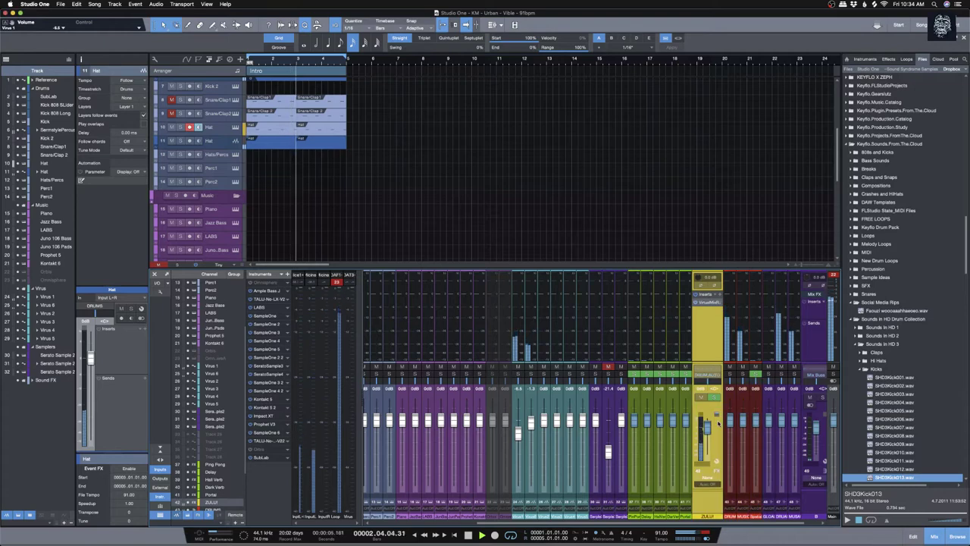
double_click(718, 440)
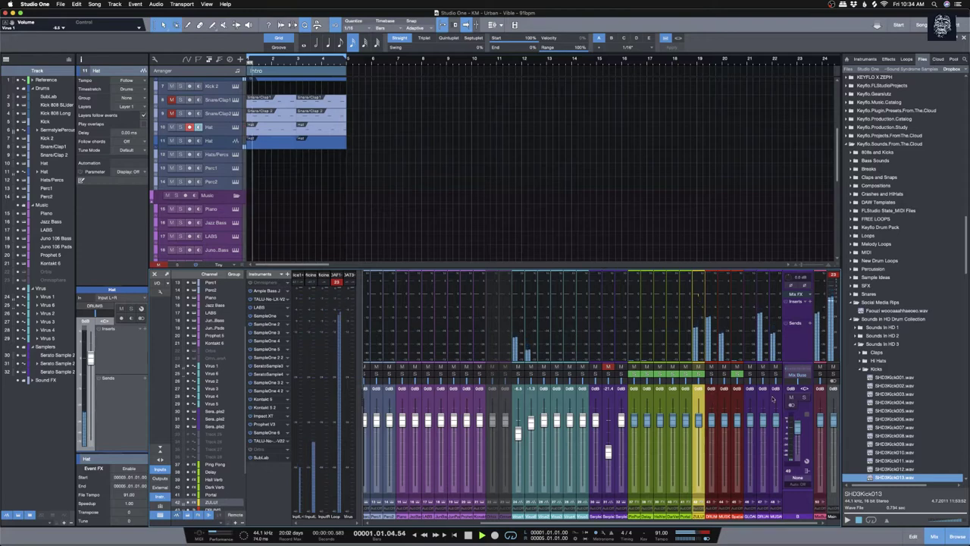
click(808, 435)
double_click(809, 435)
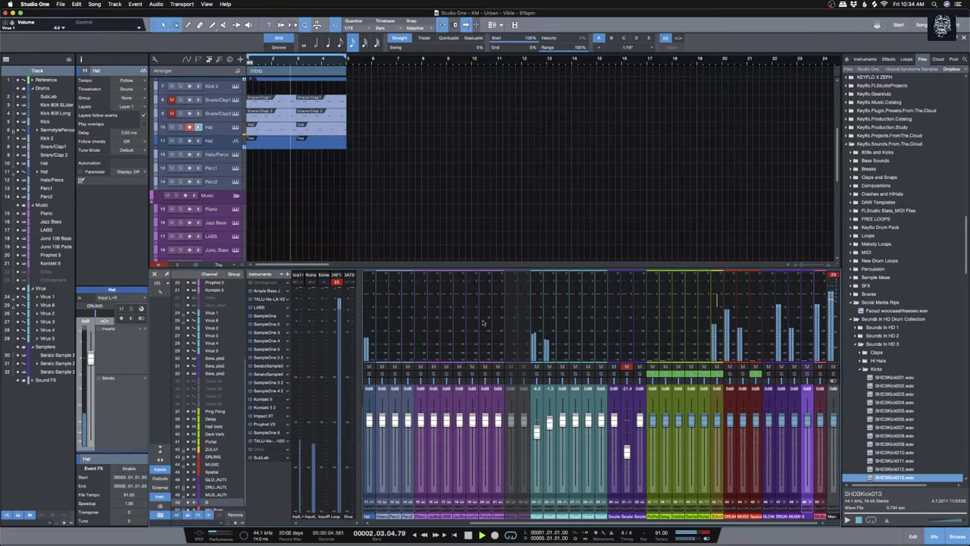
Step: Select the Serato Sample 2 audio track 31, increase its track height and play the beat from the start
scroll(368, 190, down, 6)
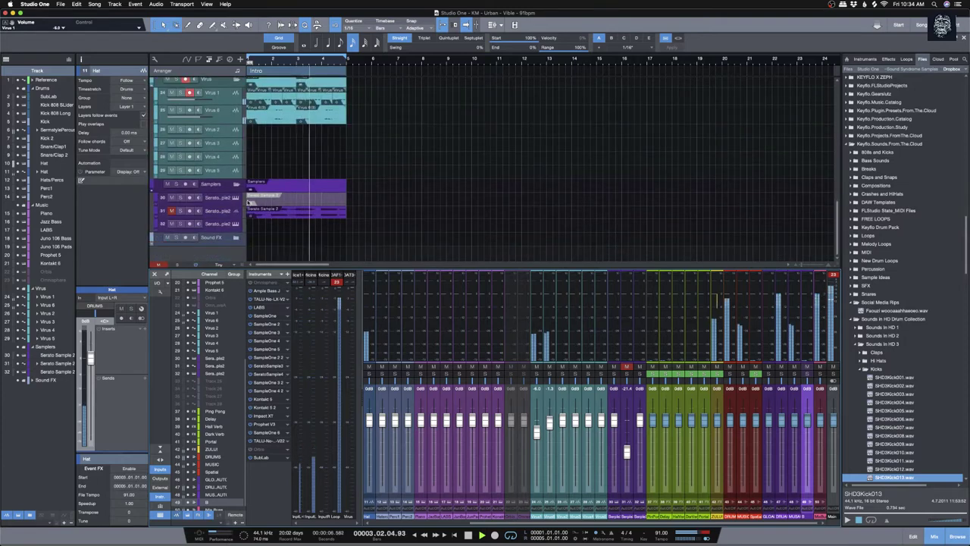
click(263, 215)
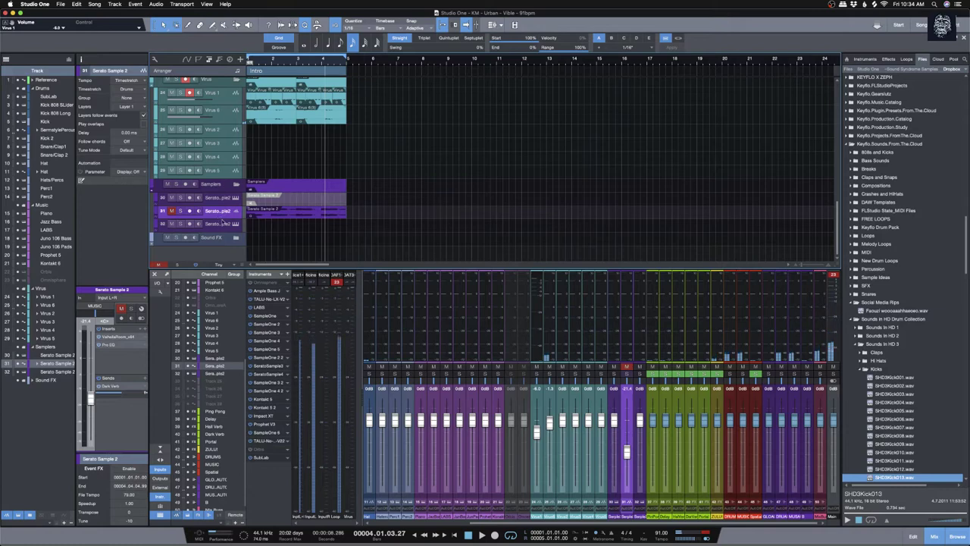
drag(238, 219, 238, 243)
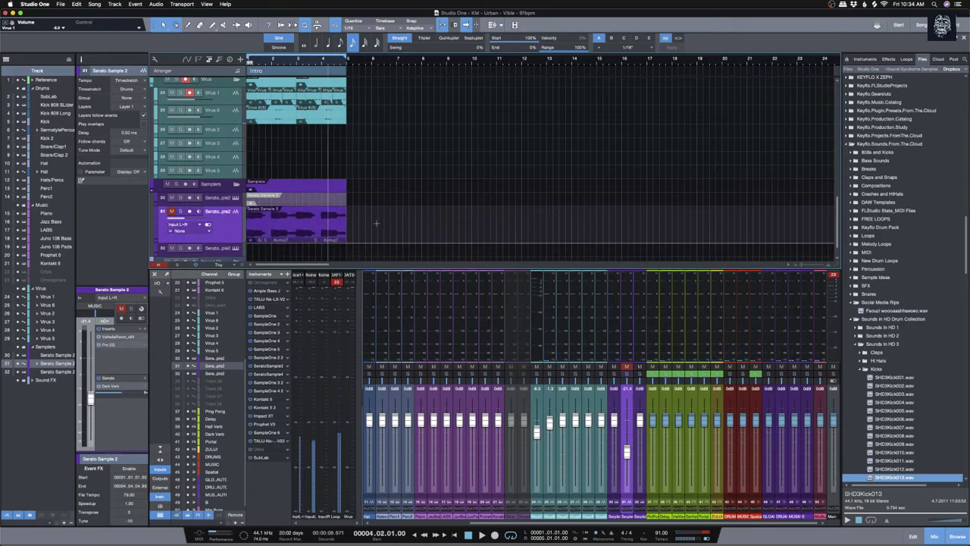
key(comma)
key(space)
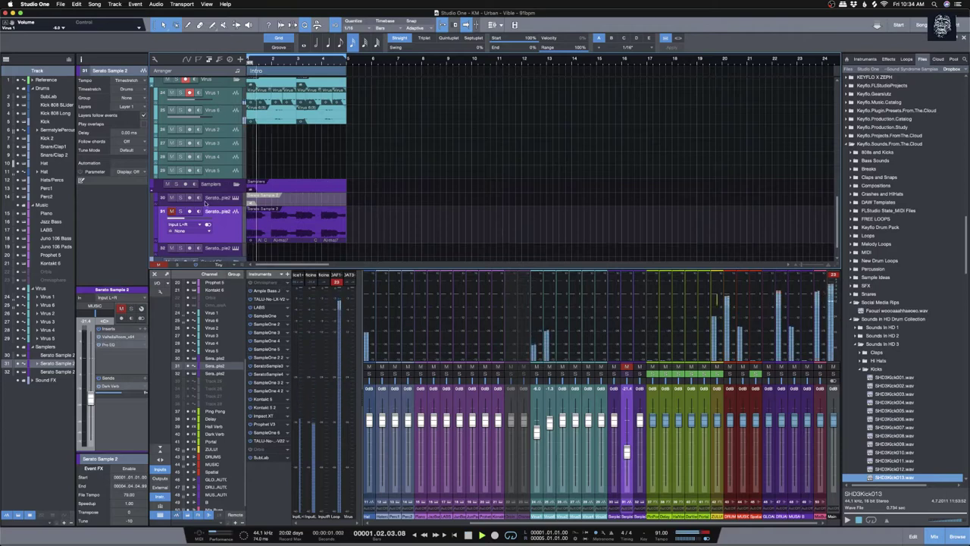
Step: Try a file tempo of 91 on the Serato Sample 2 event with its track unmuted, and undo the tempo change
click(280, 229)
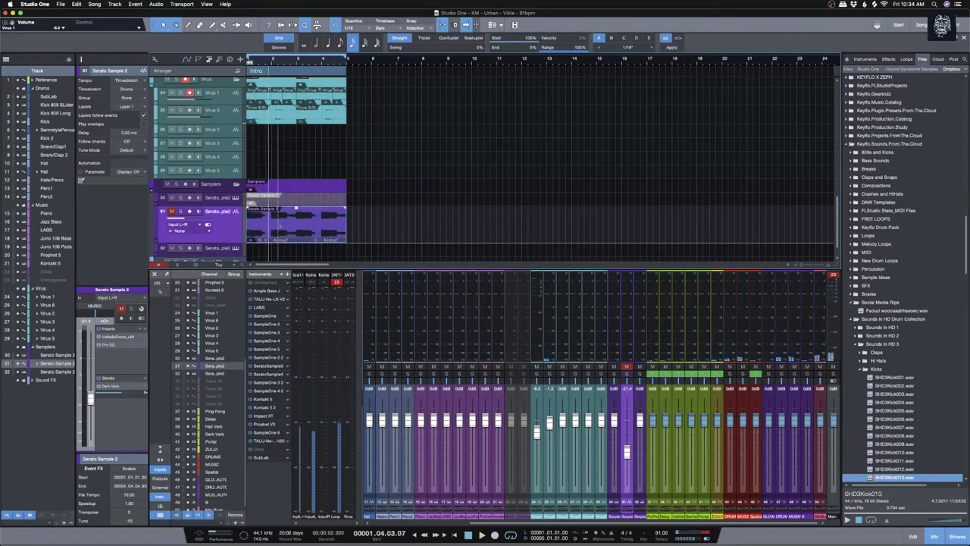
key(super+z)
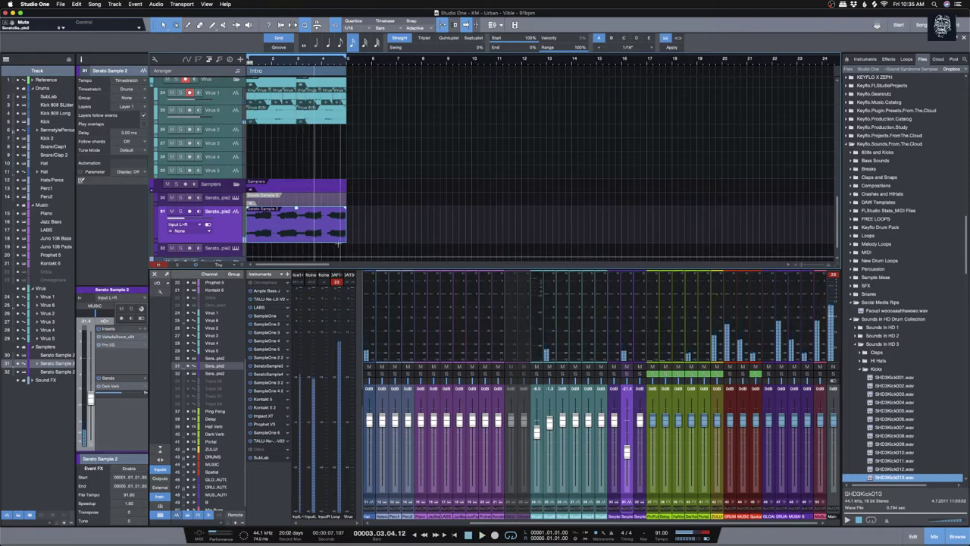
Step: Mute Serato Sample 2 on track 31, pull its fader down to minus infinity and play the beat
click(627, 367)
drag(626, 453, 630, 533)
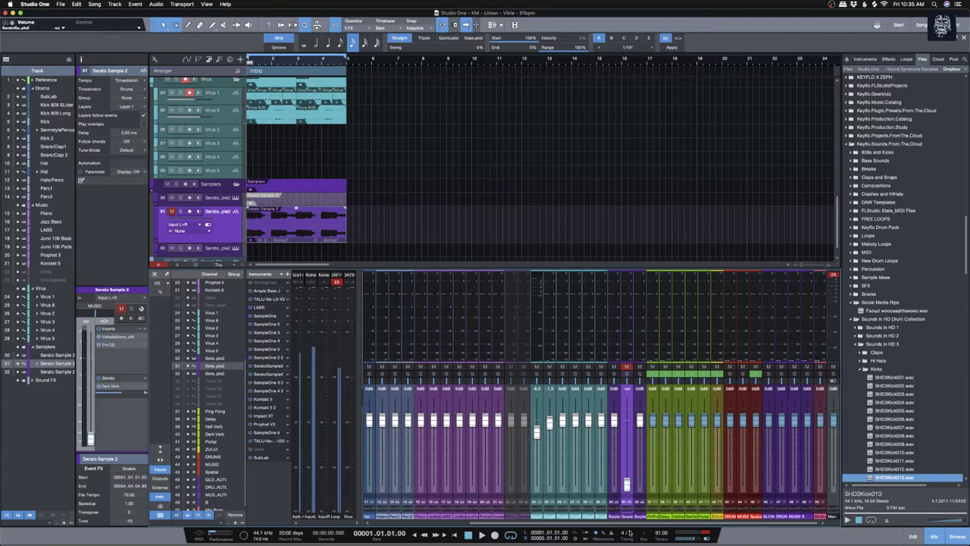
key(space)
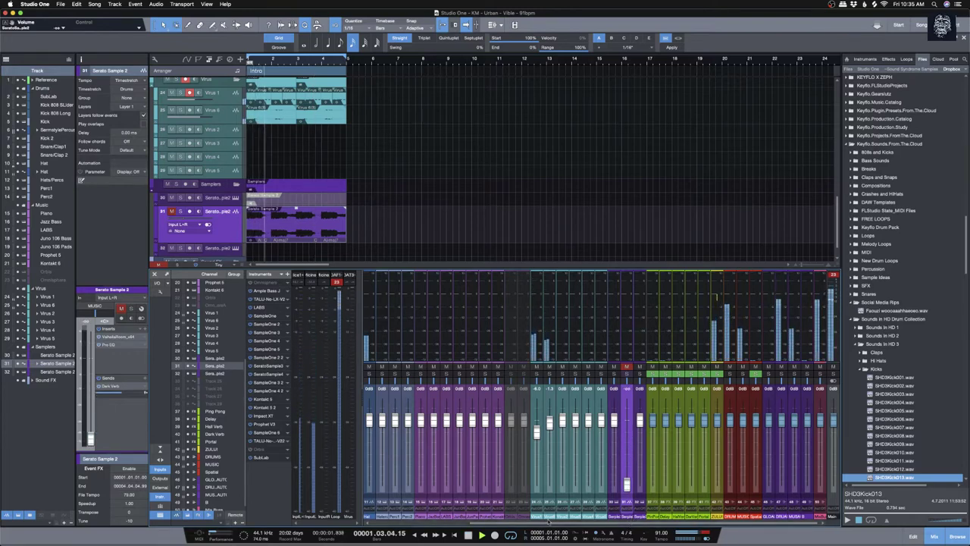
Step: Find the Music folder in the arrangement and select its Piano track for auditioning
scroll(386, 222, up, 3)
scroll(386, 222, up, 4)
scroll(386, 222, down, 4)
scroll(387, 222, up, 3)
scroll(386, 222, up, 3)
scroll(386, 222, down, 5)
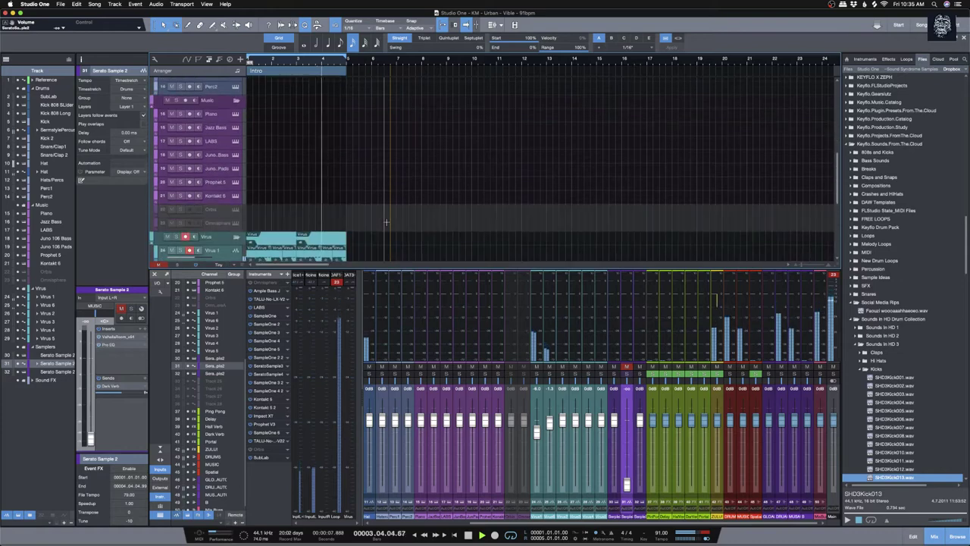
click(225, 114)
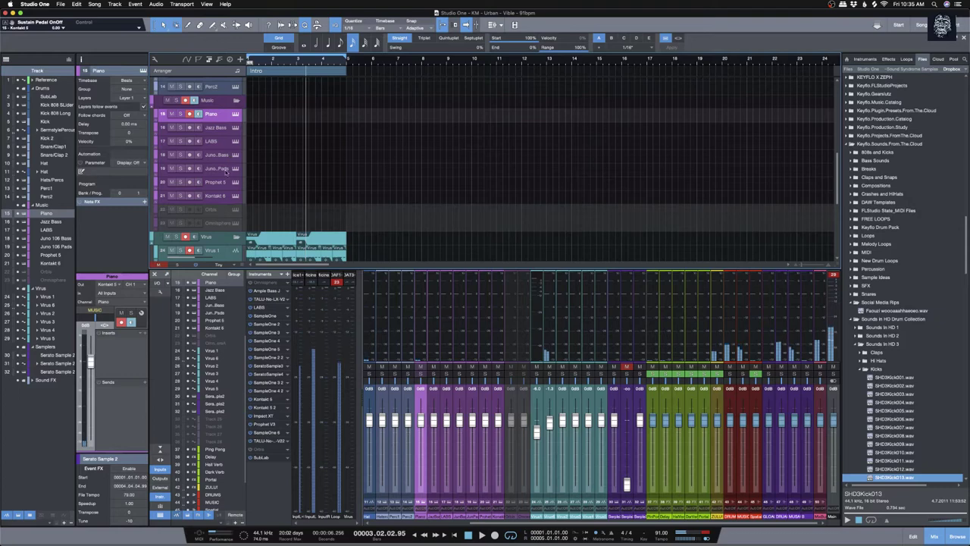
Step: Open the Juno 106 Bass track's TAL U-NO-LX instrument, check its preset options and close it
click(220, 154)
key(F11)
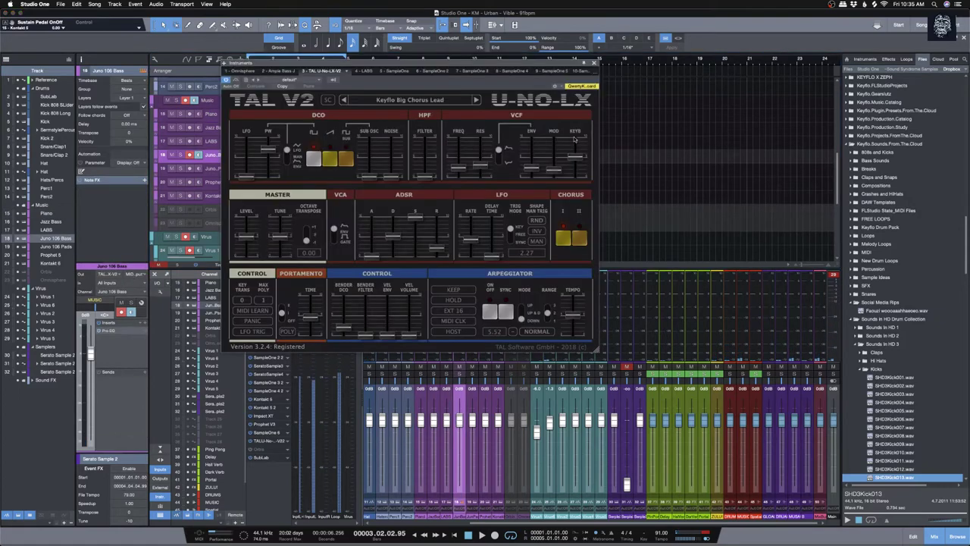
click(415, 101)
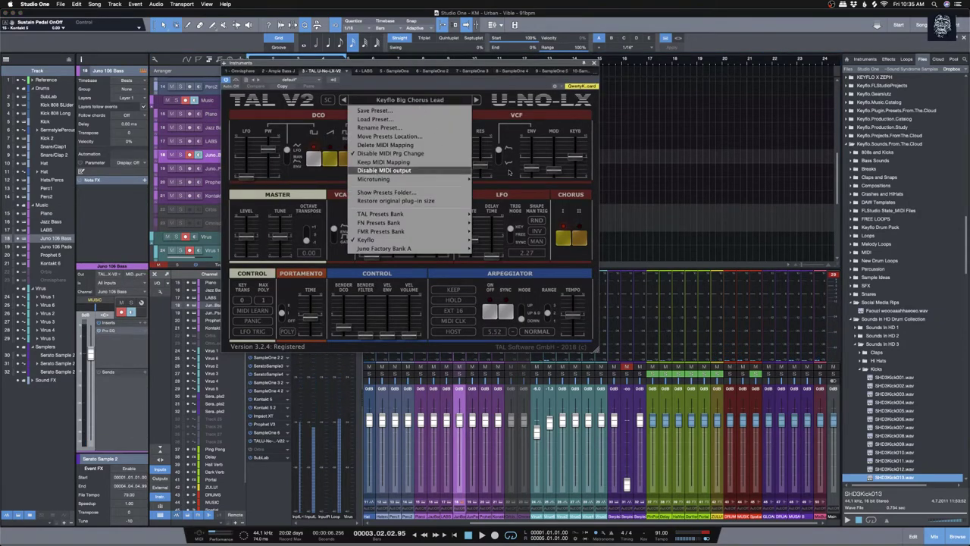
click(594, 63)
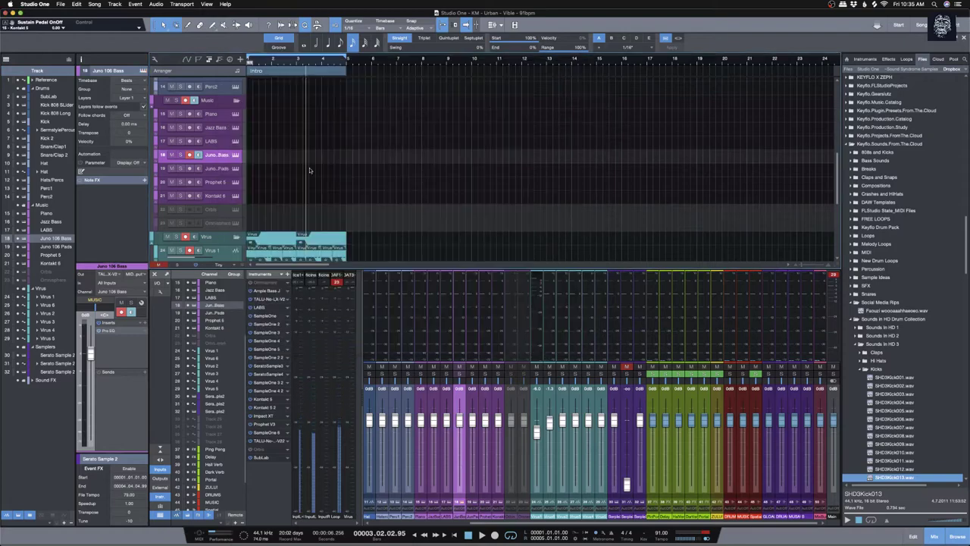
Step: Load the Bhasker Kanye Lead 2 preset in the Juno 106 Pads track's TAL U-NO-LX, play the beat and close the instrument
click(220, 170)
click(236, 169)
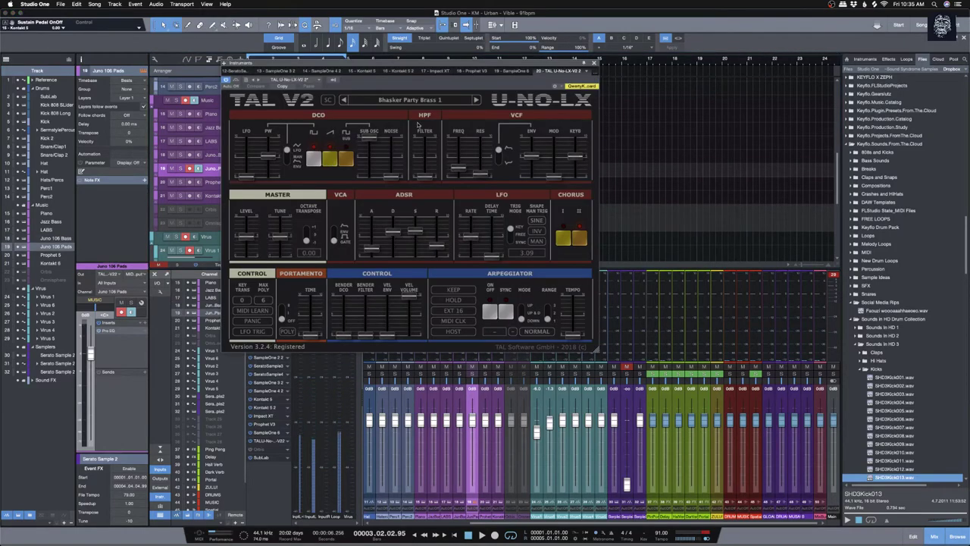
click(445, 99)
mouse_move(411, 247)
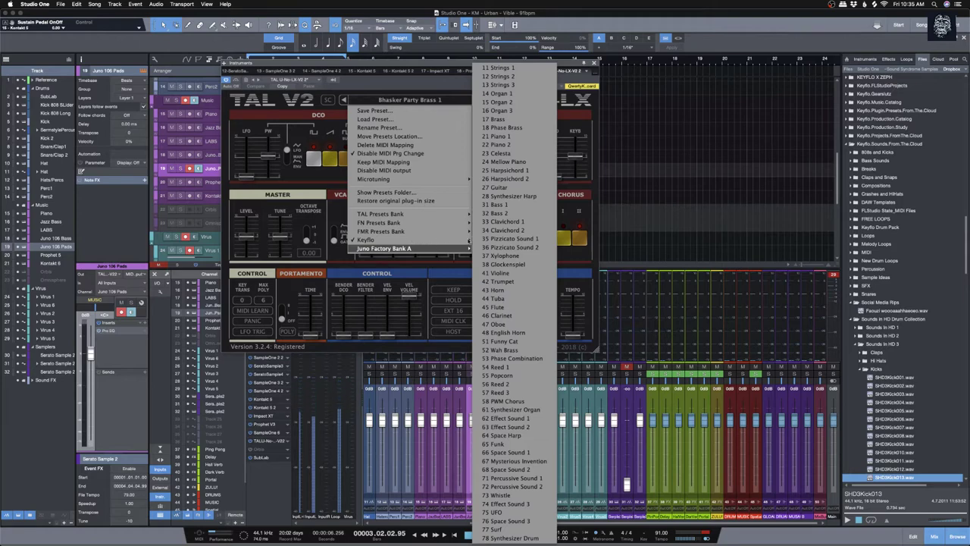
click(518, 249)
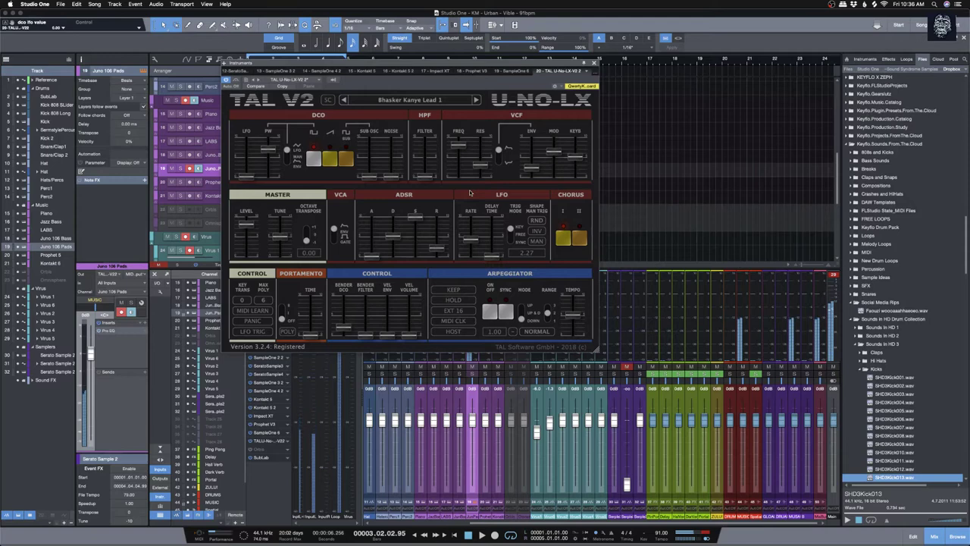
click(477, 100)
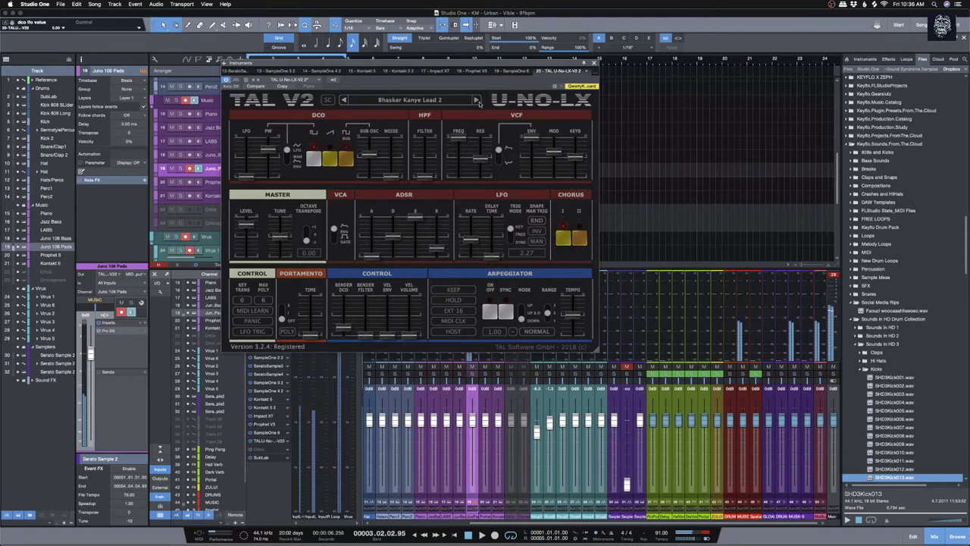
key(space)
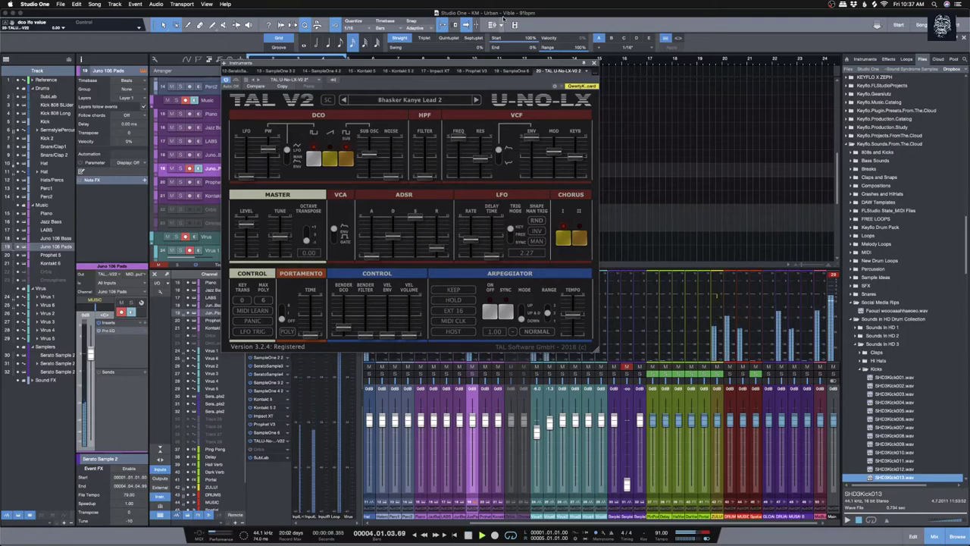
click(594, 65)
Step: Select the Sermstyle percussion loop on track 6 and solo it during playback
scroll(363, 214, down, 5)
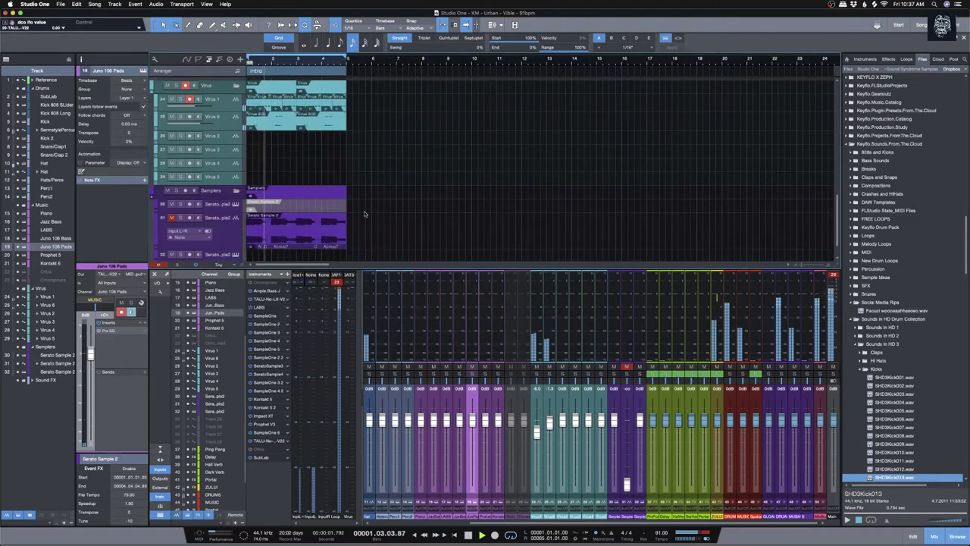
scroll(364, 213, up, 3)
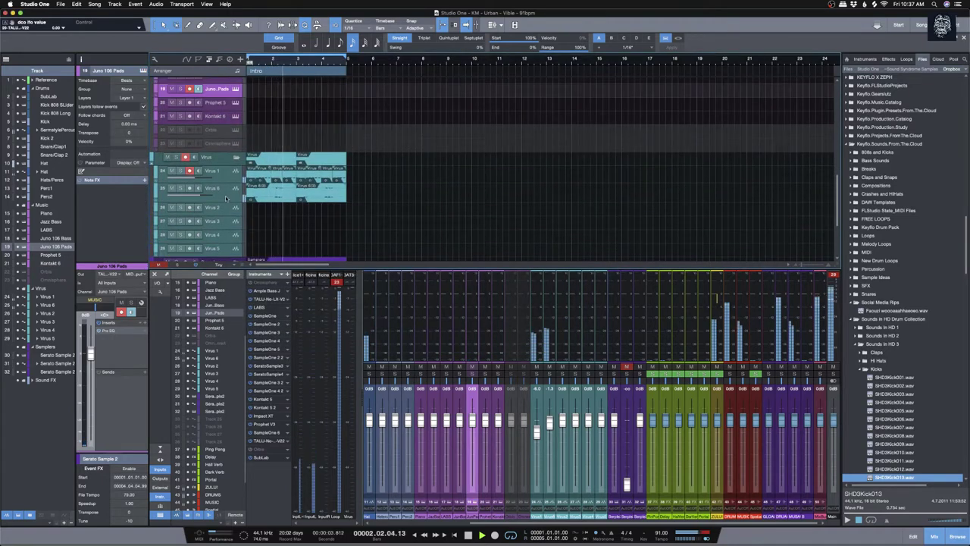
scroll(356, 177, up, 4)
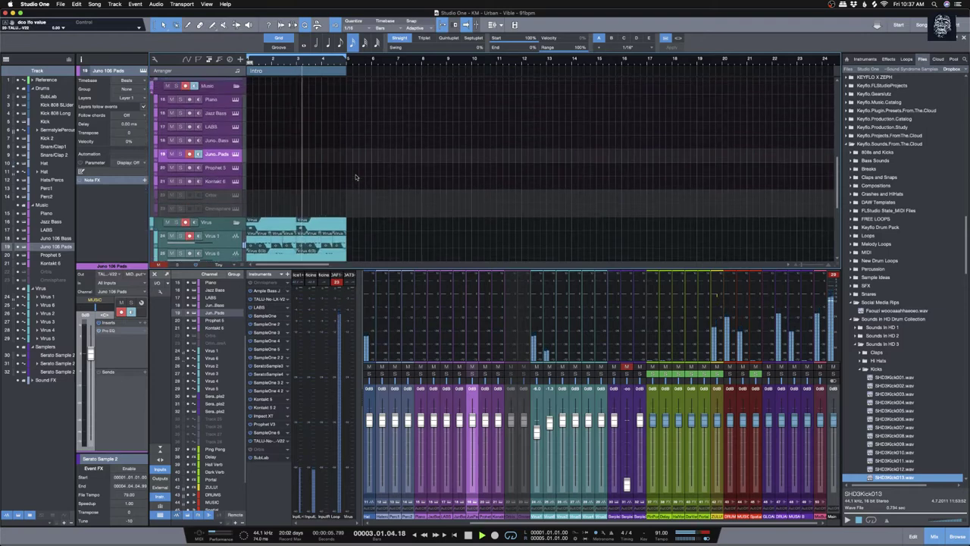
scroll(356, 178, up, 3)
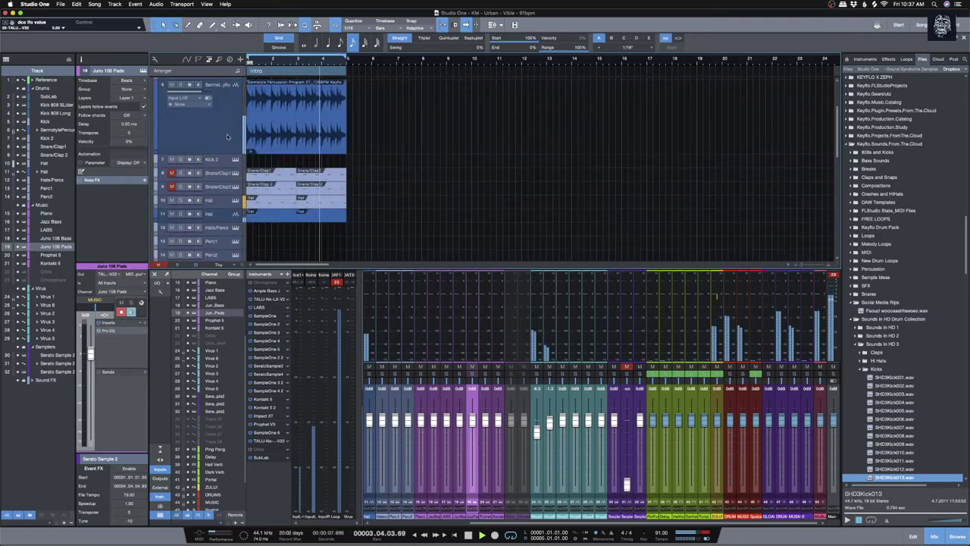
click(187, 87)
click(181, 84)
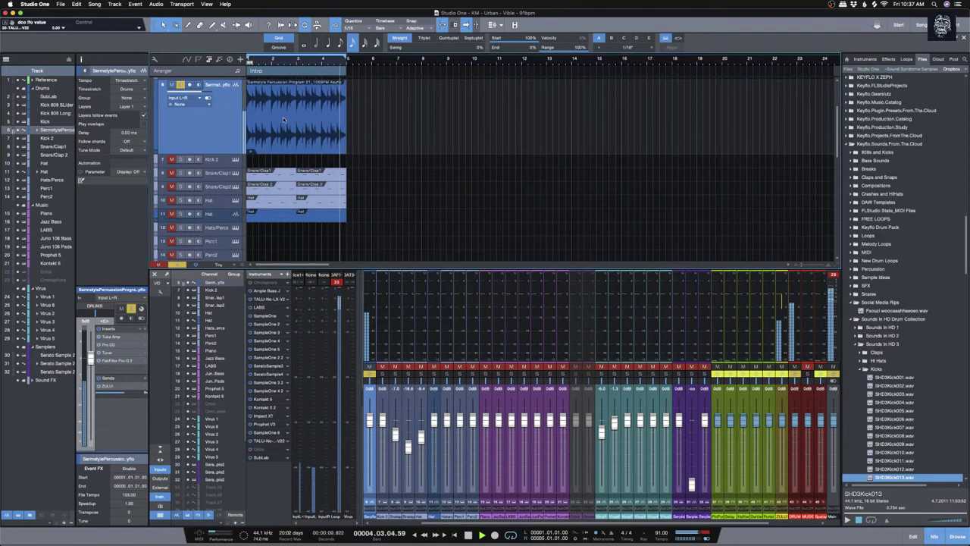
Step: Lower the soloed percussion loop's mixer fader to -4.7 dB and play it to check the level
double_click(374, 404)
key(space)
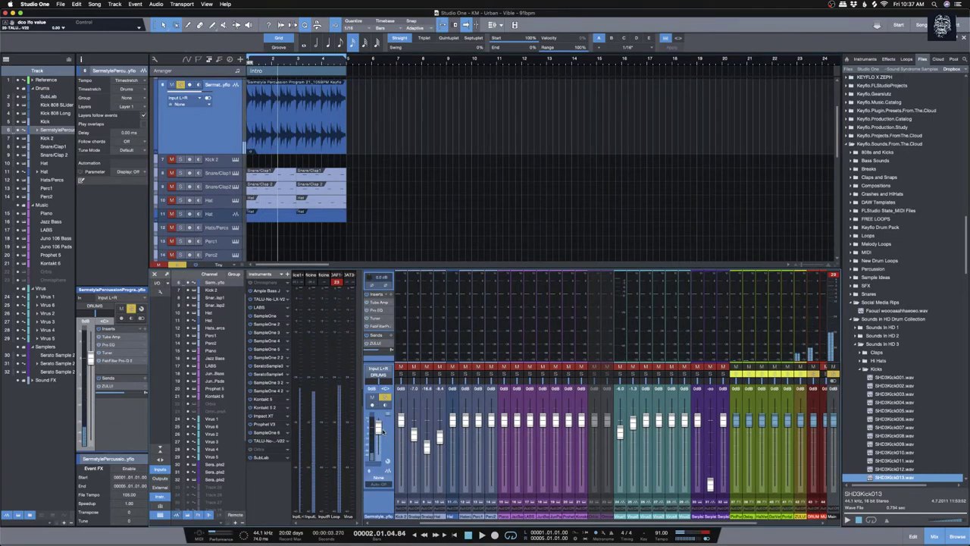
click(386, 434)
key(space)
drag(370, 423, 370, 427)
scroll(369, 426, down, 4)
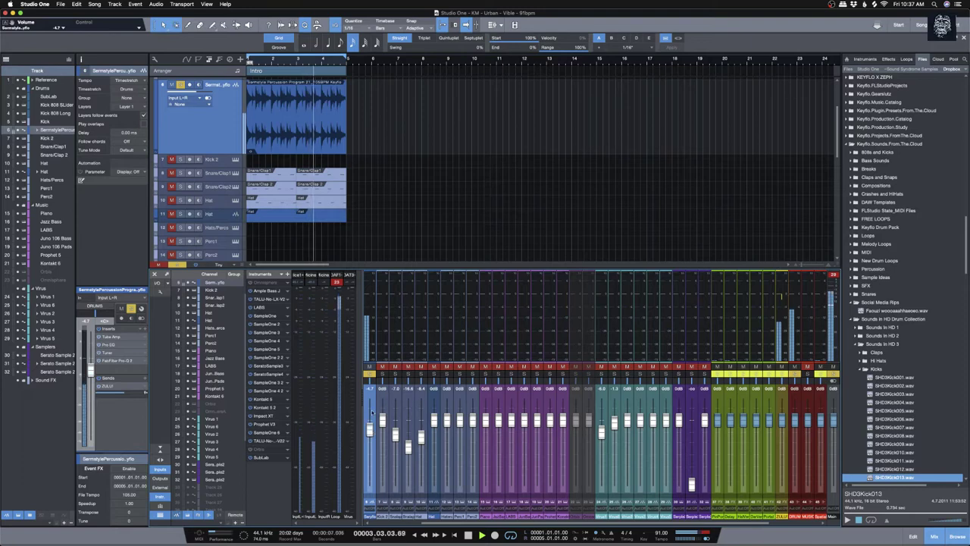
Step: Unsolo the percussion loop, raise its fader to -2.1 dB and play the full beat
click(181, 85)
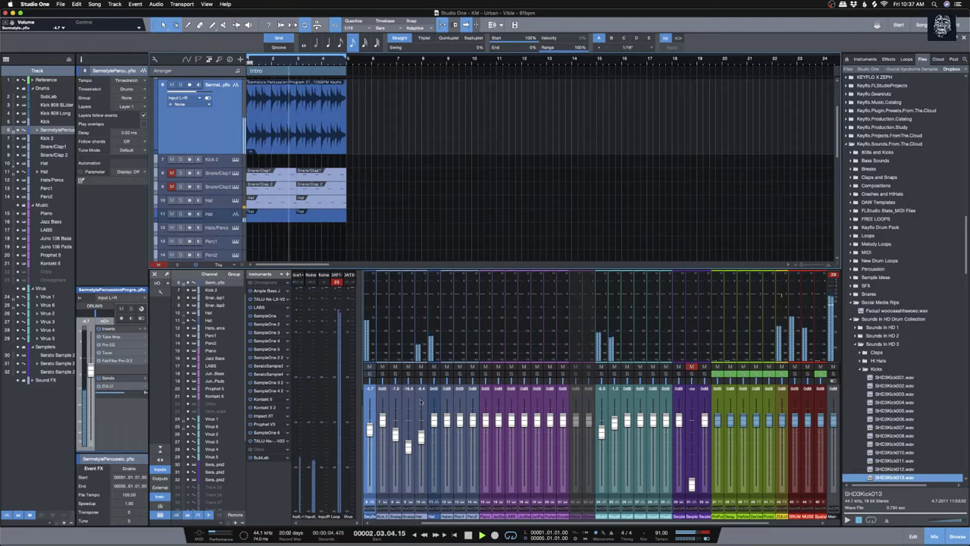
drag(370, 429, 369, 424)
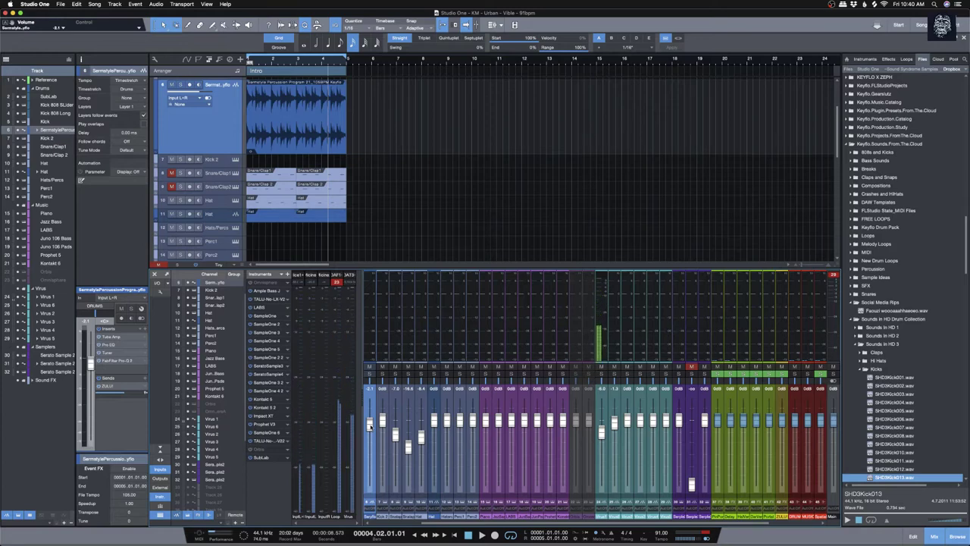
key(space)
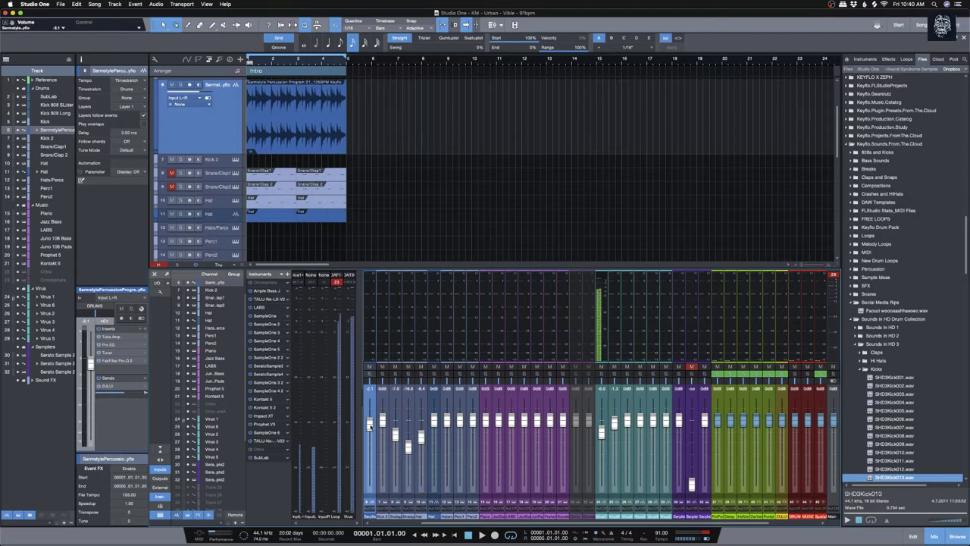
key(space)
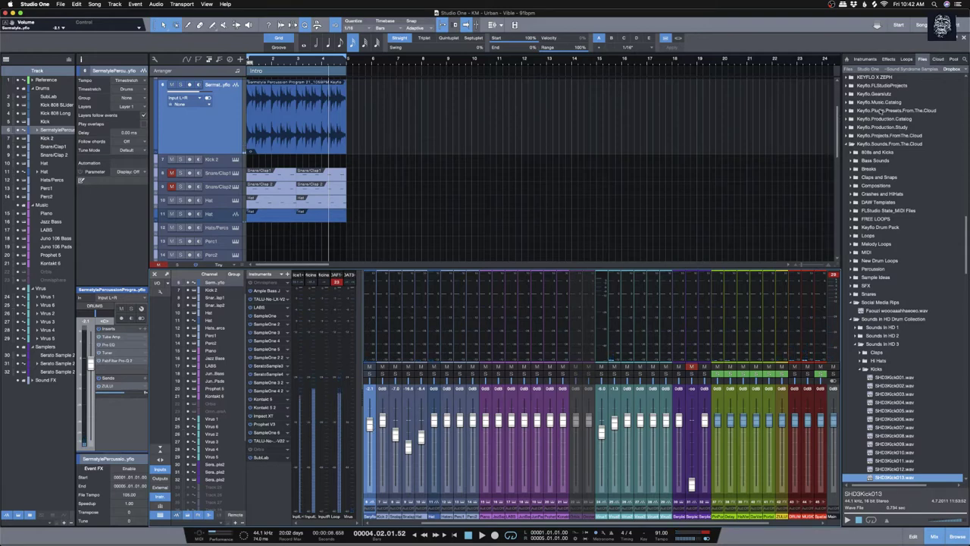
Step: Switch the file browser to the Sound Syndrome Samples location and expand Sound Syndrome Chops and its ~ALL CHOPS folder
click(850, 143)
click(928, 69)
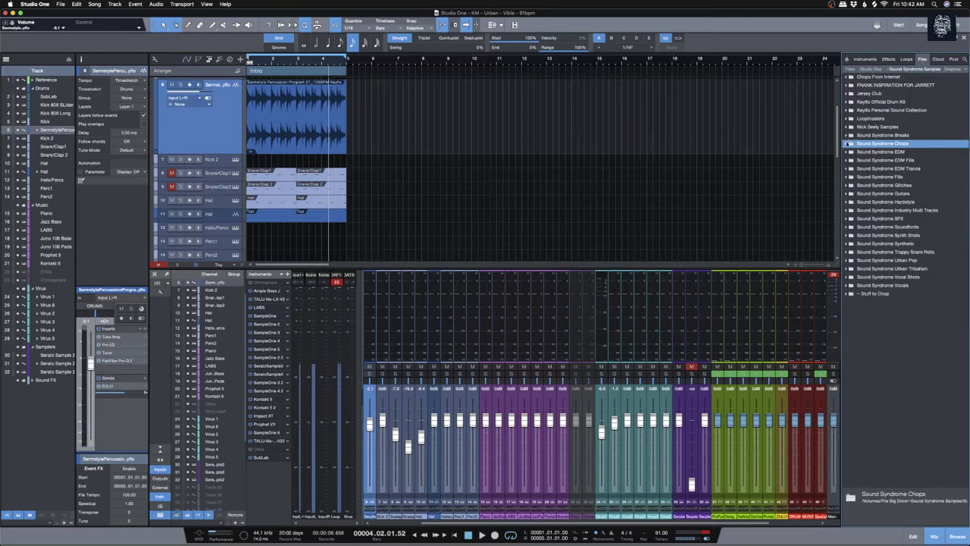
click(851, 144)
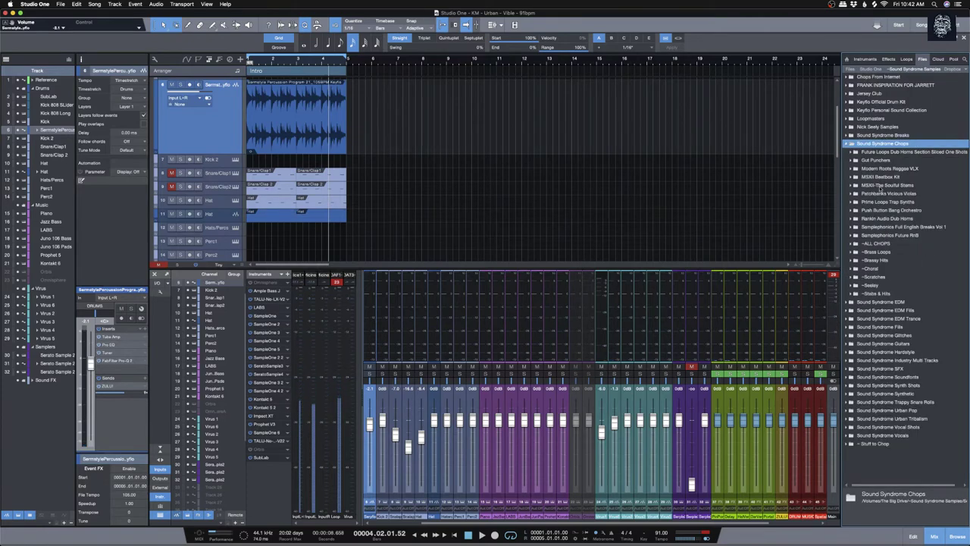
click(848, 144)
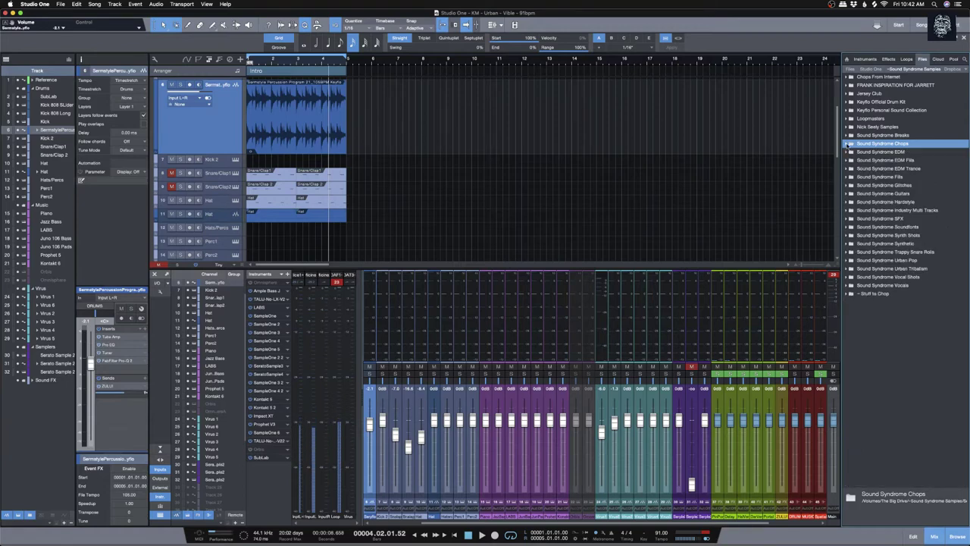
click(847, 144)
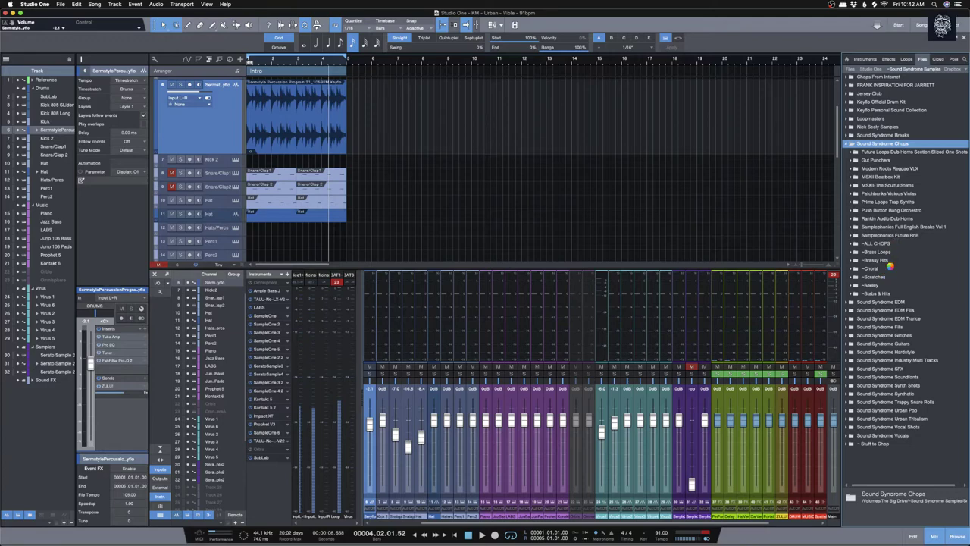
click(851, 244)
Step: Audition chops in the ~ALL CHOPS folder, including 01 bass synth Gmin.wav and 01 PIZZICATO.wav
click(887, 285)
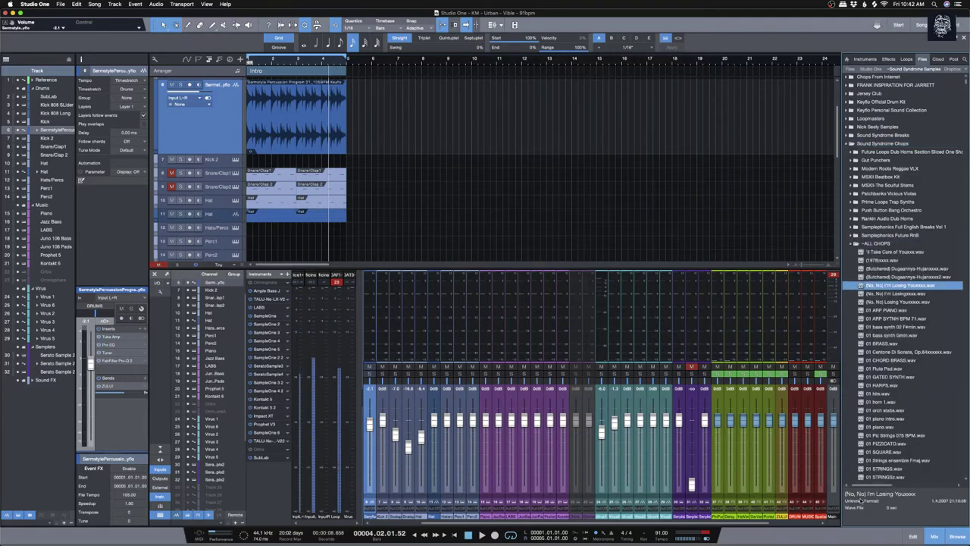
key(Down)
key(Down)
key(Down)
key(Down)
key(Down)
key(Down)
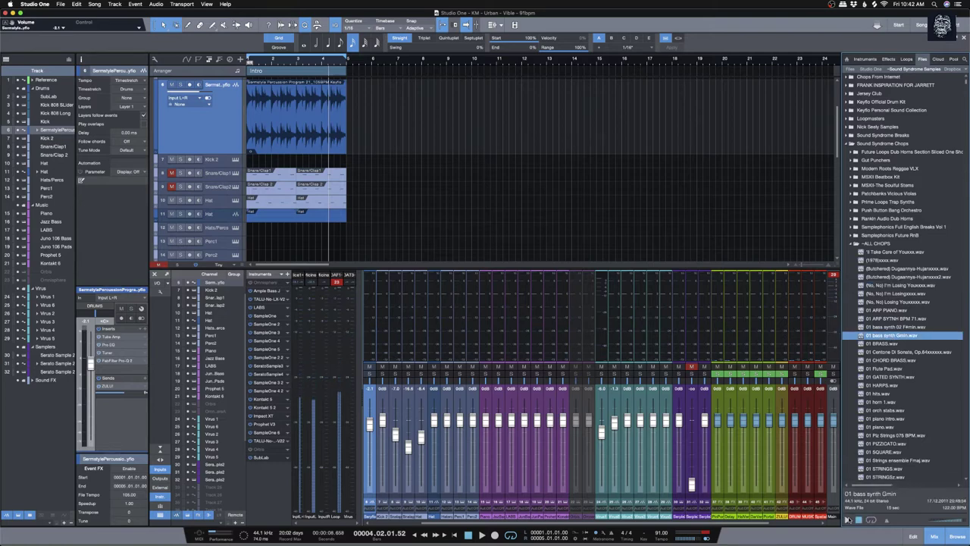
click(910, 444)
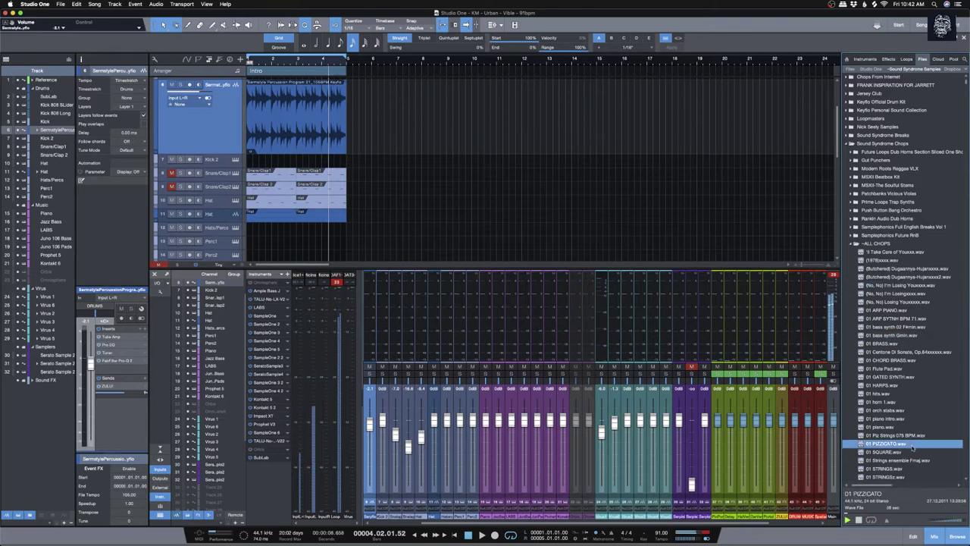
click(912, 450)
Step: Audition further samples down the ~ALL CHOPS list, including 02_A_Synth_Lead_074_Amin.wav and 03_ORGAN.wav
scroll(912, 449, down, 3)
click(911, 446)
click(903, 463)
scroll(904, 468, down, 5)
click(903, 440)
scroll(898, 450, down, 6)
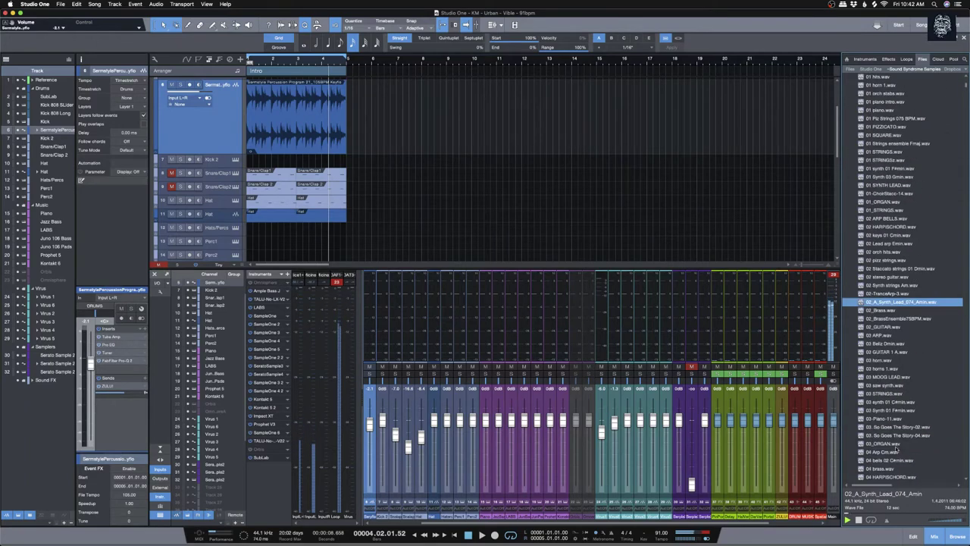
click(896, 443)
scroll(897, 432, down, 2)
Step: Compare the 03. So Goes The Story-04.wav and 03. So Goes The Story-02.wav samples by previewing both
click(902, 385)
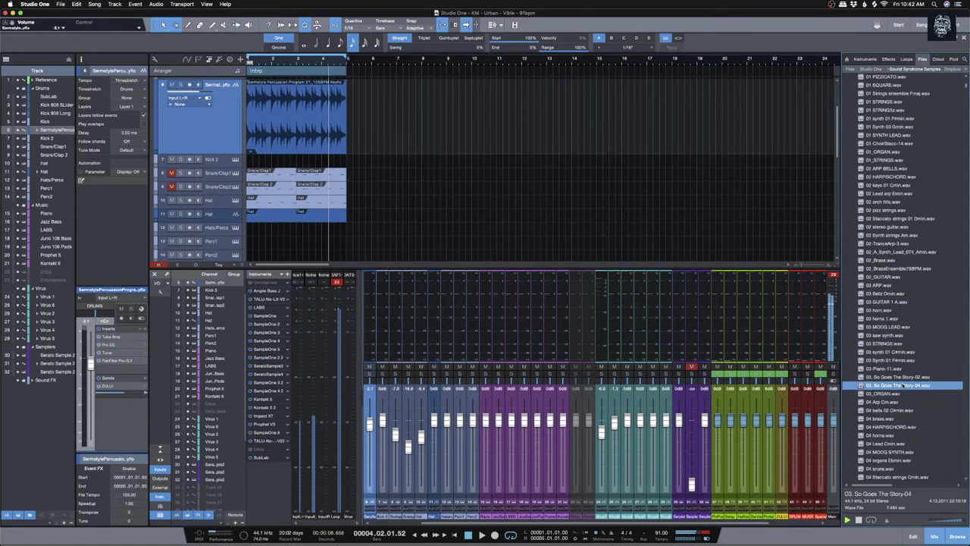
scroll(899, 427, down, 3)
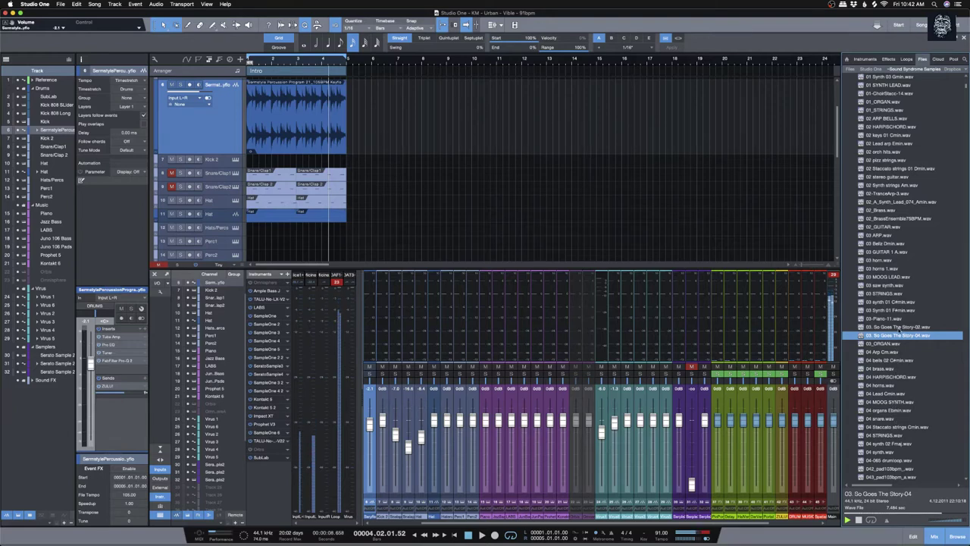
click(898, 328)
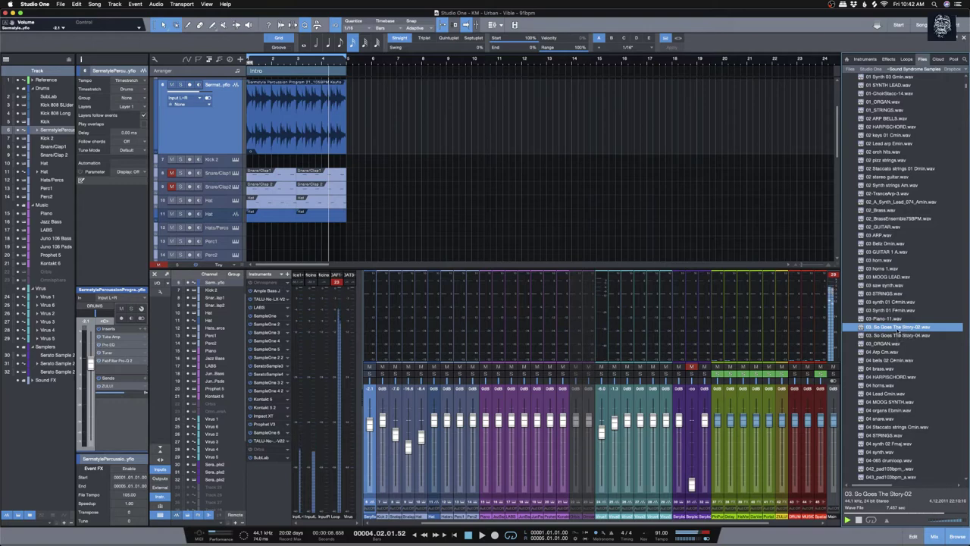
key(Down)
key(Up)
right_click(902, 328)
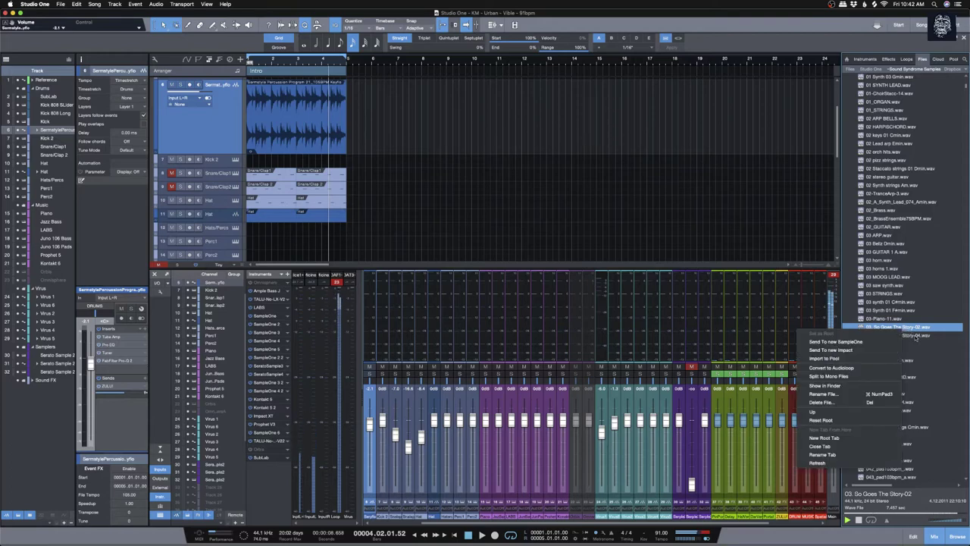
click(915, 336)
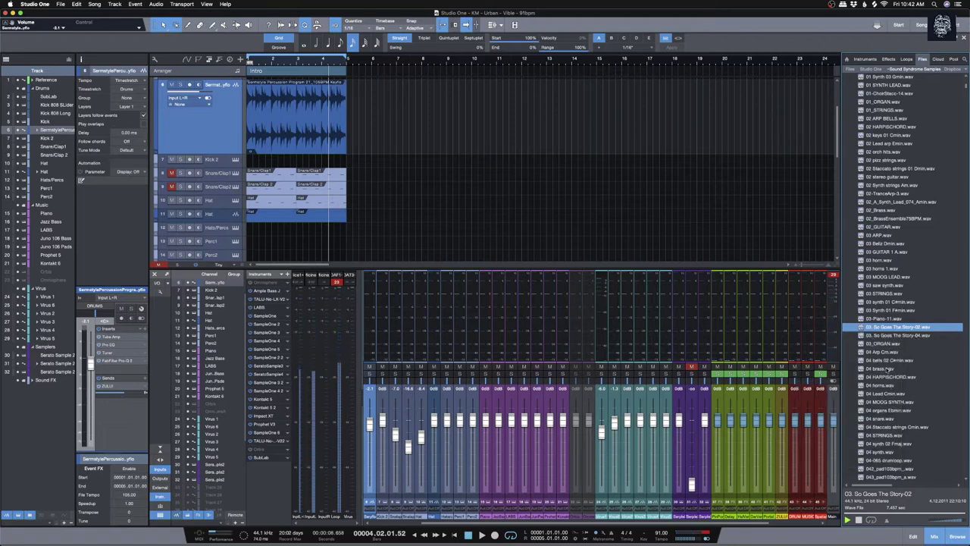
Step: Audition 04 HARPSICHORD.wav, 04 Lead Cmin.wav and 04 MOOG SYNTH.wav in the ~ALL CHOPS folder
click(895, 377)
click(887, 394)
click(889, 401)
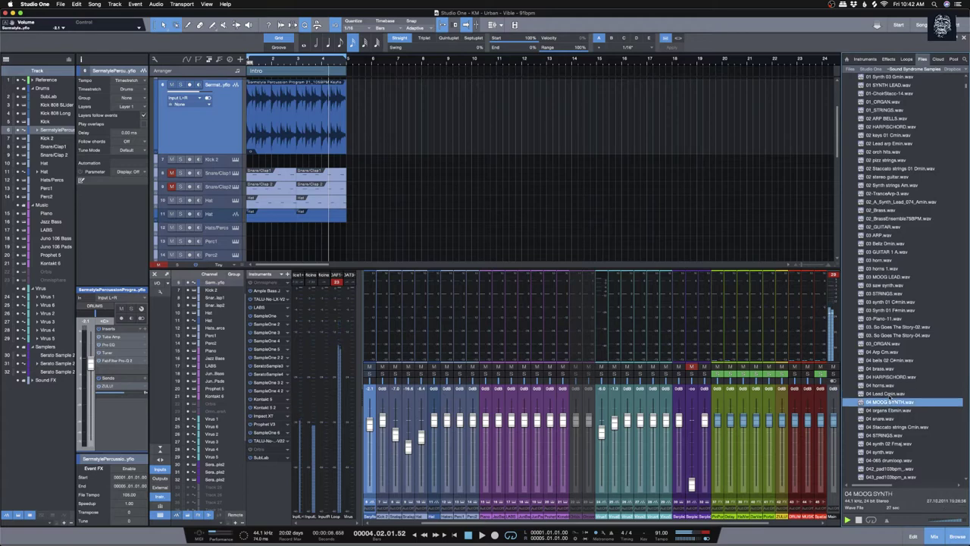
Step: Audition samples in the ~ALL CHOPS folder from 04 organs Ebmin.wav through 04 synth.wav to 04-065 drumloop.wav
key(Down)
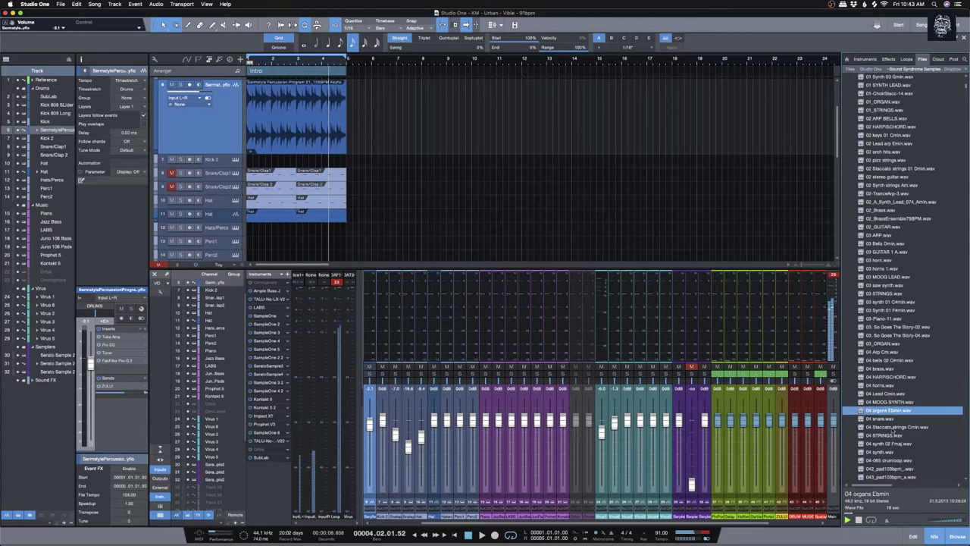
scroll(896, 431, down, 3)
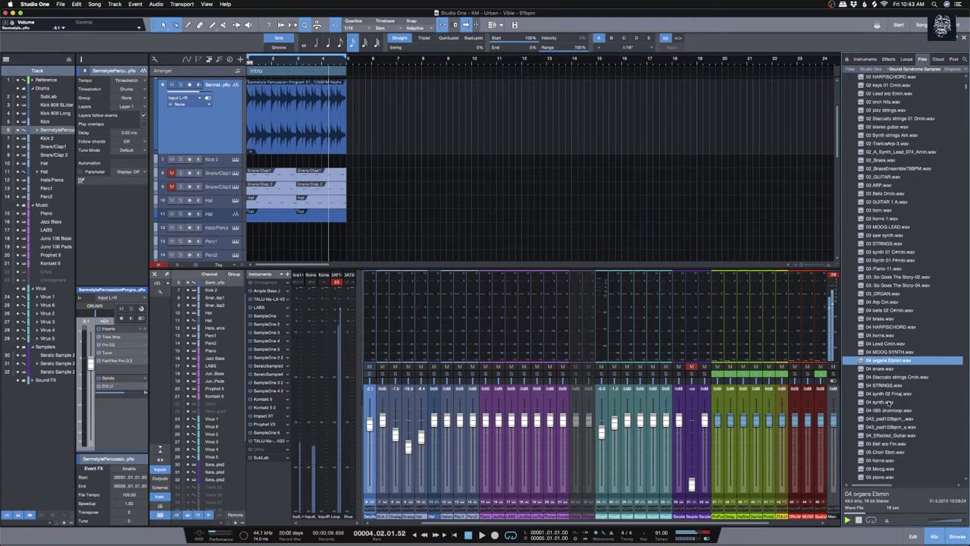
click(889, 402)
click(888, 411)
scroll(889, 409, down, 5)
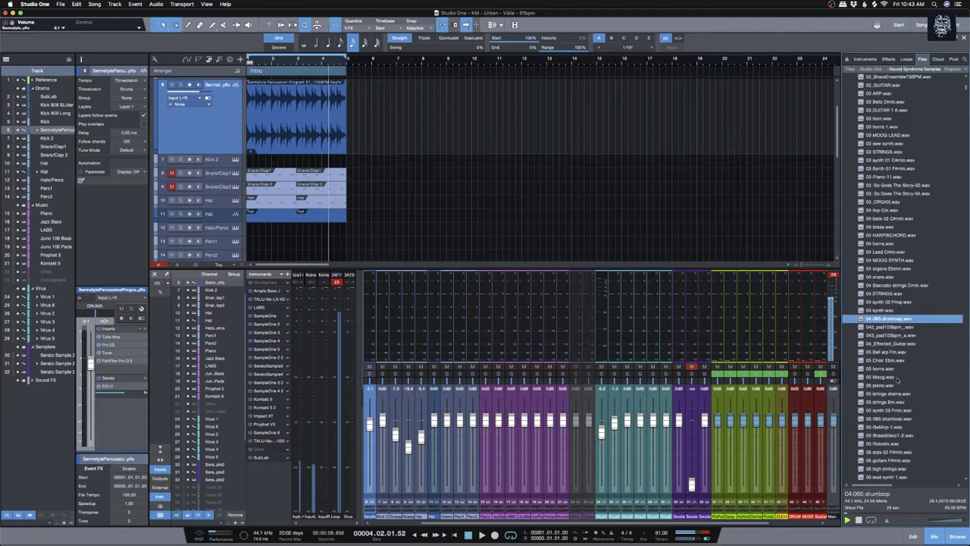
Step: Audition further chops from 05 Moog.wav and 05 piano.wav down to 065 Cm_all strings.wav
click(887, 378)
click(886, 386)
scroll(887, 391, down, 3)
click(887, 395)
scroll(887, 397, down, 5)
click(885, 412)
scroll(886, 416, down, 5)
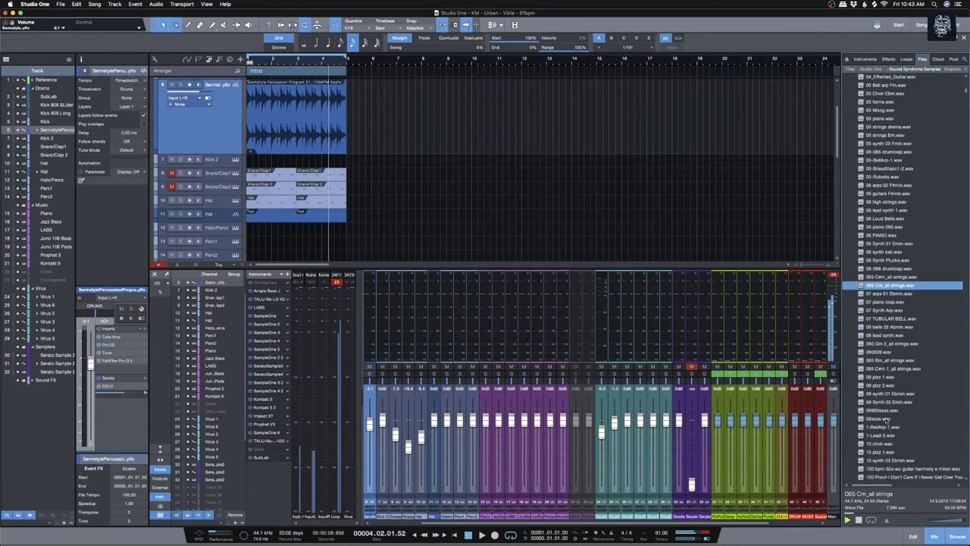
Step: Preview 085 Bm_all strings.wav and 102 piano loop 01 G minor.wav
click(884, 360)
scroll(884, 378, down, 1)
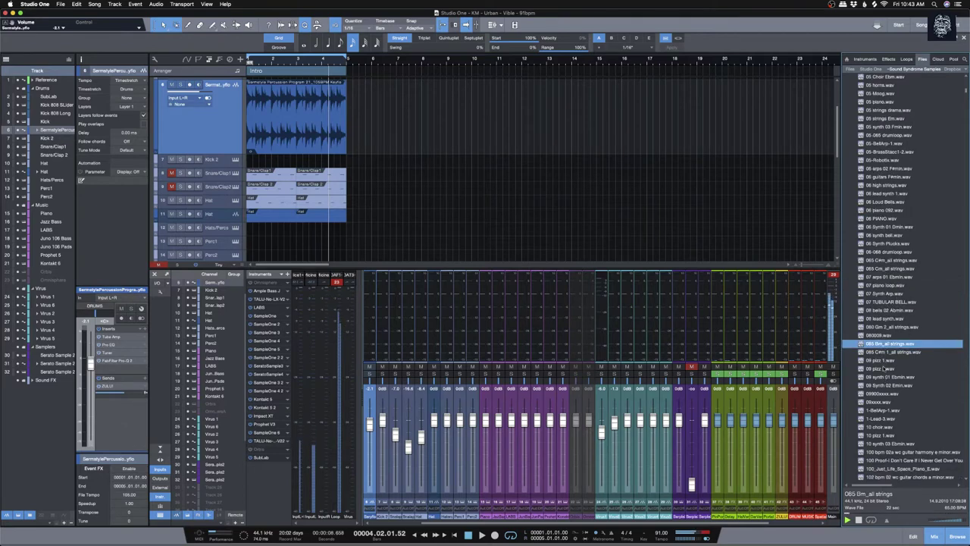
scroll(886, 385, down, 3)
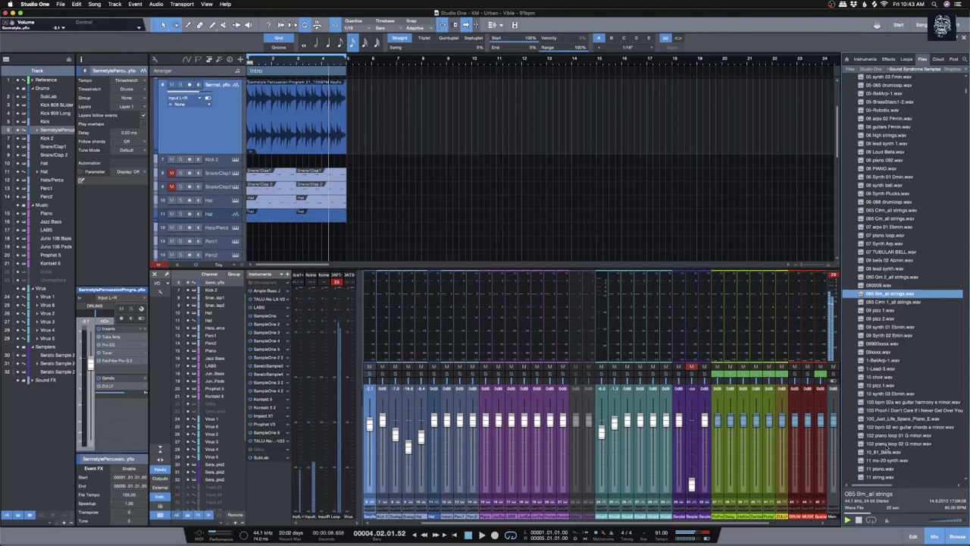
click(889, 436)
scroll(889, 437, down, 3)
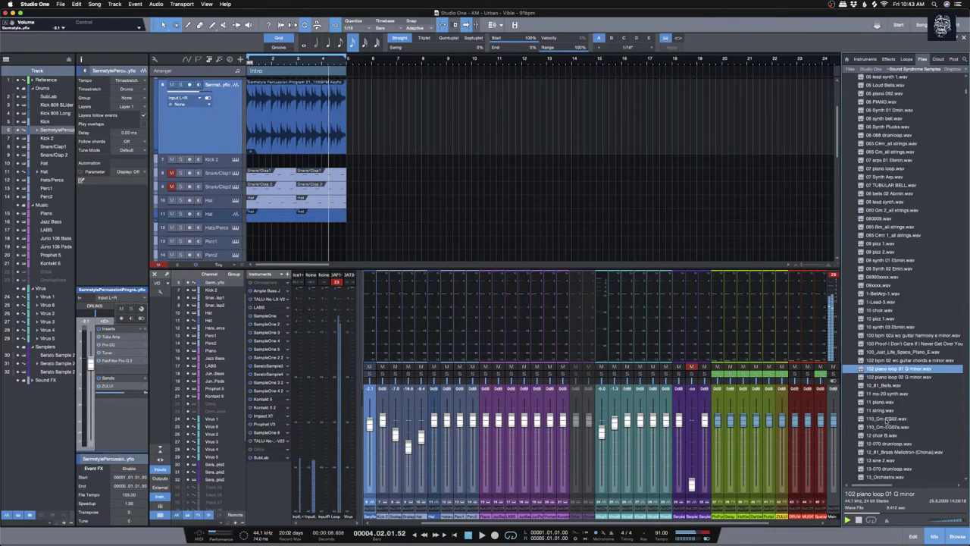
Step: Sample chops farther down the folder, from the 110 Cm files to Ace Spectrum - Moving On Bass Hit.wav
click(886, 419)
scroll(887, 419, down, 5)
click(890, 393)
click(888, 402)
scroll(889, 409, down, 5)
click(888, 411)
scroll(888, 419, down, 2)
click(889, 419)
scroll(887, 430, down, 2)
click(887, 430)
scroll(889, 429, down, 10)
scroll(887, 427, down, 10)
click(890, 418)
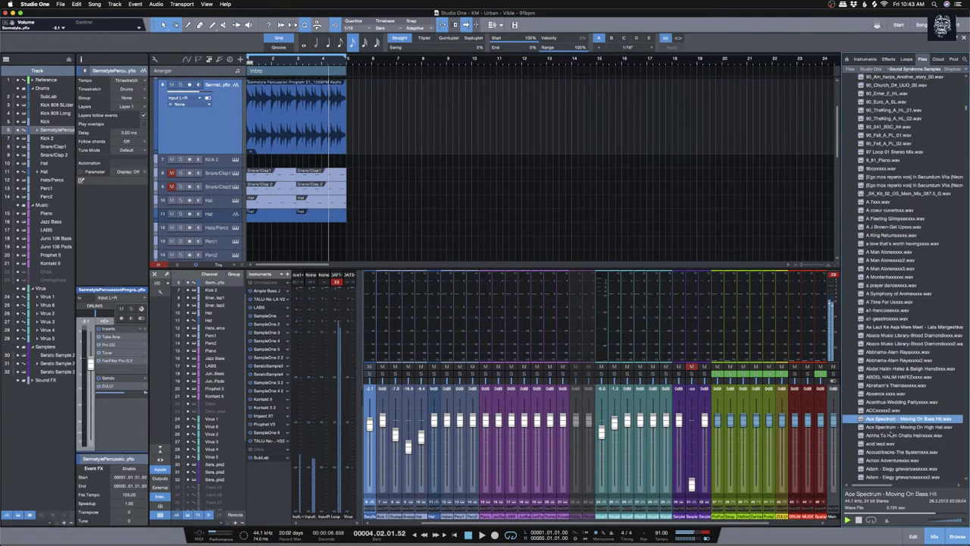
Step: Audition the chops one by one from Ace Spectrum - Moving On High Hat.wav through the files starting with Ac and Ad
key(Down)
key(Down)
key(Down)
key(Down)
key(Down)
key(Down)
key(Down)
key(Down)
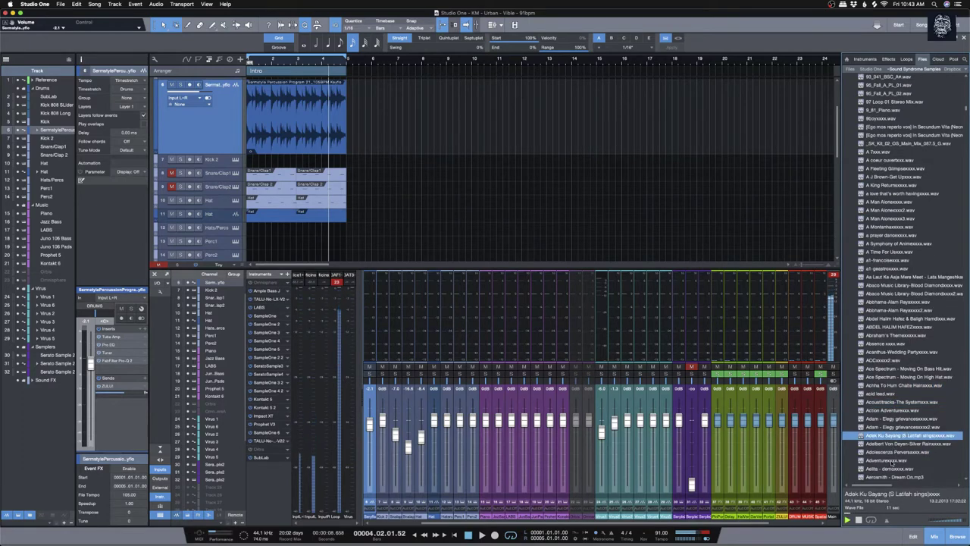
Step: Preview Aelita - demoxxxx.wav, Aerosmith - Dream On.mp3 and African Choirxxxx.wav
key(Down)
key(Down)
key(Down)
key(Down)
scroll(895, 455, down, 6)
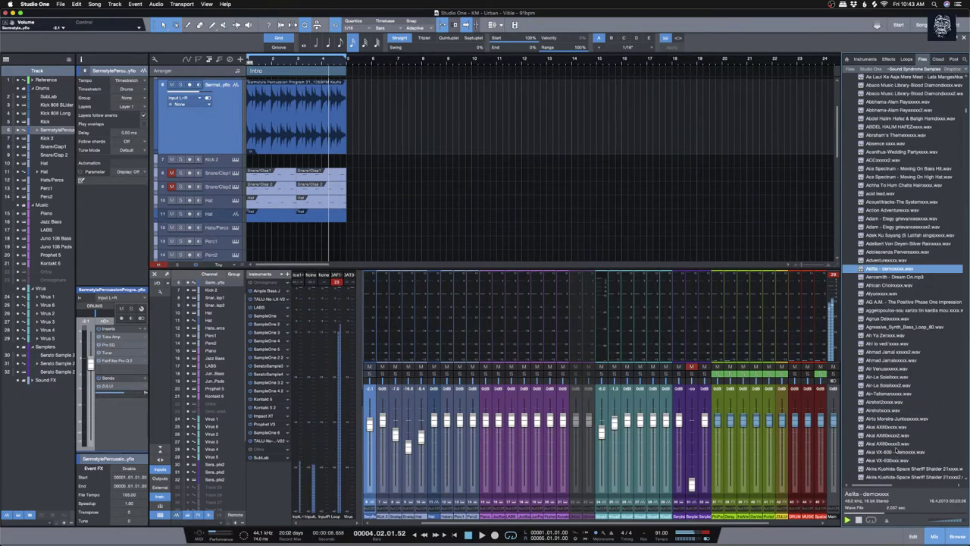
click(896, 278)
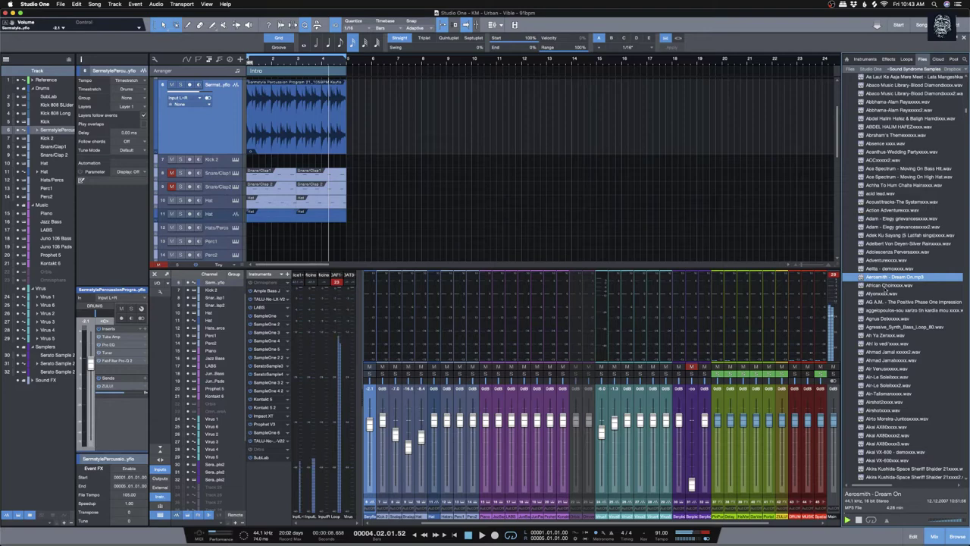
click(885, 285)
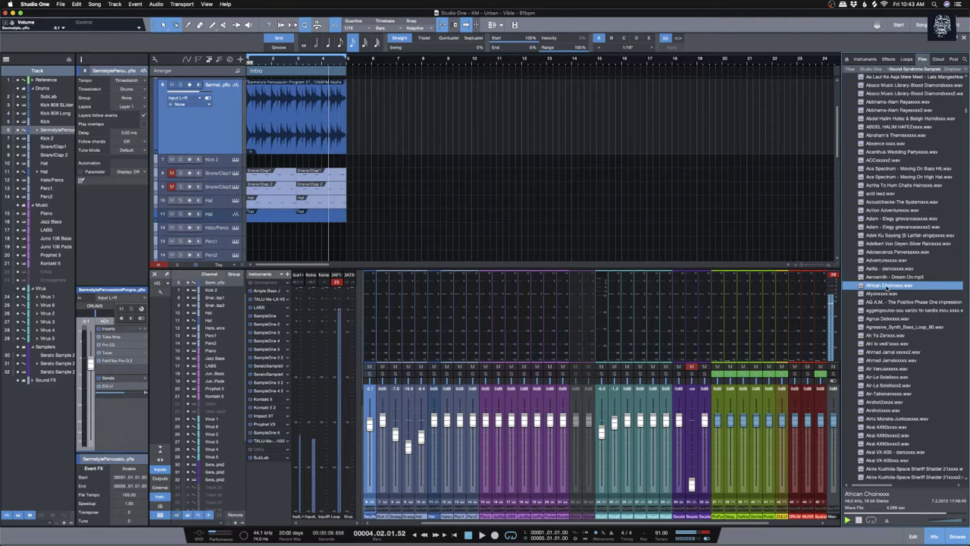
Step: Send African Choirxxxx.wav to a new Sample One instrument, try it over the beat, and close the instrument window
right_click(888, 288)
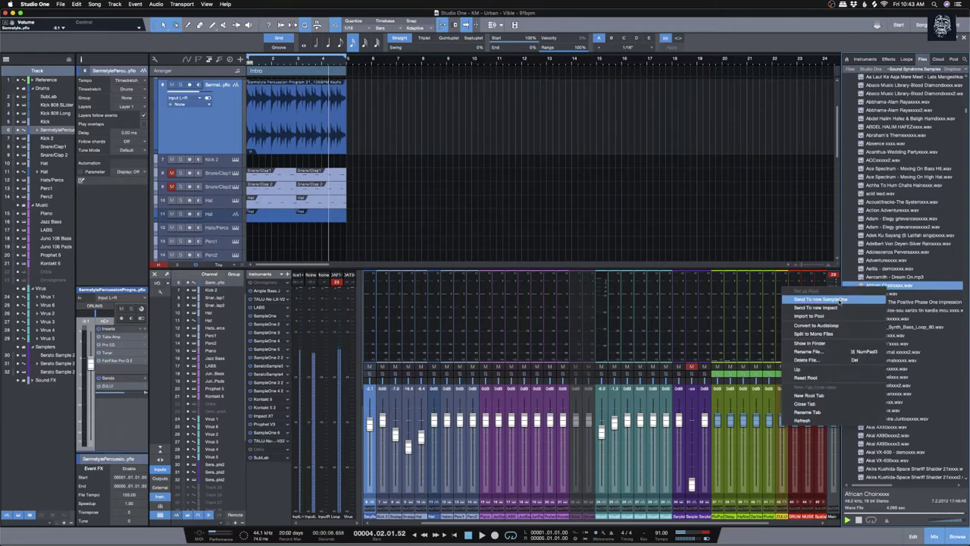
click(834, 300)
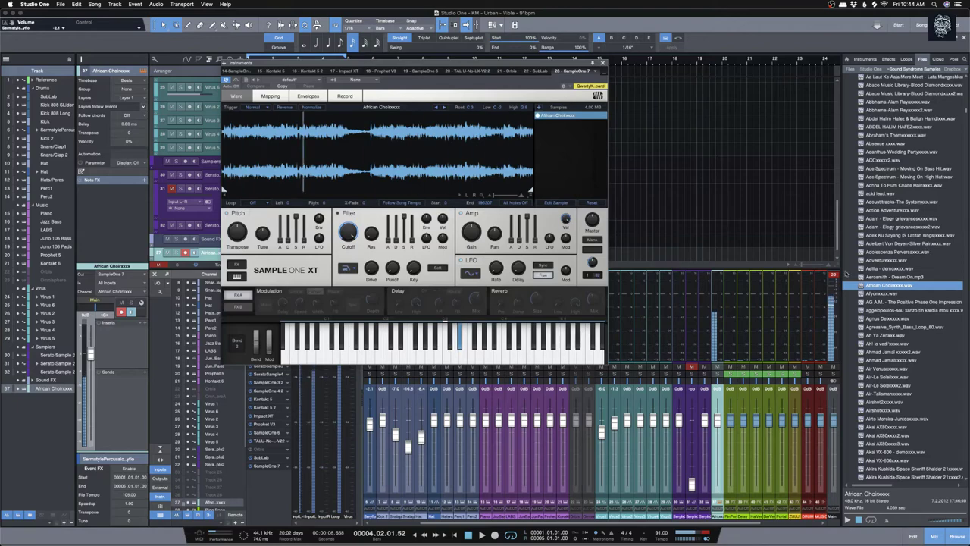
drag(239, 64, 403, 194)
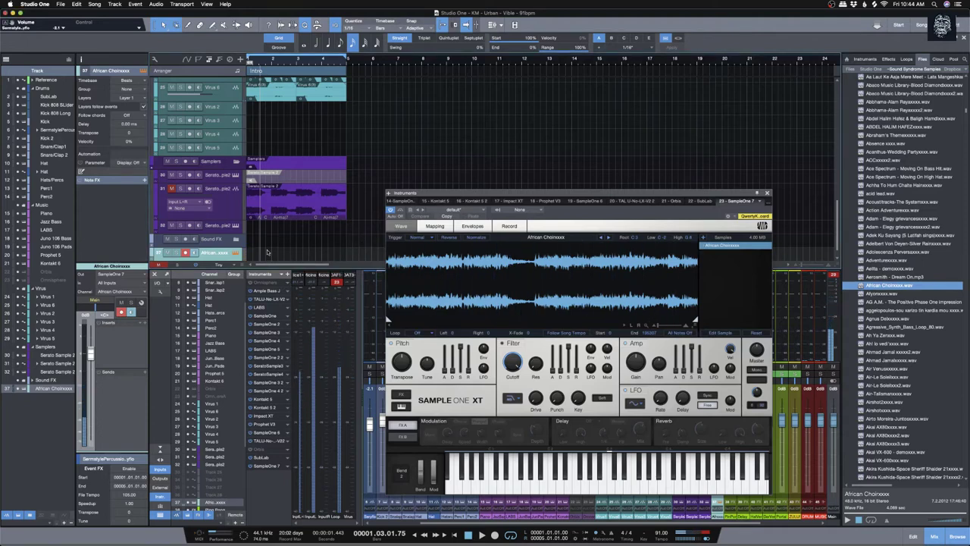
key(space)
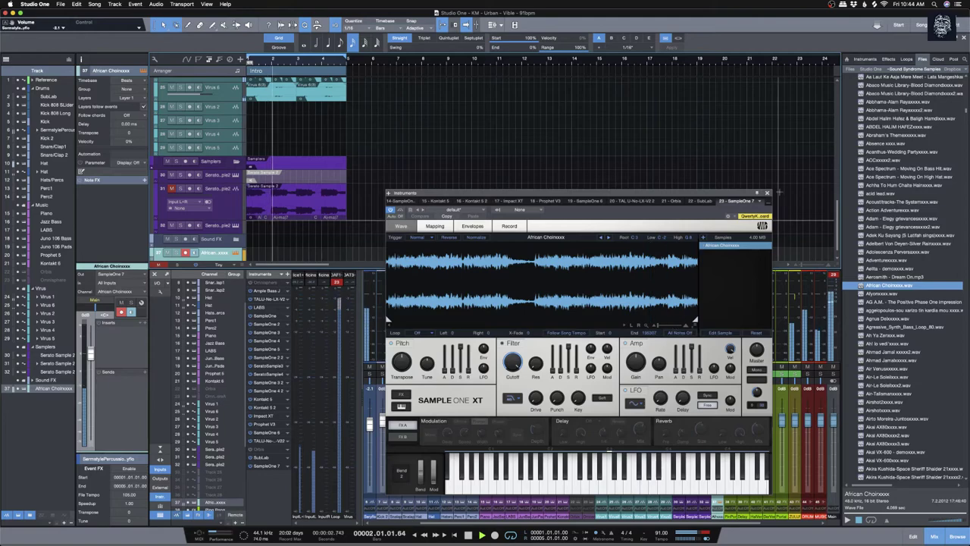
click(767, 194)
key(space)
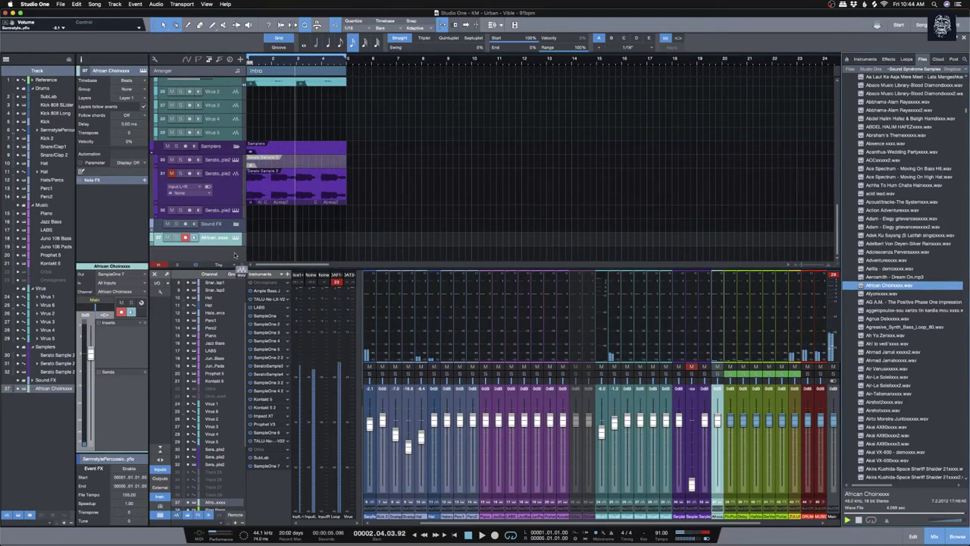
Step: Place African Choirxxxx.wav on a new audio track at bar 1 and time-stretch it to one bar, checking it soloed
drag(250, 208, 279, 214)
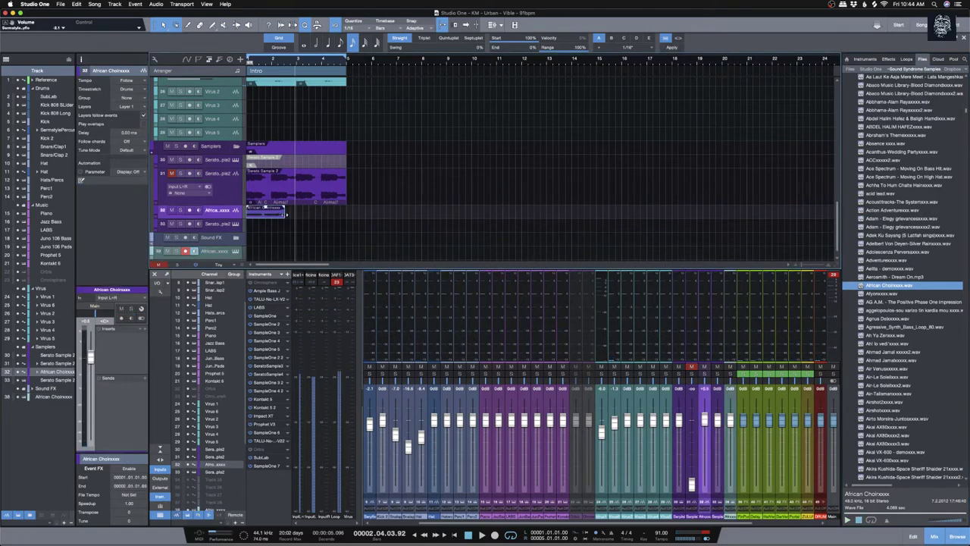
drag(283, 214, 294, 214)
key(space)
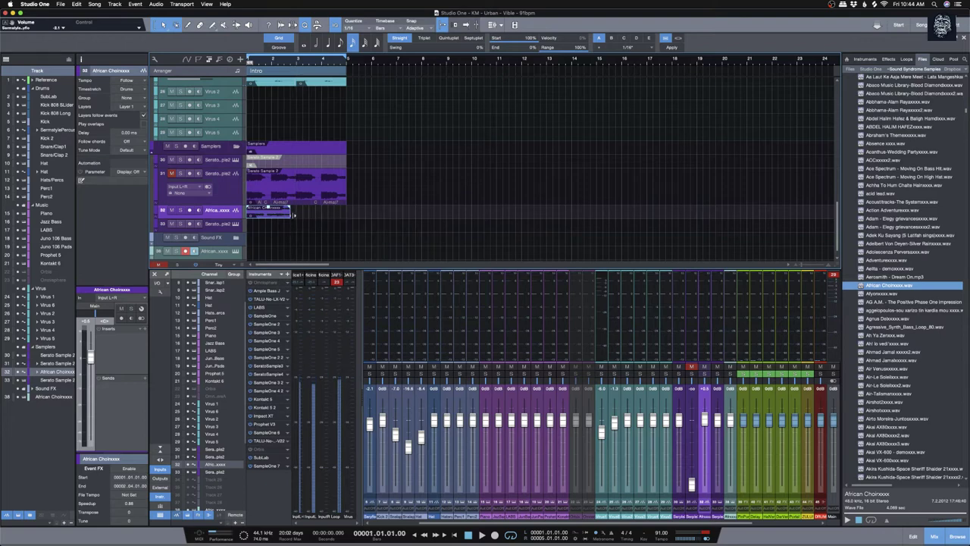
click(180, 210)
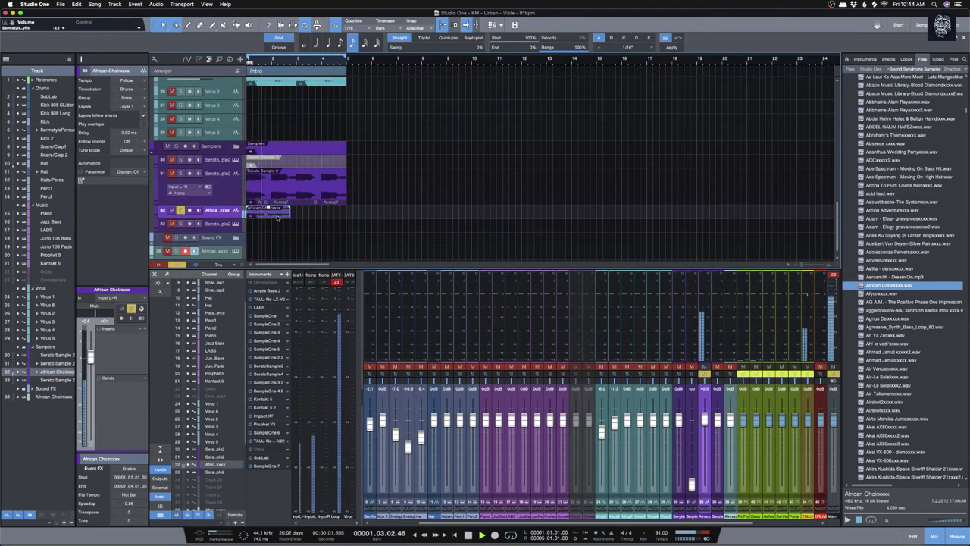
drag(292, 215, 271, 214)
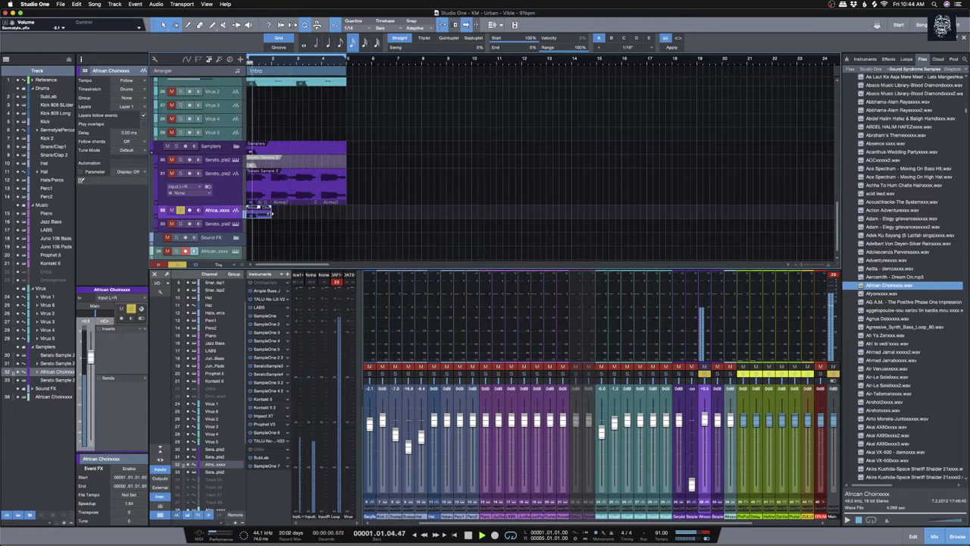
click(181, 210)
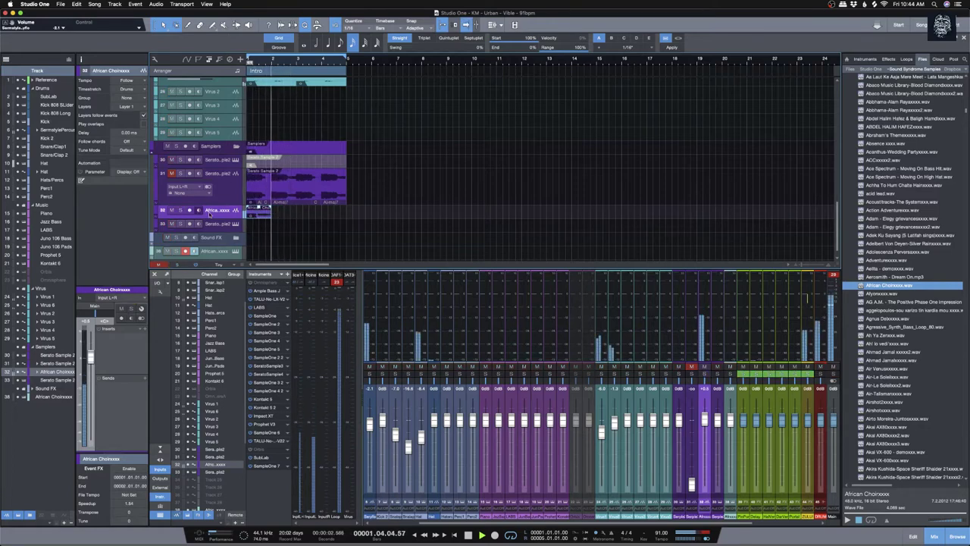
Step: Duplicate the one-bar African Choir event to fill all four bars and listen to it with the beat
key(d)
key(d)
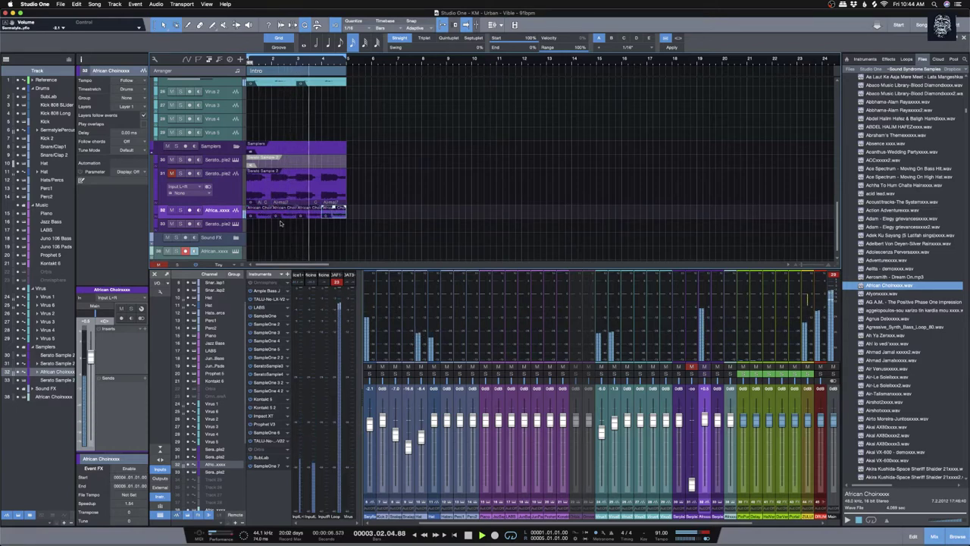
drag(371, 217, 244, 216)
key(super+z)
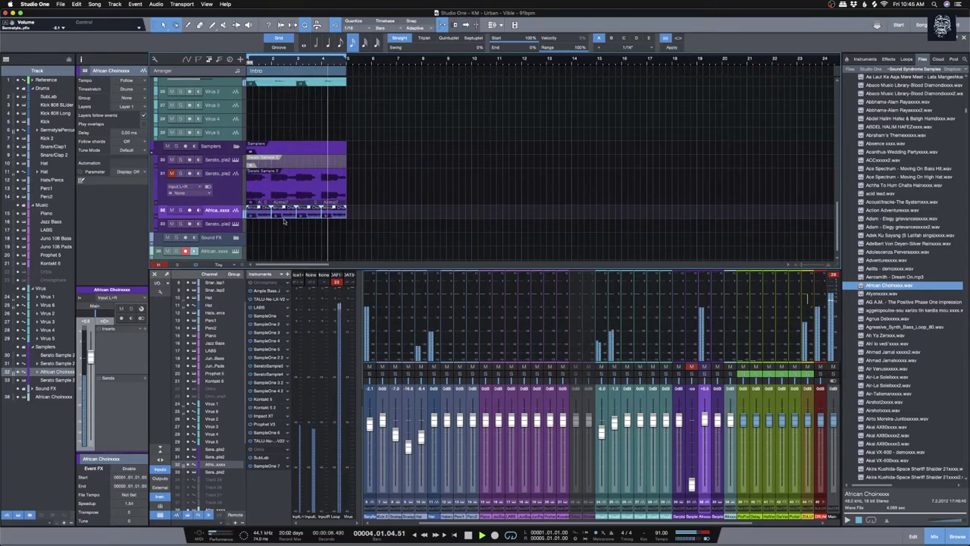
key(space)
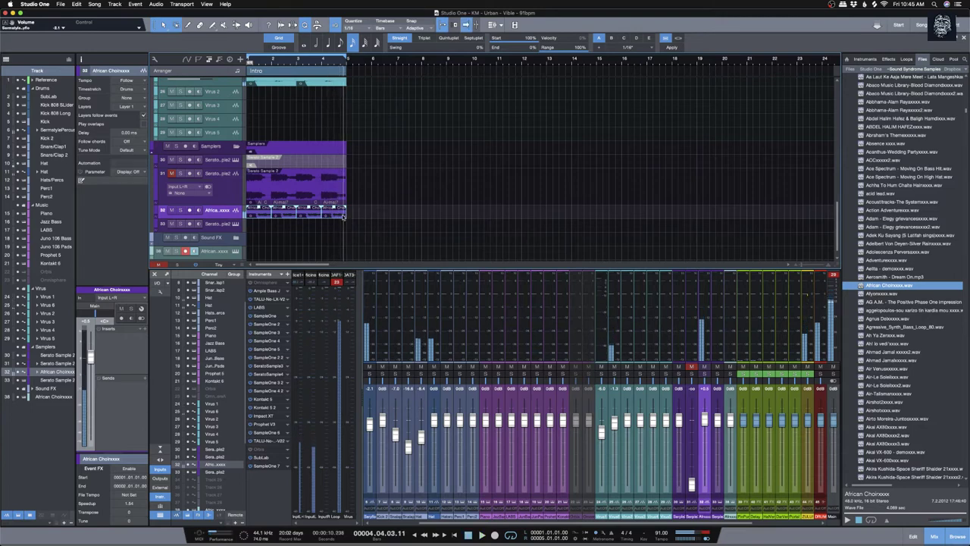
Step: Delete all the African Choir audio events from the arrangement
click(346, 216)
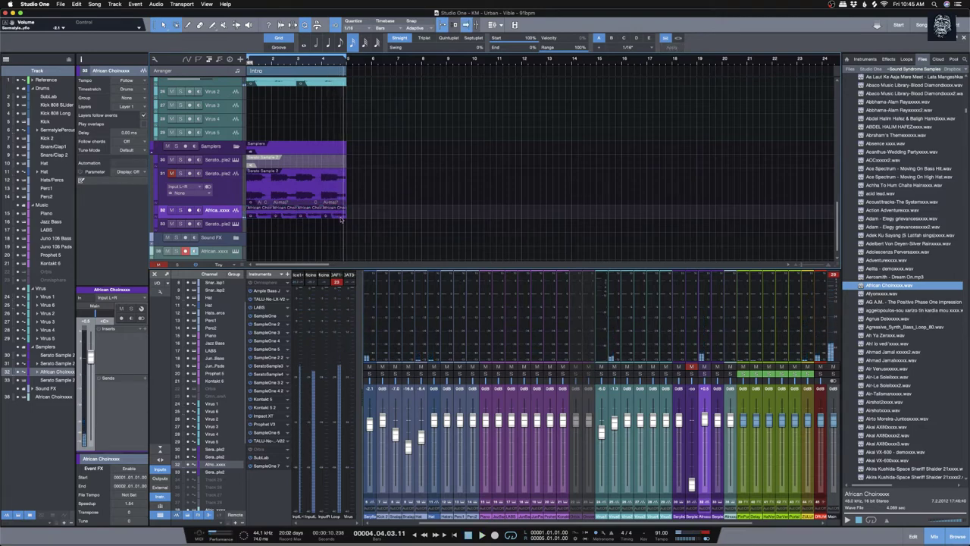
click(333, 215)
click(309, 215)
key(Delete)
key(Delete)
key(Delete)
key(Delete)
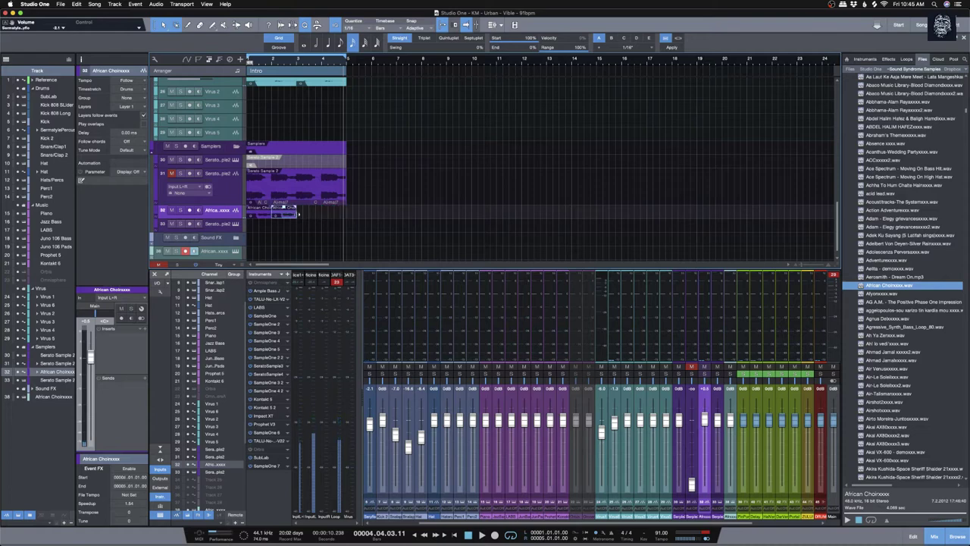
key(space)
Step: Select the African Choir sampler track, play the beat, and mute the Virus 1 and Virus 6 channels
click(229, 251)
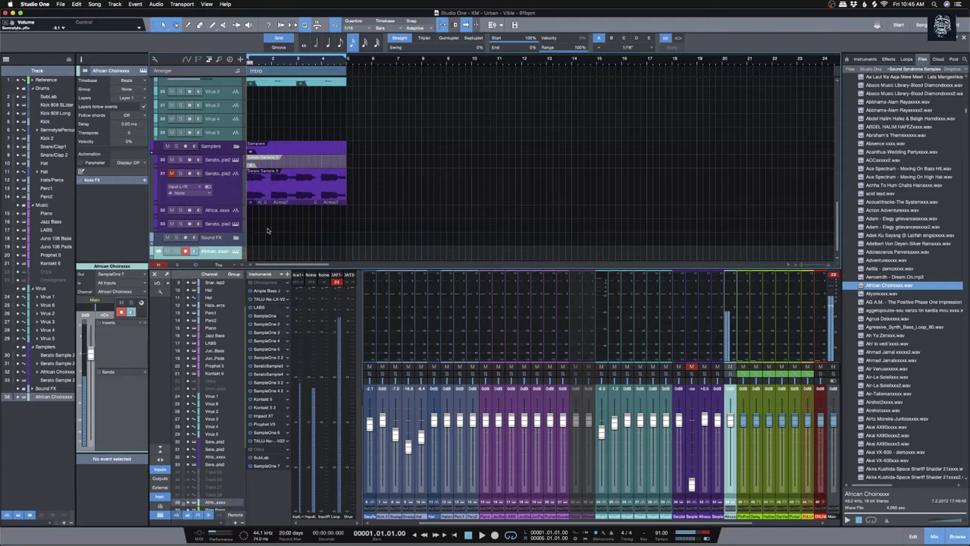
scroll(265, 231, down, 1)
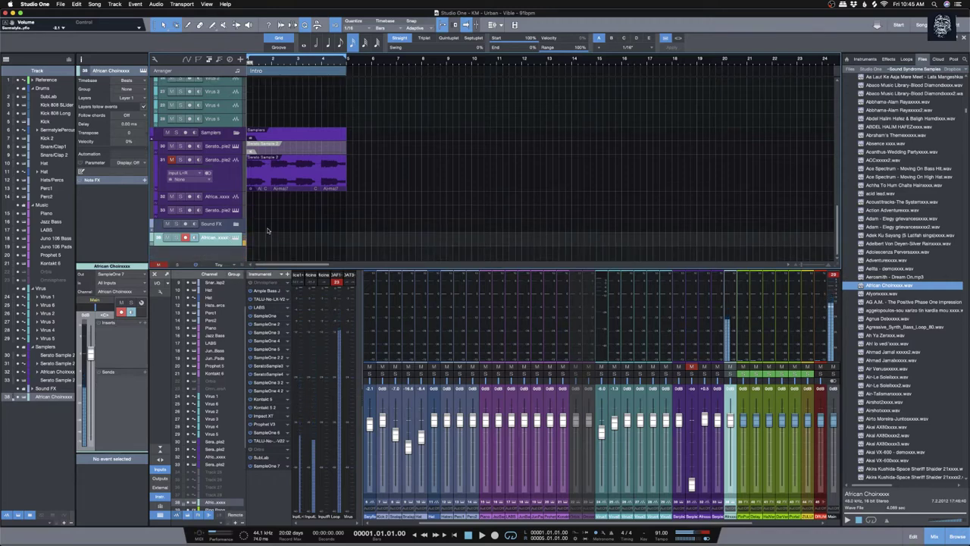
key(space)
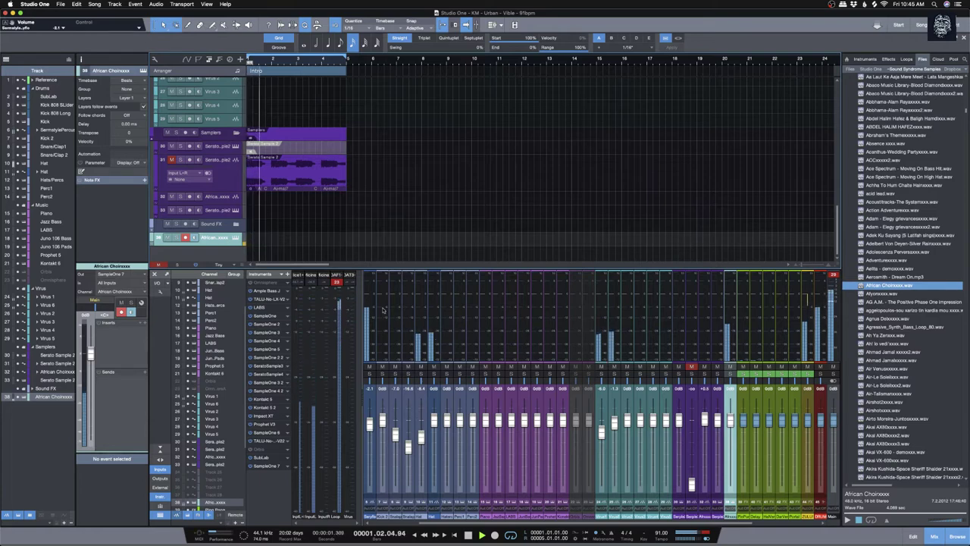
click(614, 367)
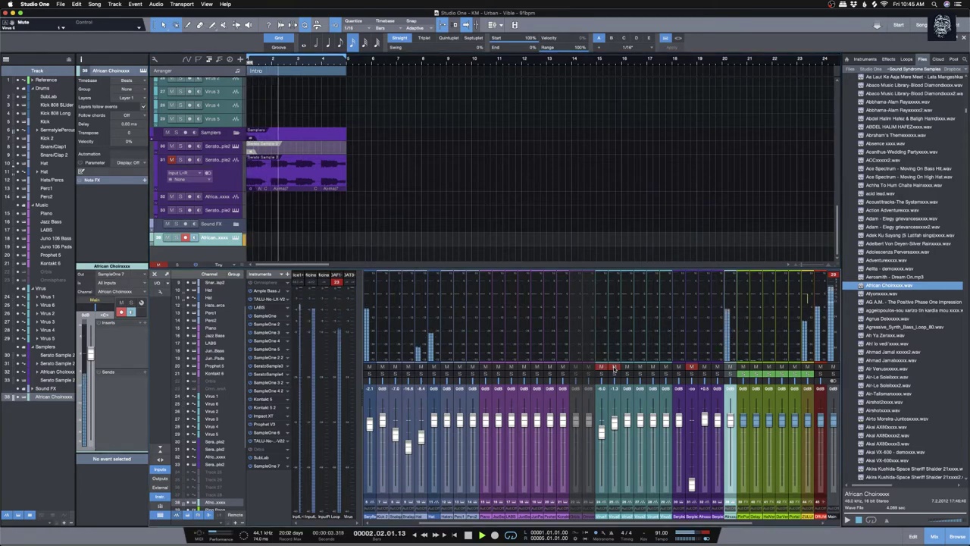
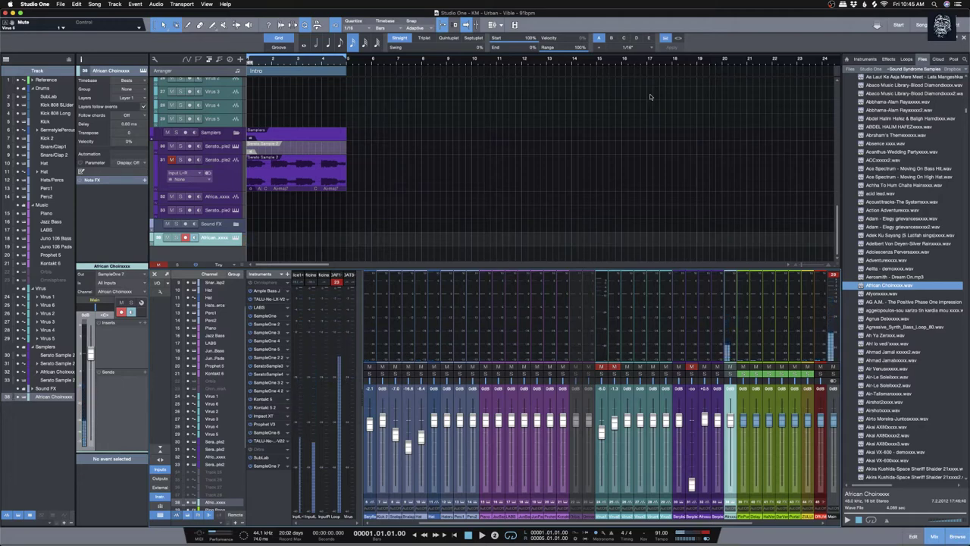
Step: Record a held African Choir note on the sampler track from bar 1 and trim the recorded part to one bar
key(KP_Multiply)
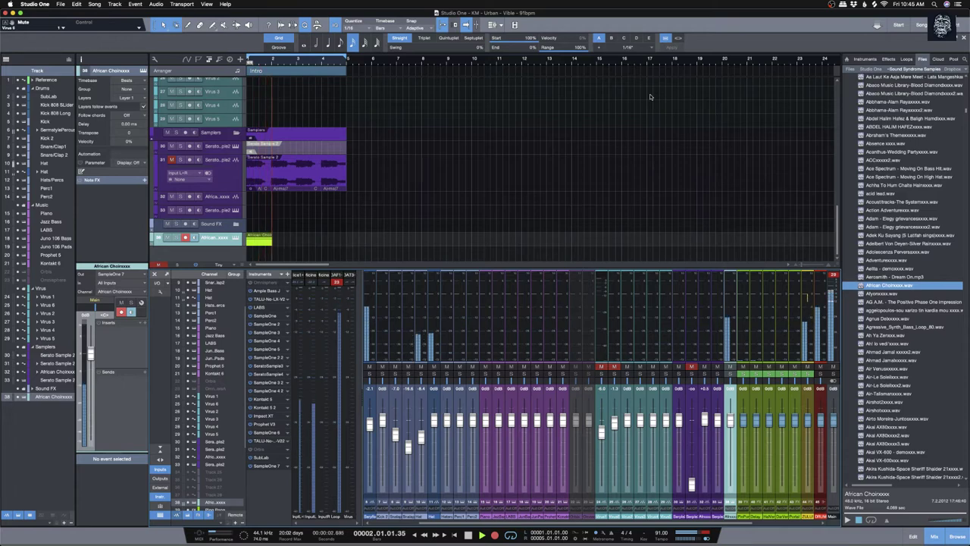
key(space)
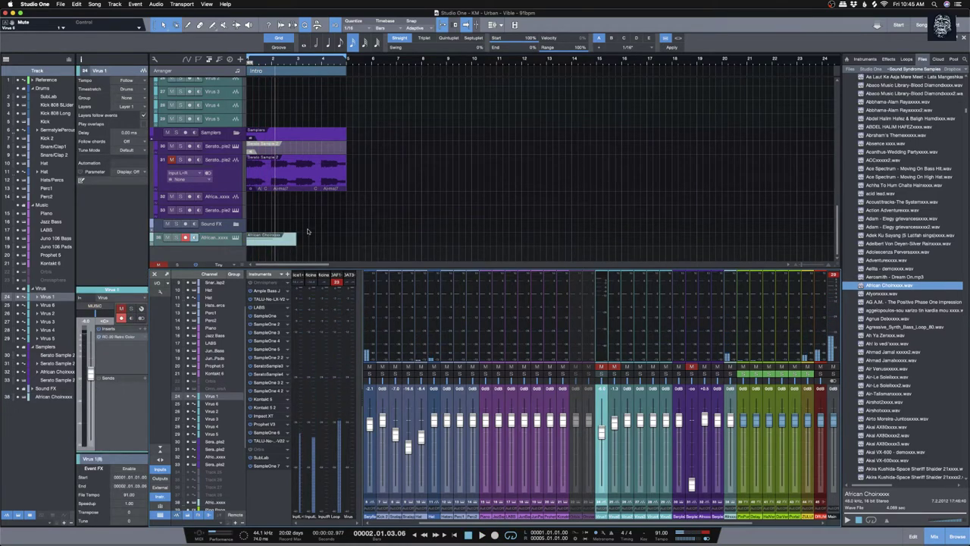
click(274, 241)
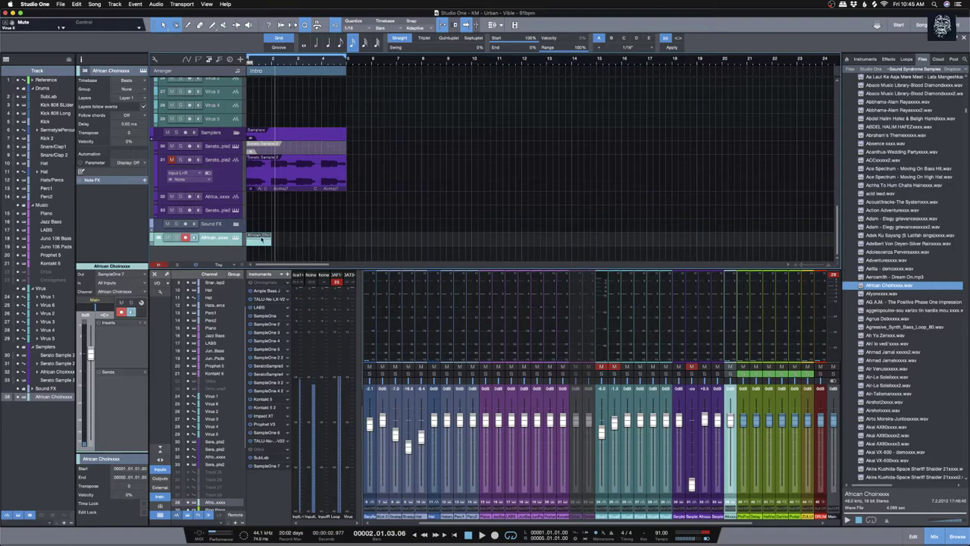
Step: Set the recorded African Choir note to exactly one bar, check it in playback, and keep the part one bar long
double_click(260, 239)
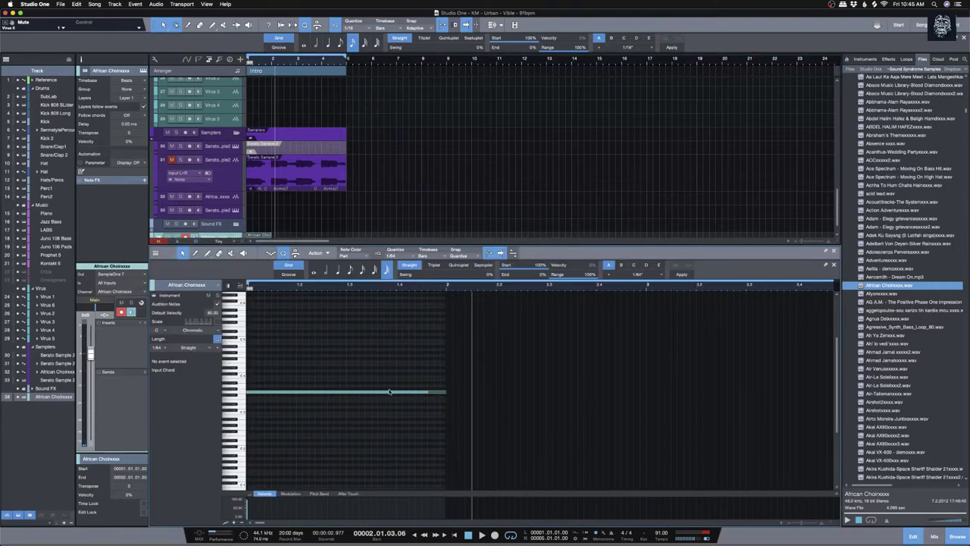
drag(372, 370, 392, 427)
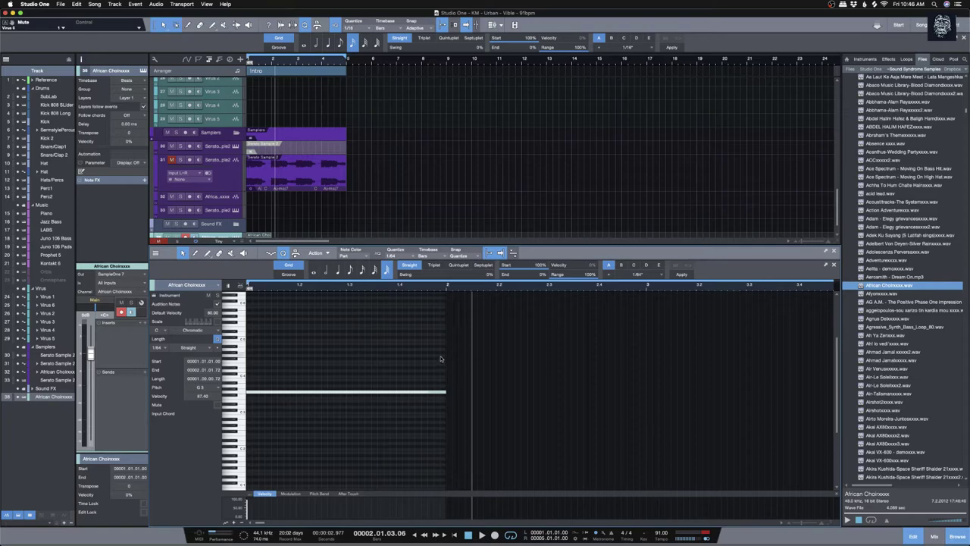
drag(446, 394, 490, 394)
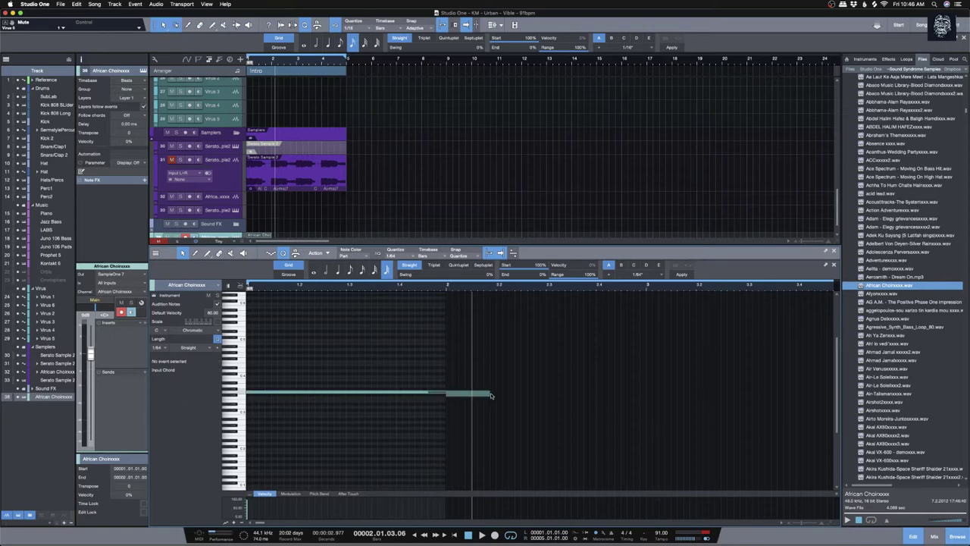
scroll(338, 215, down, 2)
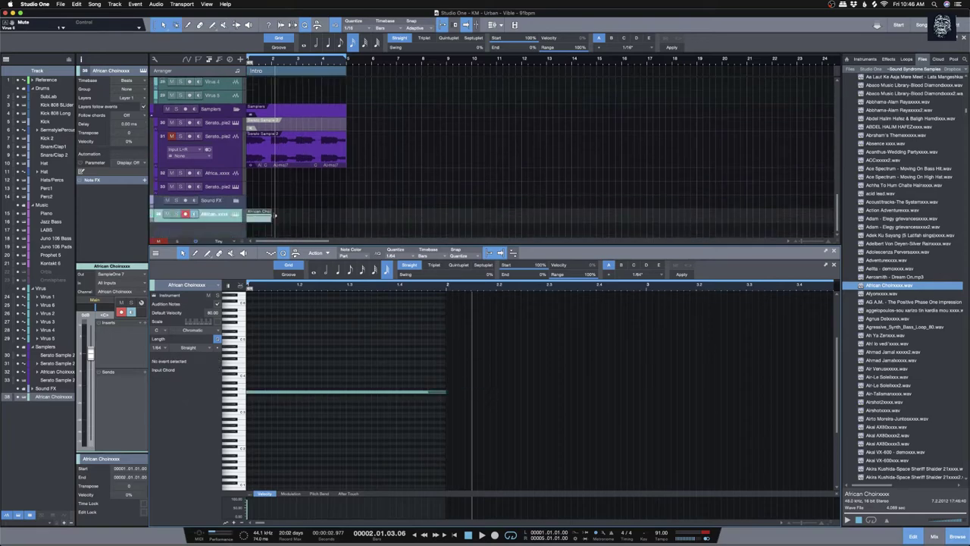
drag(272, 218, 309, 219)
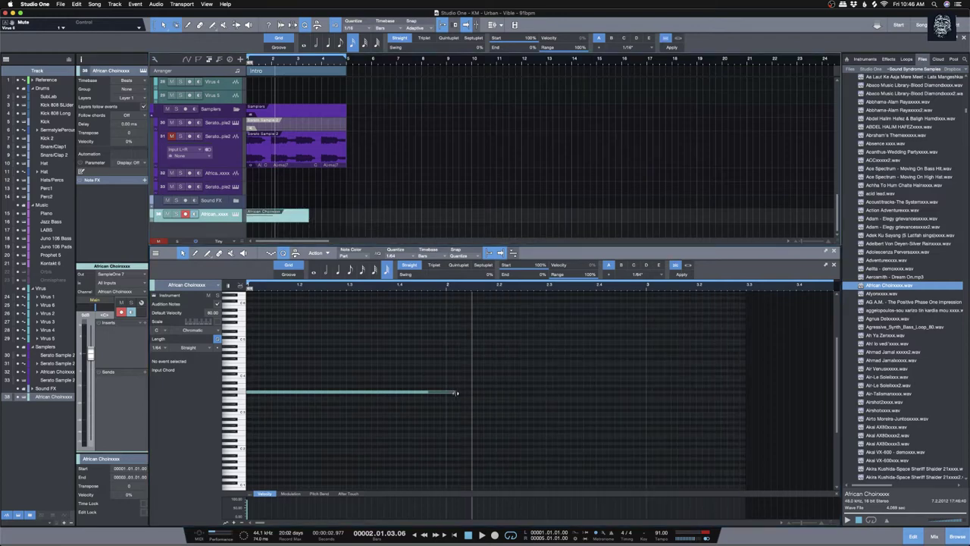
drag(457, 392, 437, 394)
key(space)
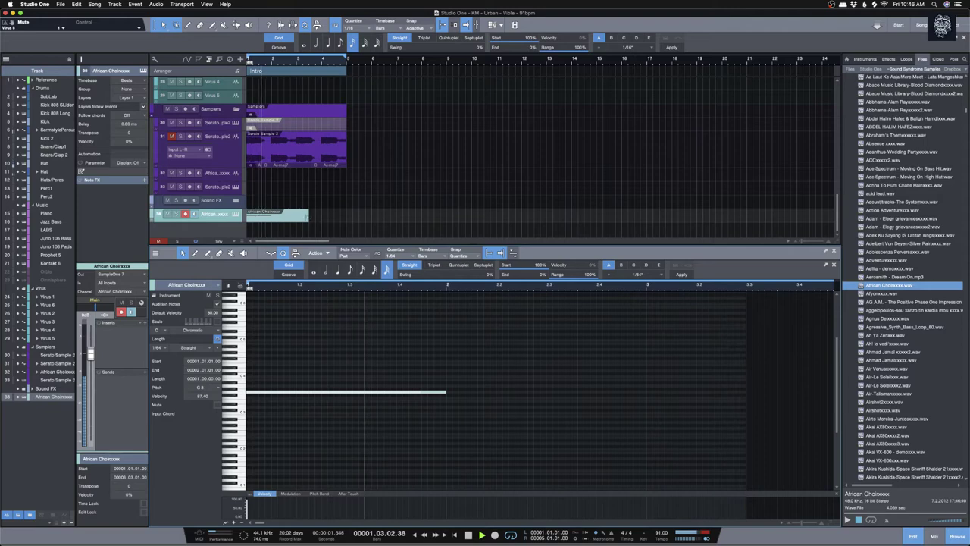
drag(310, 218, 271, 218)
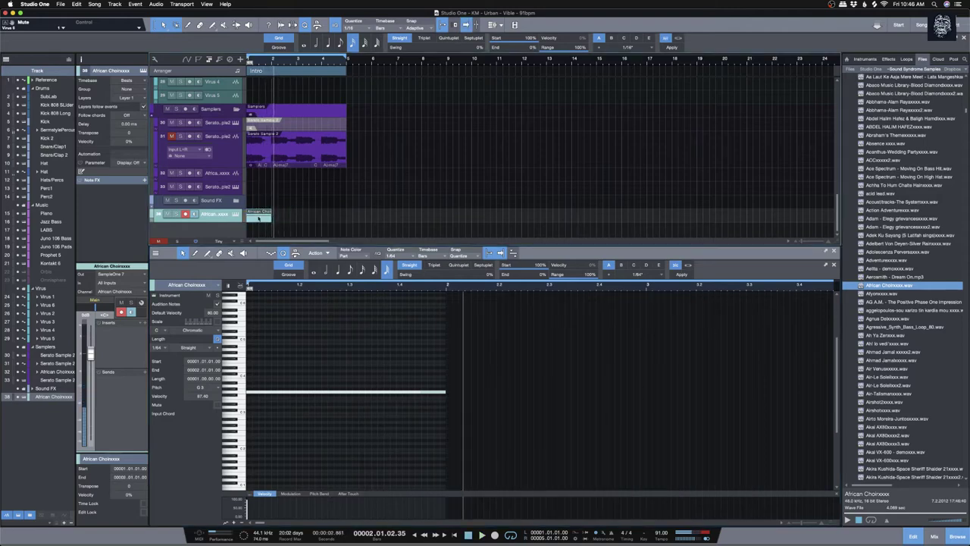
Step: Bounce the one-bar African Choir part to audio and move the resulting event to the African Choir audio track in the Samplers folder
click(259, 219)
key(super+b)
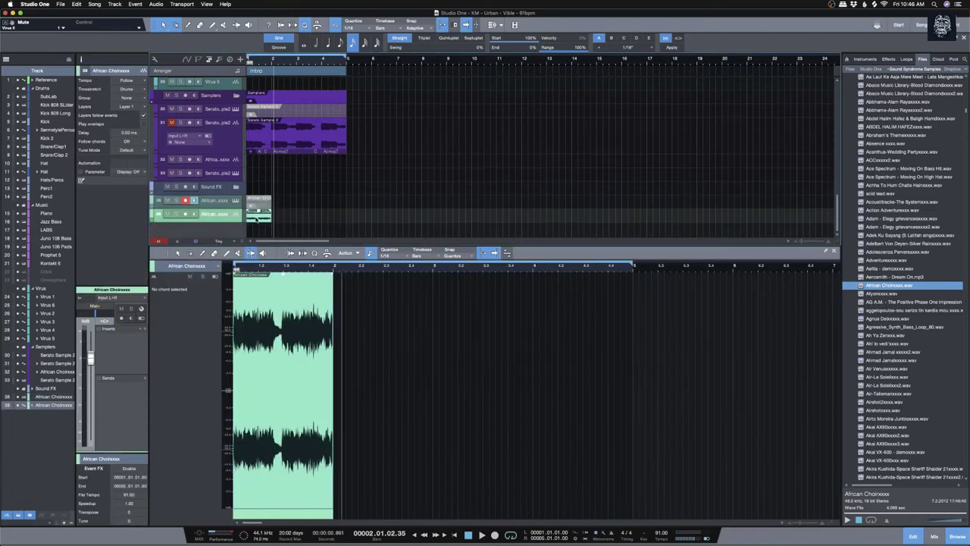
drag(243, 134, 246, 160)
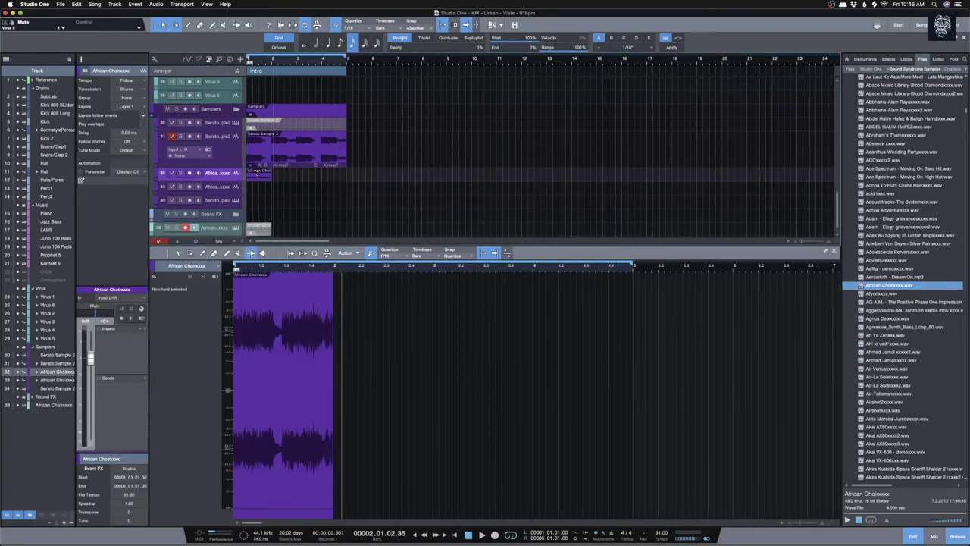
click(258, 174)
right_click(259, 174)
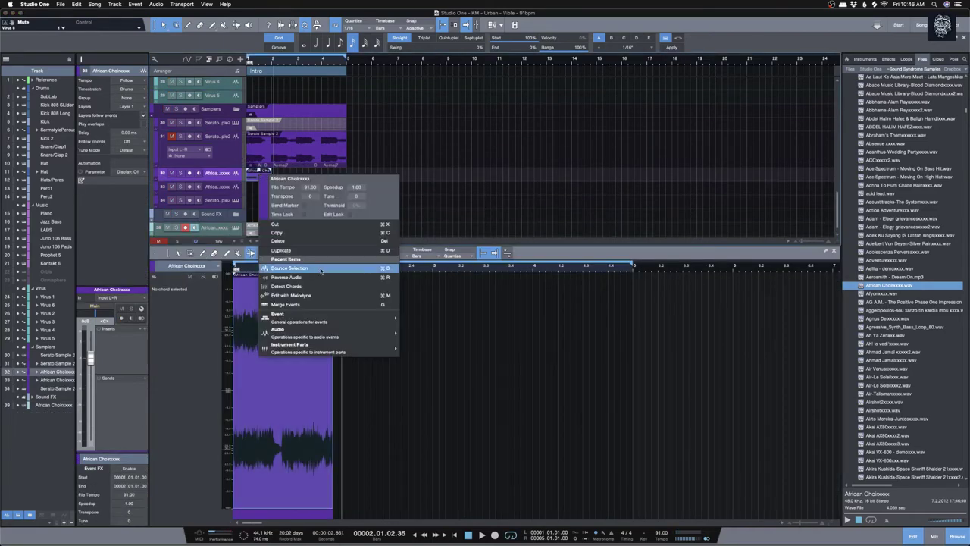
click(327, 278)
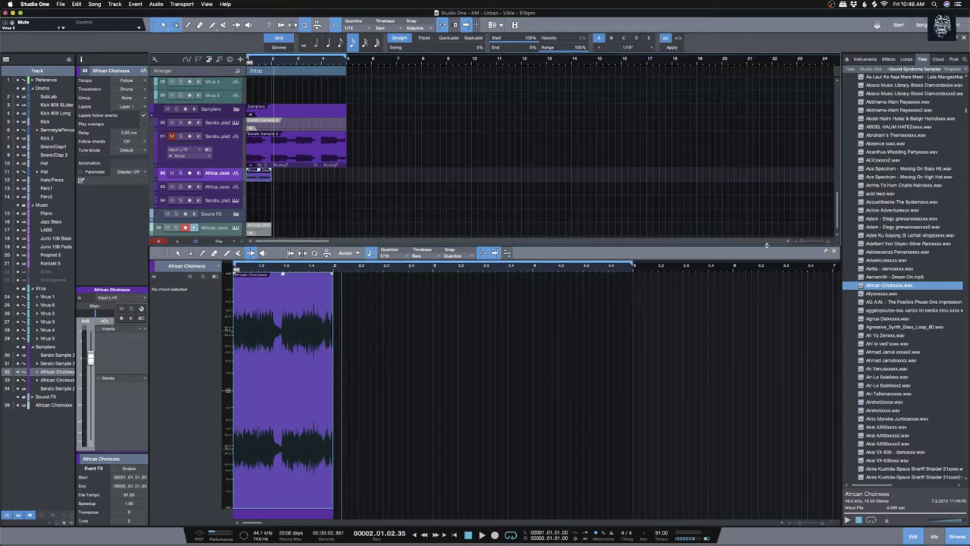
Step: Unmute the Virus 6 track and play the beat with the one-bar African Choir audio event
drag(799, 241, 805, 242)
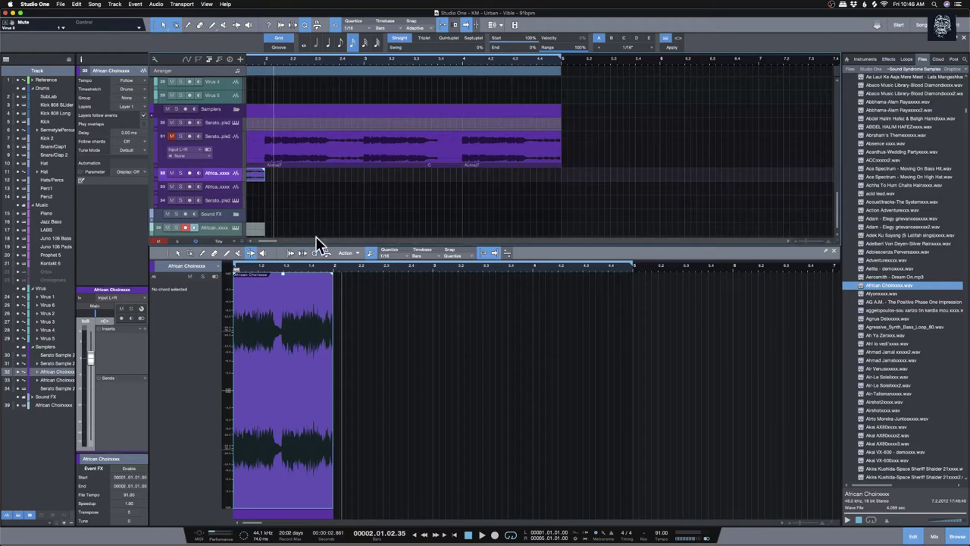
drag(273, 241, 252, 241)
drag(239, 180, 254, 221)
scroll(283, 205, up, 5)
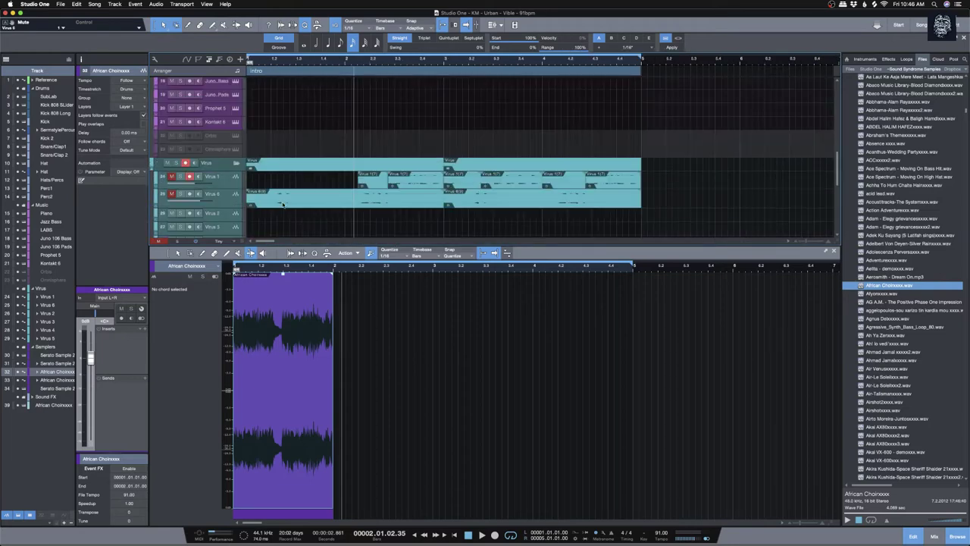
key(space)
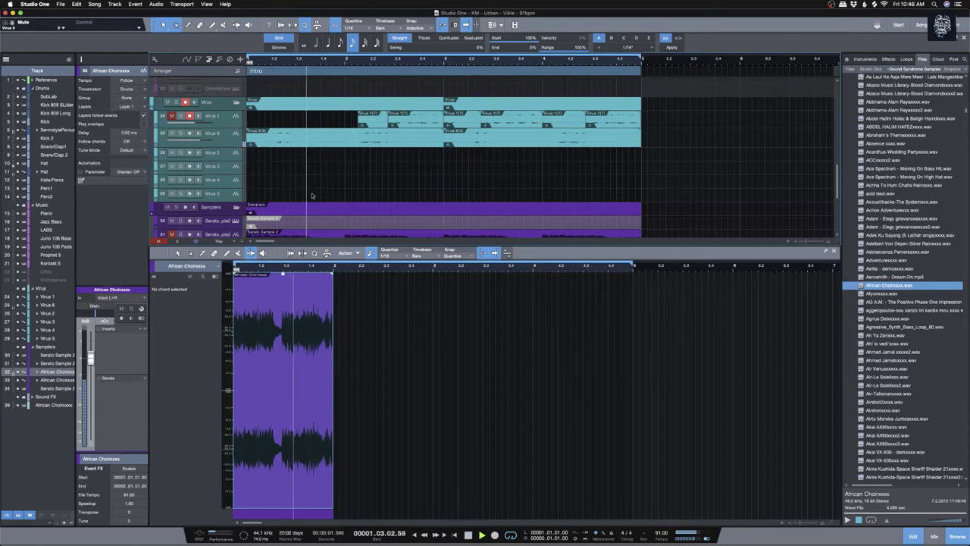
Step: Try transposing the African Choir audio event by 7 semitones and listen to it from the start
scroll(312, 197, down, 3)
right_click(313, 220)
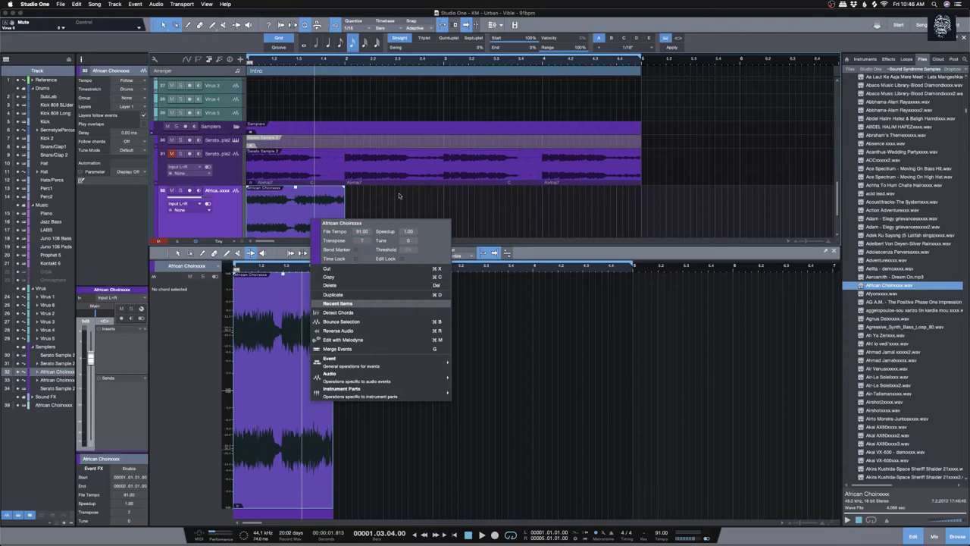
click(465, 195)
key(comma)
key(space)
scroll(352, 198, down, 1)
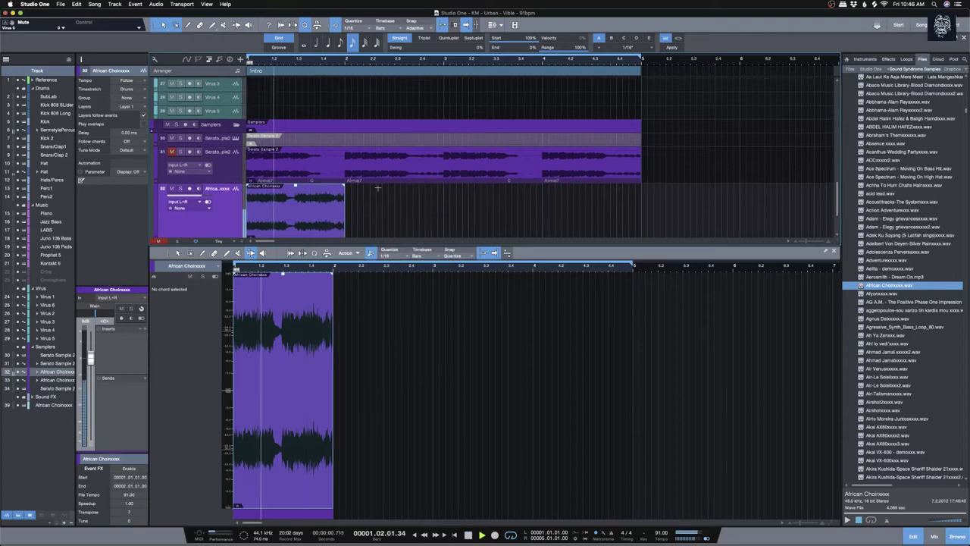
Step: Set the African Choir audio event's transpose to -5 semitones
click(339, 207)
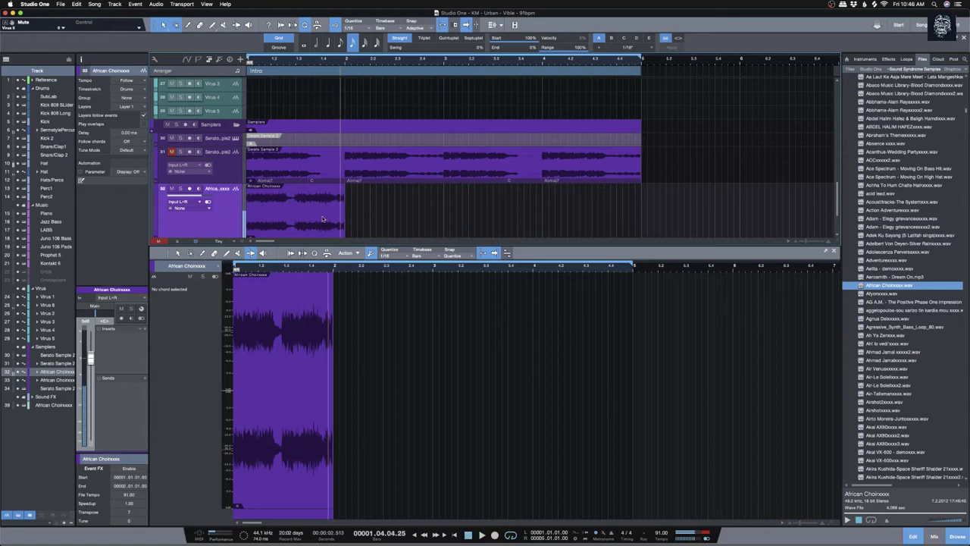
right_click(326, 218)
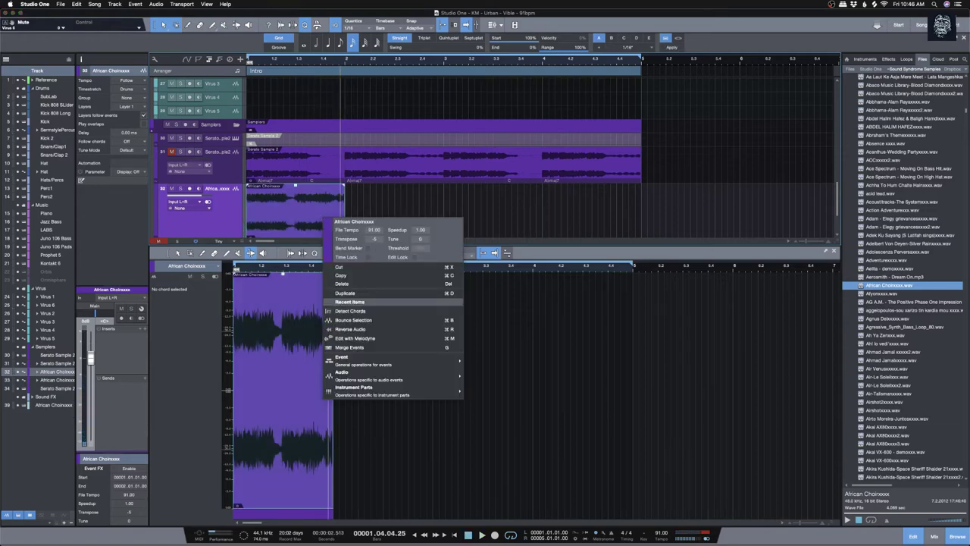
click(461, 213)
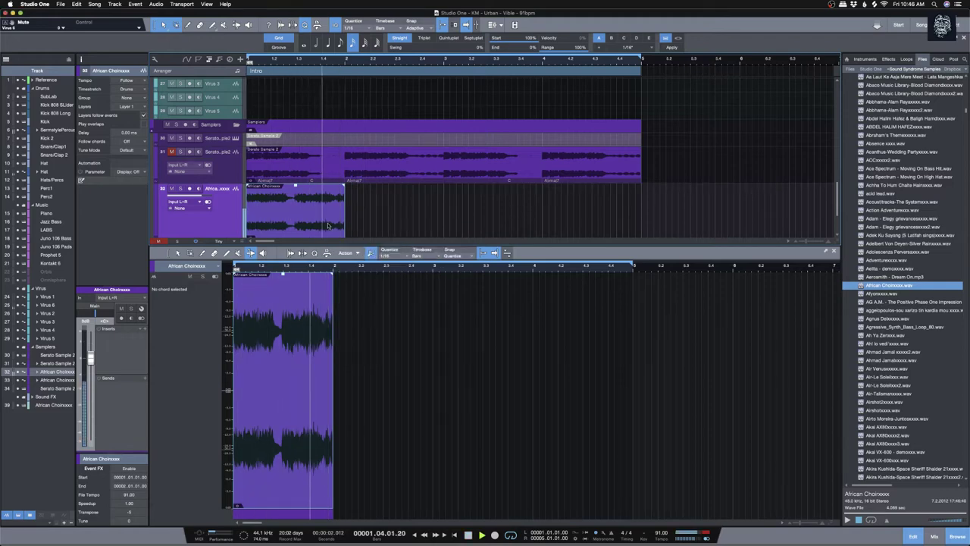
Step: Duplicate the transposed African Choir event to fill all four bars and check it soloed and with the beat
key(d)
key(d)
key(d)
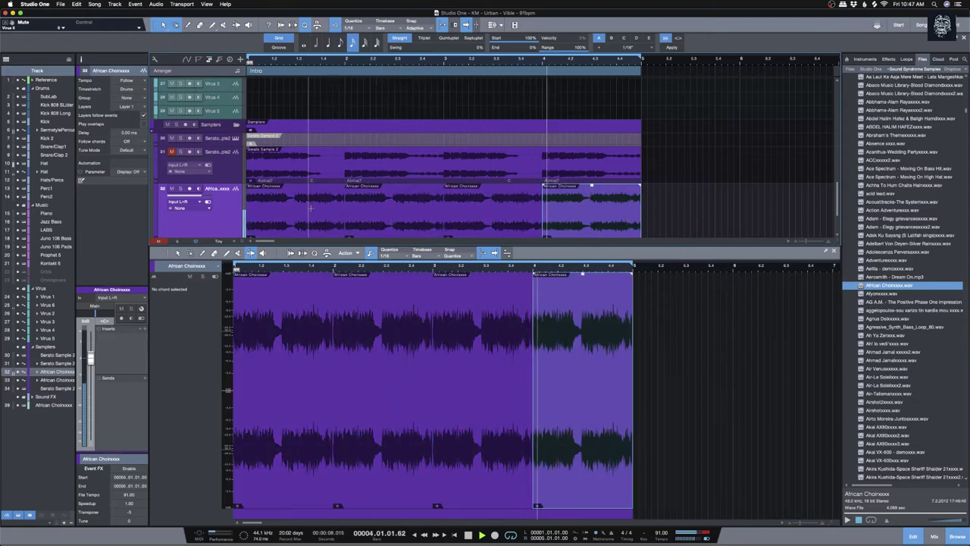
drag(648, 221, 179, 188)
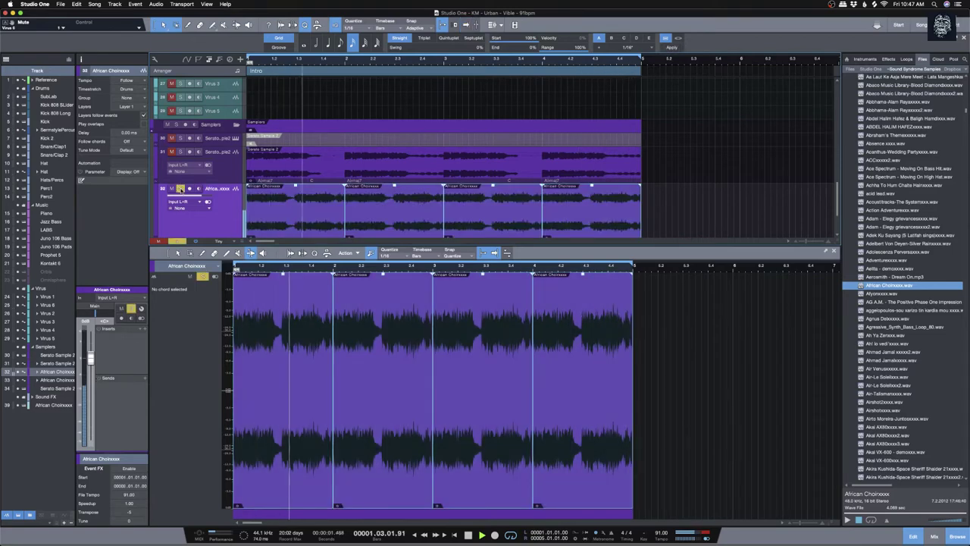
scroll(397, 171, down, 3)
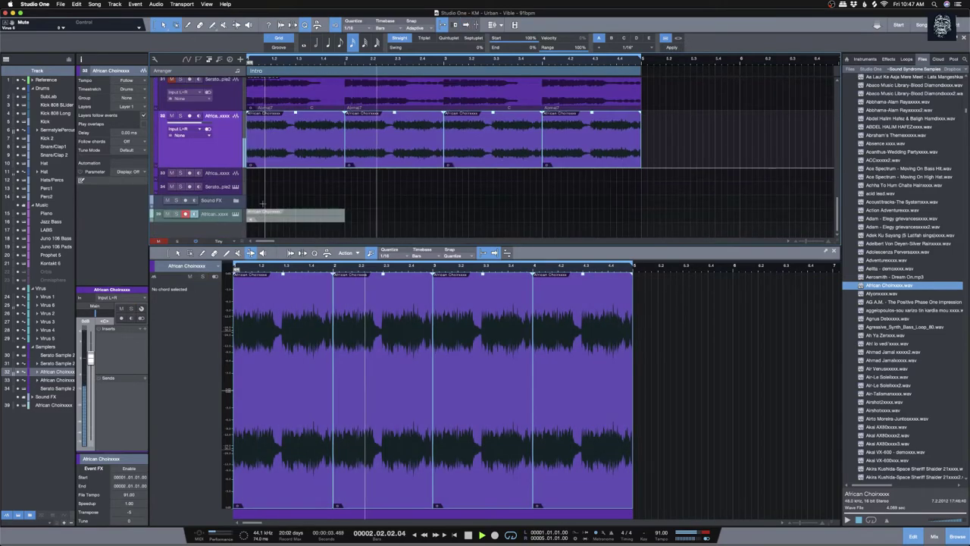
Step: Delete the three duplicated African Choir events, keeping only the one in bar 1
click(425, 161)
key(Delete)
key(Delete)
key(Delete)
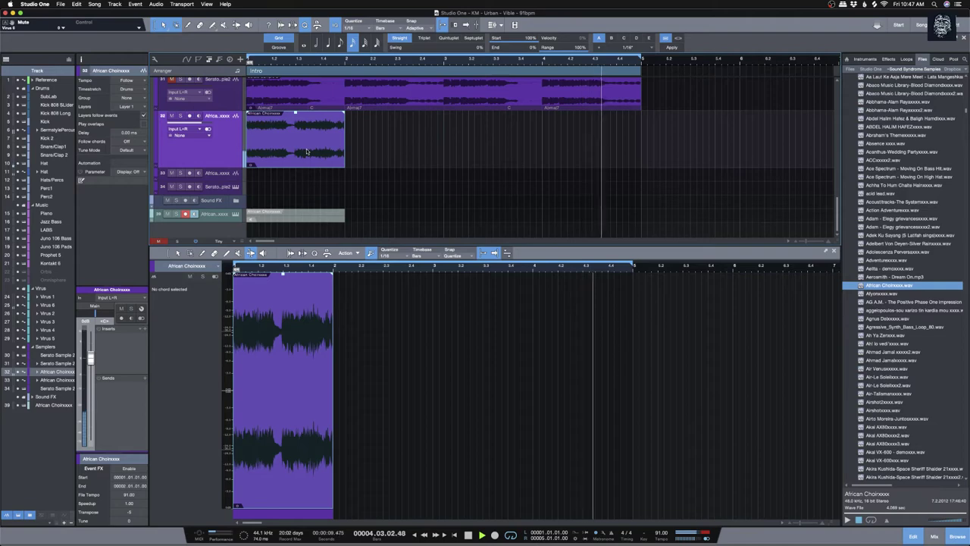
Step: Shorten the African Choir event to half a bar and place copies at the start of bars 2, 3 and 4
drag(344, 138, 296, 137)
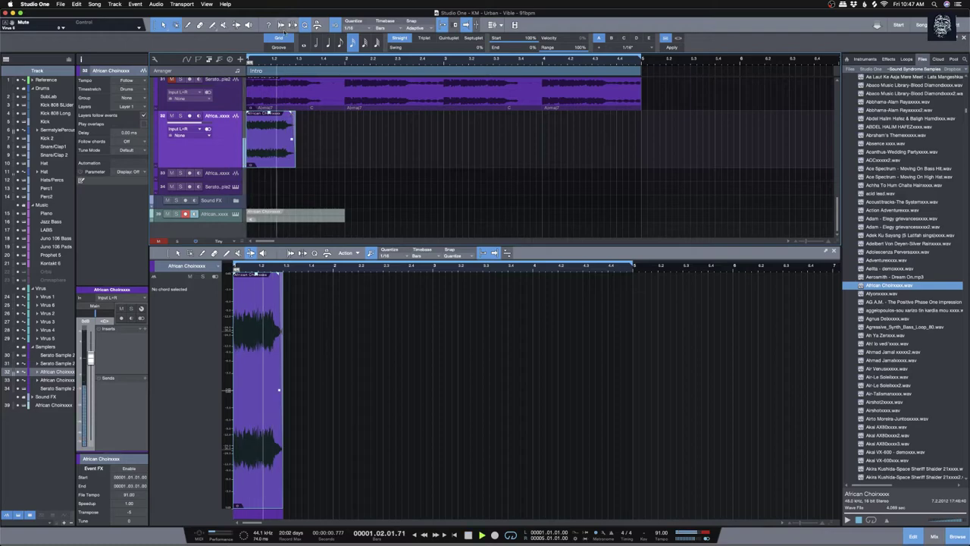
drag(265, 157, 559, 160)
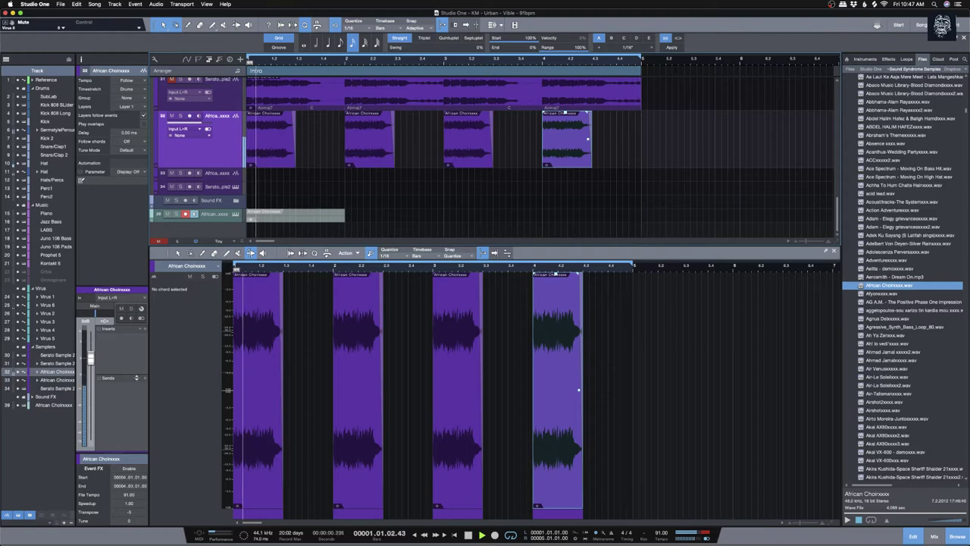
Step: Add a send to the Delay channel on the African Choir track and lower its send level to about -18 dB
click(144, 377)
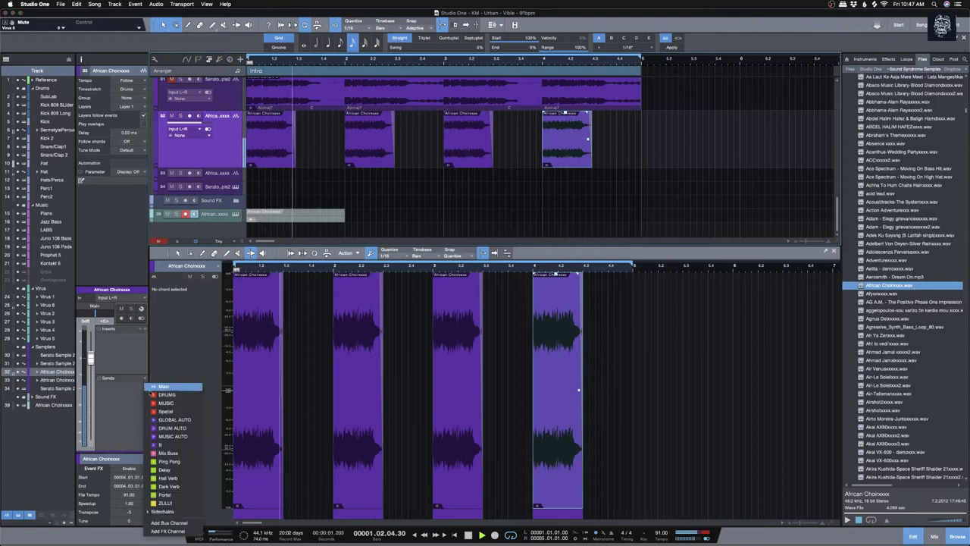
click(164, 469)
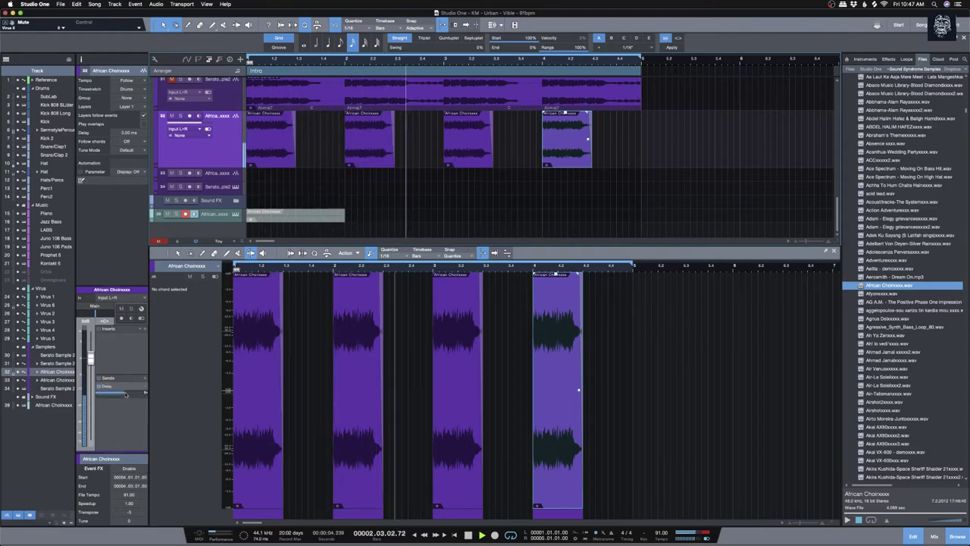
drag(124, 393, 113, 397)
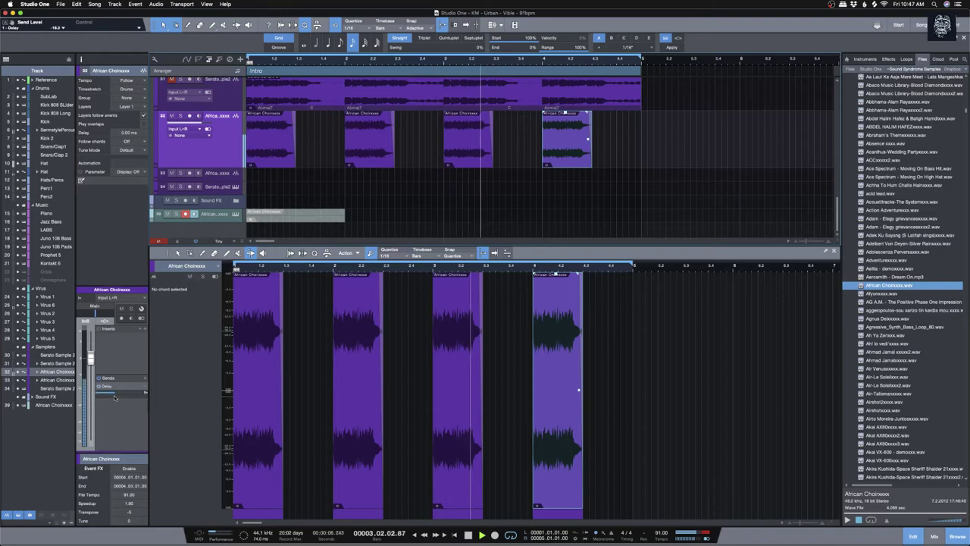
Step: Insert Pro EQ on the African Choir track and filter out its low end and the highs above about 8 kHz
click(143, 328)
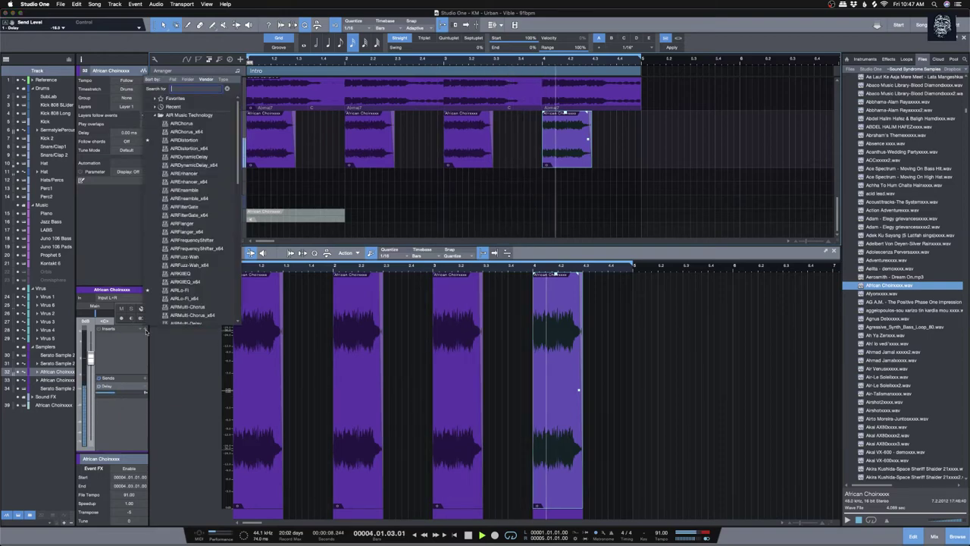
text(Pro)
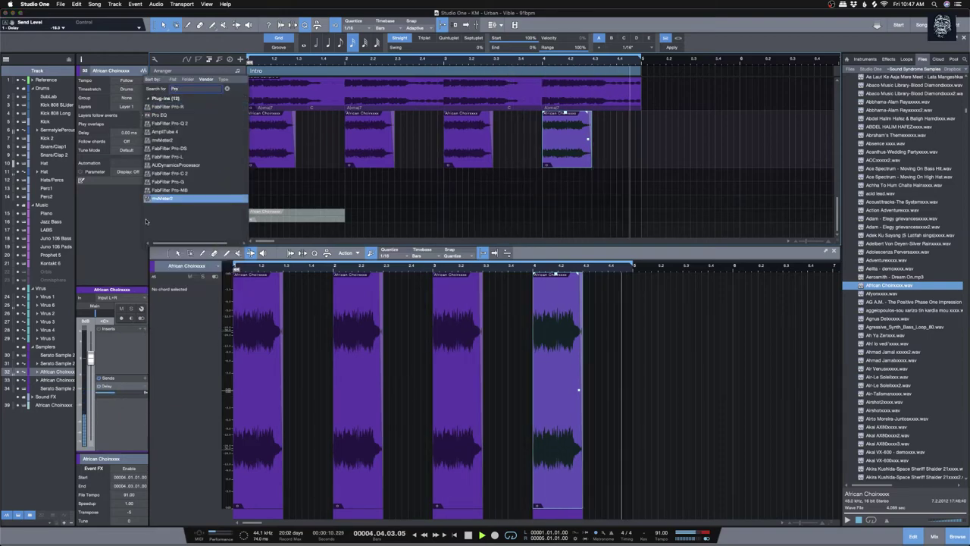
double_click(185, 115)
drag(433, 202, 476, 205)
drag(605, 202, 598, 221)
click(629, 121)
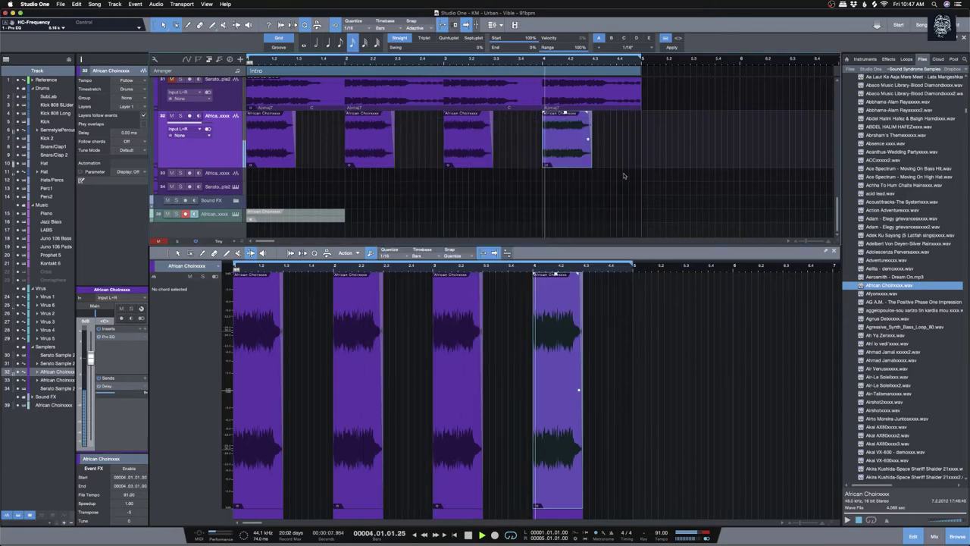
scroll(623, 178, up, 5)
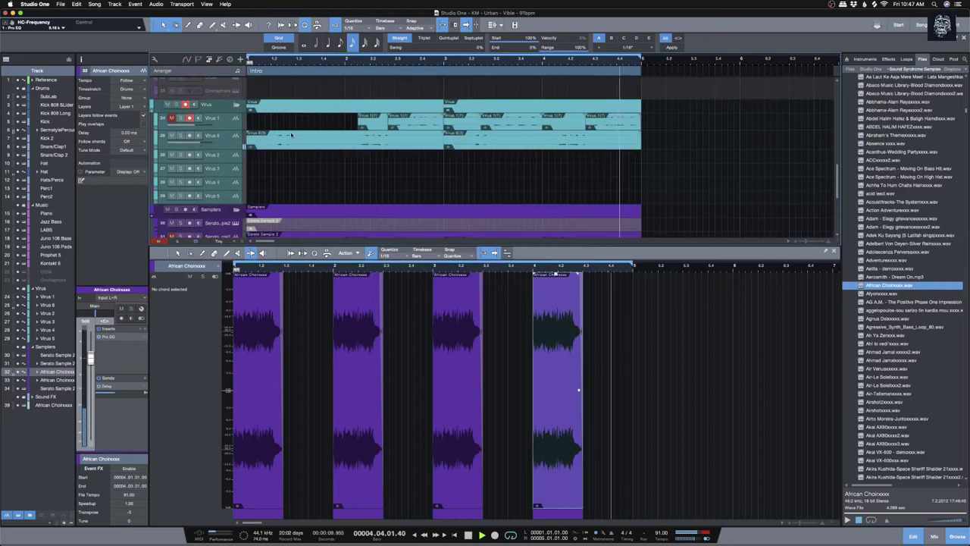
Step: Copy the short Virus 1 event from the start of bar 3 to bar 1 and delete the event in the middle of bar 3
click(458, 126)
drag(458, 126, 262, 132)
key(super+z)
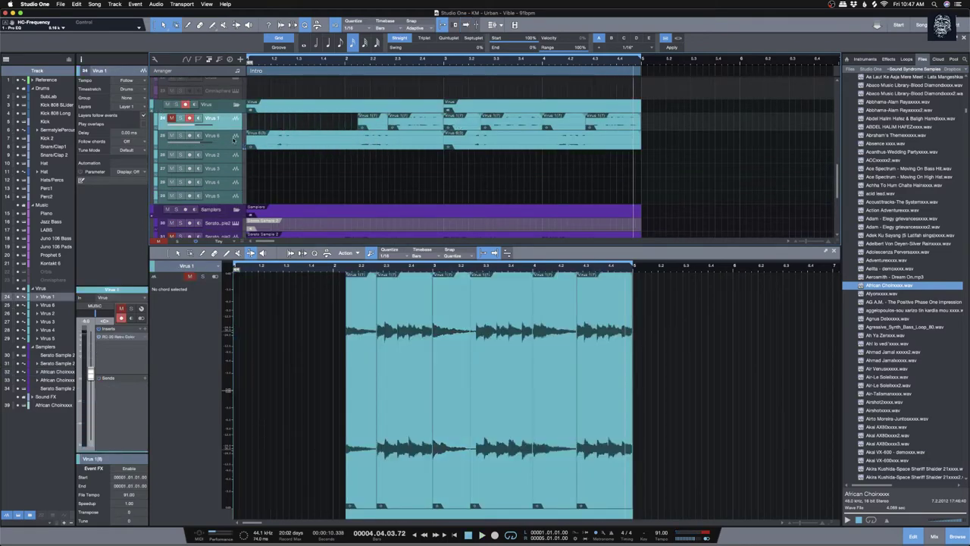
key(super+z)
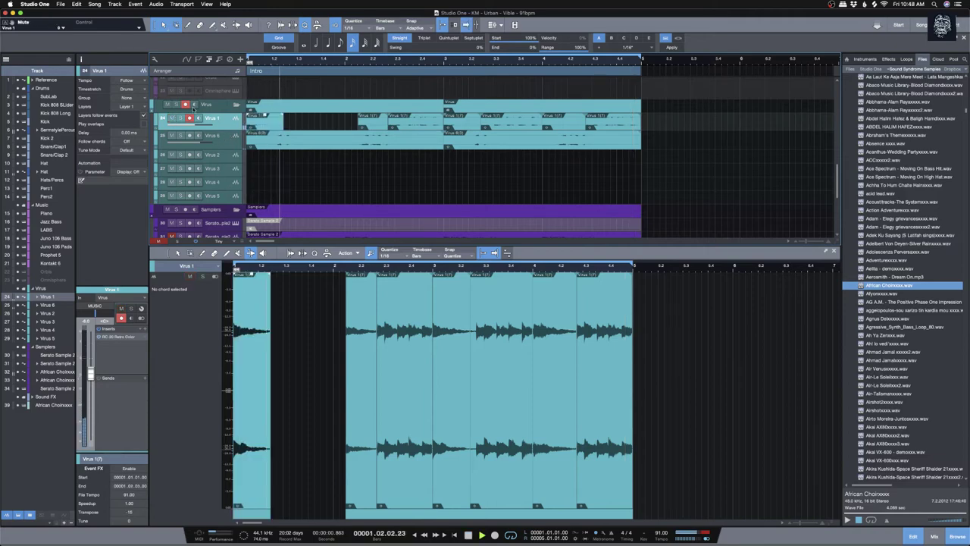
click(367, 132)
click(523, 124)
key(Delete)
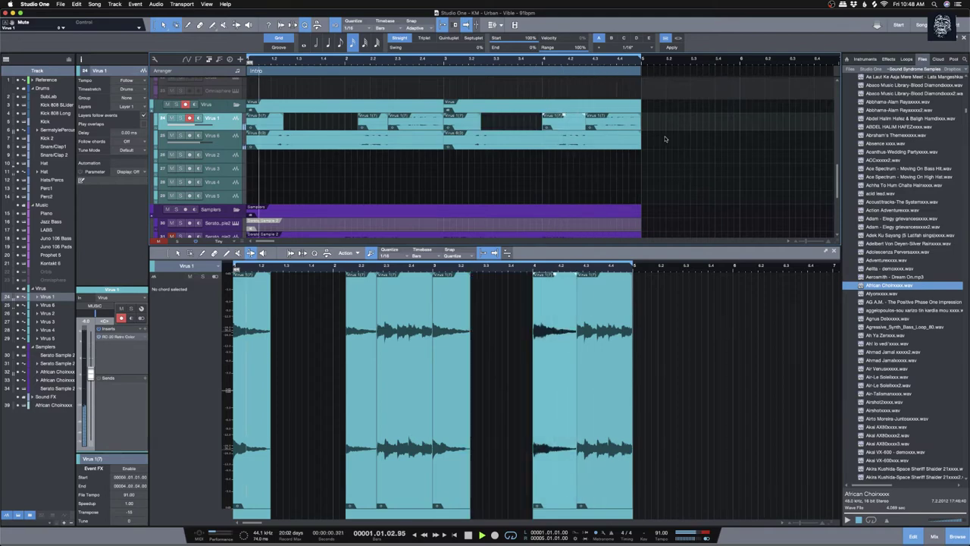
Step: Bounce the four African Choir events into one continuous four-bar event and audition the track in solo
scroll(675, 158, down, 6)
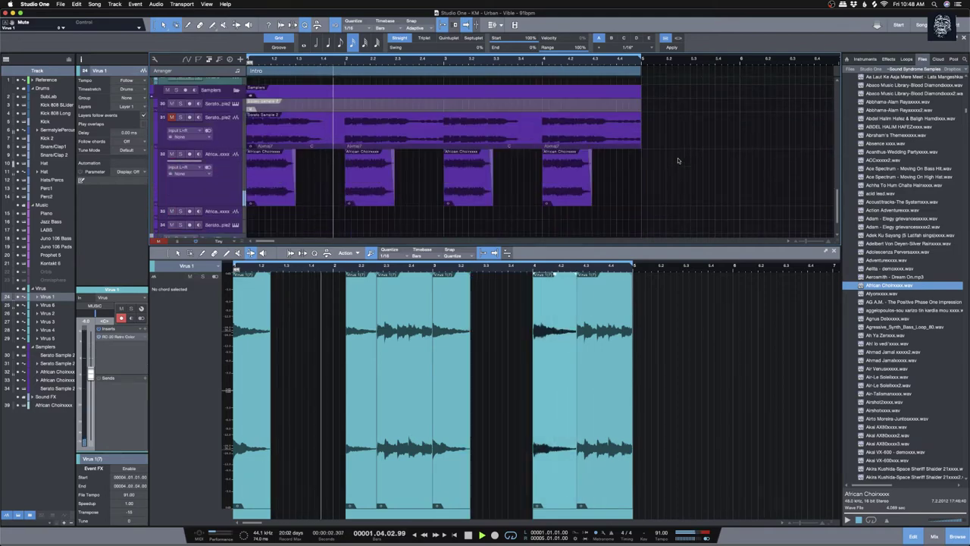
drag(642, 176, 133, 184)
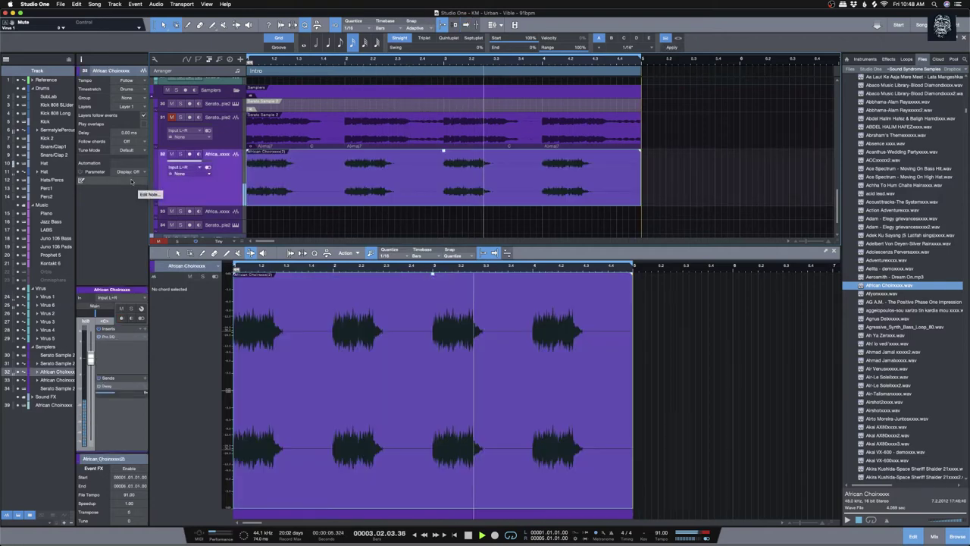
click(181, 155)
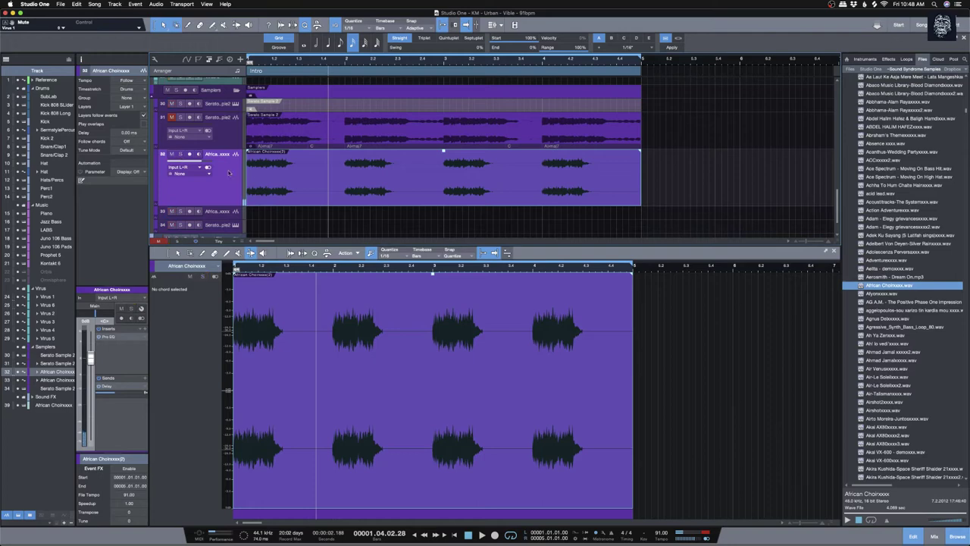
Step: Insert the RC-20 Retro Color effect after Pro EQ on the African Choir track
scroll(203, 163, up, 4)
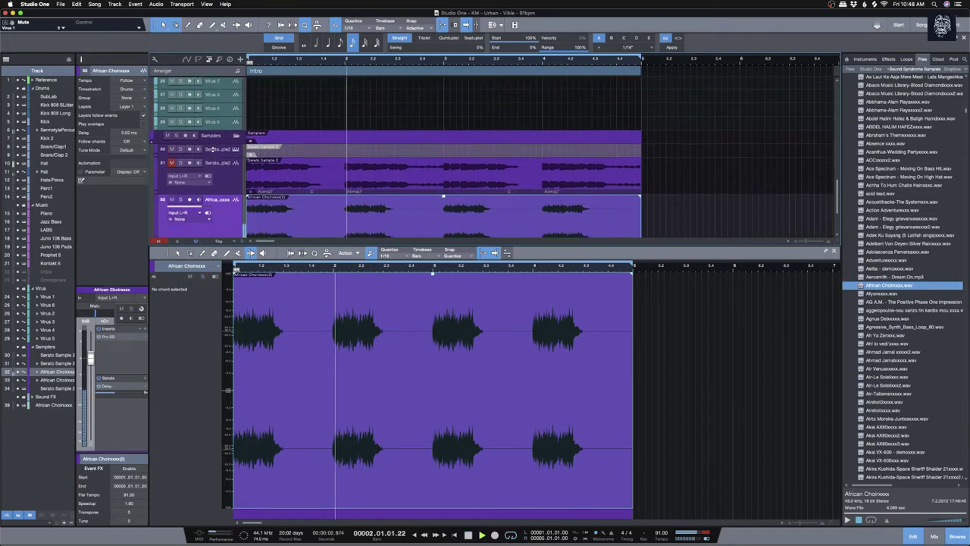
click(144, 330)
text(RC)
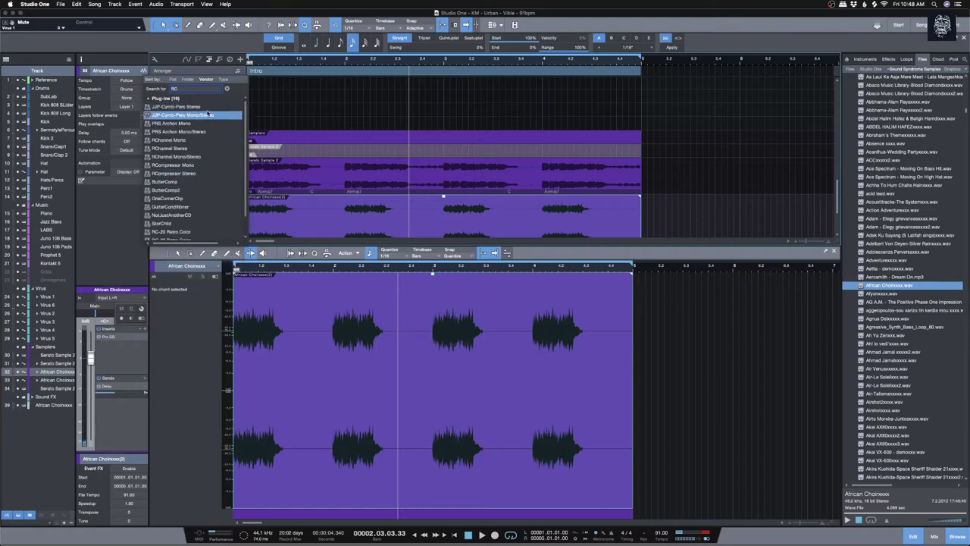
key(BackSpace)
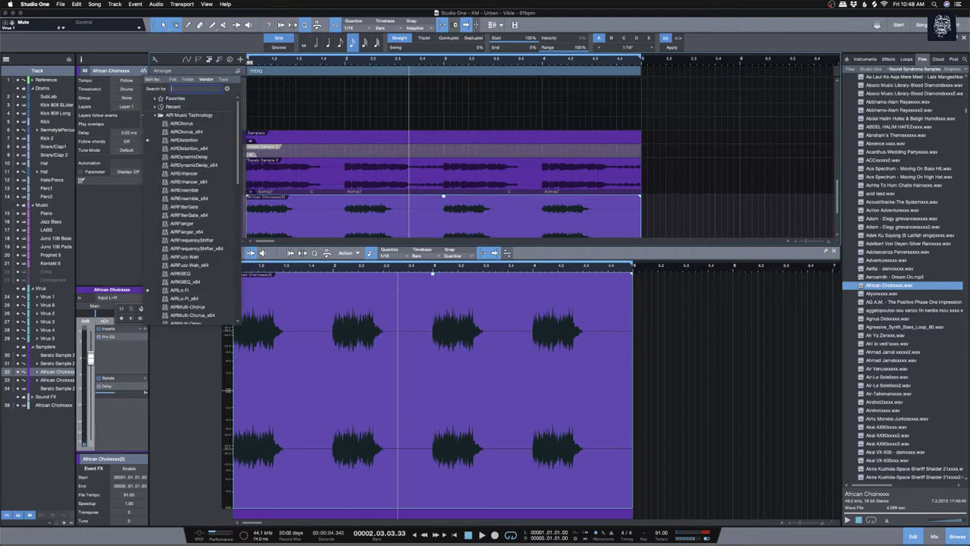
text(RC-)
key(Down)
key(Up)
key(Return)
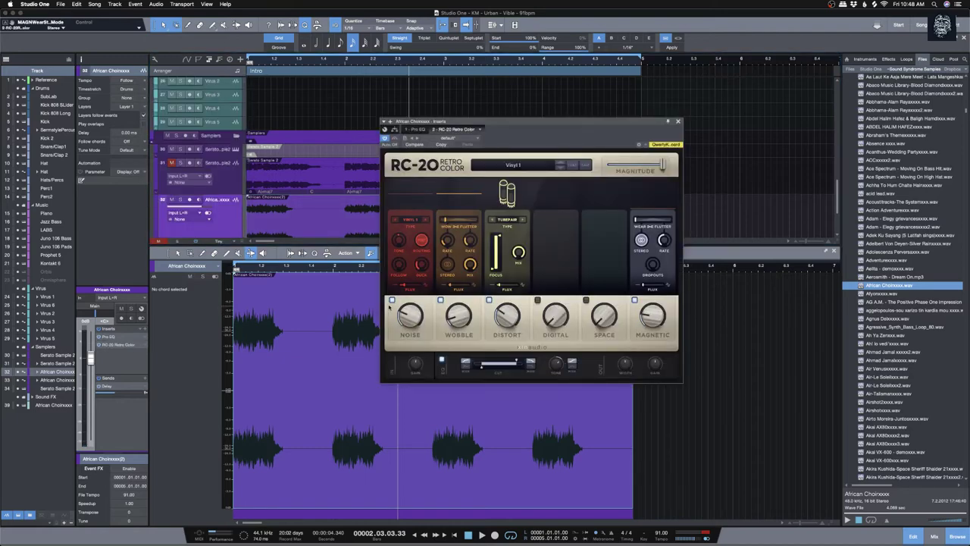
Step: Turn off RC-20's Noise module and narrow its EQ cut range to about 290 Hz to 2.5 kHz during playback
click(391, 301)
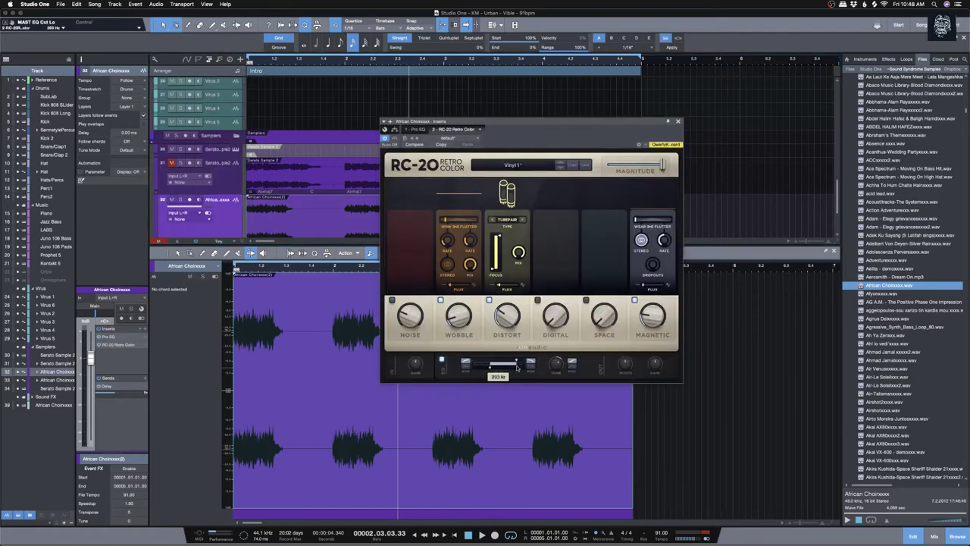
key(space)
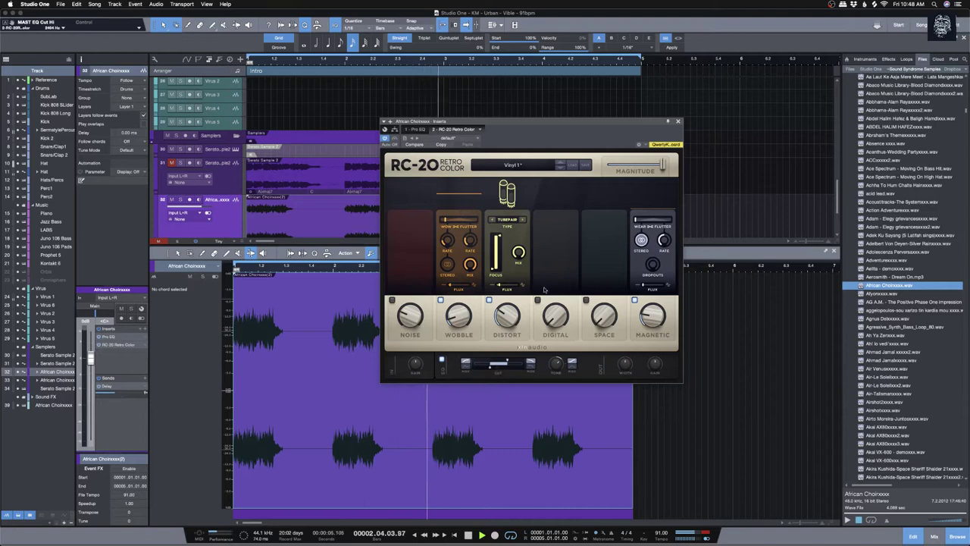
mouse_move(459, 321)
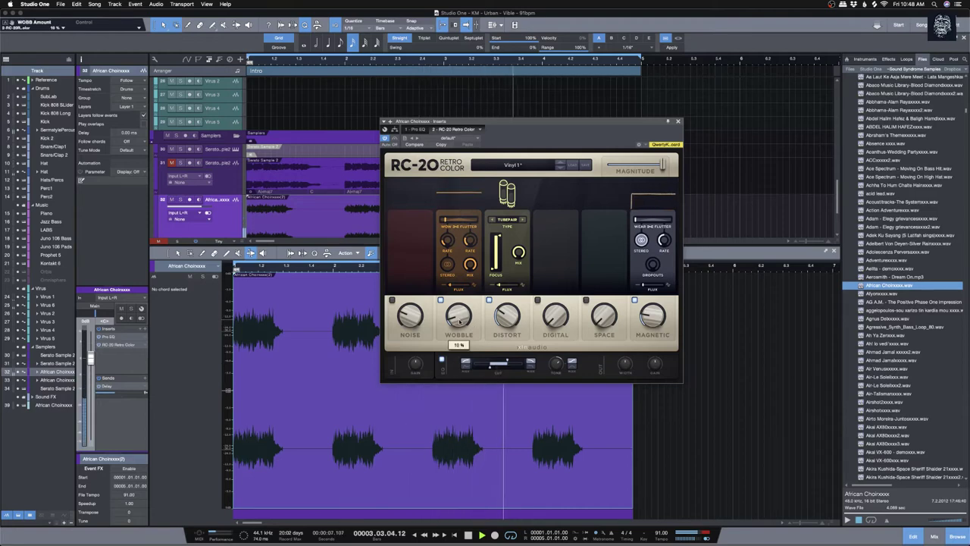
mouse_move(627, 364)
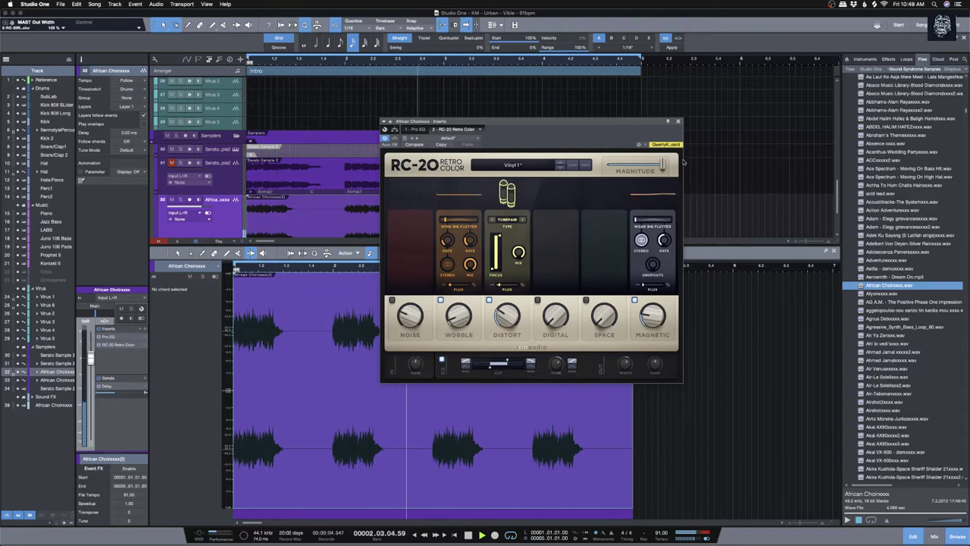
click(679, 121)
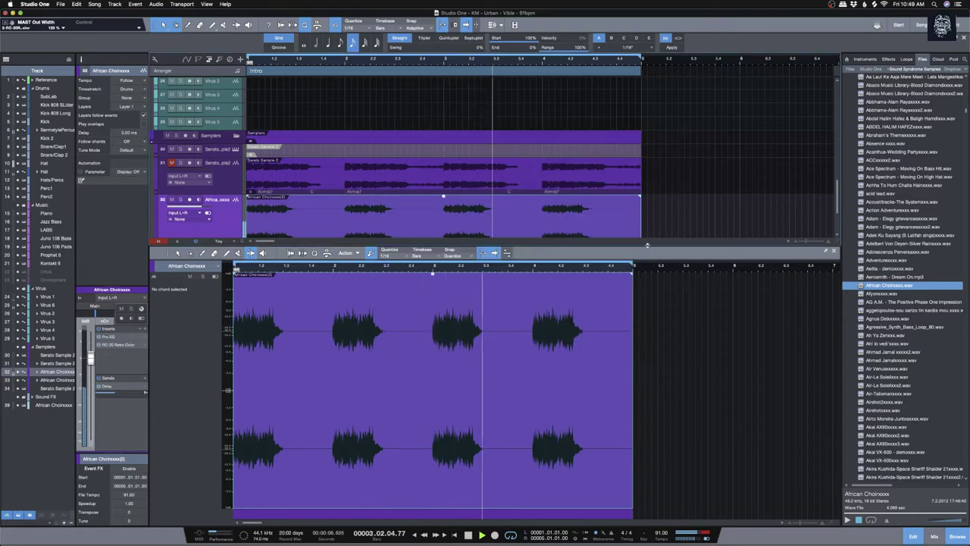
Step: Solo the Serato Sample 2 audio track and raise its mixer level to about -18.4 dB
drag(647, 245, 647, 362)
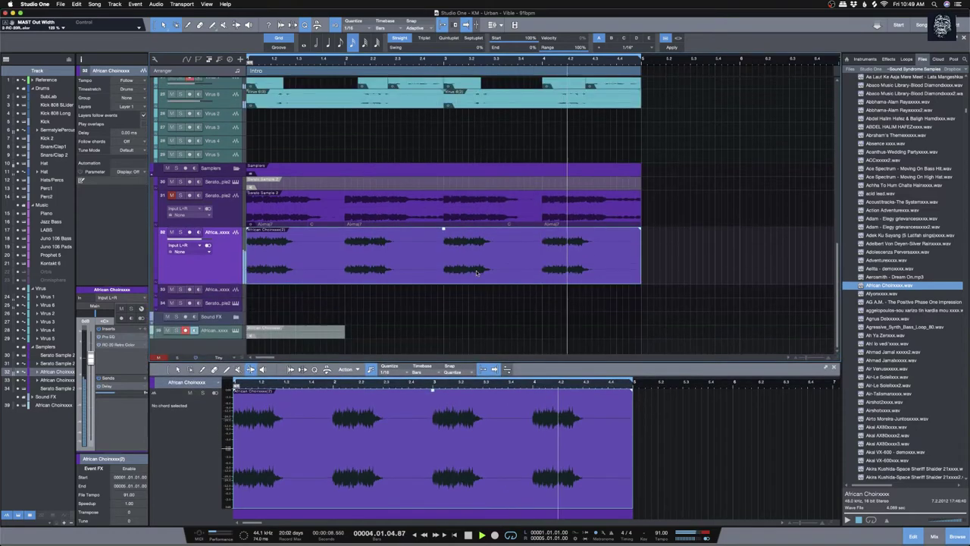
click(182, 195)
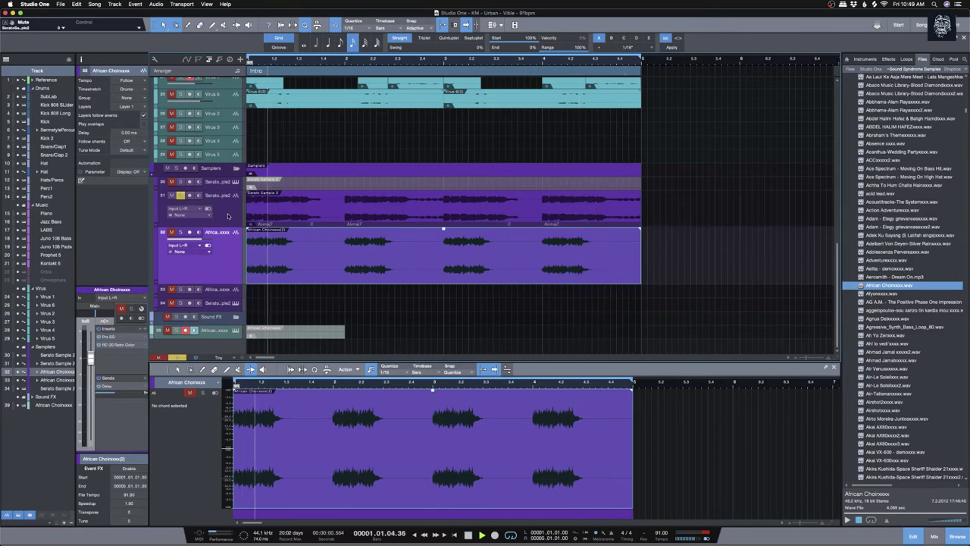
click(216, 212)
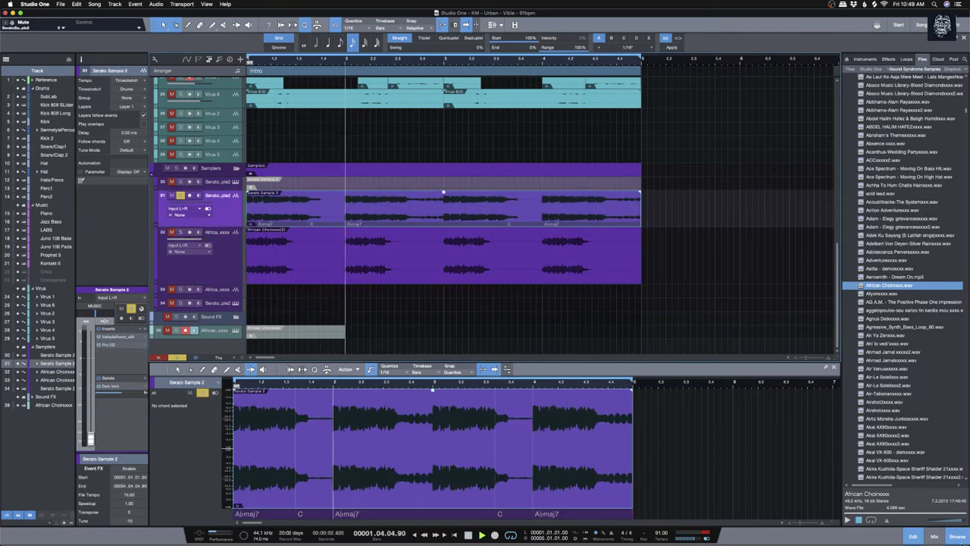
key(F3)
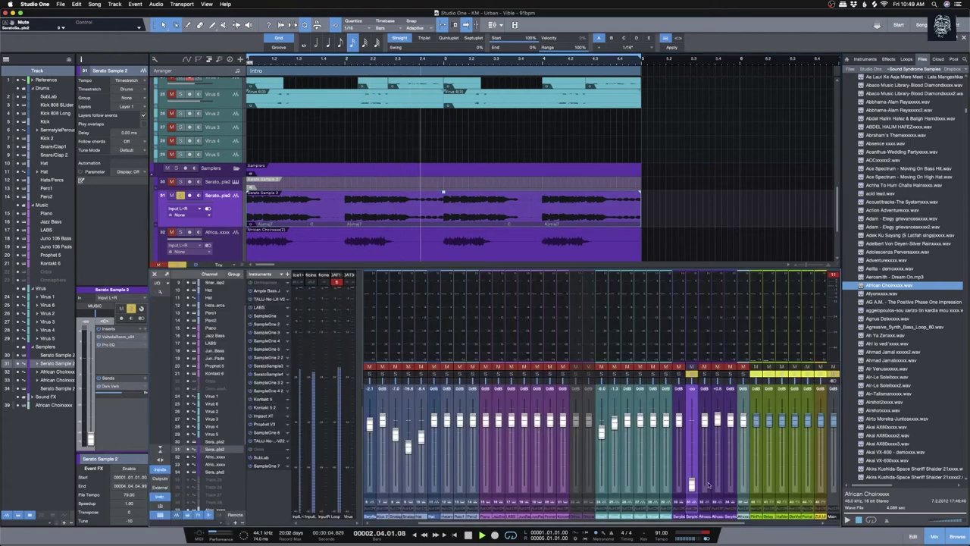
drag(691, 483, 694, 455)
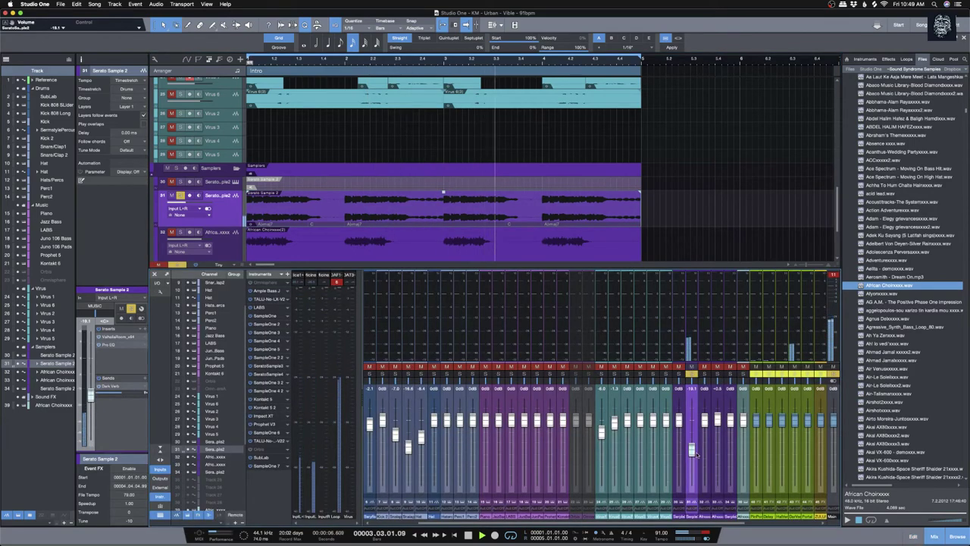
scroll(602, 340, right, 3)
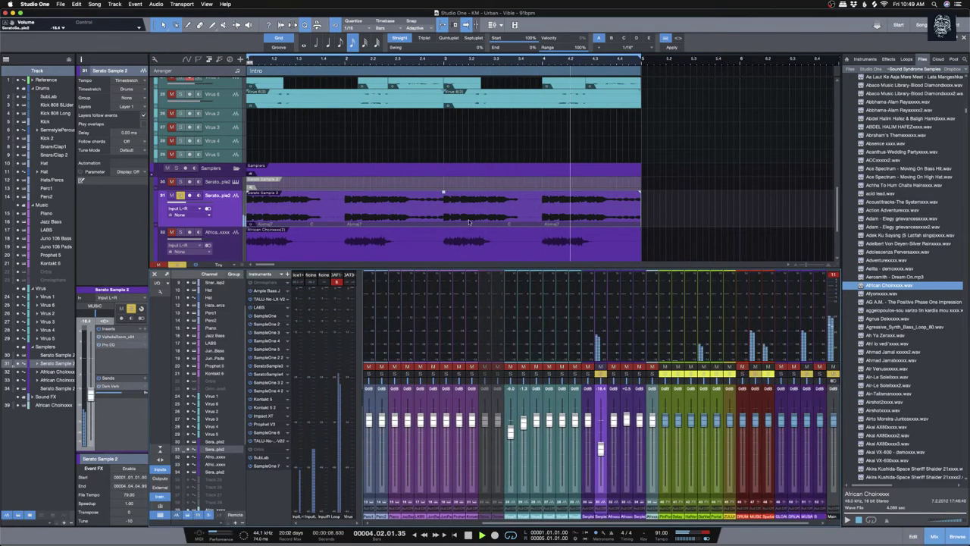
Step: Shift the Serato Sample 2 event to start at 1.2.4, trim it to one short fading-out chord, and play it unsoloed
drag(338, 221, 384, 219)
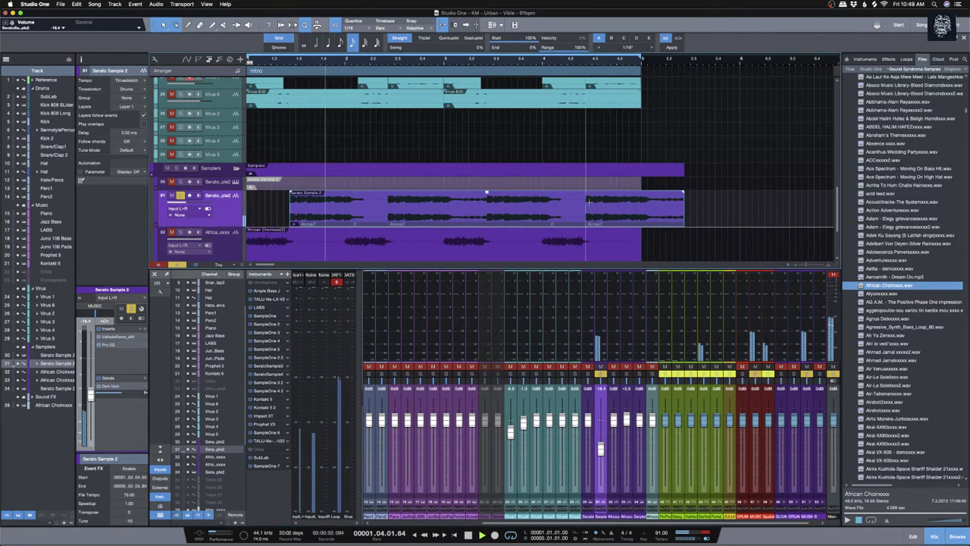
drag(683, 215, 354, 204)
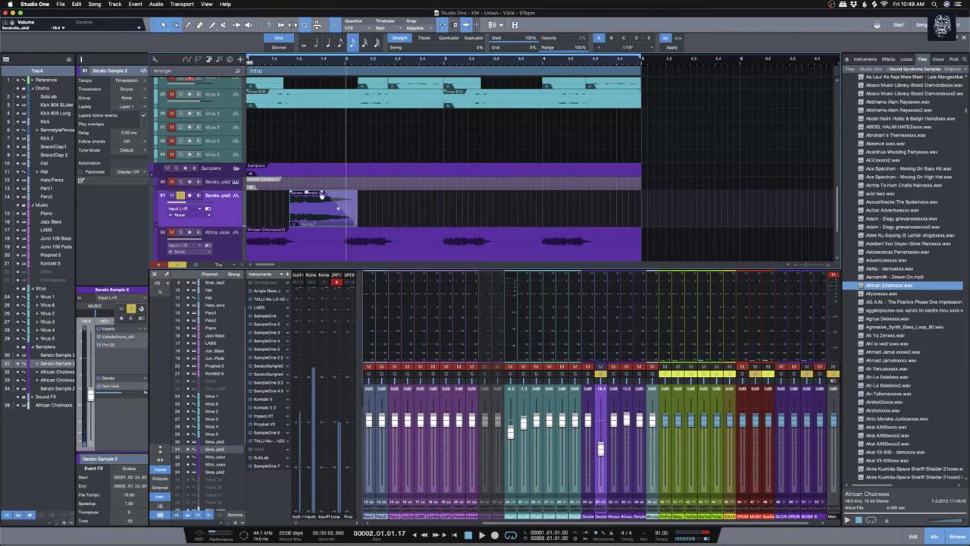
click(180, 196)
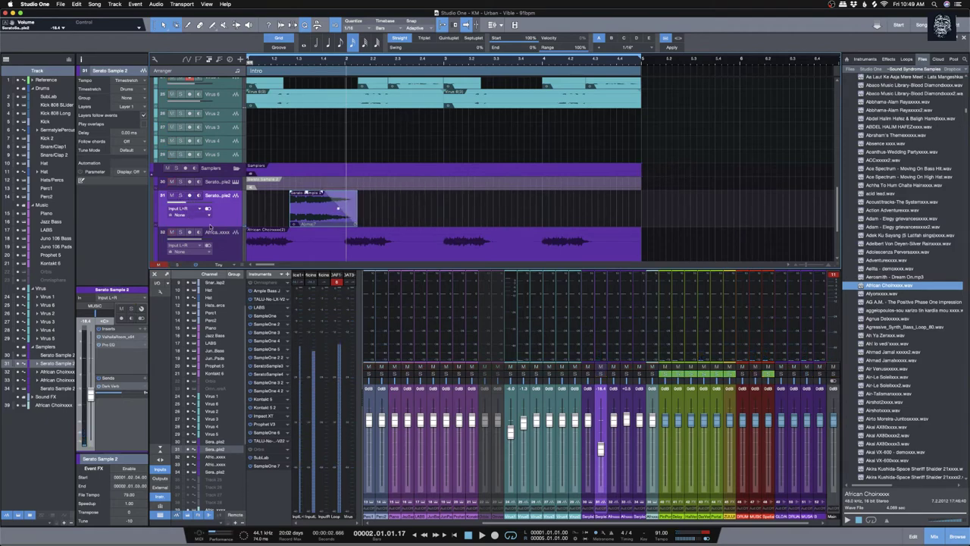
key(space)
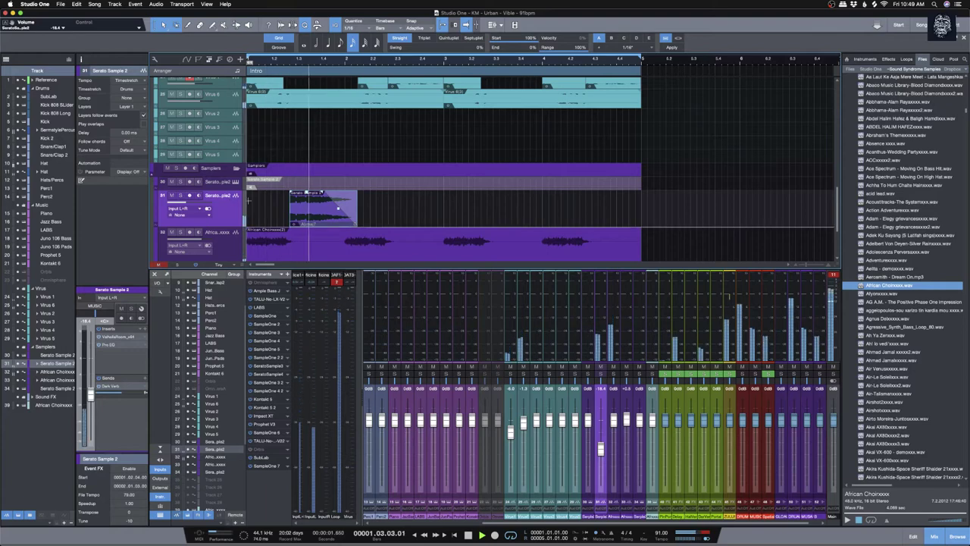
Step: Move the trimmed Serato Sample 2 event back to beat 2 of bar 1 and give it a short fade-in
drag(302, 216, 295, 216)
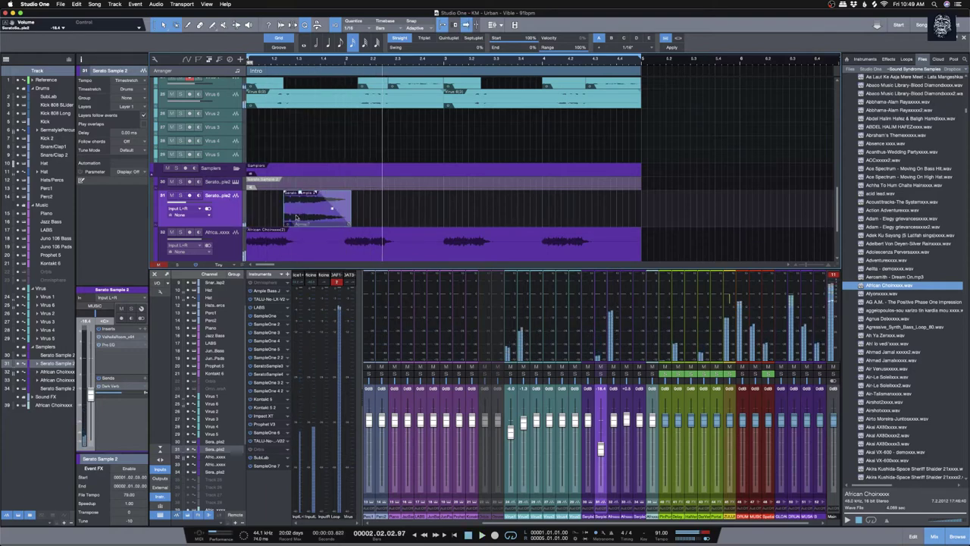
key(space)
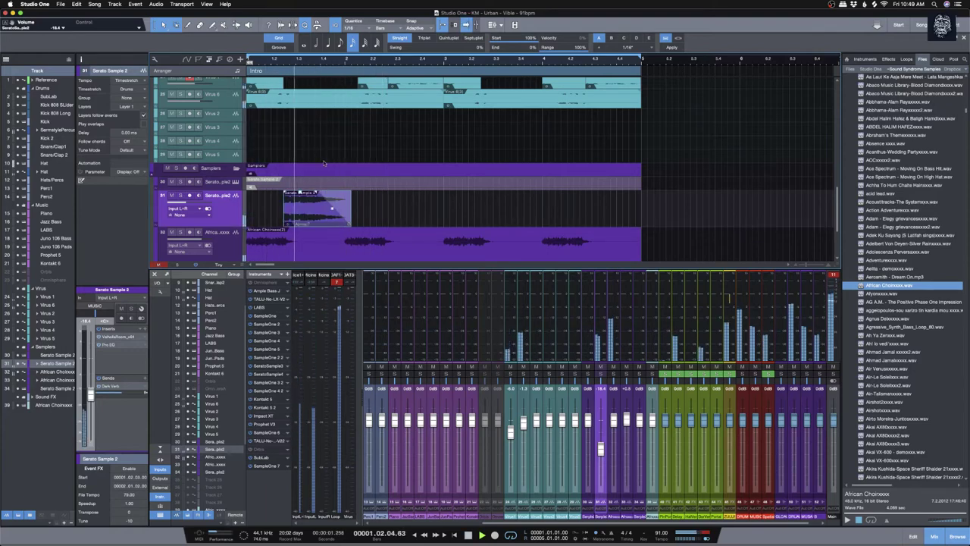
drag(317, 196, 297, 215)
key(space)
key(space)
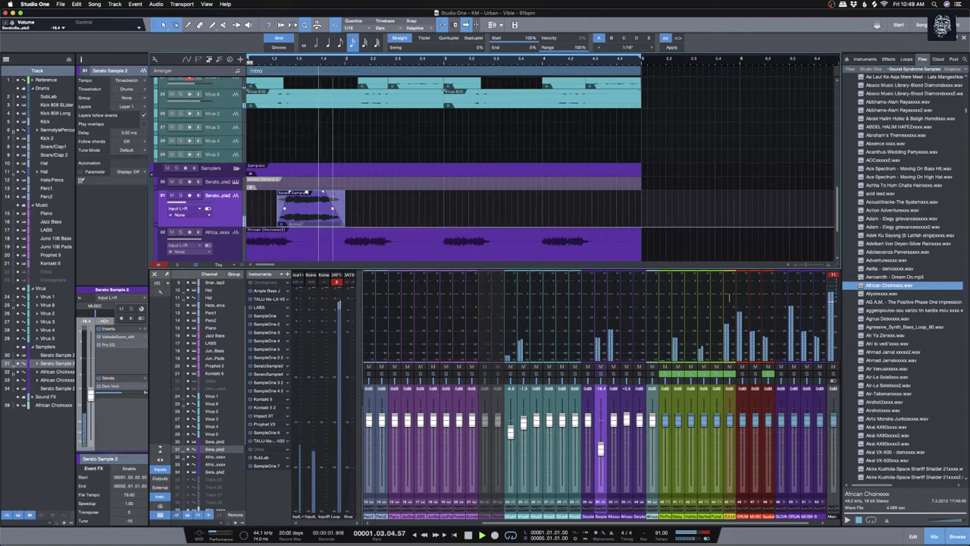
drag(308, 217, 302, 218)
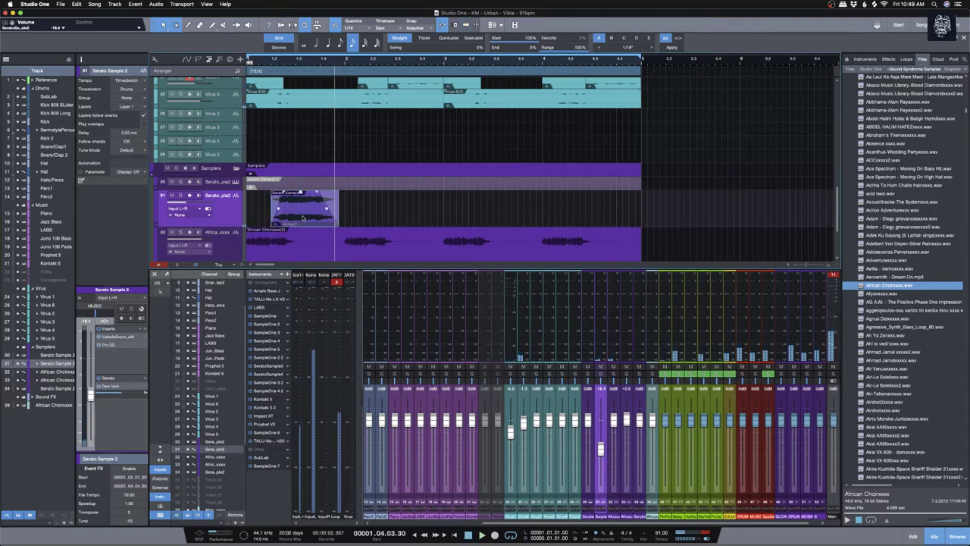
Step: Play the loop from the start and slightly shorten the fade-out of the Serato Sample 2 event
drag(282, 67, 282, 71)
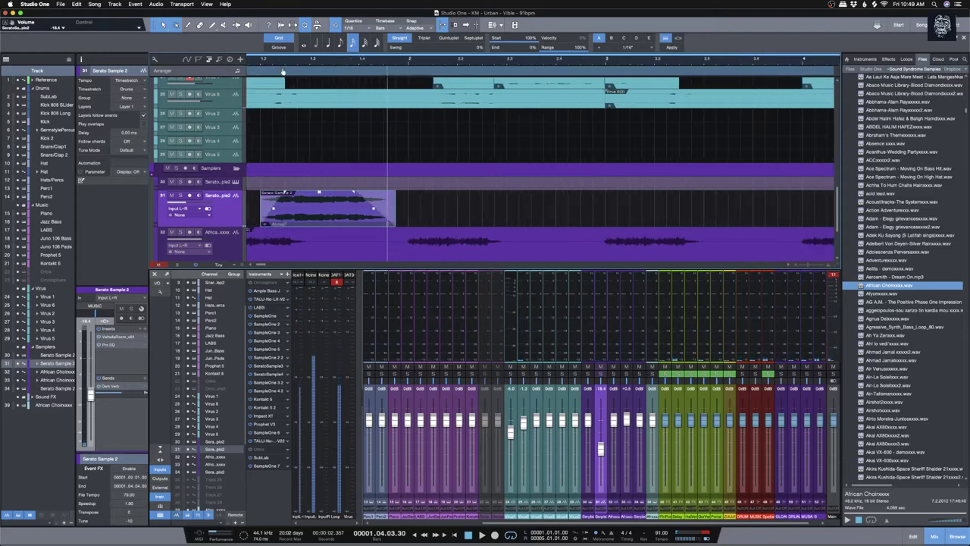
scroll(261, 64, up, 3)
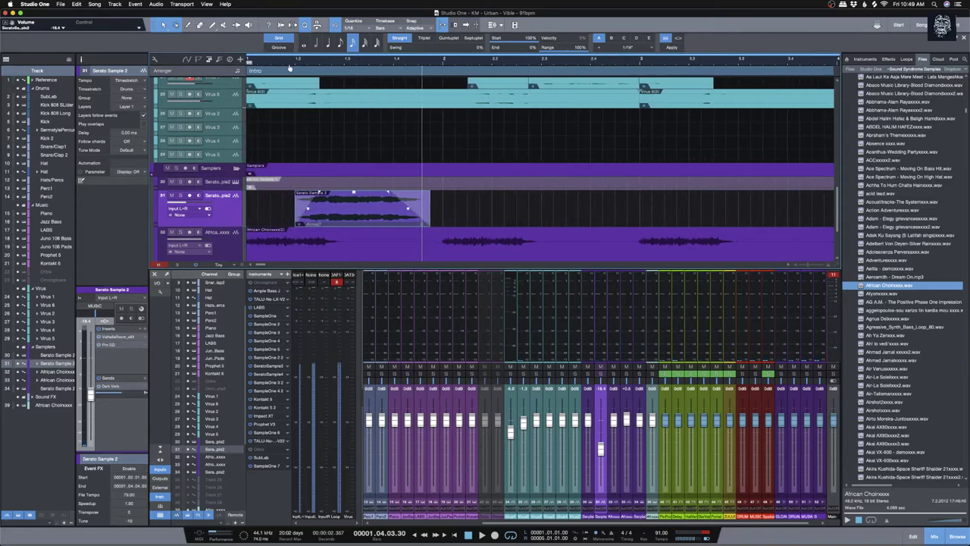
key(comma)
key(space)
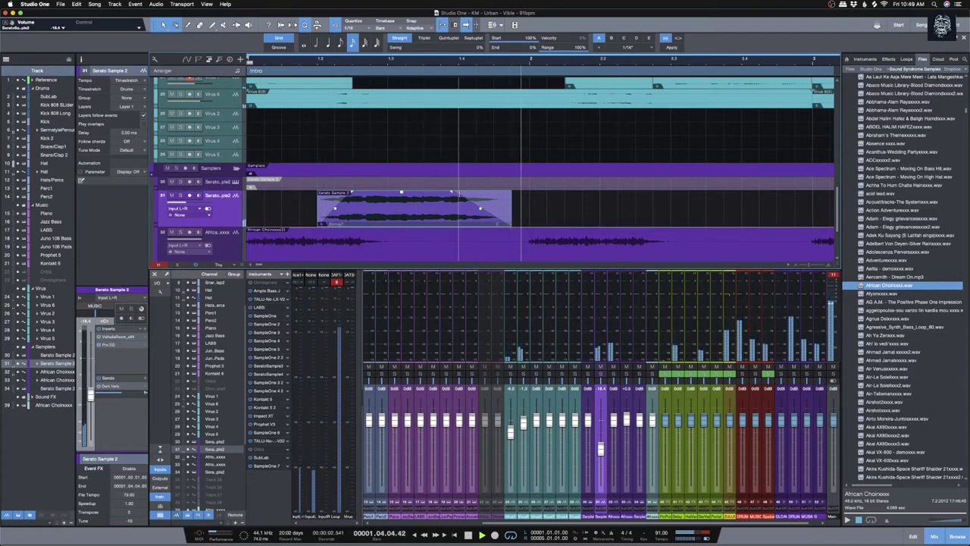
drag(452, 192, 466, 193)
Step: Place a copy of the Serato Sample 2 event at beat 2 of bar 3
drag(810, 265, 799, 265)
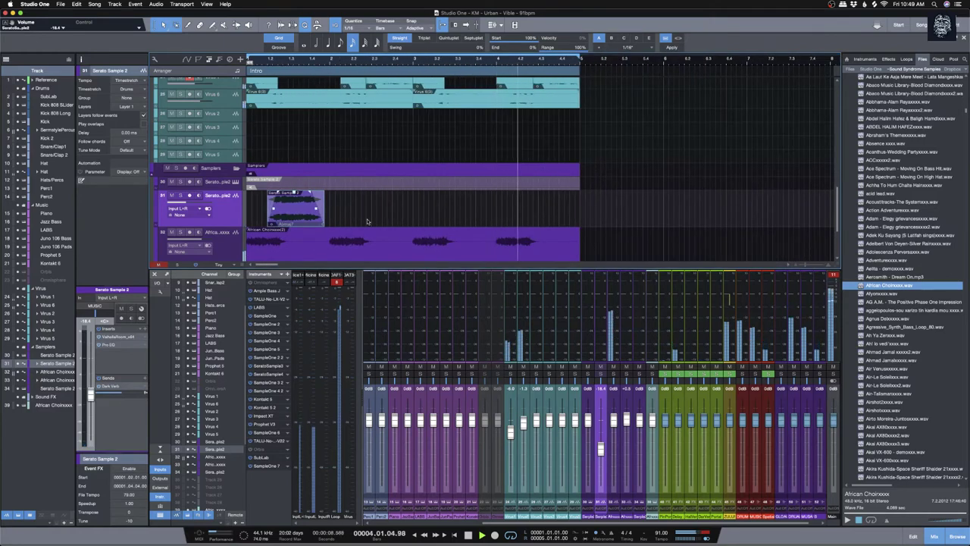
drag(296, 218, 459, 218)
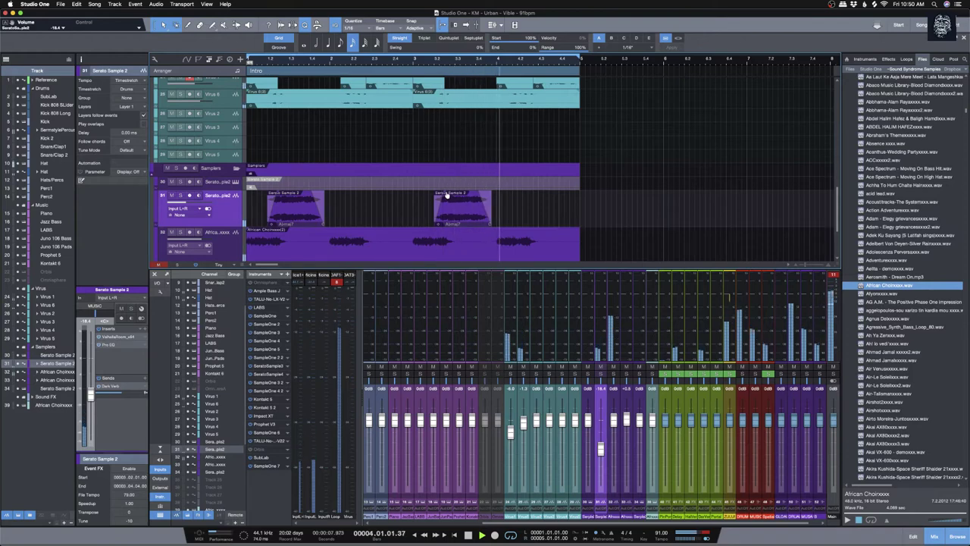
drag(444, 195, 439, 195)
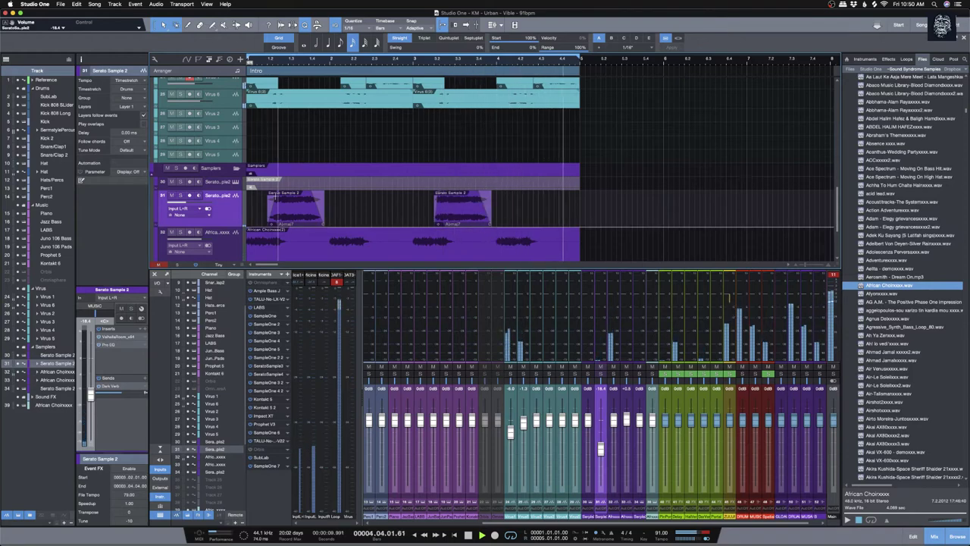
Step: Nudge both Serato Sample 2 events slightly later and lower that track's volume to -21.3 dB during loop playback
drag(269, 193, 271, 196)
drag(506, 206, 283, 220)
key(space)
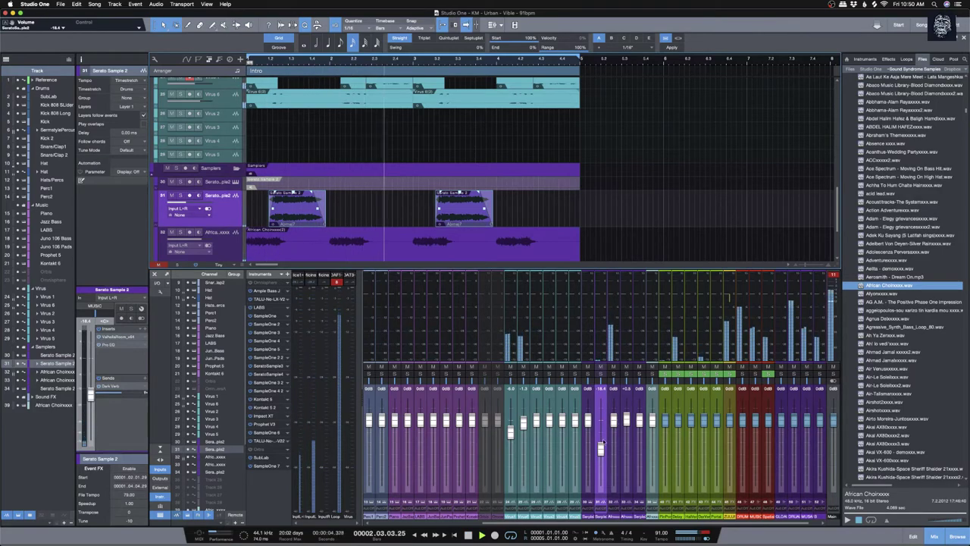
drag(600, 452, 600, 456)
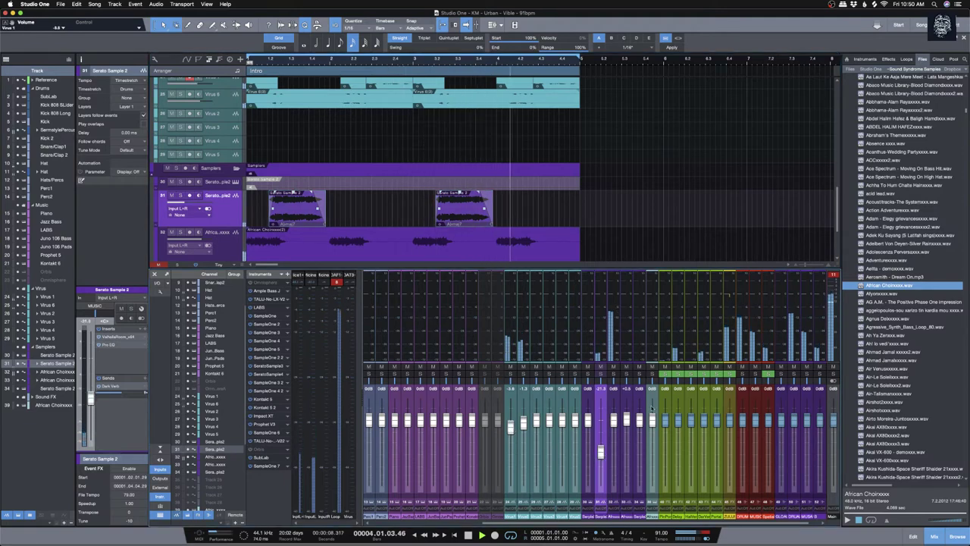
Step: Route the African Choirxxxx channel's output to the MUSIC bus and lower its volume to -4.7 dB
click(618, 393)
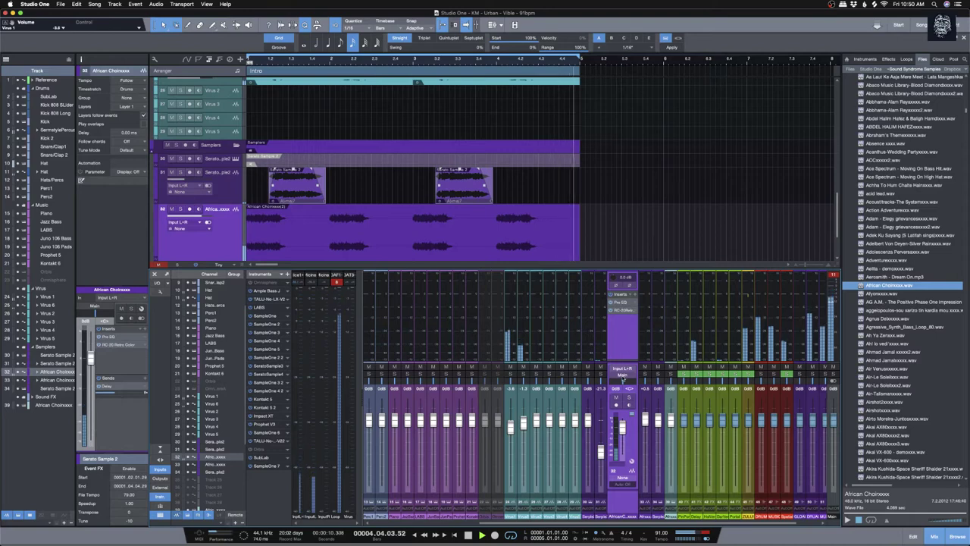
click(622, 373)
click(629, 401)
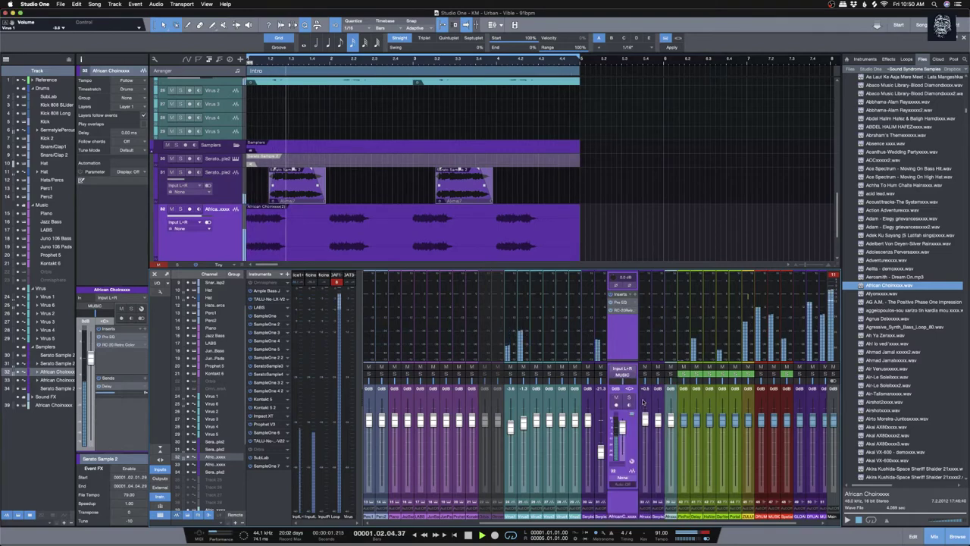
double_click(630, 441)
drag(615, 426, 616, 434)
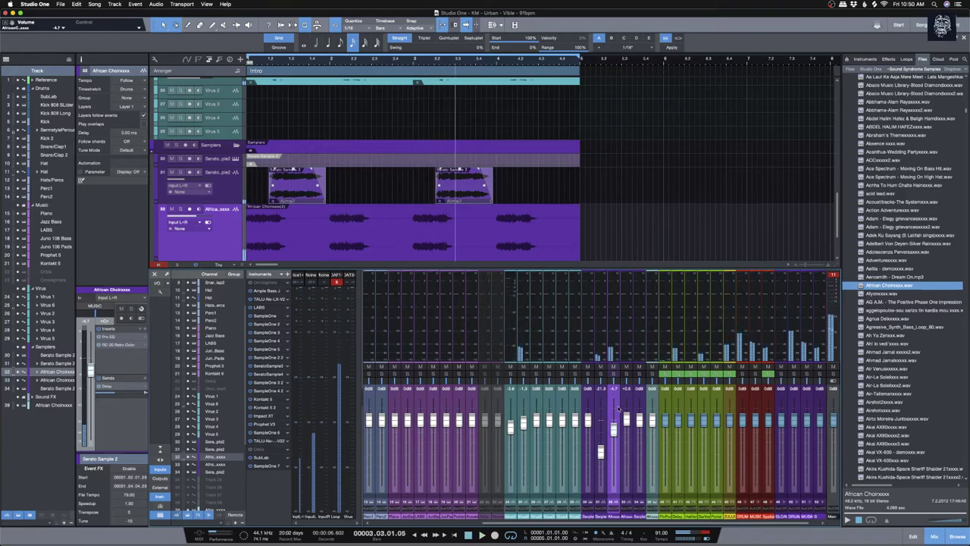
Step: Boost the high-mid band by 5.18 dB in the African Choirxxxx channel's Pro EQ, checking it against the playing loop
click(618, 410)
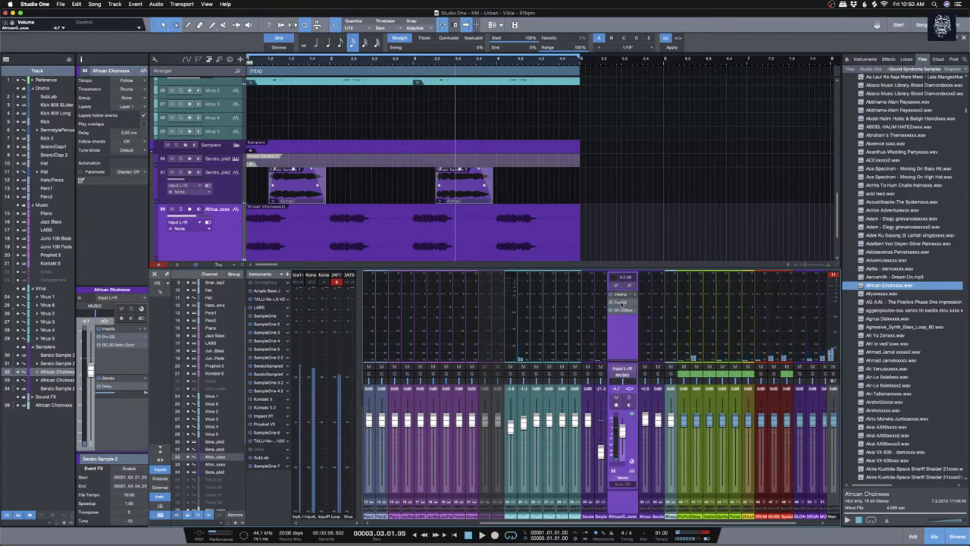
click(623, 302)
drag(597, 205, 614, 198)
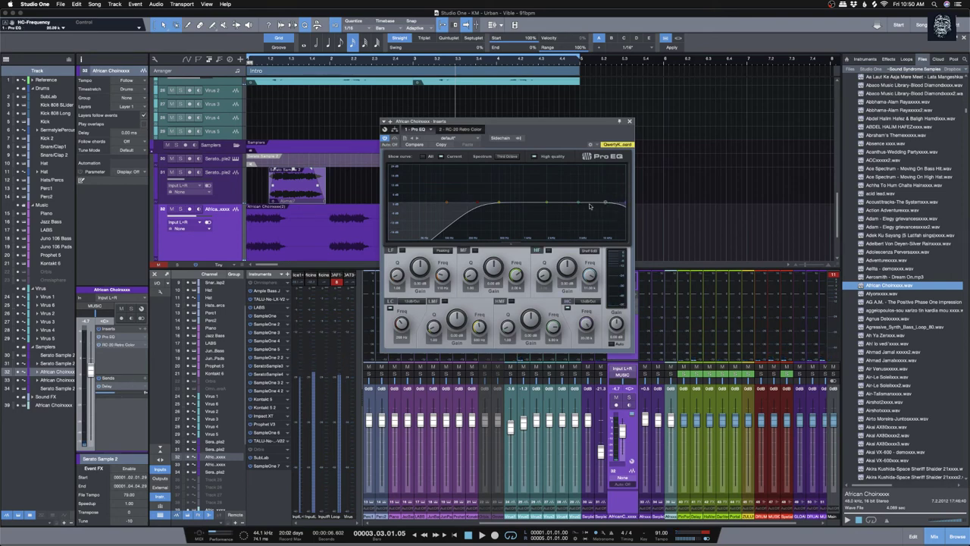
key(space)
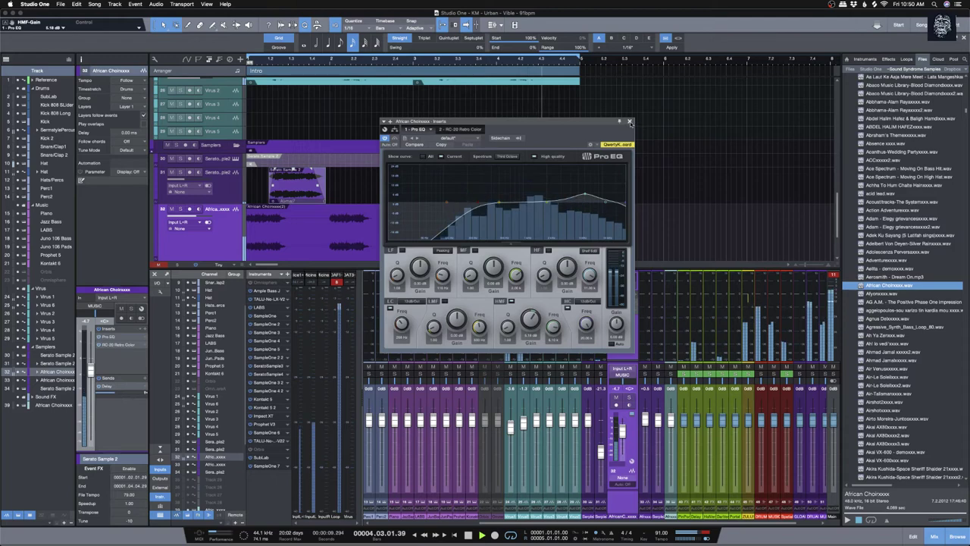
click(630, 122)
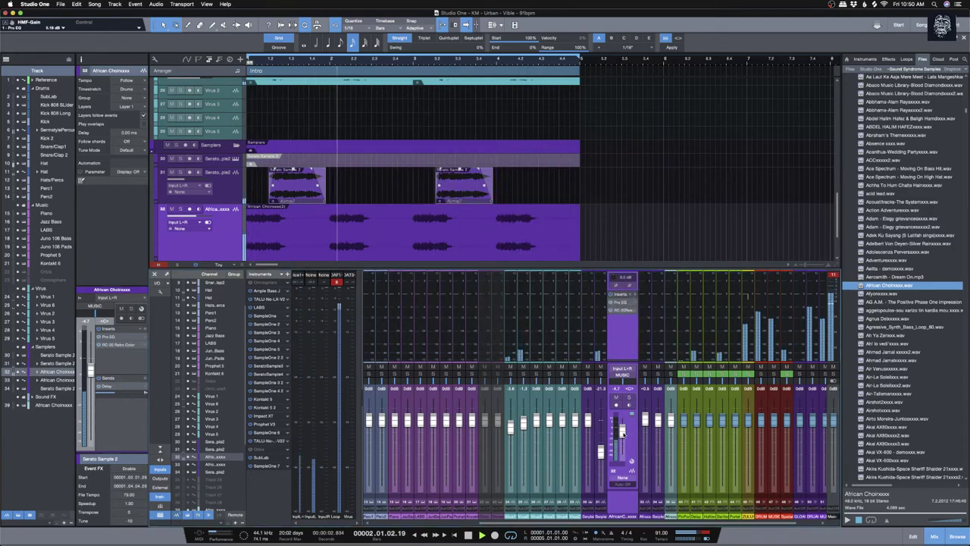
double_click(623, 500)
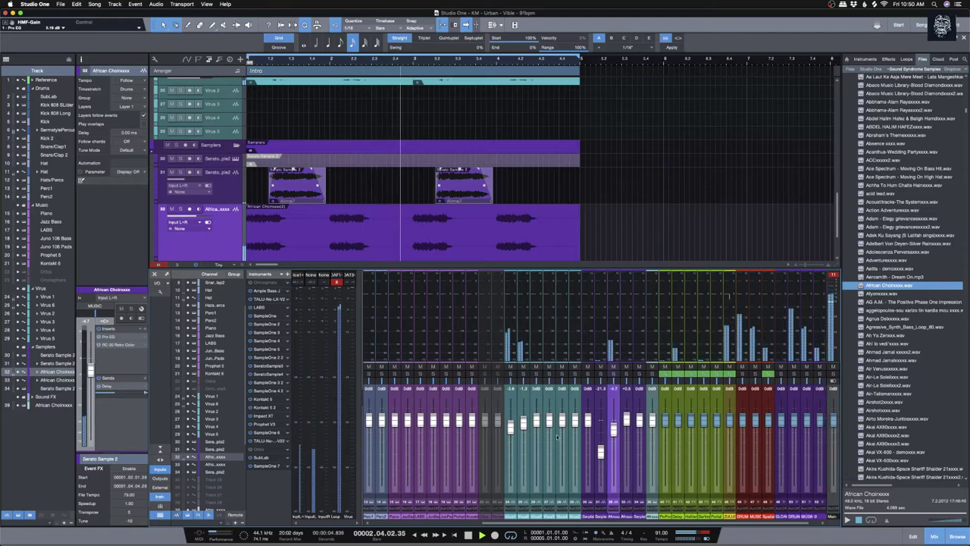
Step: Inspect the insert effects and send on the Sermstyle Percussion channel while the loop plays
scroll(433, 409, left, 5)
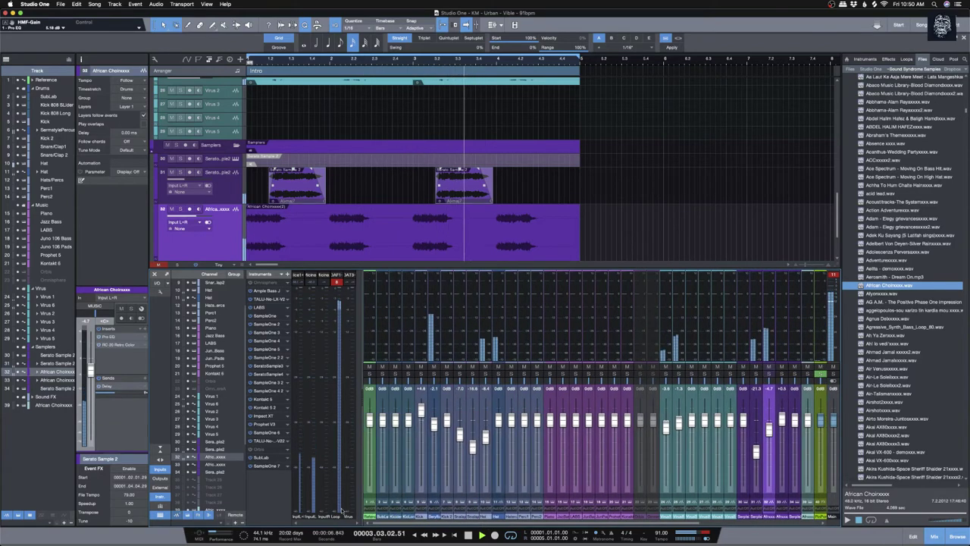
double_click(432, 409)
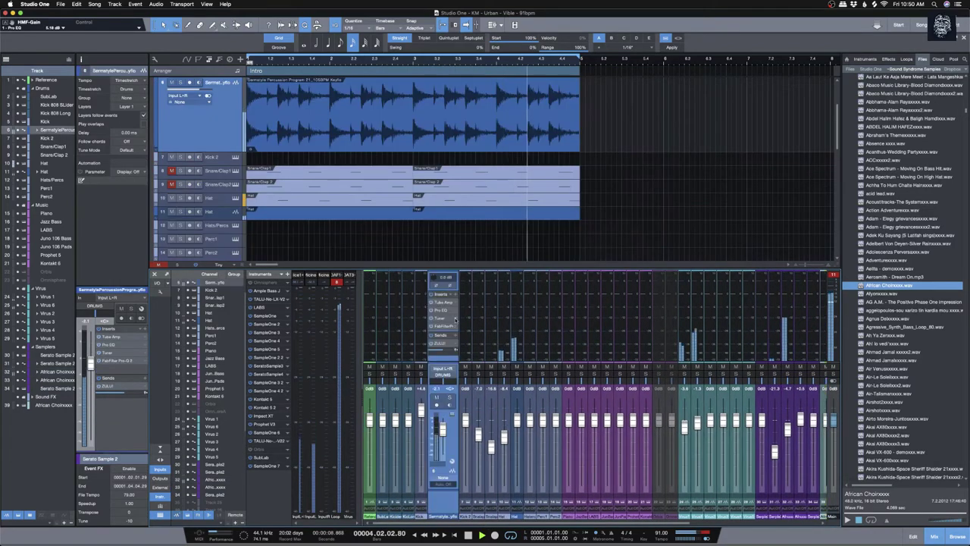
scroll(446, 322, right, 1)
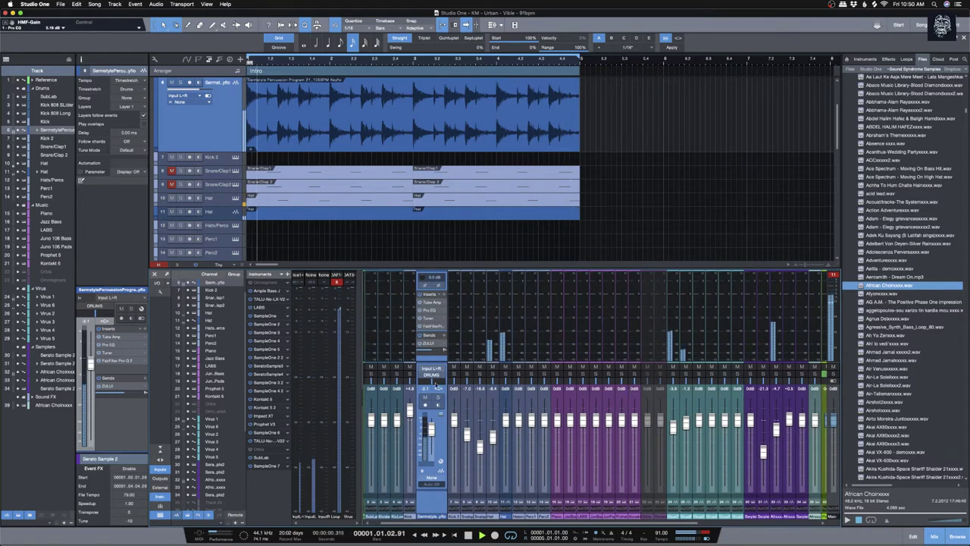
double_click(444, 437)
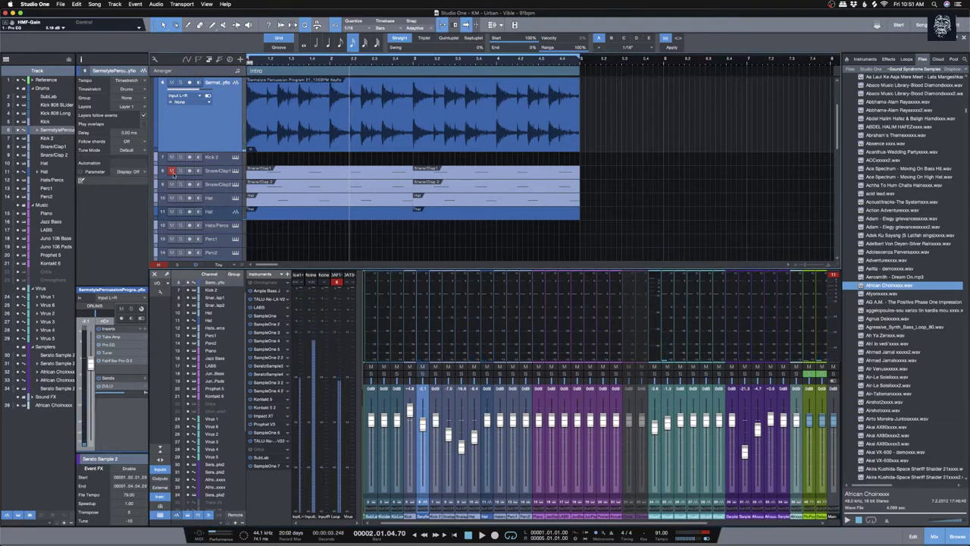
Step: Delete the Snare/Clap 2 events, play the loop and select the Snare/Clap1 track
click(270, 187)
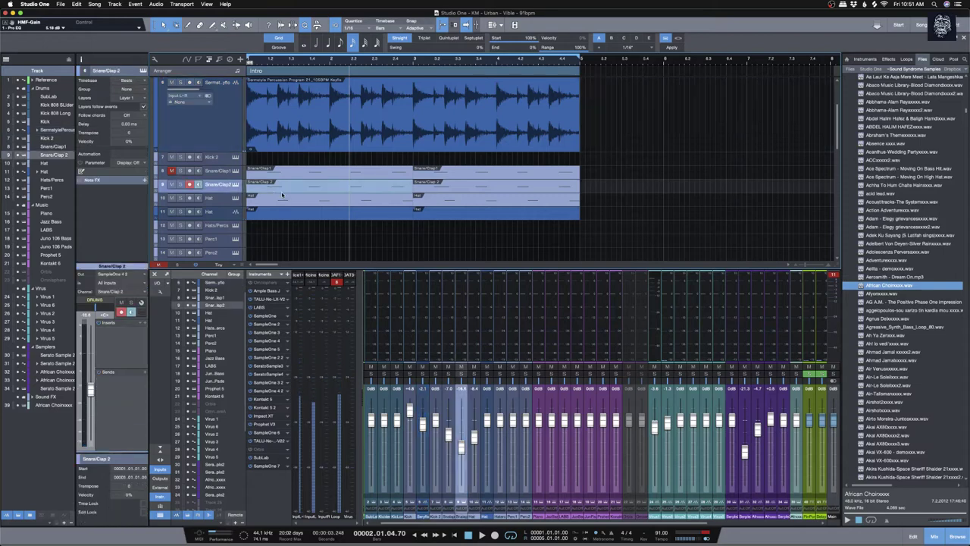
key(space)
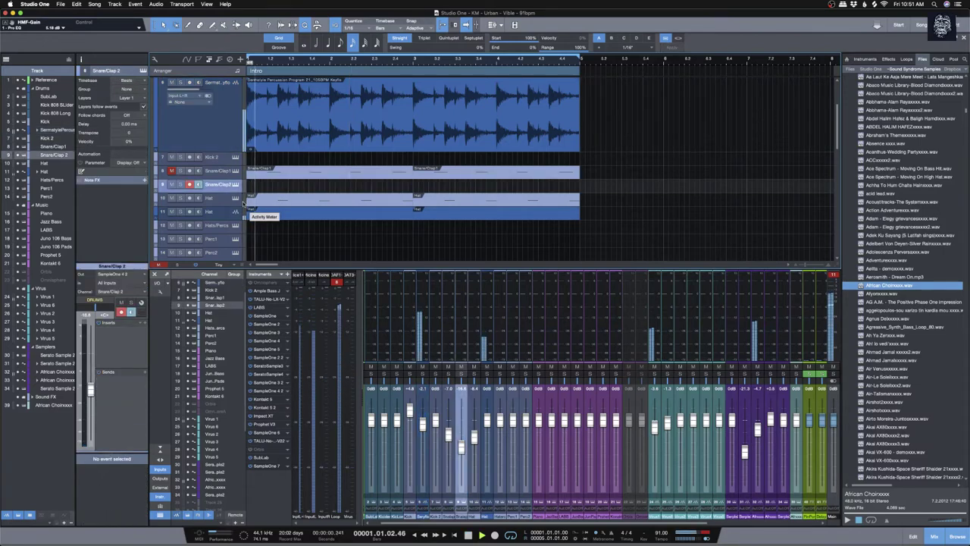
click(216, 173)
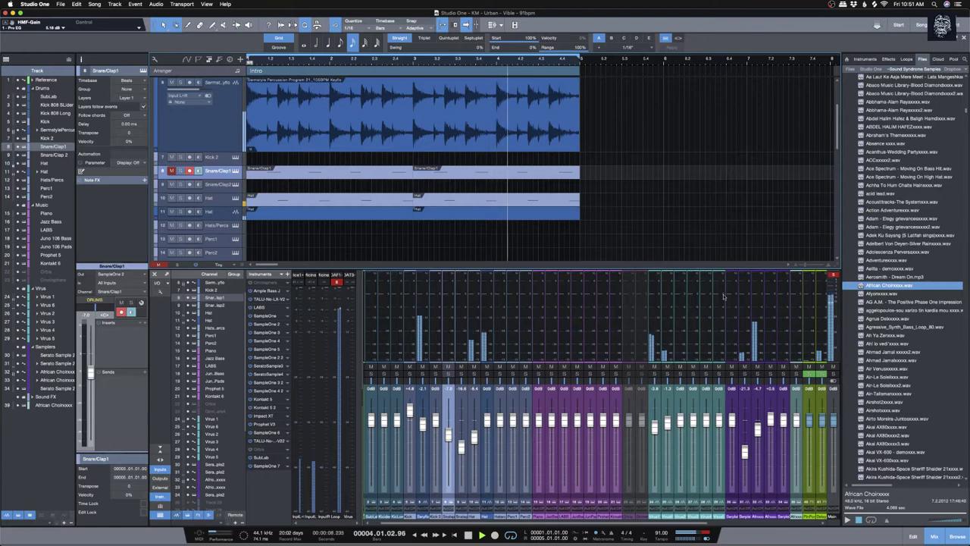
Step: Unmute the Snare/Clap1 track and shrink the Sermstyle Percussion track to a compact height
scroll(160, 182, up, 1)
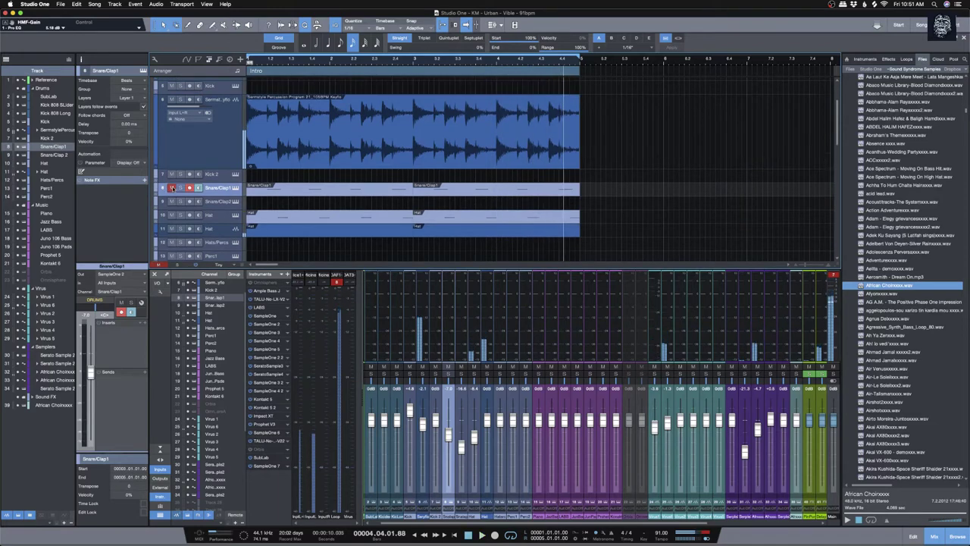
scroll(207, 187, up, 5)
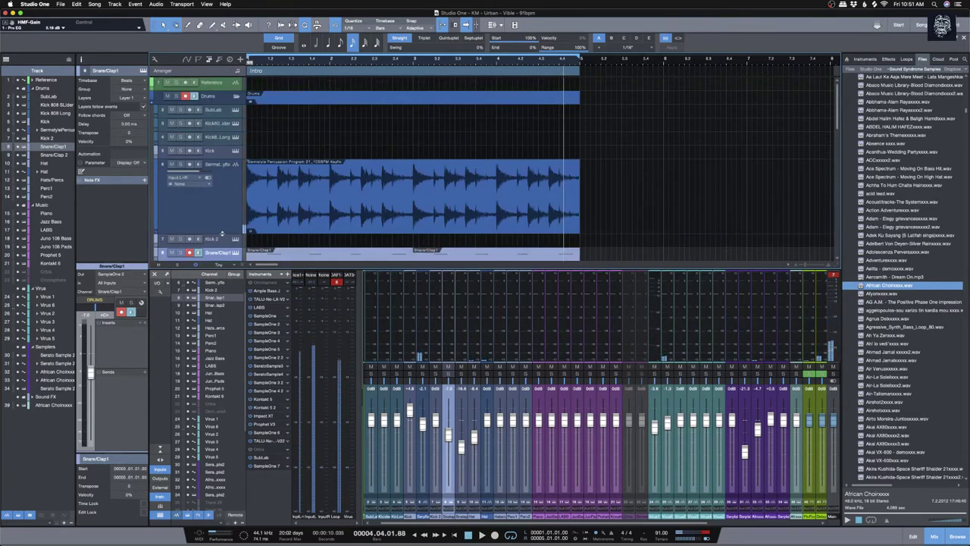
drag(229, 184, 231, 177)
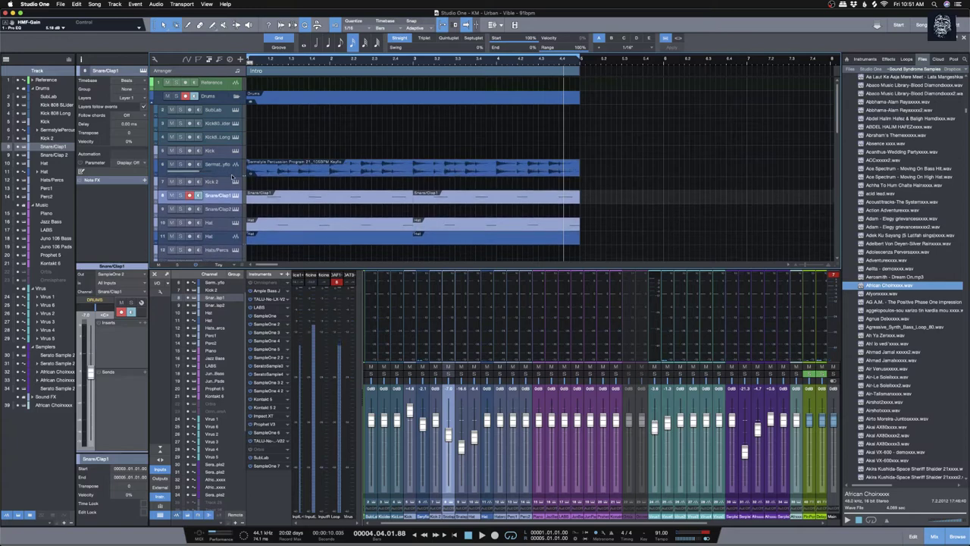
drag(806, 265, 803, 268)
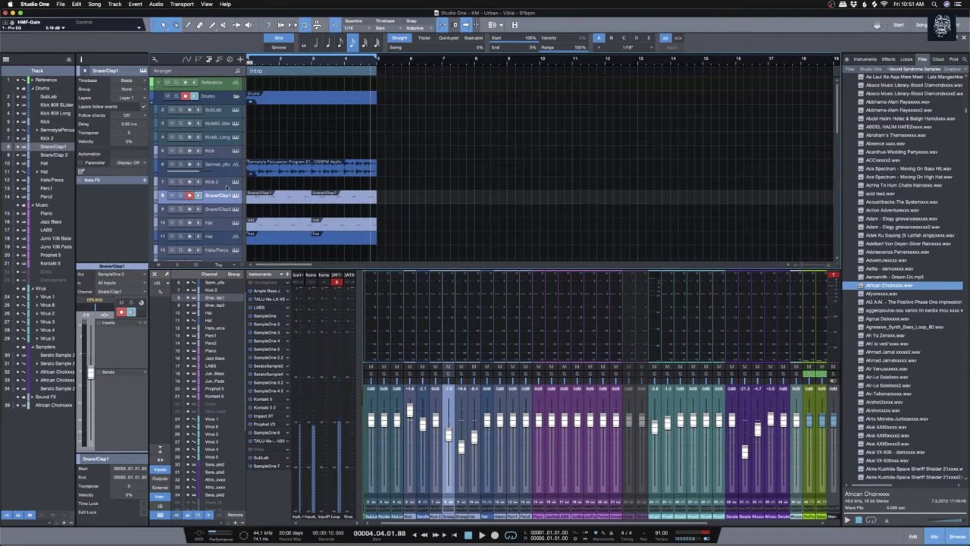
Step: Play the loop from the start with the clap audible and delete the Snare/Clap1 events
click(226, 187)
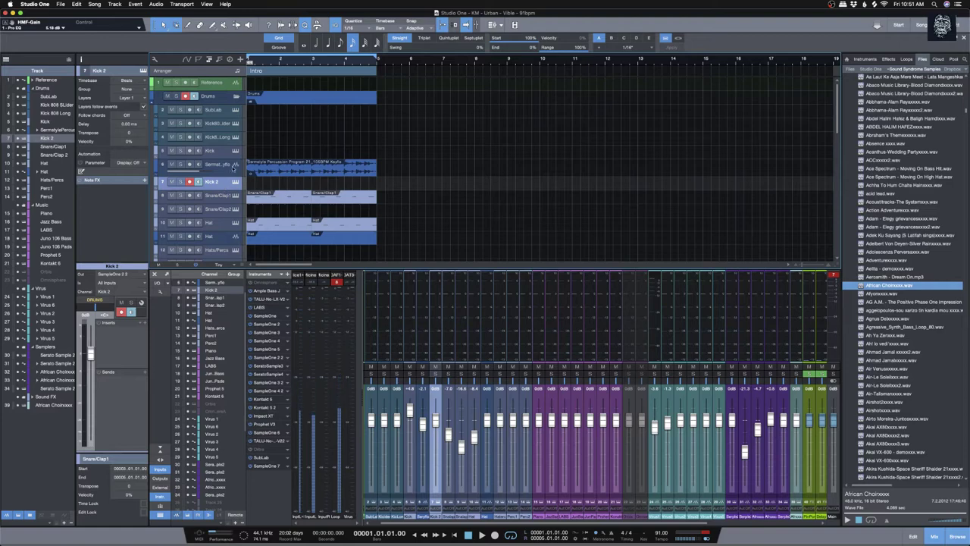
key(space)
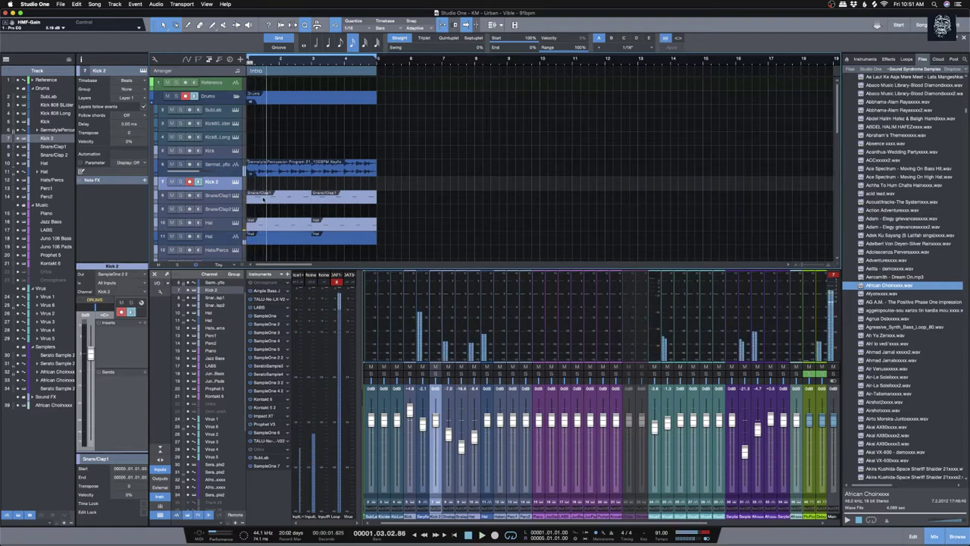
click(324, 200)
key(Delete)
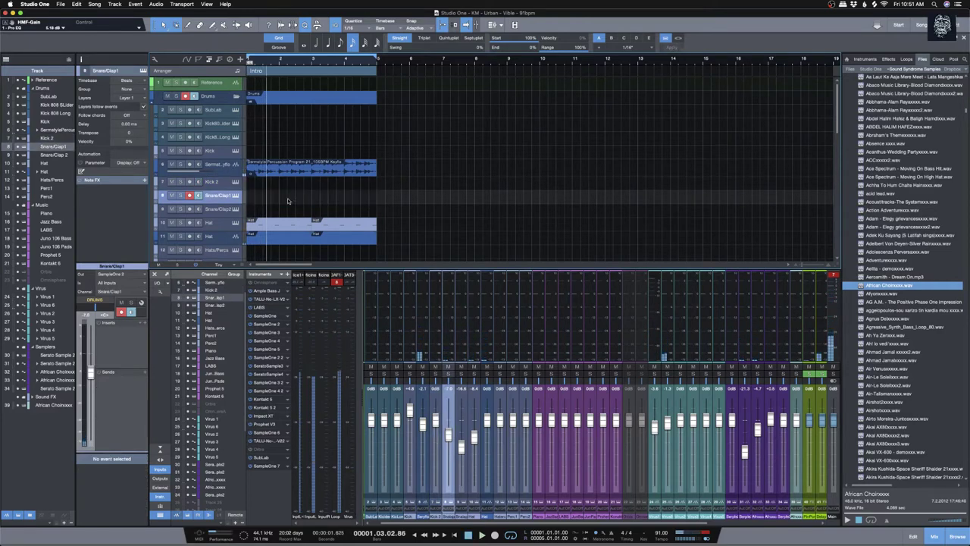
Step: Open the Snare/Clap1 track's SampleOne XT instrument and collapse the ~ALL CHOPS folder in the sample browser
click(236, 195)
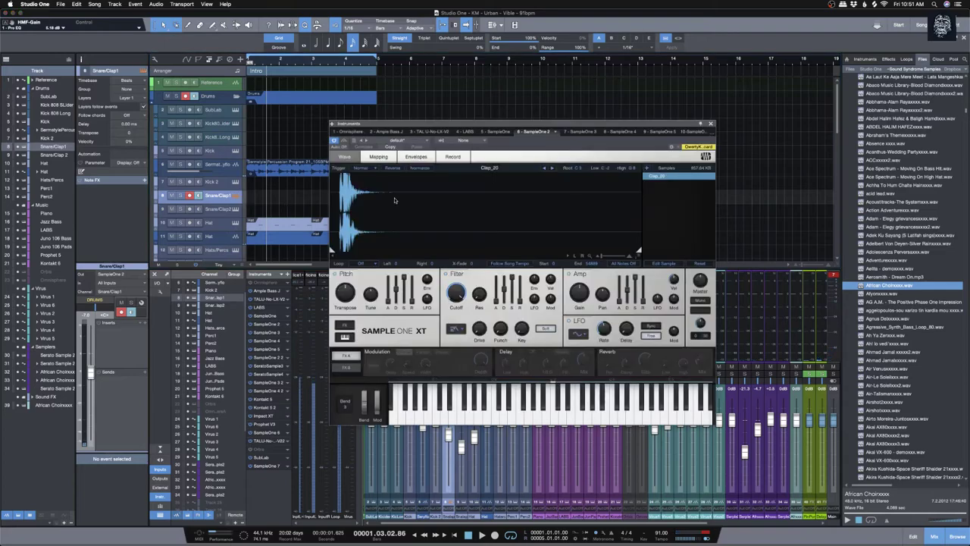
scroll(532, 208, up, 1)
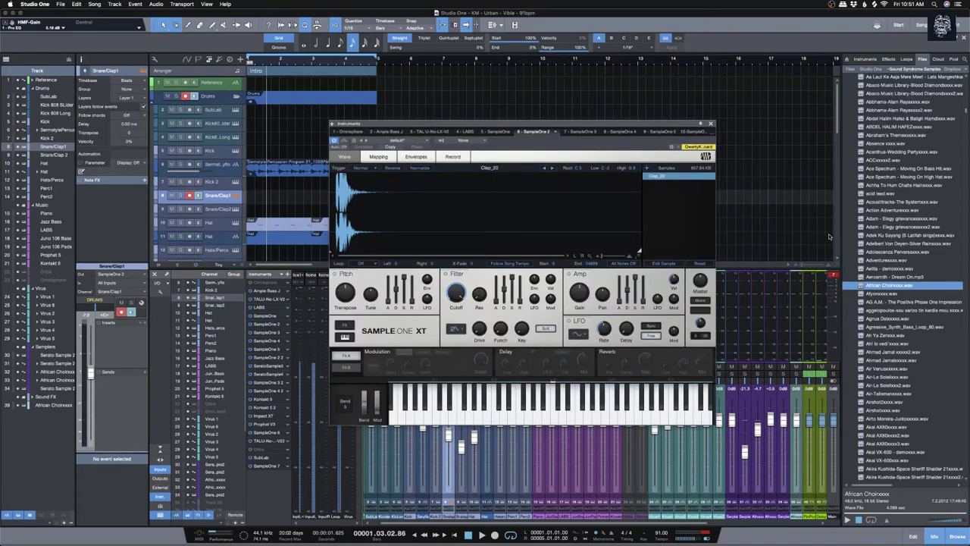
scroll(873, 297, up, 20)
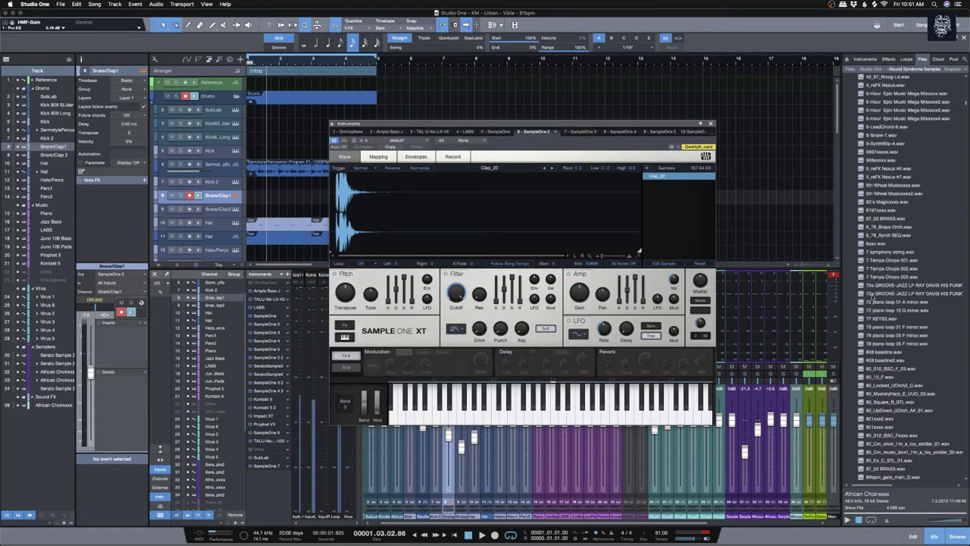
scroll(872, 298, up, 10)
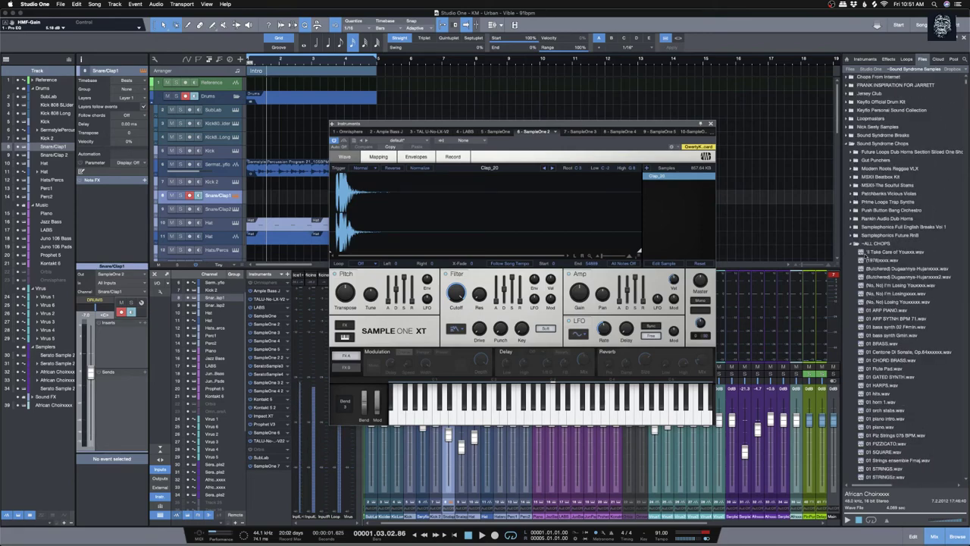
click(851, 244)
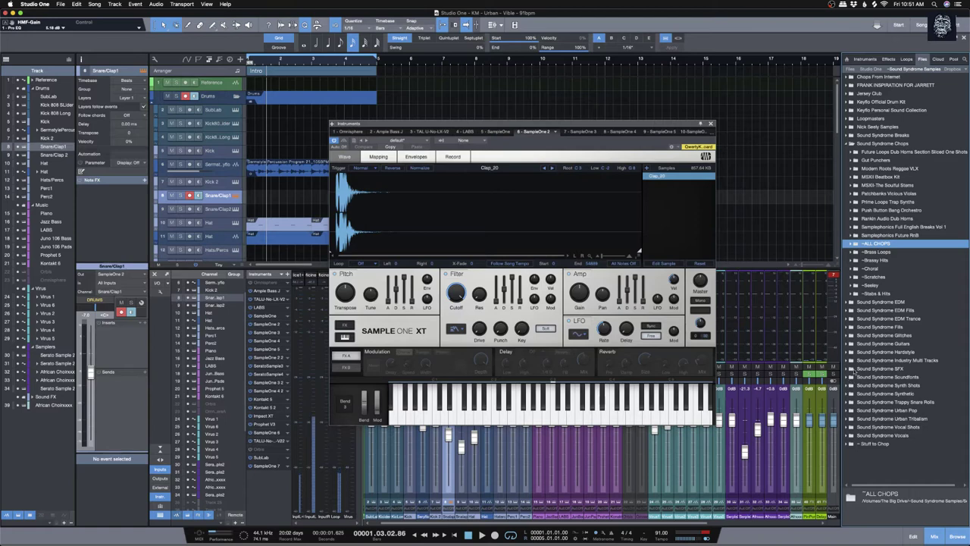
Step: Check the Dropbox location and the Keyflo Official Drum Kit folder in the sample browser for snare sources
click(949, 69)
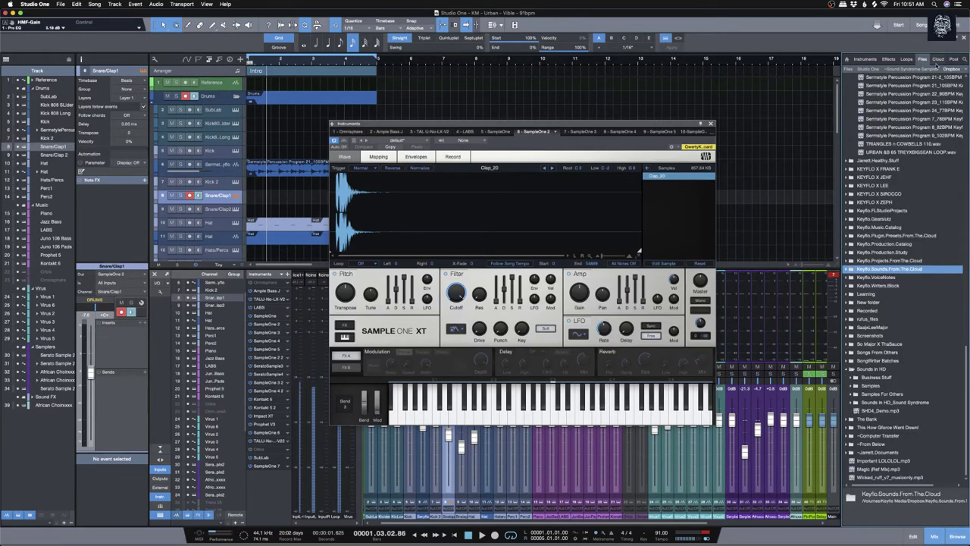
click(910, 69)
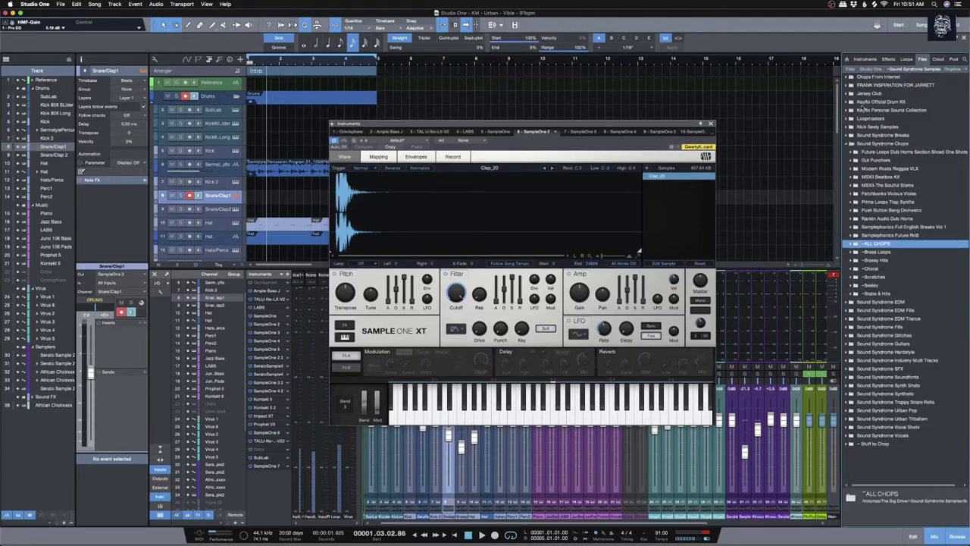
click(849, 101)
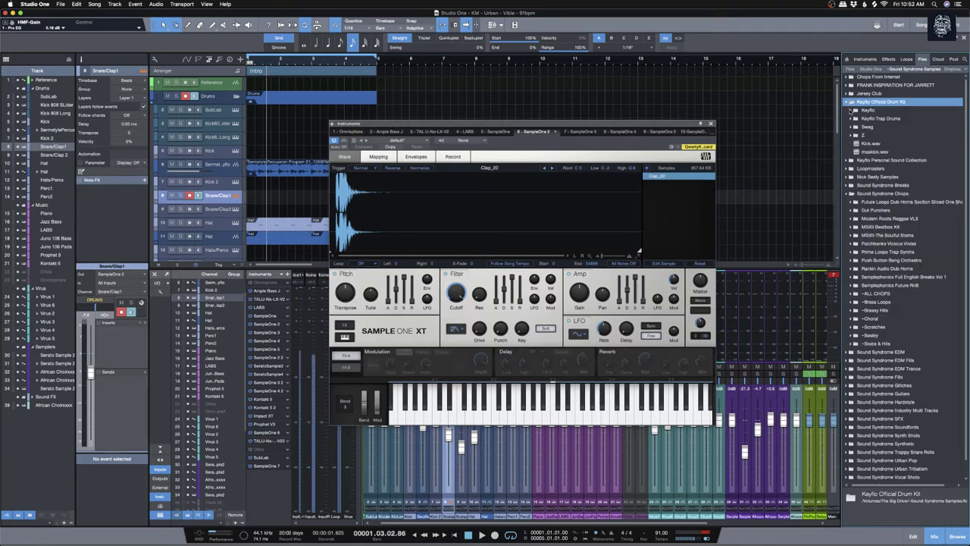
click(851, 135)
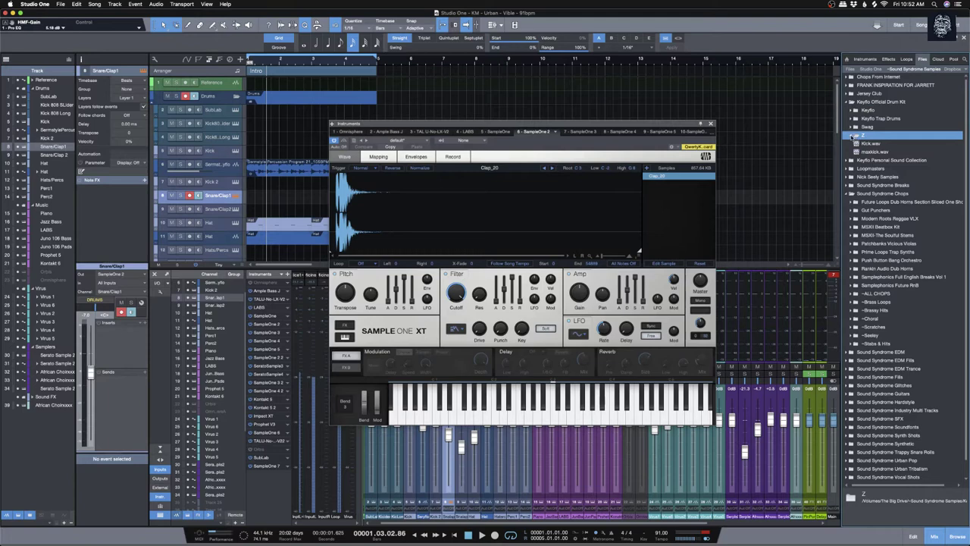
click(848, 101)
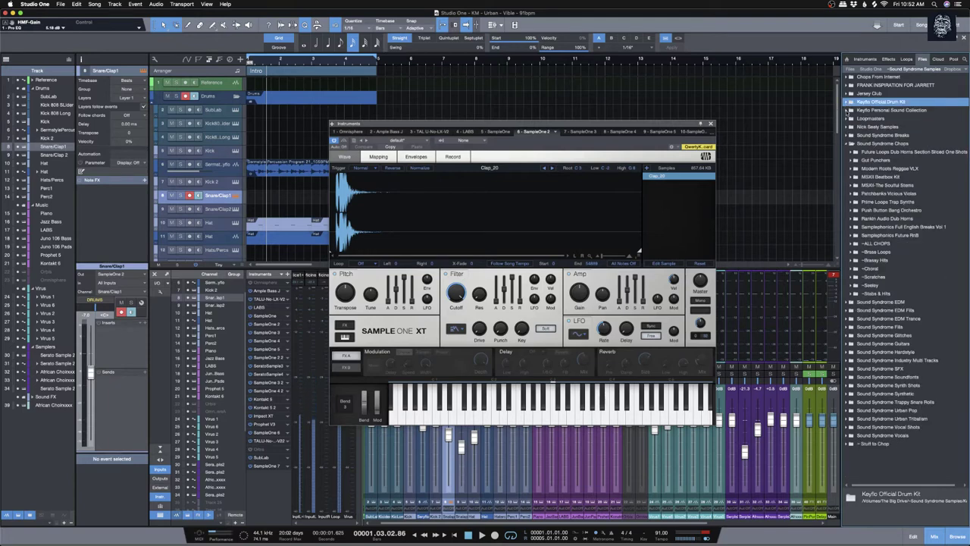
Step: Expand Keyflo Personal Sound Collection down to the Brian Kidd Tribute folder inside ~Loops
click(848, 111)
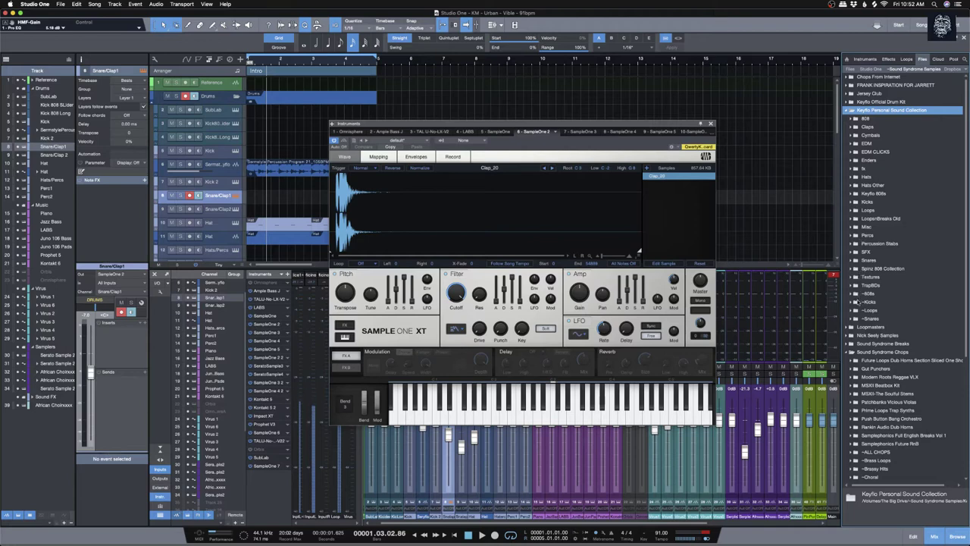
click(853, 311)
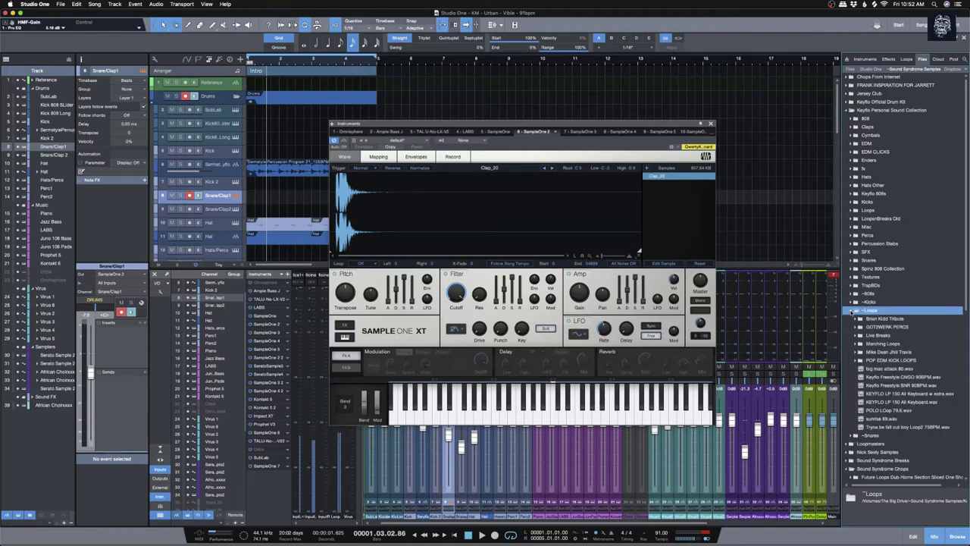
click(857, 319)
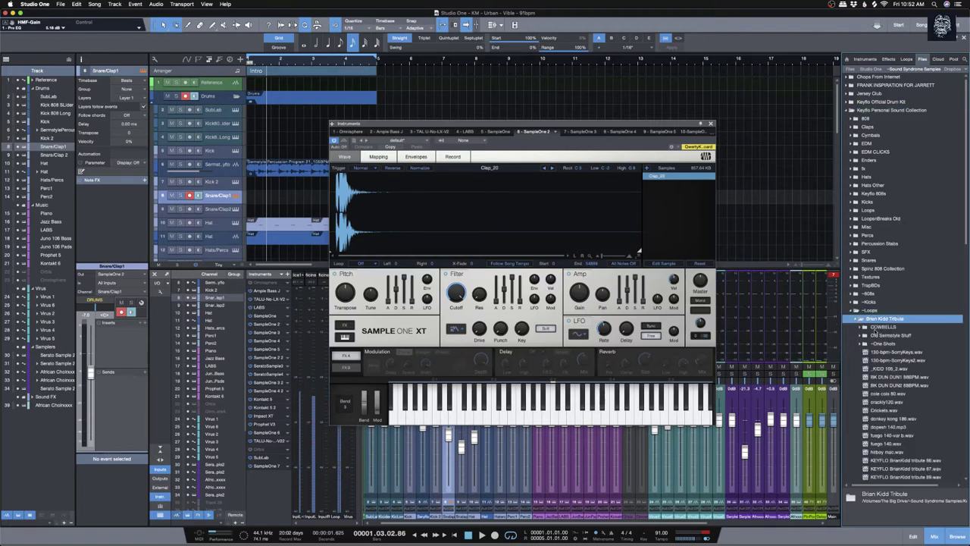
Step: Preview the Brian Kidd Tribute loops from _KIDD 105_2 through fuego 140-var b
click(885, 368)
click(849, 520)
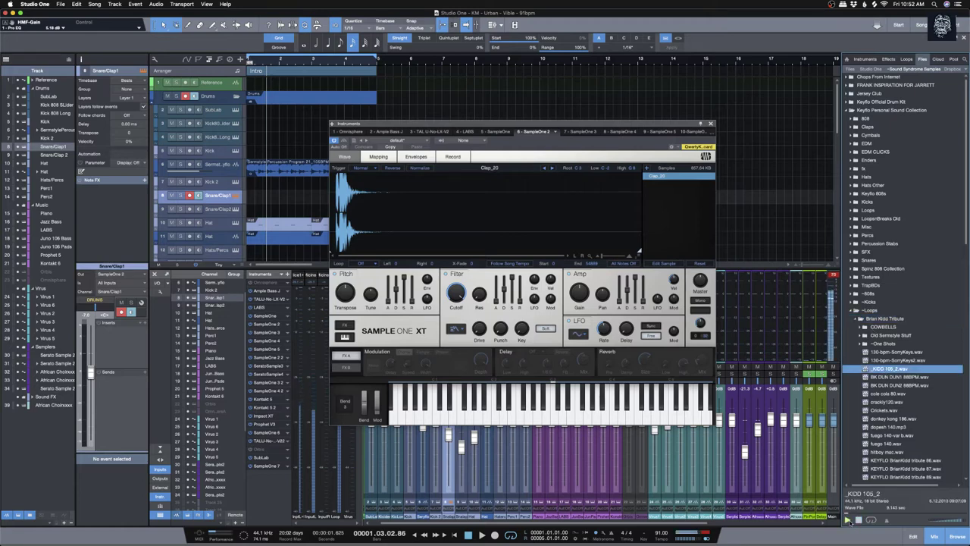
key(Down)
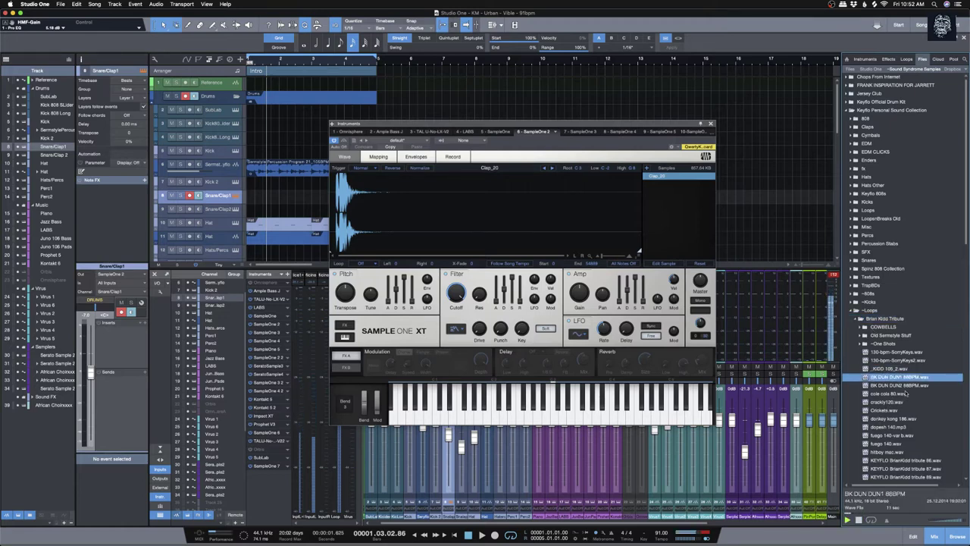
click(905, 393)
key(Down)
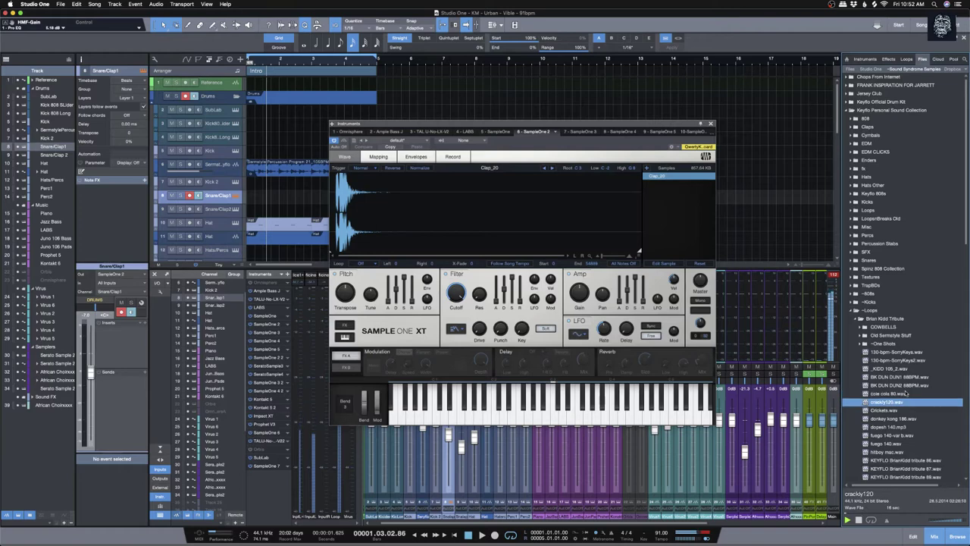
key(Down)
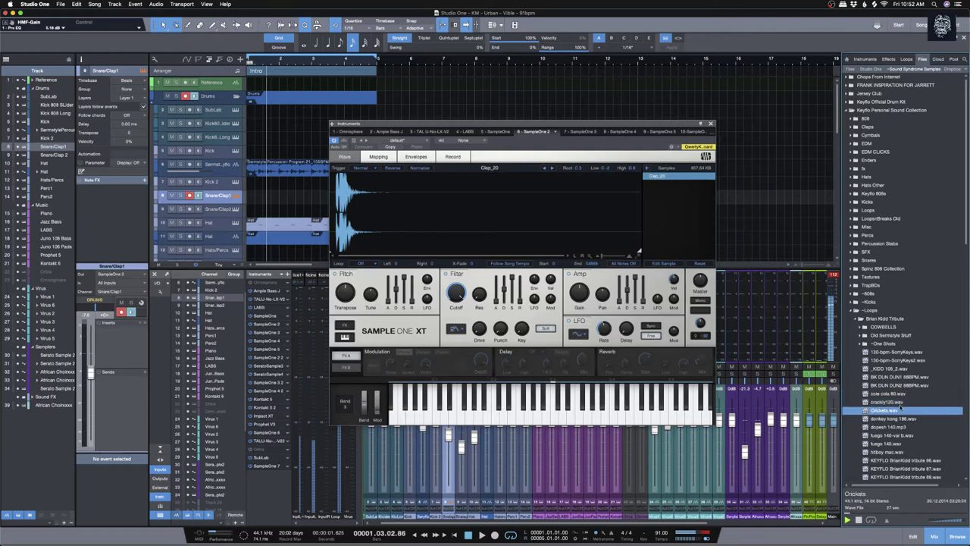
click(891, 419)
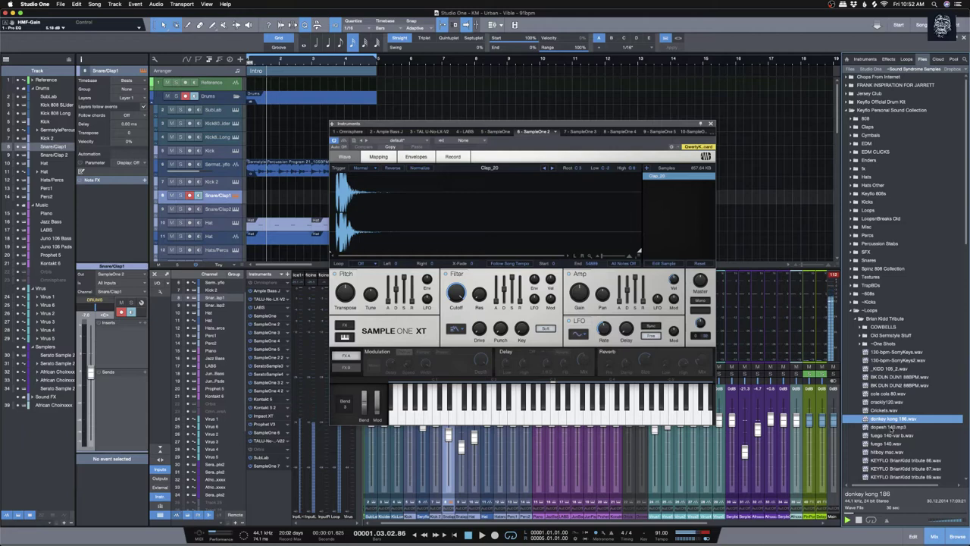
click(902, 428)
click(874, 435)
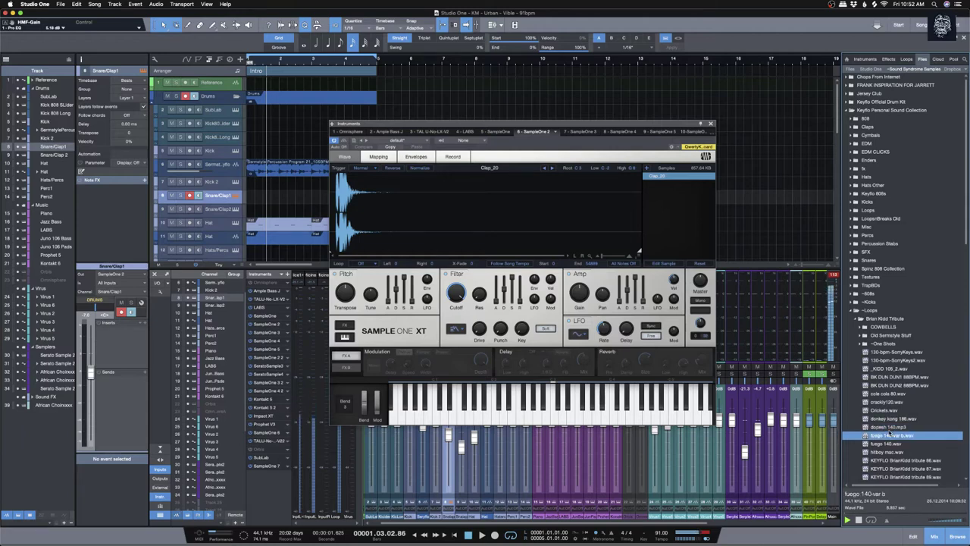
Step: Preview more Brian Kidd Tribute loops, including hitboy mac, Keyflo rollout 70BPM Timbo, timbo120eee and take a sip 186
scroll(893, 427, down, 1)
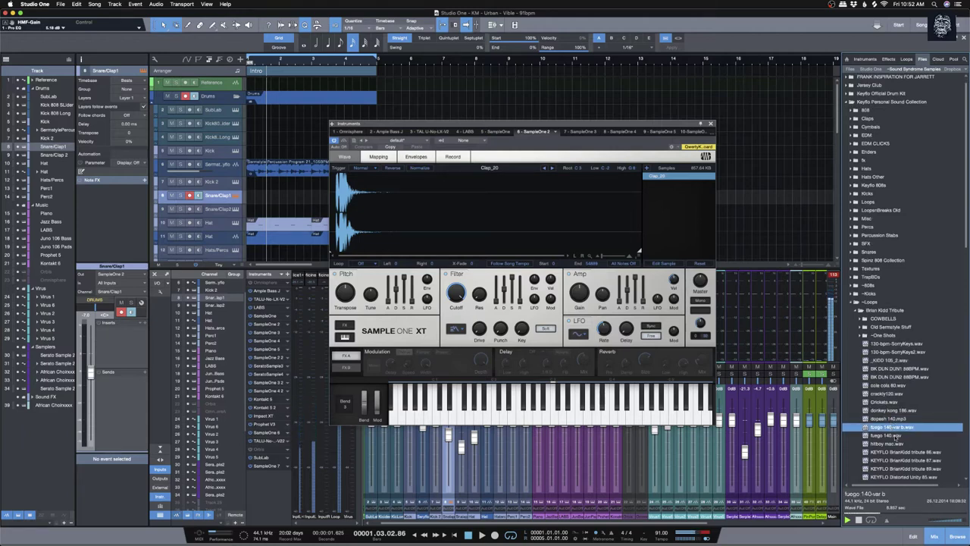
click(894, 443)
scroll(900, 418, down, 3)
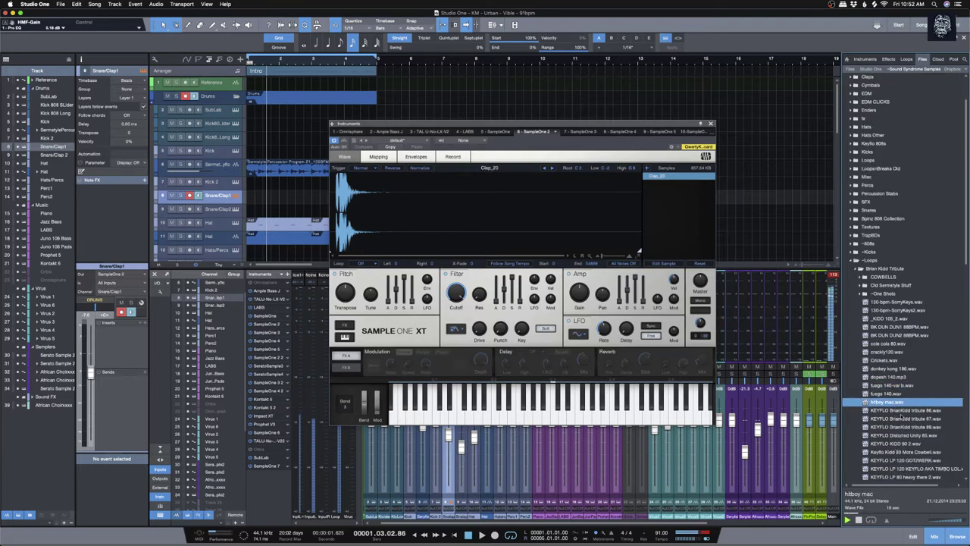
click(898, 436)
click(905, 443)
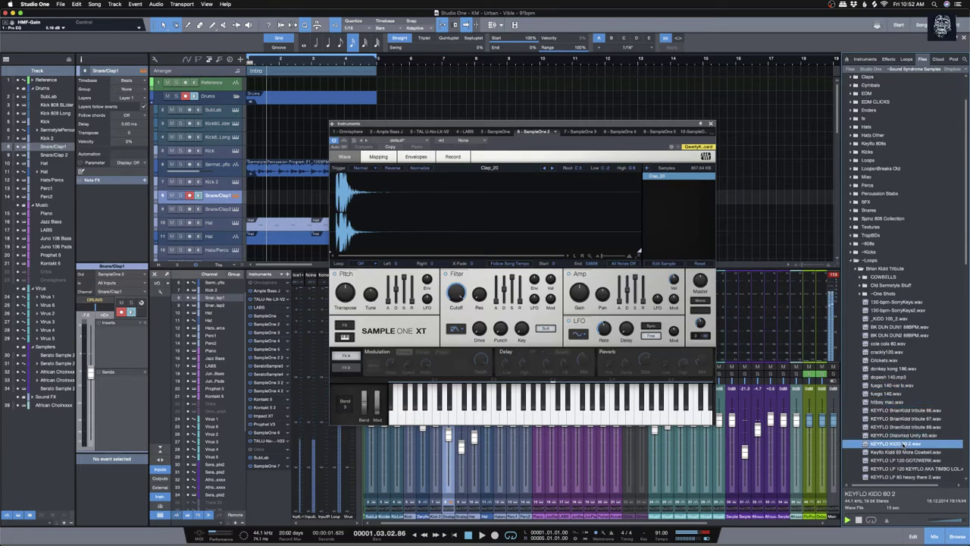
scroll(908, 458, down, 3)
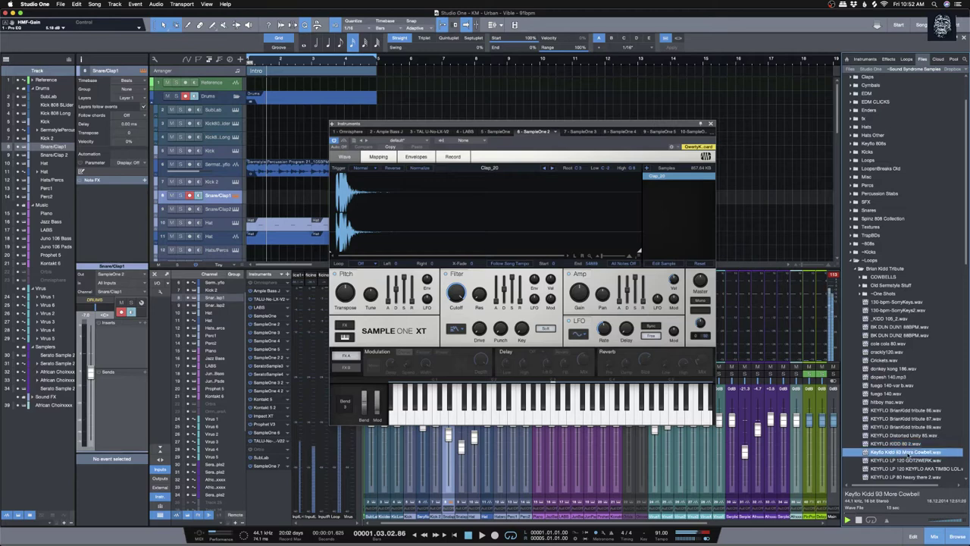
click(906, 429)
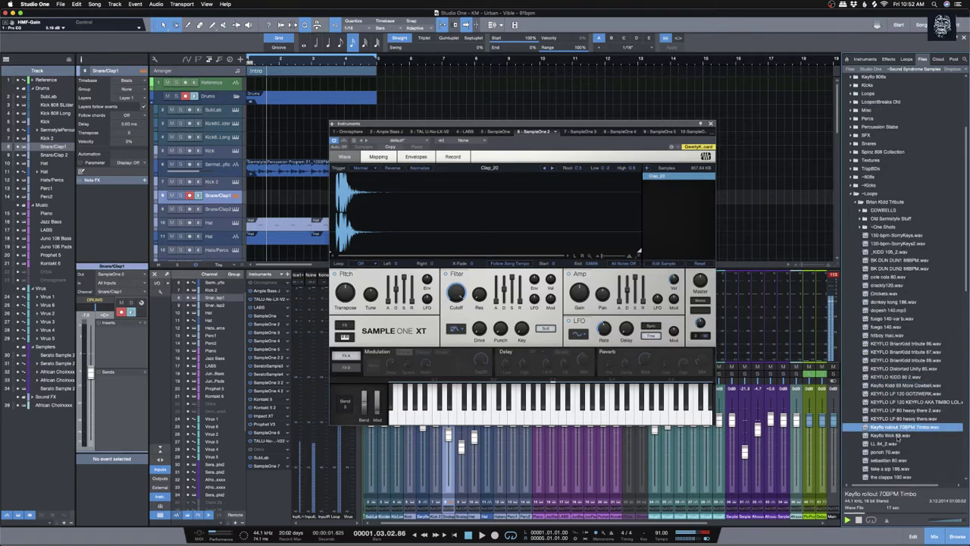
click(899, 437)
scroll(901, 438, down, 3)
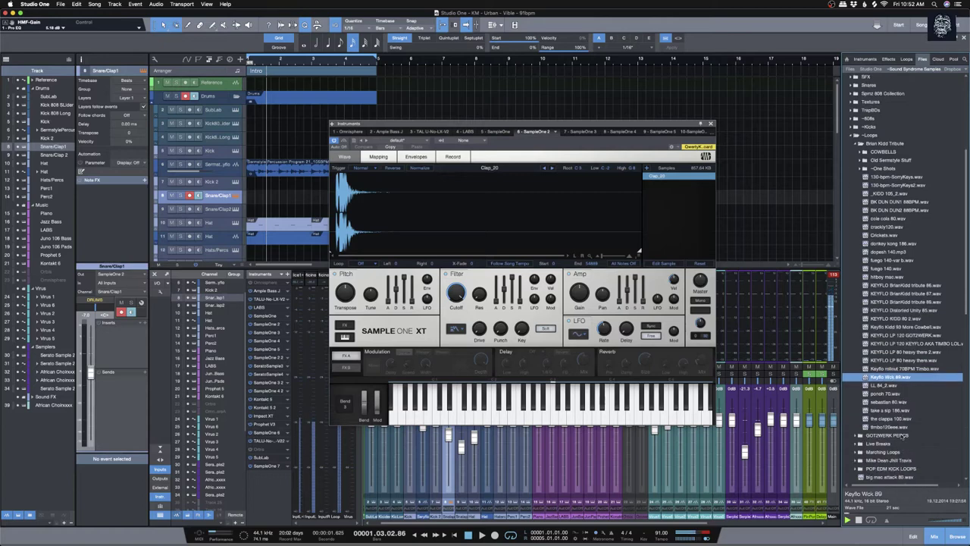
click(899, 427)
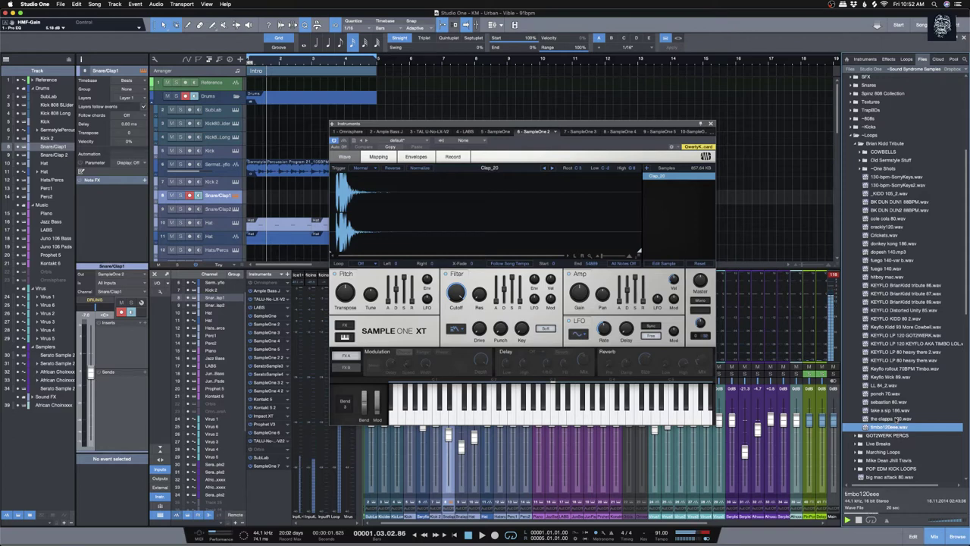
click(896, 419)
key(Up)
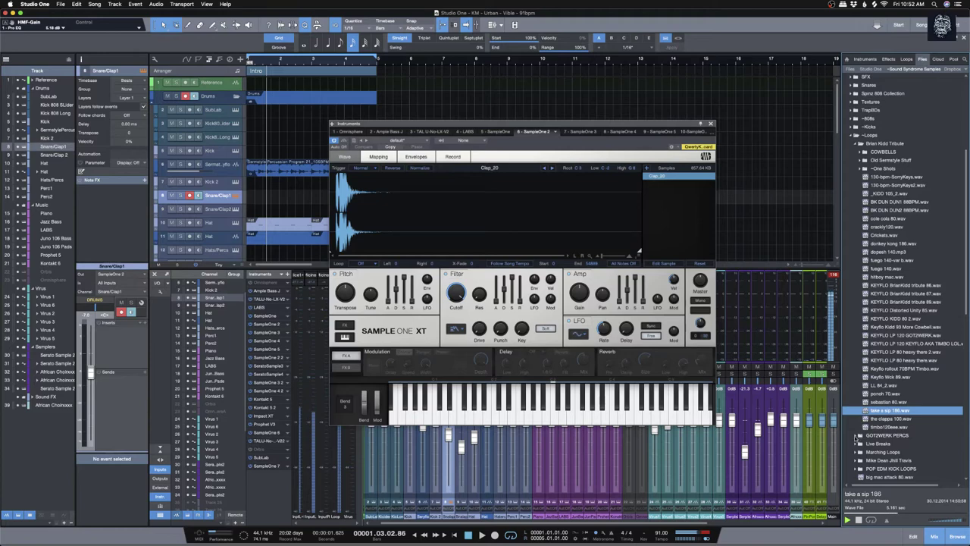
Step: Expand the Mike Dean Jhill Travis folder and preview its loops, including Frank E_CrossOver 85BPM Keyflo
scroll(856, 452, down, 2)
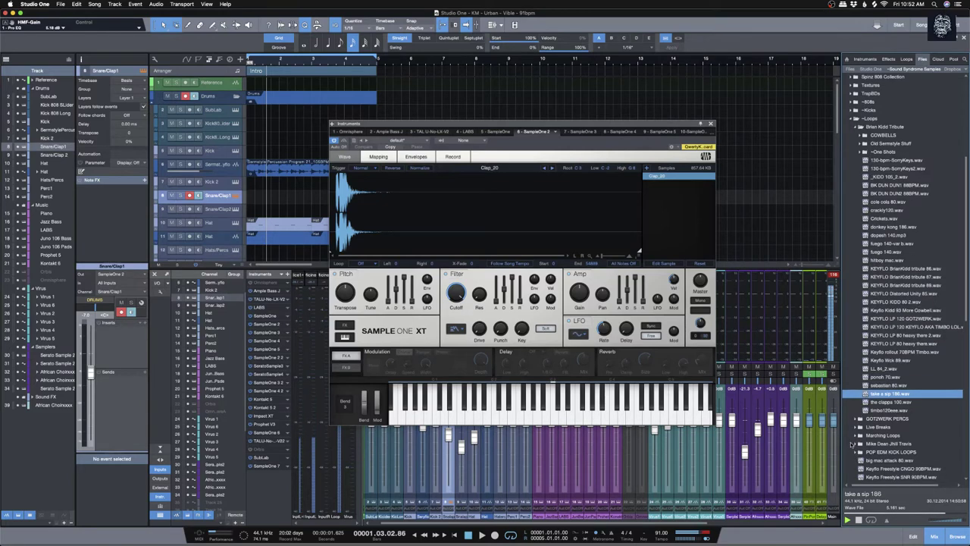
click(857, 444)
scroll(889, 437, down, 3)
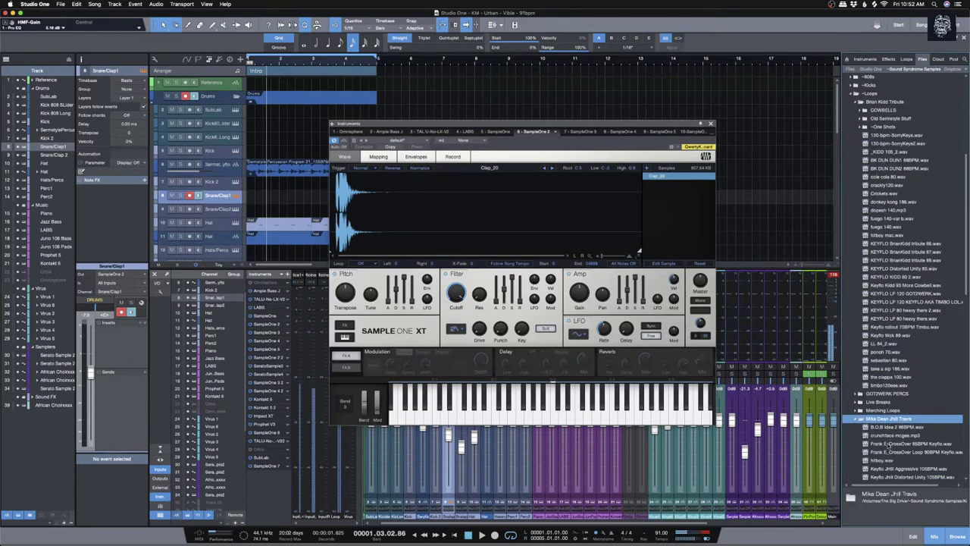
click(869, 444)
scroll(872, 448, down, 3)
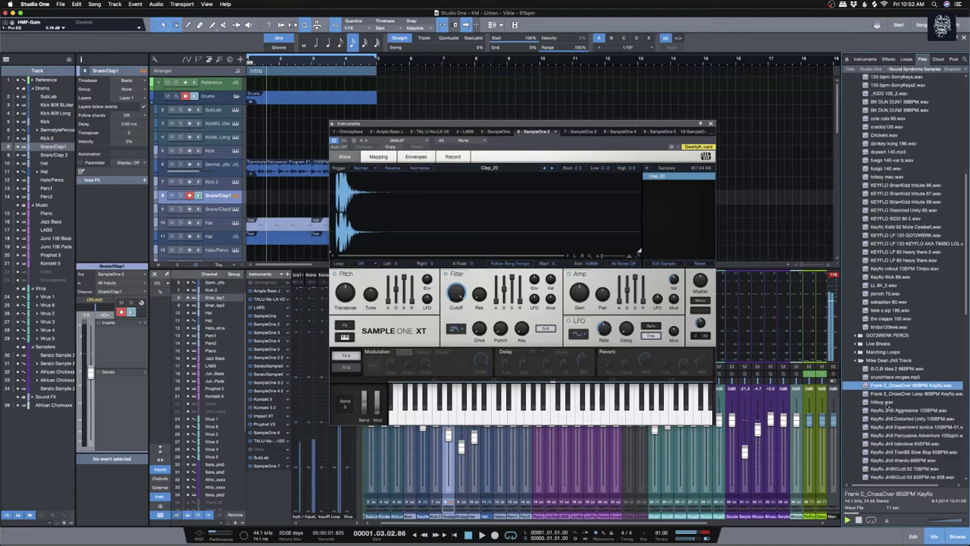
scroll(889, 410, down, 4)
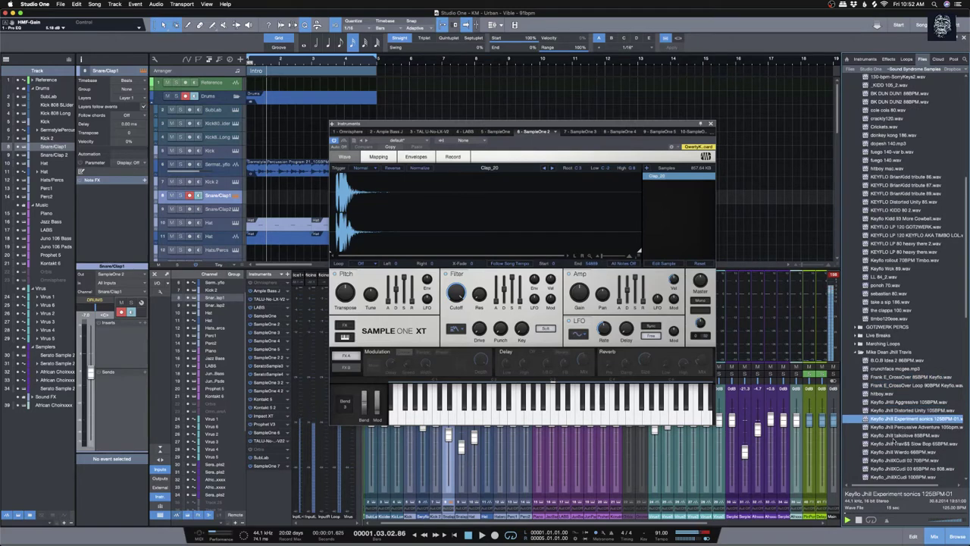
click(896, 435)
Step: Load ooo metal beans 80-3.wav into SampleOne XT and trim its playback range to a short slice near the end of the first burst
click(898, 427)
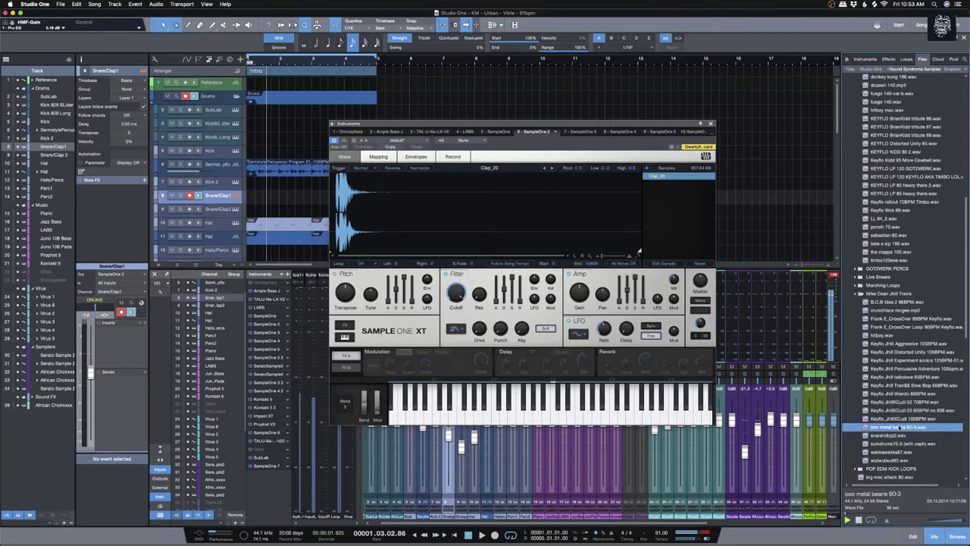
drag(898, 427, 476, 223)
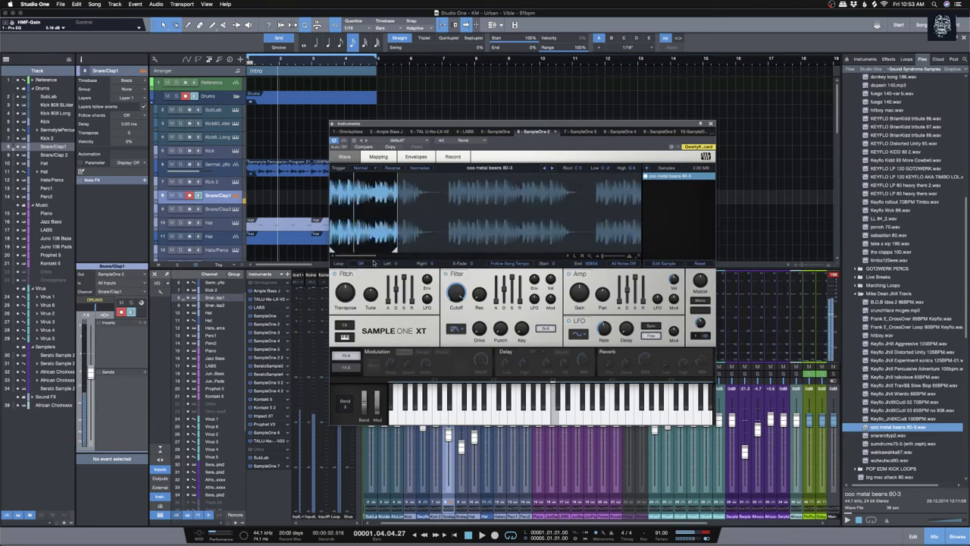
drag(397, 250, 391, 250)
drag(331, 250, 378, 250)
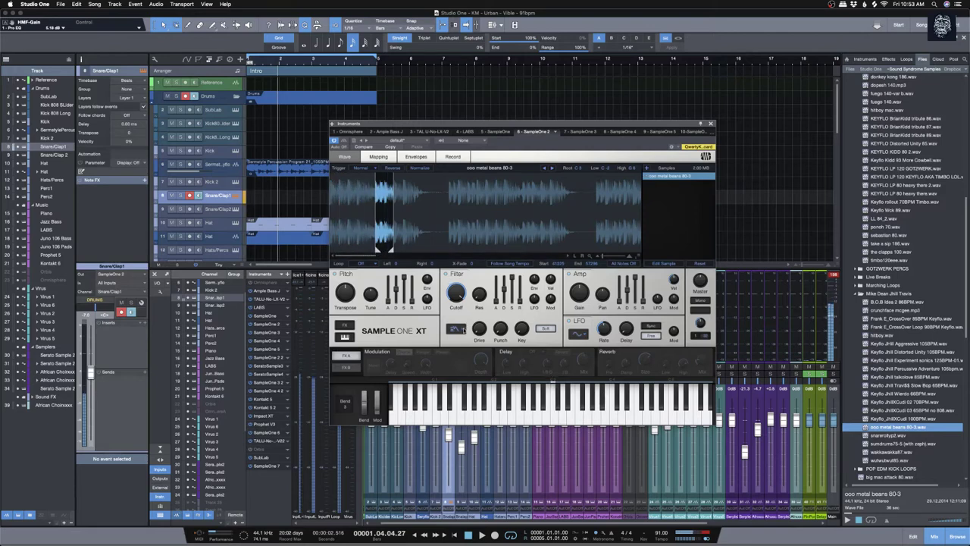
Step: Set the SampleOne XT filter to HP12 State with a cutoff of about 3.3 kHz and close the instrument window
click(459, 328)
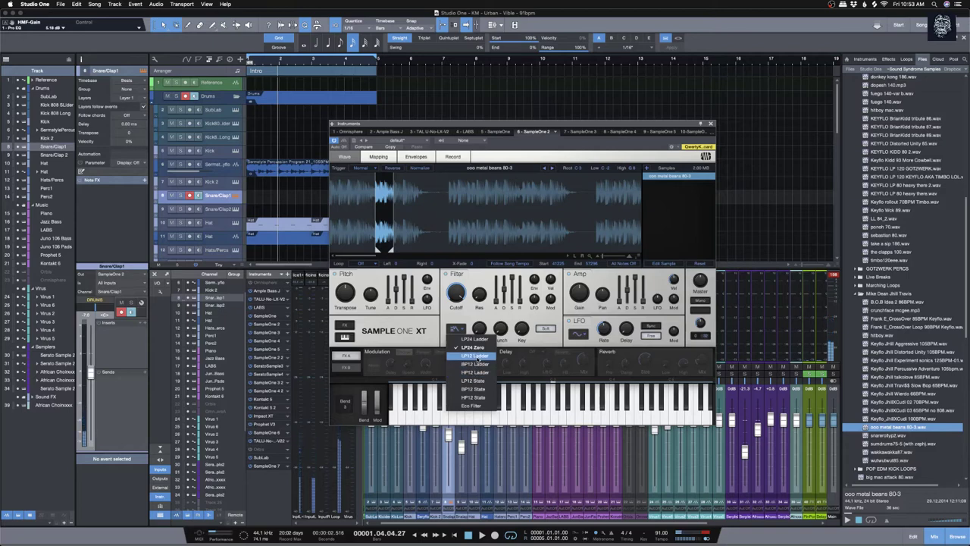
click(473, 389)
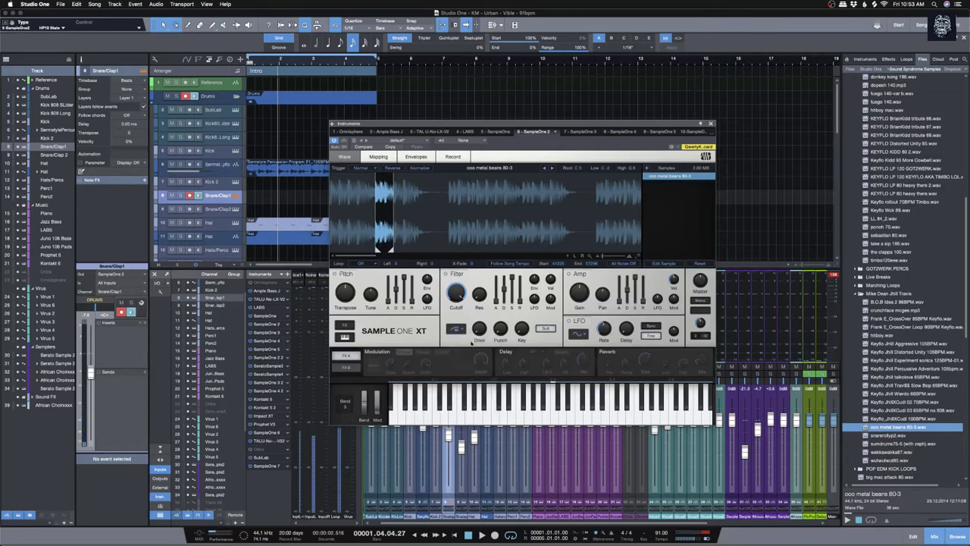
mouse_move(458, 332)
mouse_down()
mouse_move(465, 307)
mouse_move(466, 323)
mouse_up()
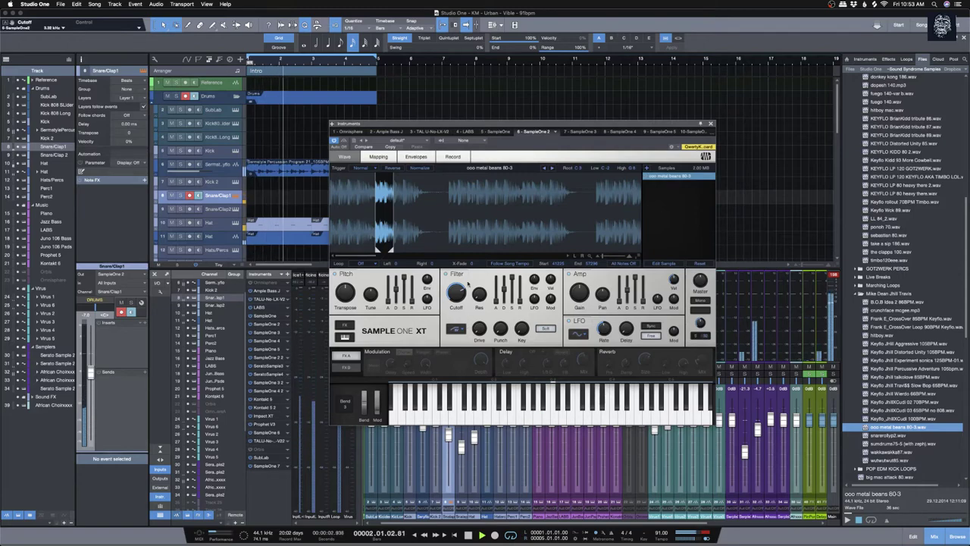
click(710, 123)
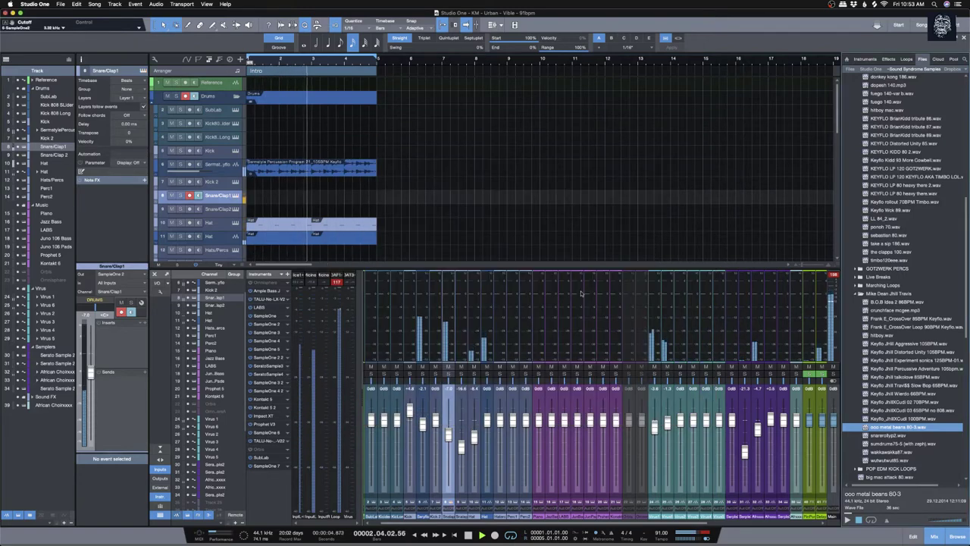
Step: Reset the Snare/Clap1 channel volume to 0 dB and add a Hall Verb send to it
super+click(448, 438)
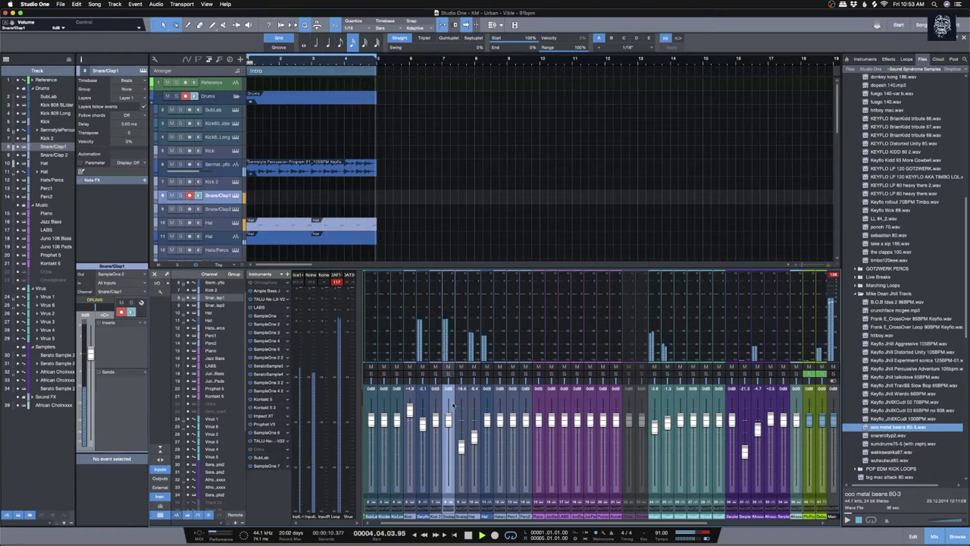
double_click(451, 410)
click(470, 318)
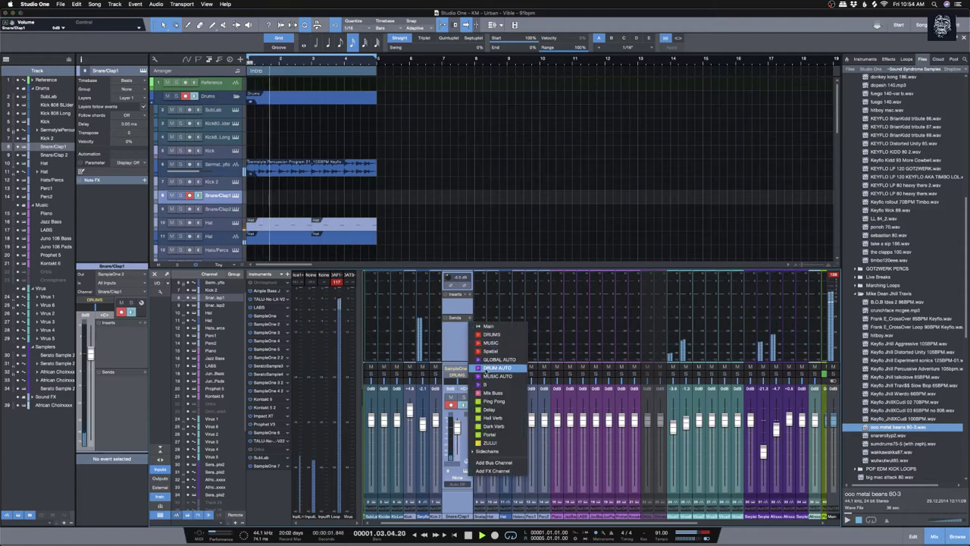
click(492, 418)
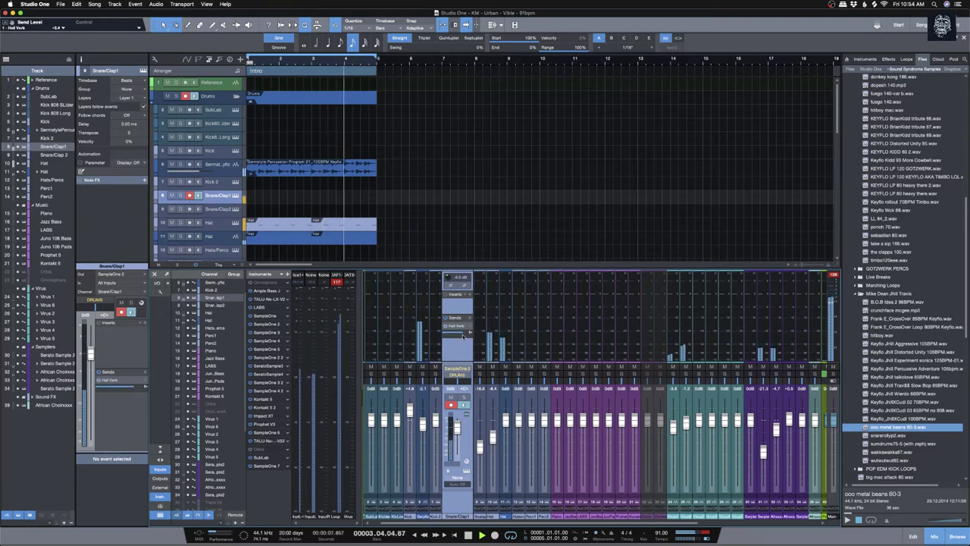
Step: Record a one-bar snare pattern on the Snare/Clap1 track from the start of bar 1
key(space)
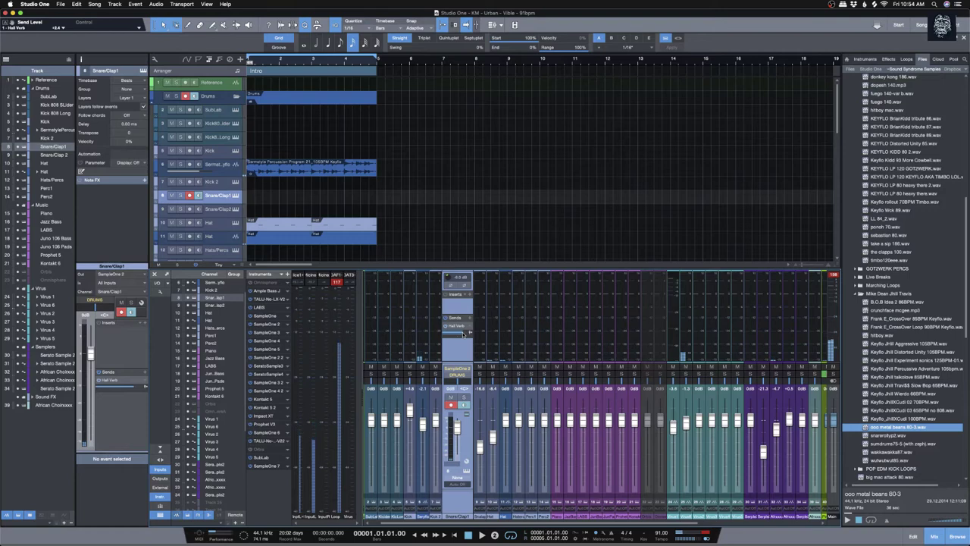
key(space)
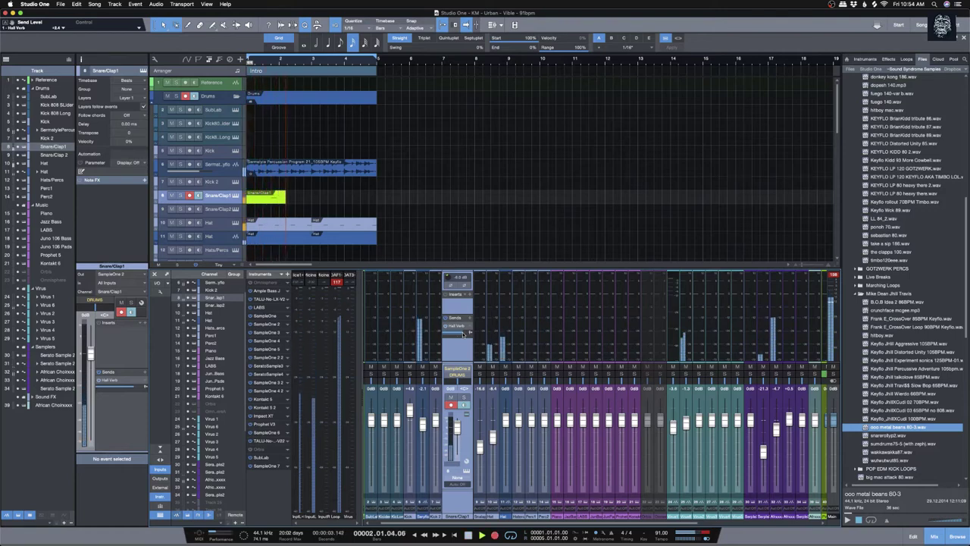
key(space)
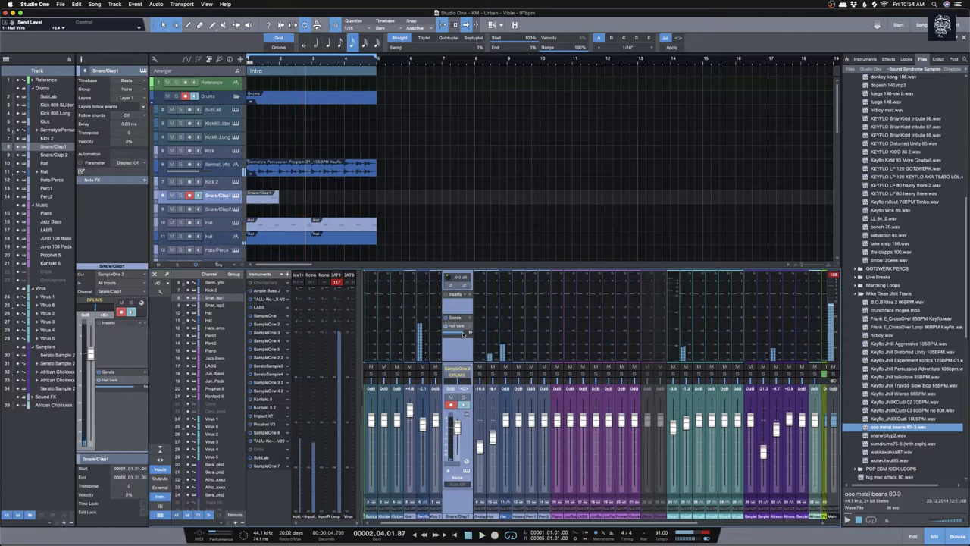
Step: Duplicate the recorded Snare/Clap1 event during playback and place the copy at the start of bar 3
key(space)
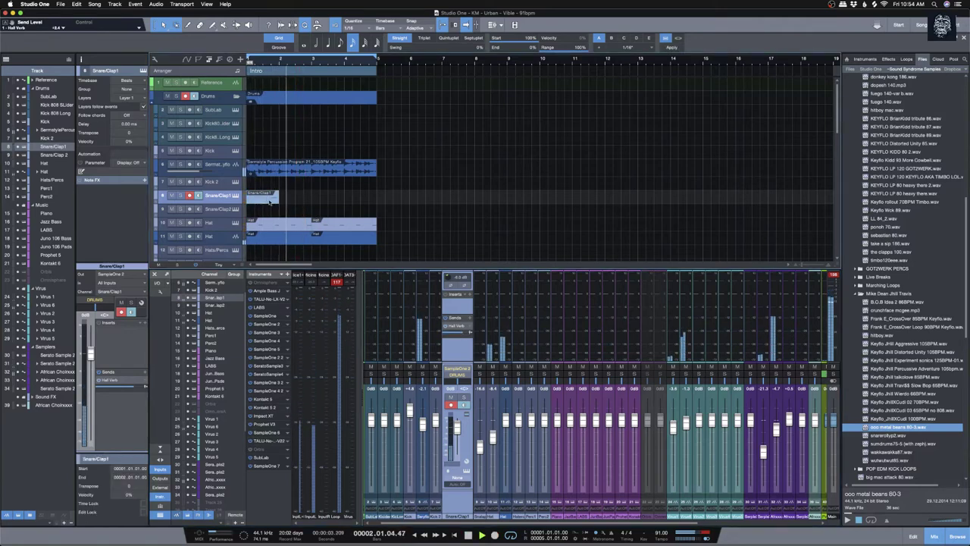
key(d)
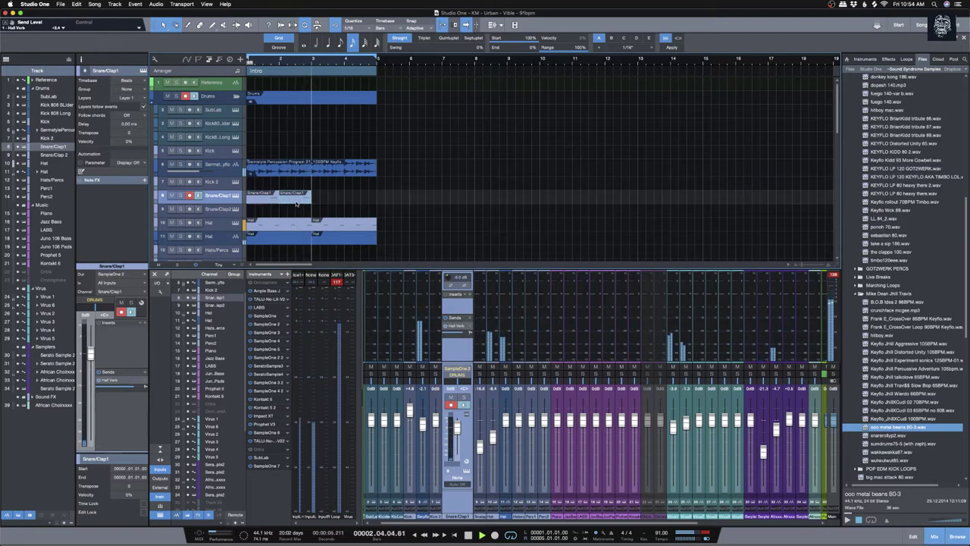
drag(295, 199, 325, 198)
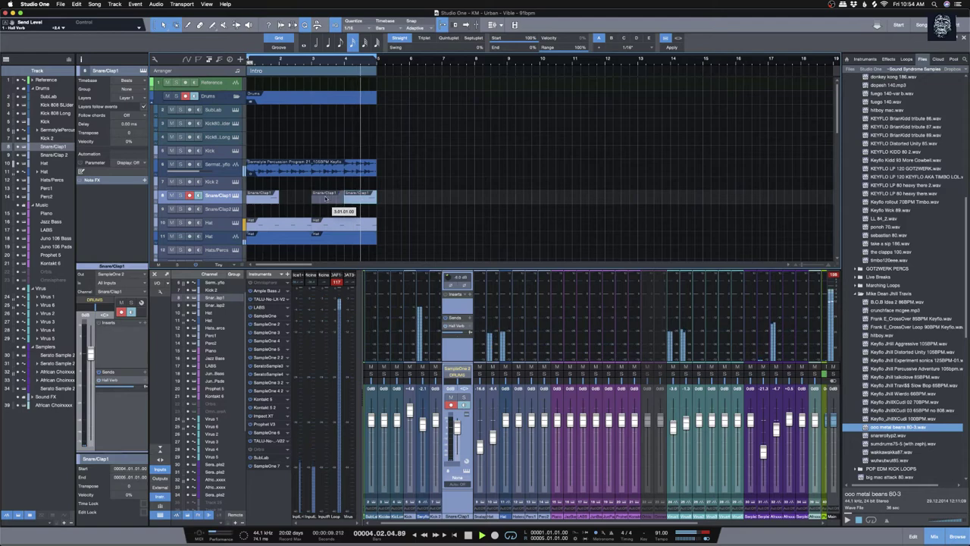
Step: Lower the Snare/Clap1 channel volume to about -1.2 dB
scroll(607, 223, down, 8)
scroll(615, 236, down, 1)
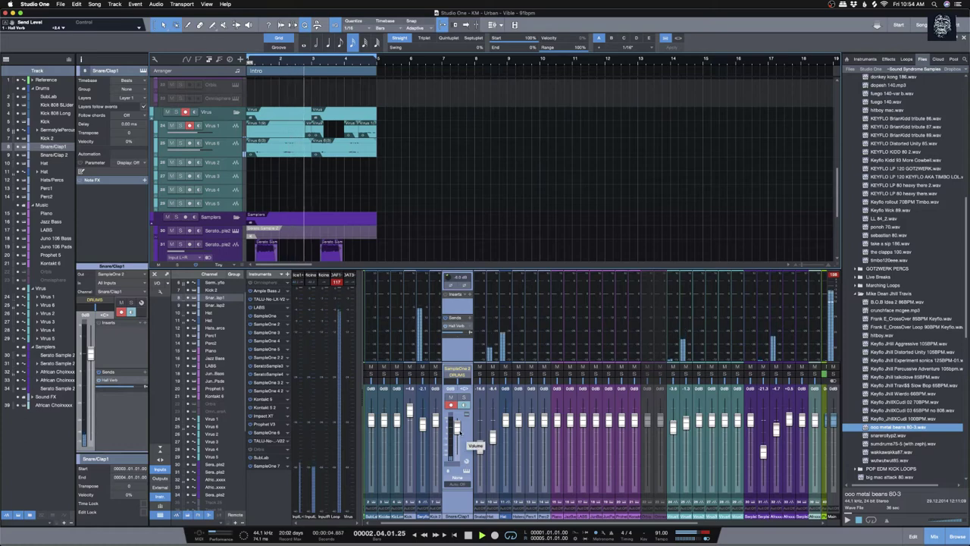
drag(458, 431, 457, 427)
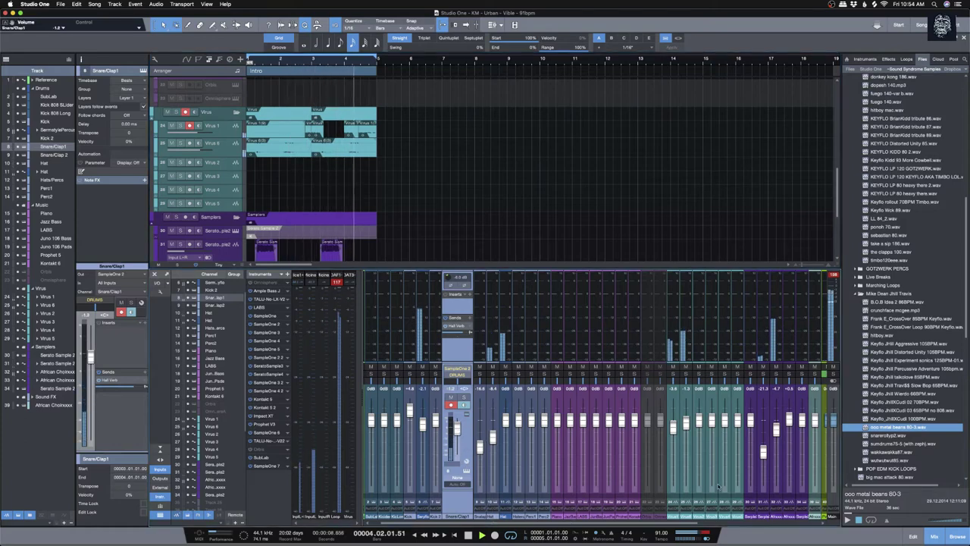
Step: Preview the remaining Mike Dean Jhill Travis samples from snarerollyp2.wav onward, including sumdrums75-5 (with zeph).wav and wakkawakka87.wav
click(897, 436)
click(848, 520)
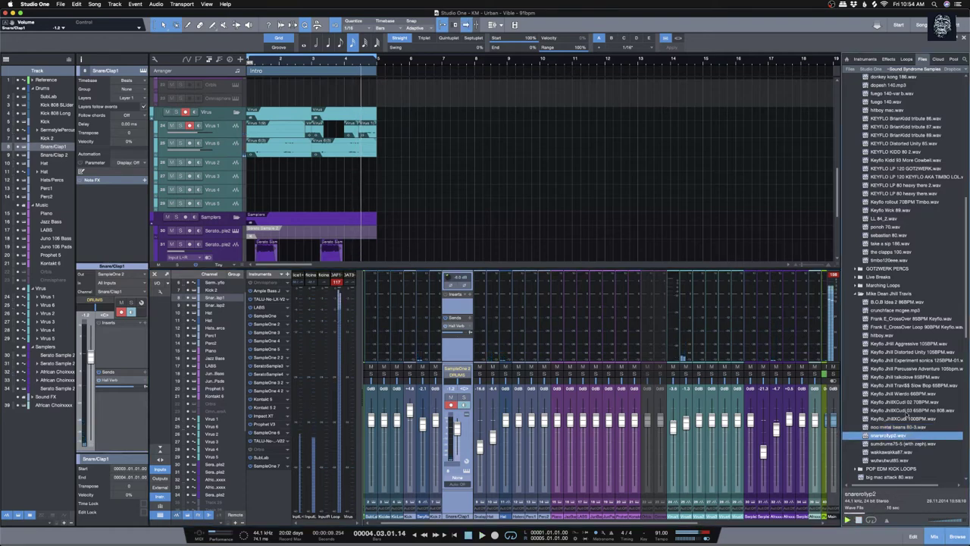
key(Down)
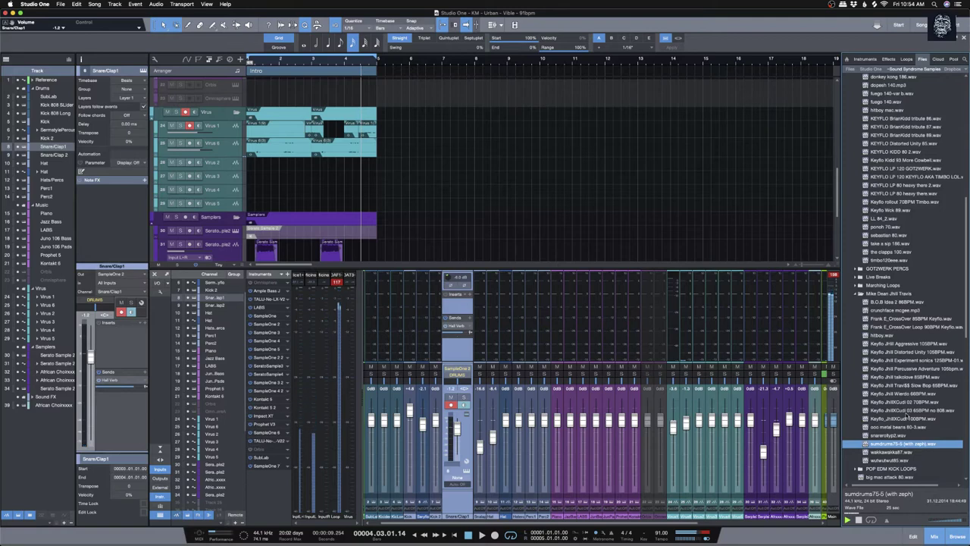
key(Down)
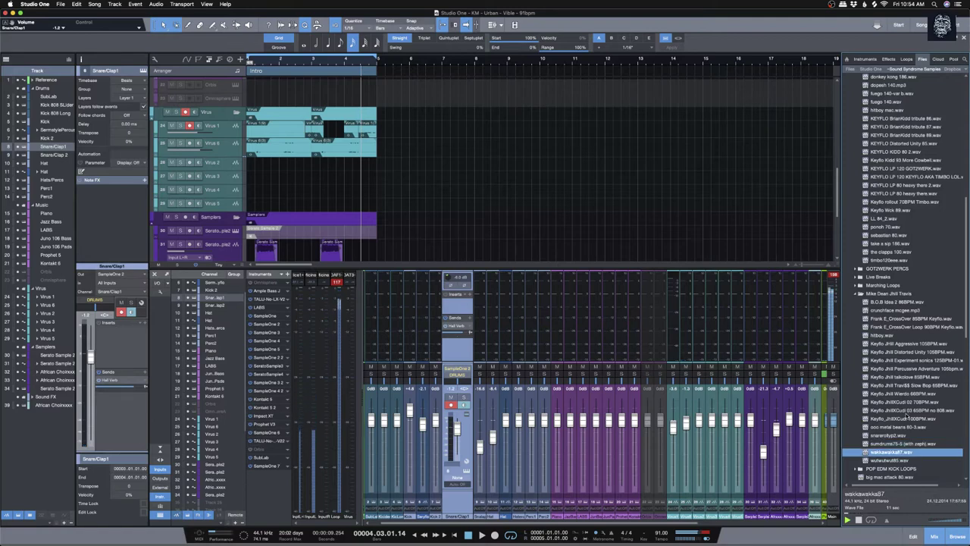
key(Down)
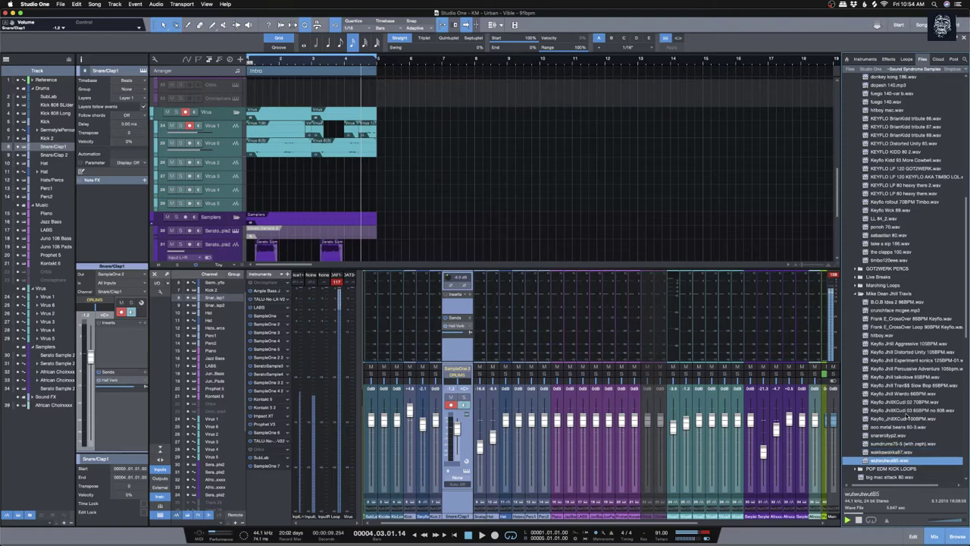
key(Down)
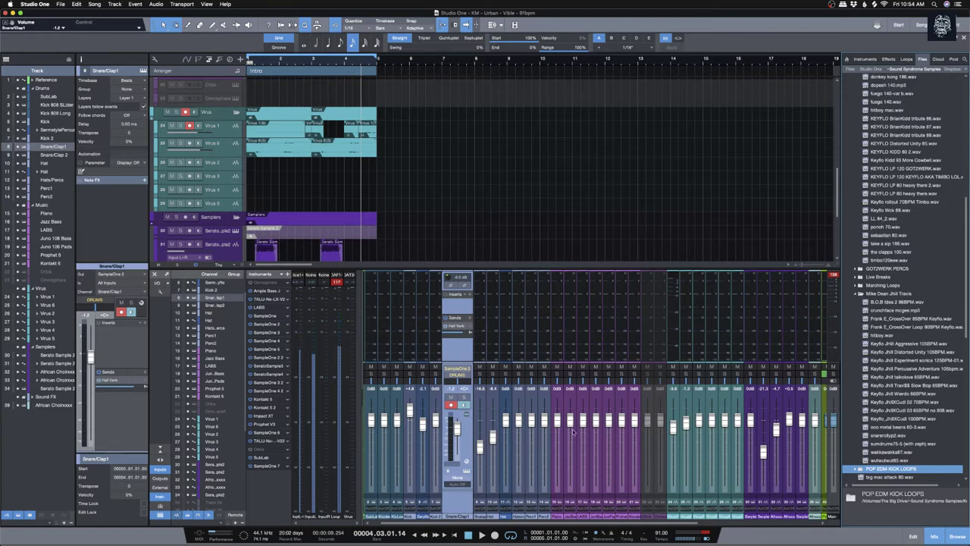
Step: Collapse the Snare/Clap1 mixer channel and check the sample loaded in its SampleOne XT, closing the instrument window again
double_click(469, 434)
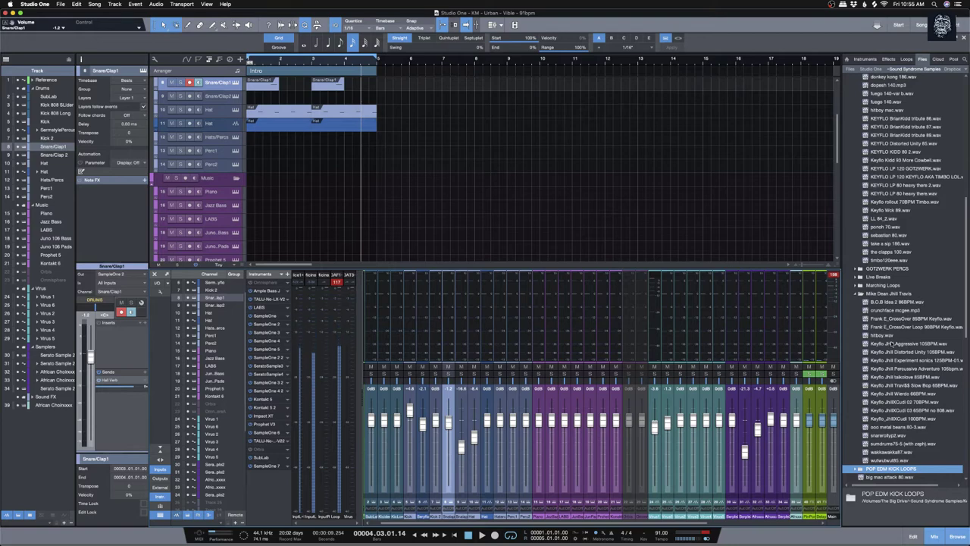
scroll(883, 303, up, 8)
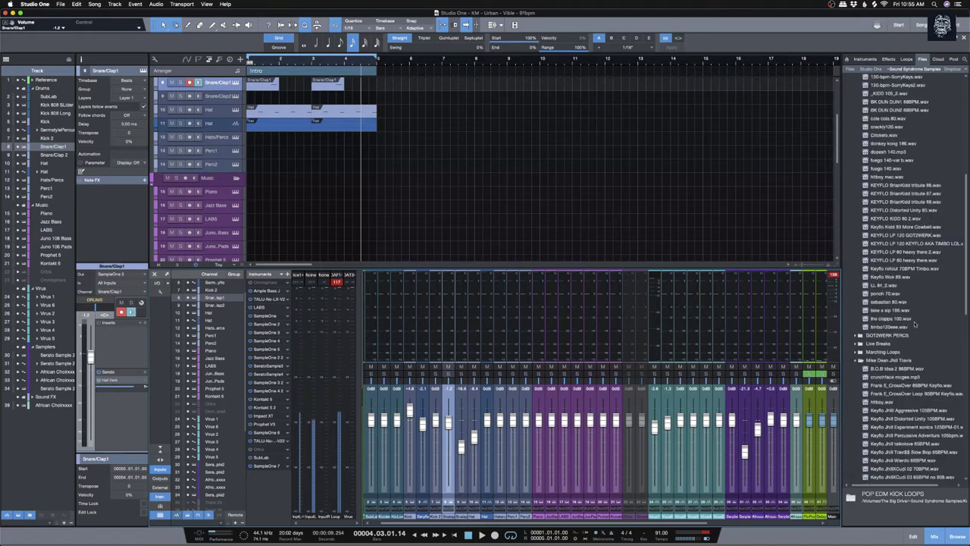
scroll(916, 323, up, 1)
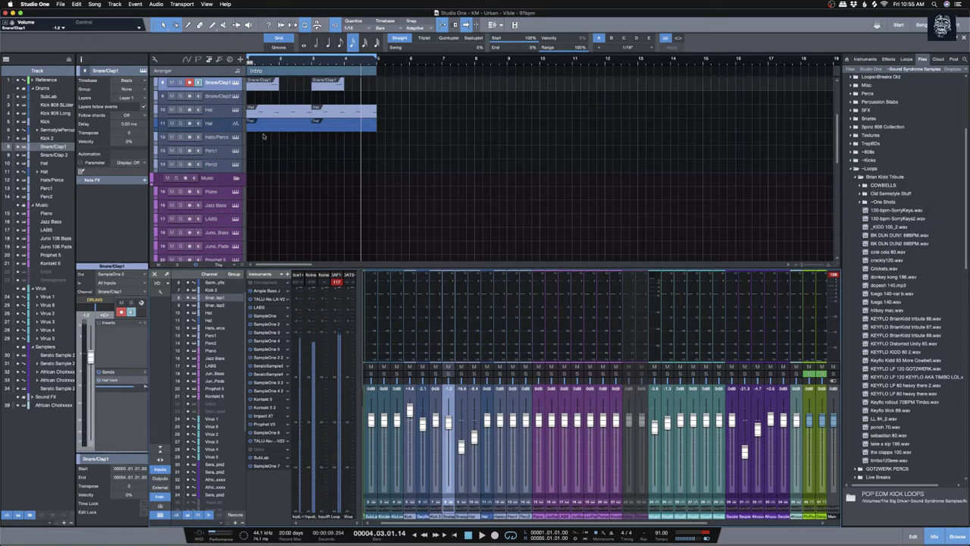
click(236, 82)
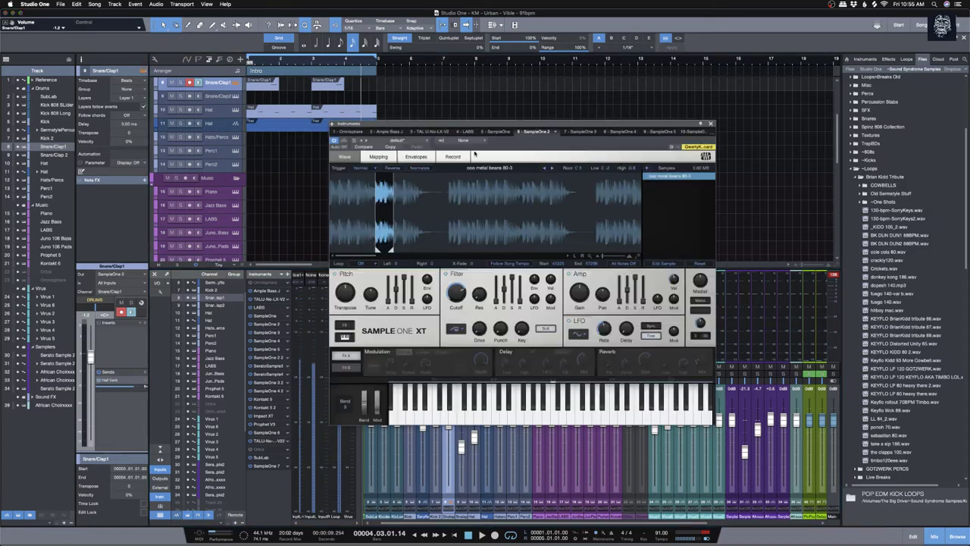
click(712, 122)
Step: Preview the two Keyflo BK cowbell loops in the COWBELLS folder and look through the Old Sermstyle Stuff folder
click(862, 185)
click(883, 194)
key(Down)
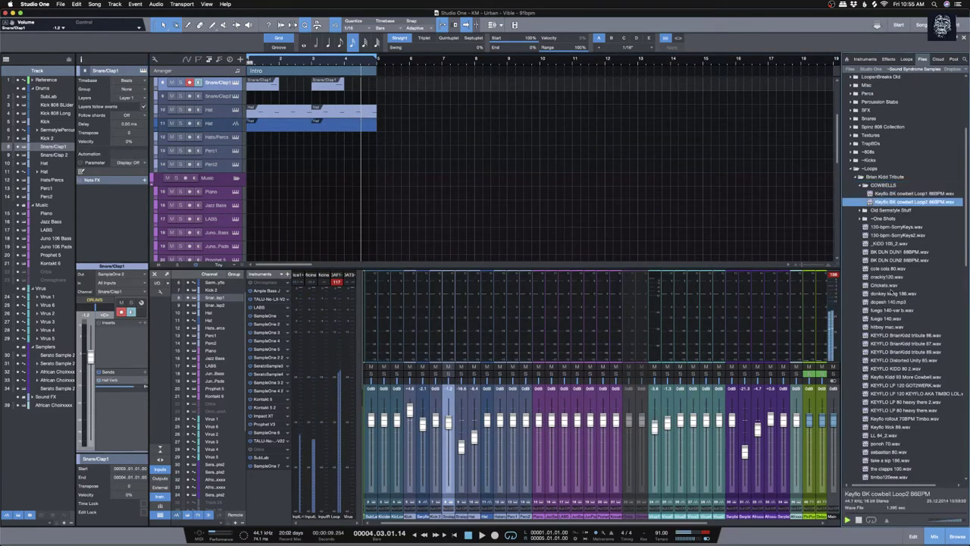
click(861, 210)
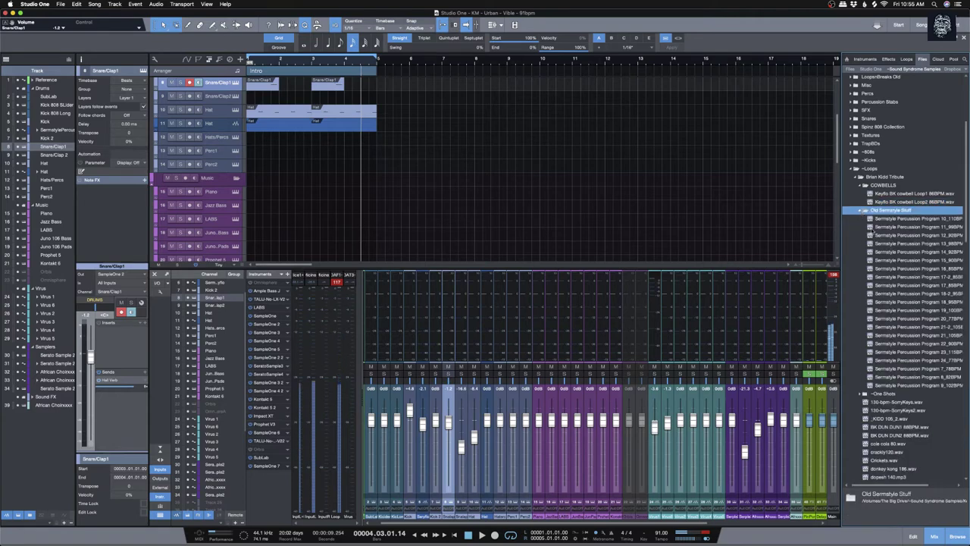
click(860, 212)
Step: Expand the Long Tailed kicks in the Brian Kidd Tribute one-shots and preview samples down to kick-231.wav
click(861, 218)
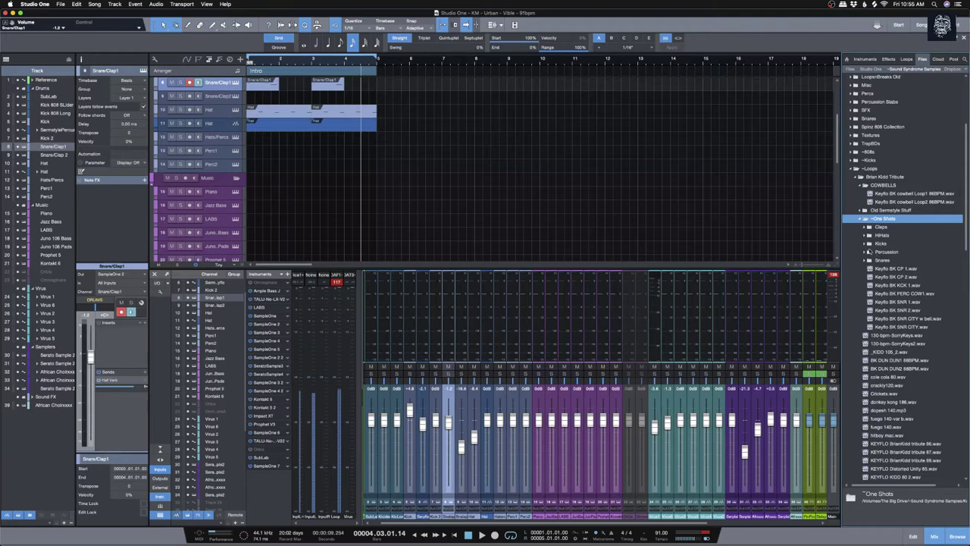
click(874, 243)
click(879, 260)
click(893, 276)
key(Down)
key(Down)
key(Down)
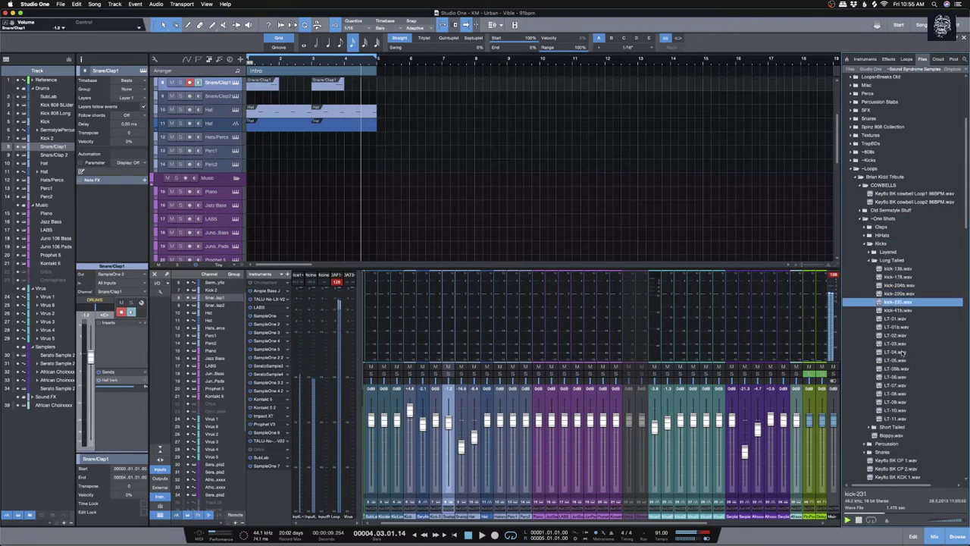
Step: Load kick-231.wav into the Kick track's SampleOne XT, audition it against the beat and close the instrument window
scroll(309, 200, up, 2)
click(236, 101)
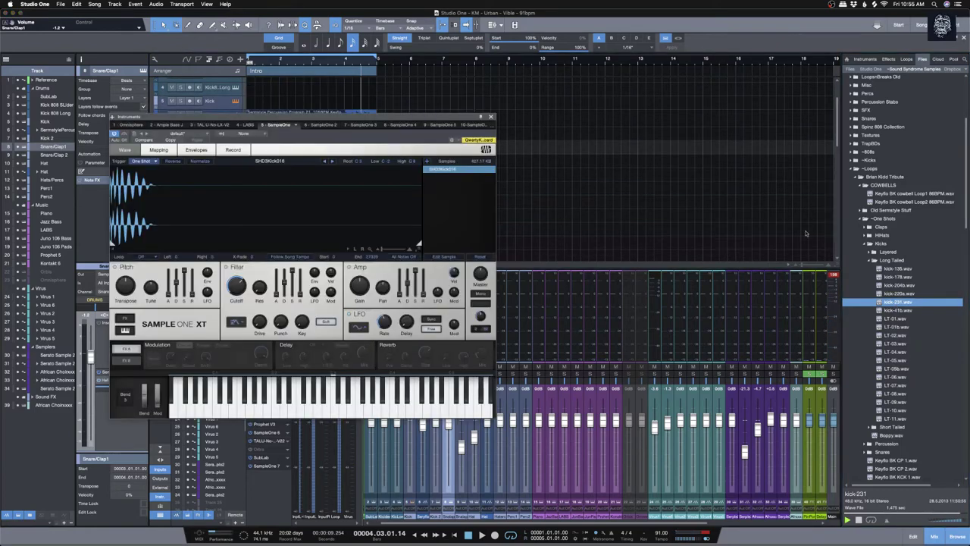
drag(896, 301, 379, 211)
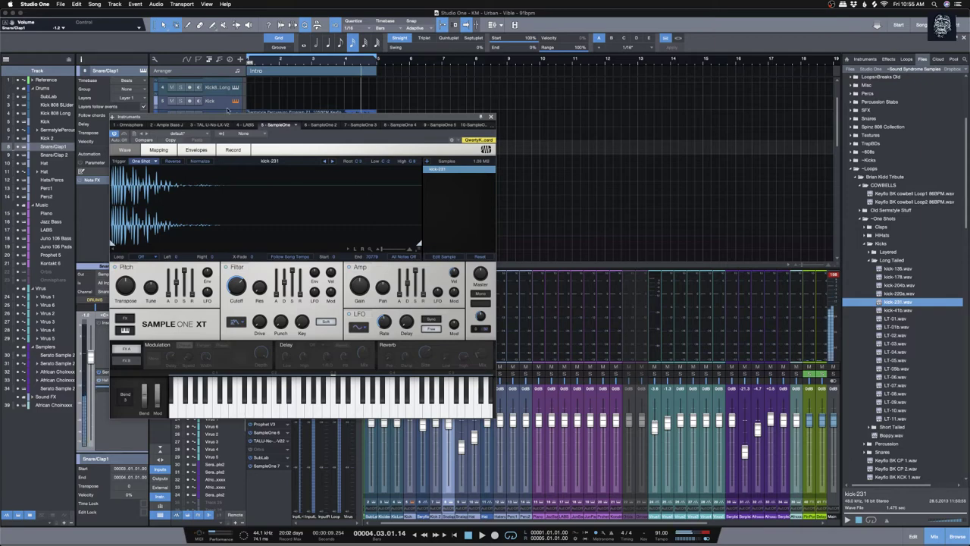
drag(227, 110, 334, 134)
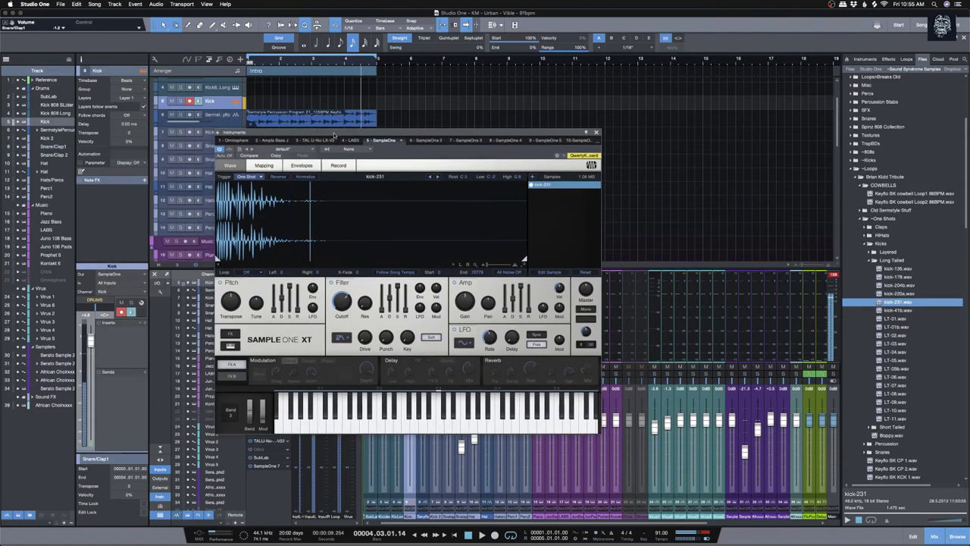
key(comma)
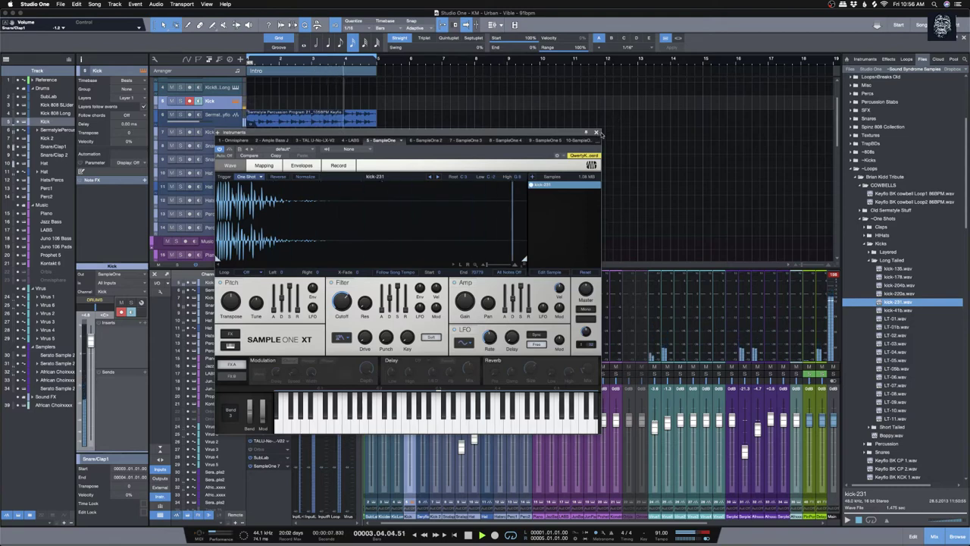
click(597, 132)
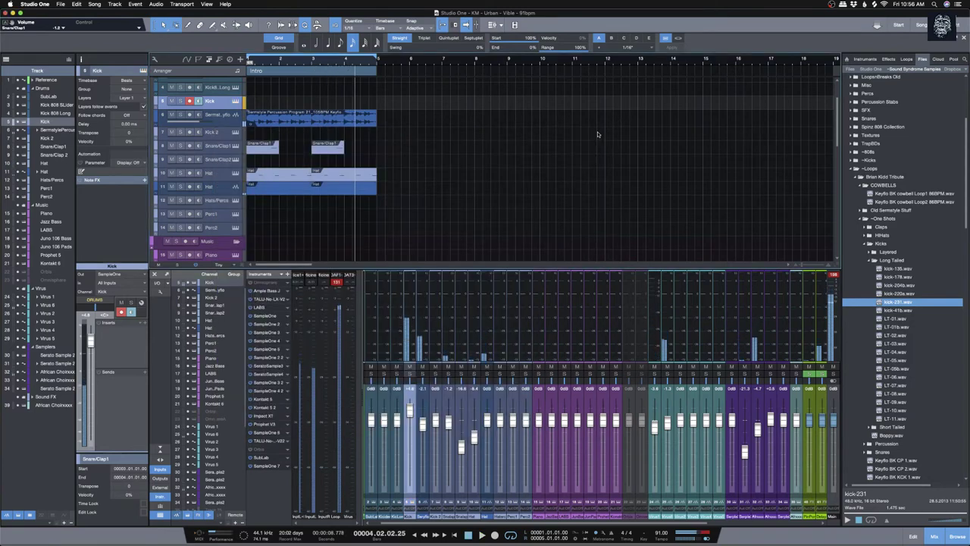
Step: Record a four-bar kick pattern on the Kick track from bar 1 and return to the start
key(space)
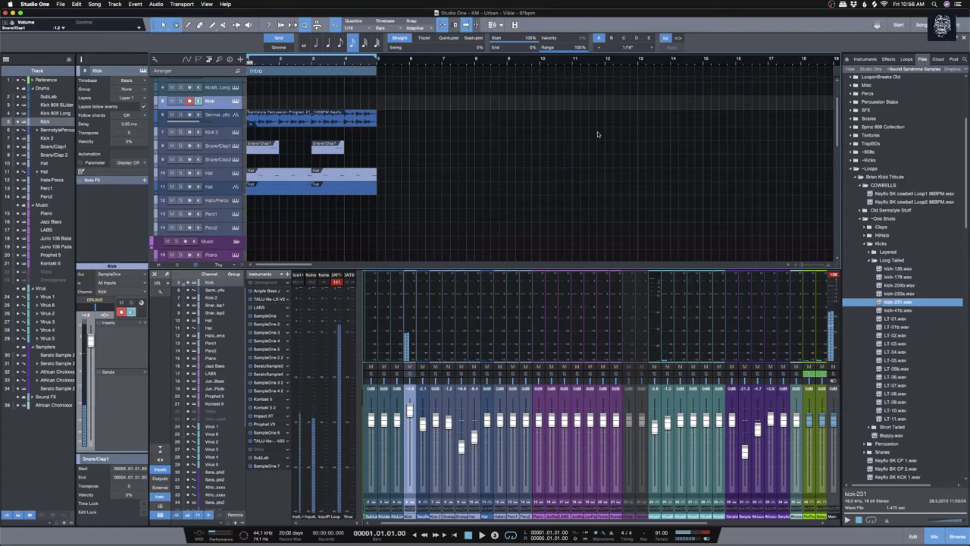
key(KP_Multiply)
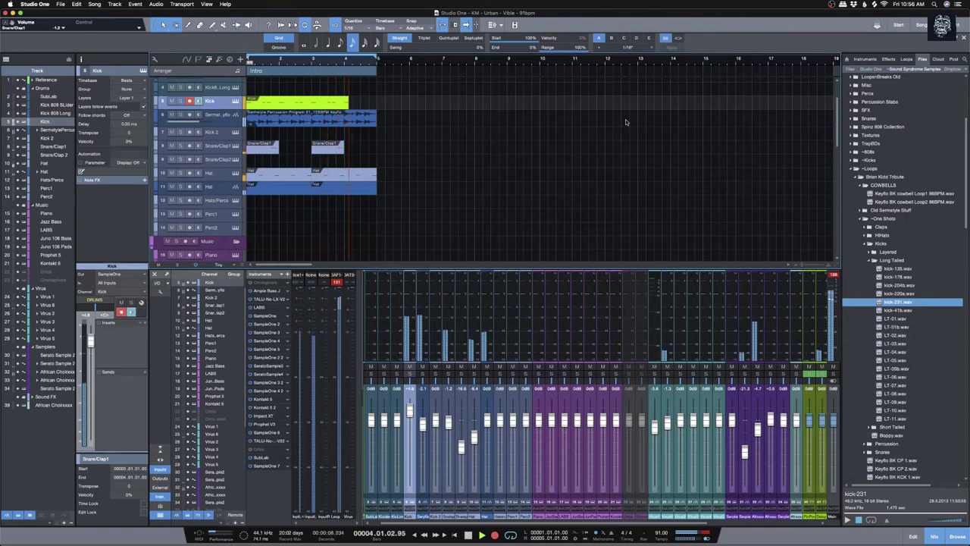
key(space)
key(comma)
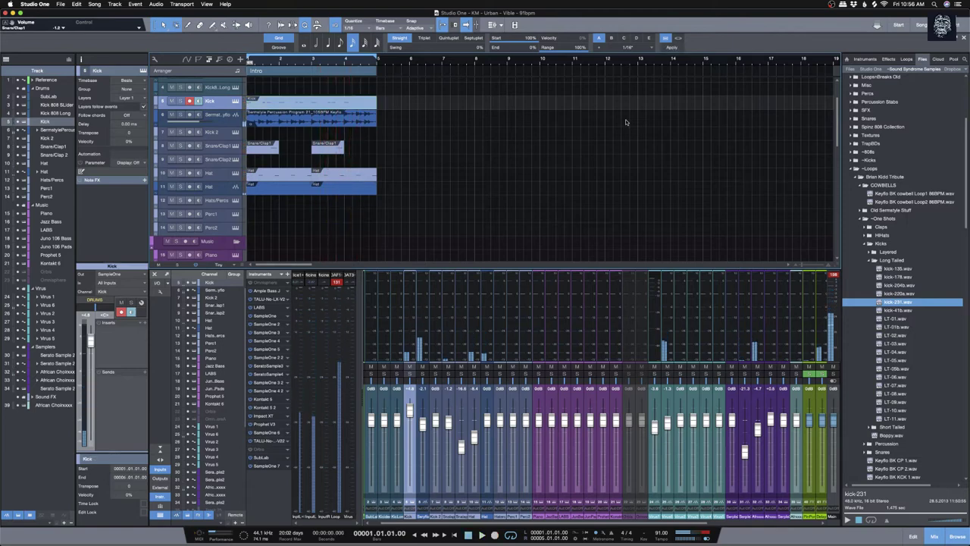
Step: Open the Kick part for note editing, lower the third kick note in bars 1 and 2 to E3, and play it back
key(space)
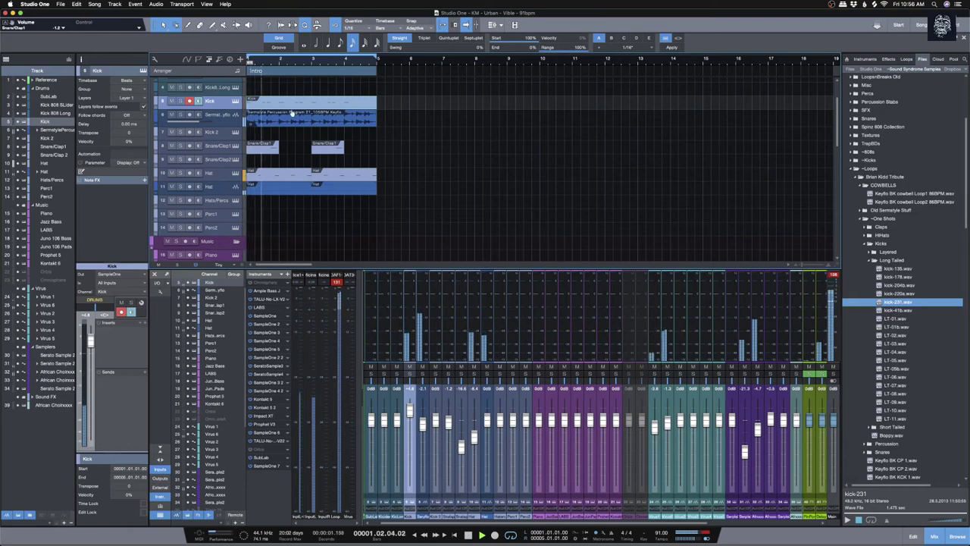
double_click(293, 107)
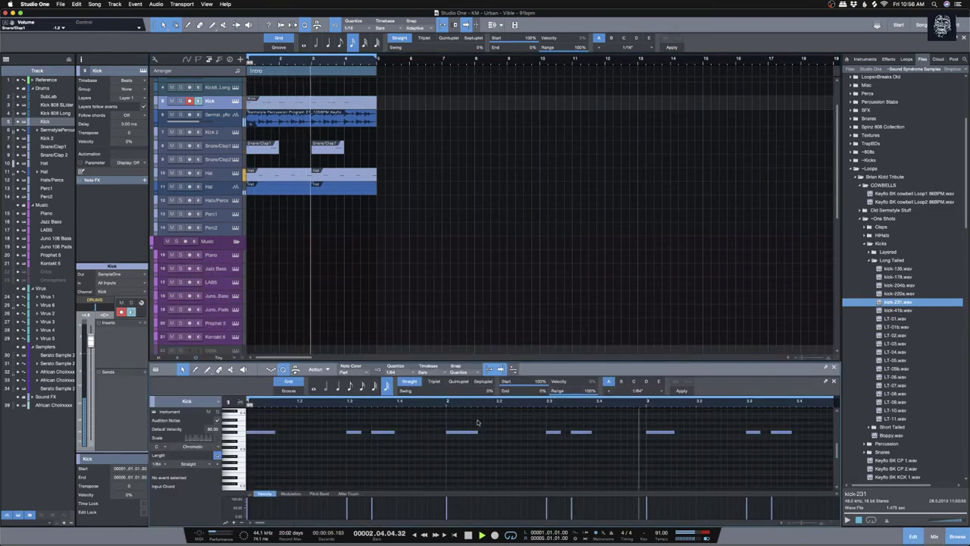
click(580, 431)
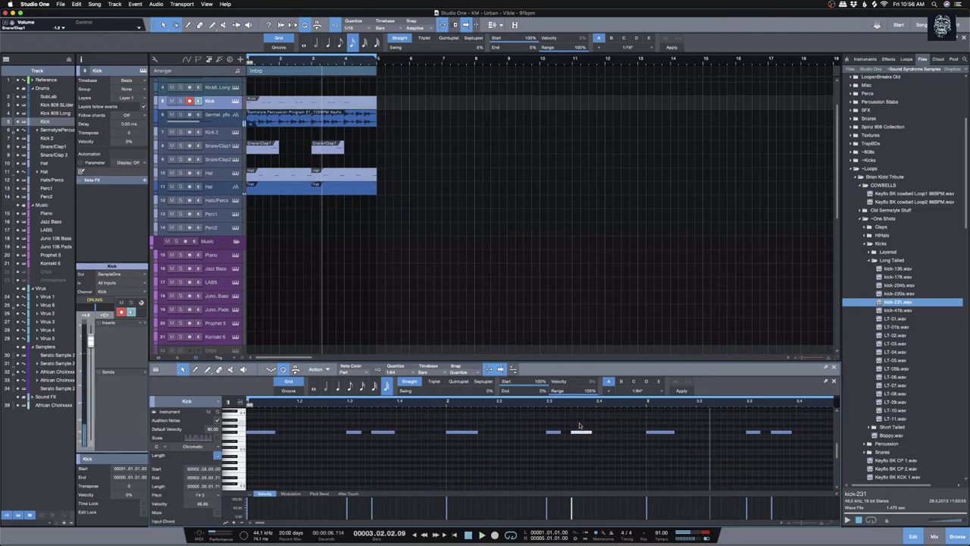
drag(382, 432, 386, 438)
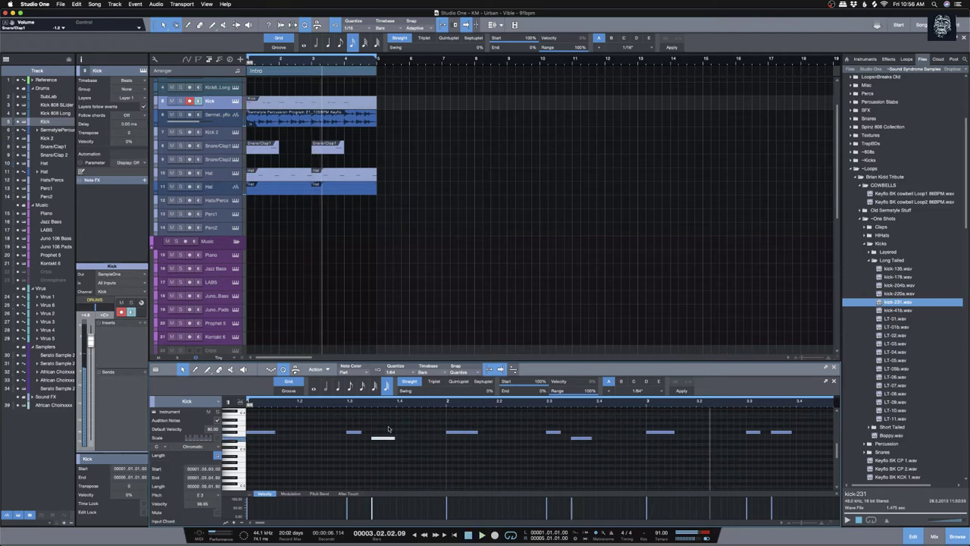
key(comma)
key(space)
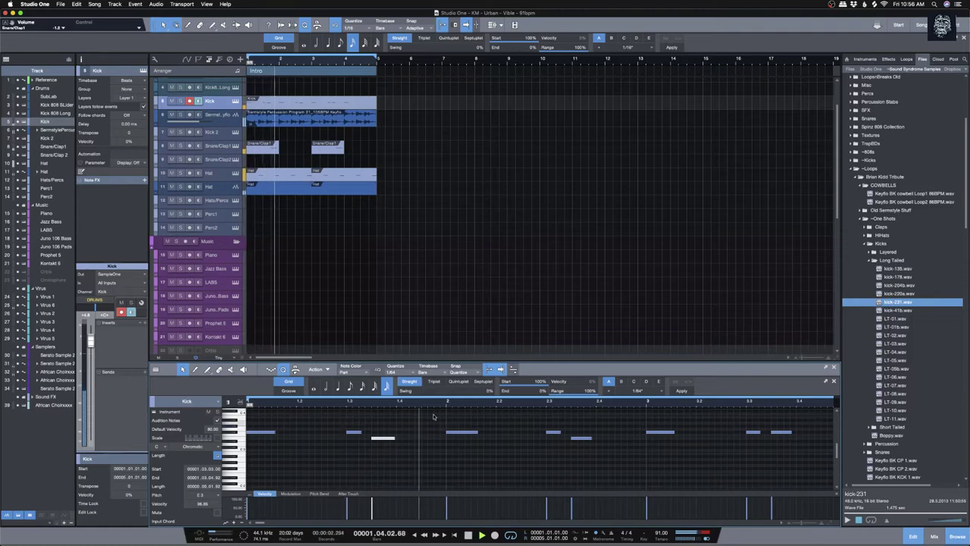
Step: Trim the Kick part to bars 1 and 2, duplicate it over bars 3 and 4, and play the beat
click(235, 101)
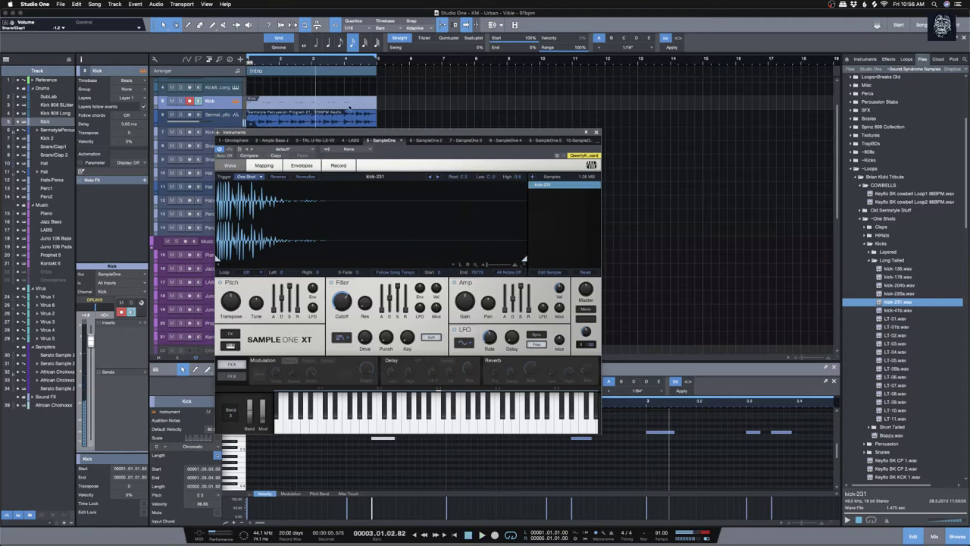
drag(374, 105, 312, 101)
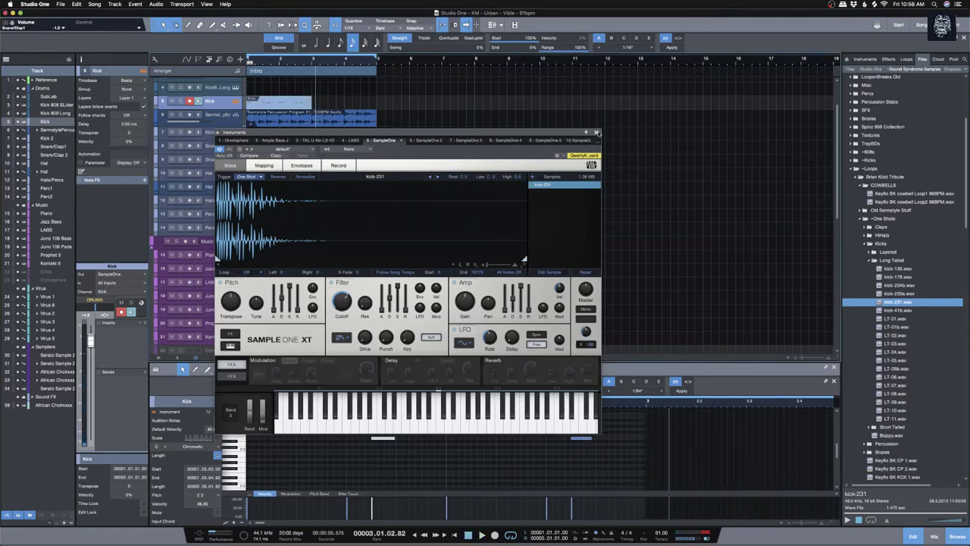
click(596, 133)
key(space)
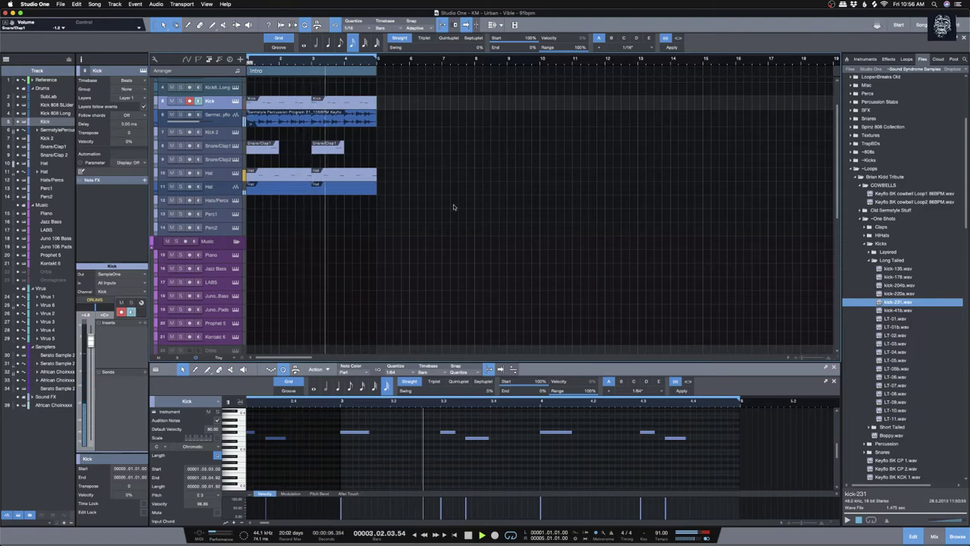
Step: Reduce the heights of the African Choirxxxx and Serato Sample 2 audio tracks in the Samplers folder, then stop playback
scroll(389, 234, down, 3)
scroll(389, 234, down, 3)
scroll(389, 234, down, 5)
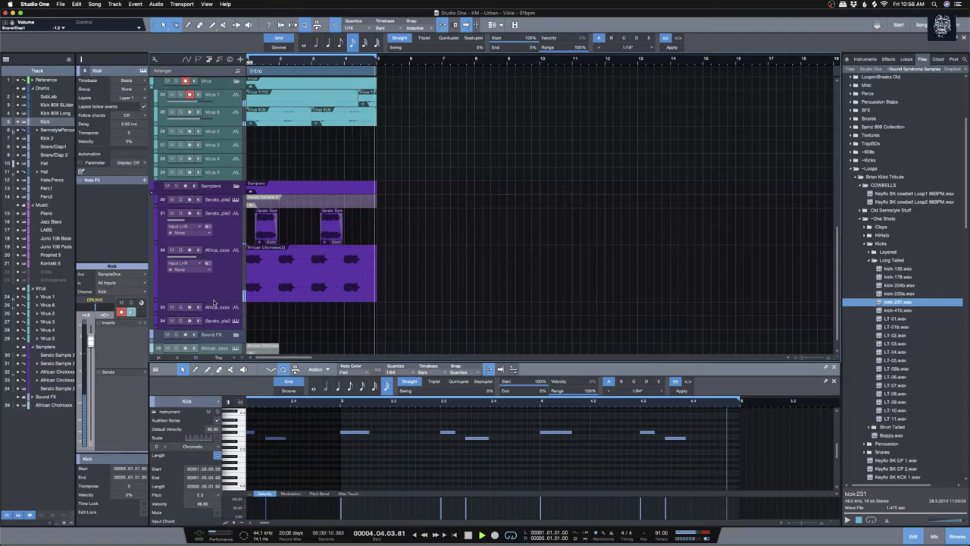
drag(213, 301, 221, 273)
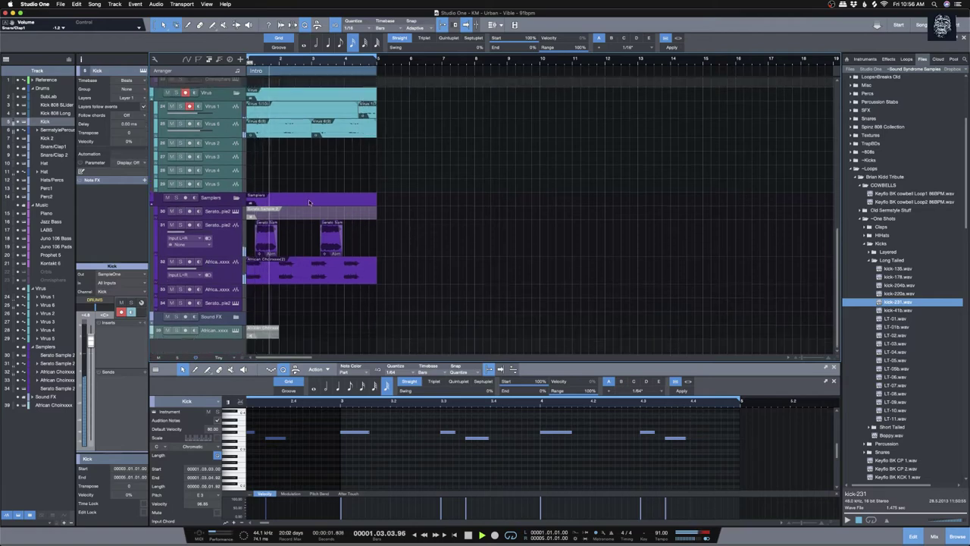
drag(229, 283, 232, 246)
key(space)
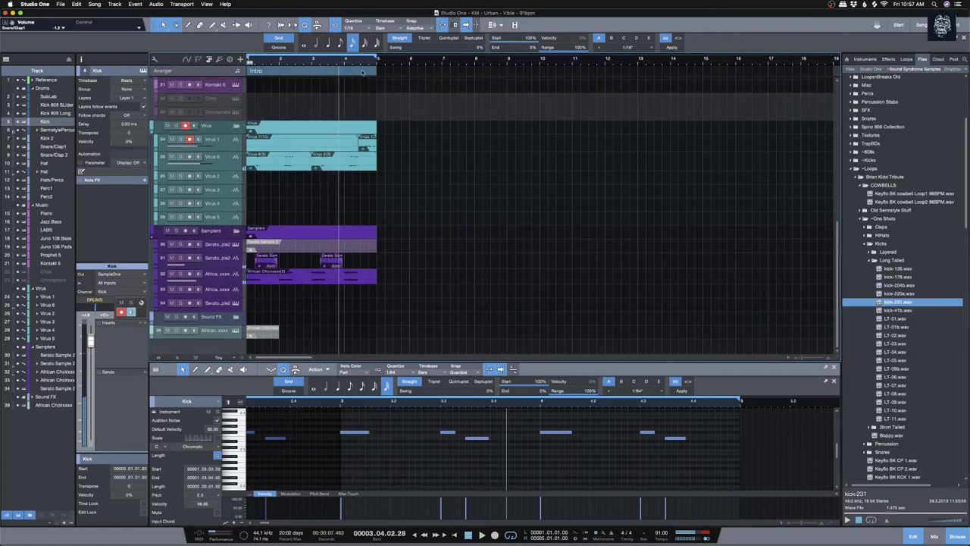
Step: Rename the Intro arranger section as Verse
click(364, 72)
scroll(378, 95, up, 3)
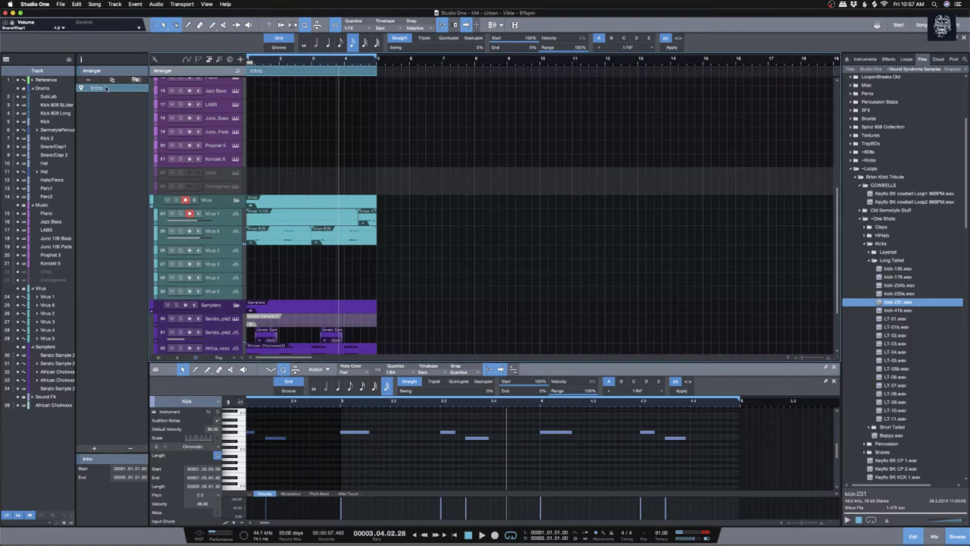
double_click(106, 89)
scroll(371, 114, up, 10)
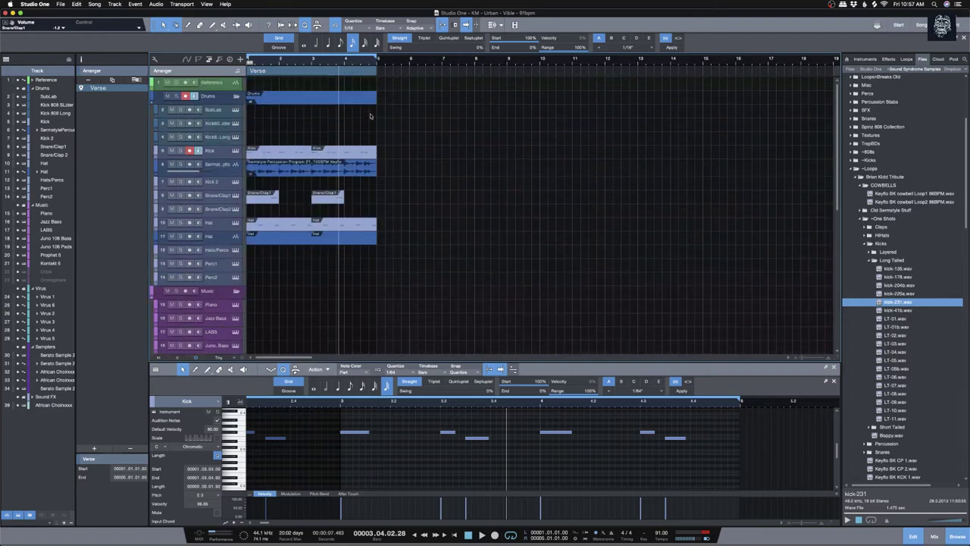
Step: Duplicate the four-bar Drums folder content twice and extend the Verse arranger section to bar 13
click(367, 90)
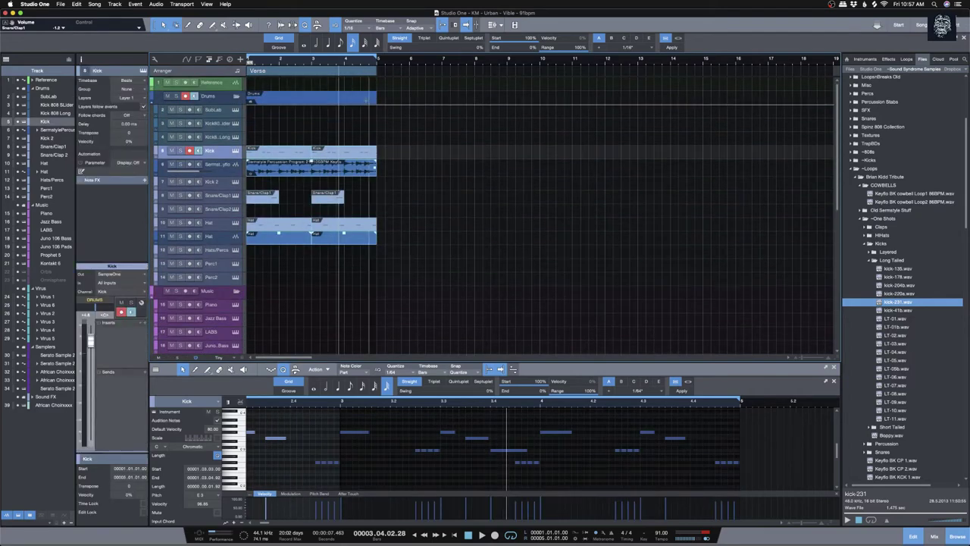
key(d)
key(space)
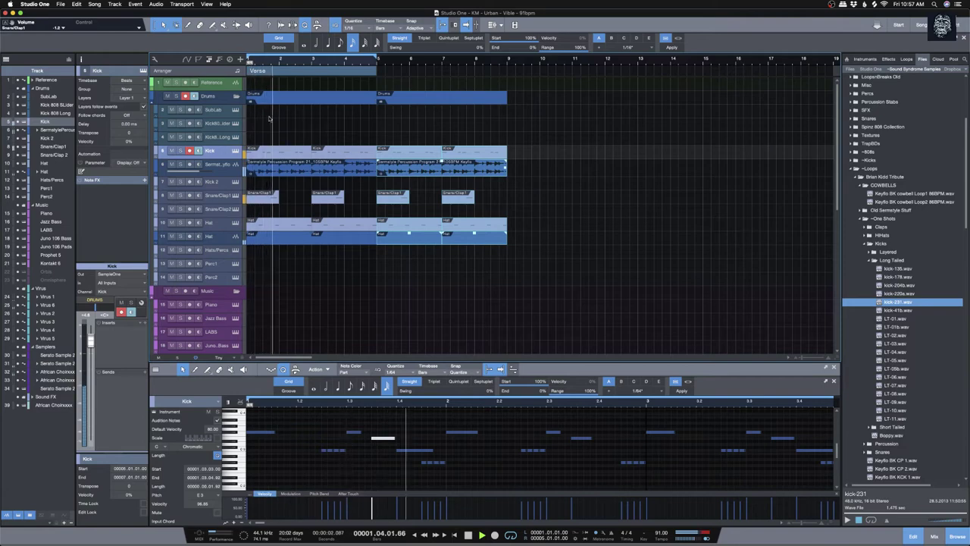
drag(379, 71, 638, 80)
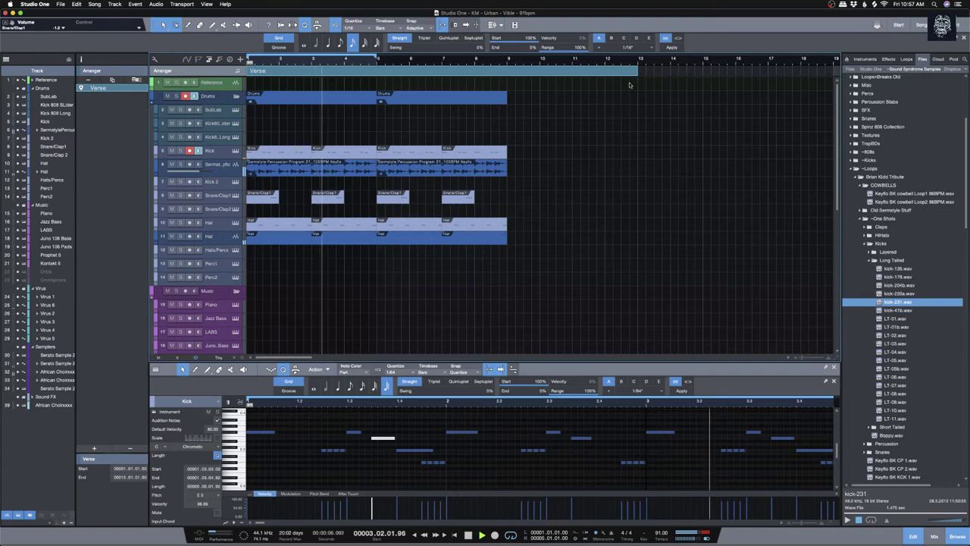
click(484, 99)
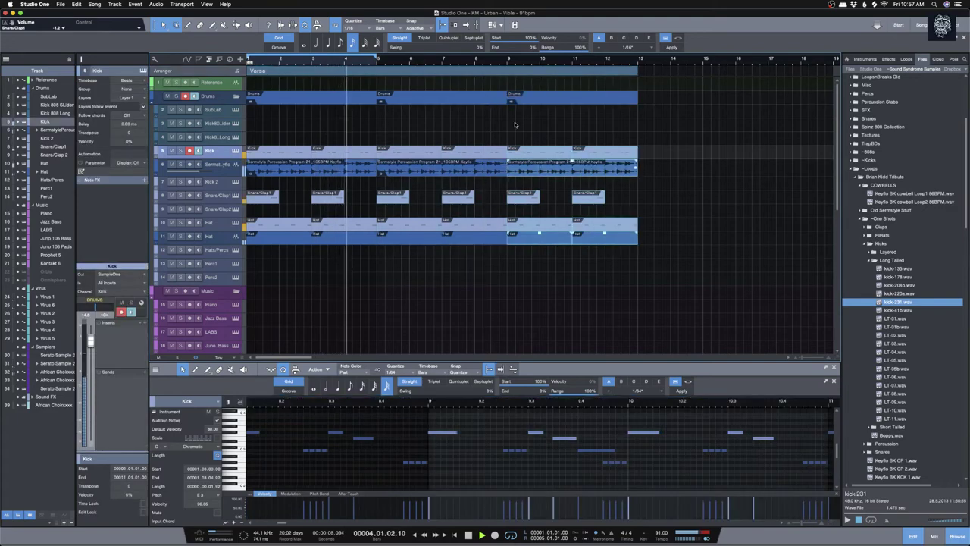
Step: Duplicate the four-bar Virus folder content twice so it fills the section up to bar 13
scroll(493, 180, down, 10)
drag(393, 170, 249, 124)
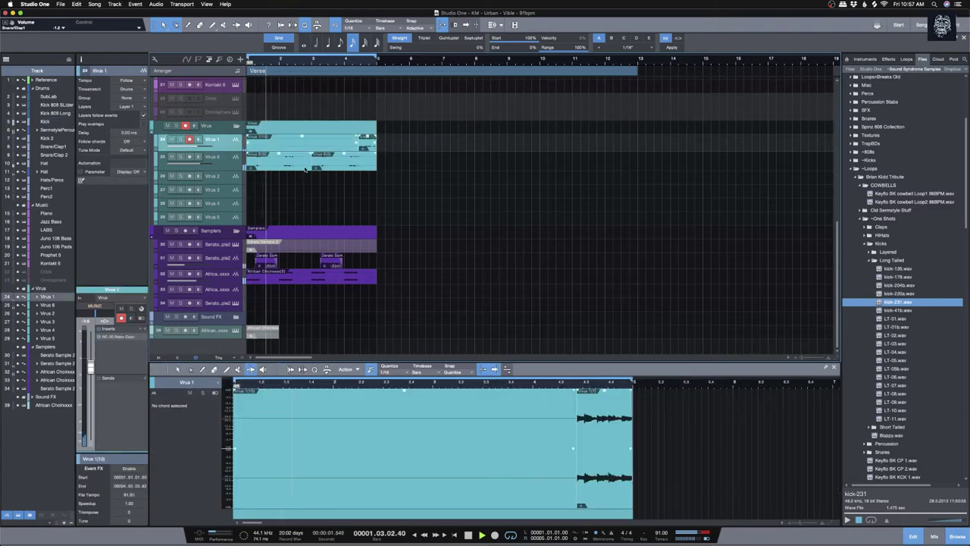
key(d)
key(d)
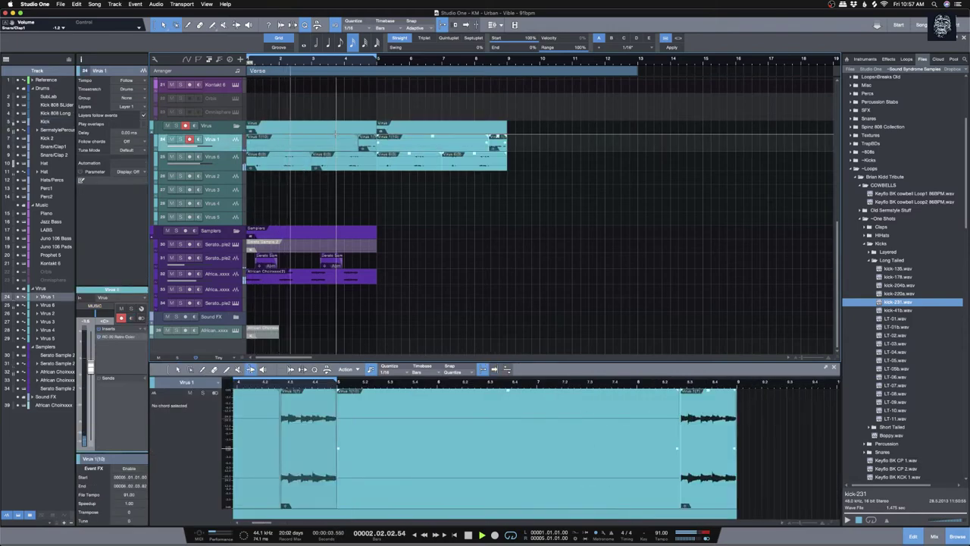
Step: Duplicate the four-bar Samplers folder content twice and extend the loop range to bar 13
click(294, 233)
key(d)
key(d)
drag(377, 57, 638, 62)
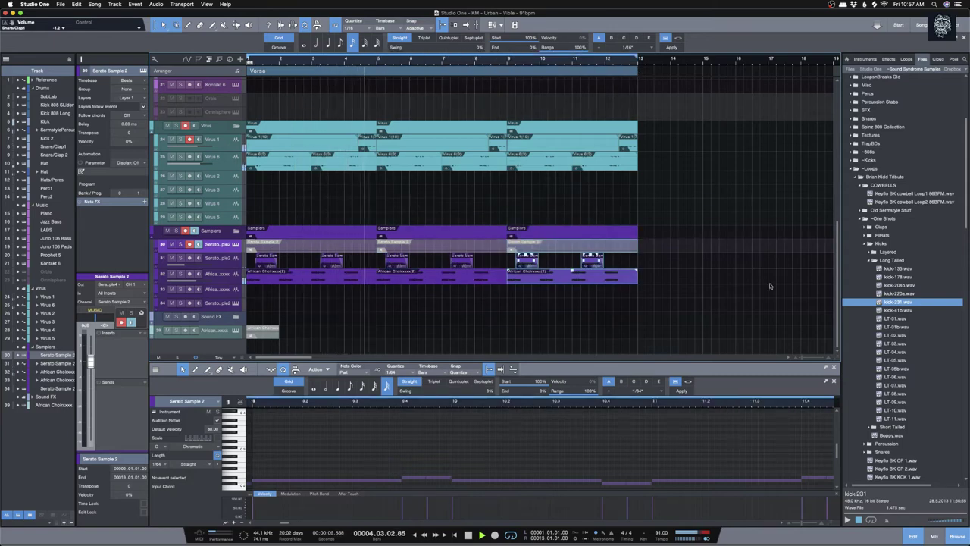
drag(808, 358, 802, 359)
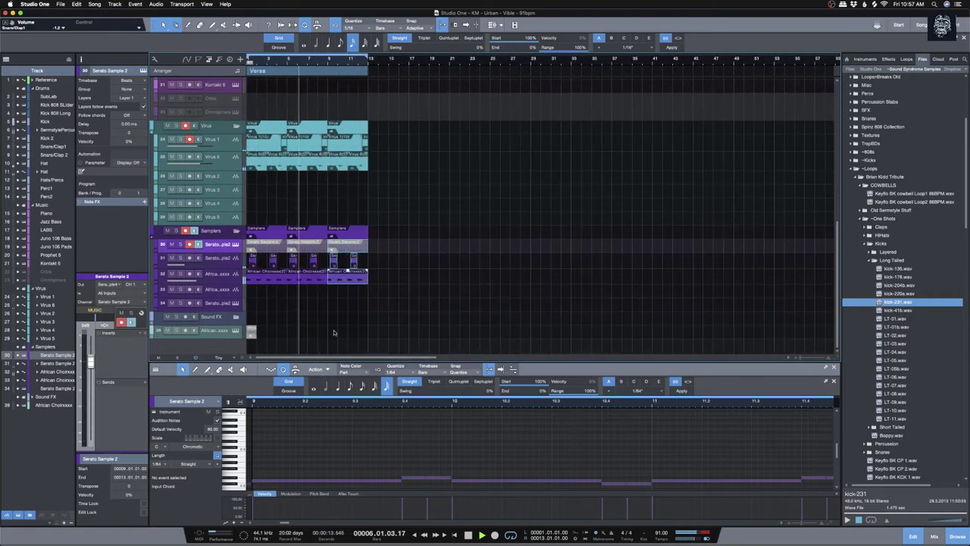
Step: Collapse the Music, Virus and Samplers track folders in the arrangement and stop playback
scroll(390, 288, up, 10)
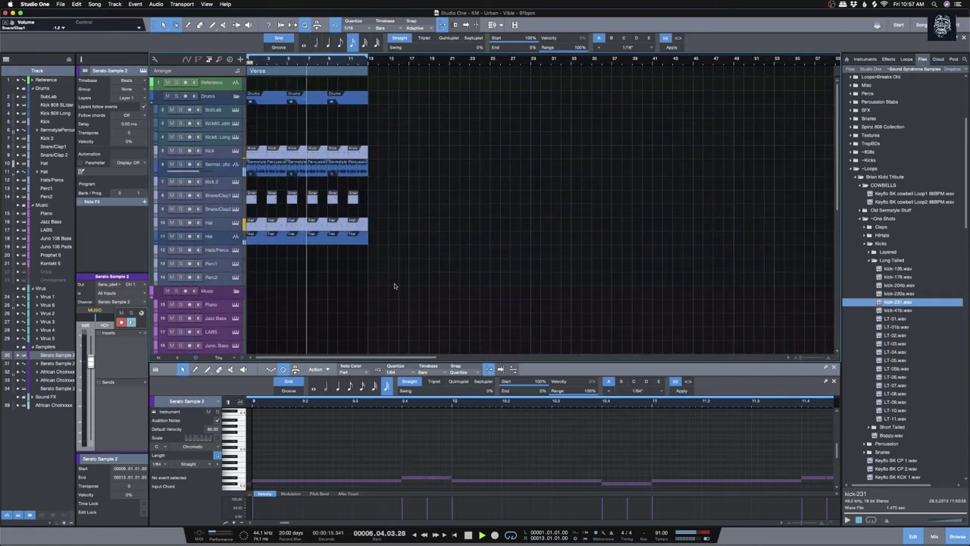
click(235, 291)
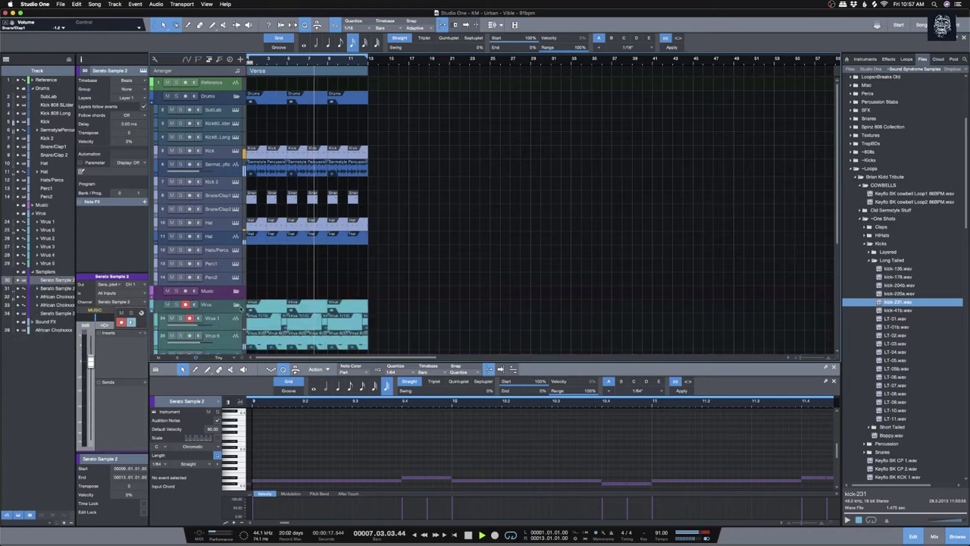
click(237, 304)
click(236, 318)
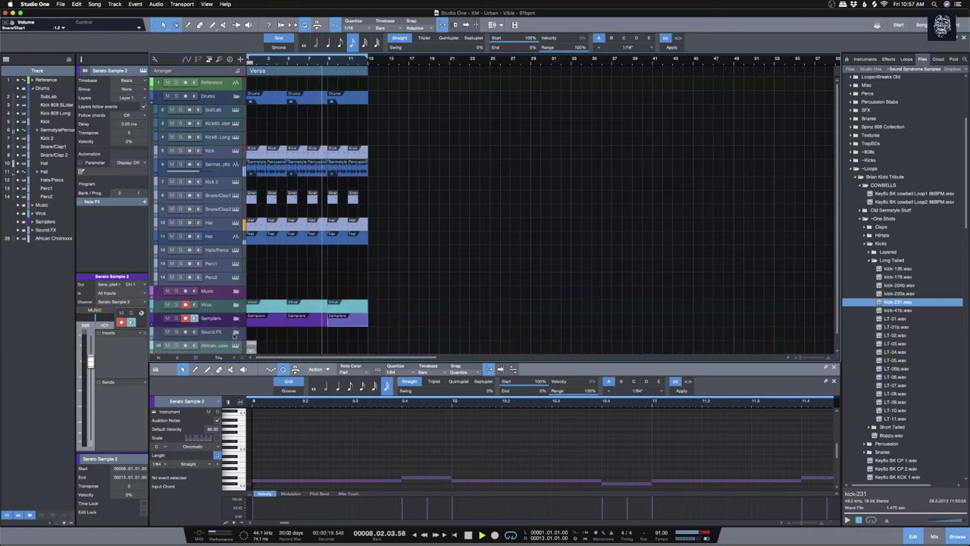
key(f)
Step: Delete the leftover muted part on the bottom African Choirxxxx track and remove that track together with its instrument
scroll(264, 327, down, 1)
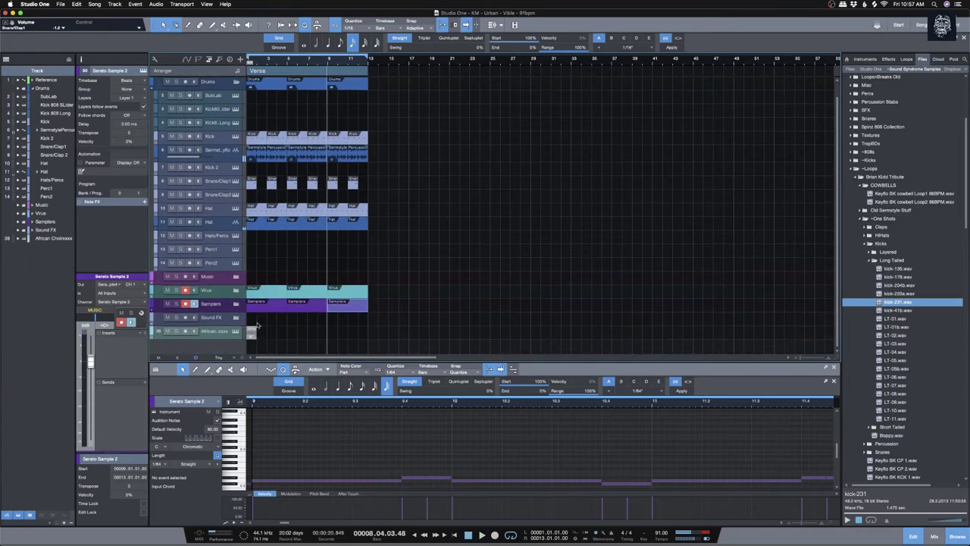
click(252, 333)
key(Delete)
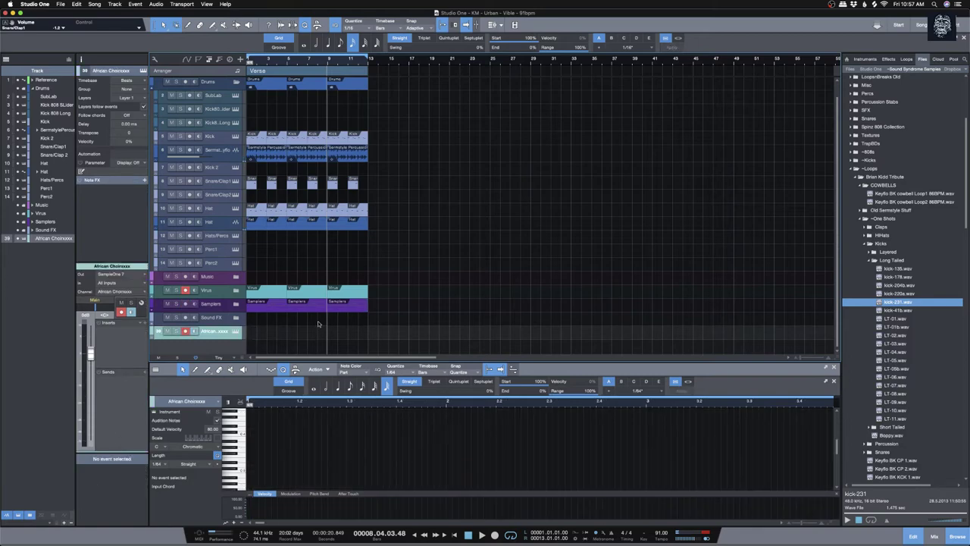
right_click(226, 334)
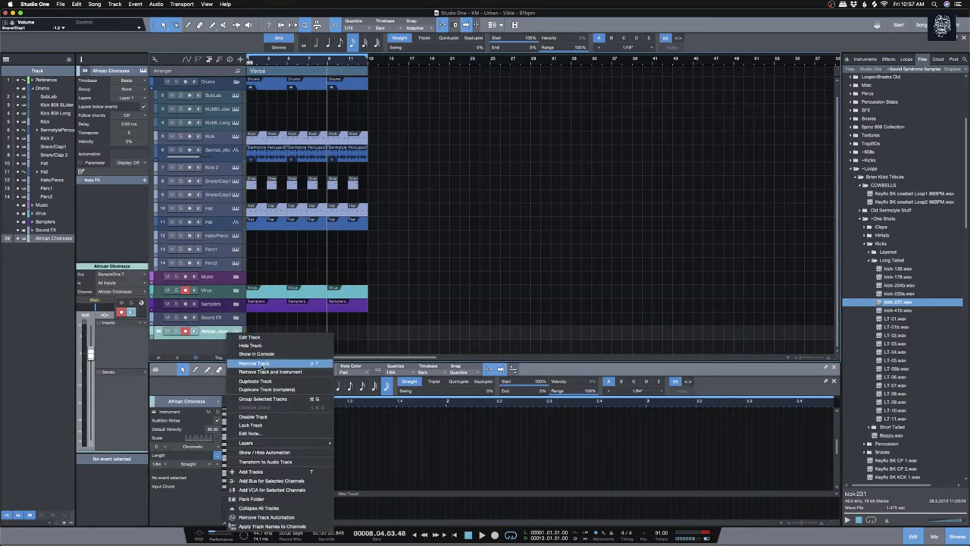
click(265, 372)
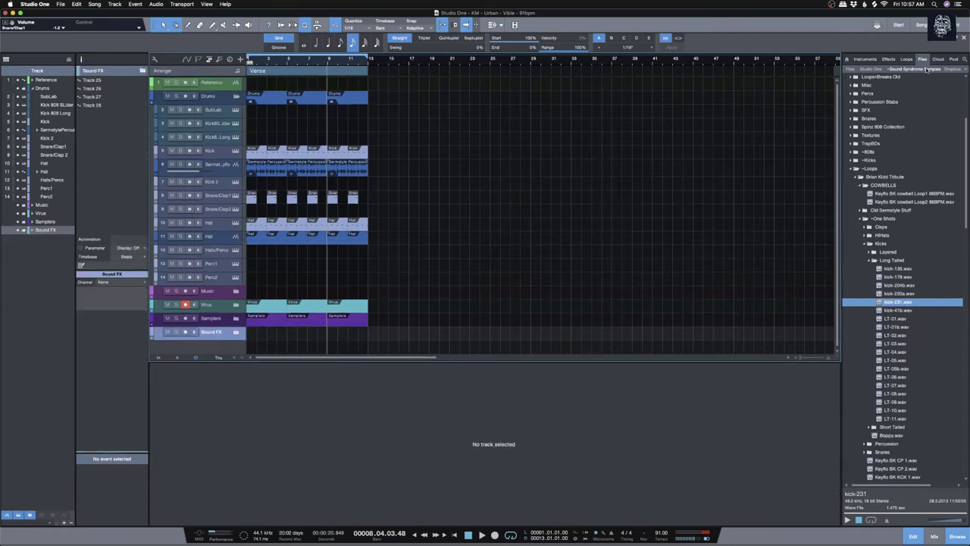
Step: Collapse the ~Loops, Keyflo Personal Sound Collection and Sound Syndrome Chops folders in the sample browser
double_click(858, 167)
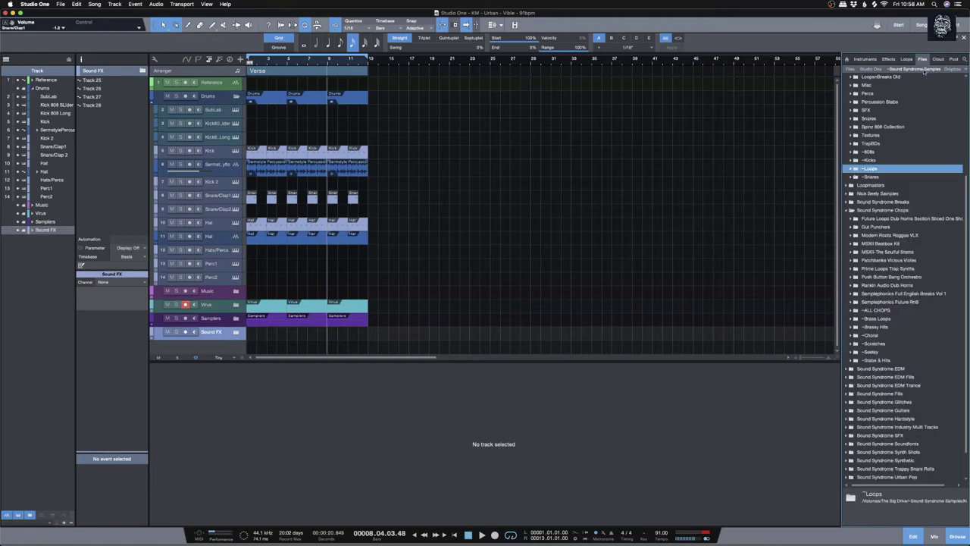
scroll(901, 214, up, 5)
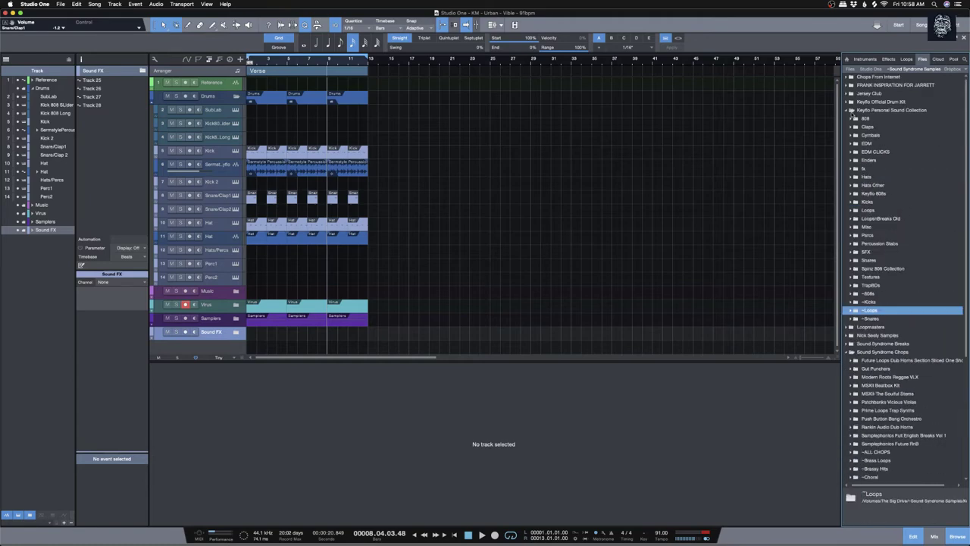
click(847, 110)
click(848, 144)
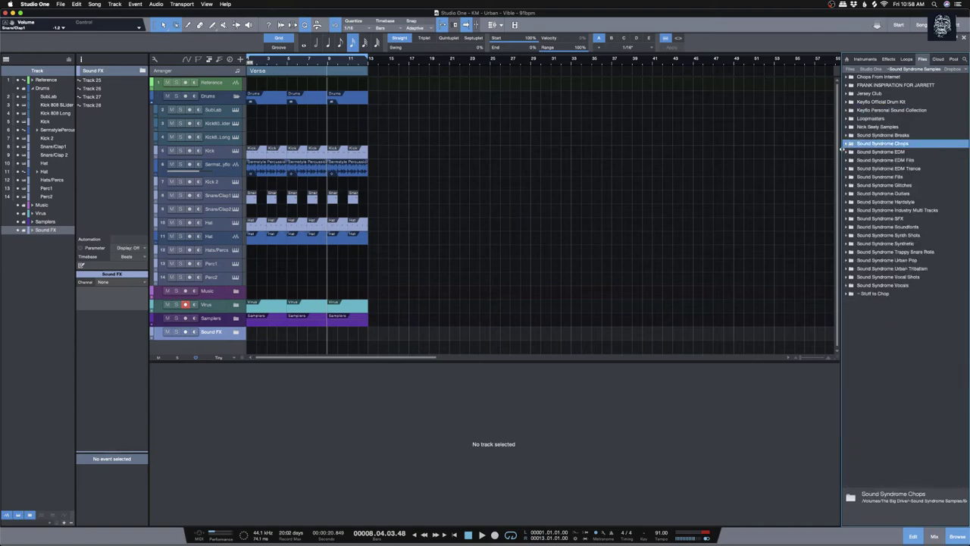
Step: Expand the ~ALL CHOPS folder inside Sound Syndrome Chops and preview 16_82_Vox-efx.wav
click(850, 144)
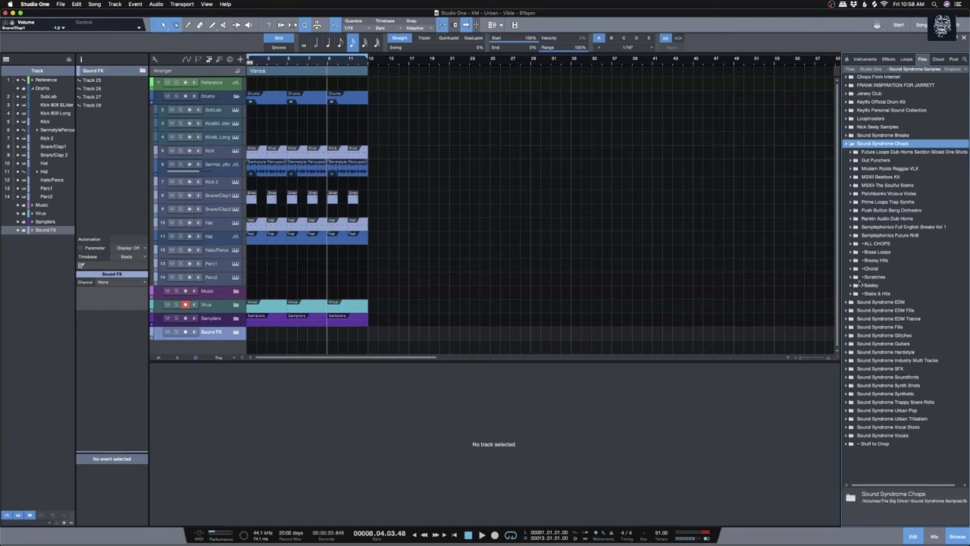
click(868, 243)
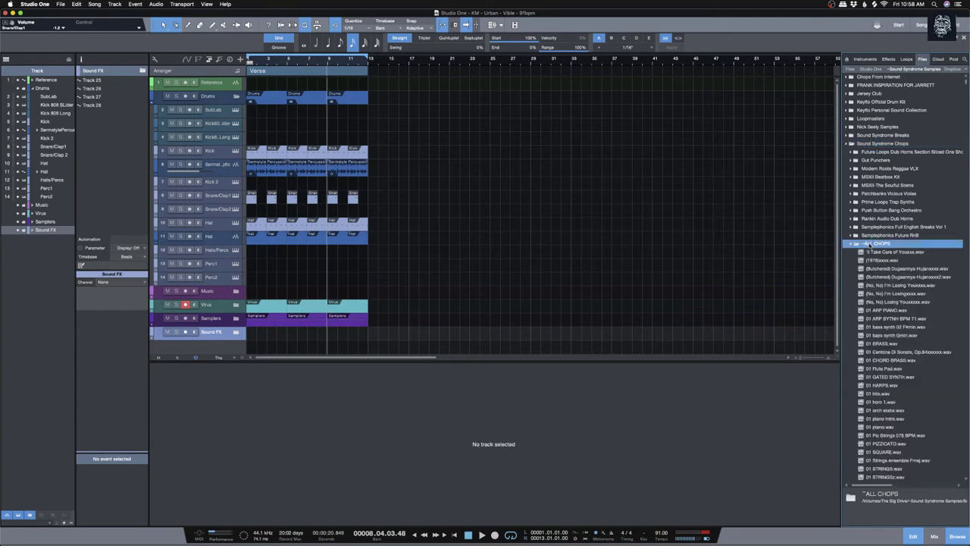
click(851, 243)
scroll(893, 290, down, 10)
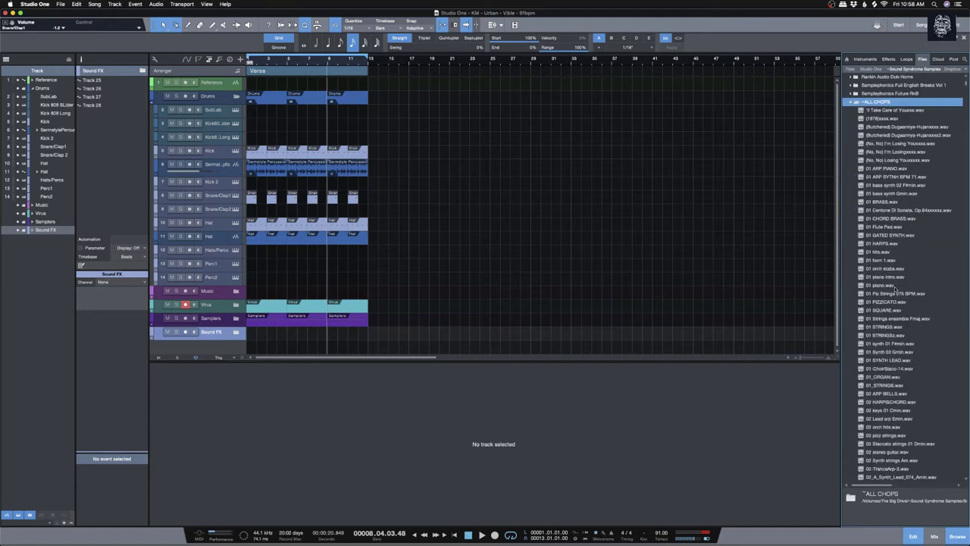
click(888, 319)
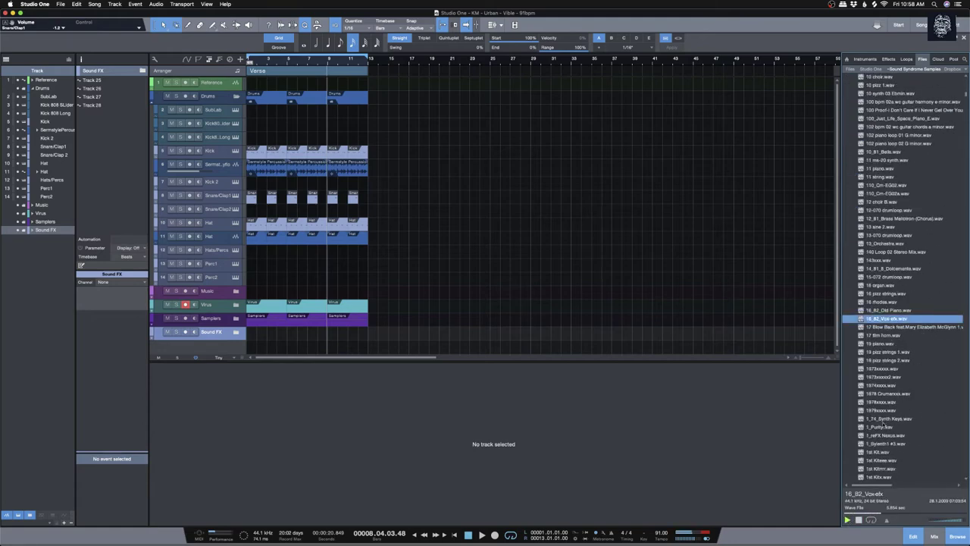
Step: Preview the number-named chop samples, including 300-02 E MINOR 047 BPM.wav, 300xxxxx.wav and 300xxxxx2.wav
click(883, 421)
scroll(885, 418, down, 10)
click(890, 396)
scroll(890, 403, down, 5)
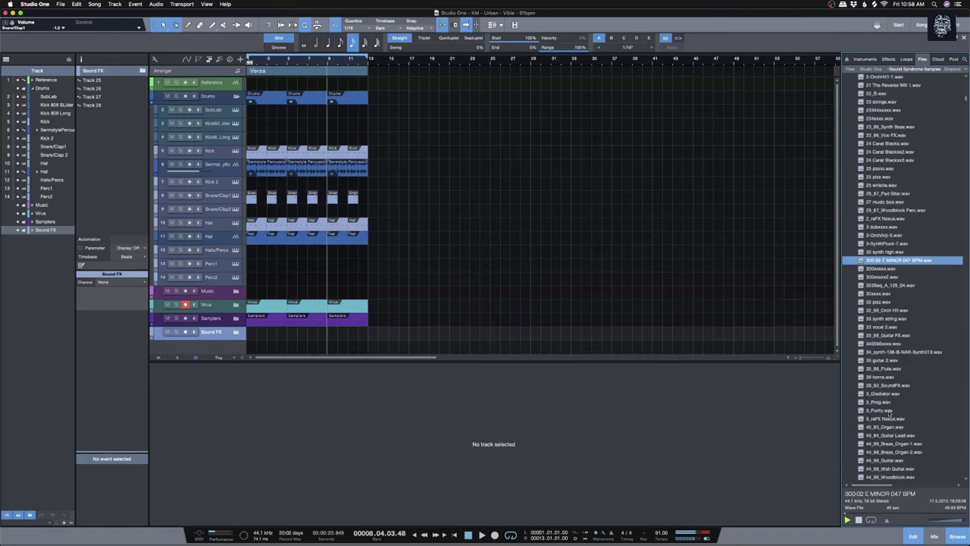
click(891, 269)
click(890, 294)
click(889, 277)
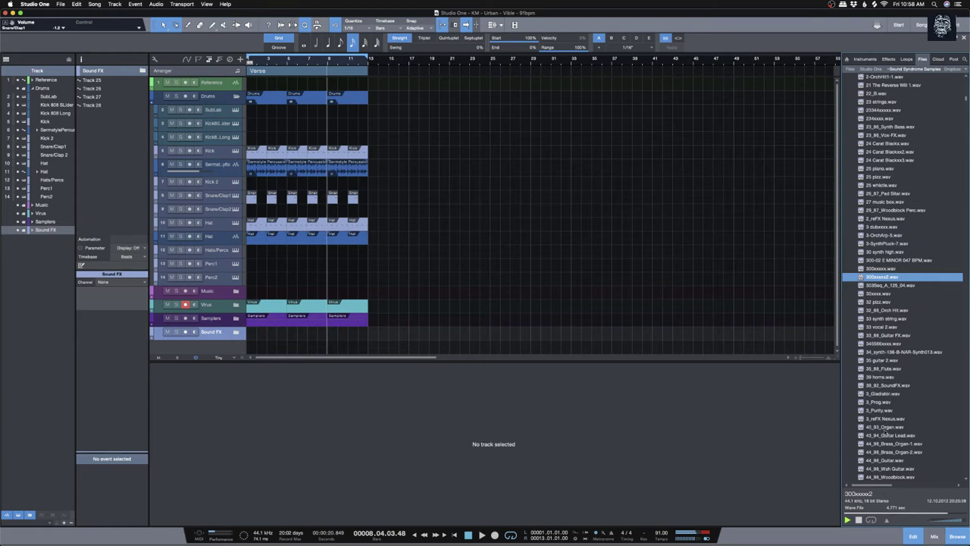
Step: Preview 43_94_Guitar Lead.wav, 5th Wheel Musicxxxx.wav and 5th Wheel Musicxxxx2.wav in the chops folder
click(887, 437)
scroll(892, 447, down, 5)
click(893, 410)
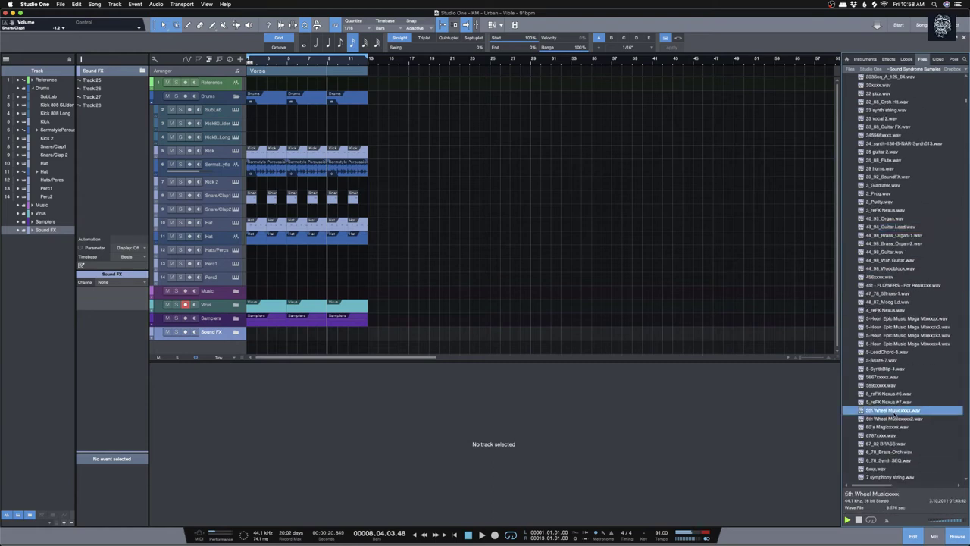
click(897, 418)
scroll(896, 421, down, 1)
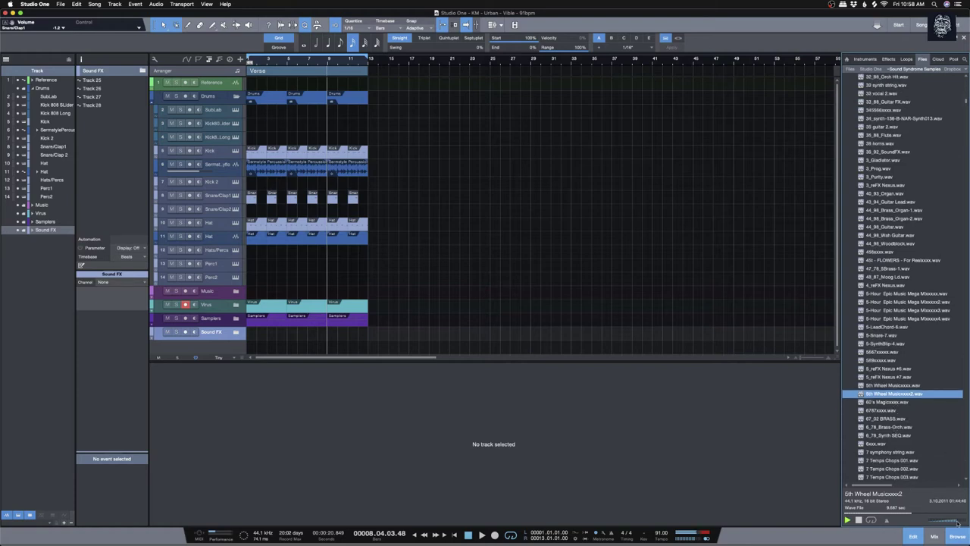
Step: Audition 78 piano loop 03 F minor.wav, 808 bassline.wav and 80_010_BSC_F_03.wav further along the chops list
click(896, 404)
scroll(895, 407, down, 5)
click(893, 410)
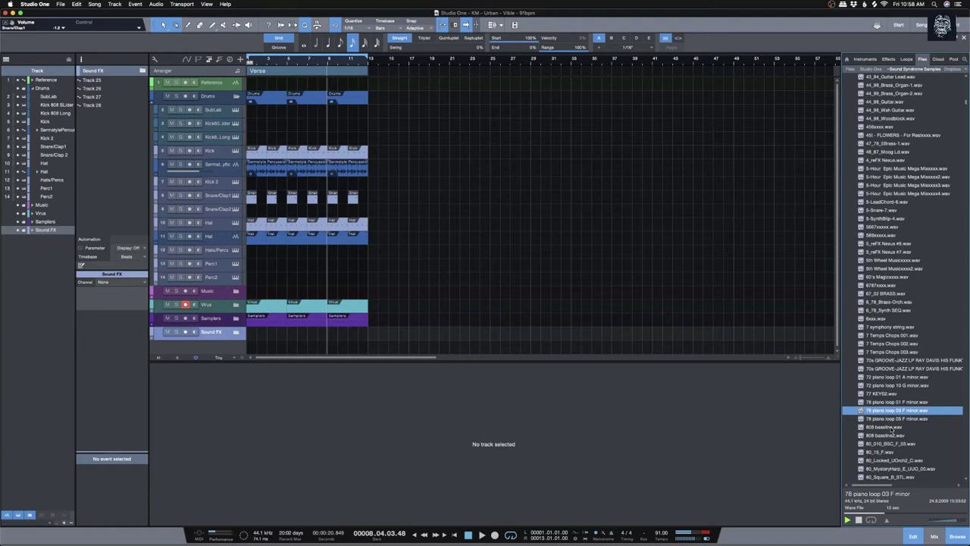
click(891, 427)
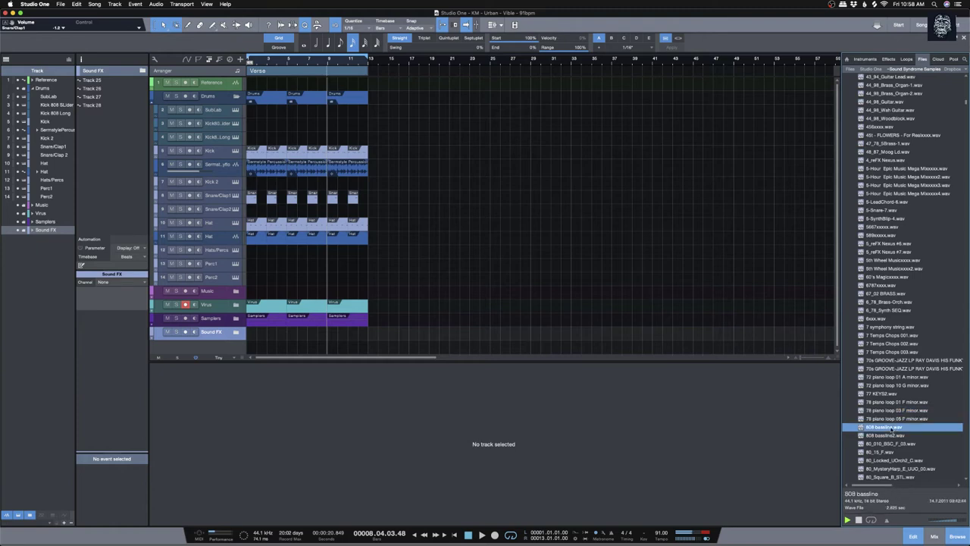
scroll(892, 441, down, 3)
click(891, 369)
click(892, 377)
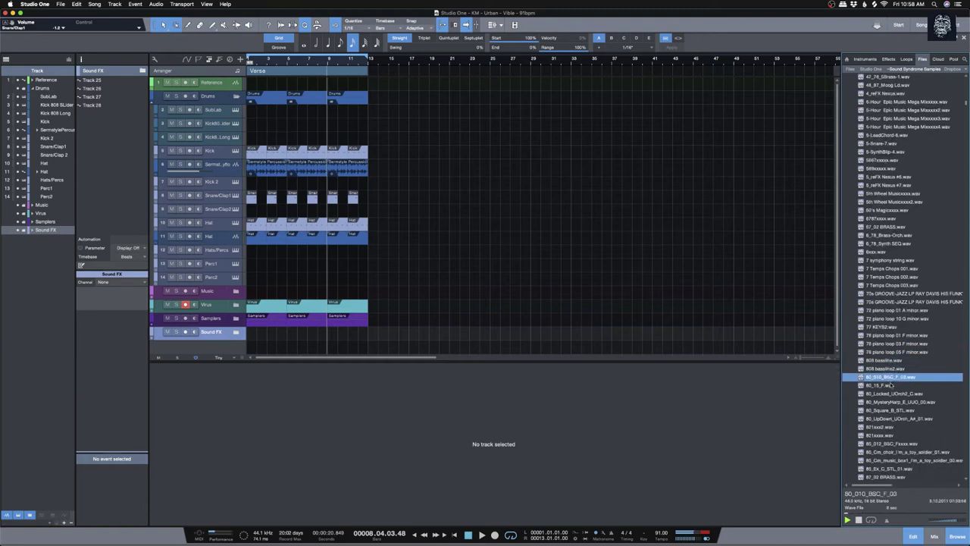
Step: Continue through the number-named samples and preview the first [Ego mos reperio vos] in Secundum Vita sample
scroll(894, 410, down, 5)
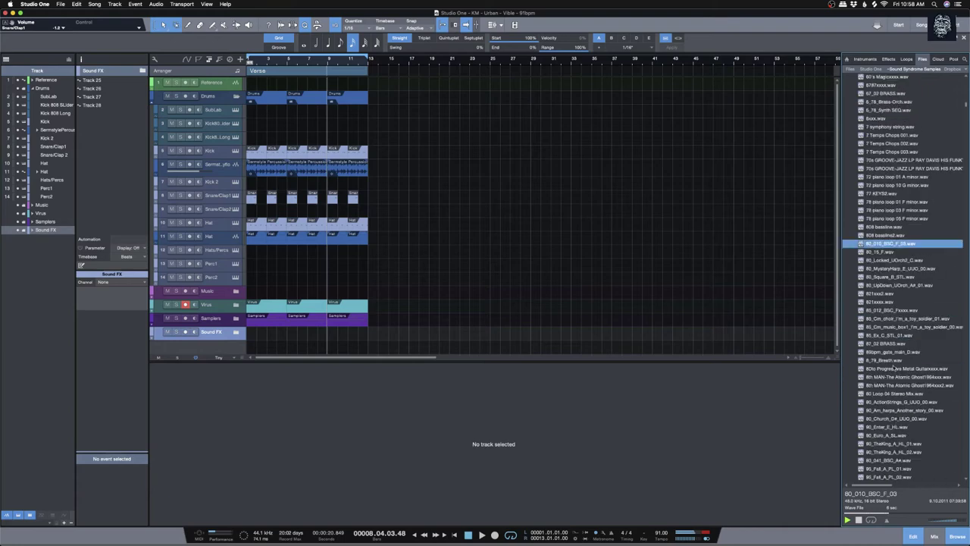
scroll(890, 399, down, 2)
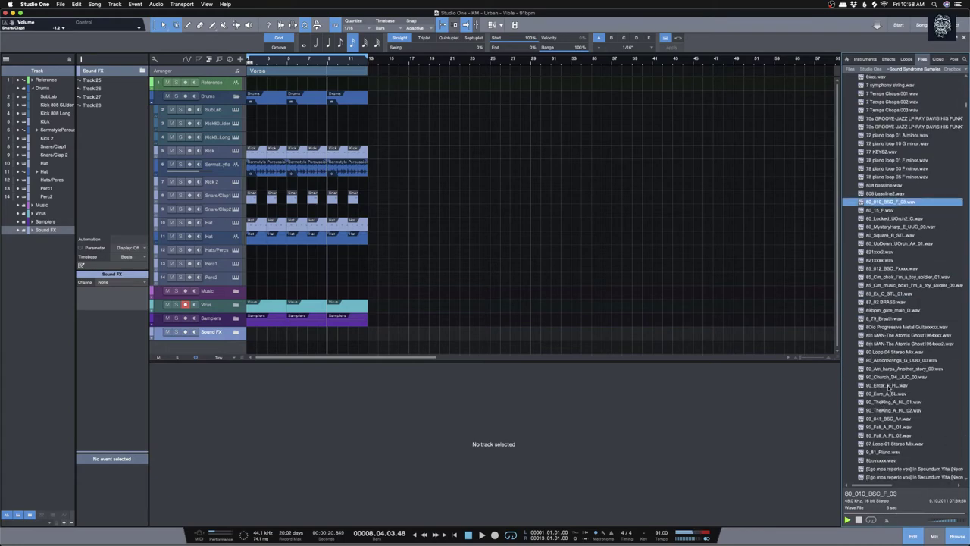
scroll(887, 438, down, 3)
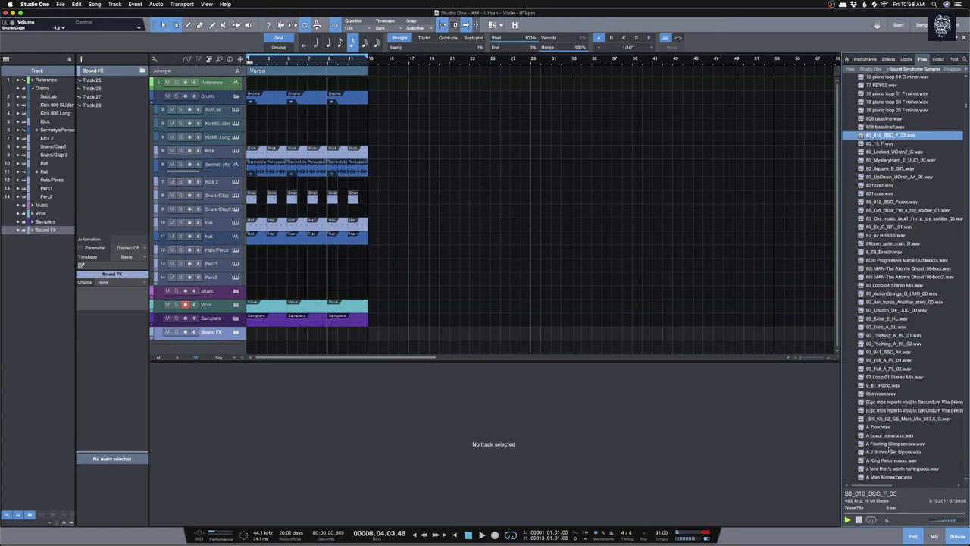
click(894, 403)
scroll(894, 417, down, 1)
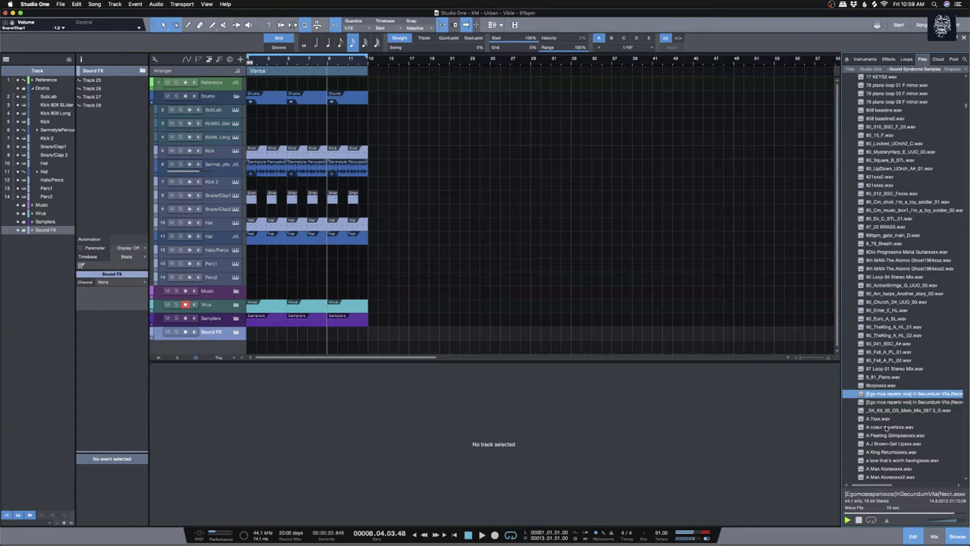
Step: Preview A Man Alonexxxx.wav and its two numbered variants, A Man Alonexxxx2.wav and A Man Alonexxxx3.wav
scroll(887, 425, down, 3)
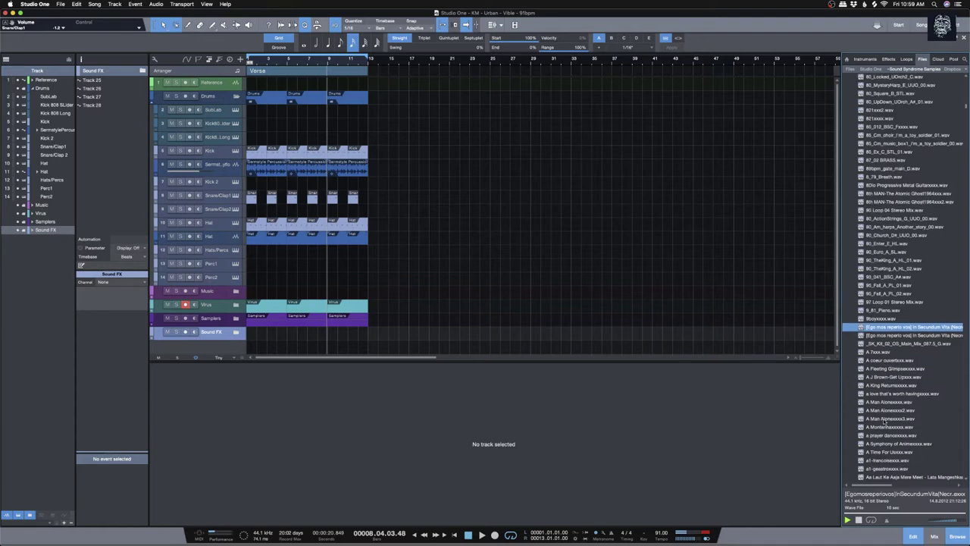
click(901, 403)
scroll(890, 419, down, 1)
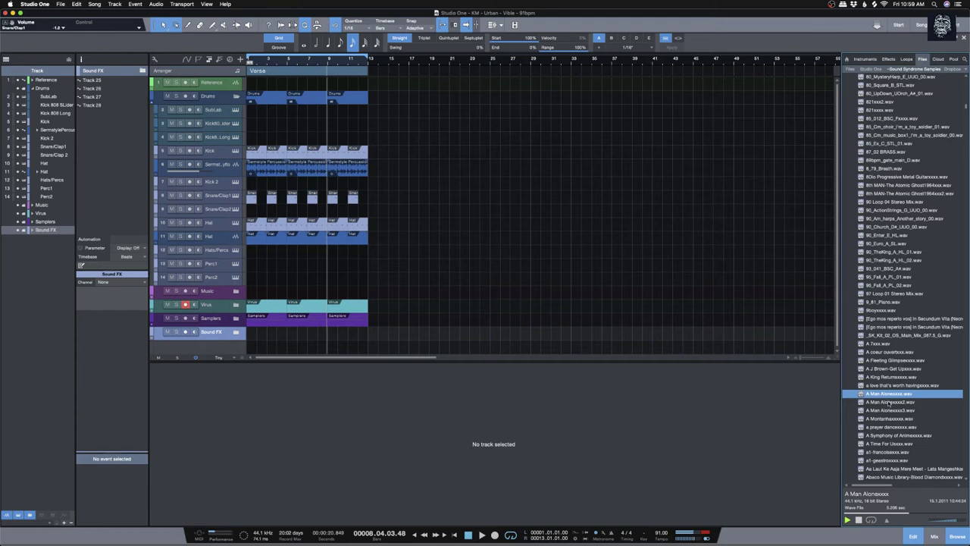
click(890, 403)
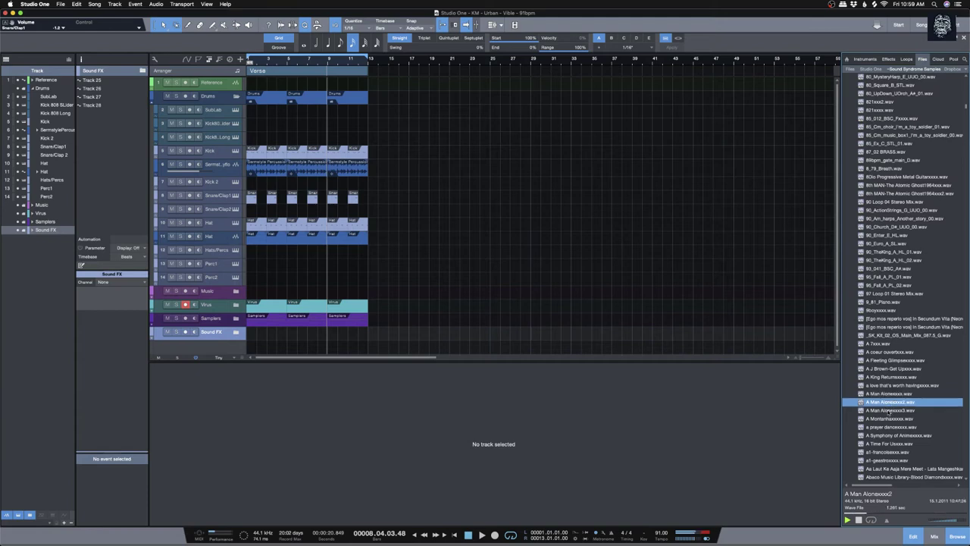
click(890, 410)
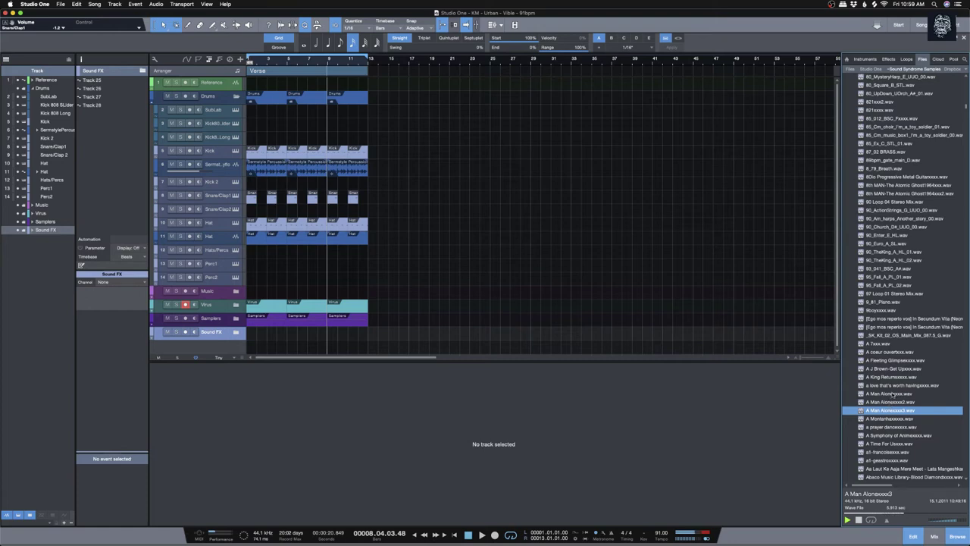
Step: Compare the three A Man Alonexxxx samples again in order and preview A Montanhaxxxxx.wav
click(893, 394)
click(892, 402)
click(891, 410)
click(889, 418)
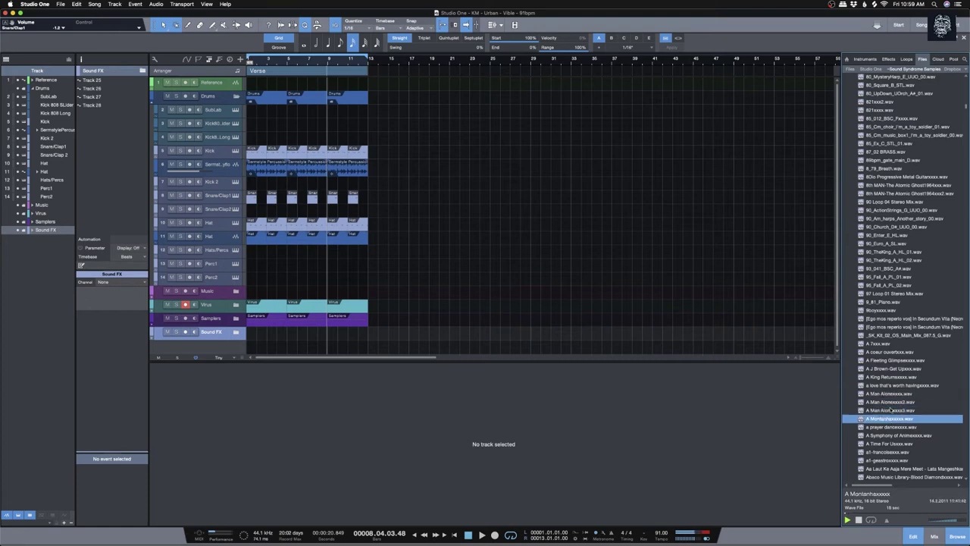
Step: Go back to A Man Alonexxxx.wav to hear it again and briefly start and stop song playback
key(Up)
key(Up)
key(Up)
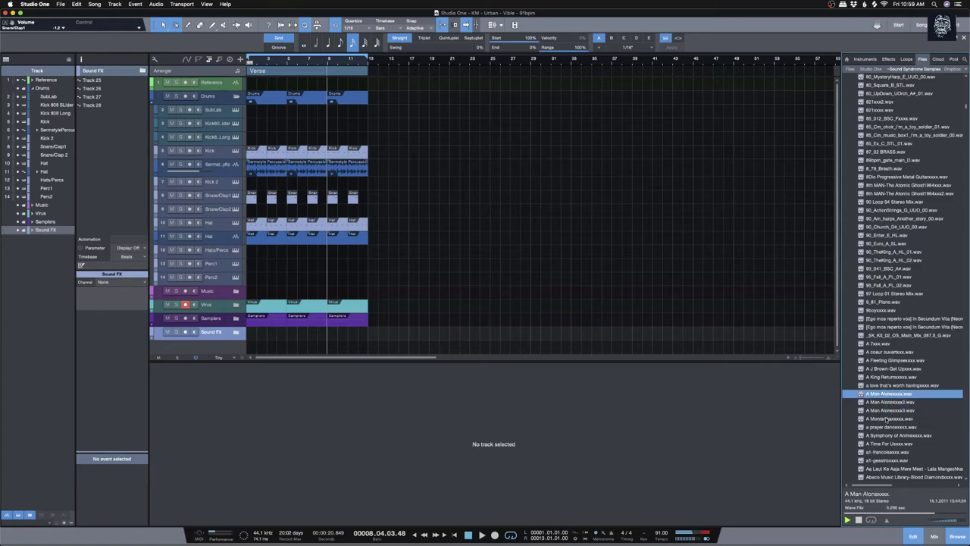
key(space)
key(space)
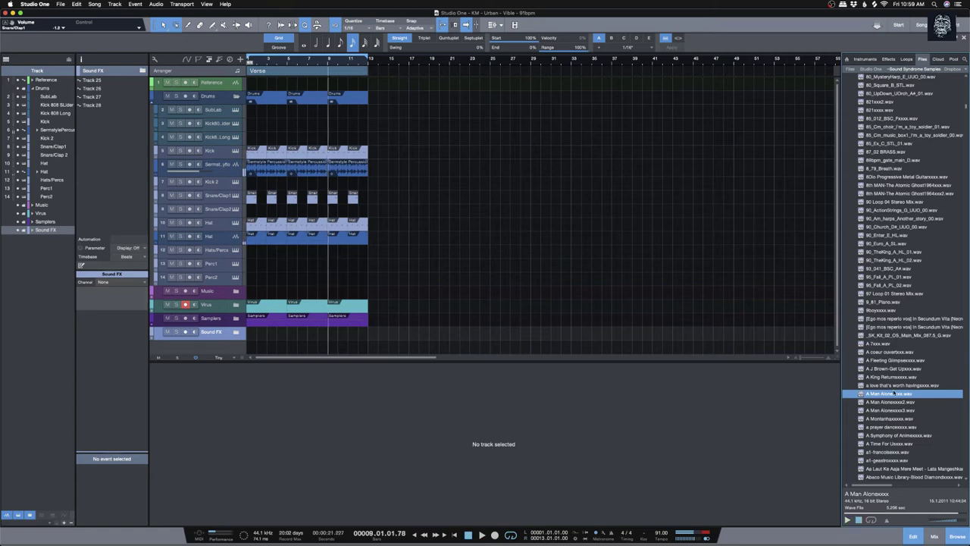
Step: Audition a prayer dancexxxx.wav, A Symphony of Animexxxx.wav, Abaco Music Library-Blood Diamondxxxx2.wav and Abbhama-Alam Rayaxxxx.wav
click(887, 428)
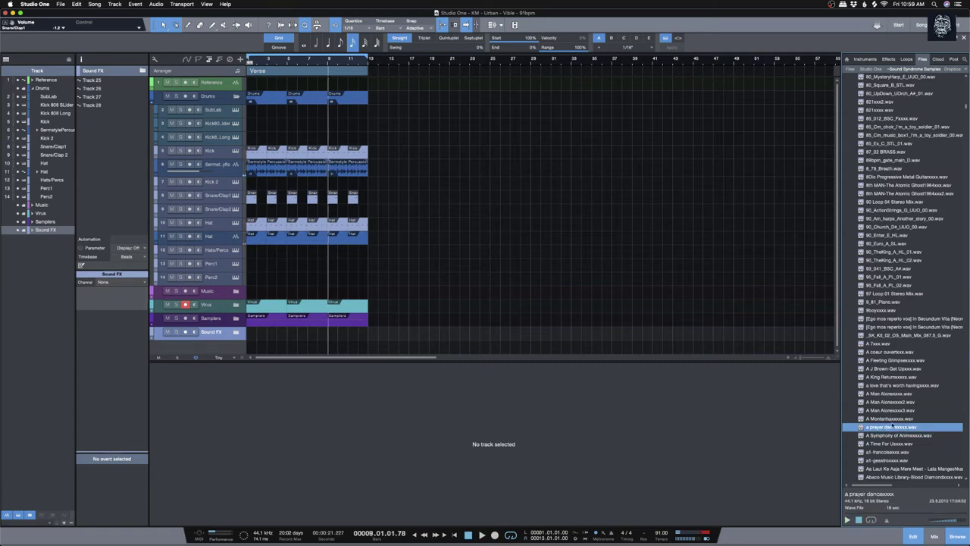
click(895, 436)
scroll(894, 438, down, 3)
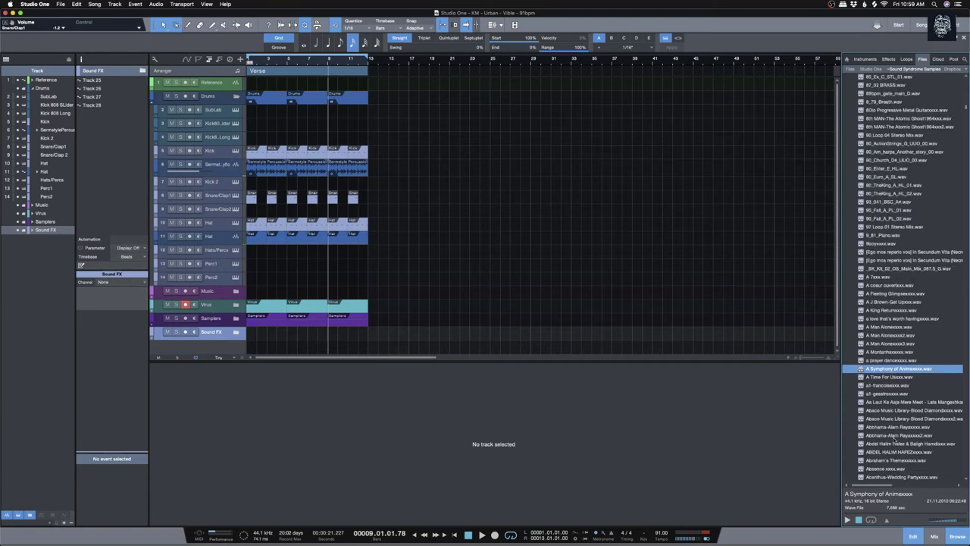
click(890, 419)
click(848, 518)
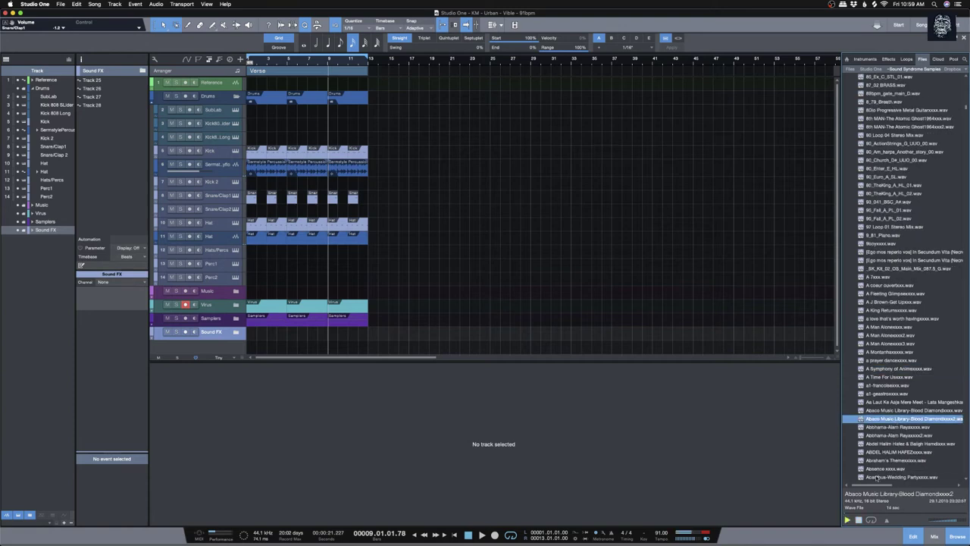
click(898, 427)
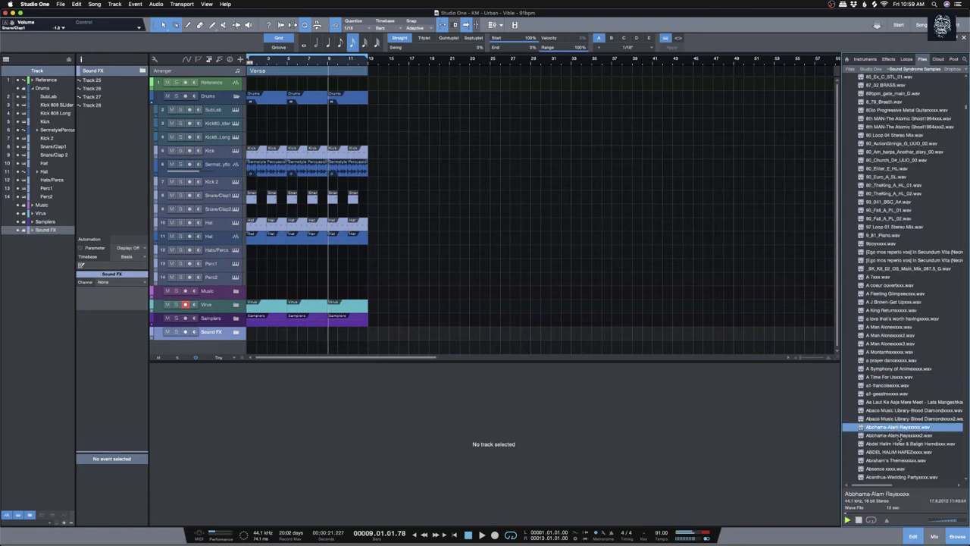
Step: Preview Abbhama-Alam Rayaxxxx2.wav and Aerosmith - Dream On.mp3 further along the chops list
scroll(902, 387, down, 3)
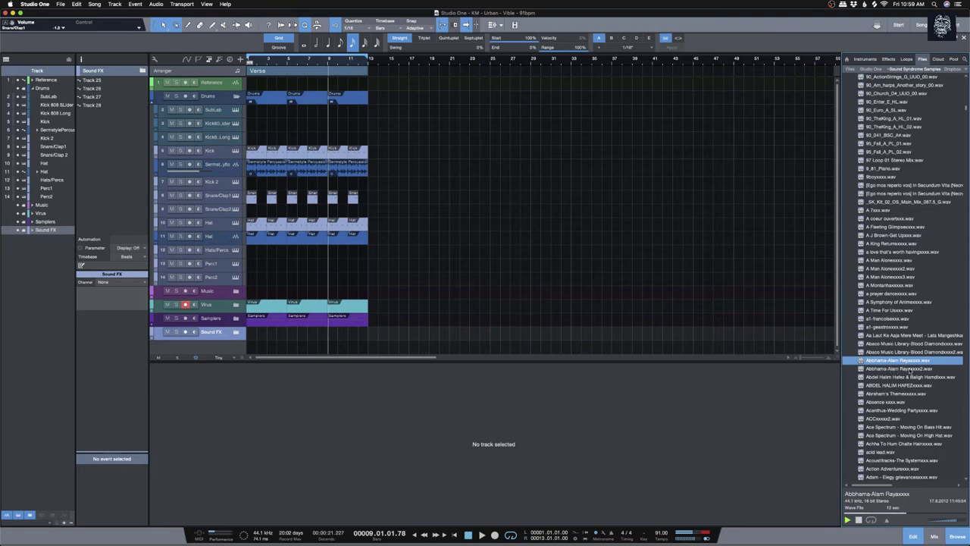
click(910, 369)
scroll(910, 369, down, 5)
click(912, 344)
click(894, 410)
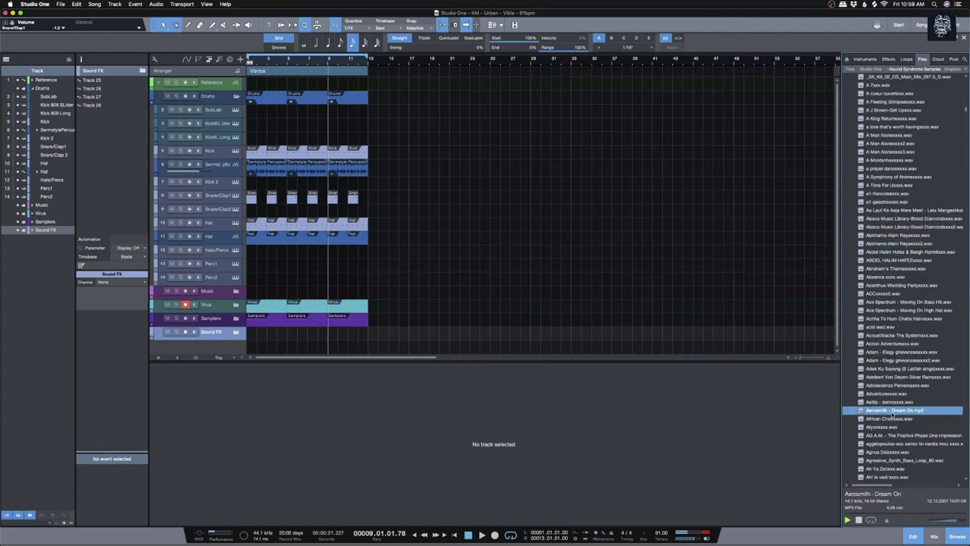
Step: Audition the samples following the Aerosmith track, including African Choirxxxx.wav, Air-Talismanxxxx.wav and Airshot2xxxx.wav
key(Down)
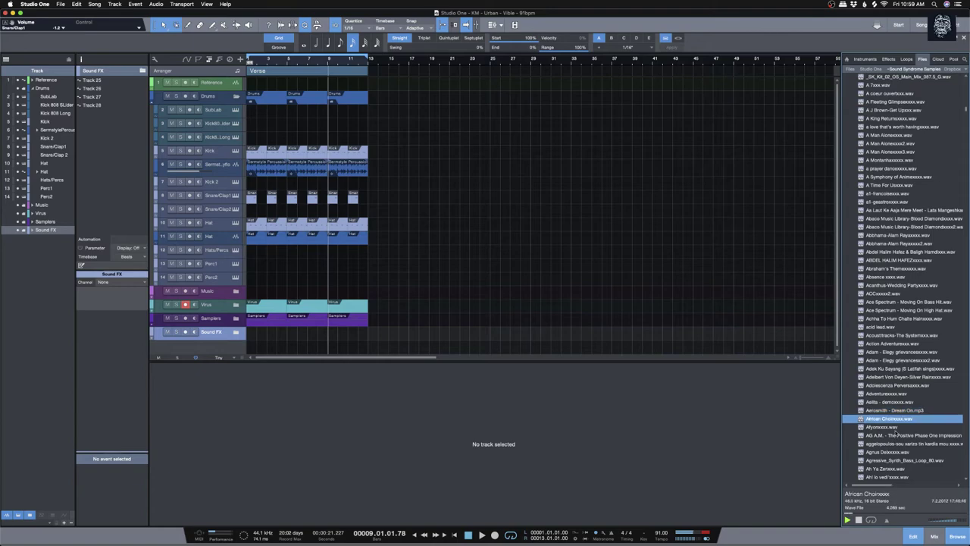
key(Down)
key(Down)
key(Down)
key(Down)
key(Down)
key(Down)
key(Down)
key(Down)
key(Down)
key(Down)
key(Down)
key(Down)
key(Down)
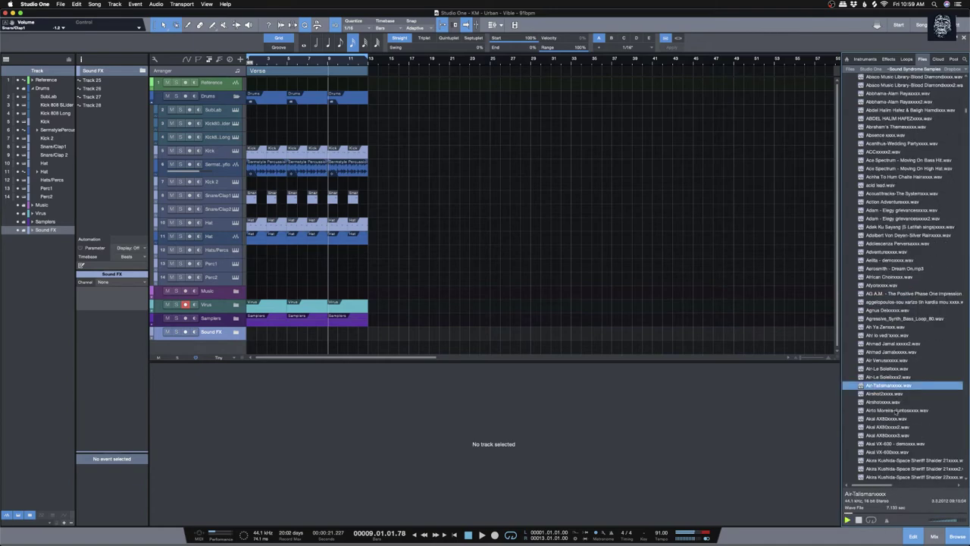
key(Down)
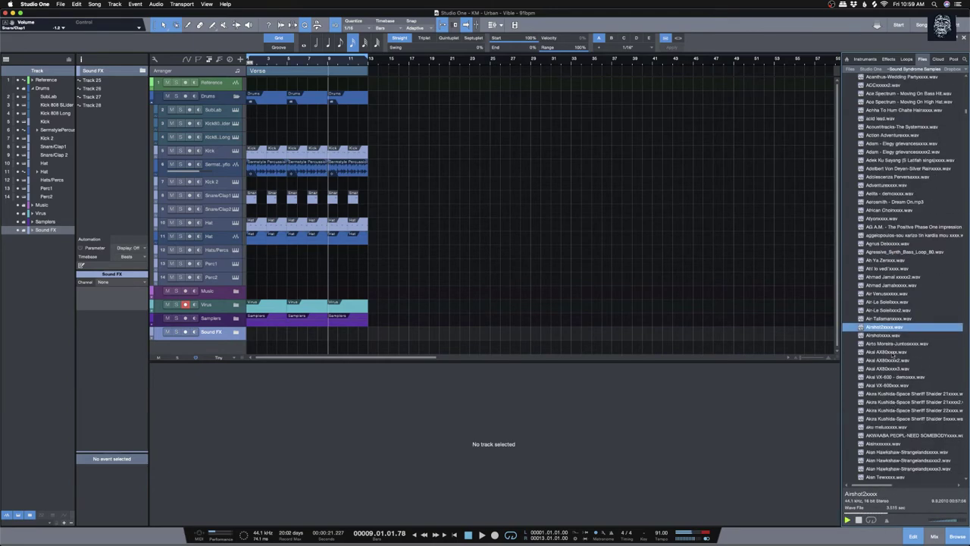
Step: Preview Akai AX80xxxx2.wav and the samples after it through Akira Kushida-Space Sheriff Shaider 22xxxx.wav
click(895, 361)
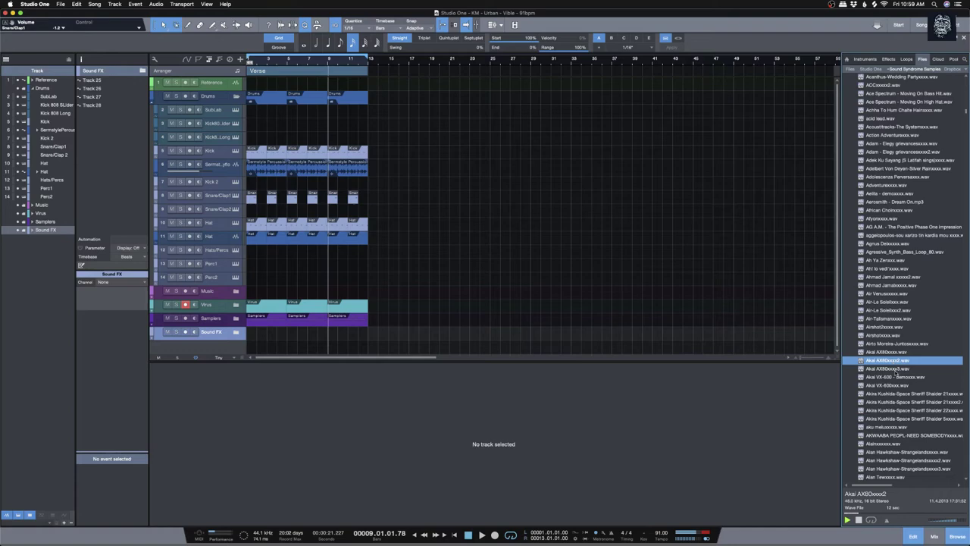
key(Down)
key(Down)
key(Down)
key(Down)
key(Down)
key(Down)
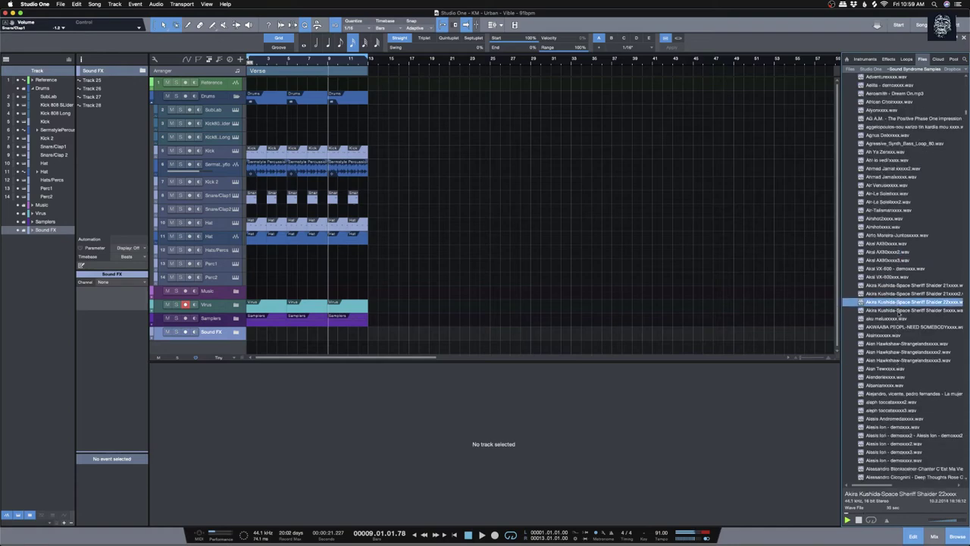
Step: Audition Akira Kushida-Space Sheriff Shaider 5xxxx.wav, AKWAABA PEOPL-NEED SOMEBODYxxxx.wav and Alainxxxxxx.wav
click(899, 310)
click(898, 328)
scroll(899, 336, down, 2)
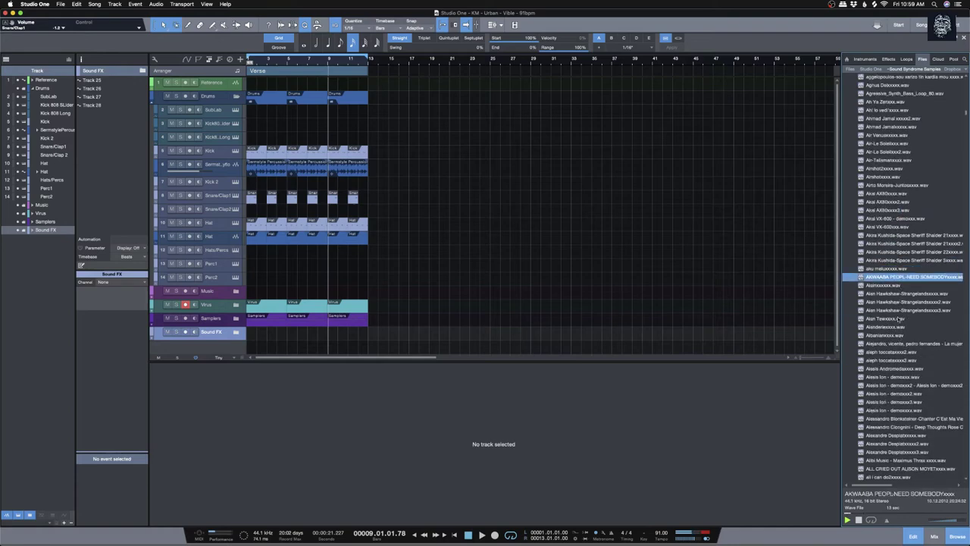
click(895, 285)
scroll(893, 320, down, 2)
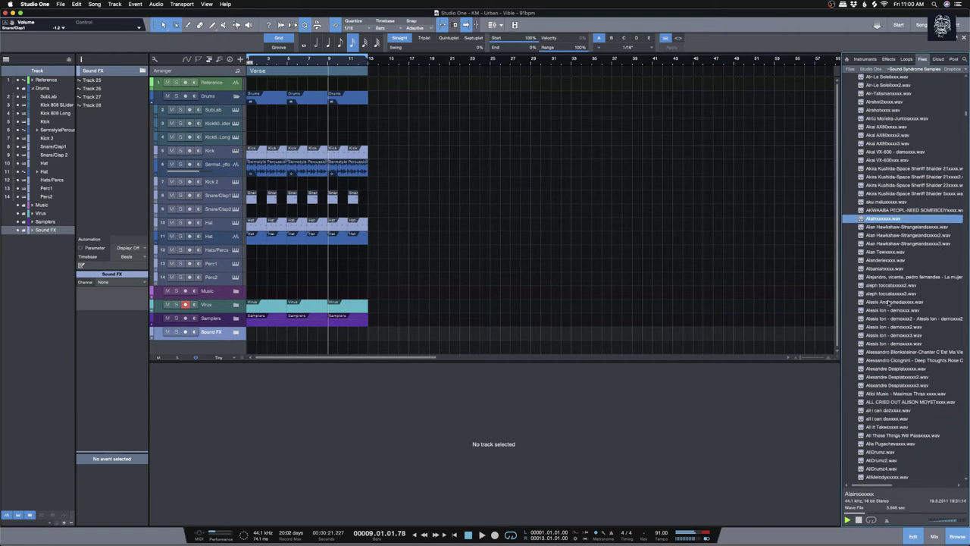
scroll(890, 319, down, 2)
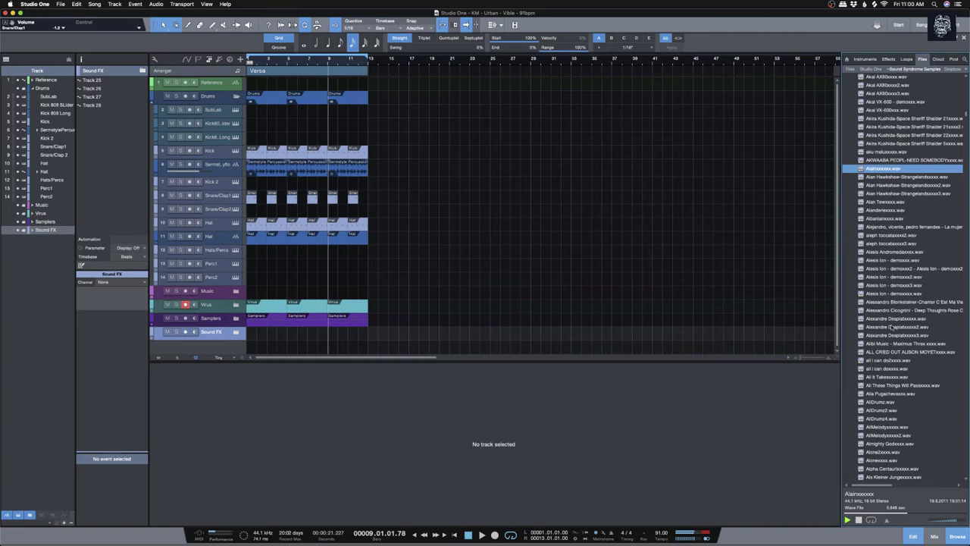
Step: Preview Alexandre Desplatxxxx3.wav and Alla Pugachevaxxxx.wav in the chops folder
click(894, 336)
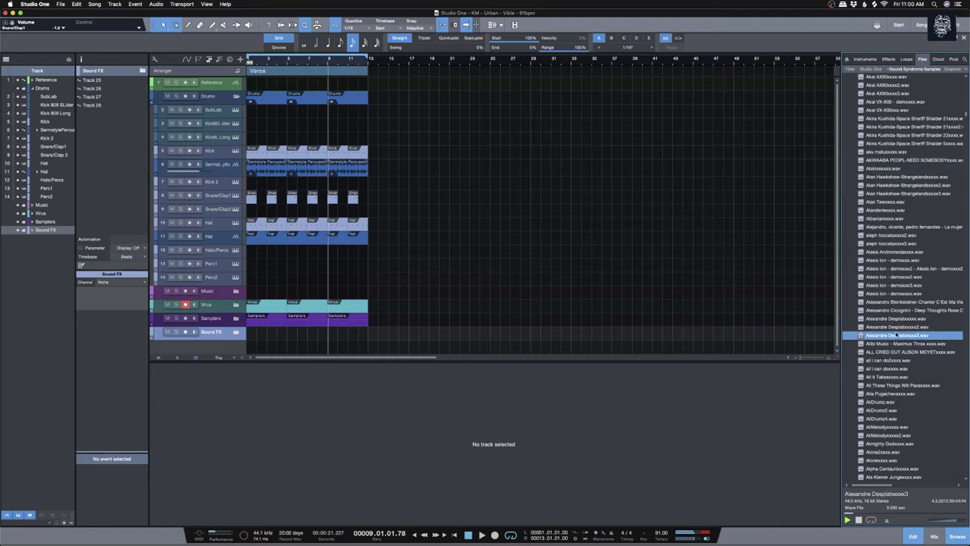
scroll(897, 332, down, 2)
click(891, 335)
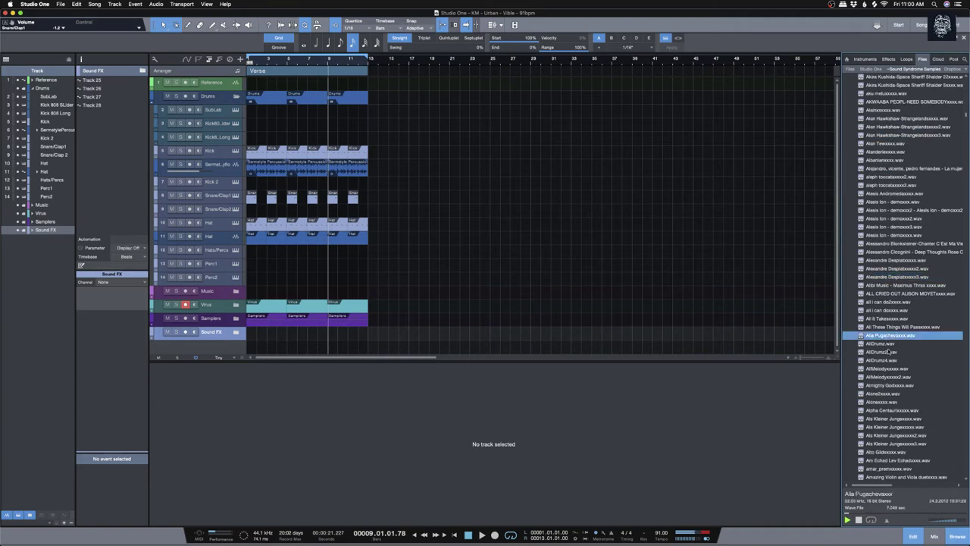
Step: Preview the Als Kleiner Jungexxxx samples and select Alto Glidexxxx.wav for audition
scroll(893, 335, down, 3)
click(892, 319)
click(895, 327)
click(897, 335)
click(885, 351)
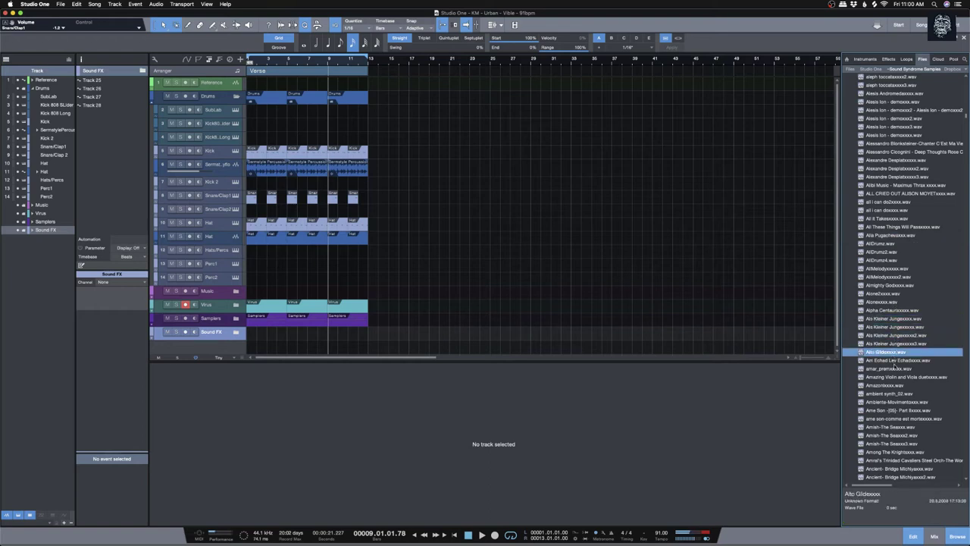
Step: Preview Am Echad Lev Echadxxxx.wav and And Went.wav in the chops folder
click(896, 362)
scroll(899, 388, down, 4)
click(898, 379)
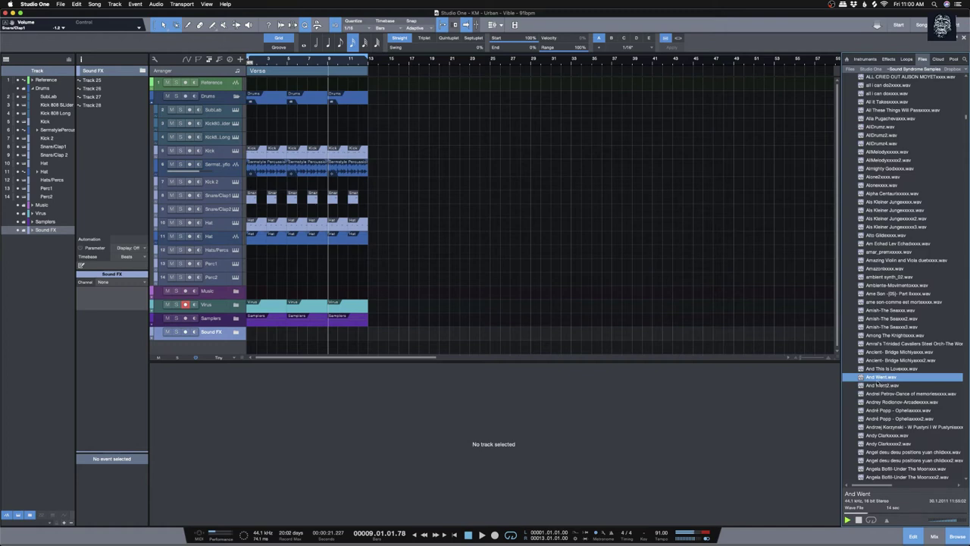
Step: Play the beat from the start and extend the loop range to end at bar 25
click(556, 295)
key(space)
key(space)
key(space)
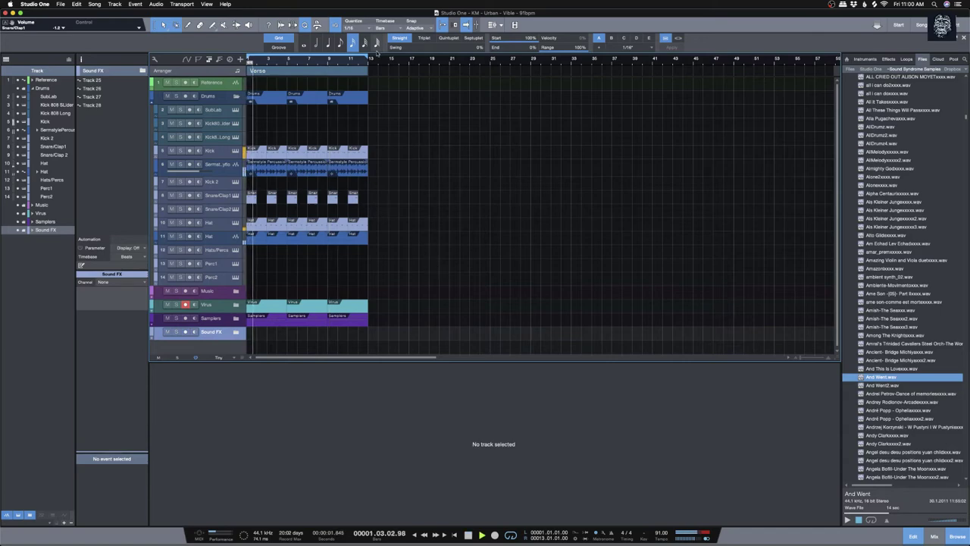
drag(369, 56, 491, 58)
key(f)
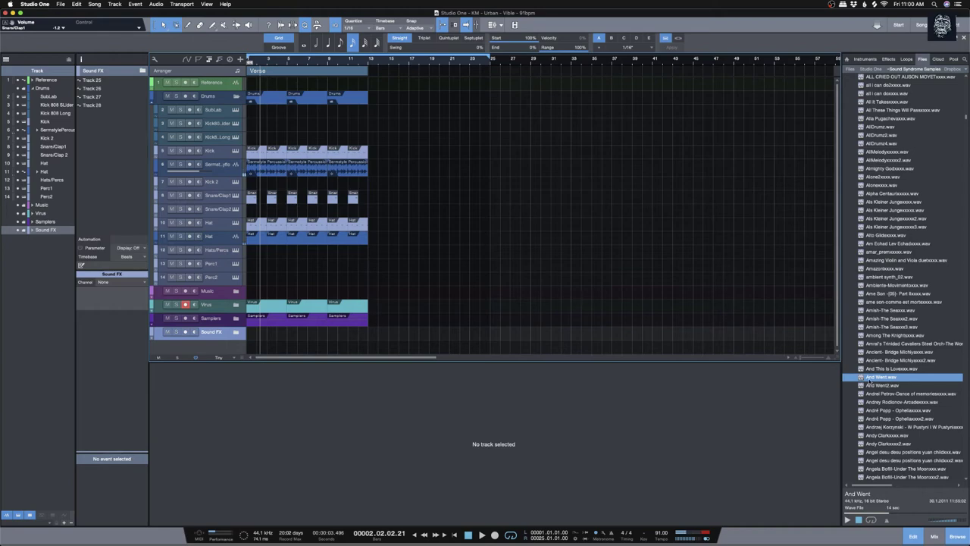
Step: Load And Went.wav into a new SampleOne XT instrument track, play test notes and move its window clear of the Verse parts
right_click(868, 381)
click(829, 393)
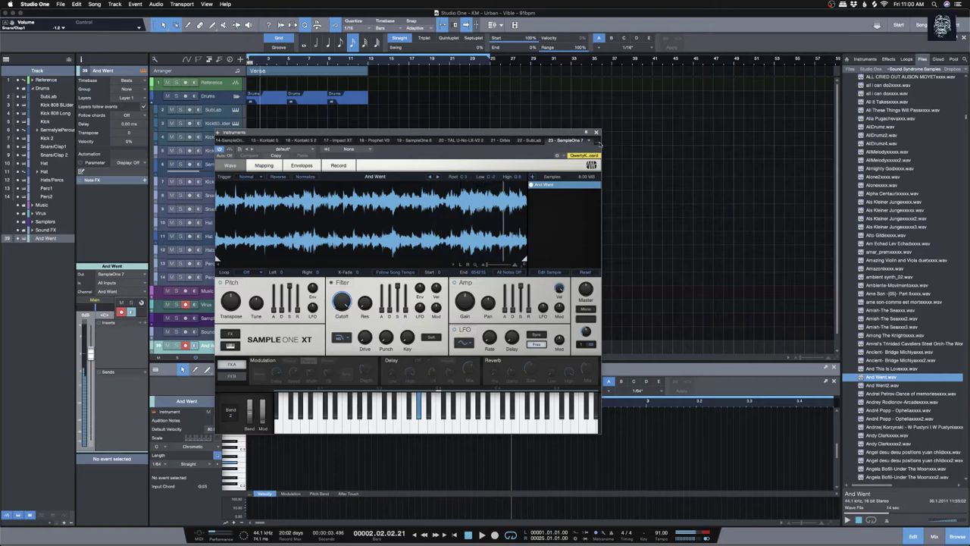
key(t)
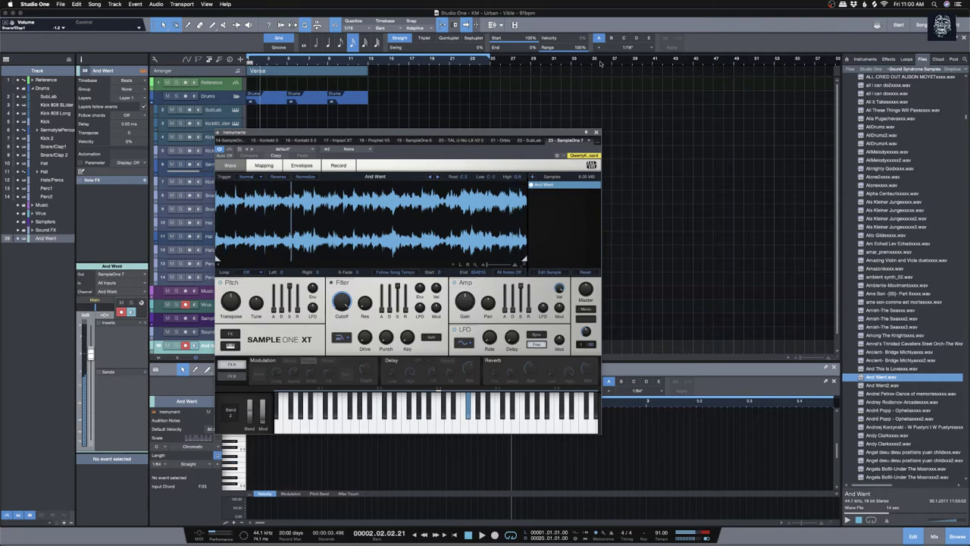
drag(576, 133, 794, 70)
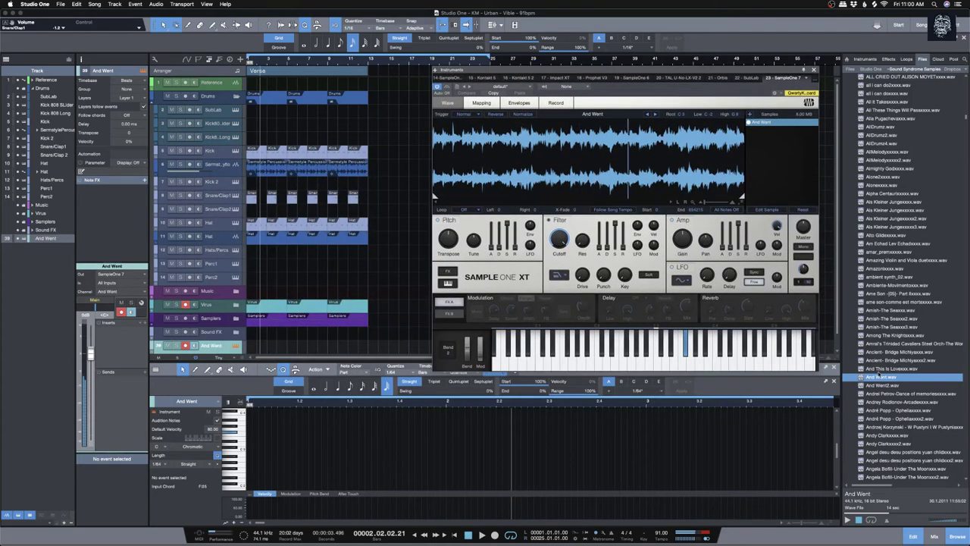
Step: Audition And Went2.wav and Andrei Petrov-Dance of memoriesxxxx.wav, stop the preview and play the beat
click(876, 385)
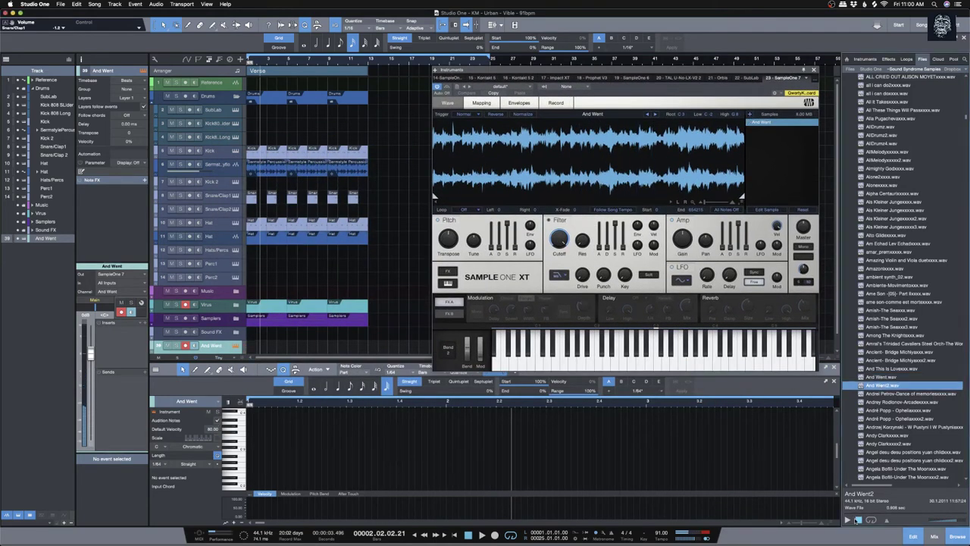
click(848, 520)
click(873, 394)
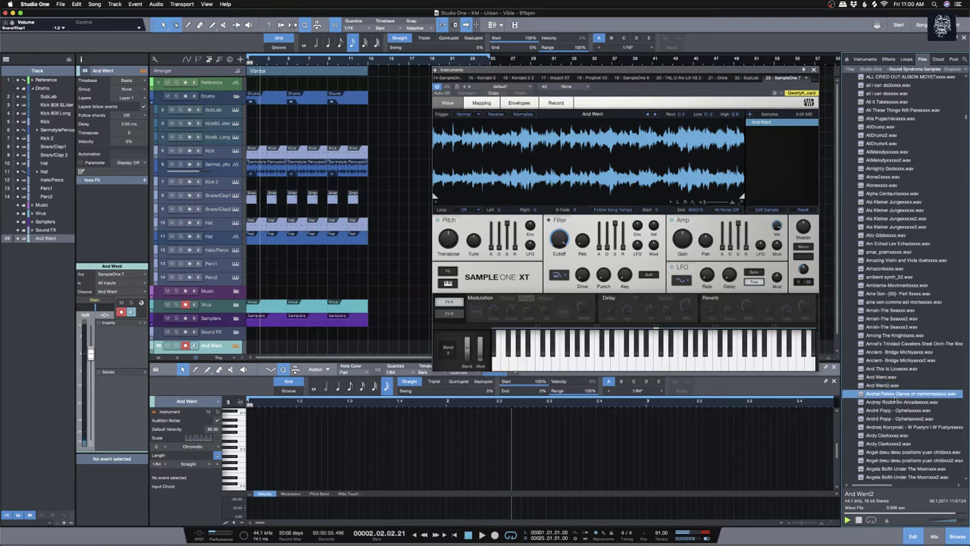
click(859, 520)
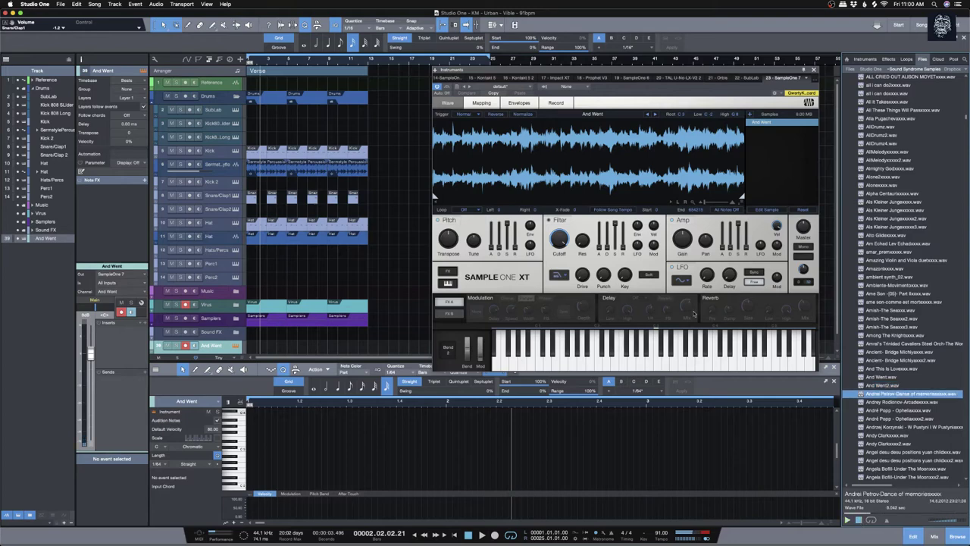
click(374, 248)
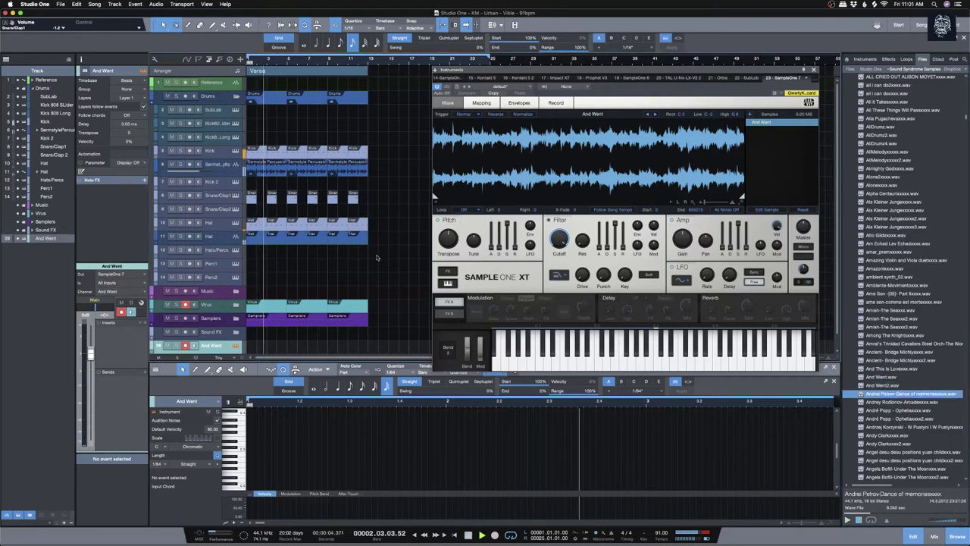
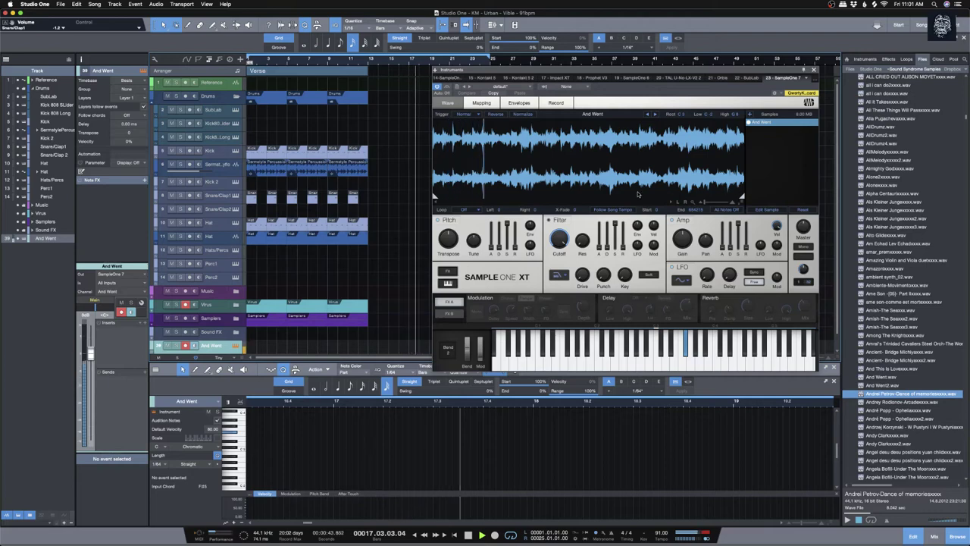
Step: Move the SampleOne XT window further from the Verse parts and preview the Andrzej Korzynski - W Pustyni I W Pustyni sample
mouse_move(653, 225)
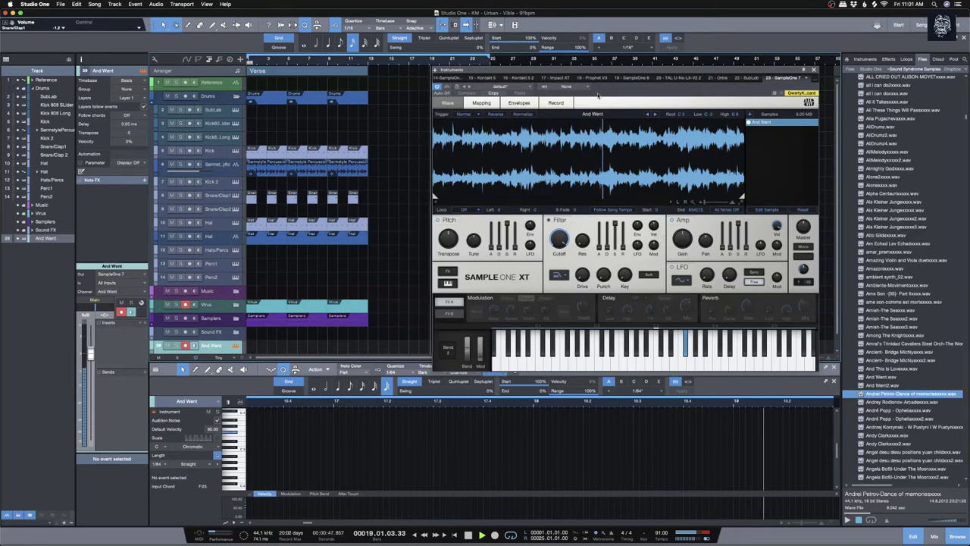
drag(596, 71, 631, 69)
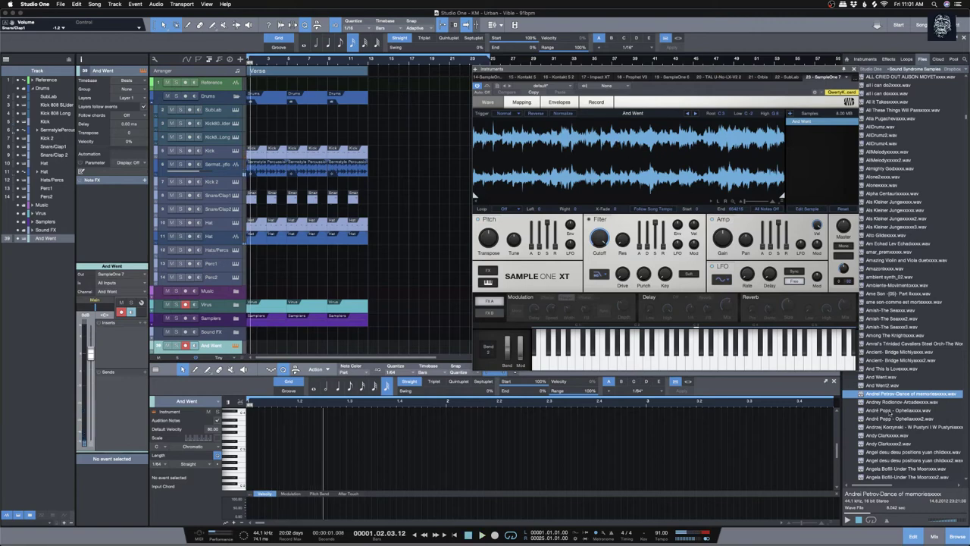
click(892, 427)
click(847, 520)
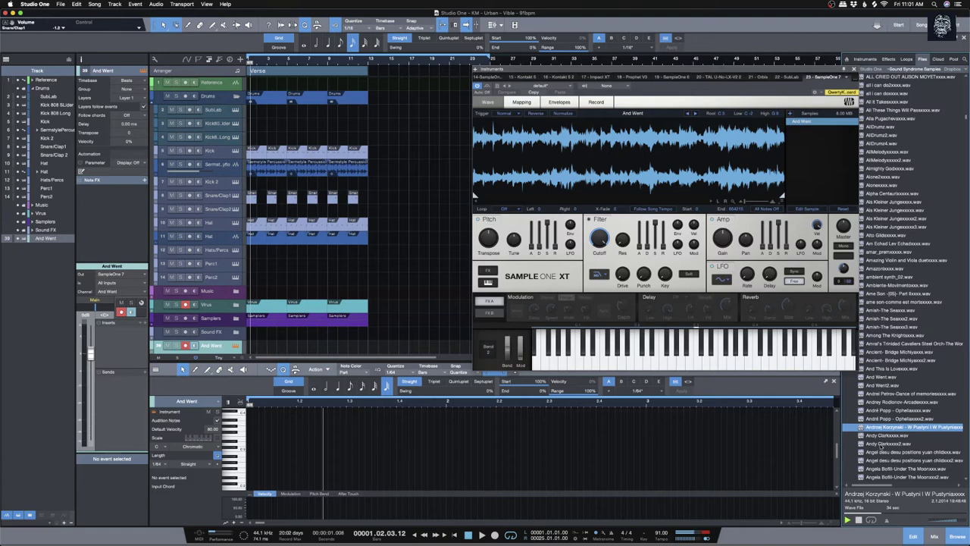
scroll(883, 451, down, 5)
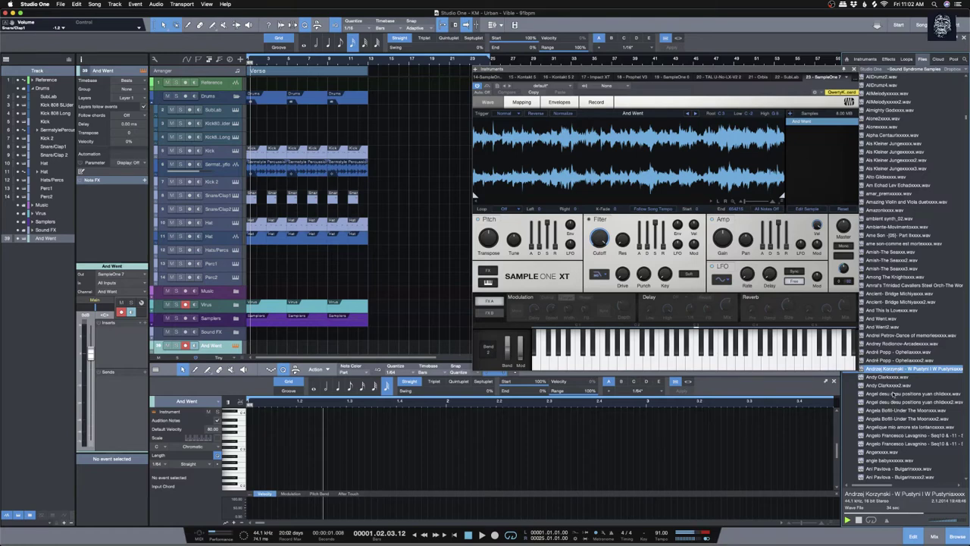
Step: Try the Andrzej Korzynski sample in SampleOne XT, replace it with And Went.wav and play test notes
drag(900, 373, 631, 177)
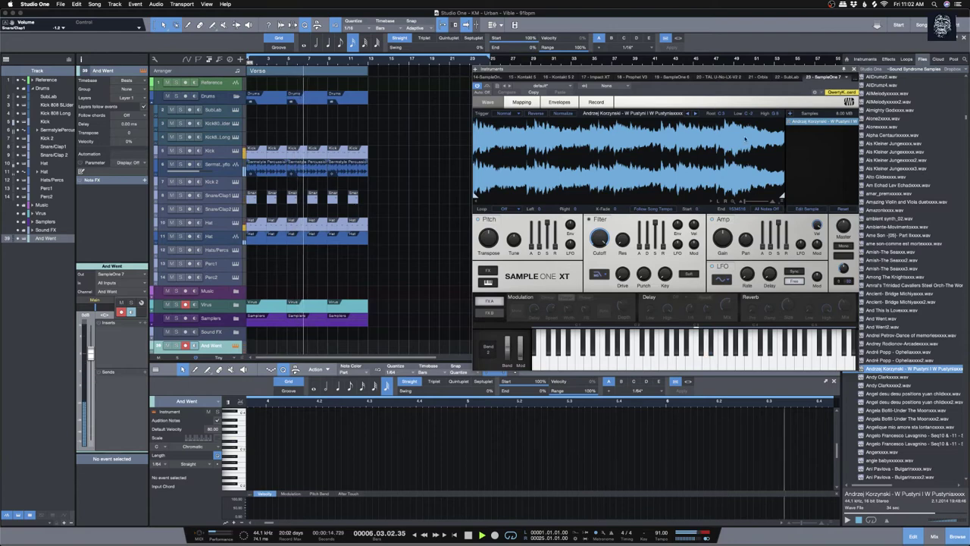
drag(885, 320, 668, 175)
click(711, 342)
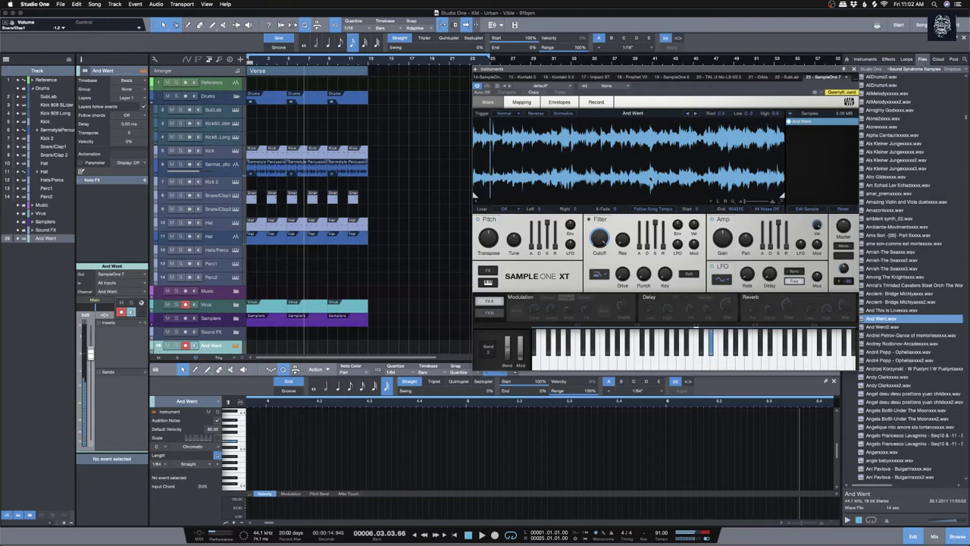
key(f)
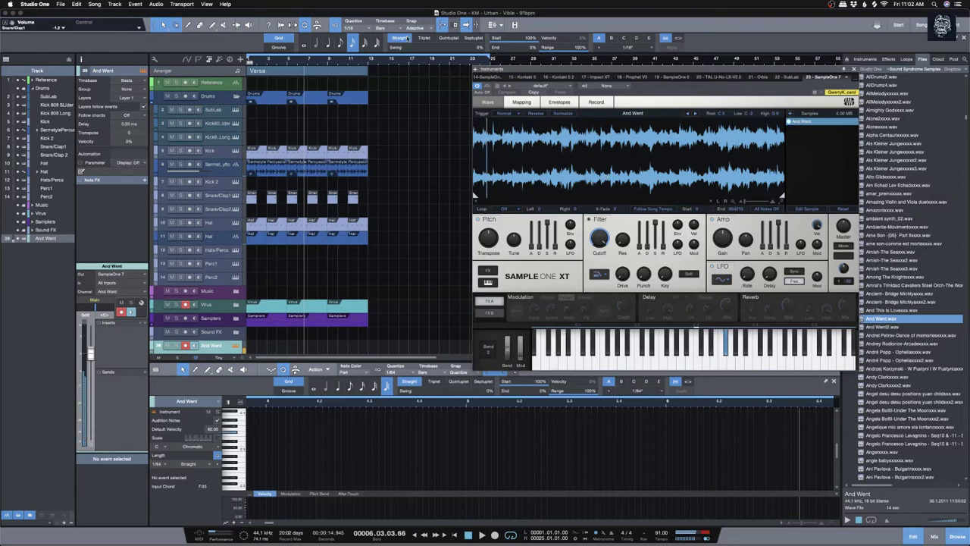
Step: Play the beat from about the end of bar 8 and close the SampleOne XT window
click(330, 62)
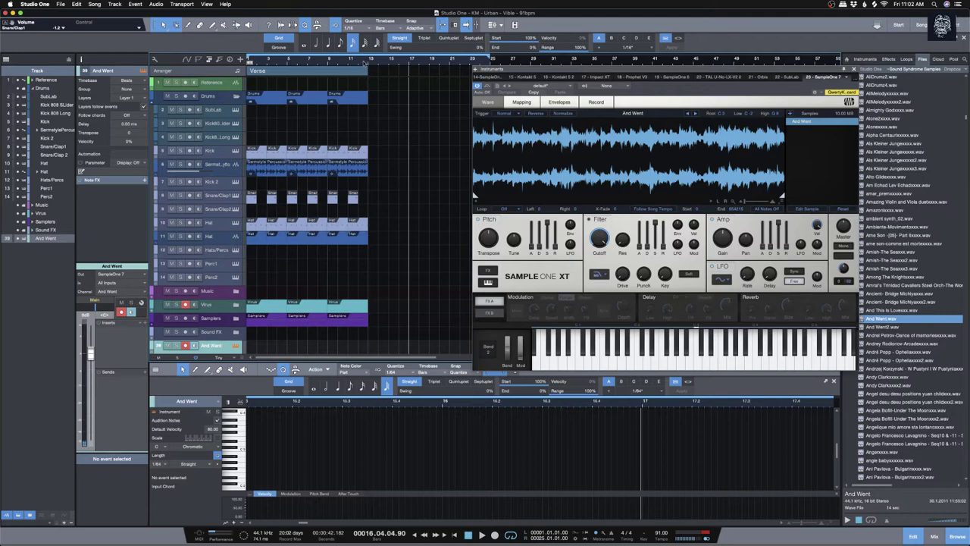
click(350, 61)
click(338, 61)
click(326, 61)
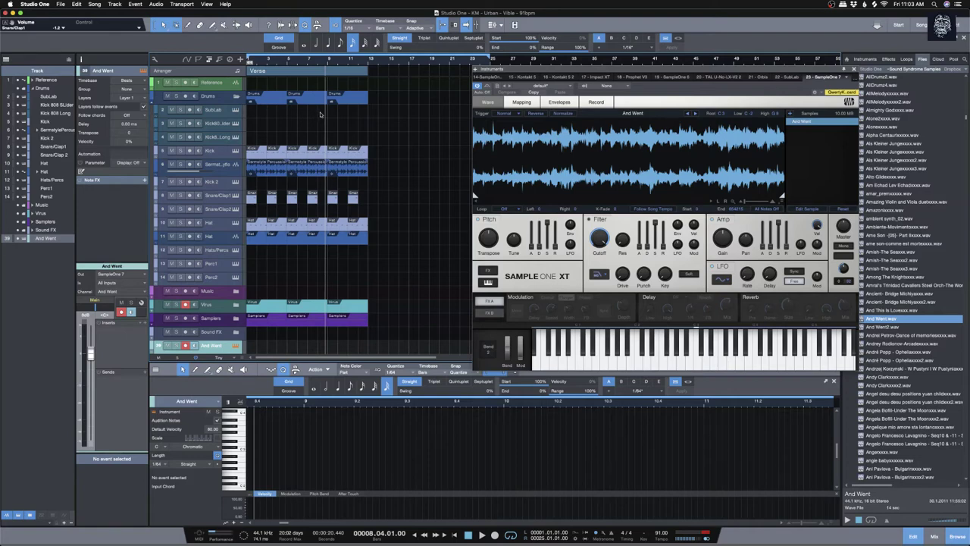
key(space)
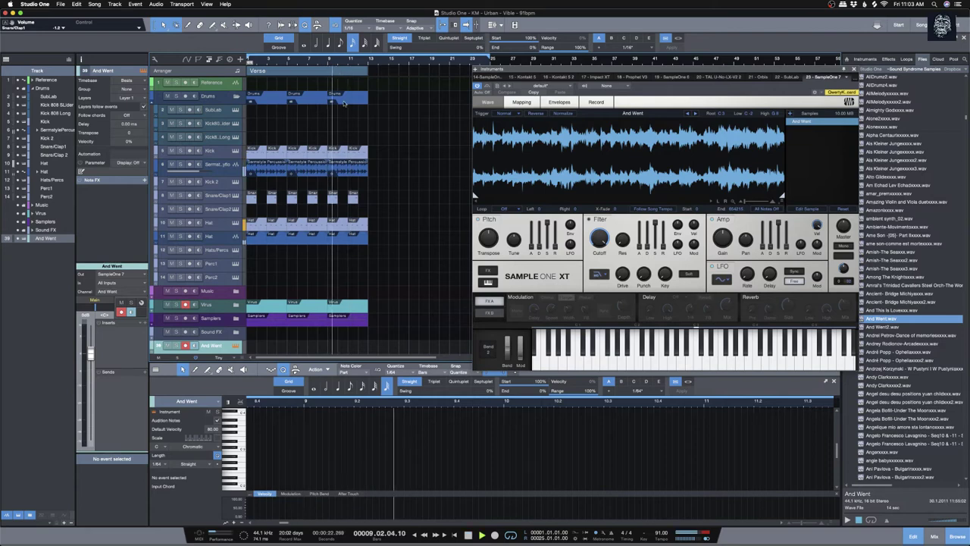
drag(595, 70, 572, 74)
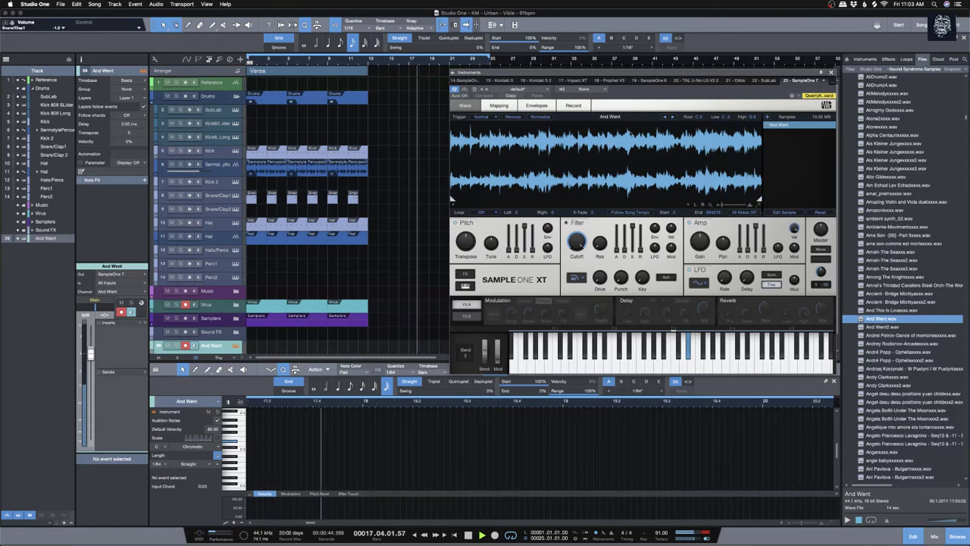
click(831, 72)
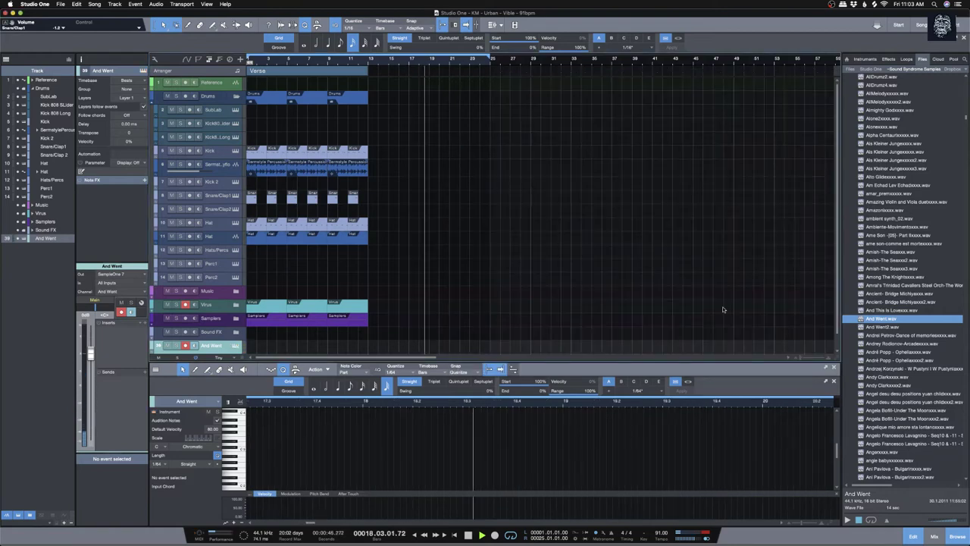
Step: Audition And Went2.wav, Andrei Petrov-Dance of memoriesxxxx.wav and Angela Bofill-Under The Moonxxx.wav in the chops folder
scroll(722, 307, down, 1)
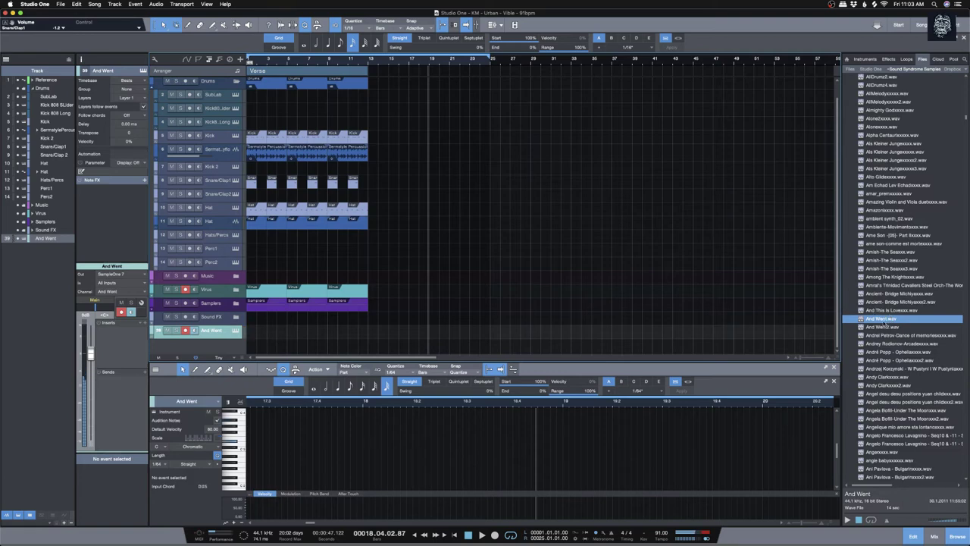
right_click(885, 323)
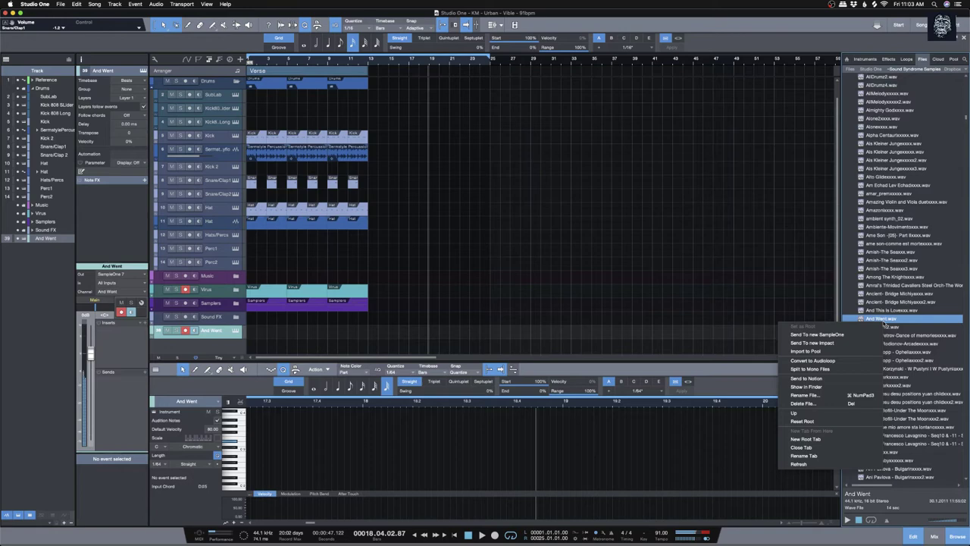
click(888, 325)
click(892, 331)
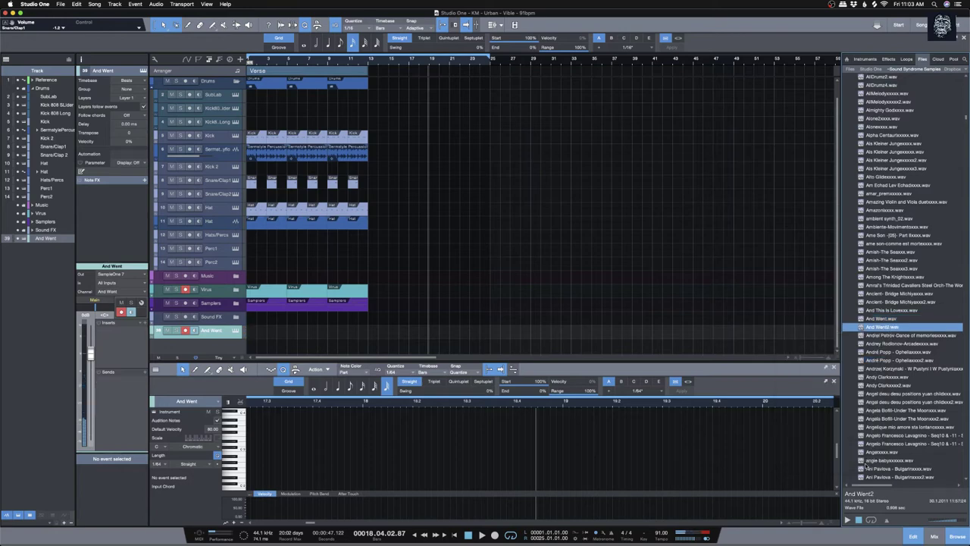
click(847, 520)
click(876, 336)
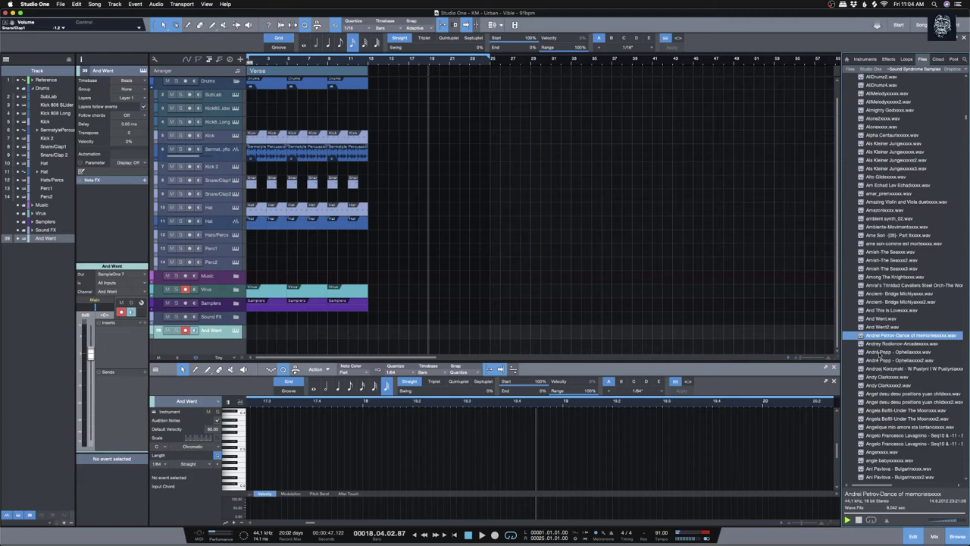
click(885, 410)
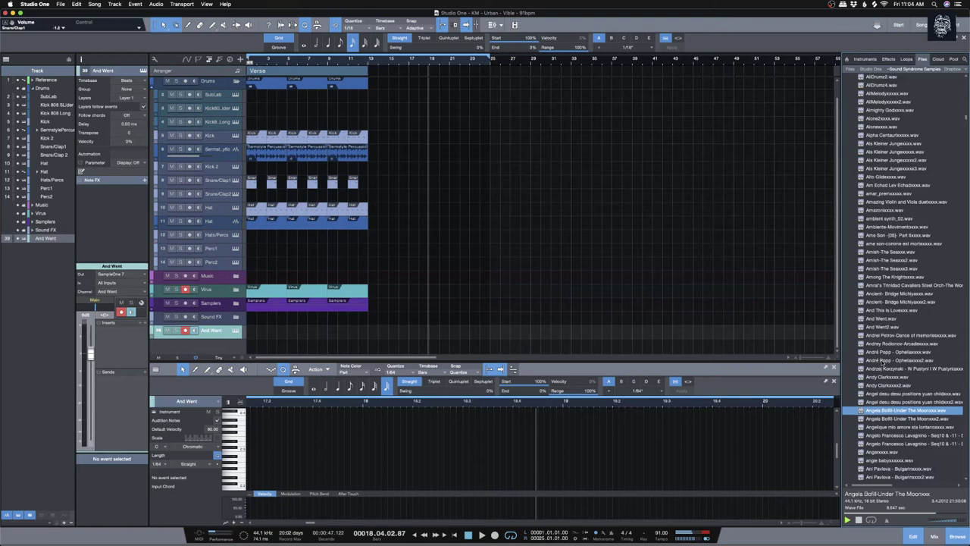
click(894, 335)
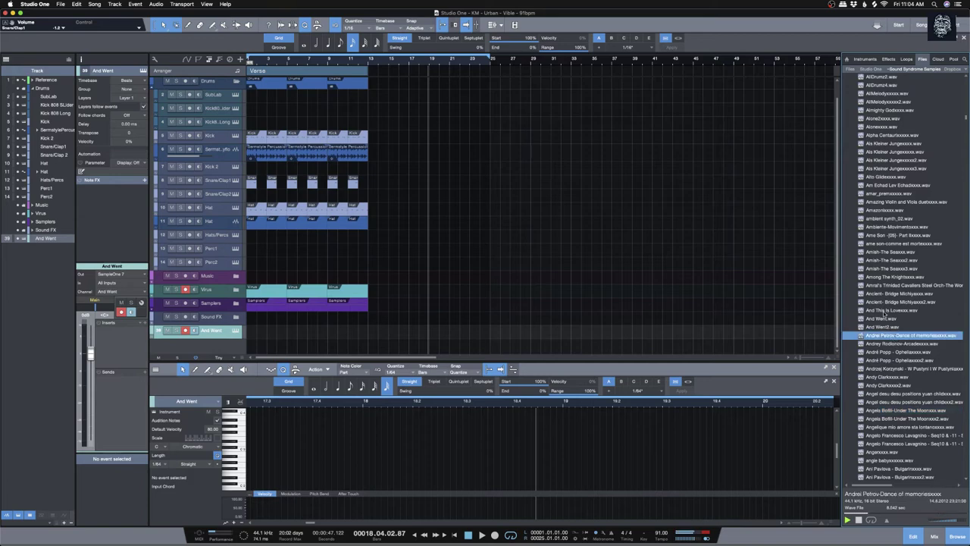
click(886, 319)
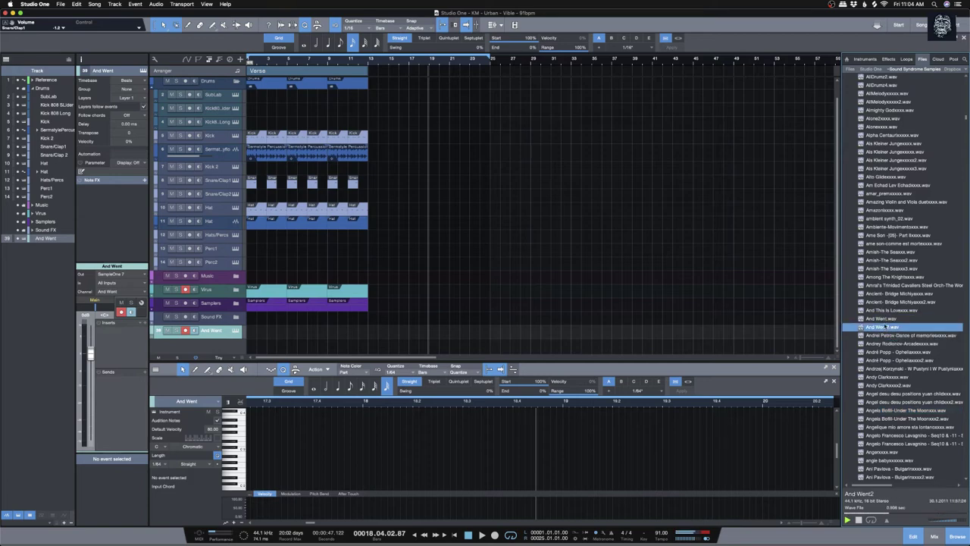
Step: Audition Ancient- Bridge Michiyaxxx.wav and Ancient- Bridge Michiyaxxx2.wav
click(901, 294)
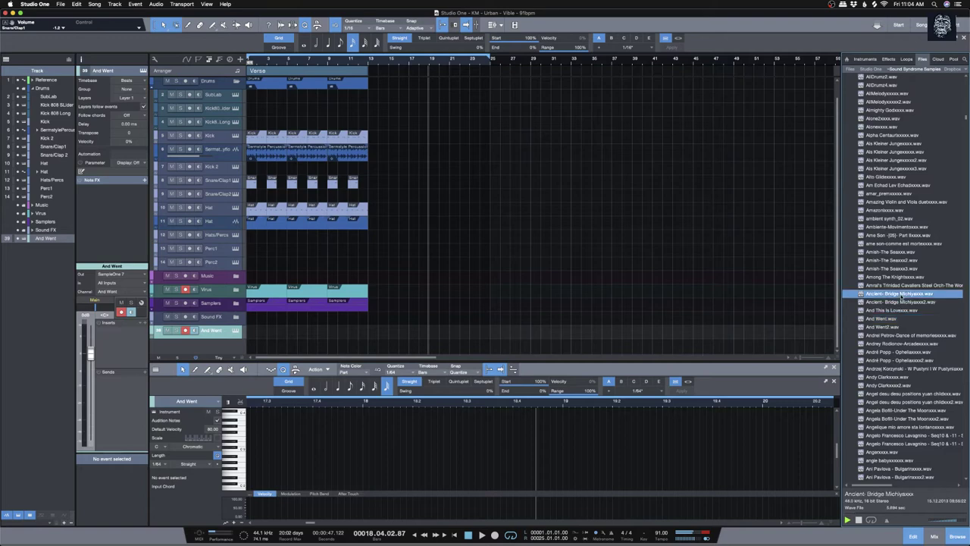
scroll(897, 321, down, 2)
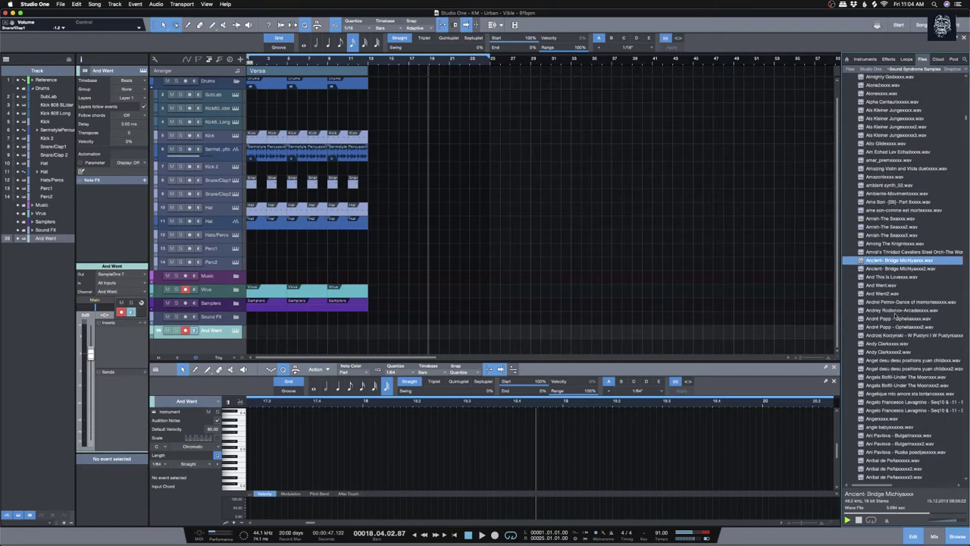
click(900, 269)
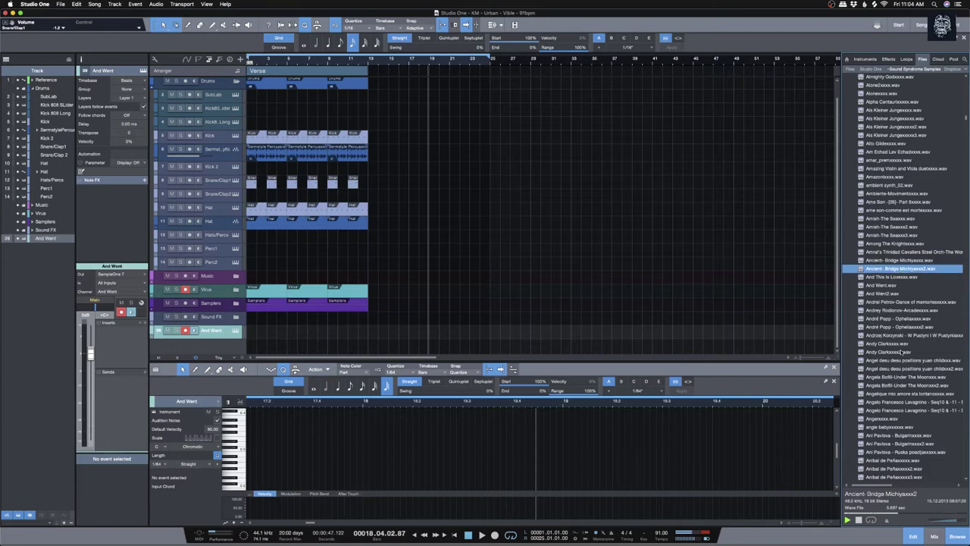
scroll(894, 419, down, 2)
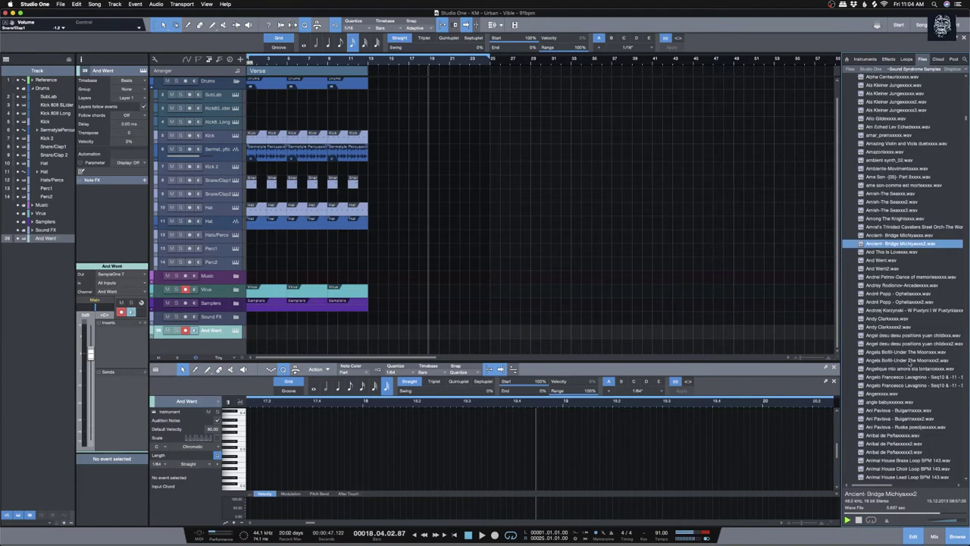
click(893, 243)
click(894, 237)
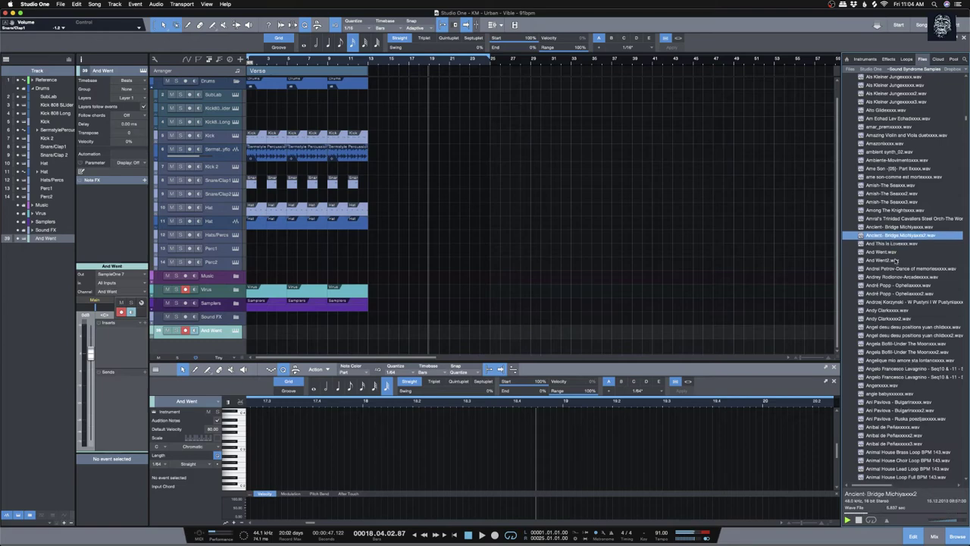
Step: Shift all the beat's parts to start at bar 5 and place Ancient- Bridge Michiyaxxx2.wav on a new audio track at bar 1
drag(395, 309, 207, 121)
drag(258, 100, 299, 100)
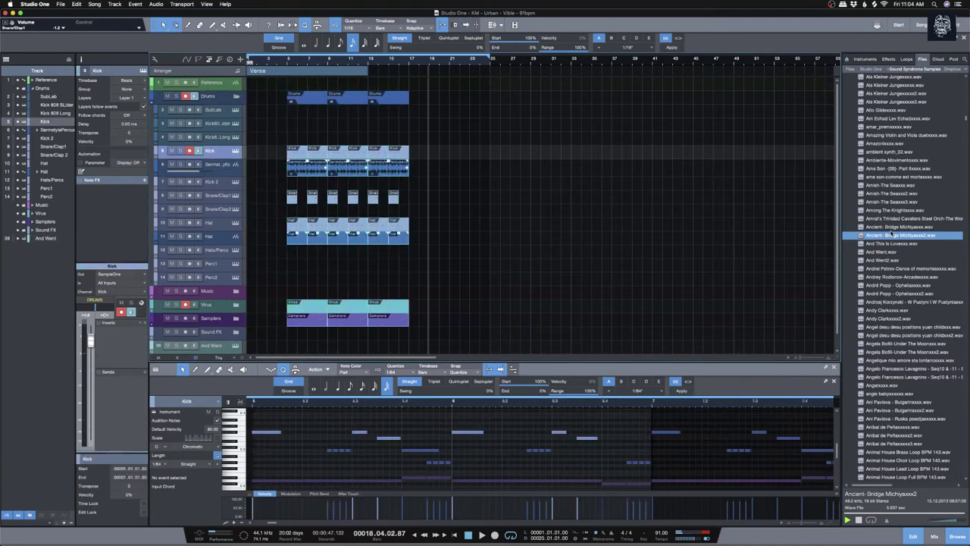
drag(300, 315, 263, 337)
Step: Time-stretch the Ancient- Bridge Michiyaxxx2 event to end at bar 3 and play it
scroll(267, 336, down, 1)
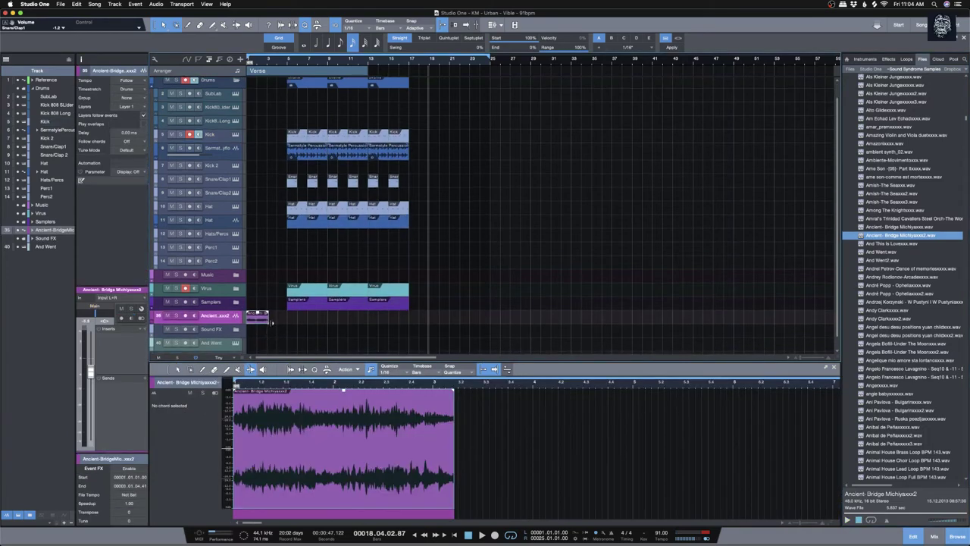
drag(268, 318, 266, 319)
key(space)
Step: Move all the beat's parts to start at bar 3, extend the first percussion loop back to bar 2, and play the intro
click(430, 306)
drag(439, 323, 283, 84)
key(space)
drag(298, 161, 261, 159)
key(space)
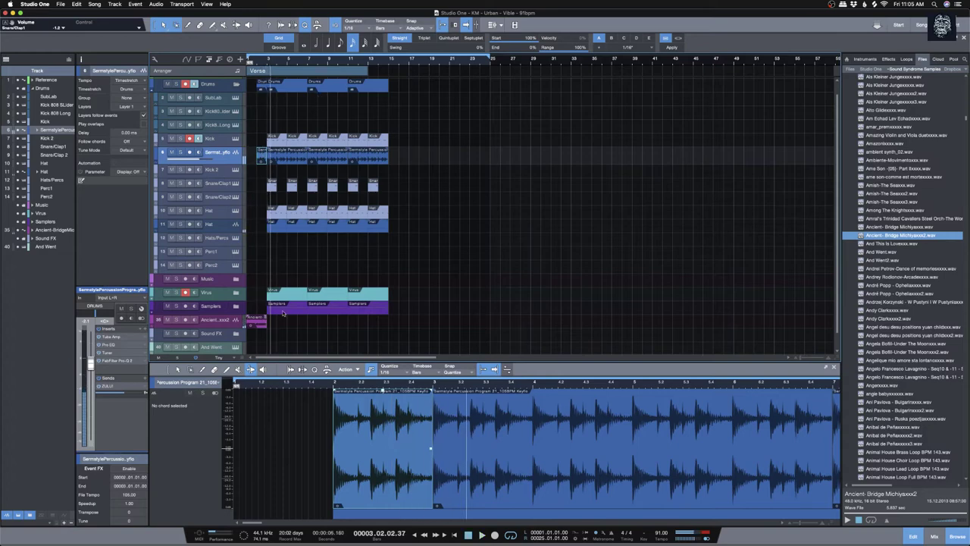
Step: Enlarge the Ancient- Bridge Michiyaxxx2 track to show its waveform and play the intro from the start
drag(802, 360, 793, 362)
drag(275, 358, 258, 358)
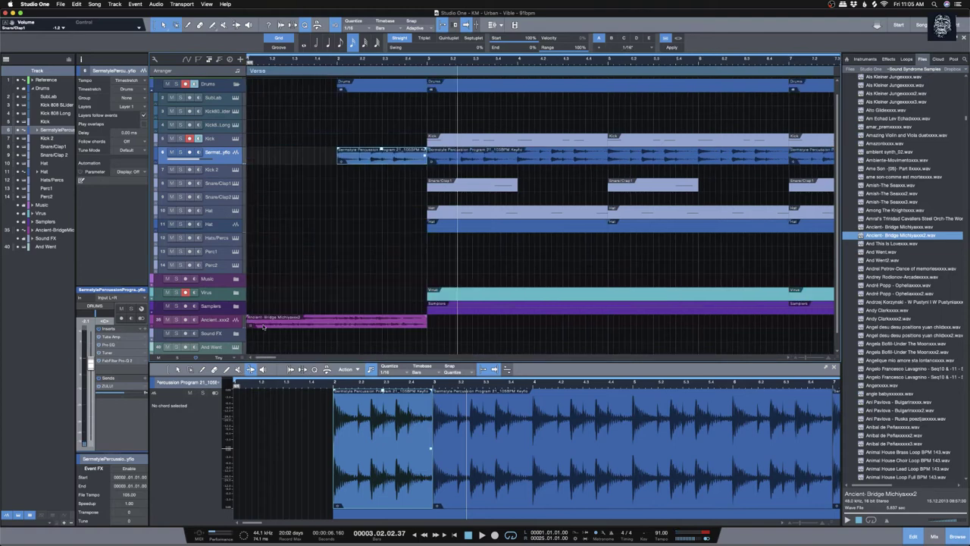
drag(231, 327, 231, 367)
scroll(281, 288, down, 3)
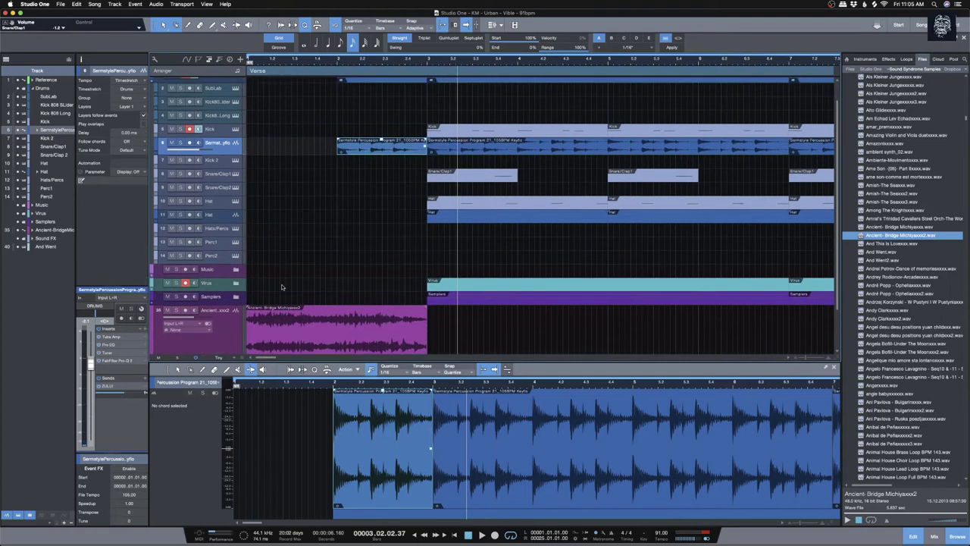
key(space)
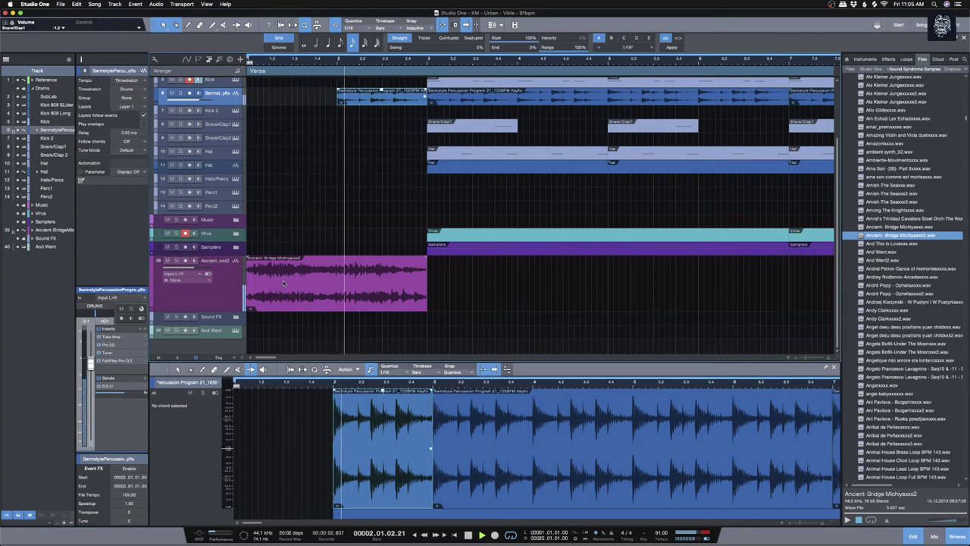
key(space)
key(comma)
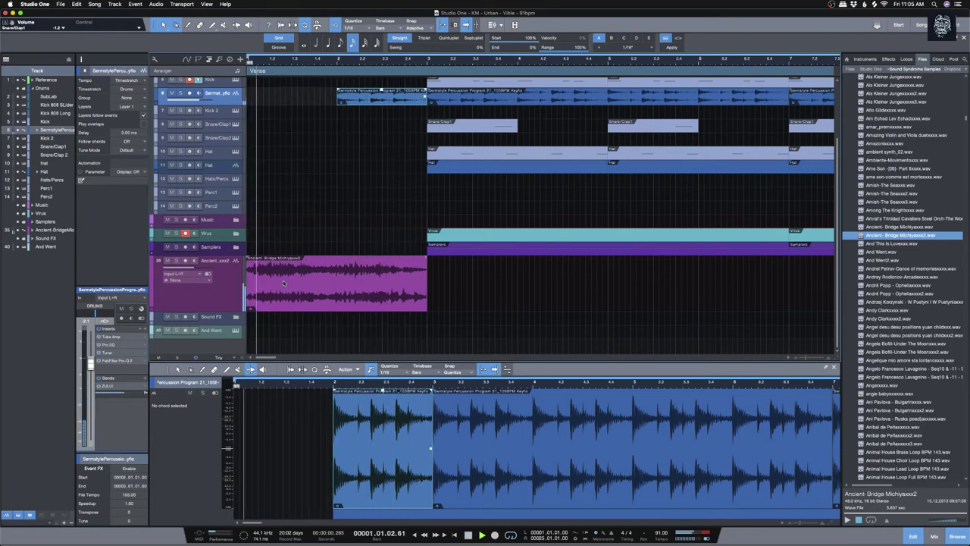
Step: Open the Ancient- Bridge Michiyaxxx2 event in Melodyne, enlarge the editor to examine its notes, and close the editor
right_click(322, 289)
click(410, 269)
click(489, 285)
click(407, 285)
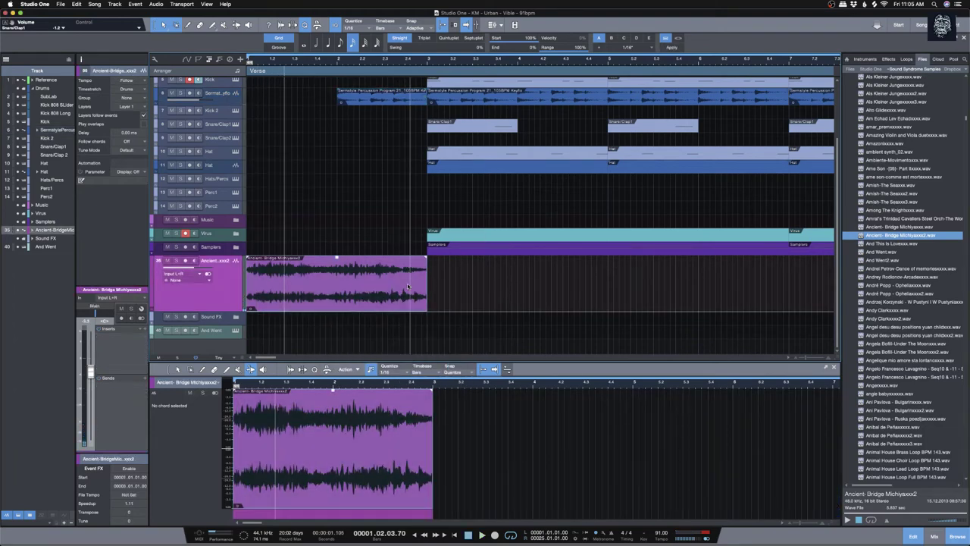
key(super+m)
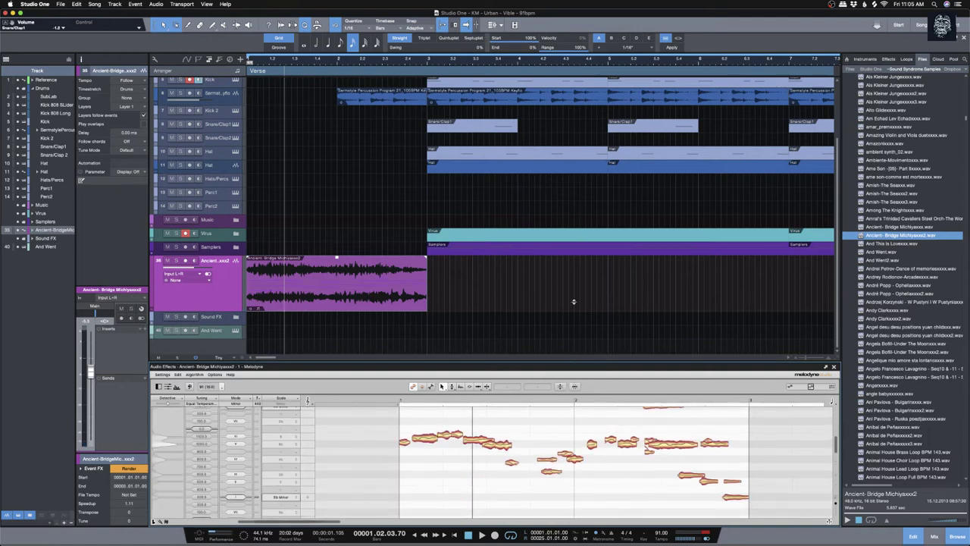
drag(572, 318, 572, 294)
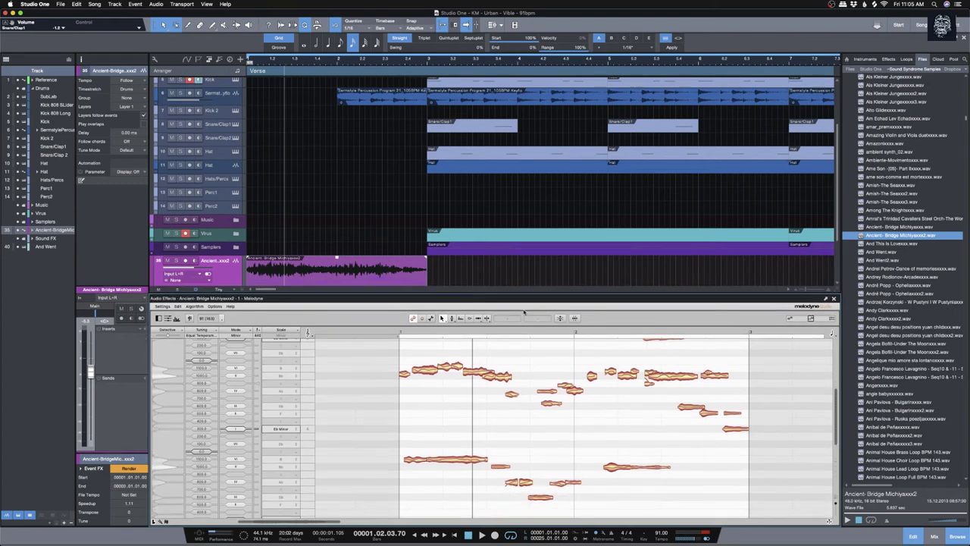
key(F2)
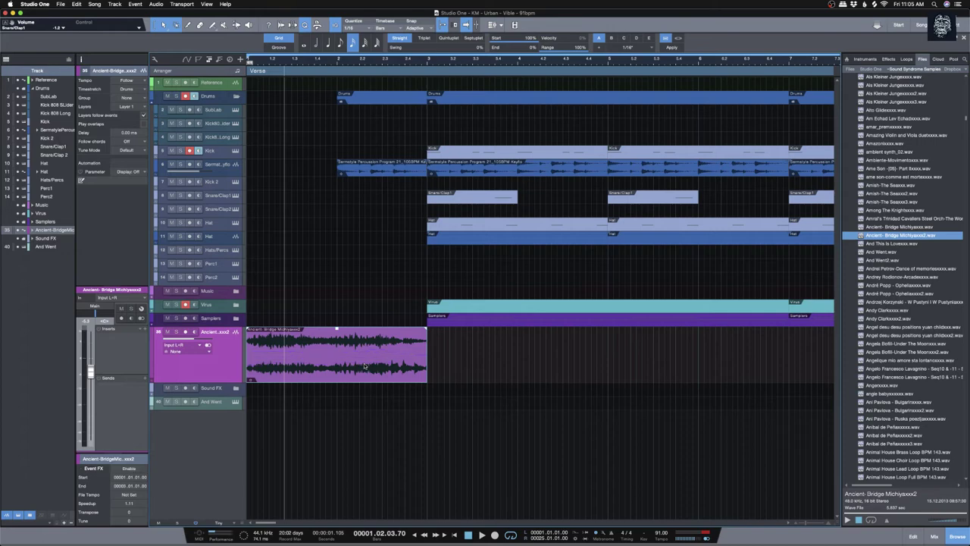
Step: Detect the chords of the Ancient- Bridge Michiyaxxx2 event in the intro and play the event
right_click(272, 372)
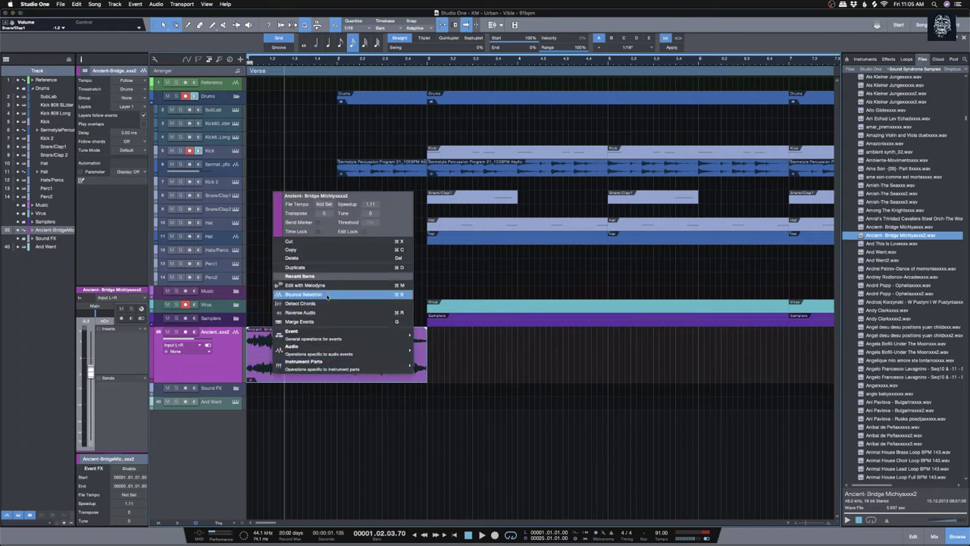
click(325, 306)
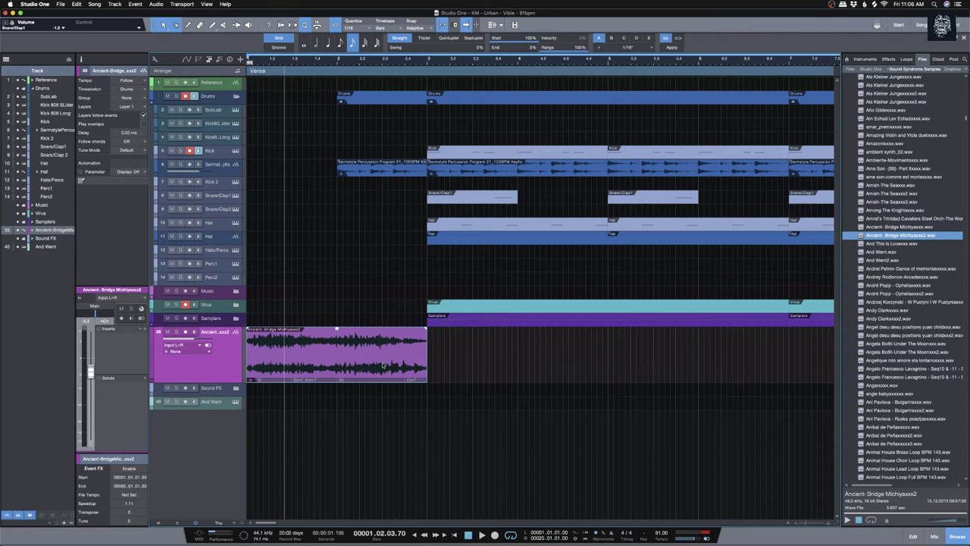
key(space)
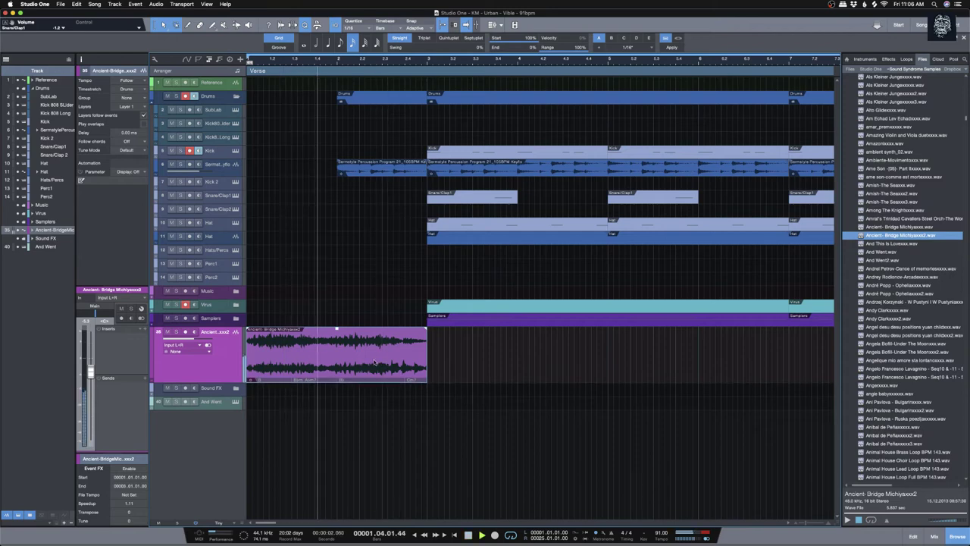
right_click(336, 361)
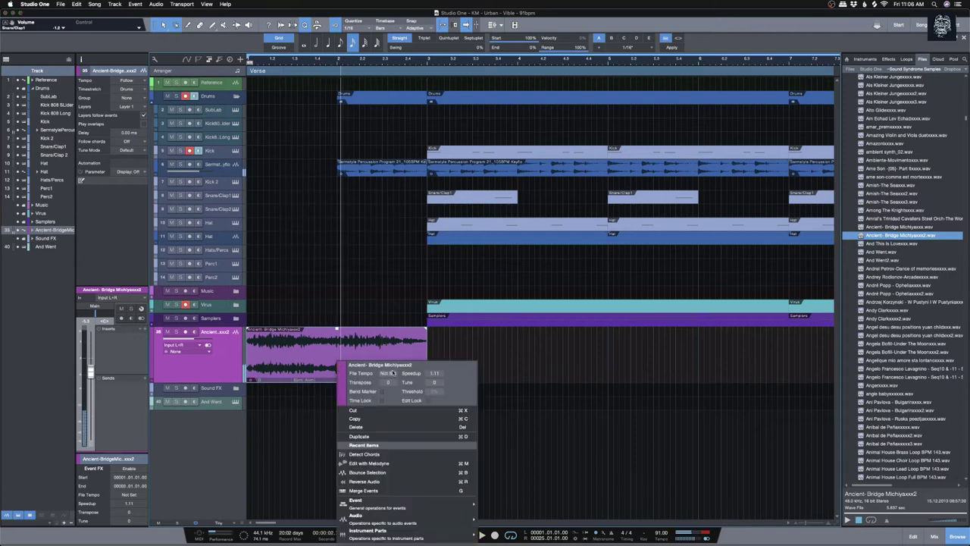
click(303, 400)
Step: Play the intro from the start into the beat and expand the Samplers folder to show its tracks
right_click(377, 360)
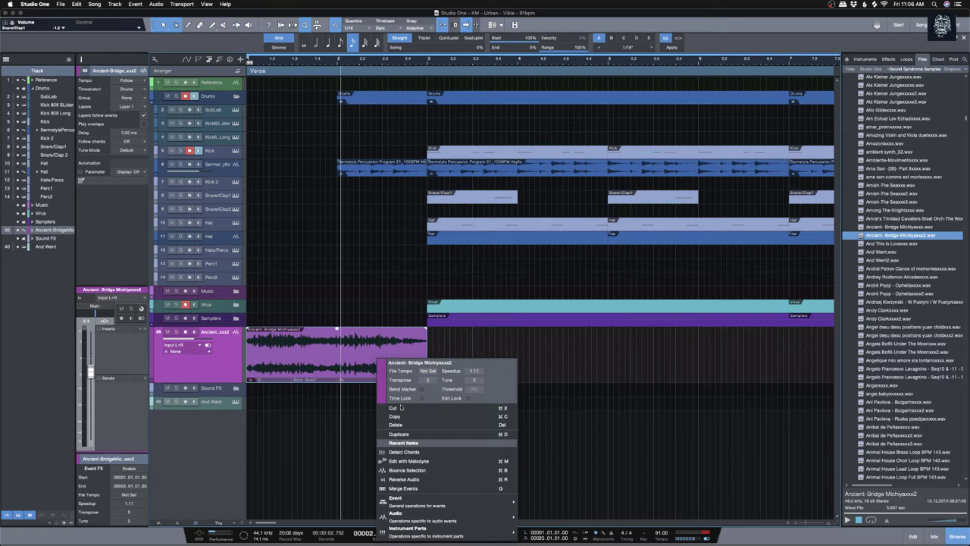
click(562, 395)
key(space)
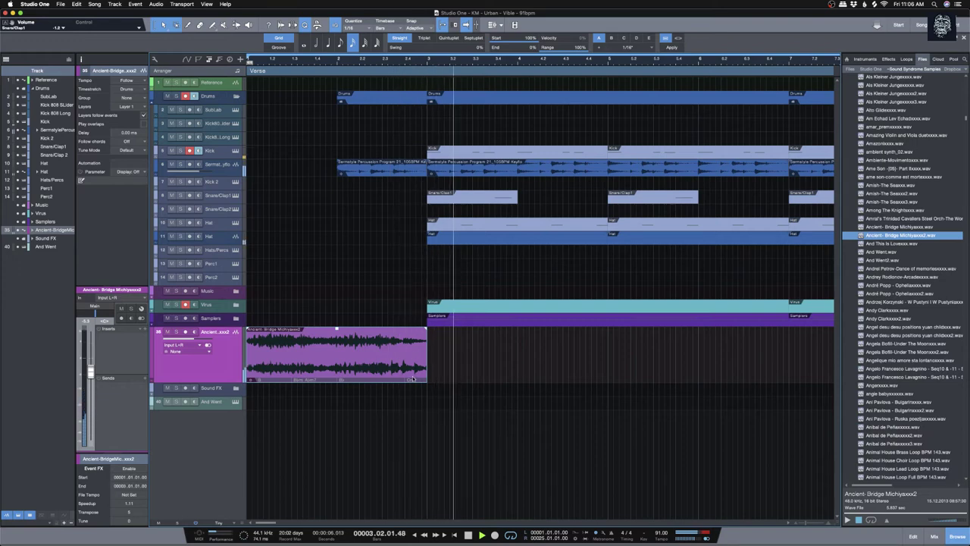
key(comma)
key(space)
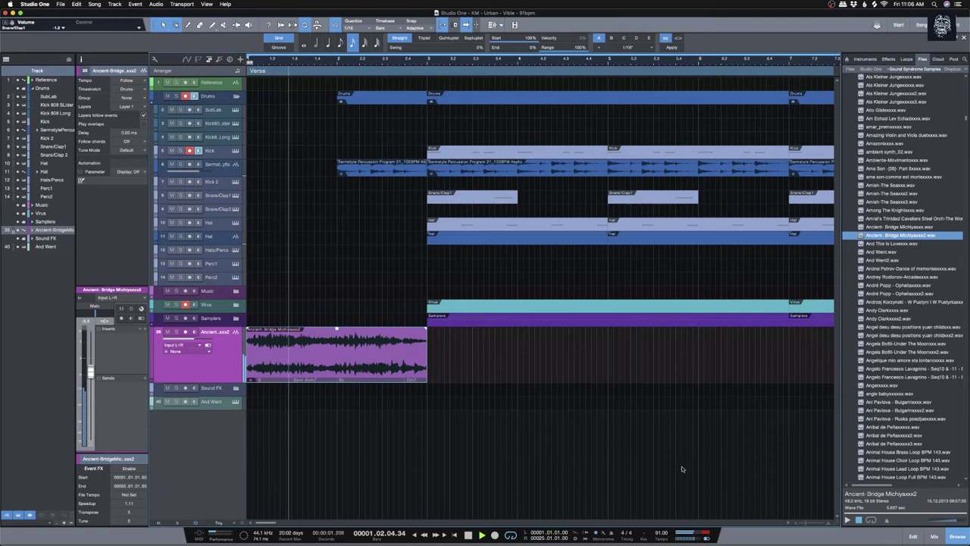
drag(808, 523, 805, 525)
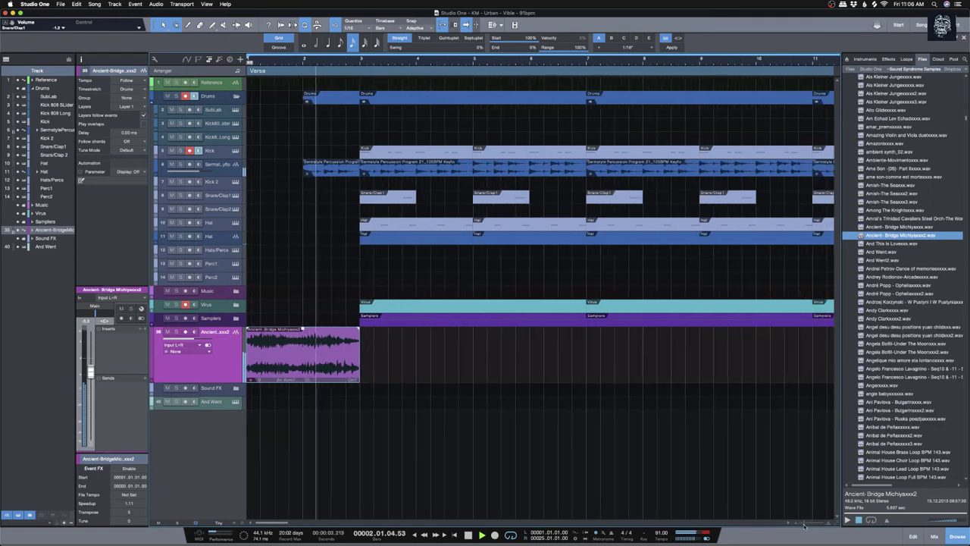
click(236, 317)
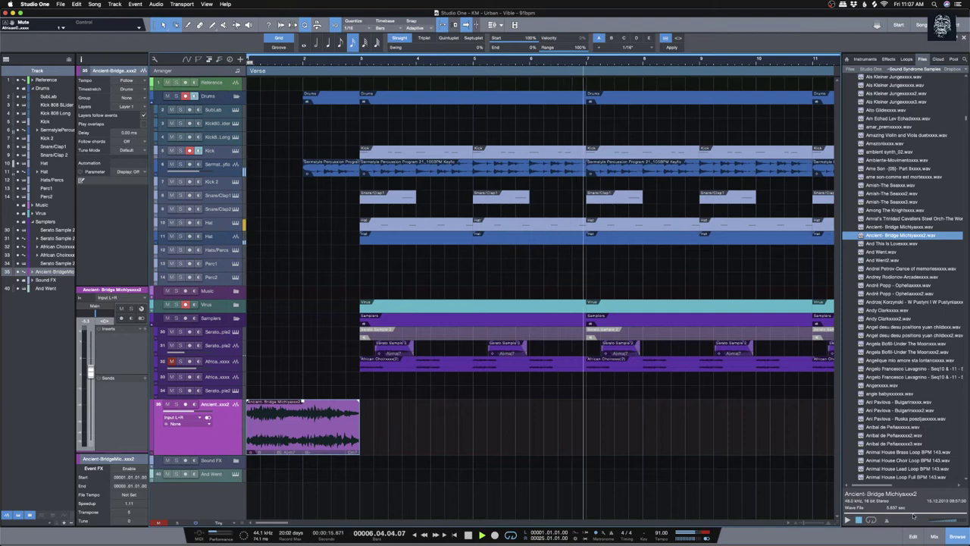
drag(805, 523, 796, 525)
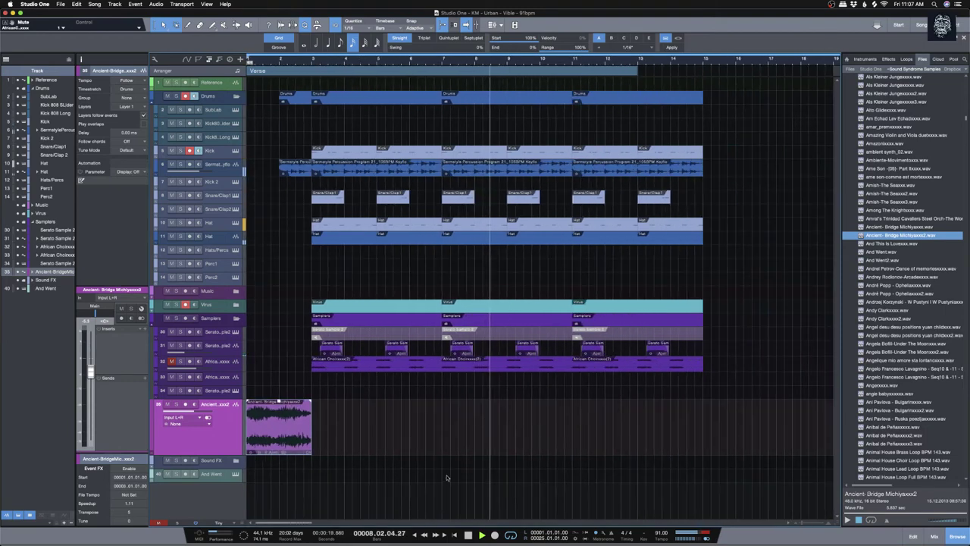
Step: Try a copy of the Ancient- Bridge Michiyaxxx2 event at bar 11 against the beat and undo the copy
drag(272, 424, 598, 426)
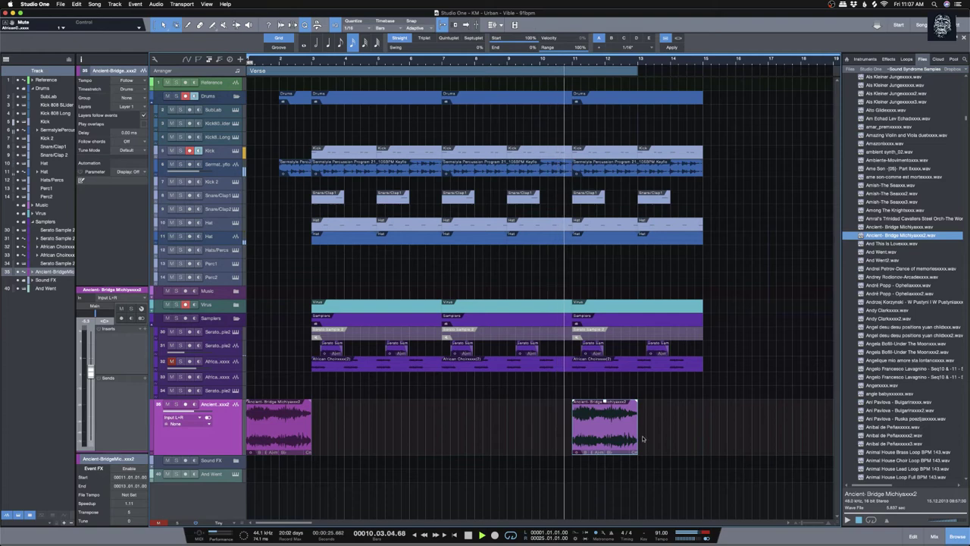
right_click(603, 431)
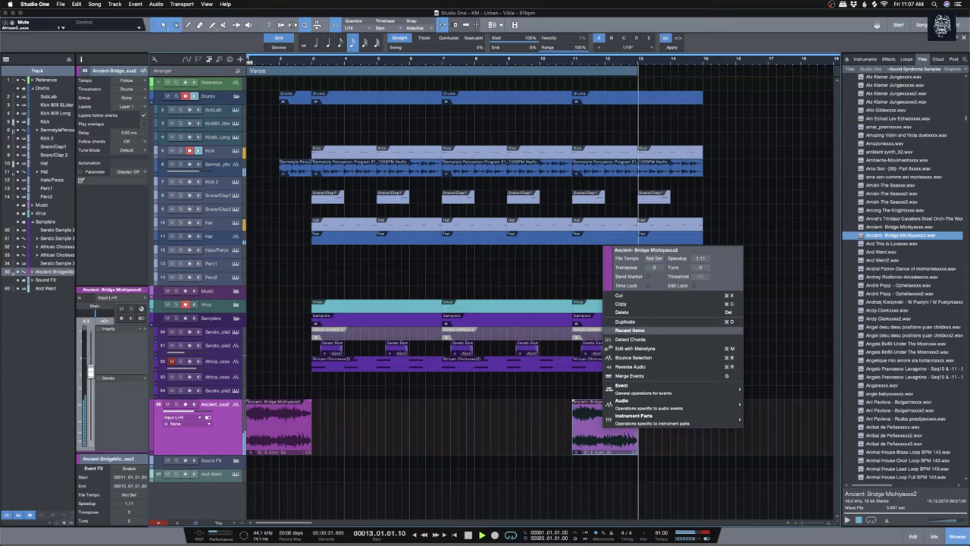
click(617, 77)
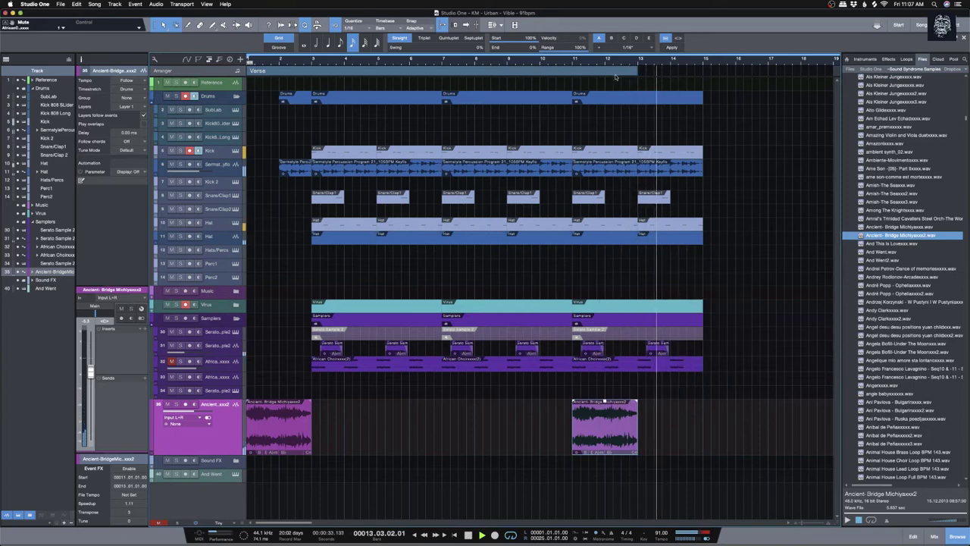
click(567, 65)
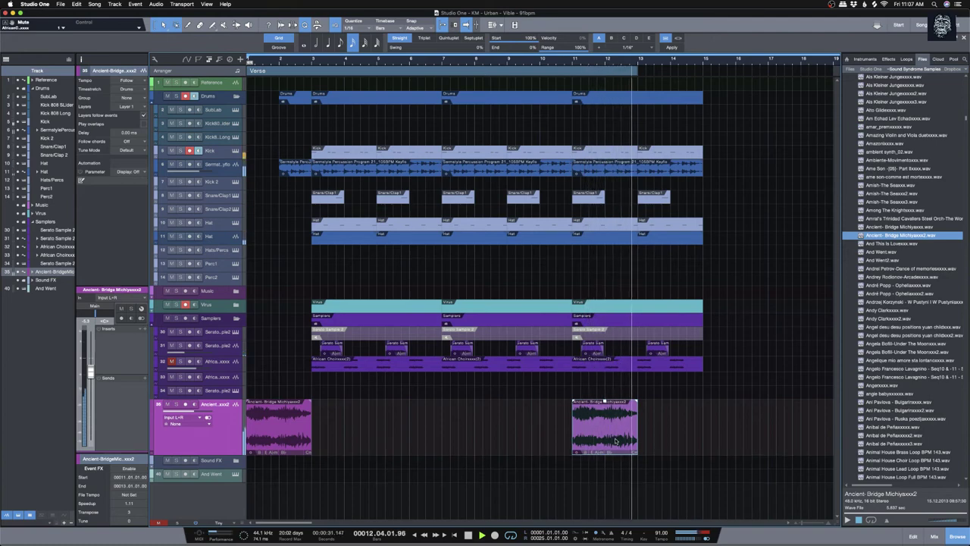
click(565, 64)
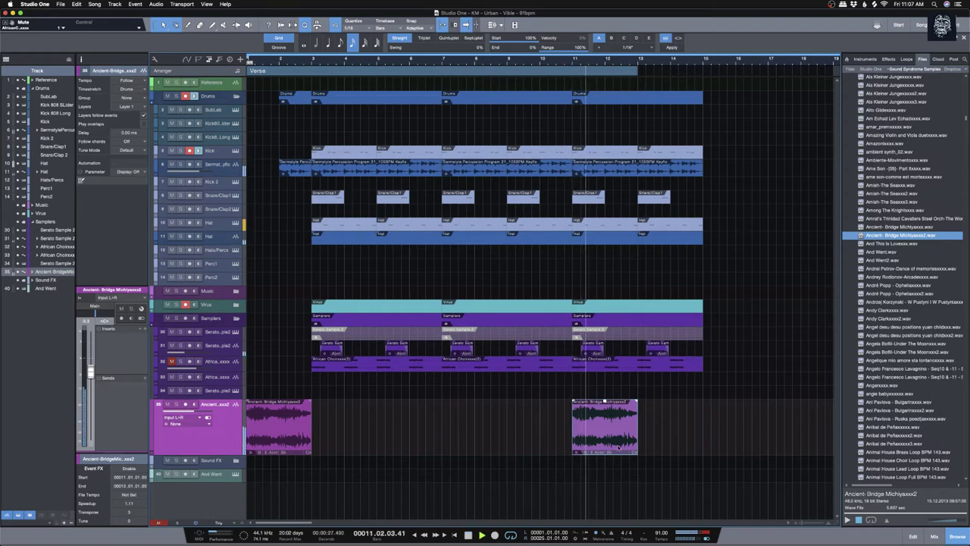
key(ctrl+z)
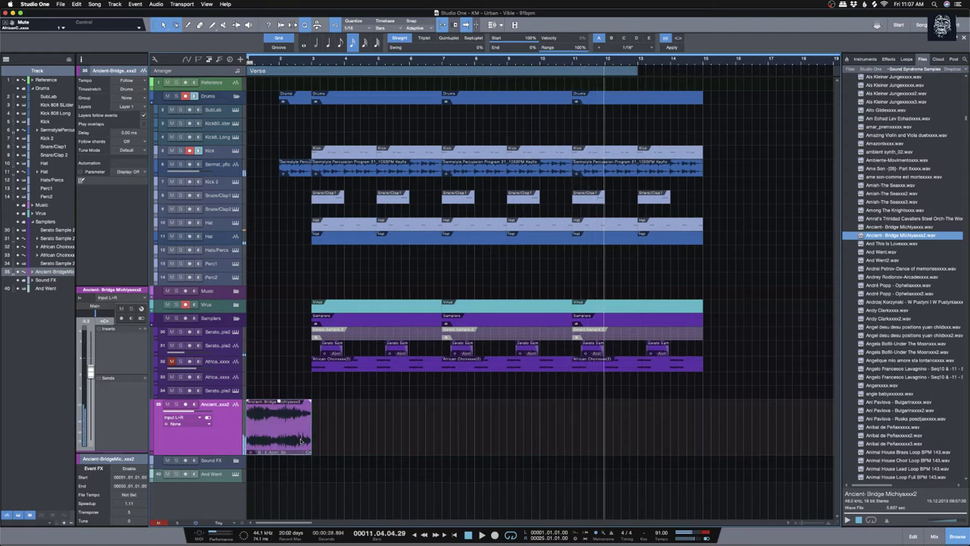
Step: Open the intro's Ancient- Bridge Michiyaxxx2 event in the audio editor, show its full length, and play it
key(F2)
drag(380, 319, 392, 340)
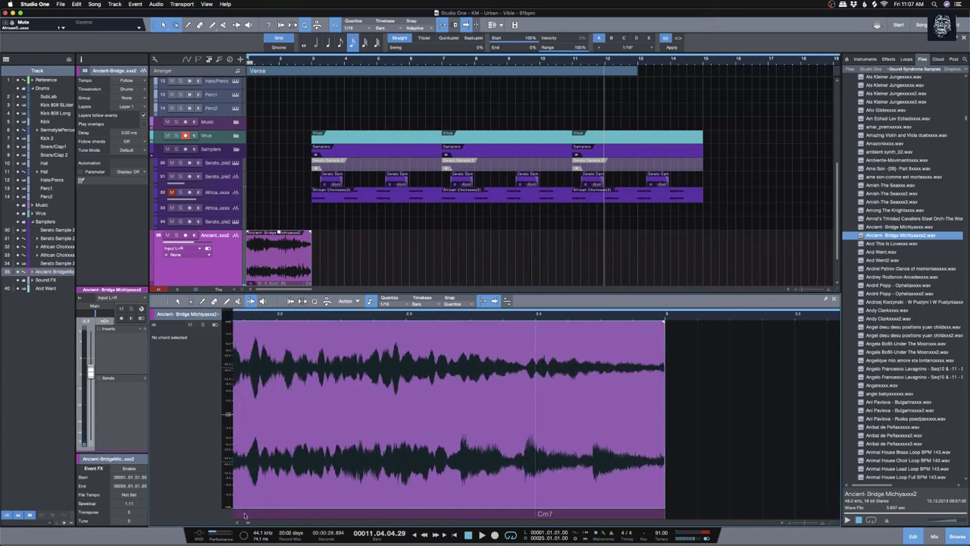
drag(249, 522, 234, 523)
drag(804, 523, 803, 524)
key(space)
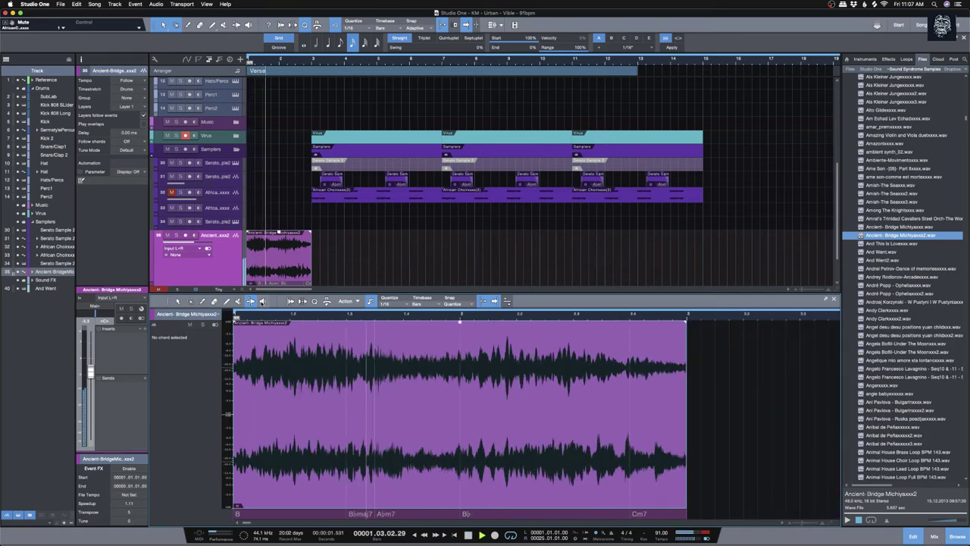
Step: Nudge the intro event's audio slightly later near bar 2 beat 3 with the Bend tool and show the Strip Silence options
click(292, 301)
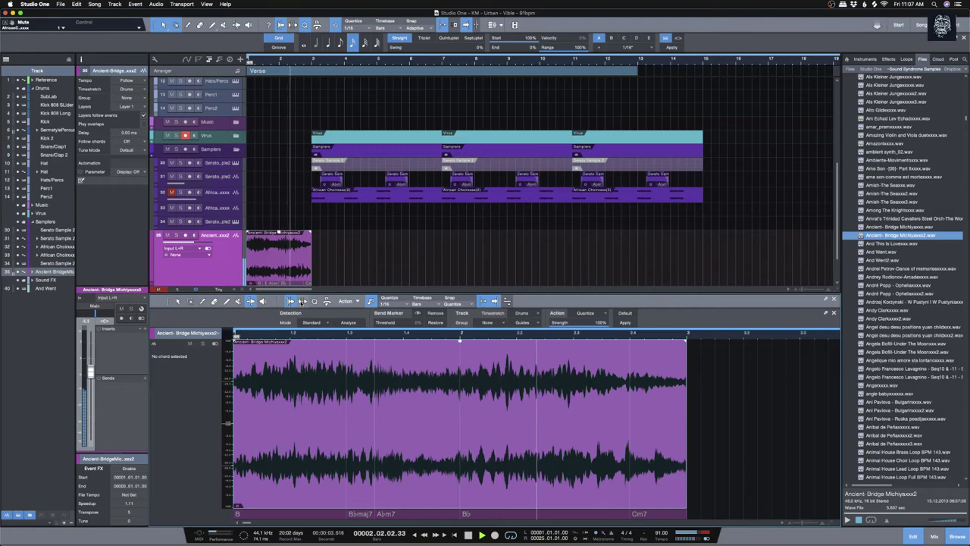
click(301, 301)
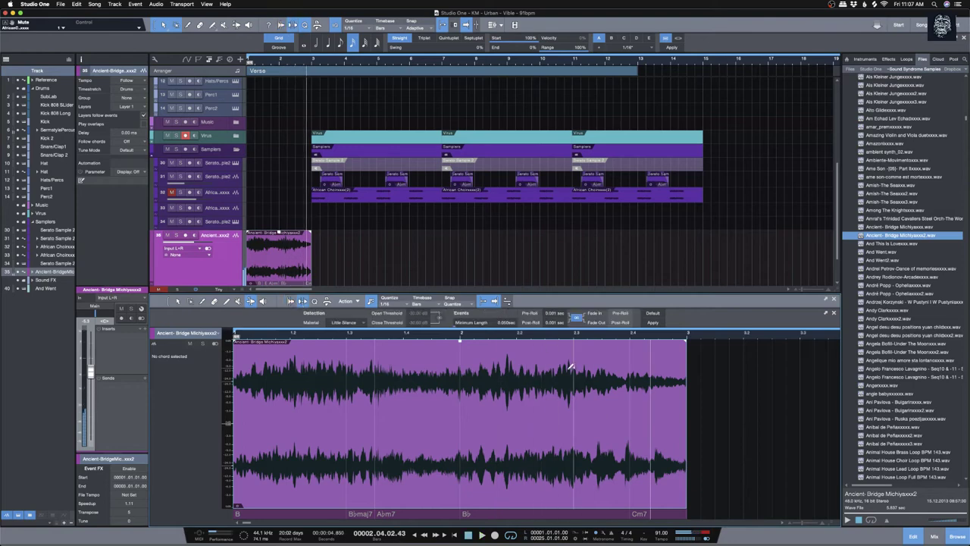
drag(571, 367, 576, 371)
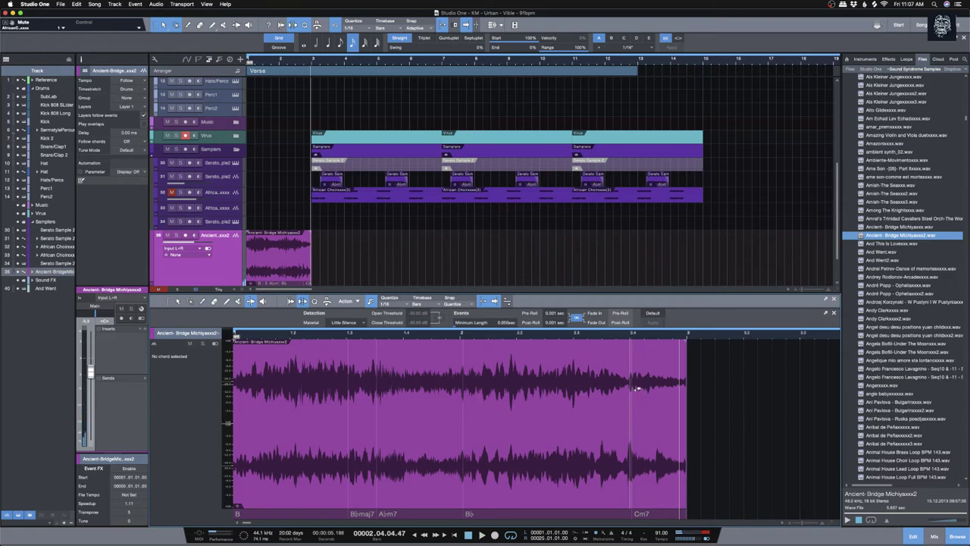
click(301, 300)
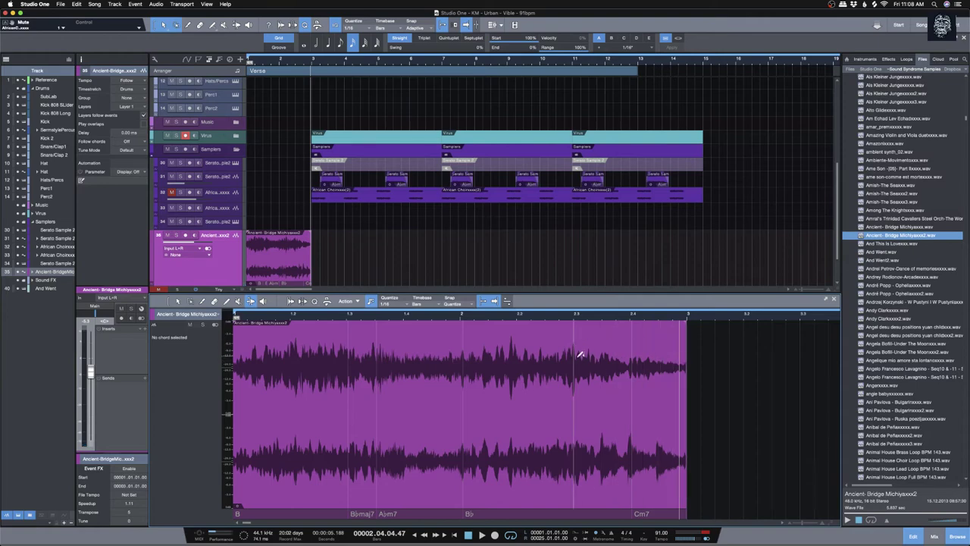
key(space)
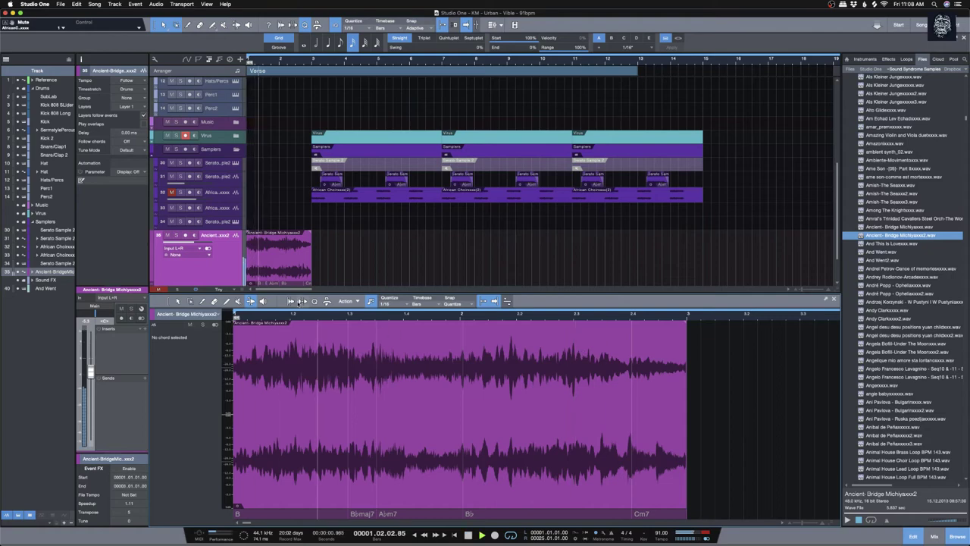
click(302, 301)
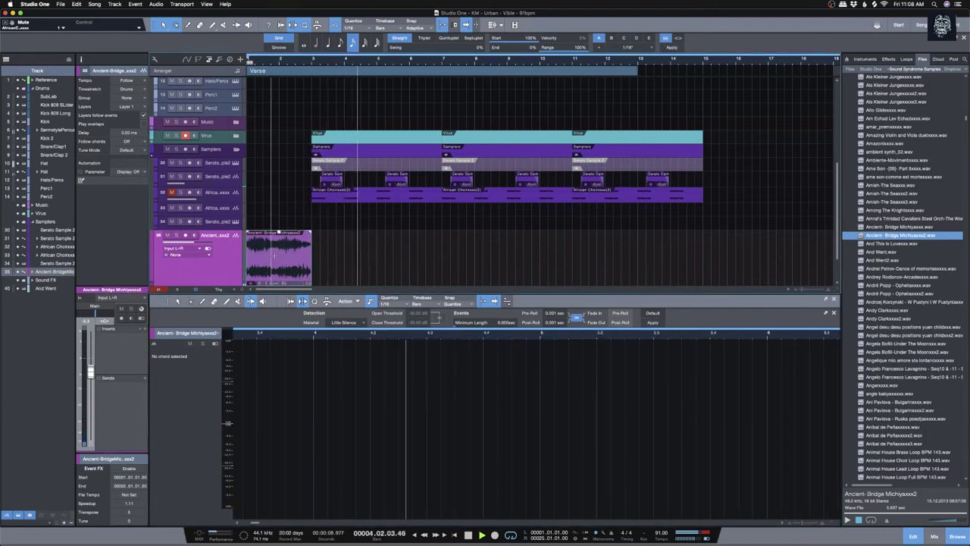
Step: Copy the Ancient- Bridge Michiyaxxx2 event to bar 11 and reduce the audio editor's height to reveal more arrangement tracks
drag(280, 265, 611, 256)
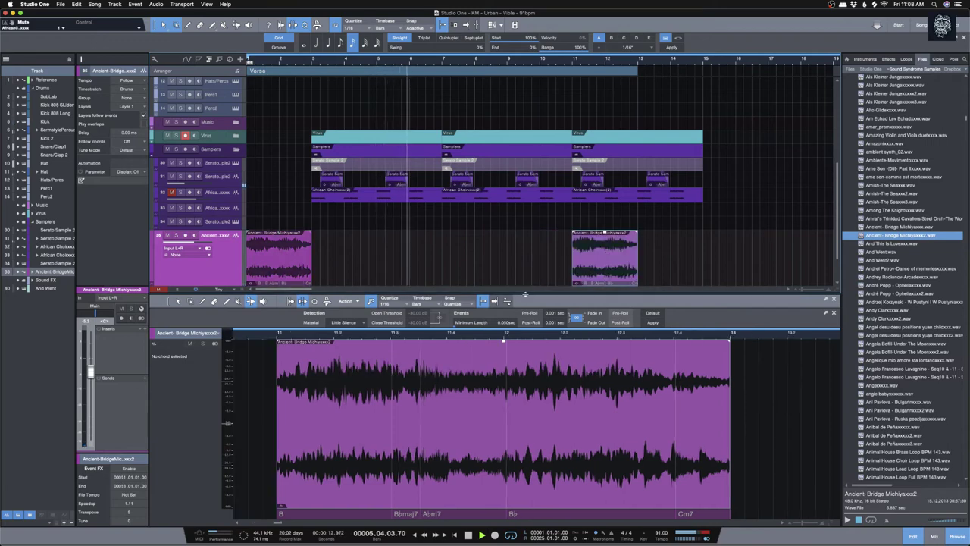
drag(529, 312, 529, 327)
scroll(530, 313, down, 1)
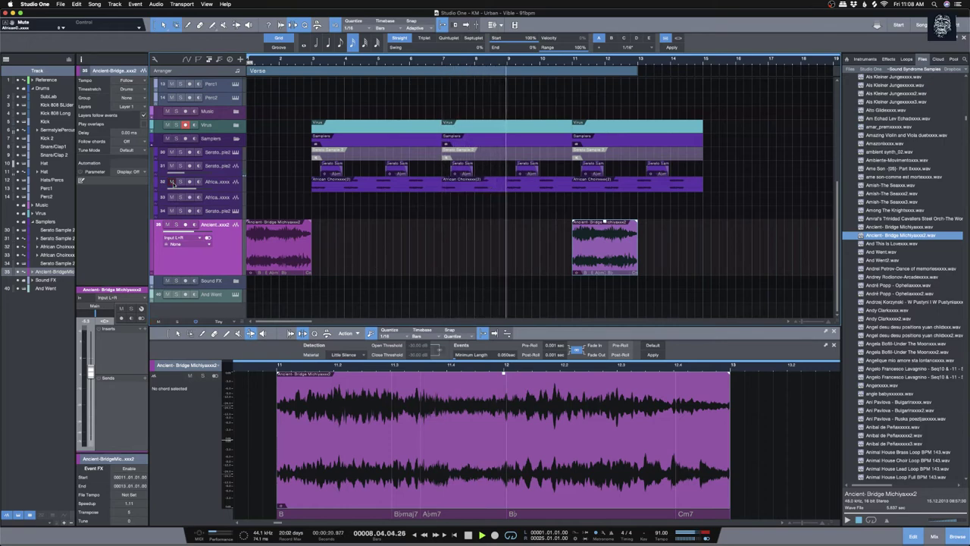
Step: Delete the two African Choirxxxx events between bars 3 and 11
click(371, 187)
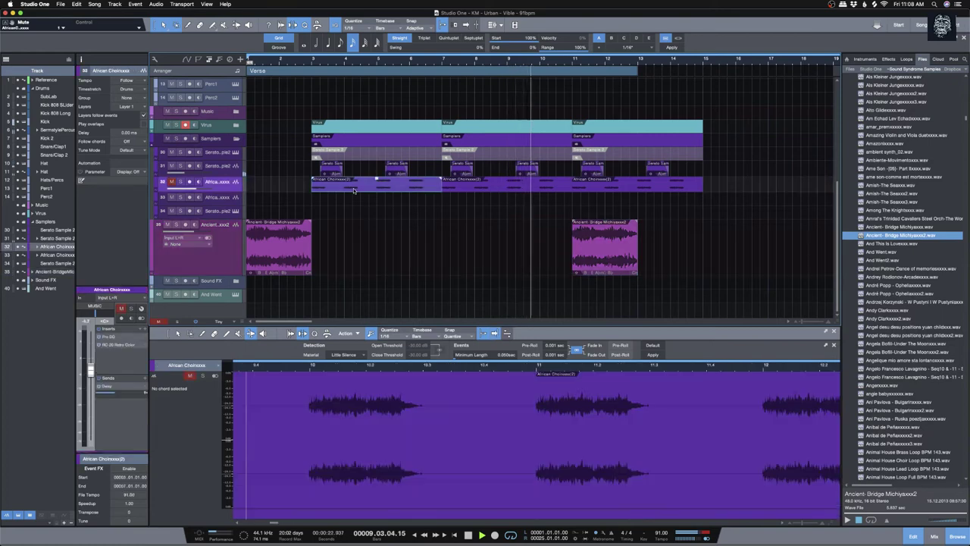
key(Right)
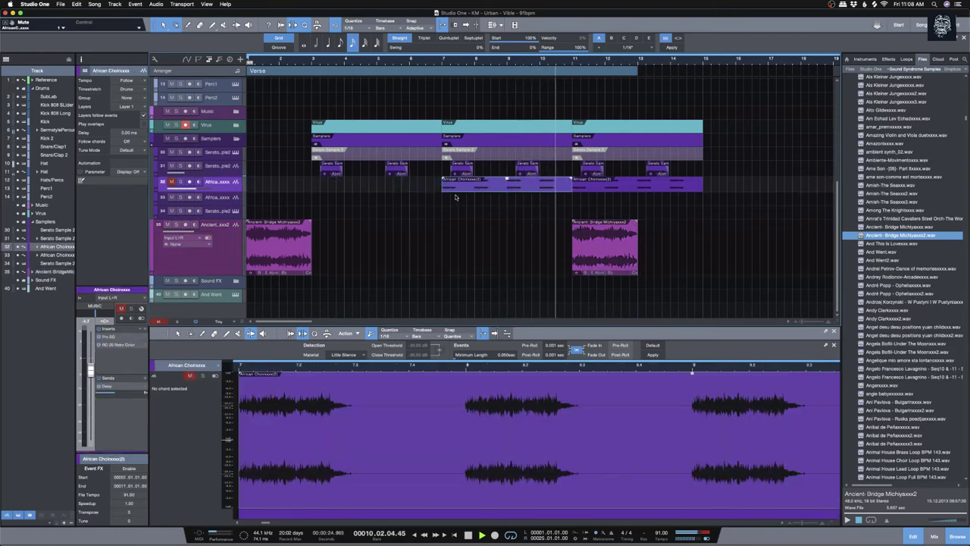
key(Delete)
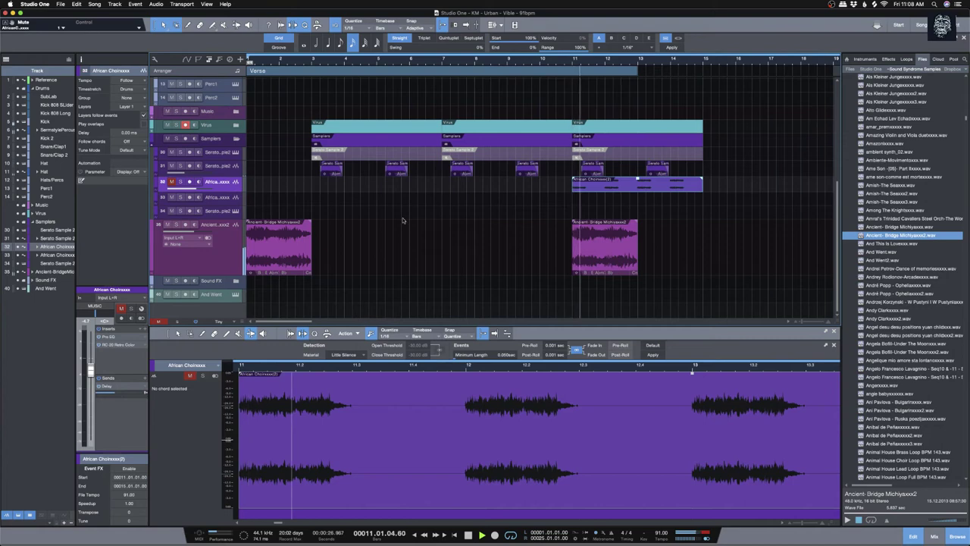
Step: Duplicate the Ancient- Bridge Michiyaxxx2 copy at bar 11 so the second copy starts at bar 13
right_click(602, 260)
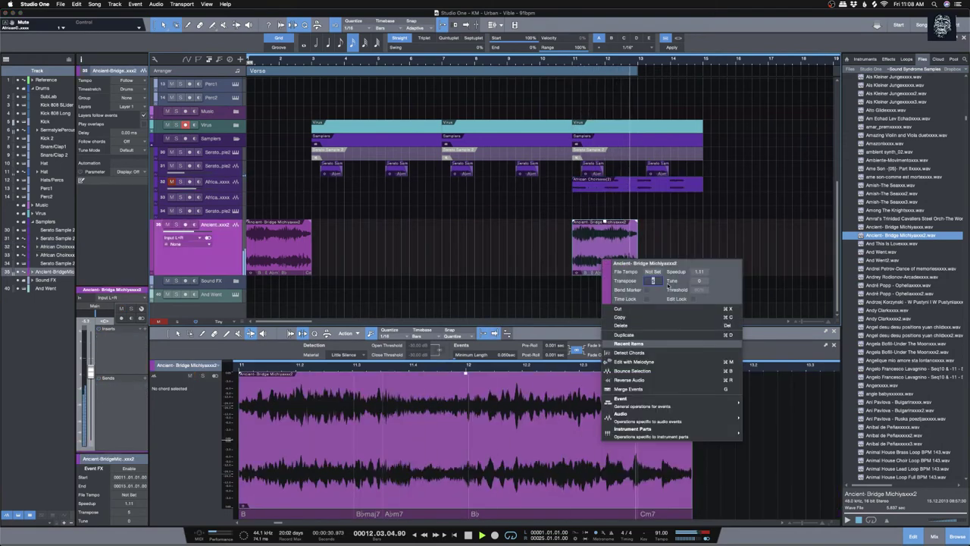
click(685, 228)
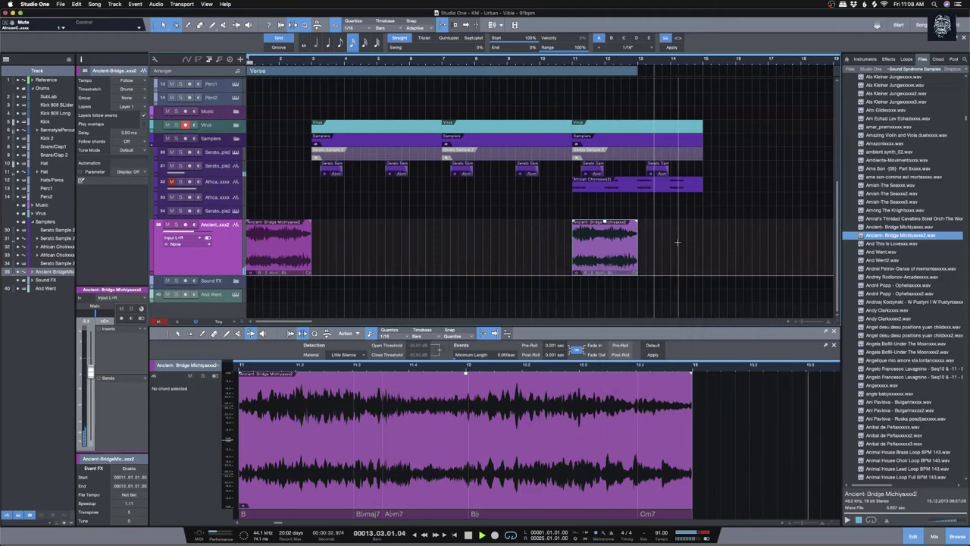
click(617, 263)
key(space)
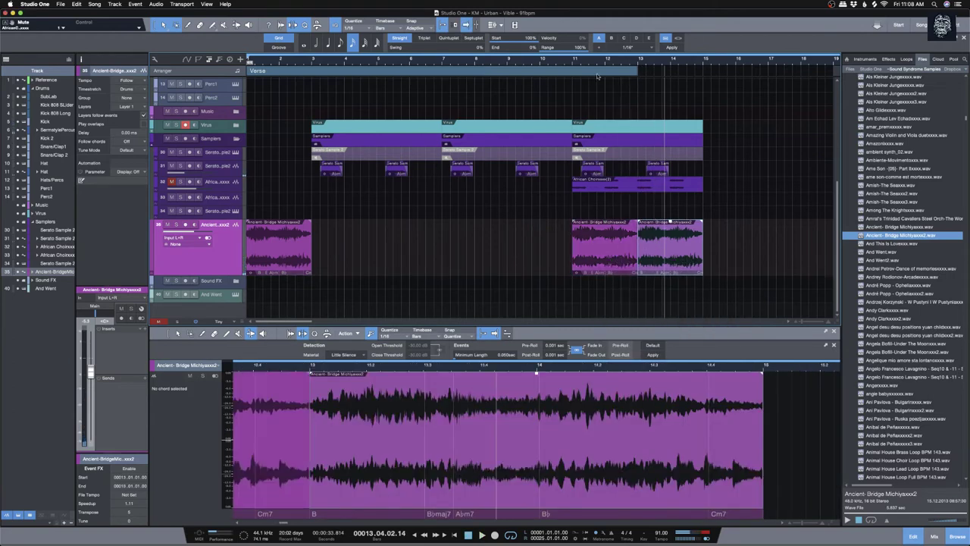
Step: Set the loop range to the two Ancient- Bridge Michiyaxxx2 copies from bar 11 to 15, play it, and solo their track
click(572, 63)
key(space)
drag(711, 254, 544, 248)
key(space)
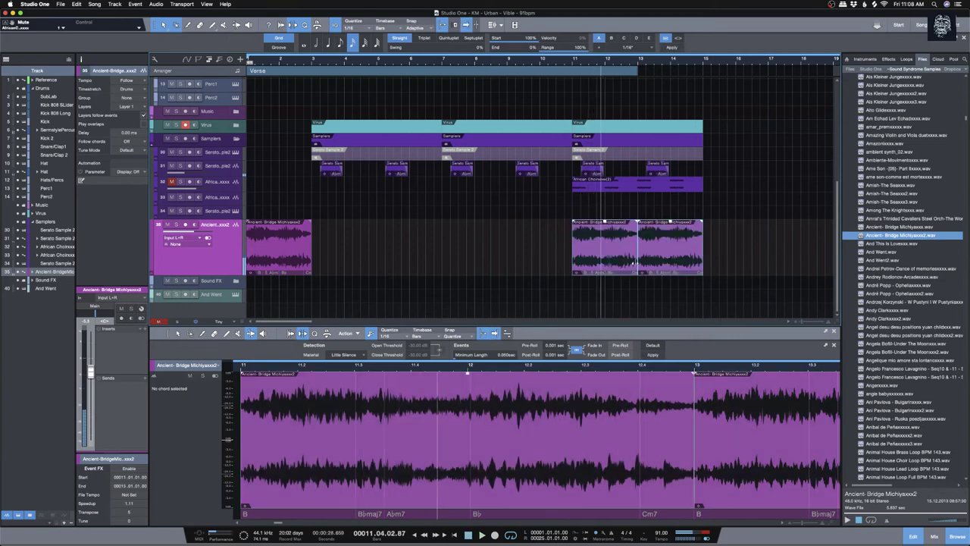
key(p)
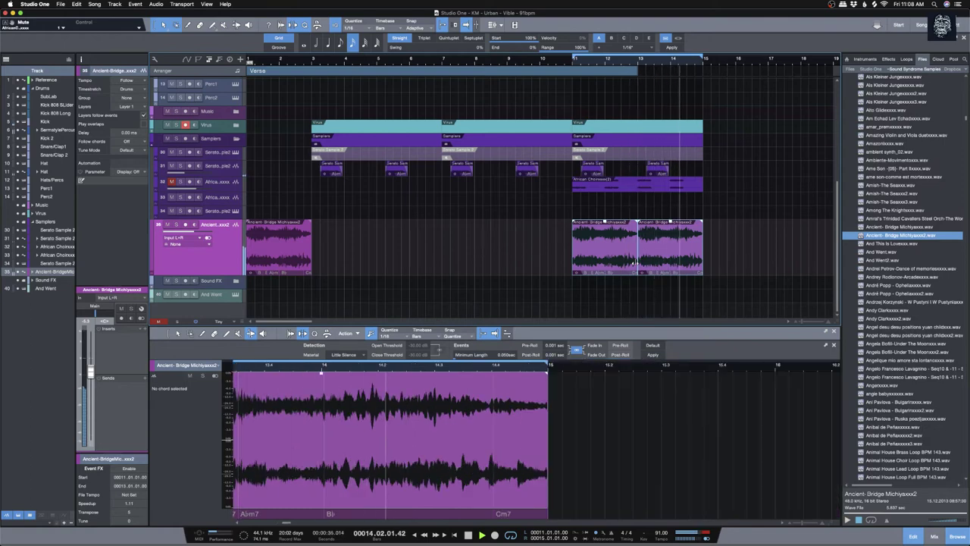
click(176, 224)
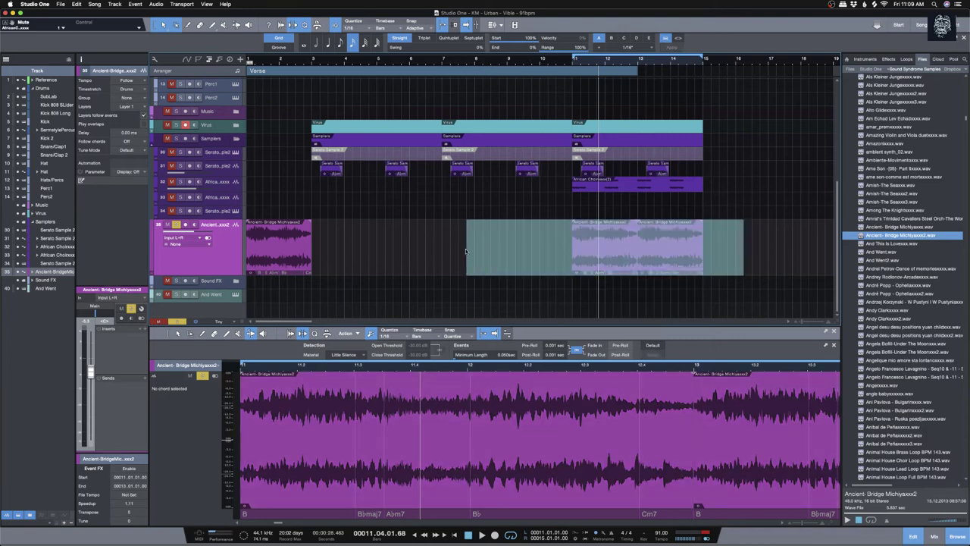
Step: Lower the transposition of the two Ancient- Bridge Michiyaxxx2 copies between bars 11 and 15 and play them
right_click(612, 259)
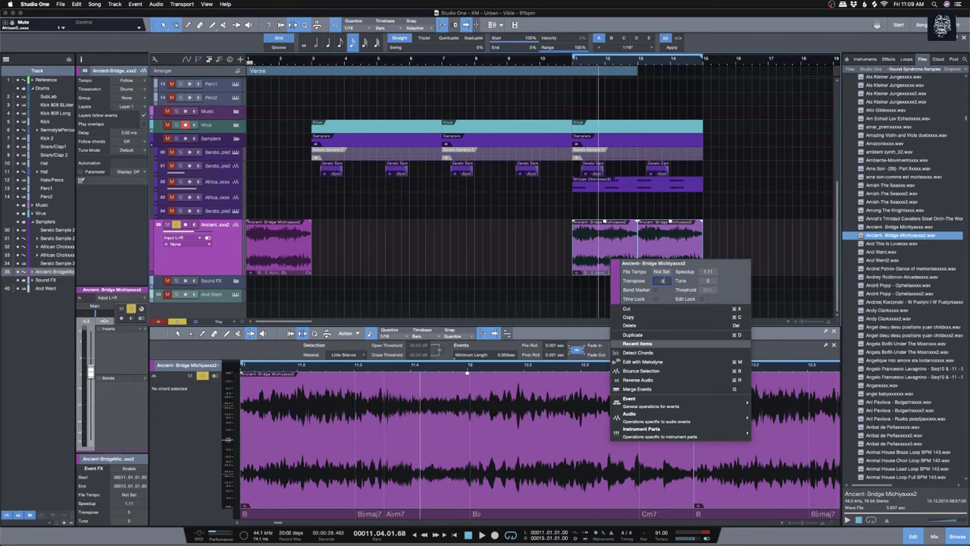
click(745, 241)
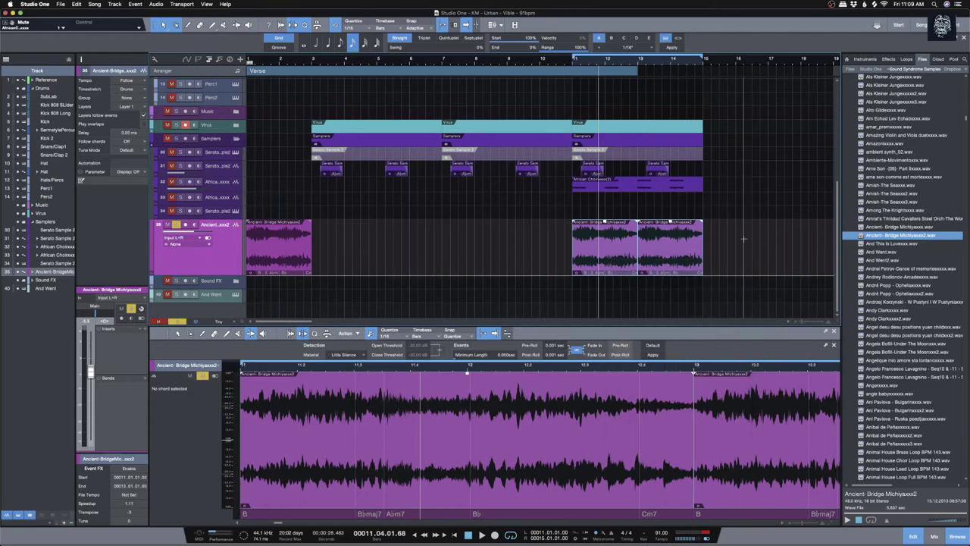
key(KP_0)
key(space)
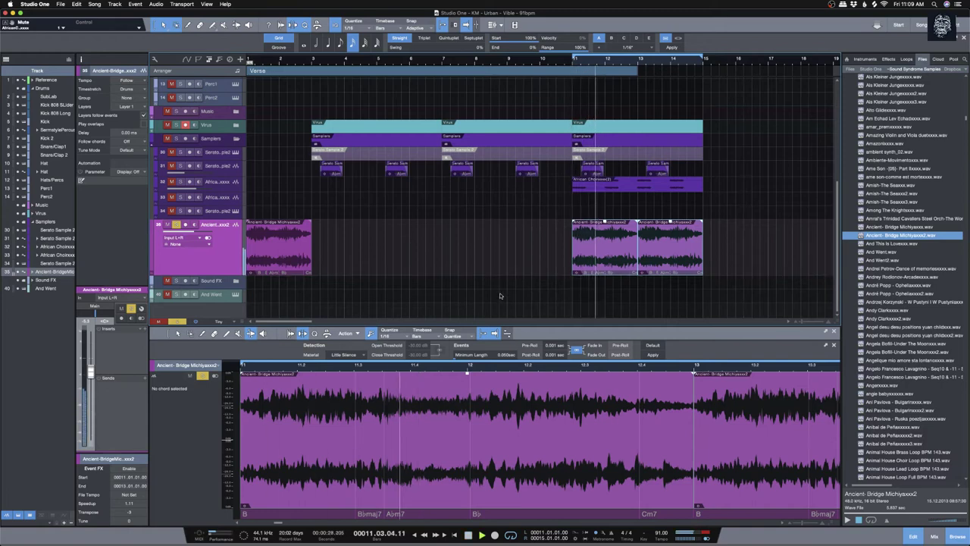
Step: Show the mixer, unsolo the Ancient- Bridge Michiyaxxx2 channel and pan it slightly right, to about R13
click(934, 536)
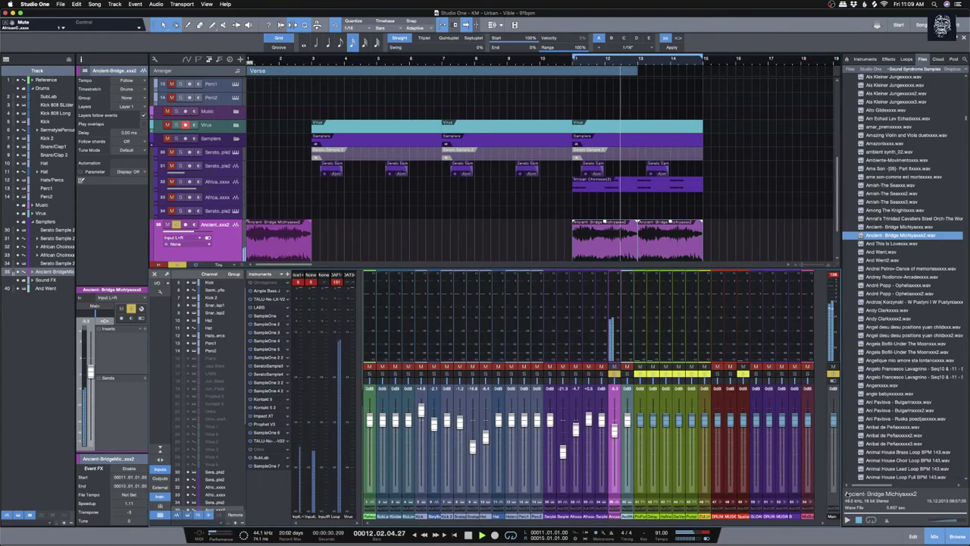
click(614, 373)
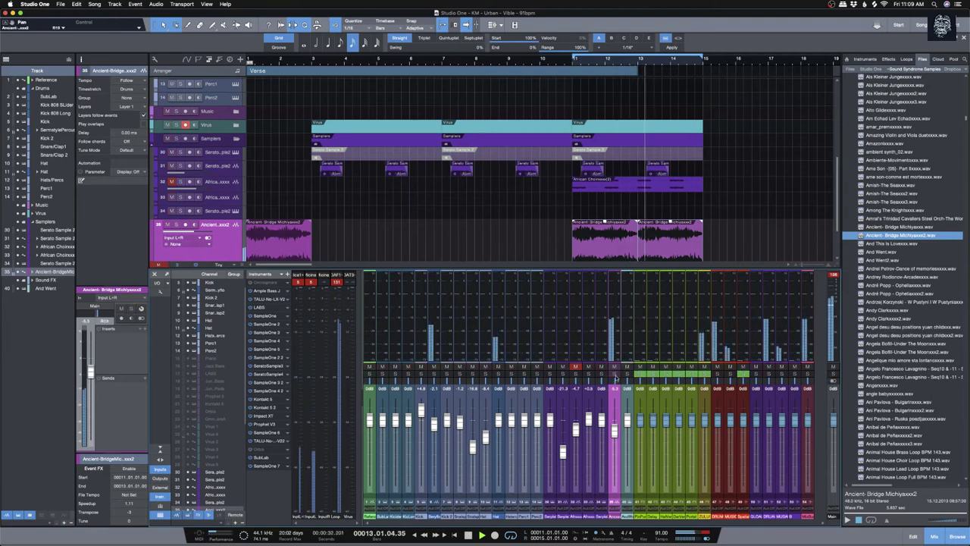
drag(614, 380, 617, 381)
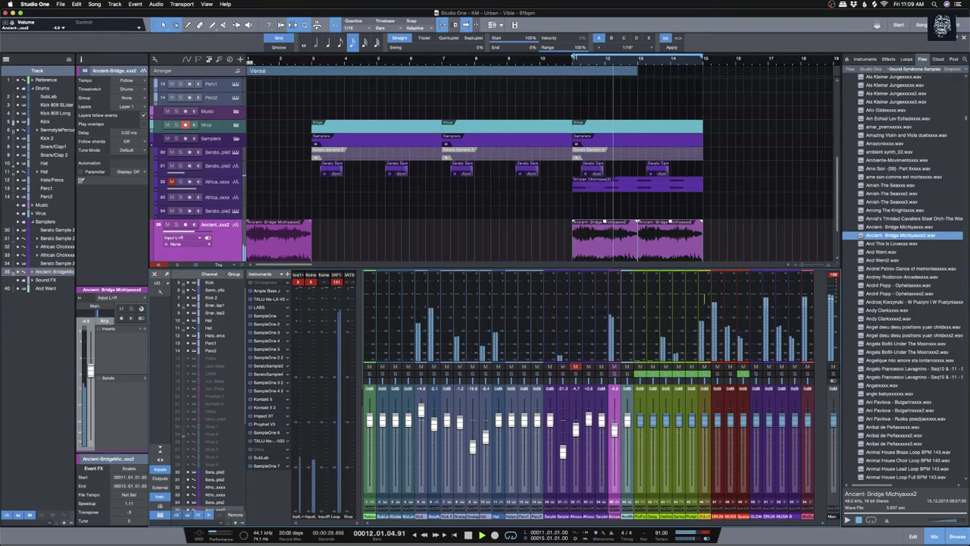
Step: Extend the loop range back to bar 1 and play the intro, checking the transposition of its Ancient- Bridge Michiyaxxx2 event
key(space)
key(space)
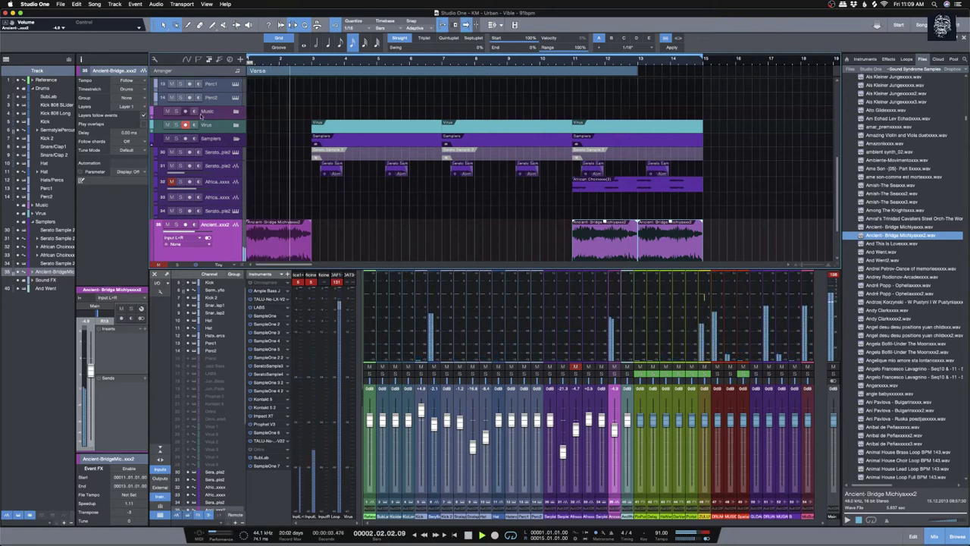
right_click(289, 251)
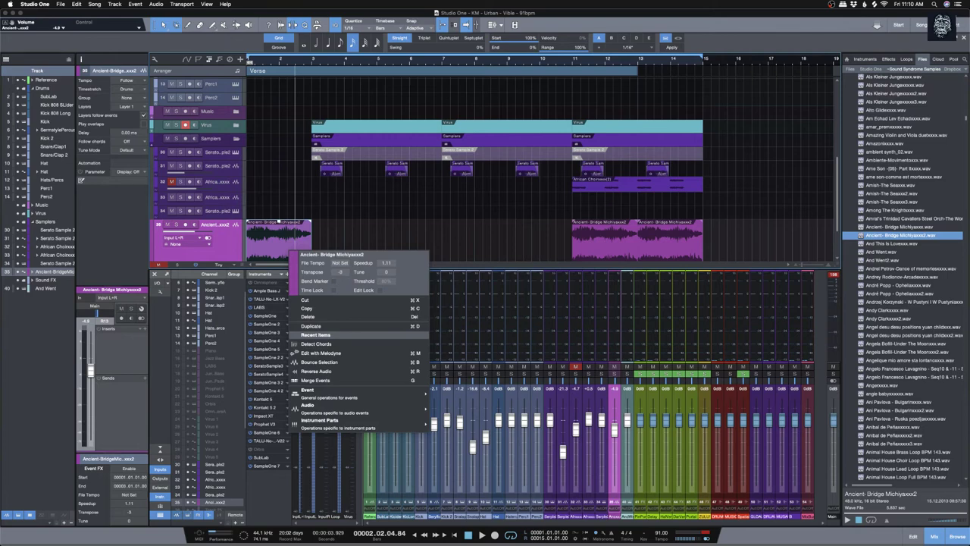
click(386, 225)
key(space)
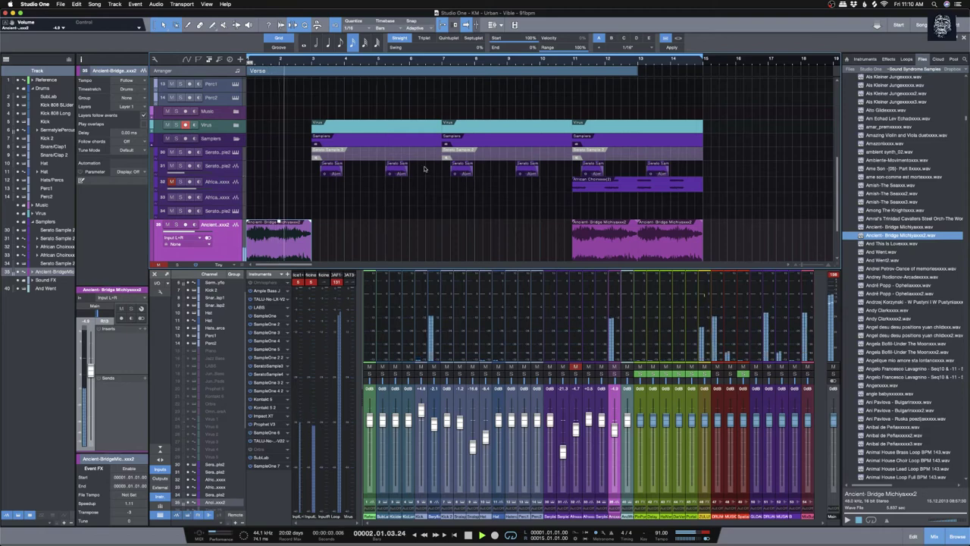
Step: Divide the arranger's Verse section at bar 3 and rename the first two-bar section as Intro
scroll(387, 197, down, 1)
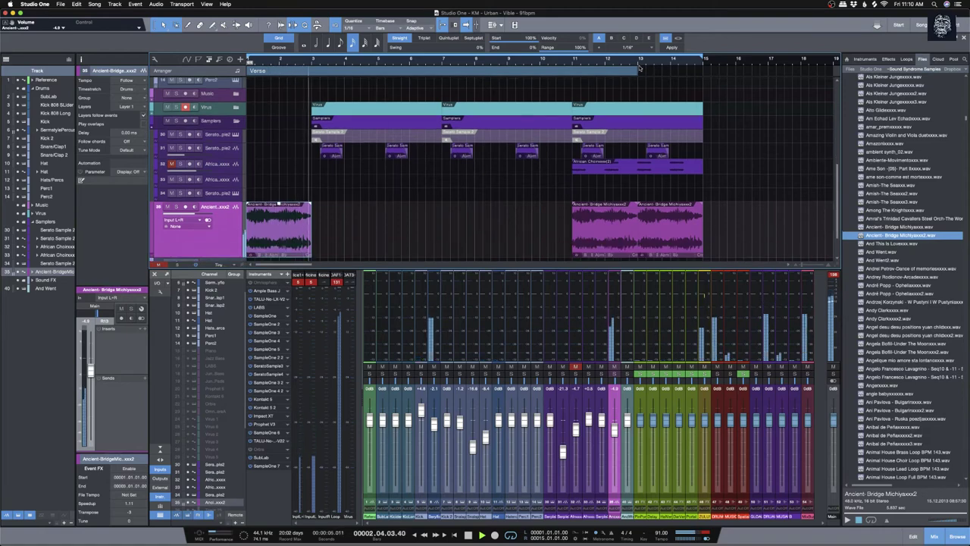
click(374, 72)
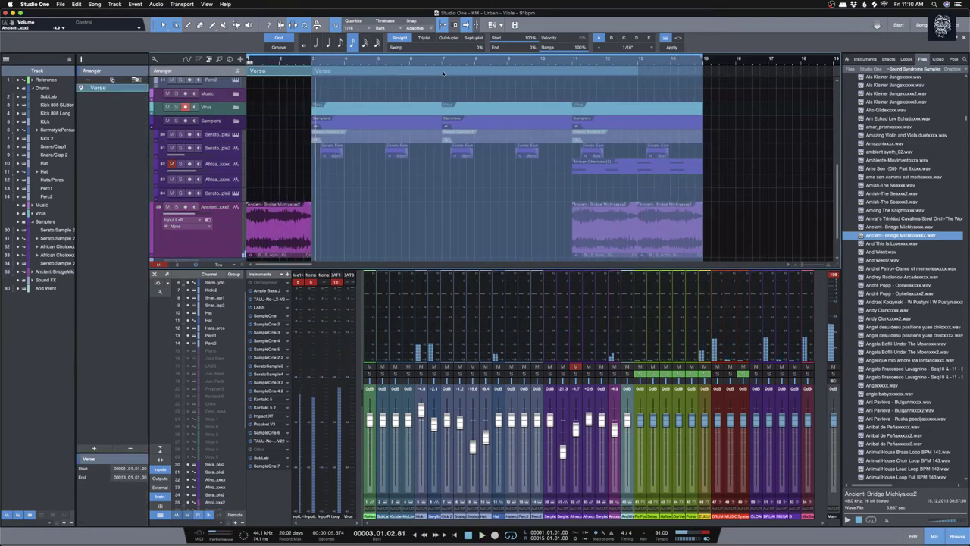
click(369, 92)
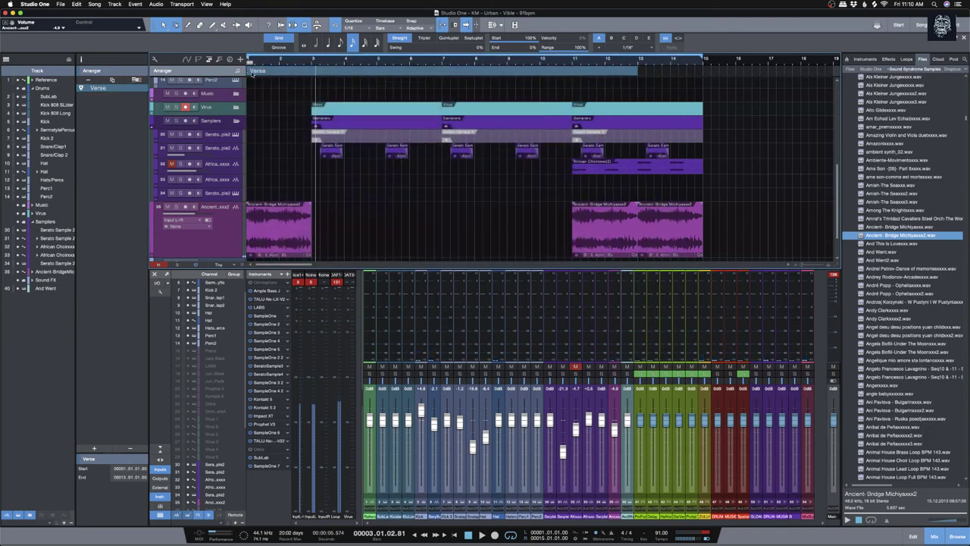
drag(248, 72, 309, 71)
double_click(261, 73)
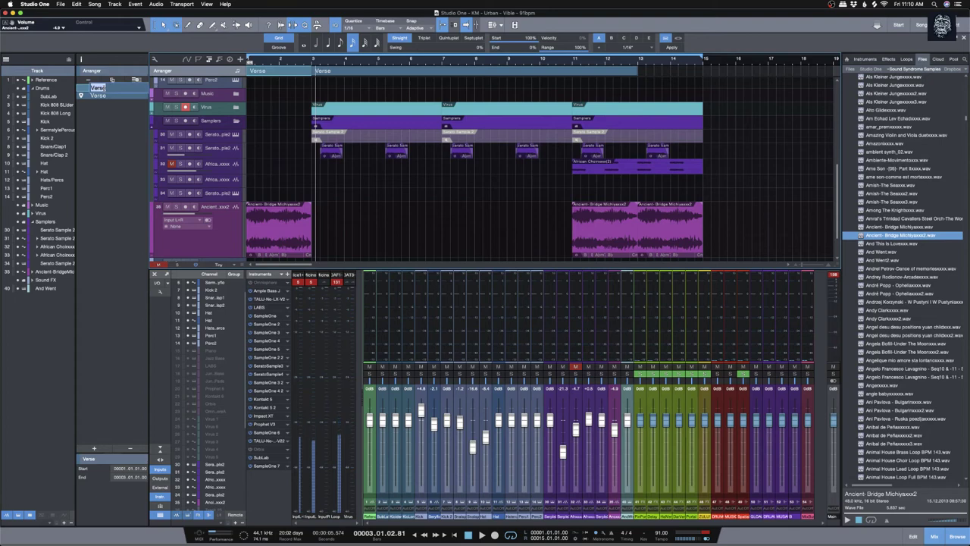
text(Int)
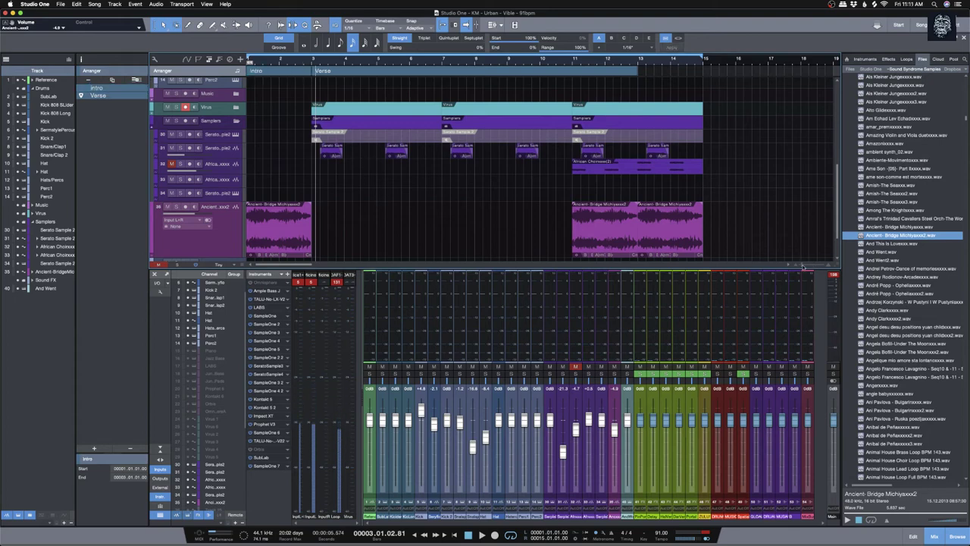
Step: Zoom the timeline out, reduce the mixer's height, and shrink the Ancient- Bridge Michiyaxxx2 track during playback
drag(802, 265, 800, 265)
drag(654, 298, 650, 361)
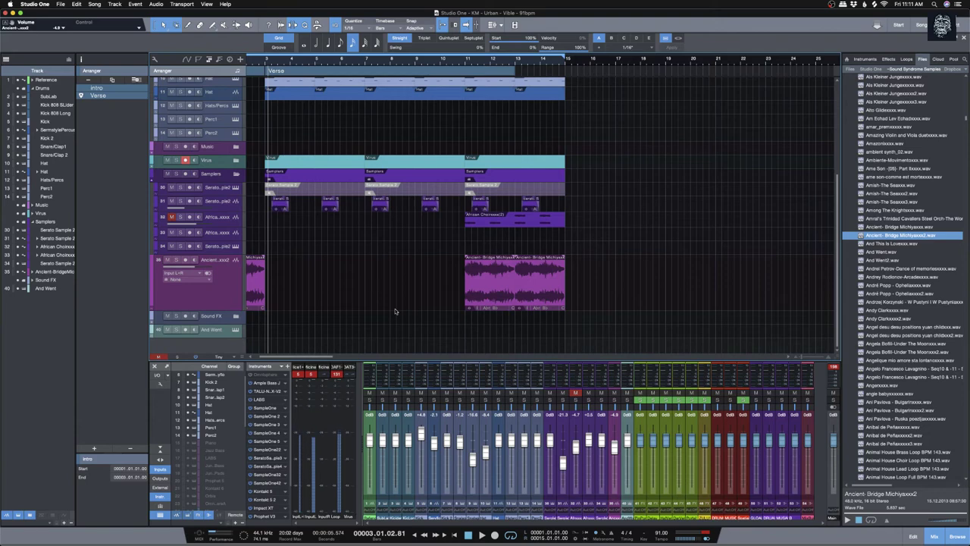
key(space)
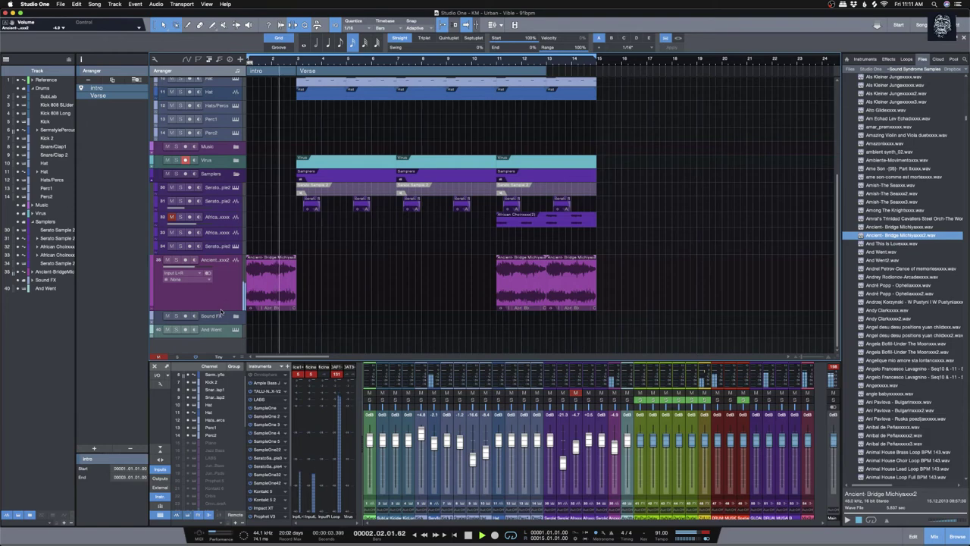
drag(221, 311, 225, 282)
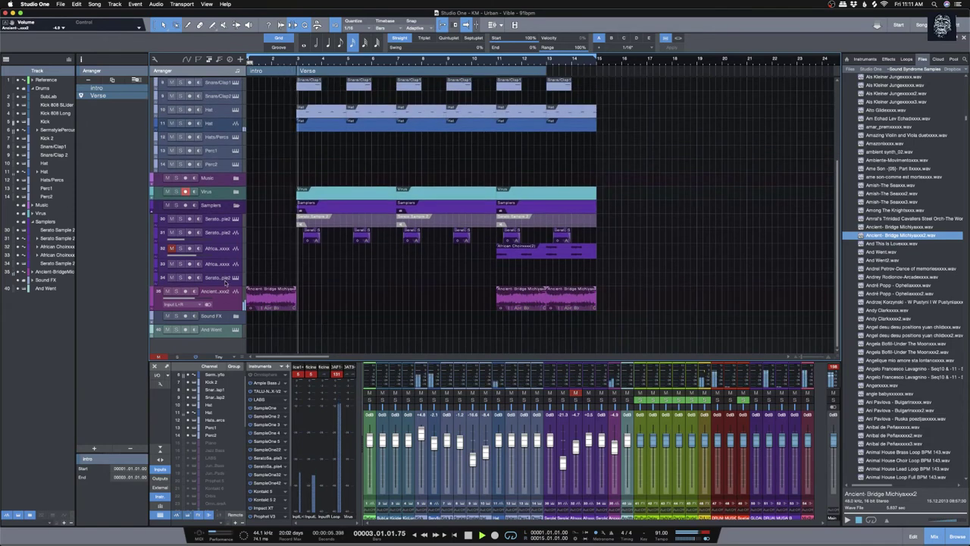
Step: Expand the Ancient- Bridge Michiyaxxx2 channel in an enlarged mixer and route its output to the MUSIC bus
click(618, 434)
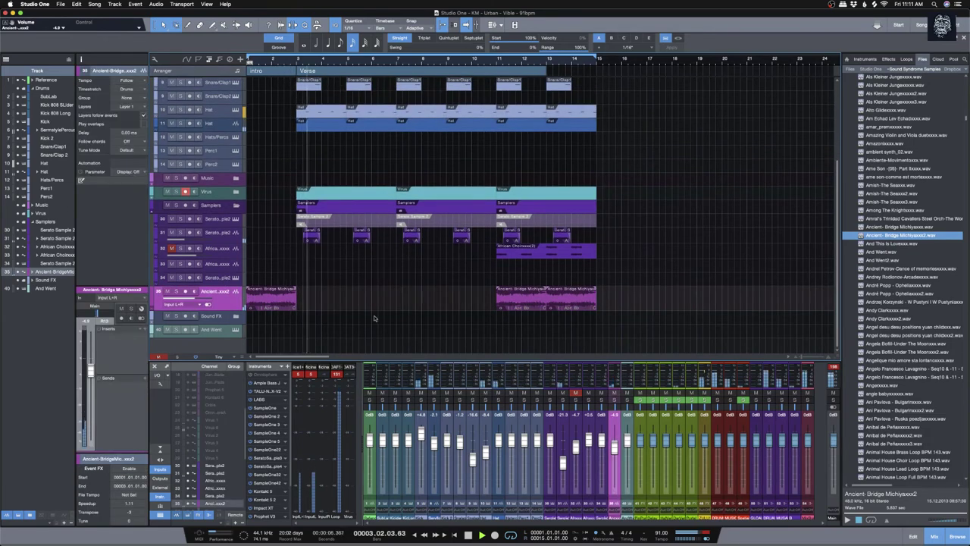
double_click(619, 434)
drag(635, 361, 650, 268)
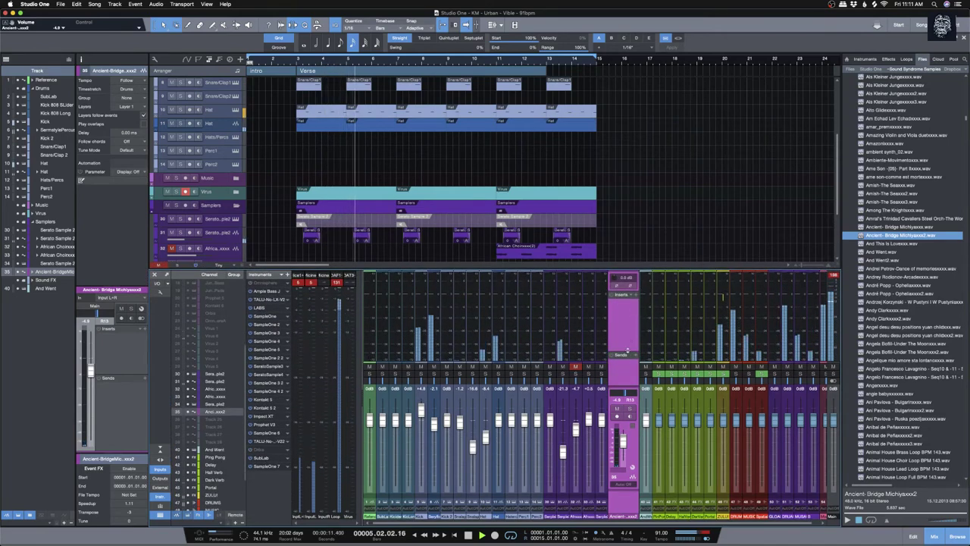
drag(621, 386, 624, 345)
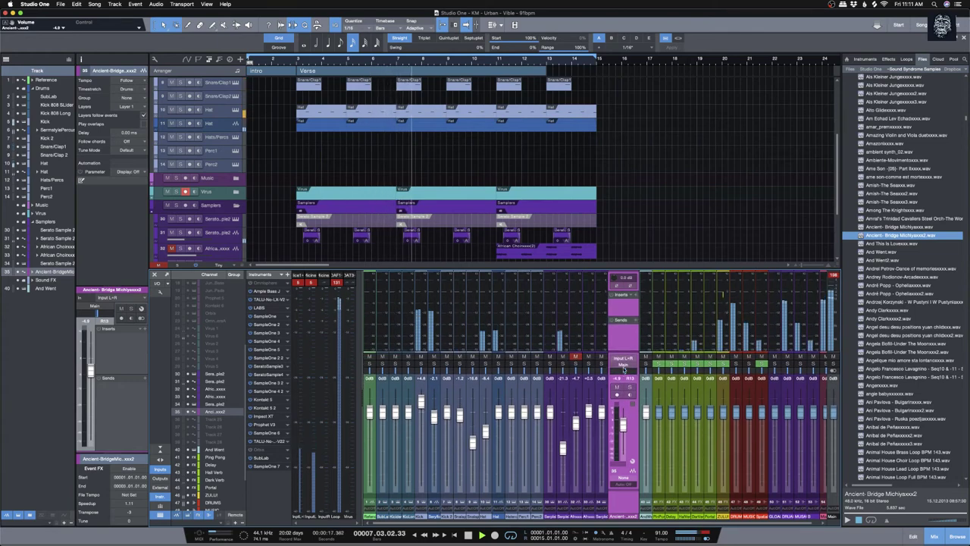
click(623, 365)
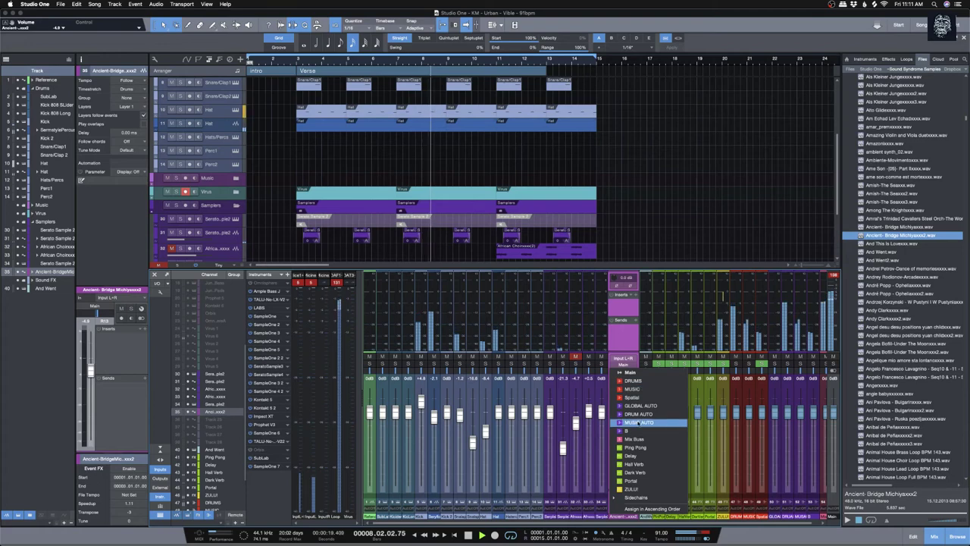
click(632, 389)
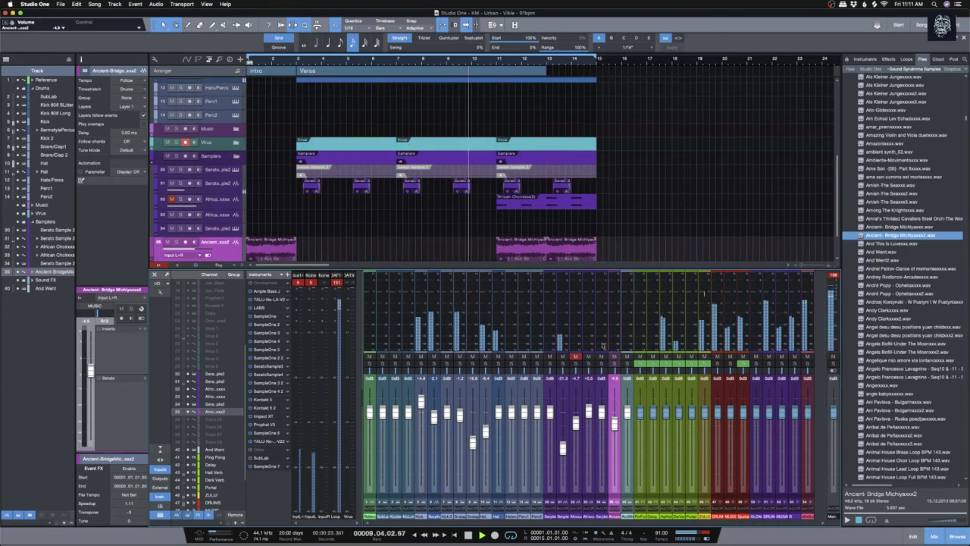
Step: Extend the end of the arranger's Verse section to bar 15
scroll(573, 256, down, 3)
scroll(573, 206, up, 2)
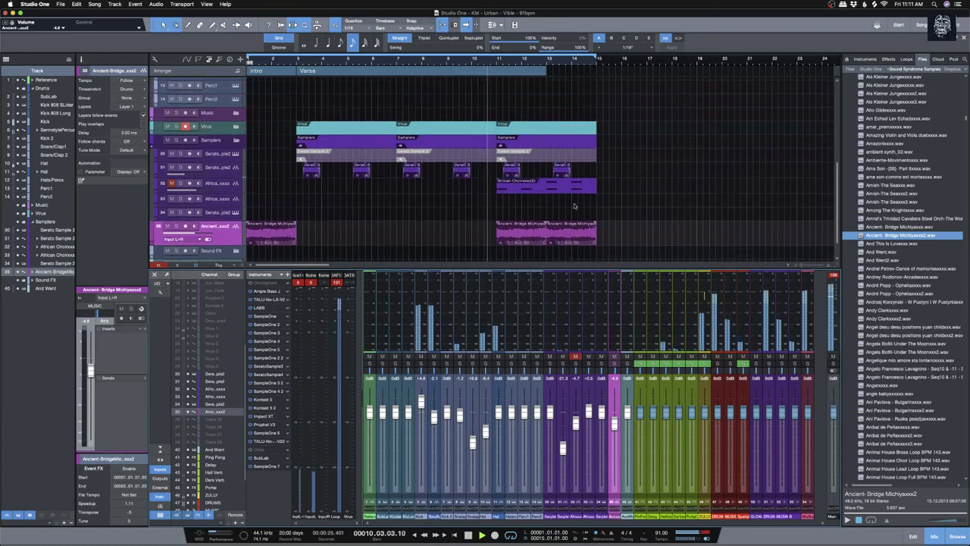
click(590, 70)
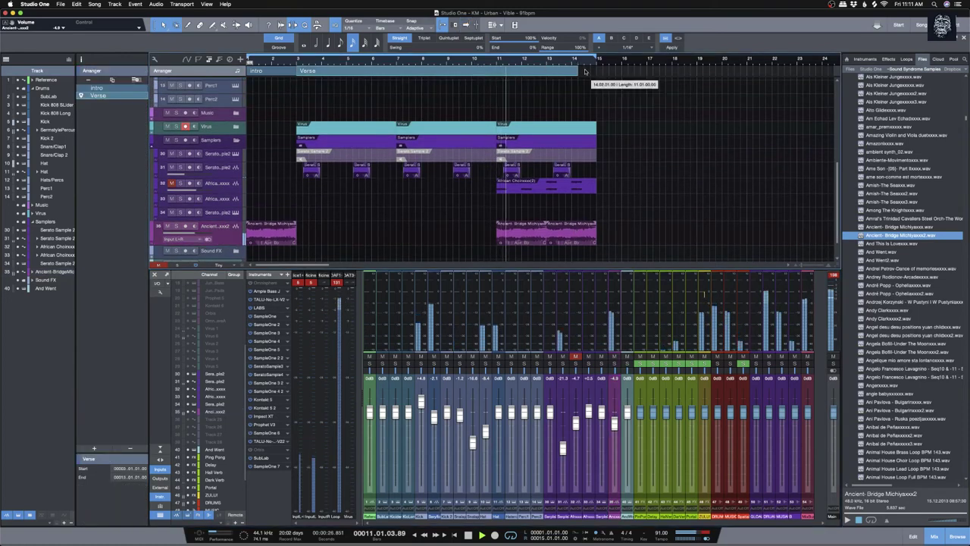
drag(592, 70, 596, 71)
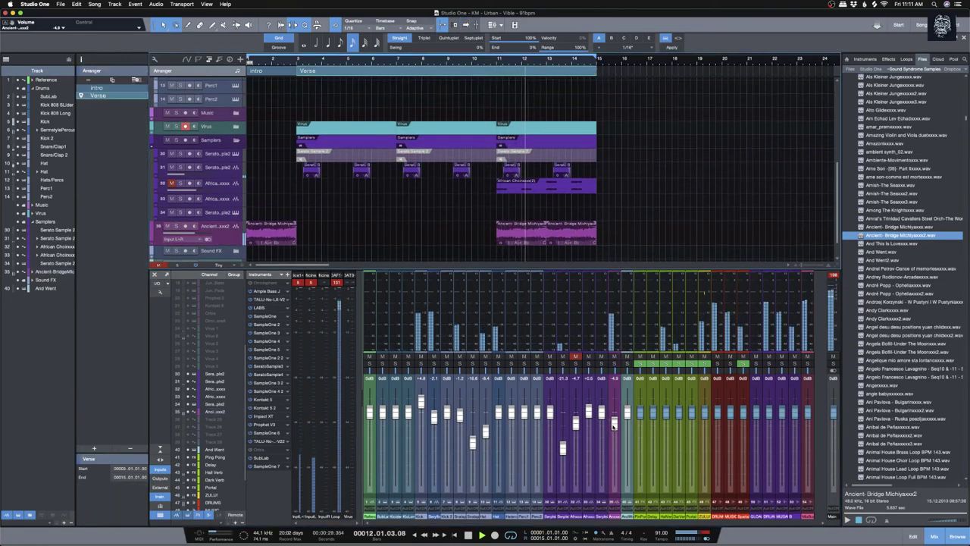
click(609, 217)
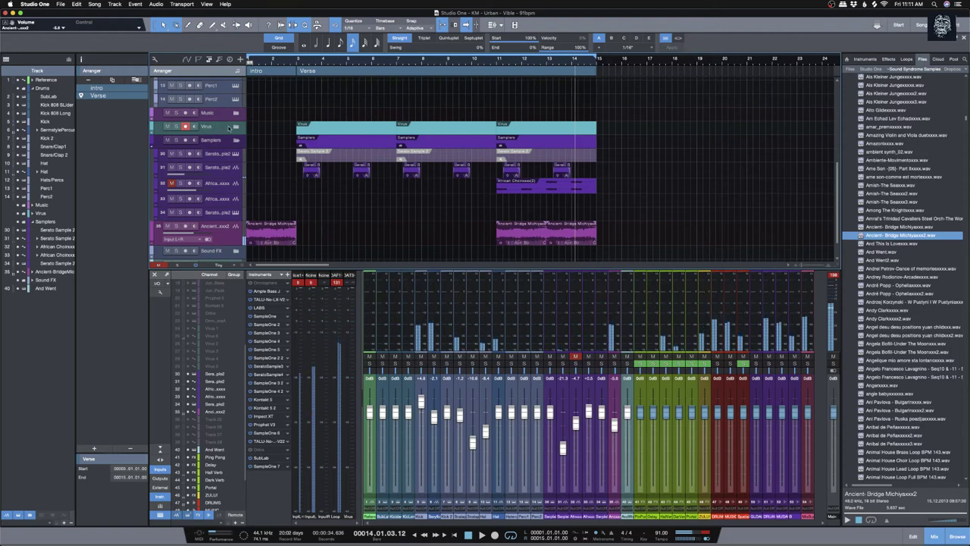
Step: Expand the Virus folder track, select the last Virus 1 event before bar 15, and play the song
click(235, 128)
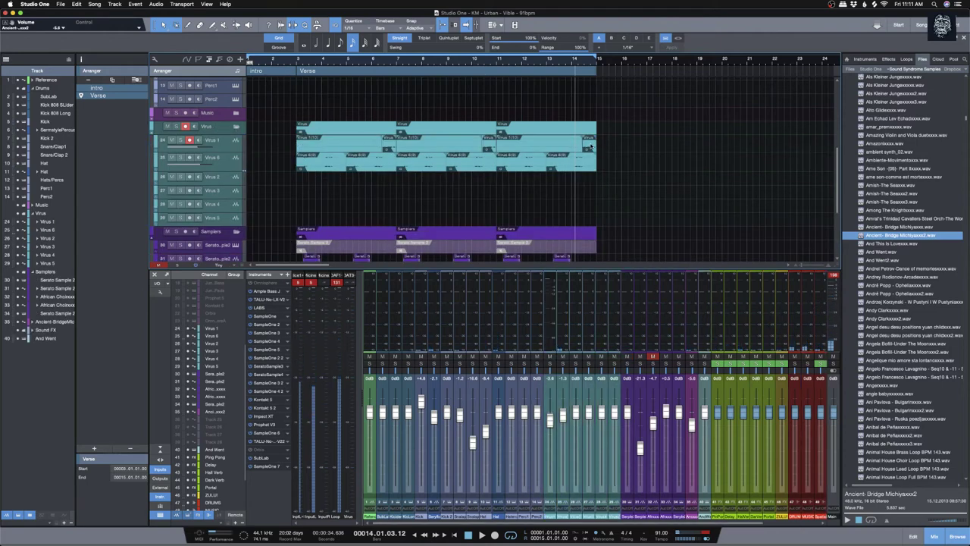
click(590, 144)
key(space)
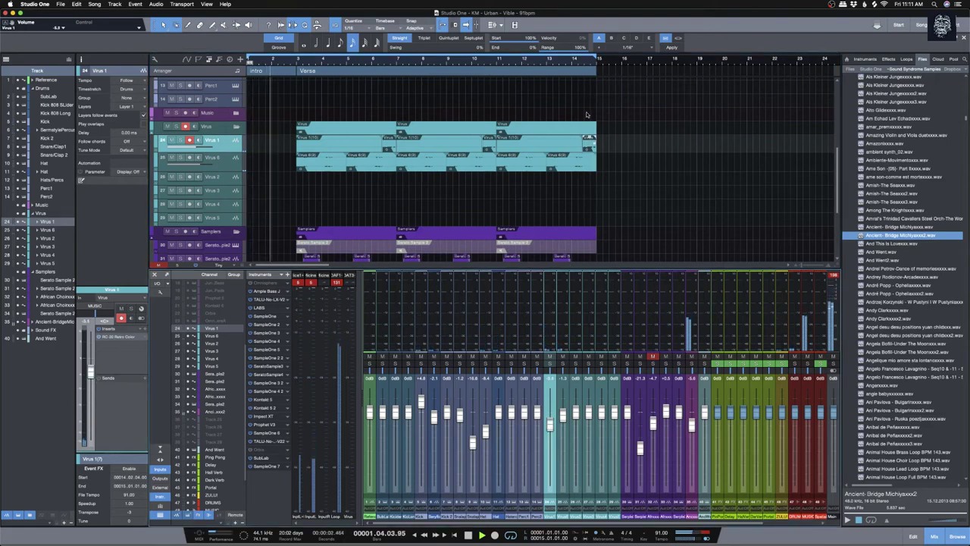
Step: Add a Chorus arranger section after the Verse and extend it from bar 15 to bar 19
double_click(604, 71)
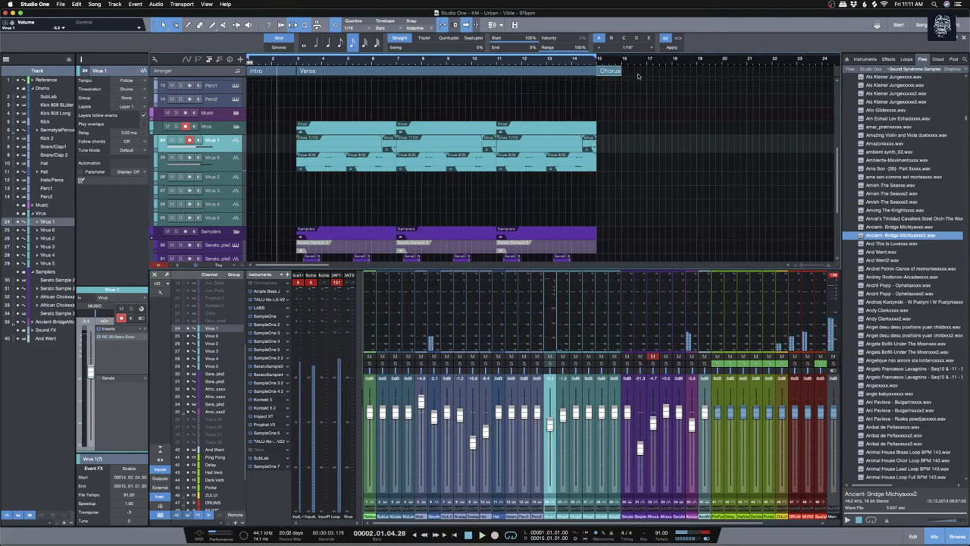
drag(623, 71, 696, 71)
Step: Duplicate the last Sermstyle Percussion event into the Chorus, extend the loop range to bar 19, and play from near bar 13
scroll(717, 159, down, 1)
scroll(717, 159, up, 5)
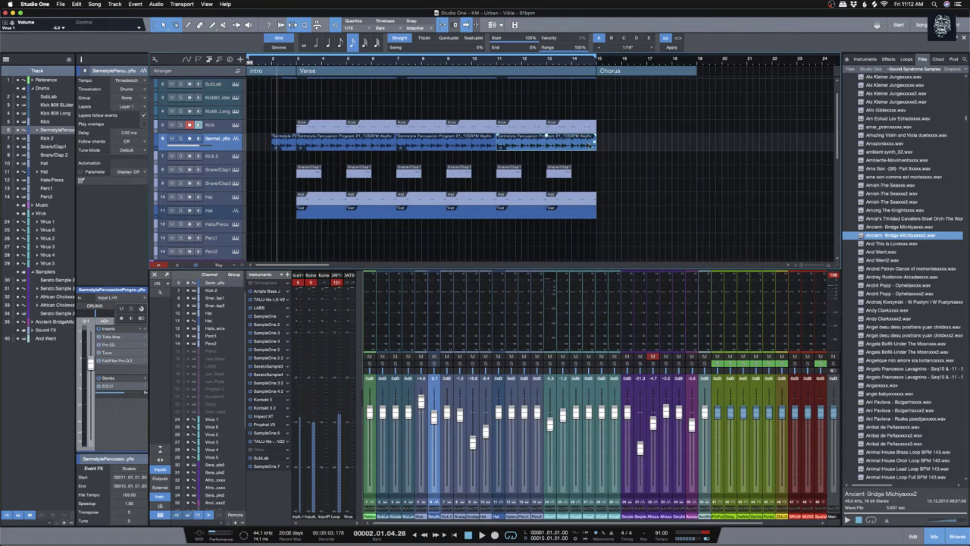
key(d)
drag(691, 58, 699, 58)
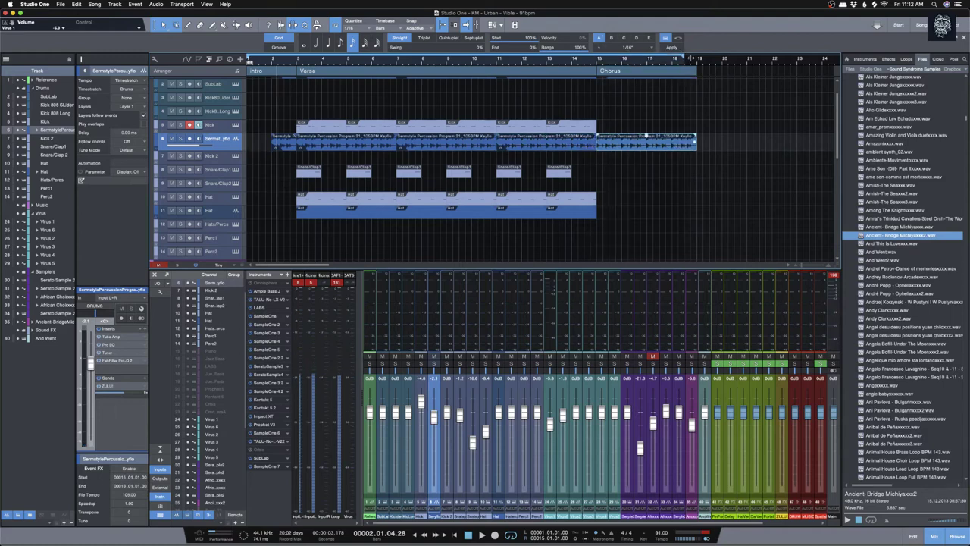
click(564, 61)
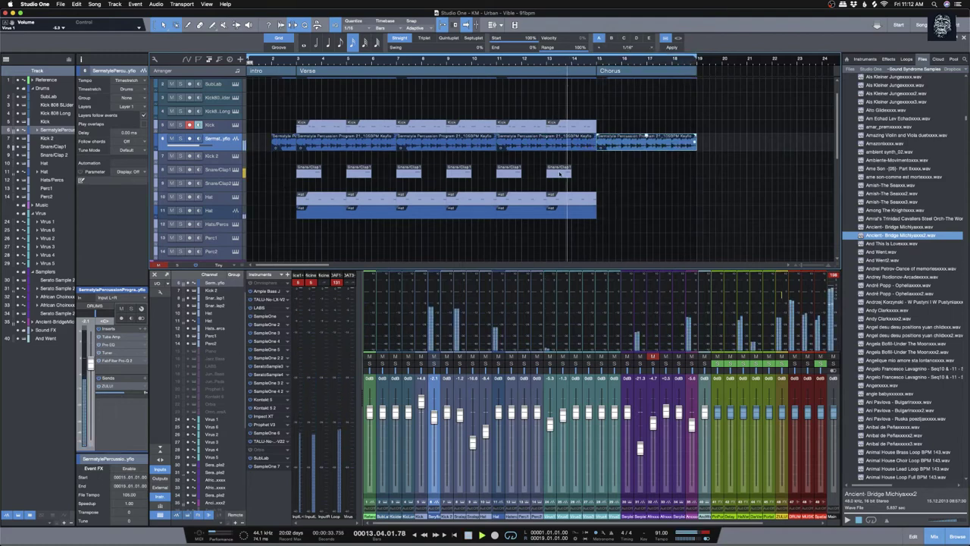
Step: Copy the Snare/Clap1 event to bars 15 and 17 and duplicate the last event on Hat track 10 twice to fill the Chorus
click(560, 175)
drag(561, 174, 656, 176)
click(577, 202)
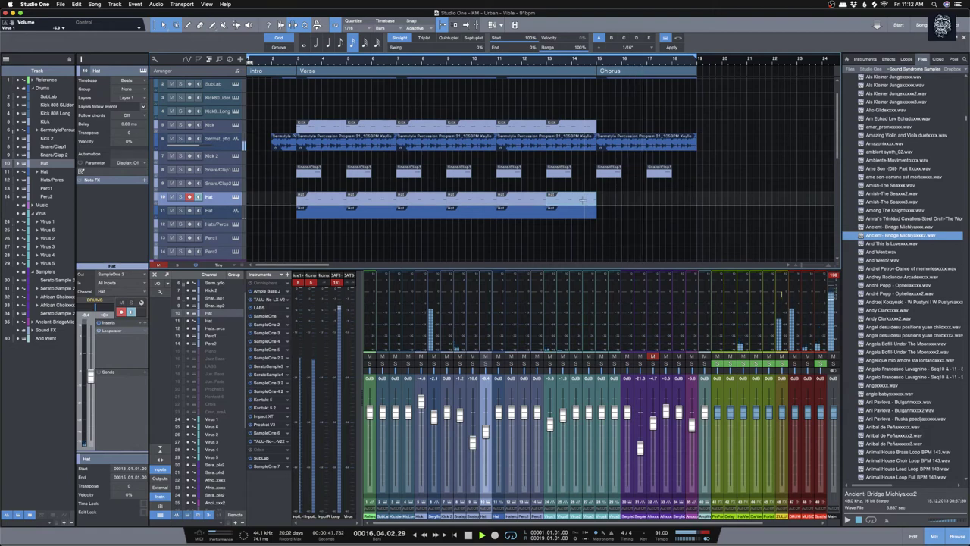
key(d)
key(d)
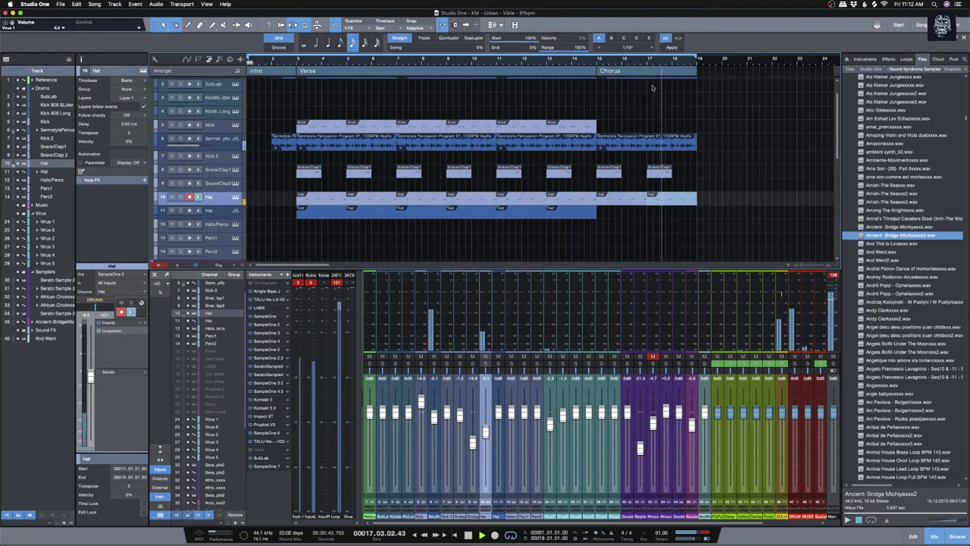
scroll(703, 91, down, 3)
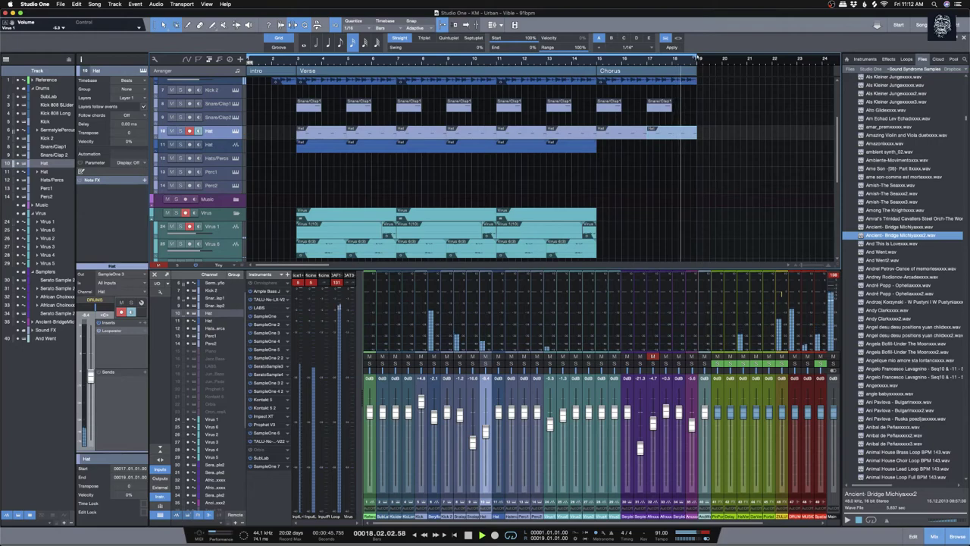
Step: Extend the Chorus arranger section to bar 23 and play the song
scroll(714, 101, up, 3)
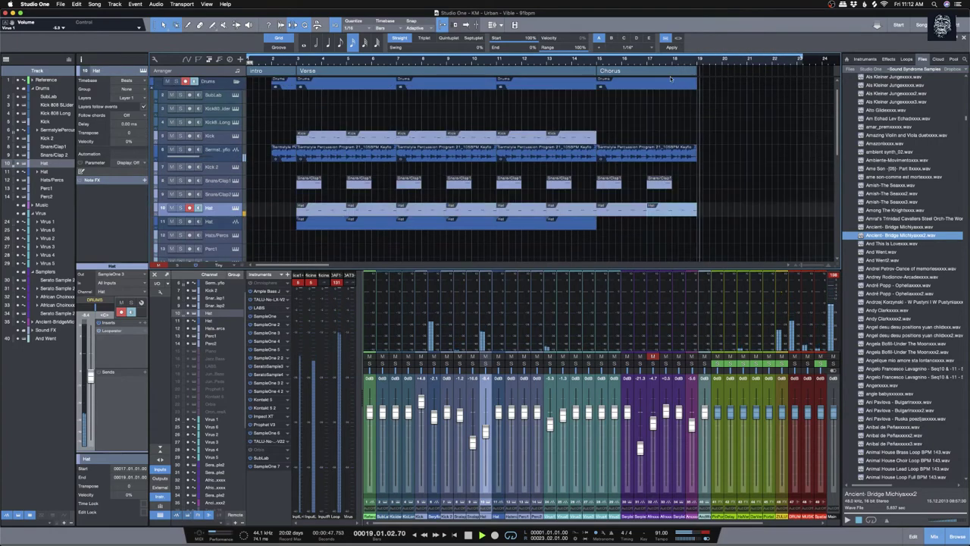
click(695, 70)
key(space)
drag(696, 70, 795, 70)
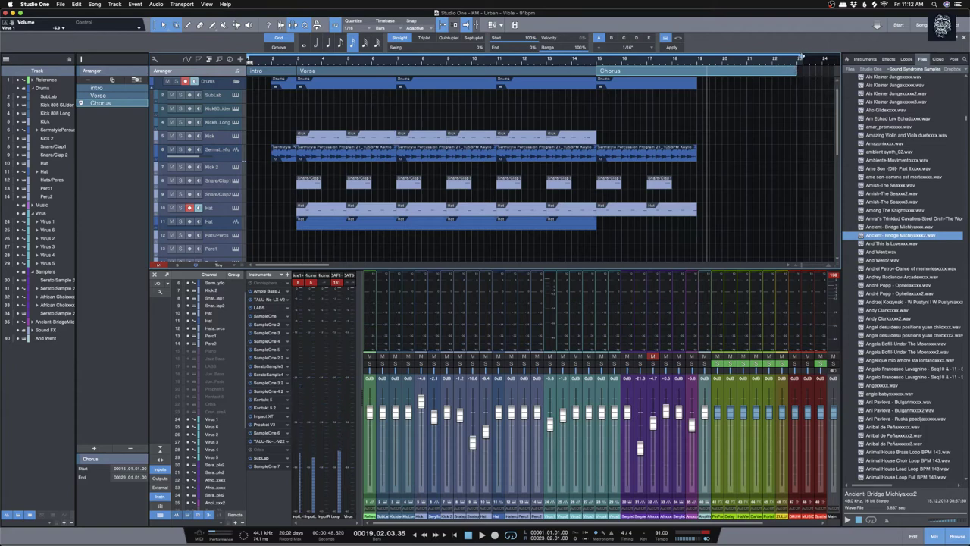
key(space)
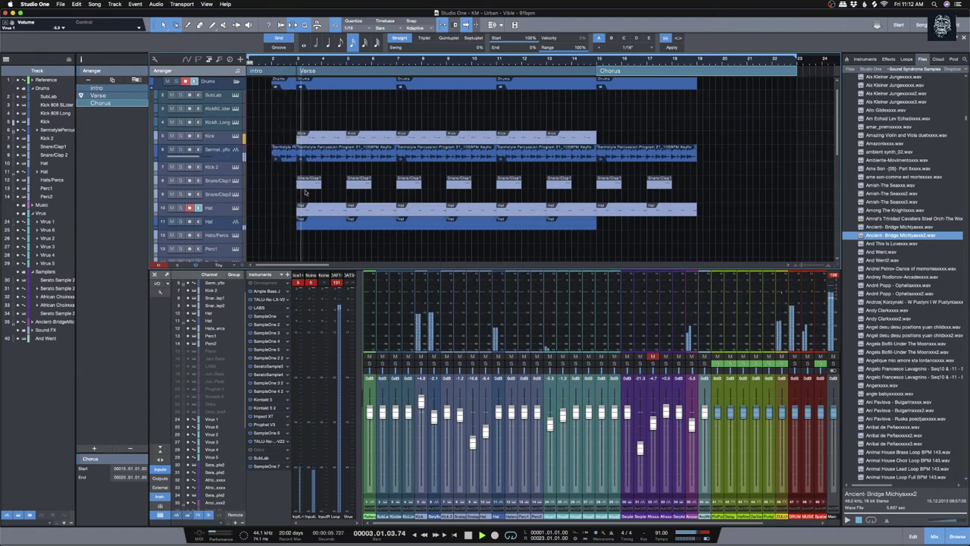
Step: Expand the DRUM AUTO and MUSIC AUTO bus channels and route both of their outputs to GLOBAL AUTO
scroll(305, 191, down, 6)
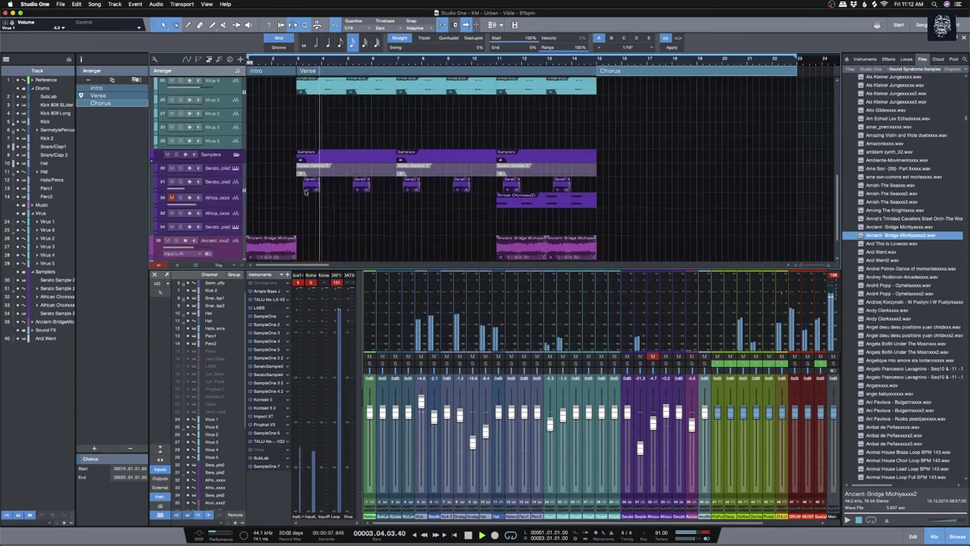
scroll(305, 192, down, 3)
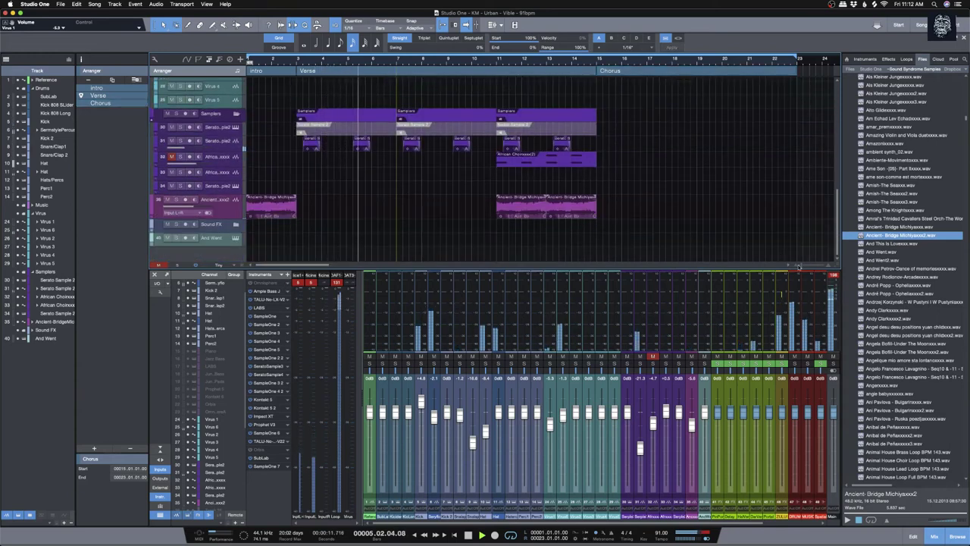
drag(803, 265, 797, 265)
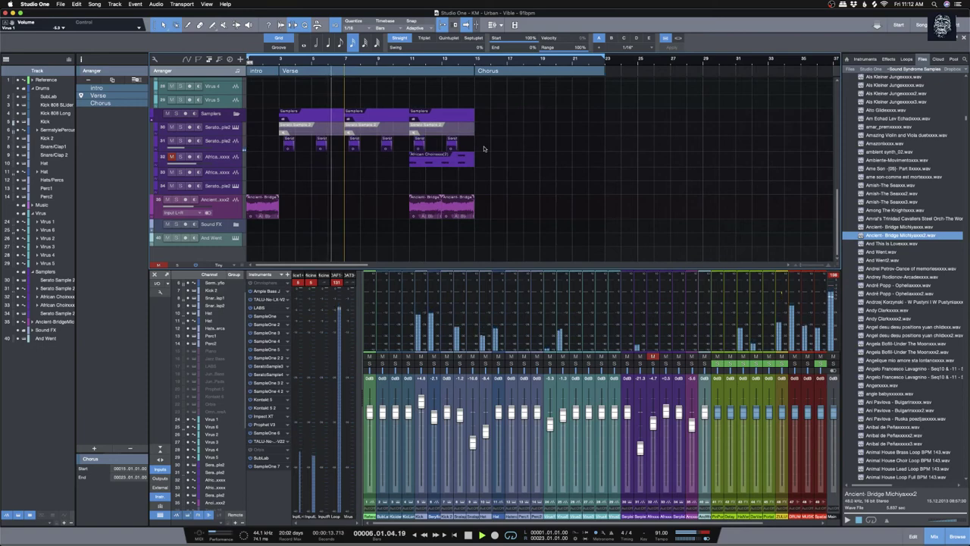
scroll(484, 149, up, 5)
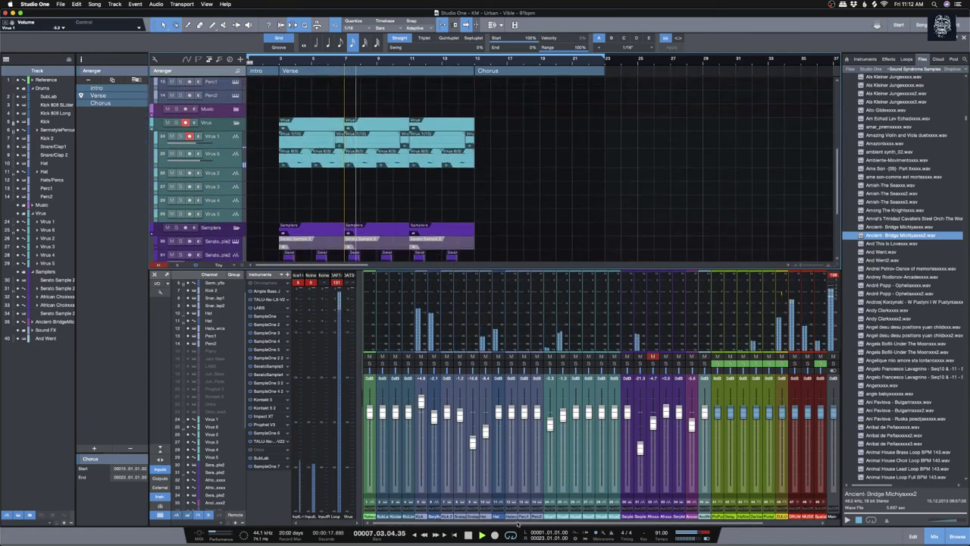
drag(516, 523, 710, 535)
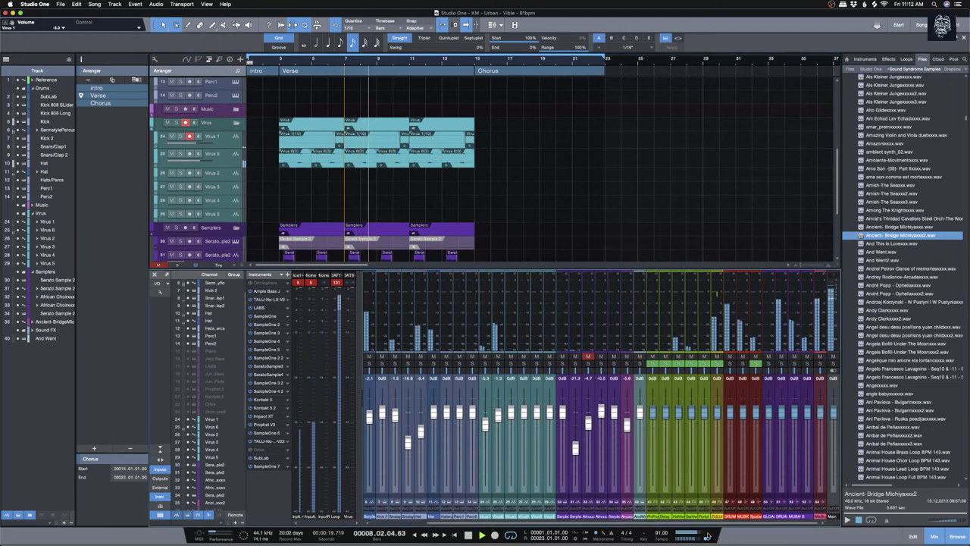
click(787, 393)
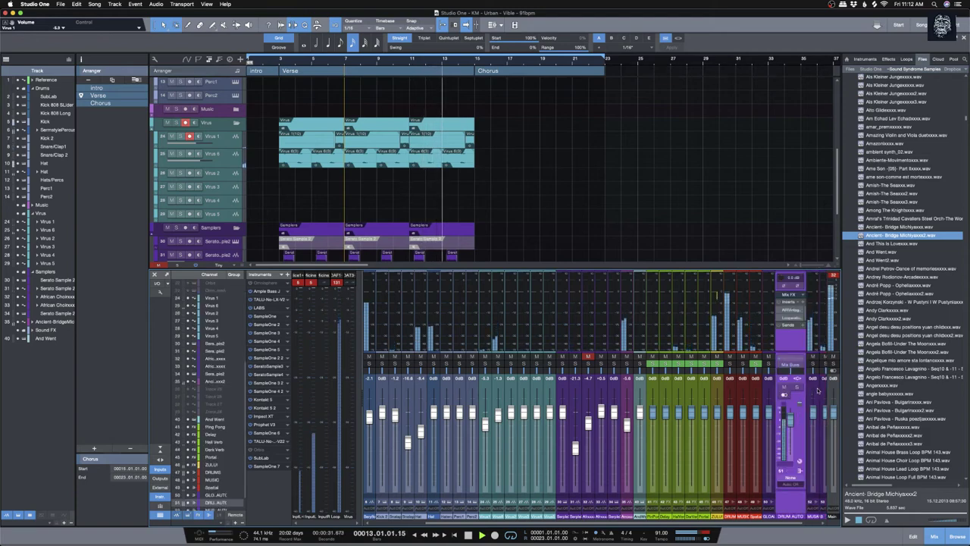
double_click(817, 391)
click(788, 366)
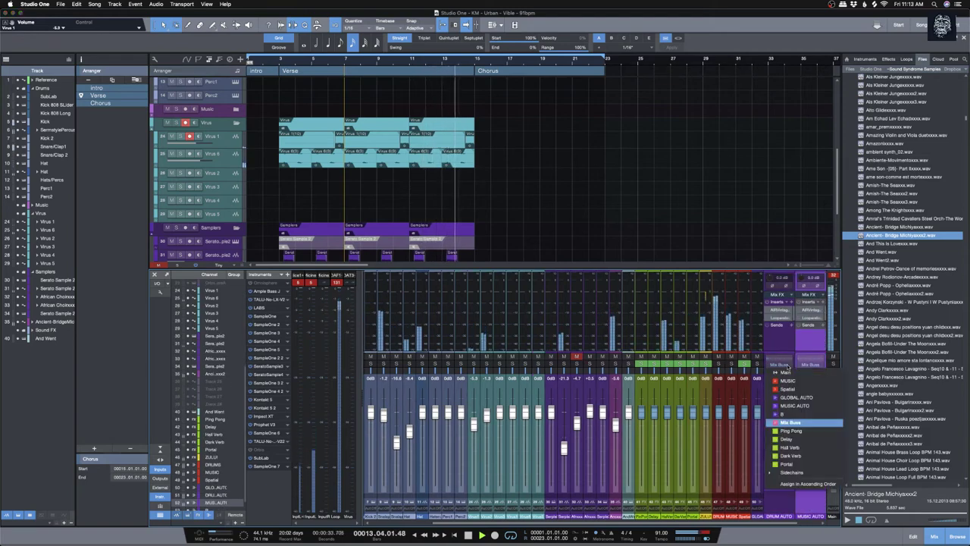
click(796, 397)
click(811, 366)
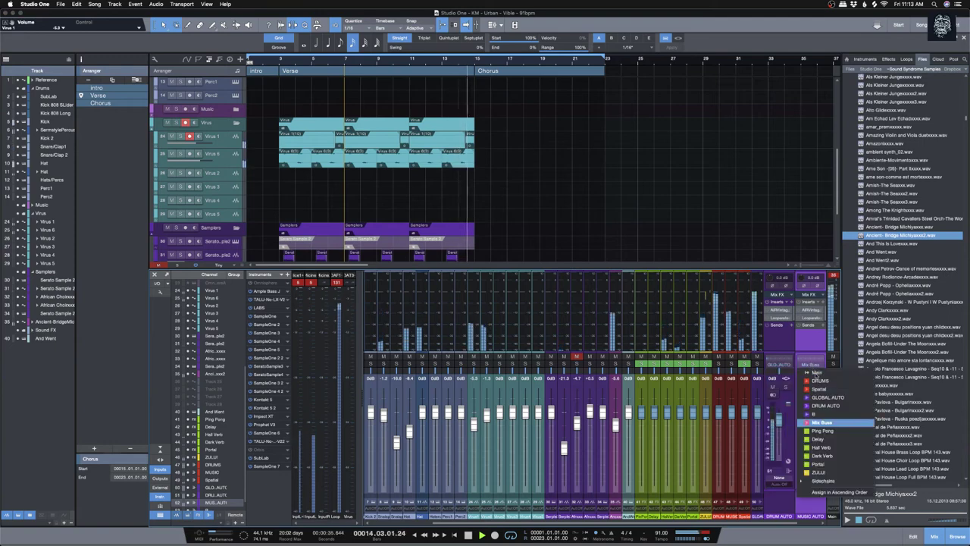
click(826, 397)
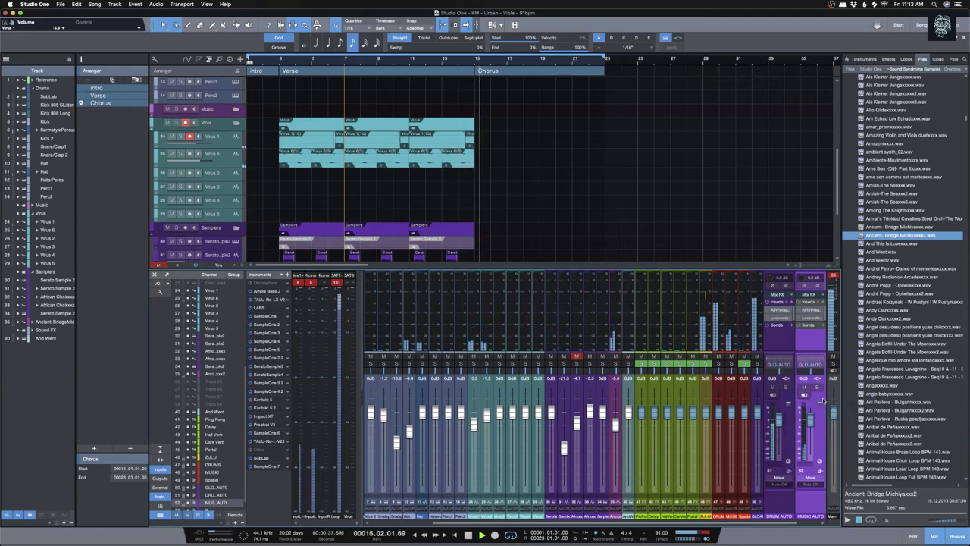
Step: Expand the GLOBAL AUTO bus channel and play the song from the start of the Verse
double_click(756, 350)
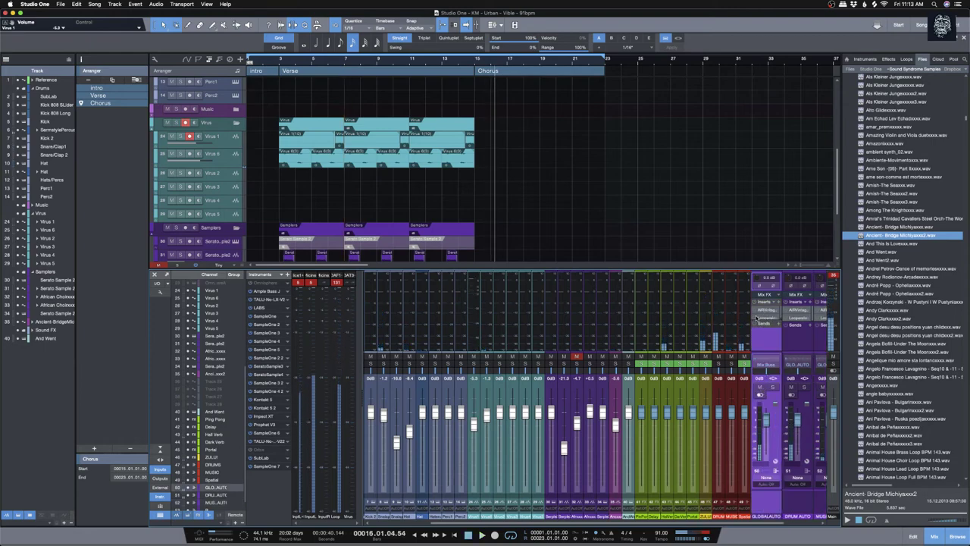
click(282, 65)
key(space)
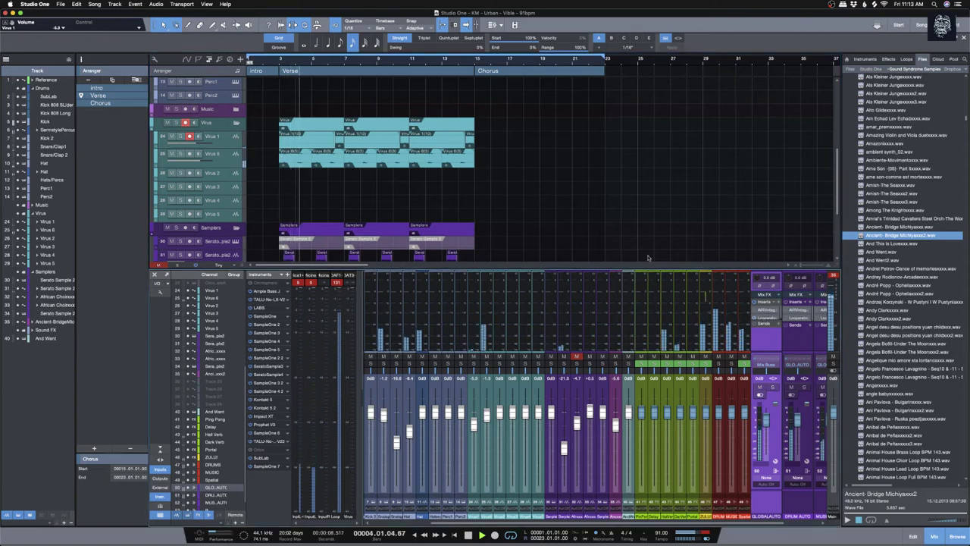
Step: Load the Reverse Landscape preset from the Reverse folder in GLOBAL AUTO's Looperator insert and close the plug-in
double_click(762, 319)
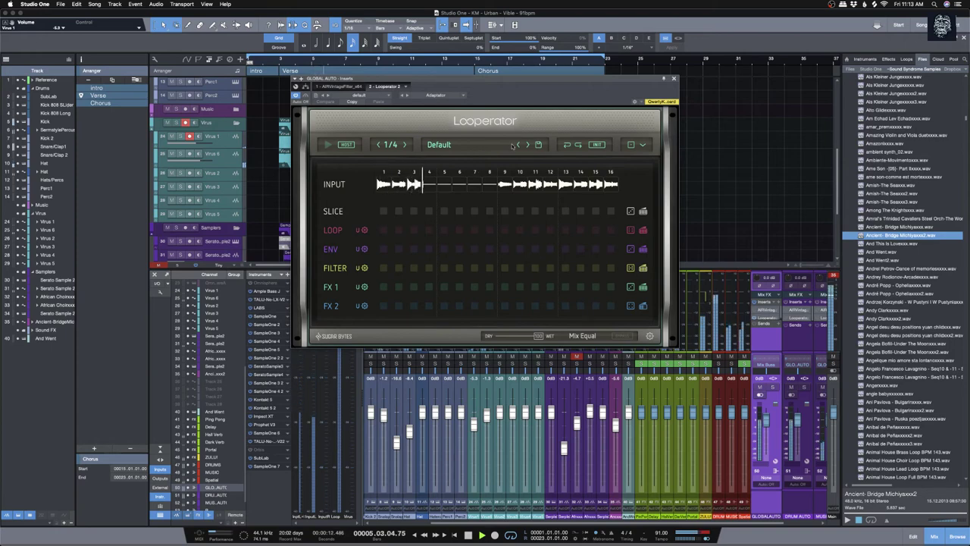
click(437, 145)
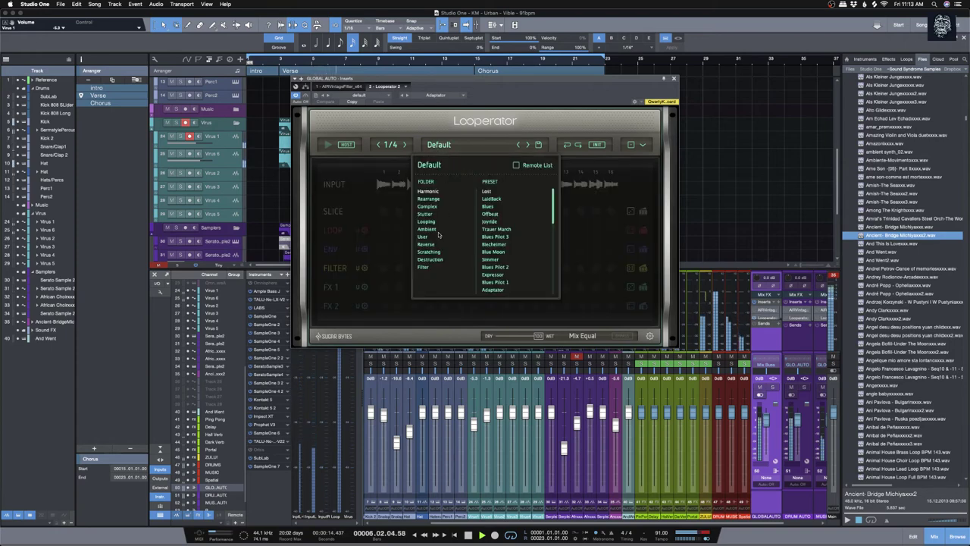
click(427, 230)
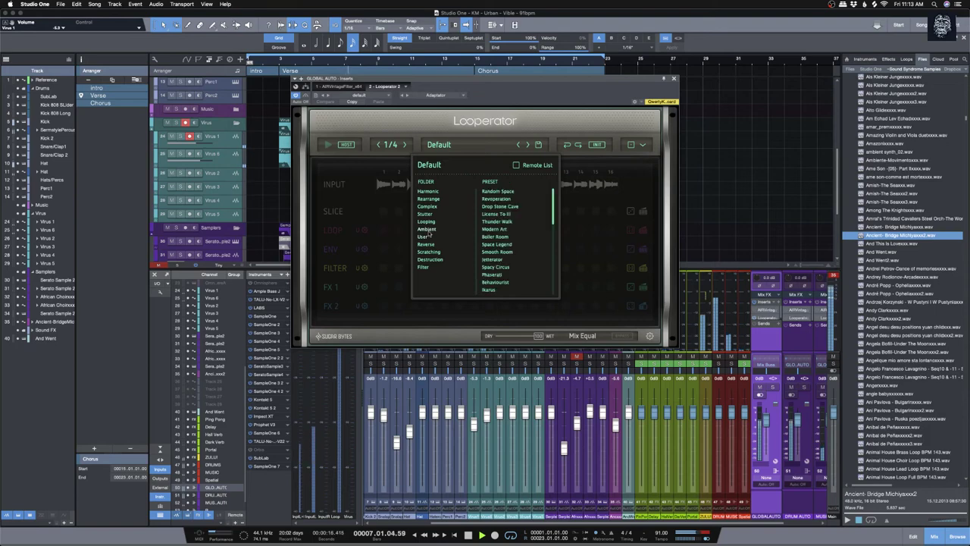
click(427, 244)
click(496, 229)
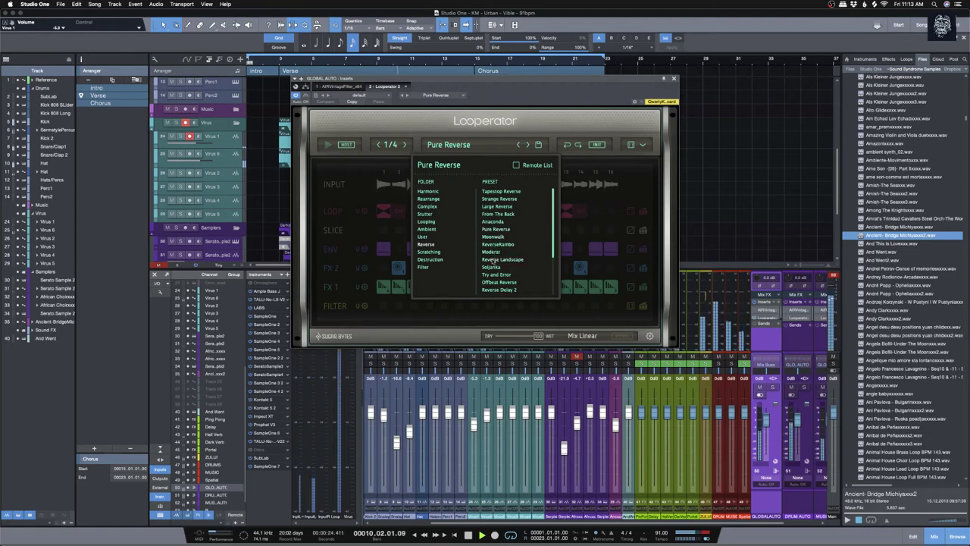
click(492, 259)
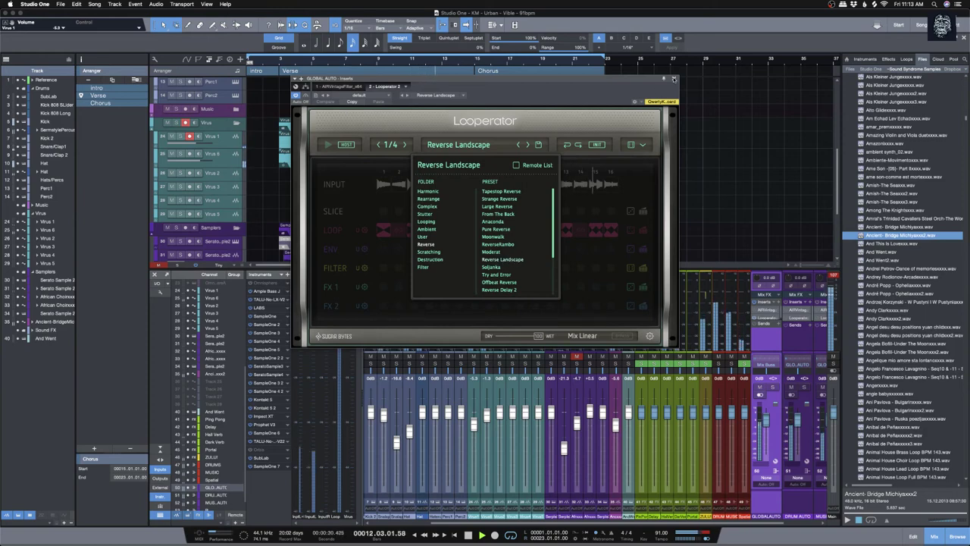
click(674, 79)
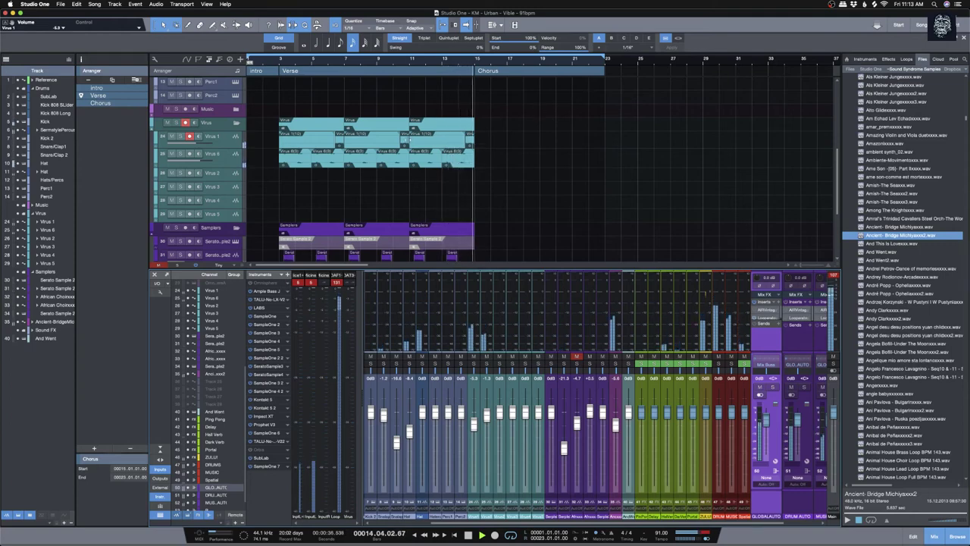
Step: Play the transition from the Intro into the Verse, stop playback and return to the song start
click(280, 69)
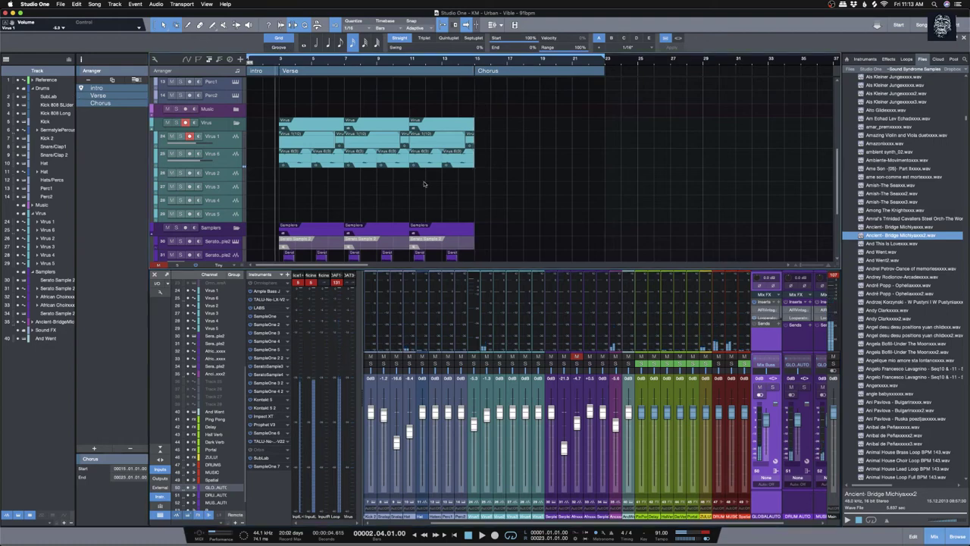
scroll(485, 182, down, 5)
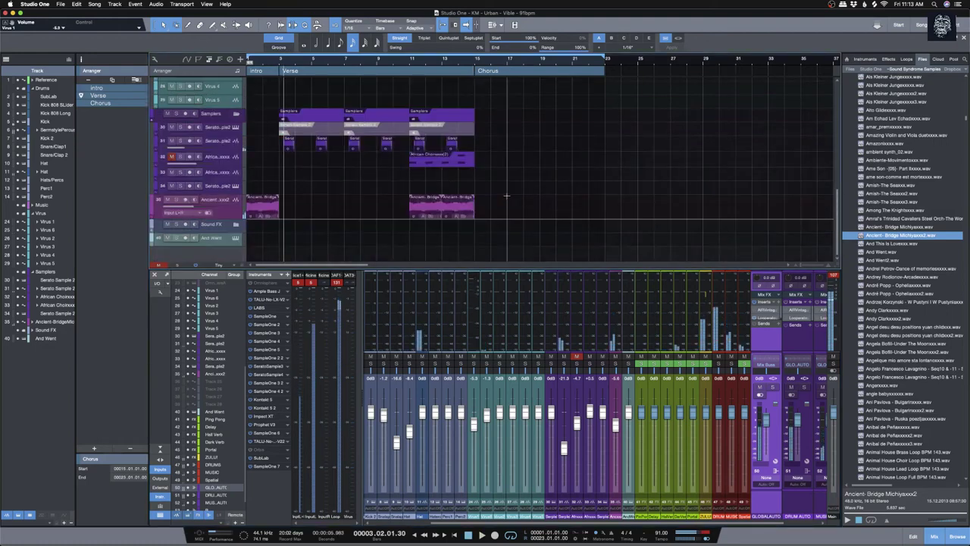
key(space)
key(comma)
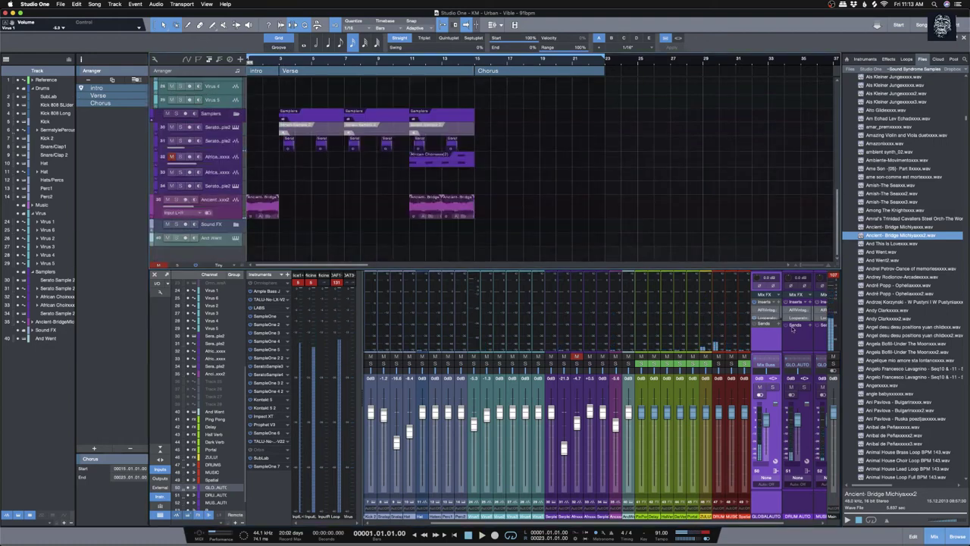
Step: Create an automation track for the GLOBAL AUTO bus from its volume fader and increase the track's height
right_click(766, 423)
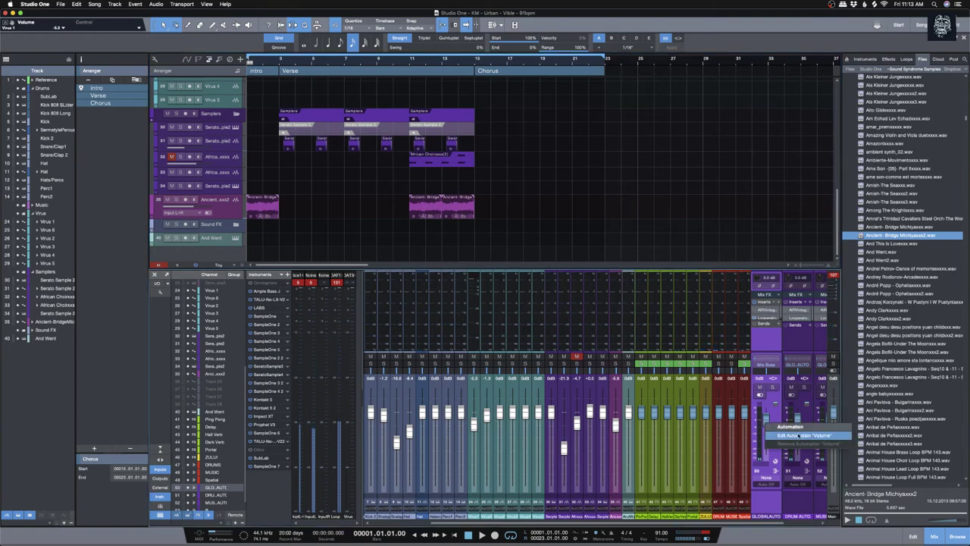
click(797, 436)
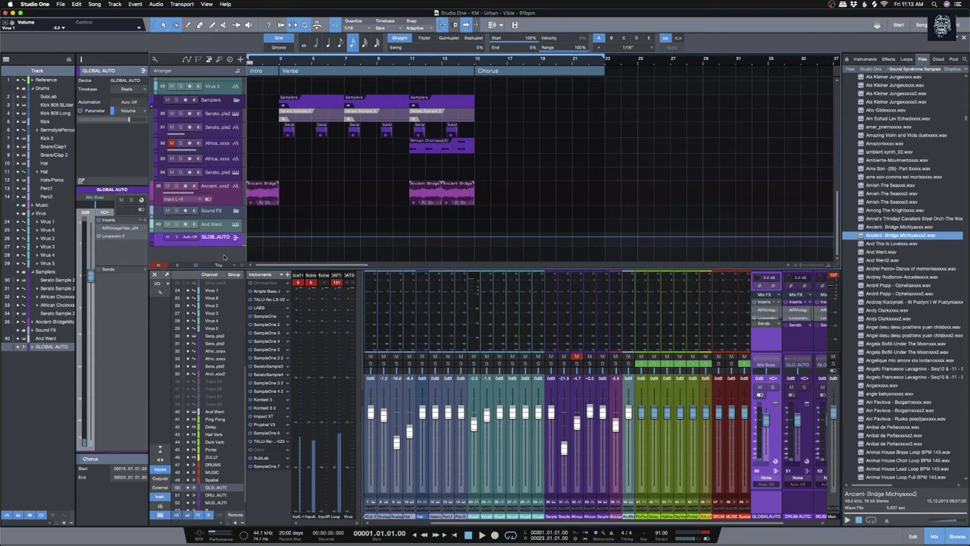
drag(230, 245, 231, 270)
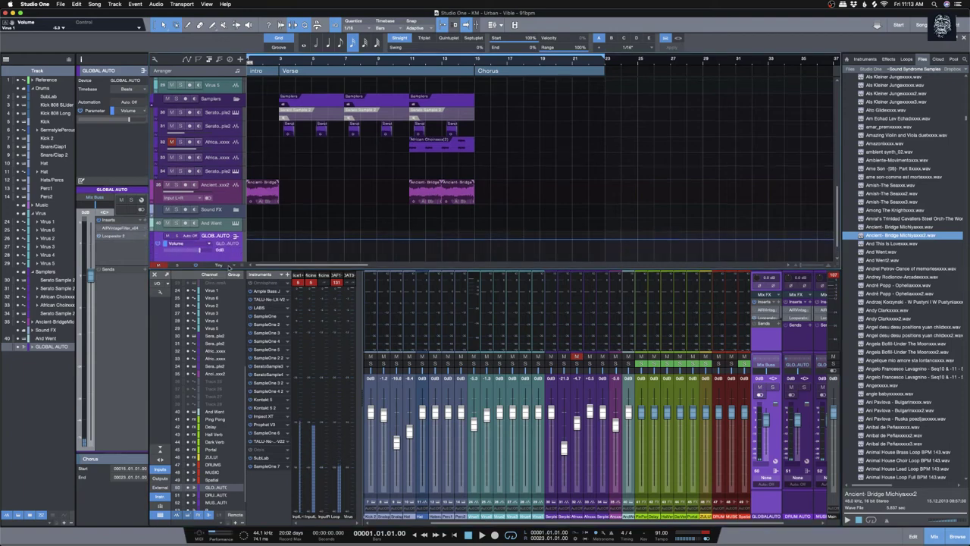
scroll(236, 184, down, 2)
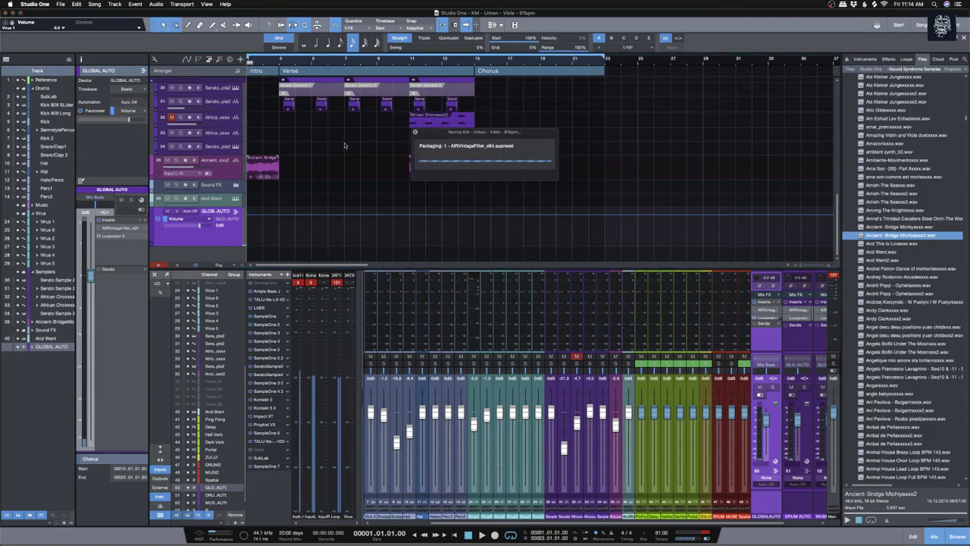
Step: Remove the Volume parameter from the GLOBAL AUTO automation track
click(209, 219)
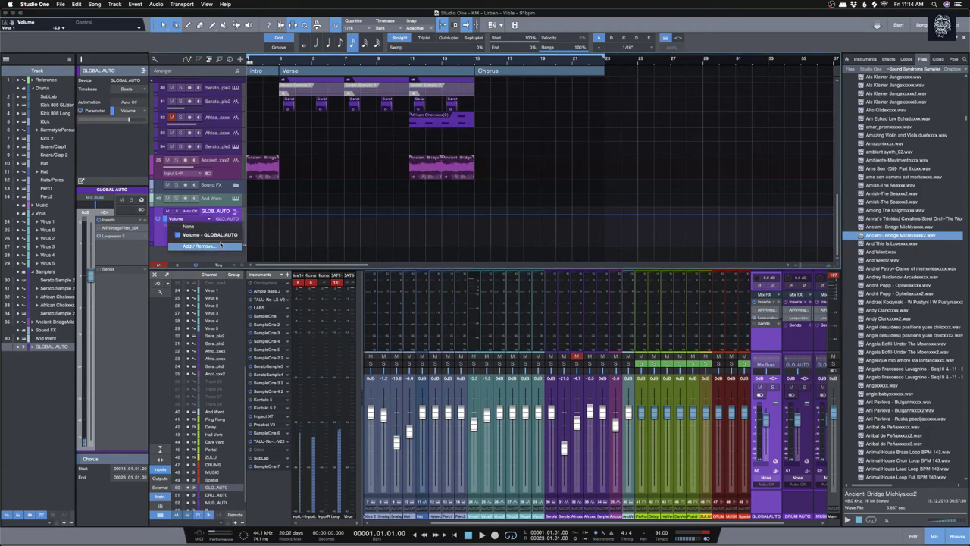
click(218, 247)
click(365, 199)
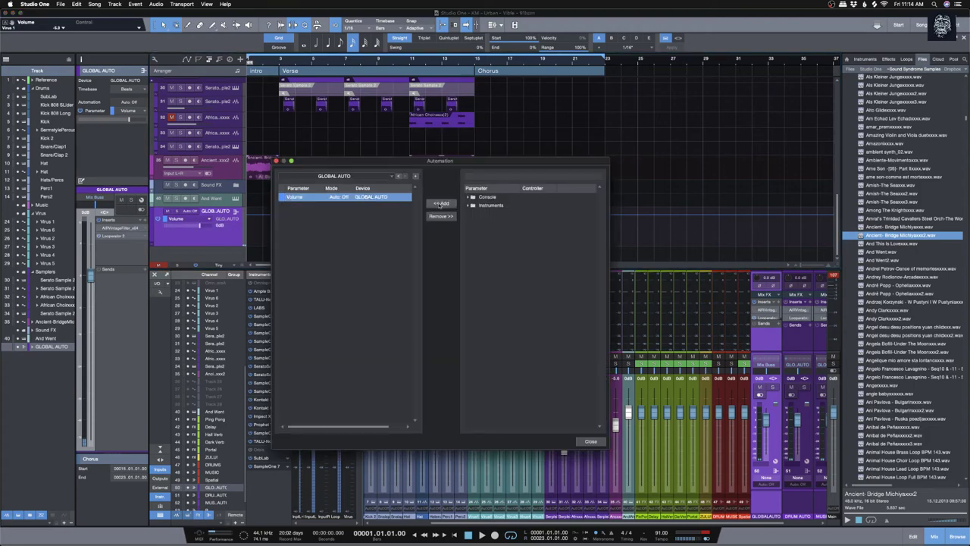
click(440, 216)
Step: Add the Bypass parameter of GLOBAL AUTO's Looperator insert to the automation track and close the Automation window
click(468, 196)
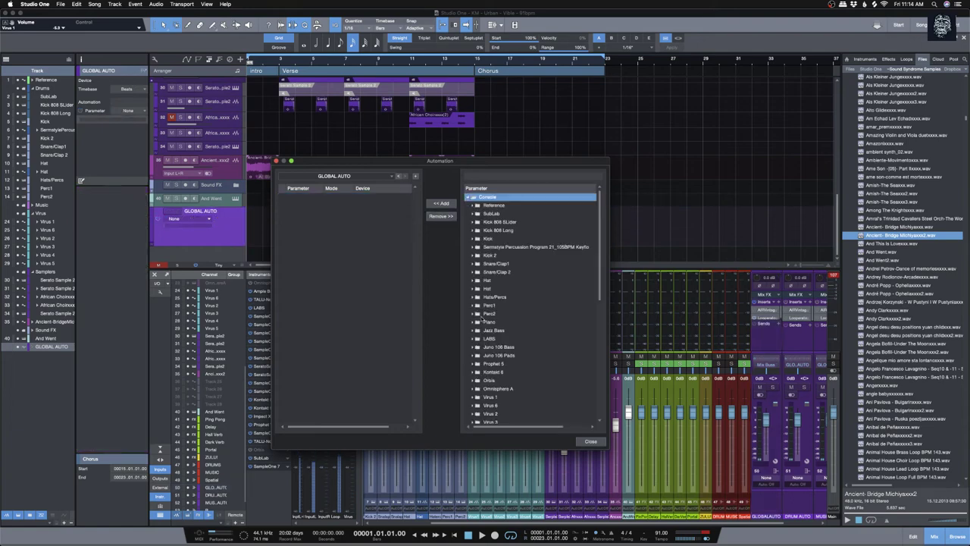
scroll(482, 321, down, 10)
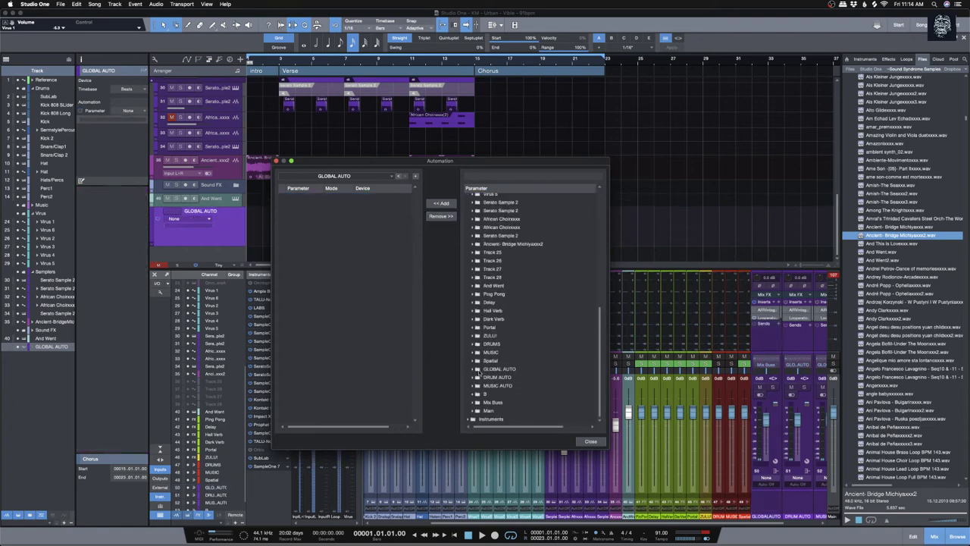
click(473, 370)
click(477, 381)
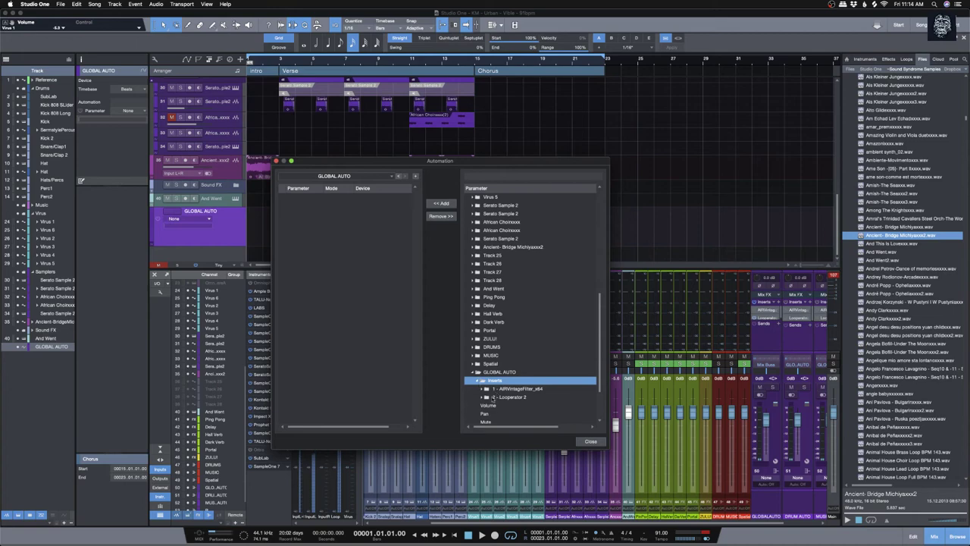
double_click(497, 398)
click(498, 389)
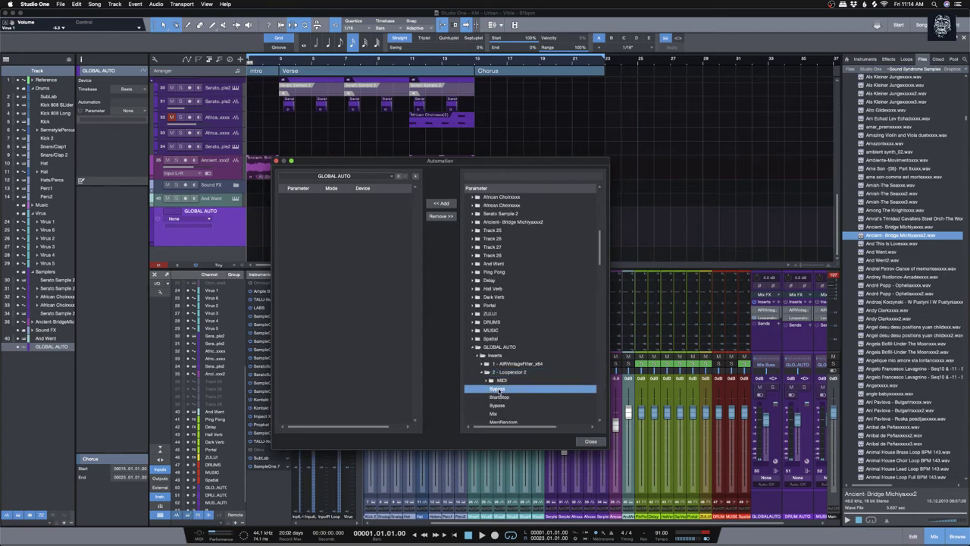
click(444, 204)
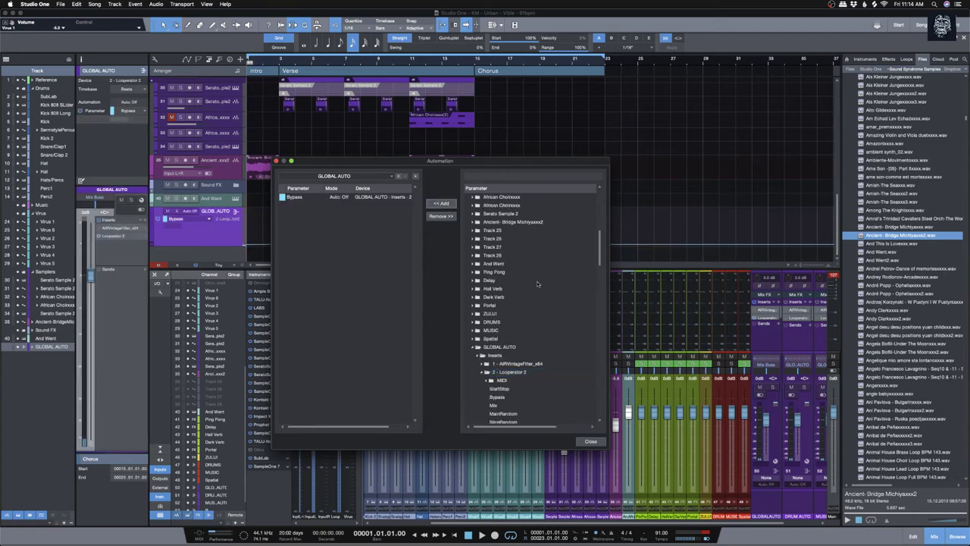
click(590, 443)
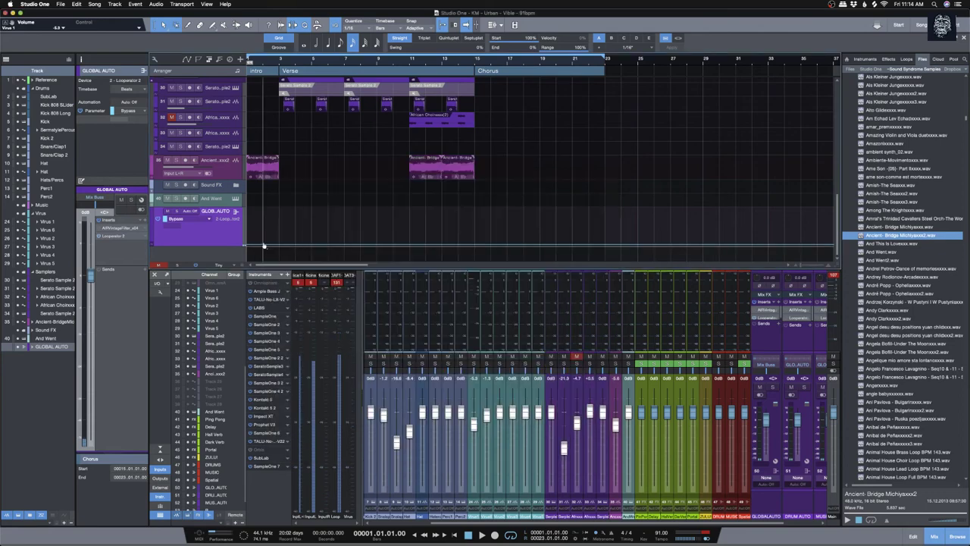
Step: Automate Looperator's Bypass off for the last beat before the Verse and for the third beat of bar 11
drag(264, 248, 277, 210)
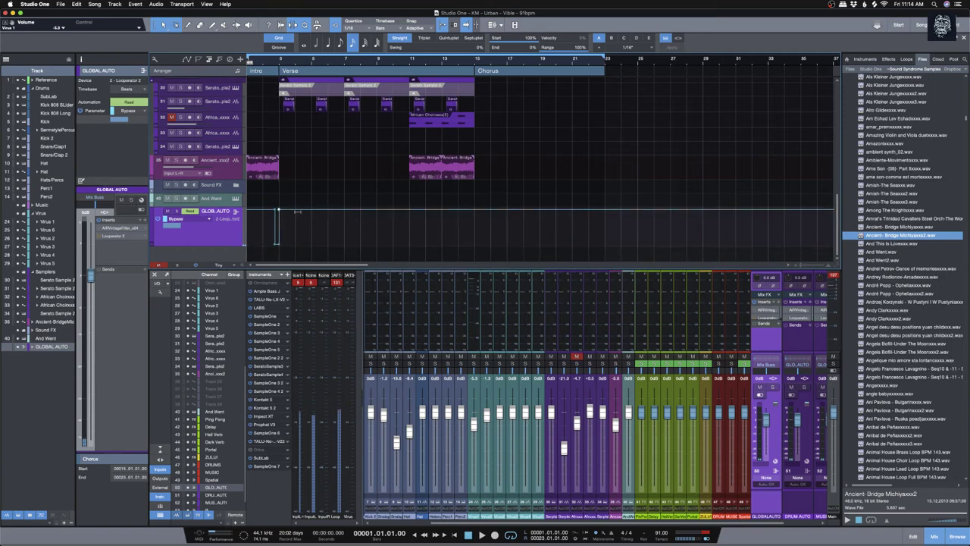
key(space)
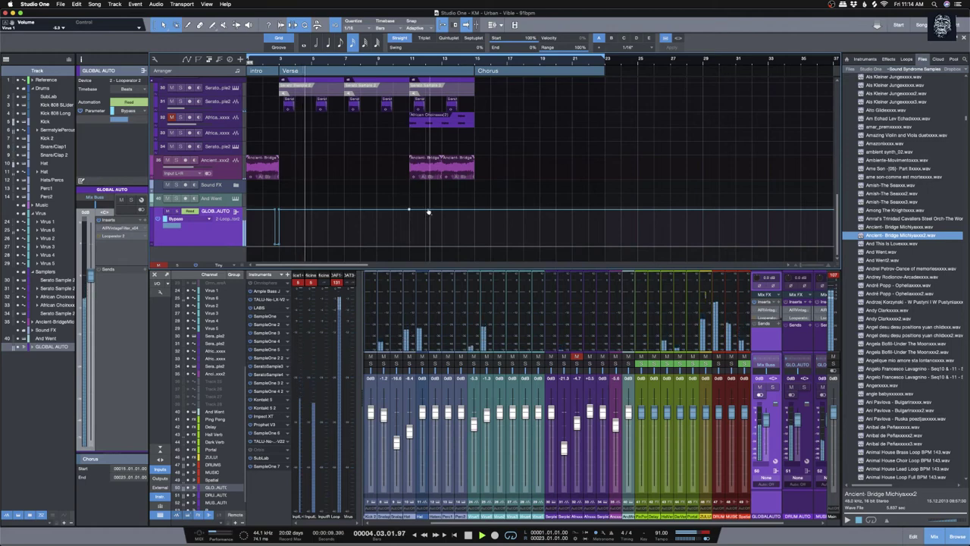
drag(417, 211, 418, 245)
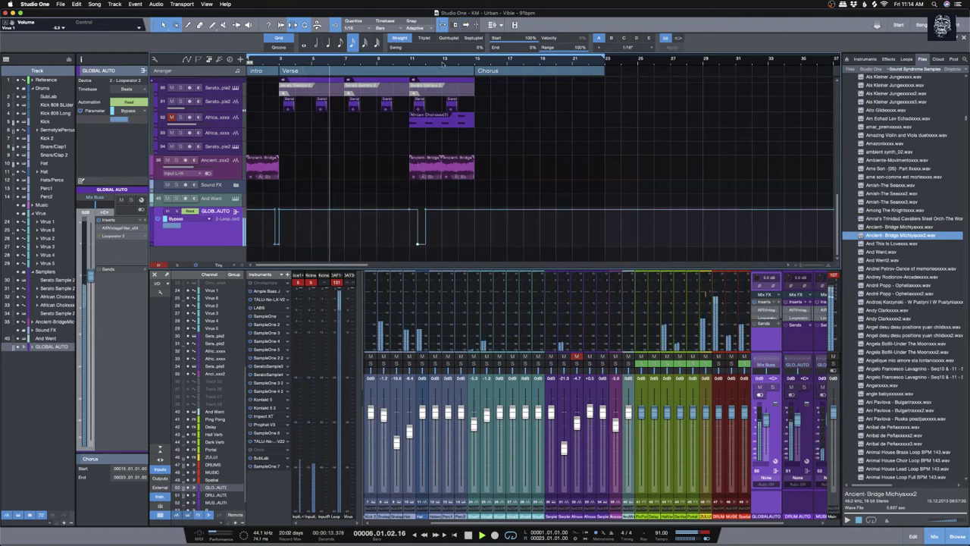
drag(444, 63, 444, 76)
scroll(444, 76, up, 2)
click(391, 244)
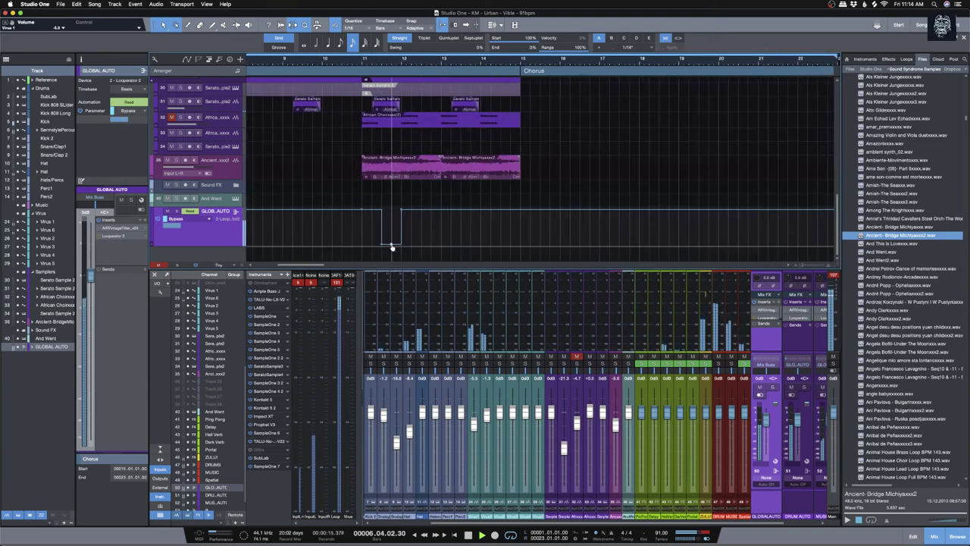
drag(401, 244, 392, 219)
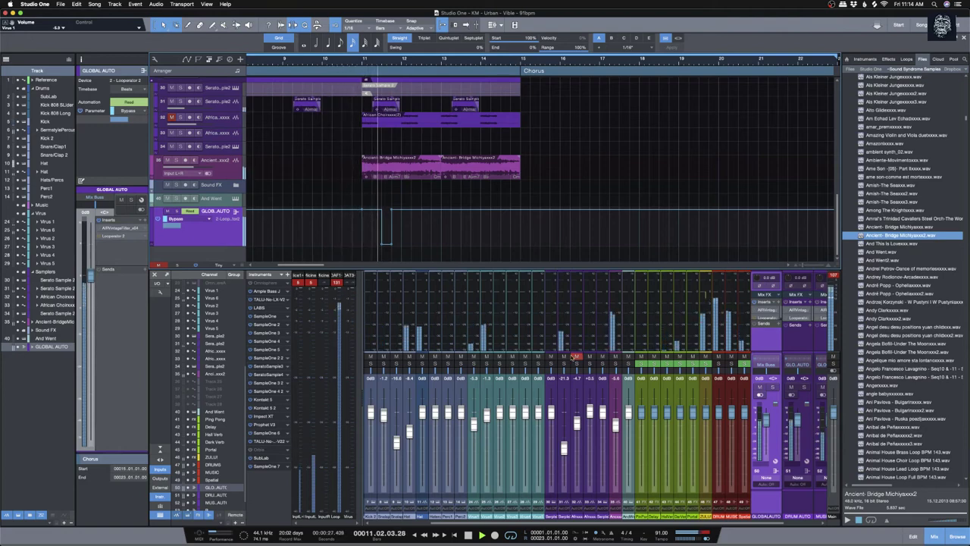
Step: Lower the Ancient Bridge channel to about -6.9 dB and automate Looperator's Bypass off across bar 14, ending at the Chorus
drag(615, 425, 615, 429)
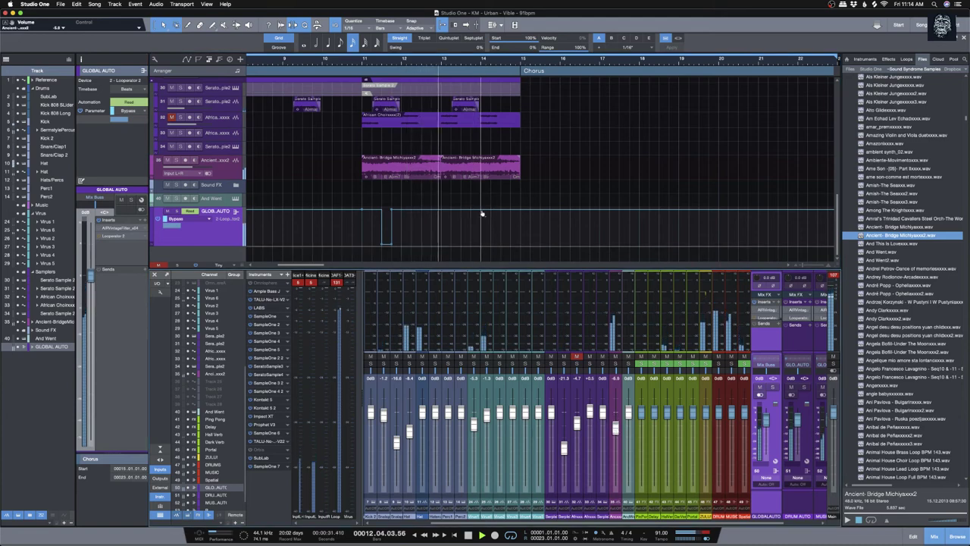
drag(485, 210, 520, 209)
click(520, 246)
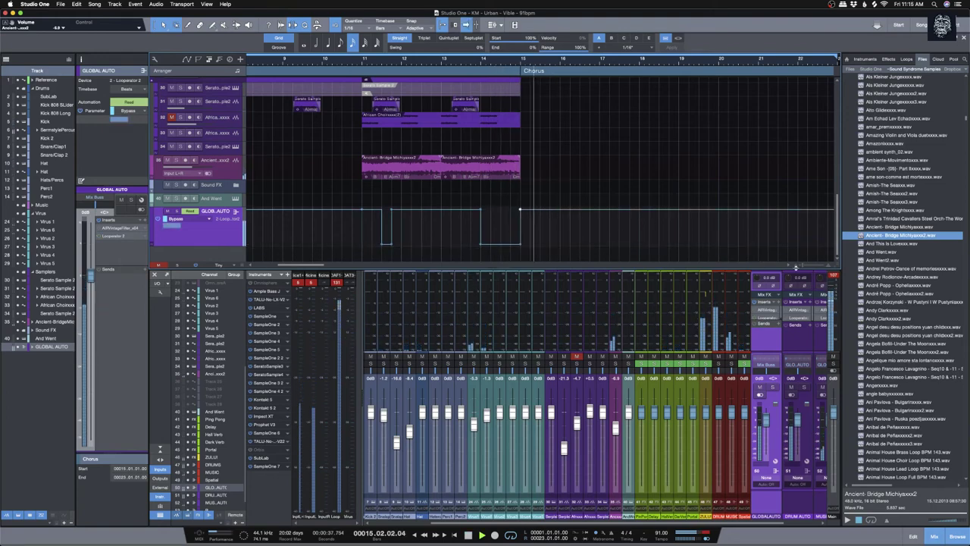
Step: Duplicate the percussion loop, Snare/Clap1 and both Hat patterns through the Chorus up to bar 23
drag(805, 265, 798, 266)
click(799, 267)
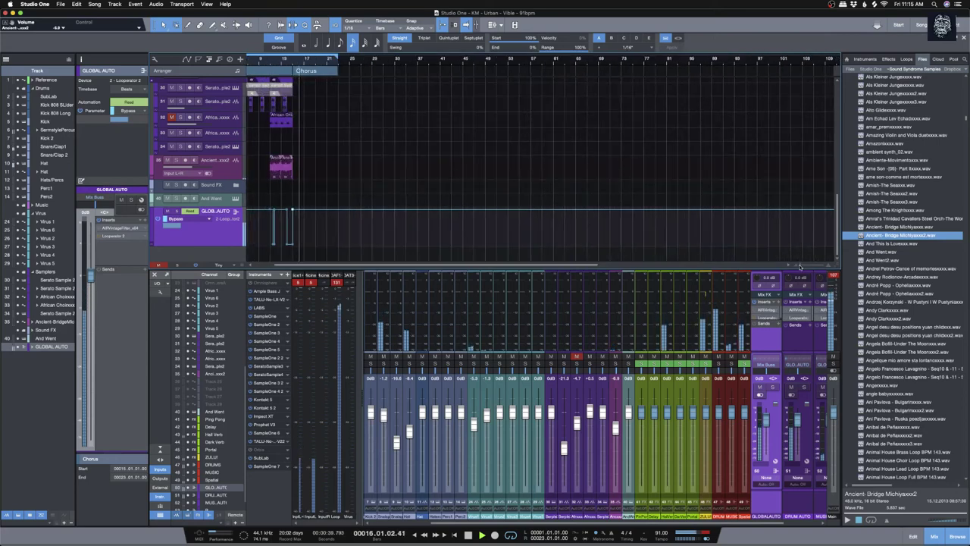
scroll(321, 236, up, 5)
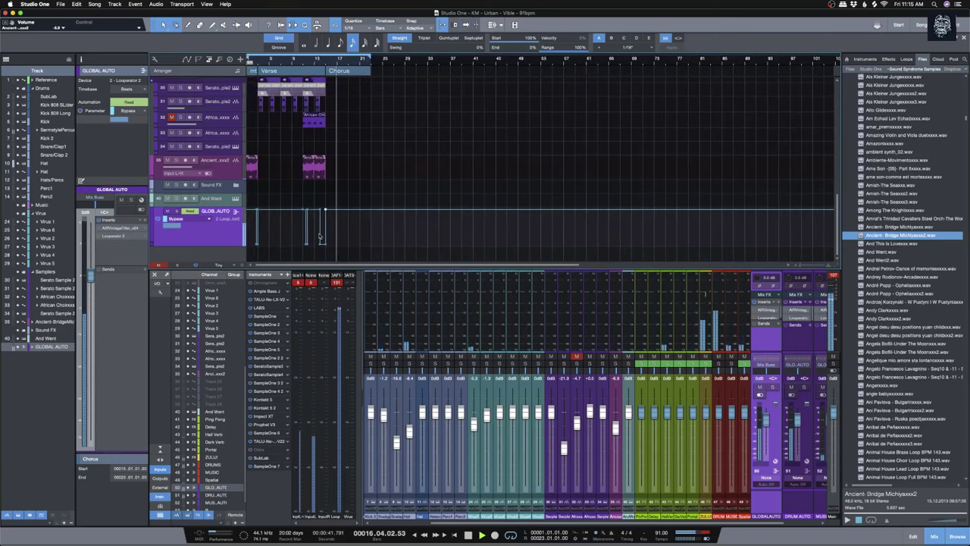
scroll(321, 236, up, 3)
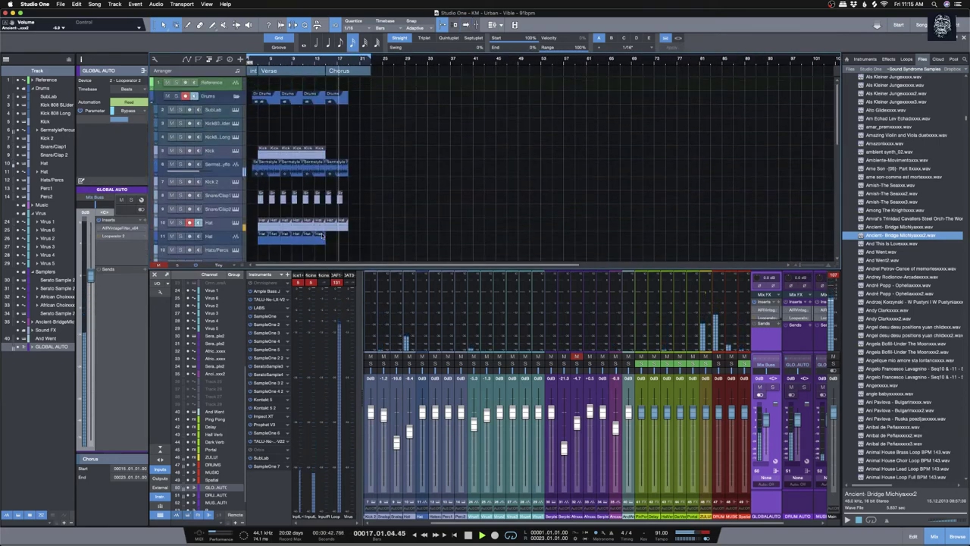
click(342, 169)
click(348, 202)
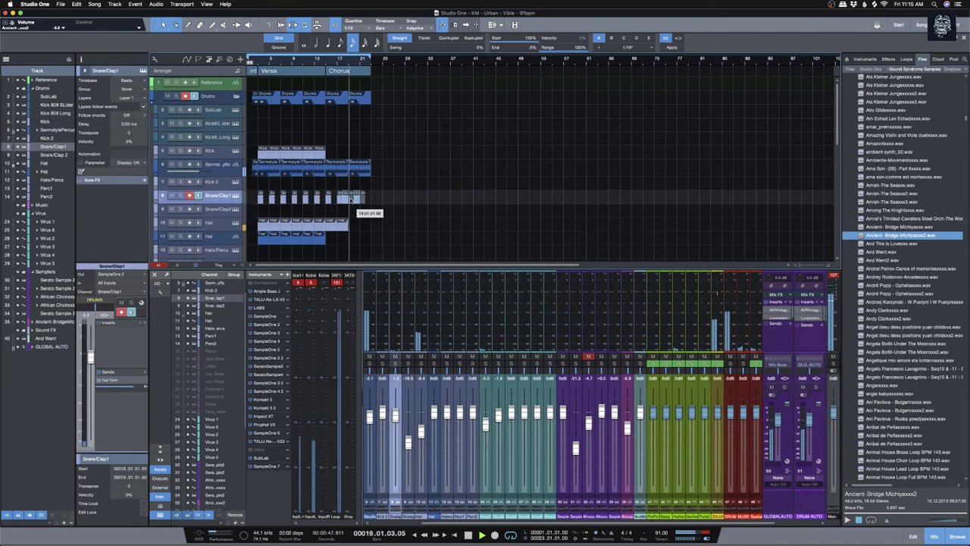
click(343, 229)
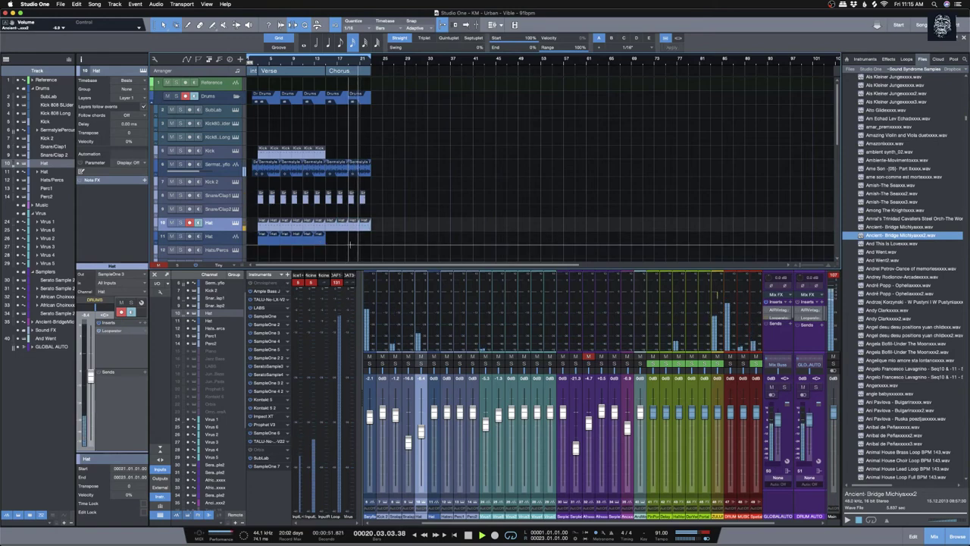
click(325, 236)
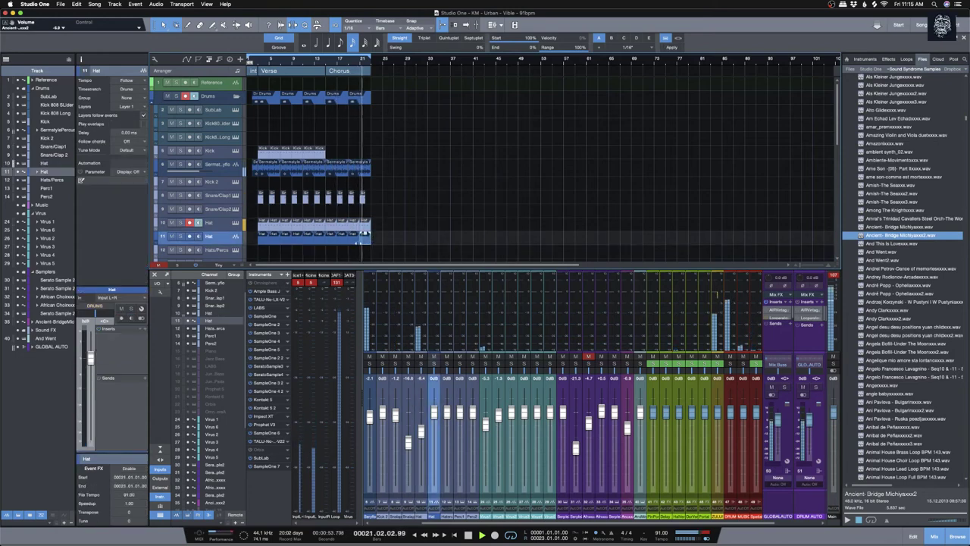
Step: Play the arrangement from the start while reviewing its tracks, and lower the Ancient Bridge channel to -8.1 dB
scroll(363, 239, down, 10)
key(space)
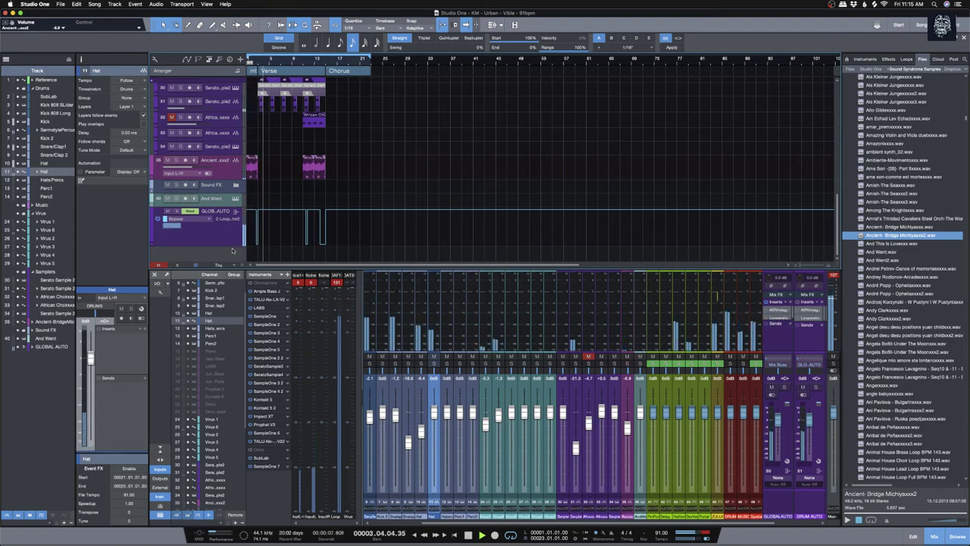
scroll(234, 246, up, 2)
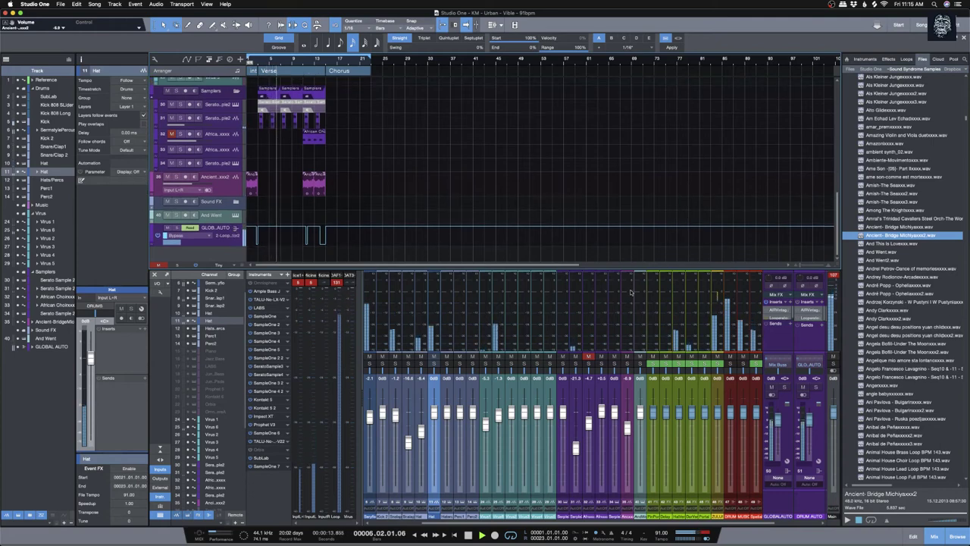
scroll(435, 207, up, 1)
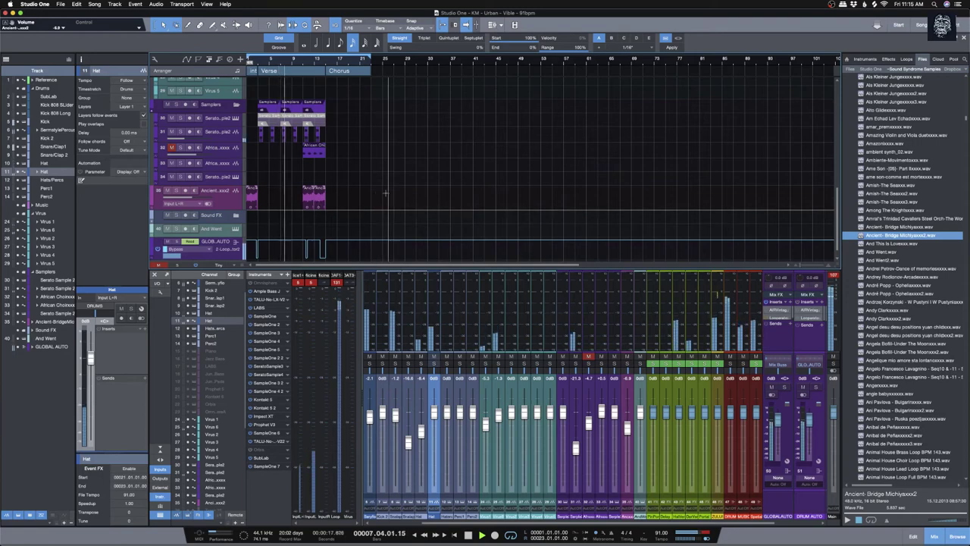
scroll(309, 207, up, 15)
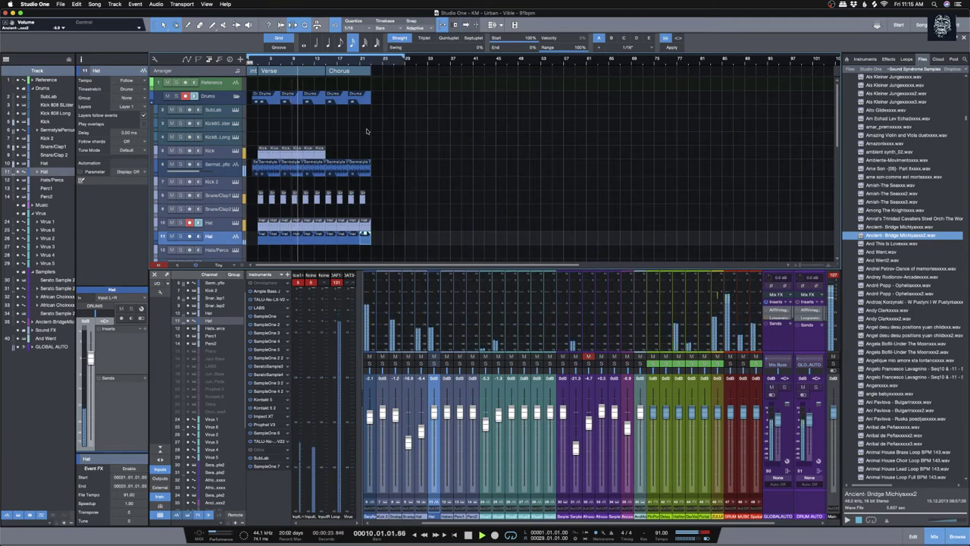
scroll(381, 190, down, 10)
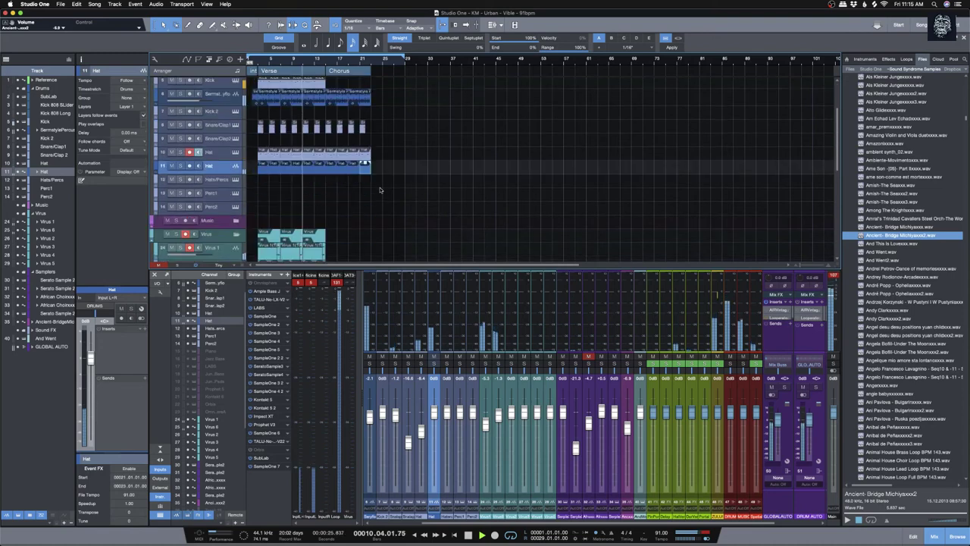
scroll(380, 190, down, 6)
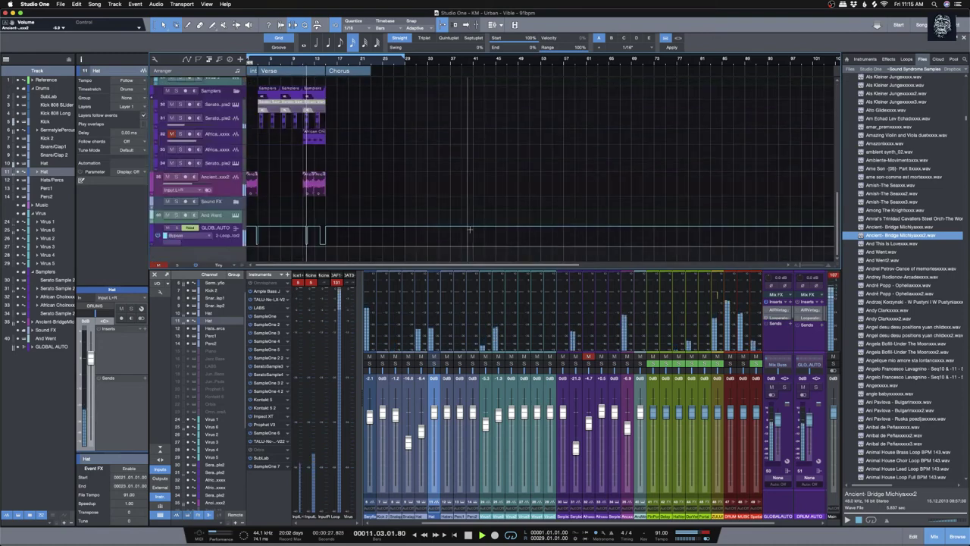
drag(628, 431, 627, 434)
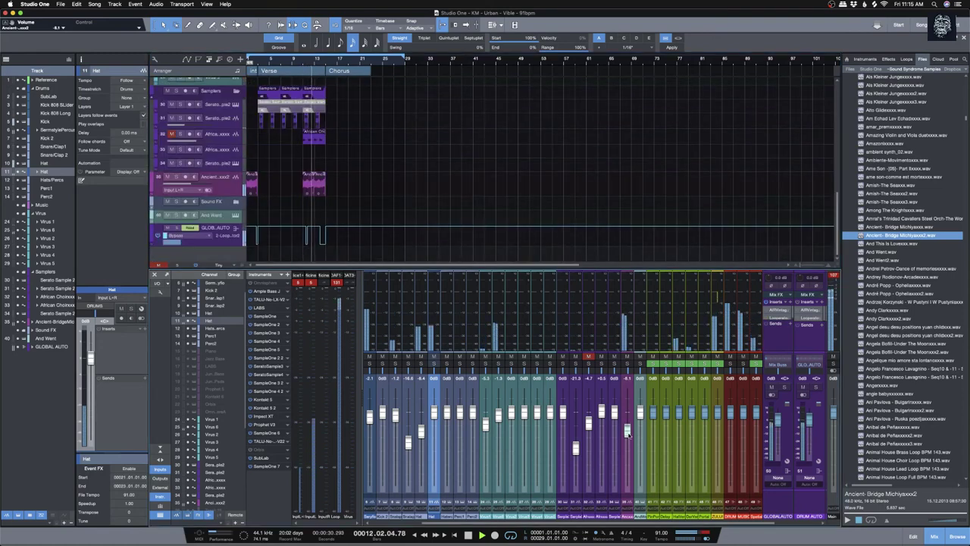
click(888, 59)
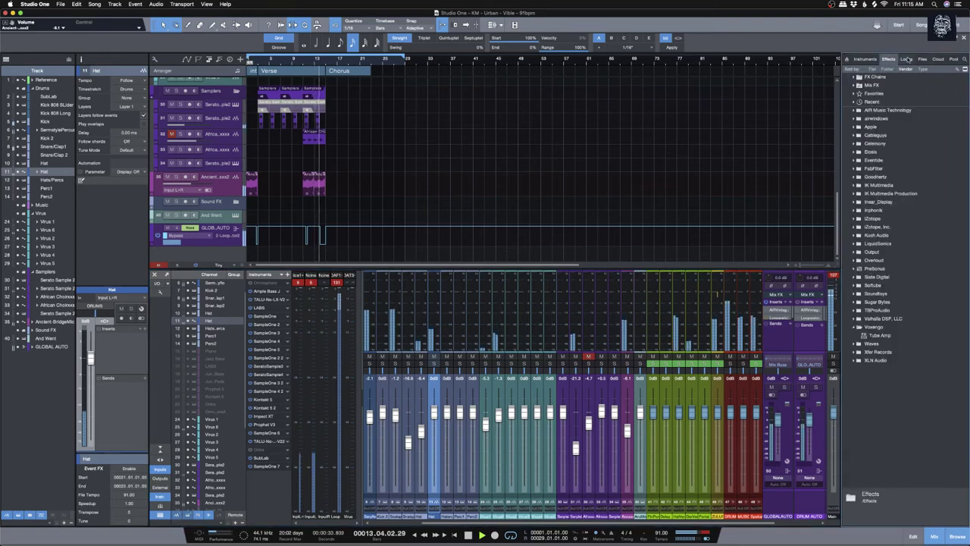
click(953, 59)
click(937, 59)
click(924, 60)
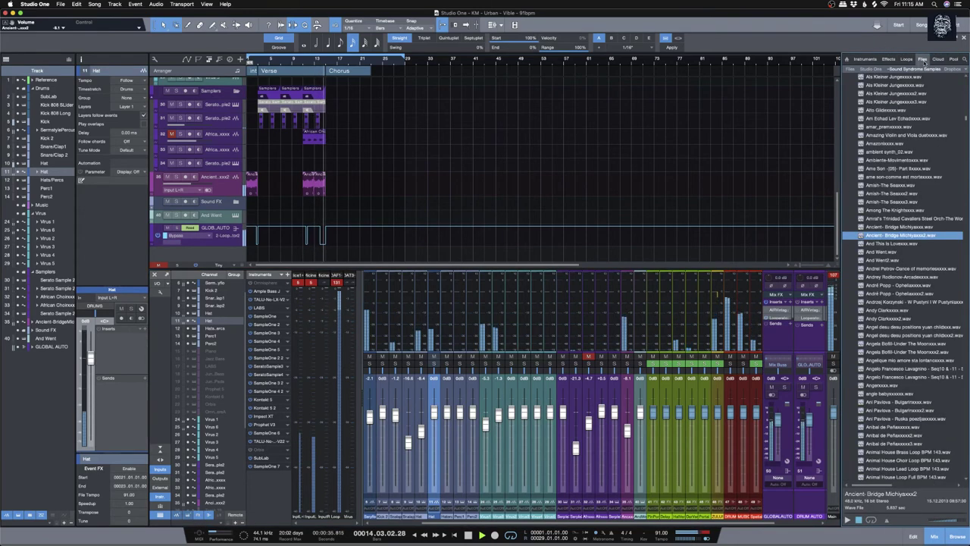
scroll(921, 217, up, 10)
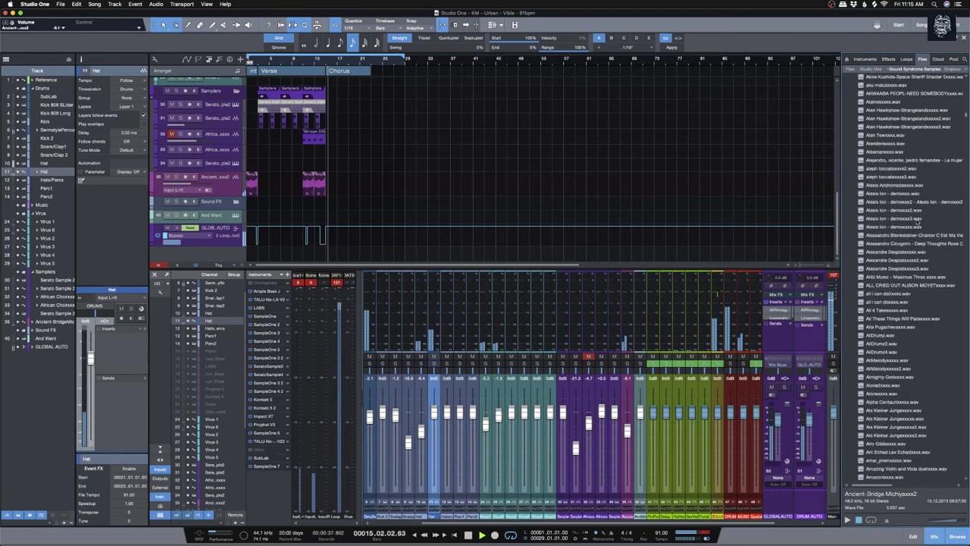
scroll(920, 219, down, 10)
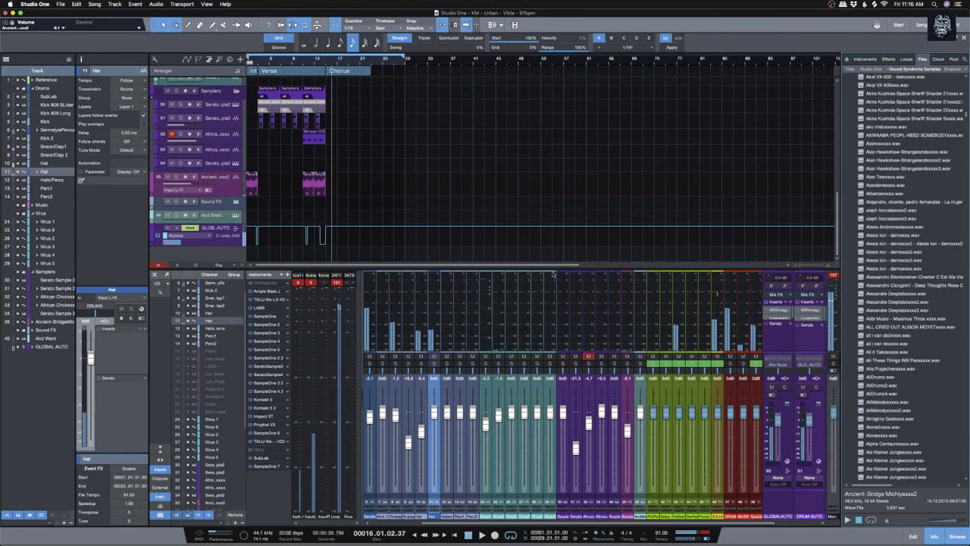
Step: Delete the clips on both Hat tracks from bar 15 onward and listen to the transition into the Chorus
click(219, 217)
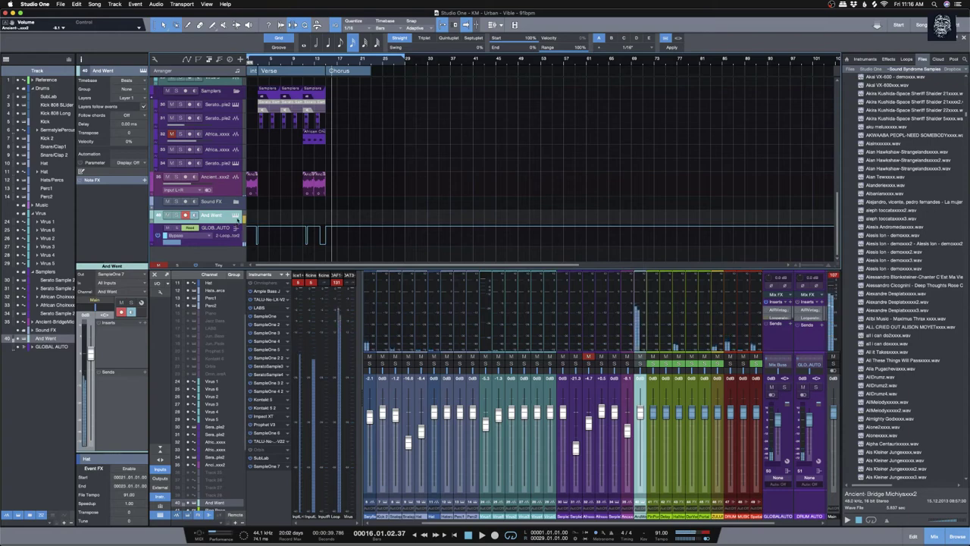
scroll(270, 158, up, 8)
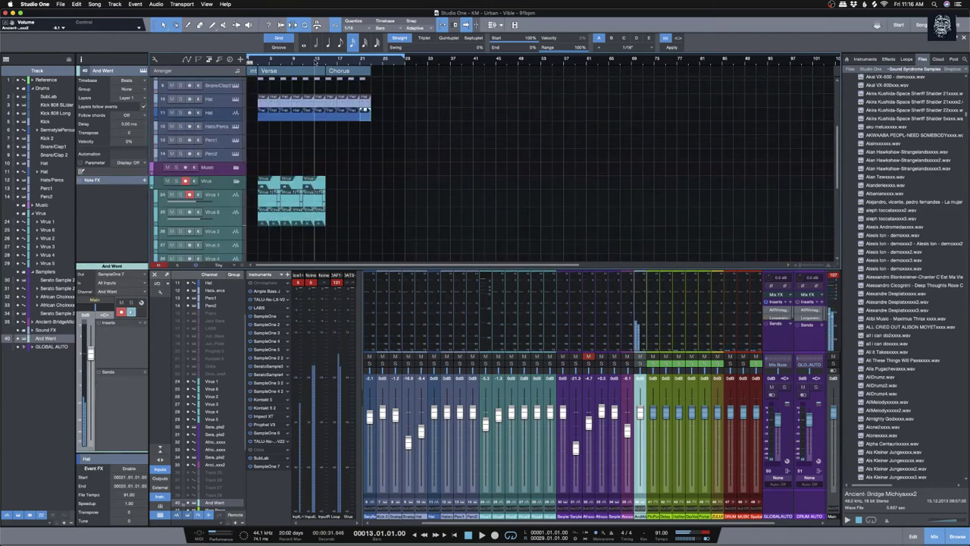
drag(388, 135, 326, 97)
key(Delete)
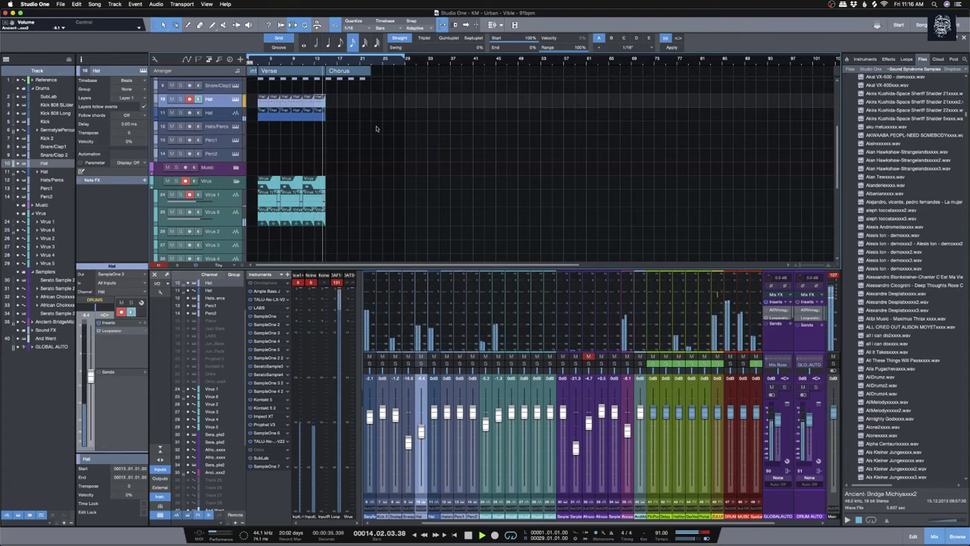
scroll(340, 191, down, 5)
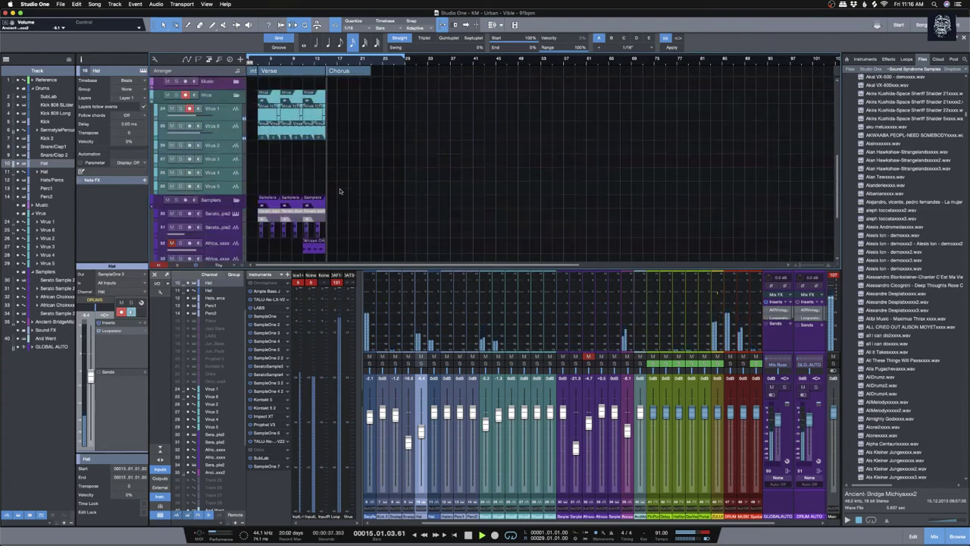
key(space)
Step: Remove the percussion loop and Snare/Clap1 events from the Chorus
scroll(252, 209, up, 4)
scroll(252, 210, up, 8)
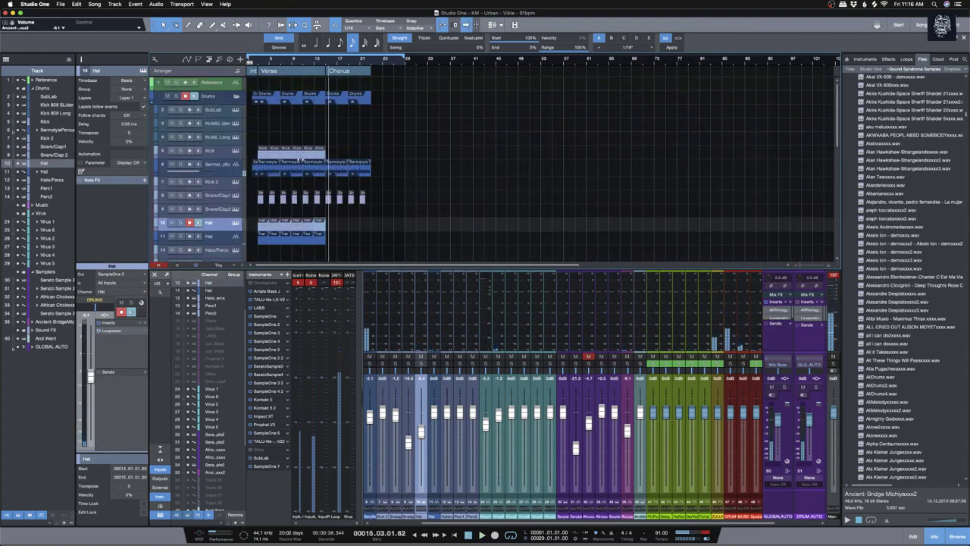
click(338, 172)
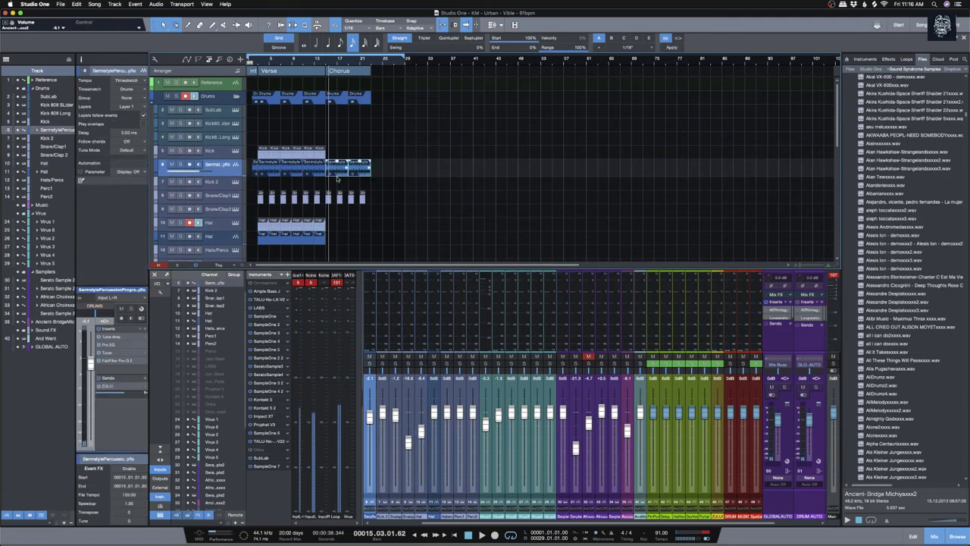
drag(338, 179, 330, 207)
scroll(337, 205, down, 10)
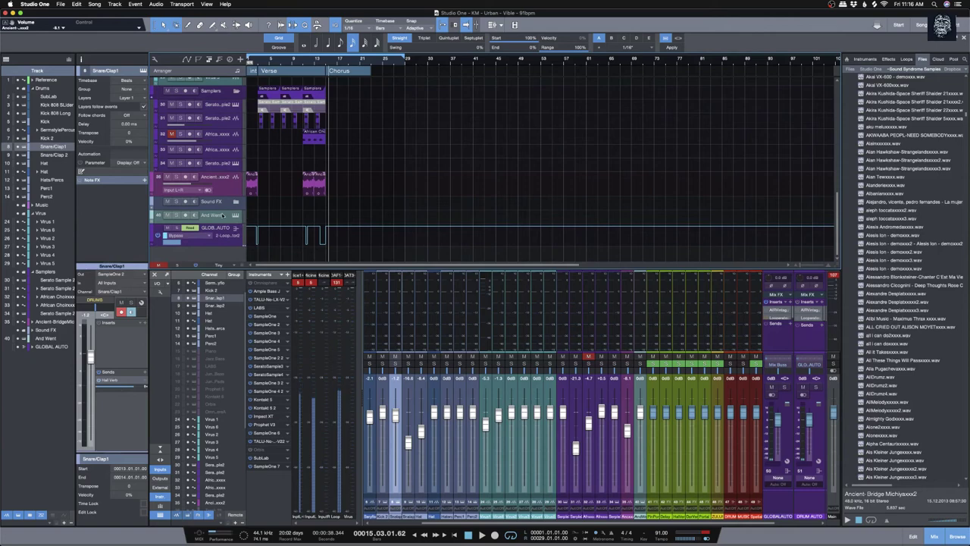
Step: Rehearse the And Want sampler track over playback and record its part into the Chorus from bar 15, about five bars long
click(222, 215)
key(space)
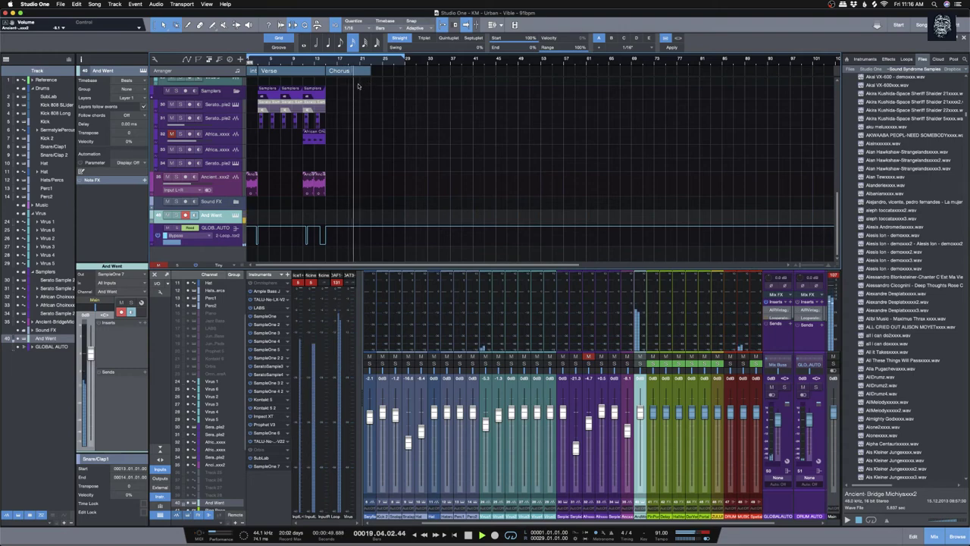
click(311, 62)
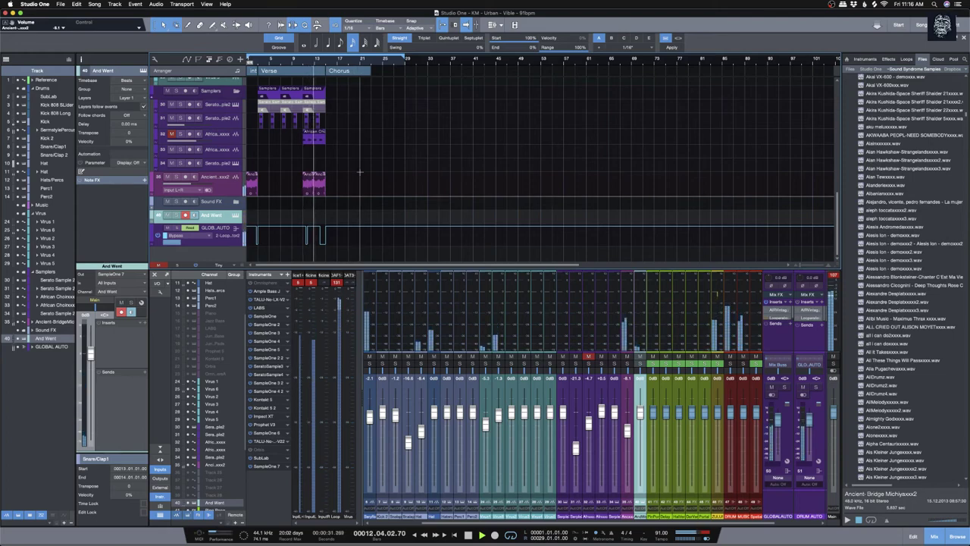
key(KP_Multiply)
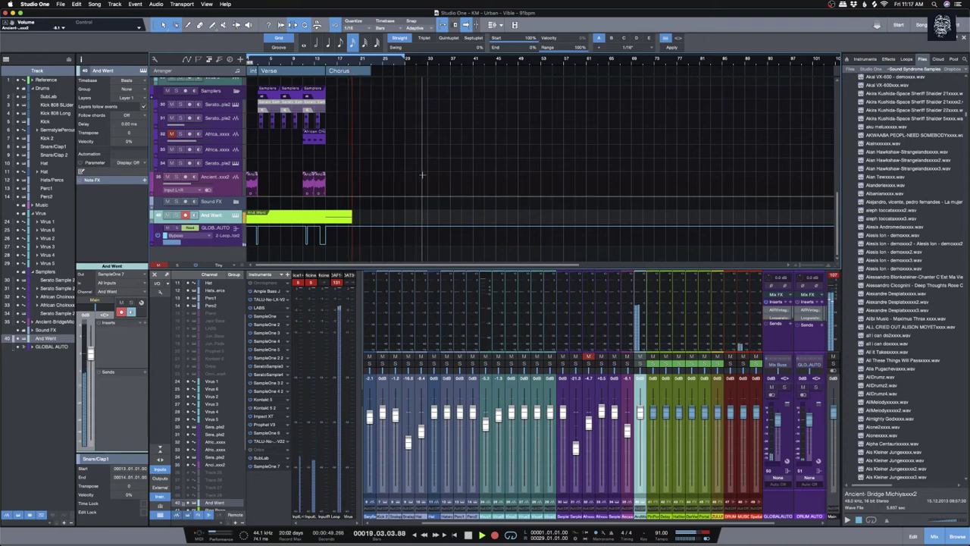
key(space)
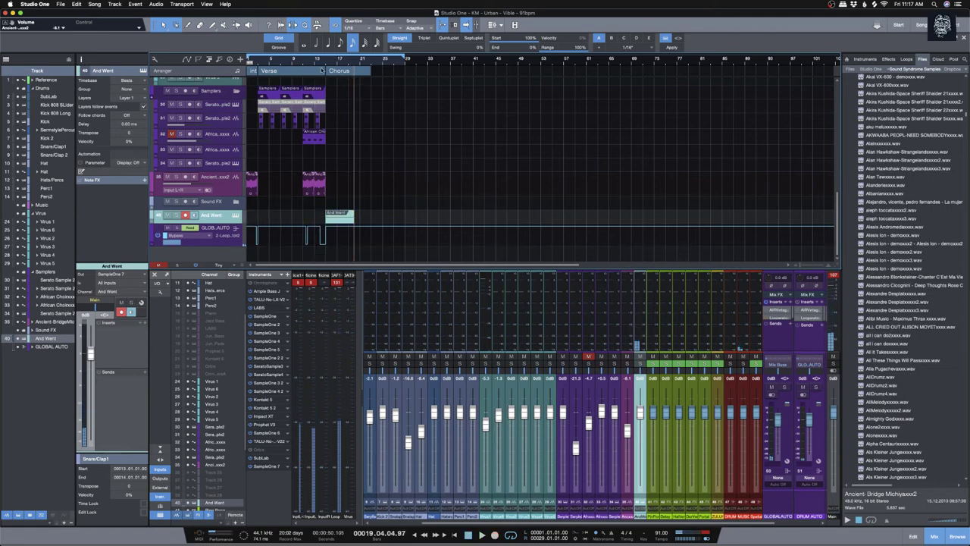
Step: Bring the And Want part up in the note editor with a taller track, and extend its Chorus clip to bar 21
key(space)
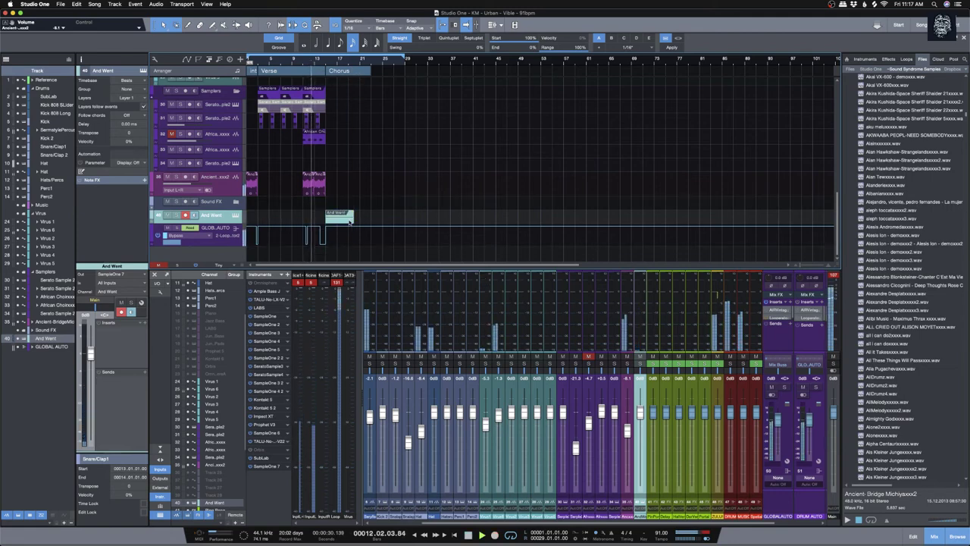
key(F2)
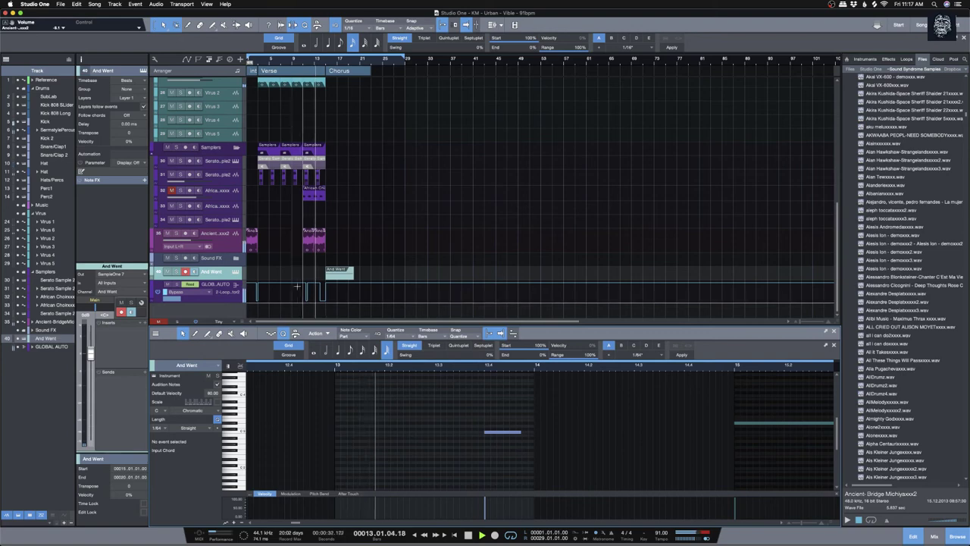
drag(235, 282, 235, 308)
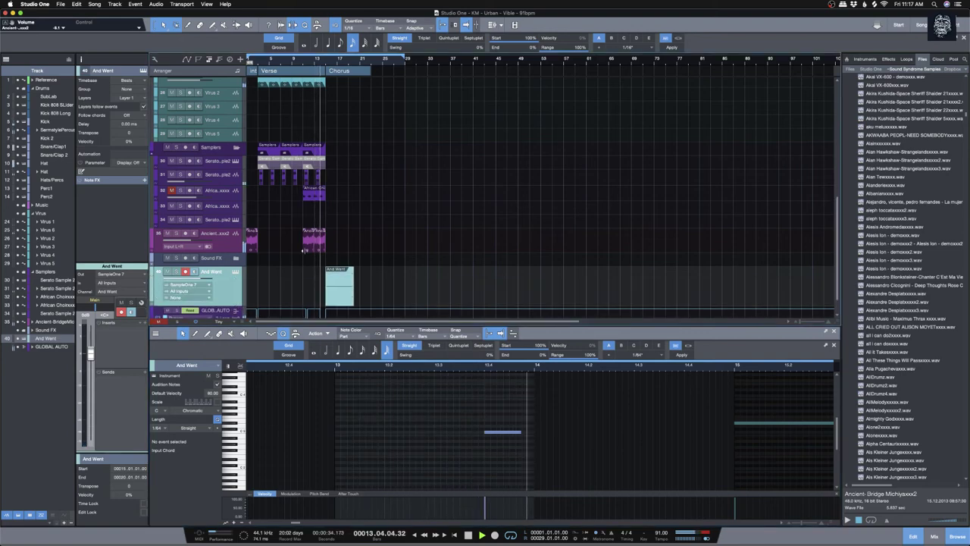
scroll(301, 253, down, 2)
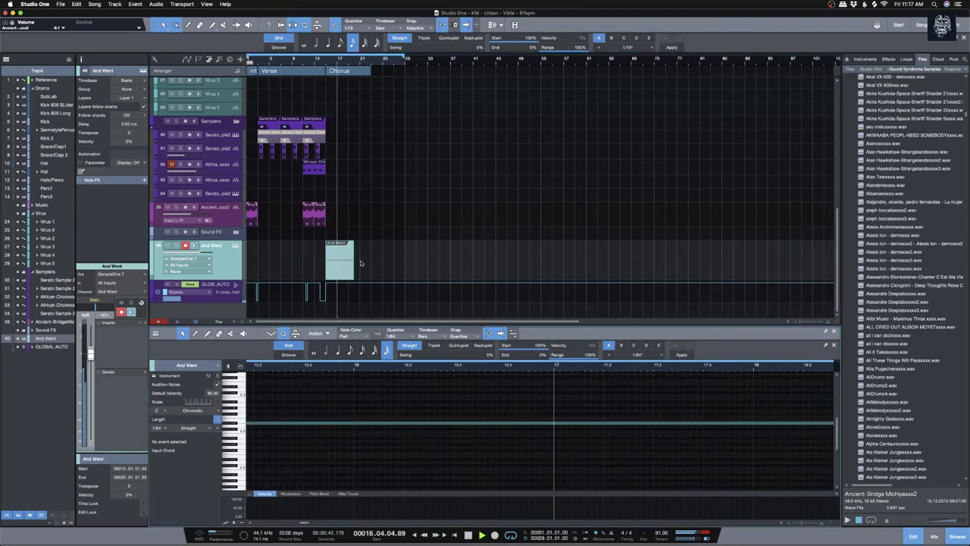
drag(353, 265, 360, 267)
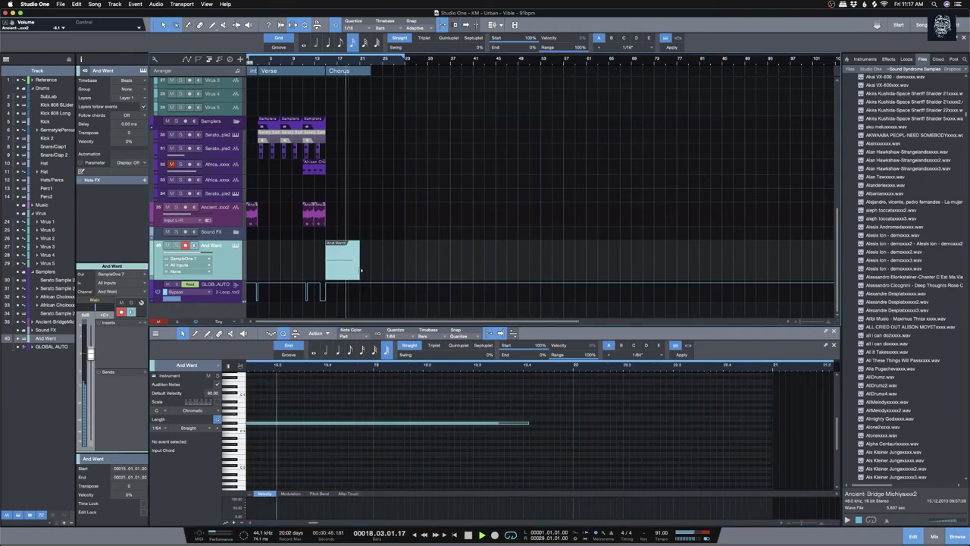
Step: Add a one-beat dip ending at bar 19 to the GLOBAL AUTO Looperator bypass automation, and listen from bar 18
click(347, 285)
drag(347, 286, 350, 305)
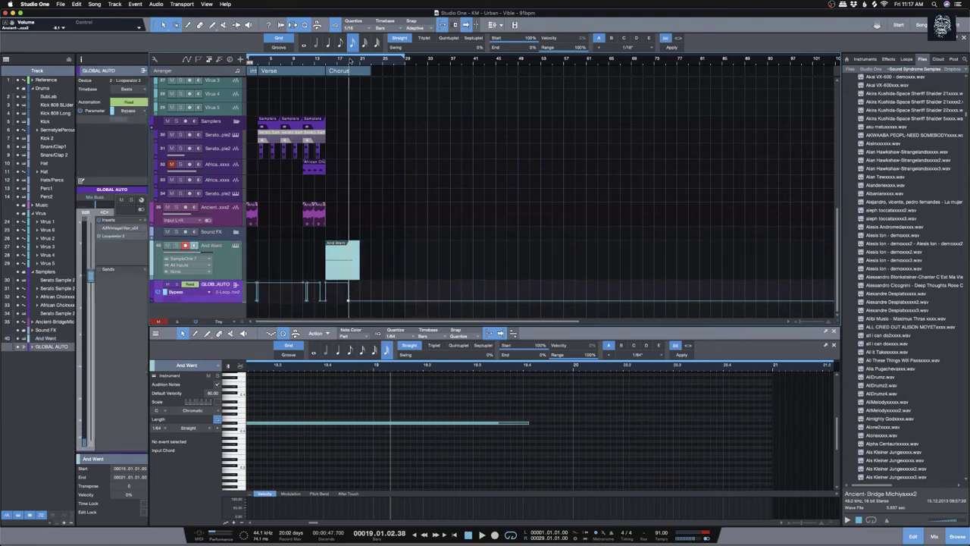
scroll(350, 71, up, 6)
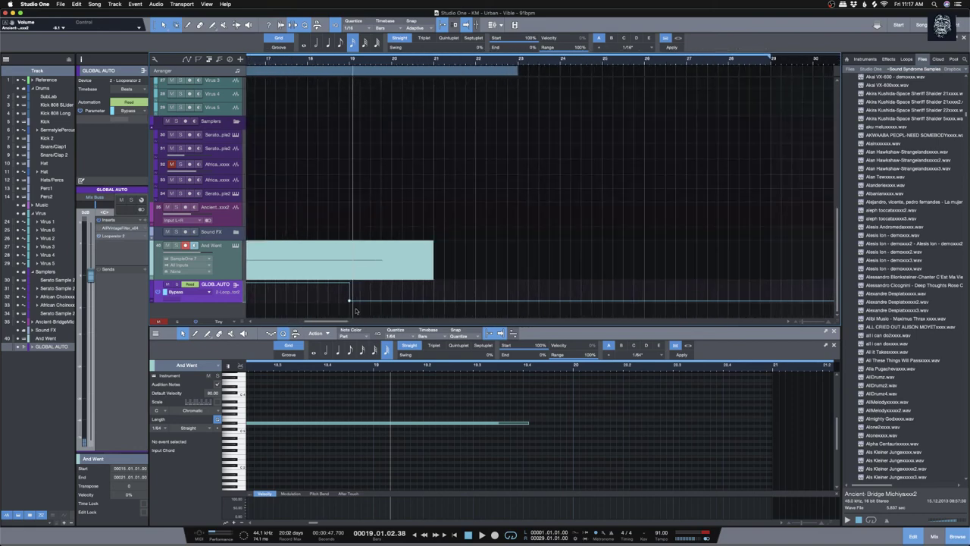
mouse_move(338, 284)
mouse_down()
mouse_move(336, 309)
mouse_move(340, 287)
mouse_move(354, 296)
mouse_move(349, 285)
mouse_up()
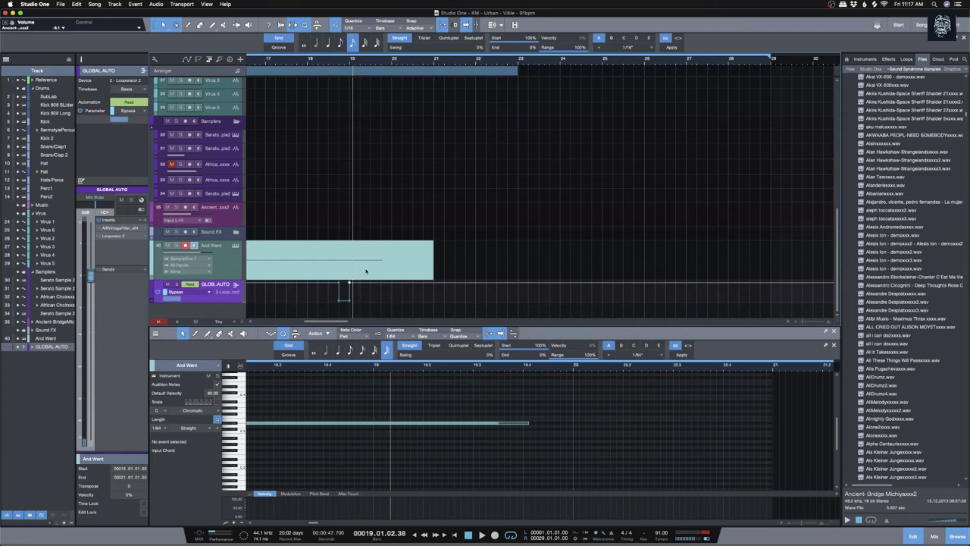
click(303, 63)
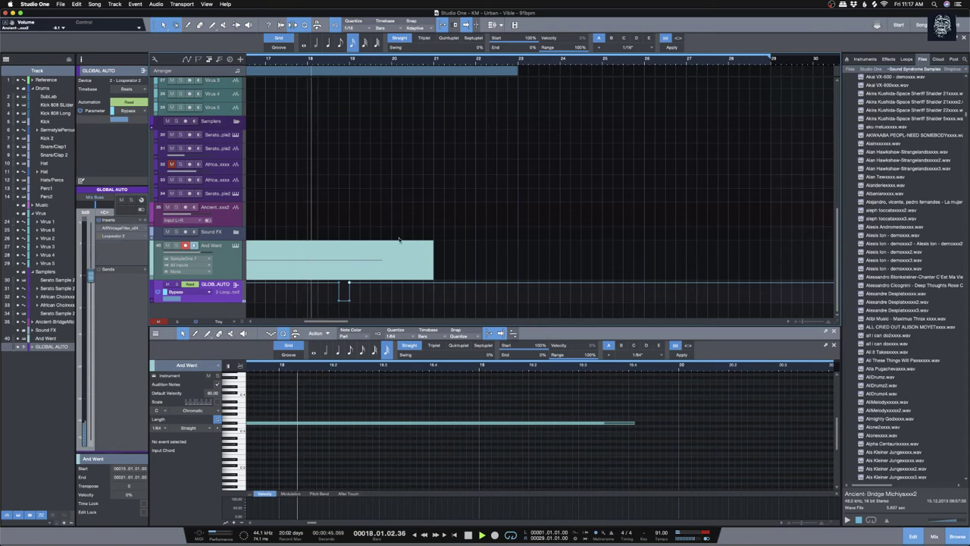
Step: Shorten the And Want note and clip to end at bar 19, and play back the transition into the Chorus
click(406, 271)
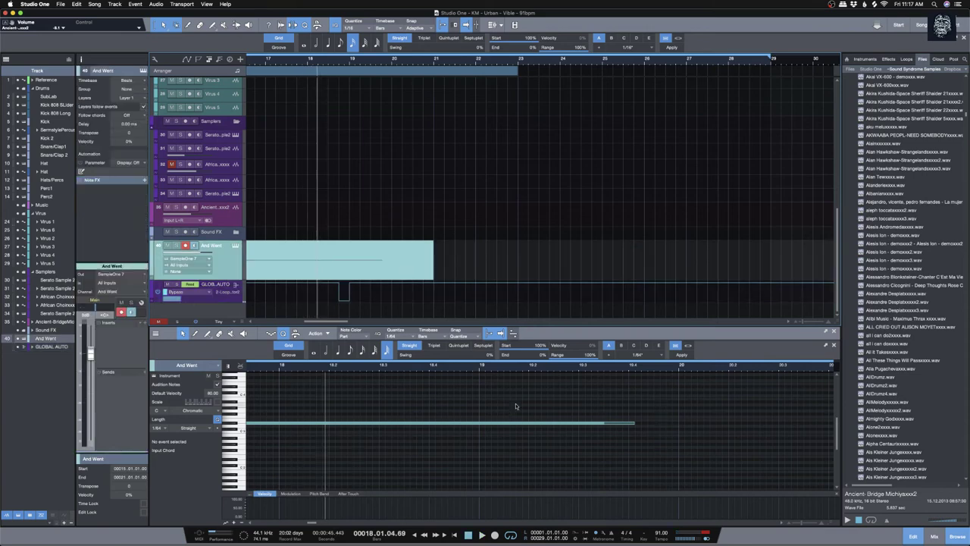
drag(635, 425, 477, 426)
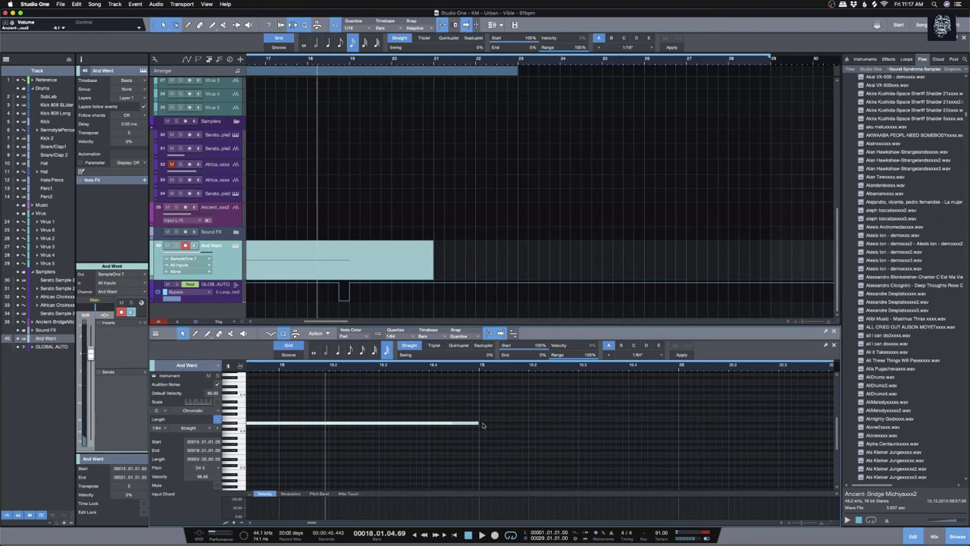
drag(433, 258, 351, 267)
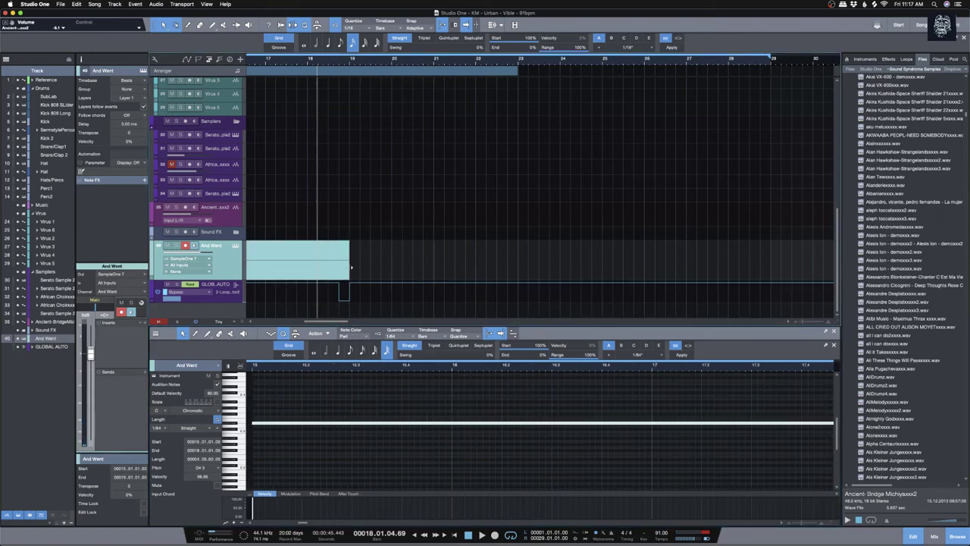
key(Home)
key(space)
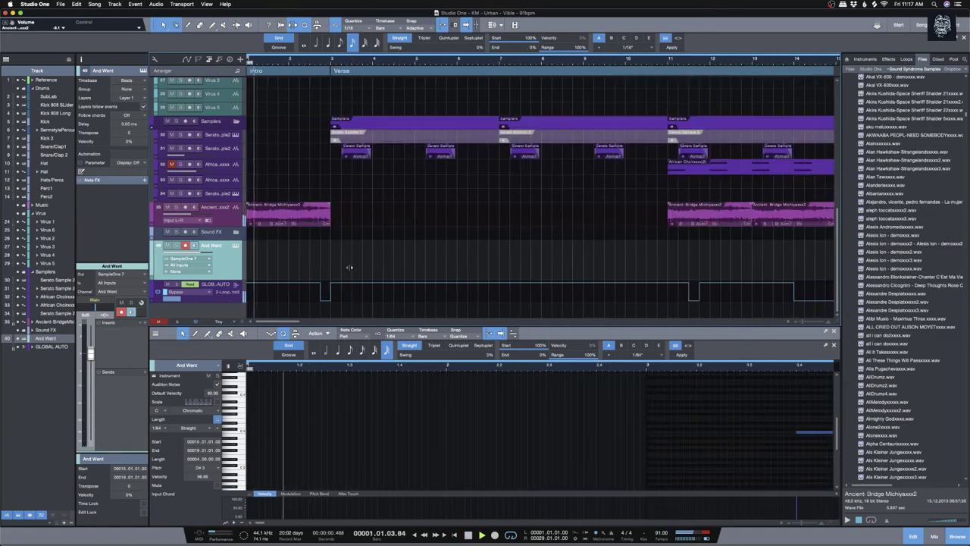
drag(804, 321, 791, 324)
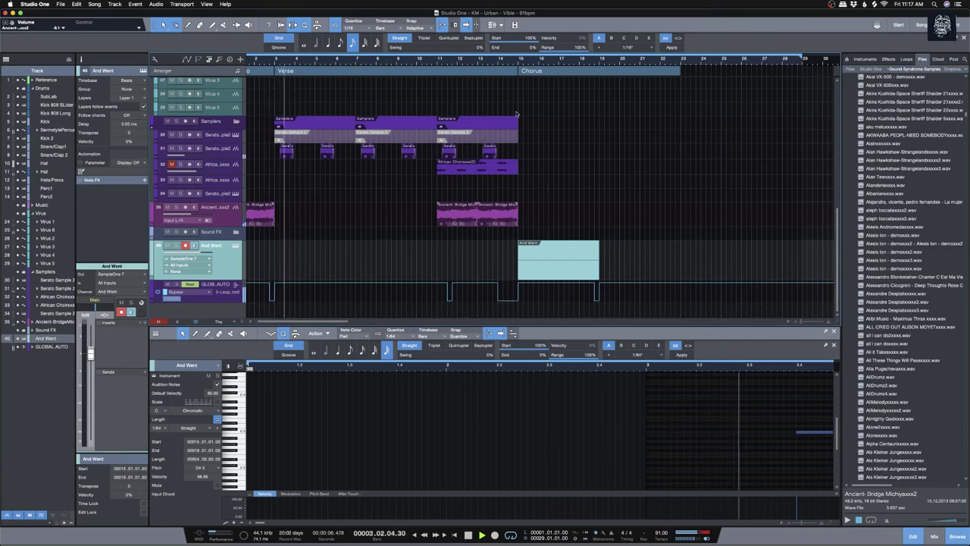
click(501, 65)
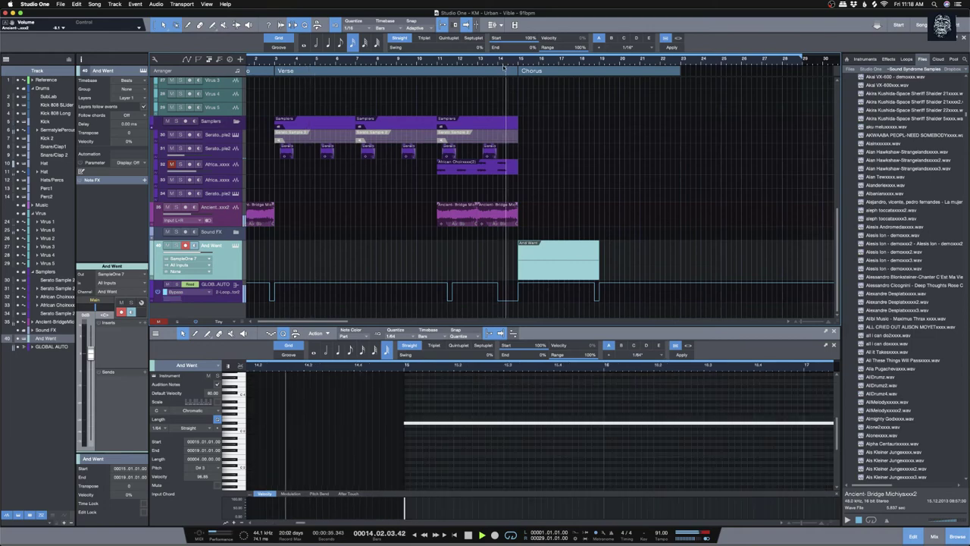
Step: Copy the four-bar percussion loop to bar 20 and the Snare/Clap1 clips to bars 20 and 22
scroll(549, 174, up, 3)
scroll(549, 173, up, 10)
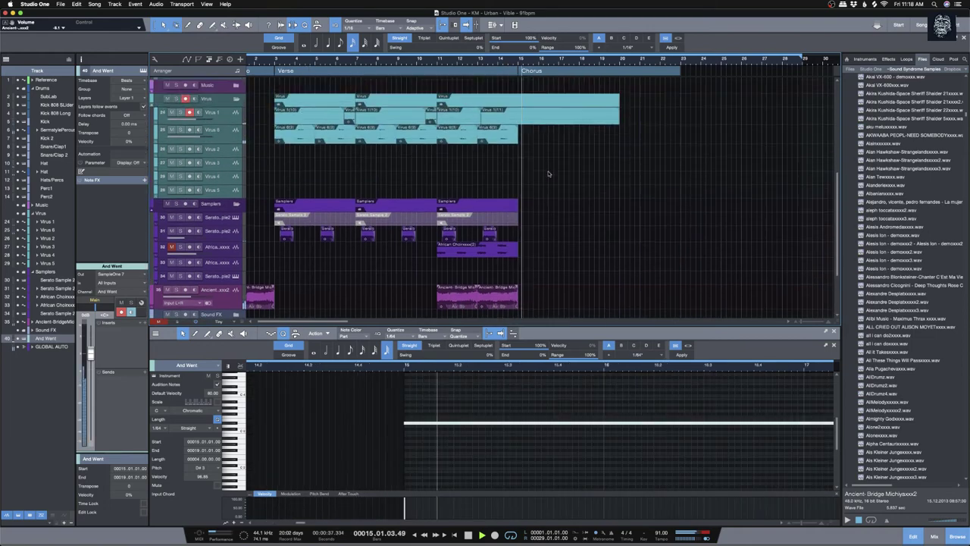
click(505, 173)
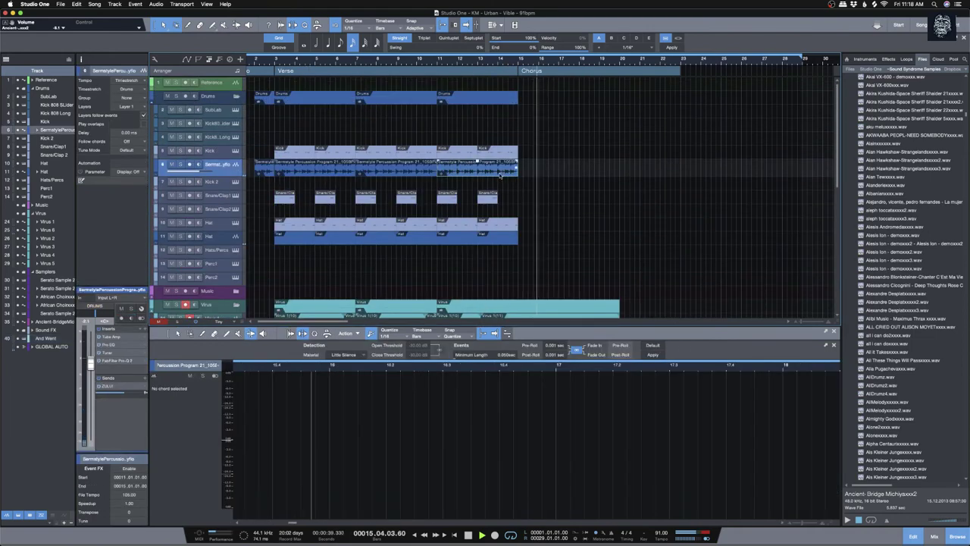
drag(505, 172, 674, 170)
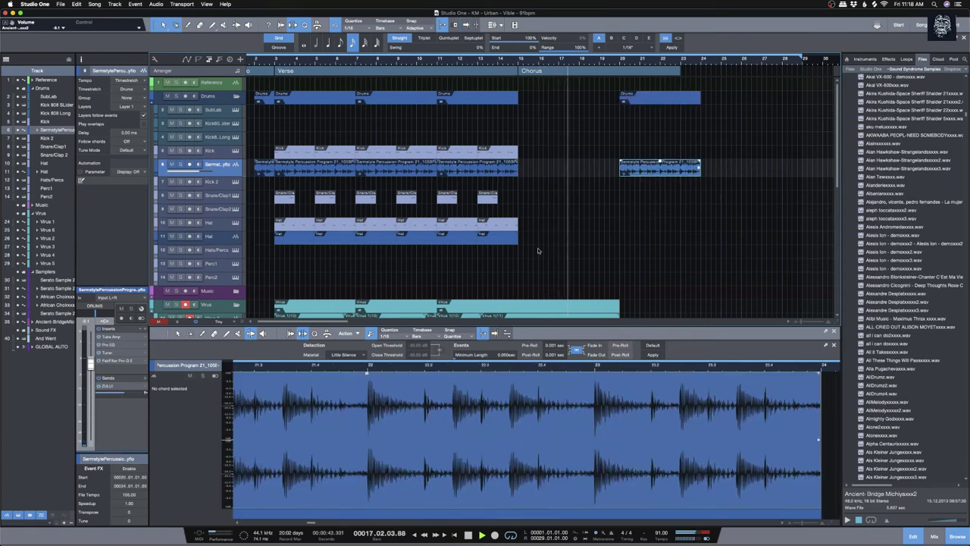
drag(524, 193, 632, 201)
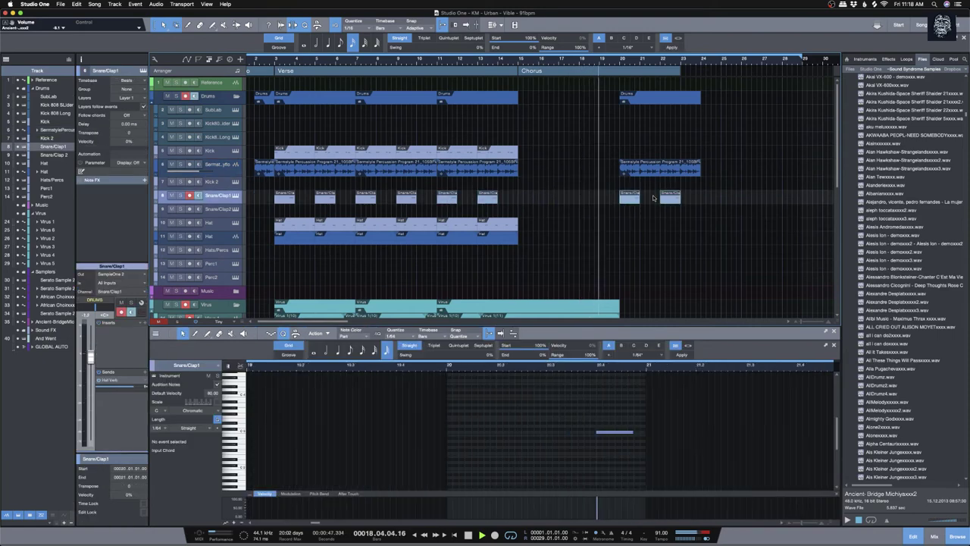
Step: Lengthen the And Want clip to beat 3 of bar 20 and stretch its note to late in bar 19
scroll(644, 221, down, 4)
scroll(644, 222, down, 4)
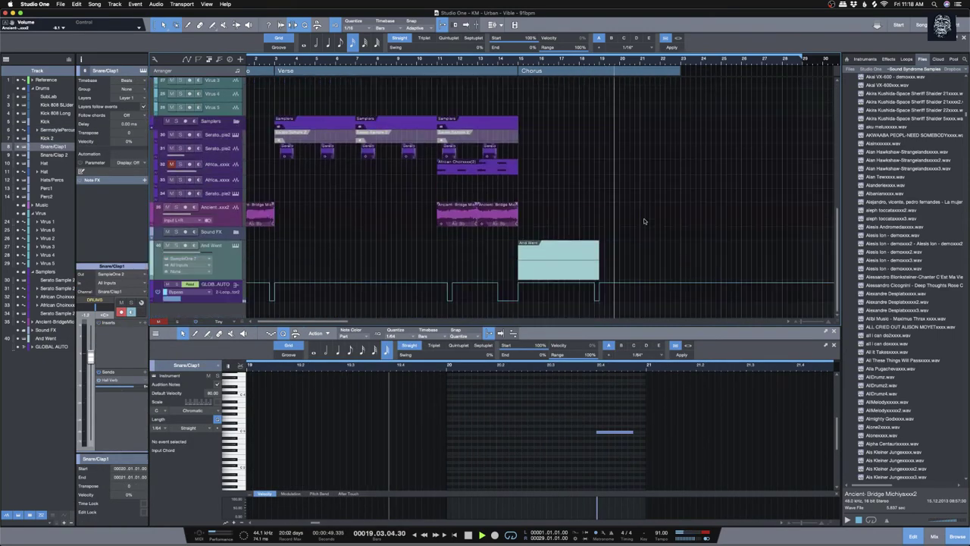
scroll(604, 135, up, 4)
scroll(605, 138, down, 4)
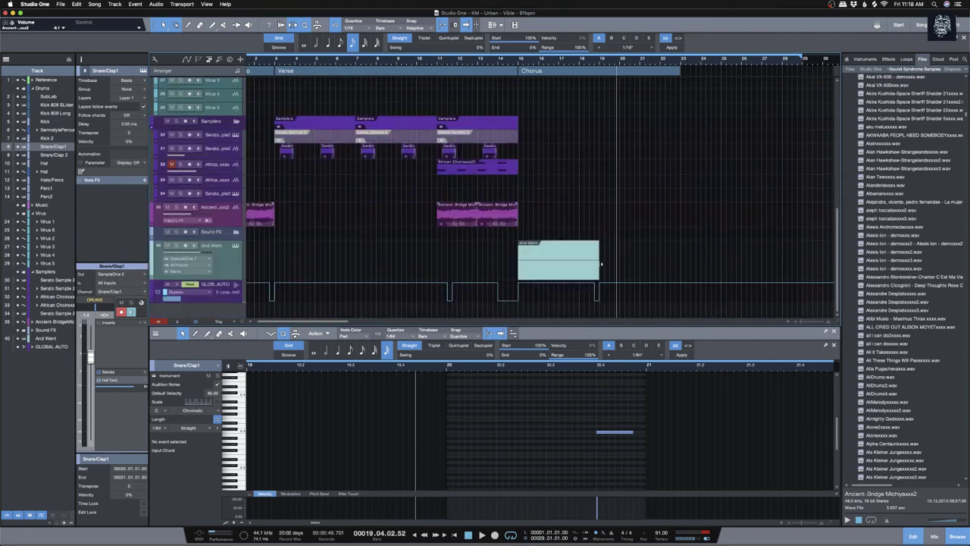
drag(598, 262, 632, 260)
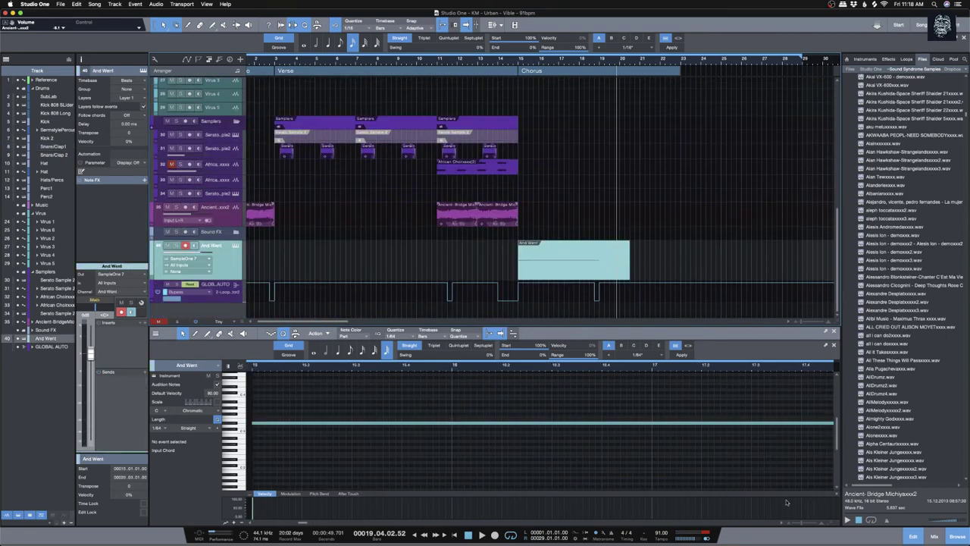
drag(800, 524, 796, 528)
scroll(798, 527, down, 1)
drag(769, 425, 814, 424)
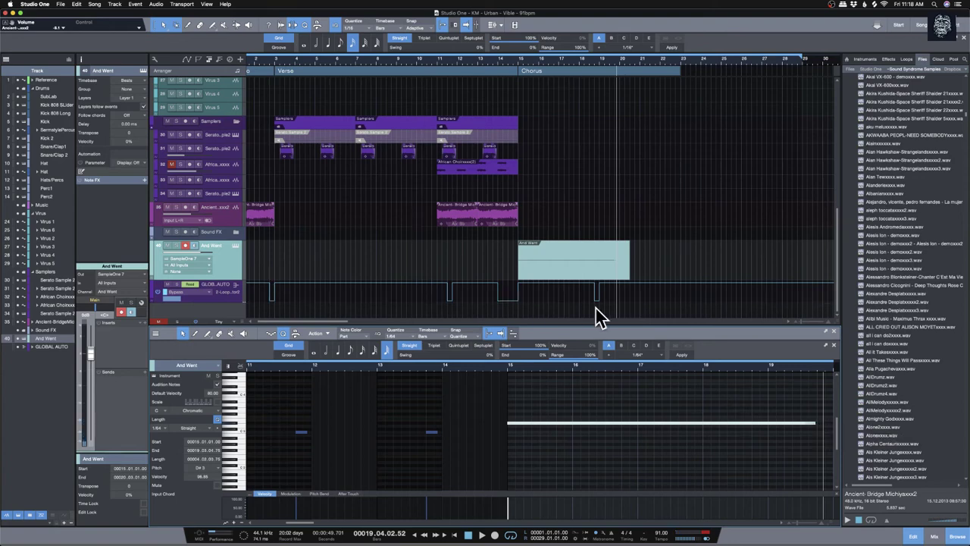
Step: Remove the bypass automation dip before bar 19, and lower the automation point at bar 15 during Chorus playback
mouse_move(602, 306)
mouse_down()
mouse_move(591, 293)
mouse_move(600, 311)
mouse_up()
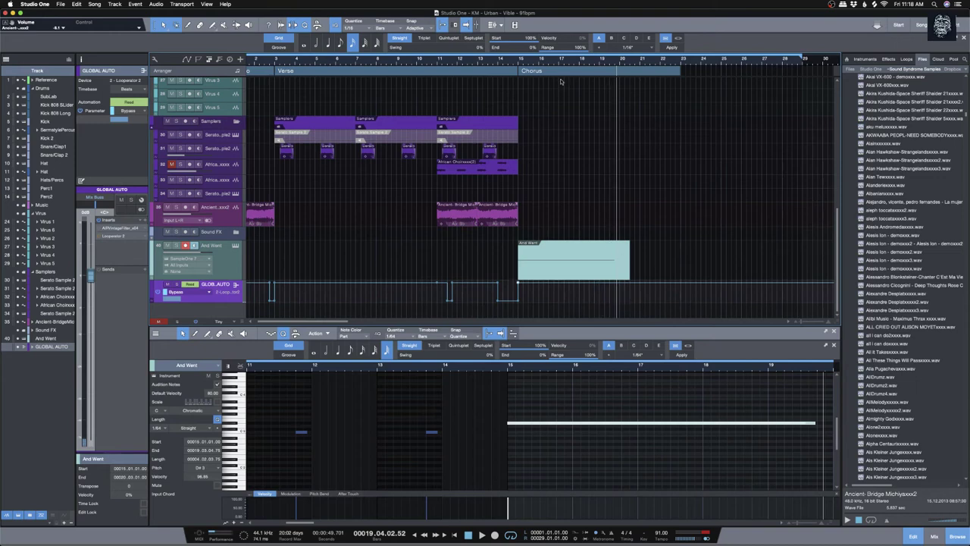
click(520, 63)
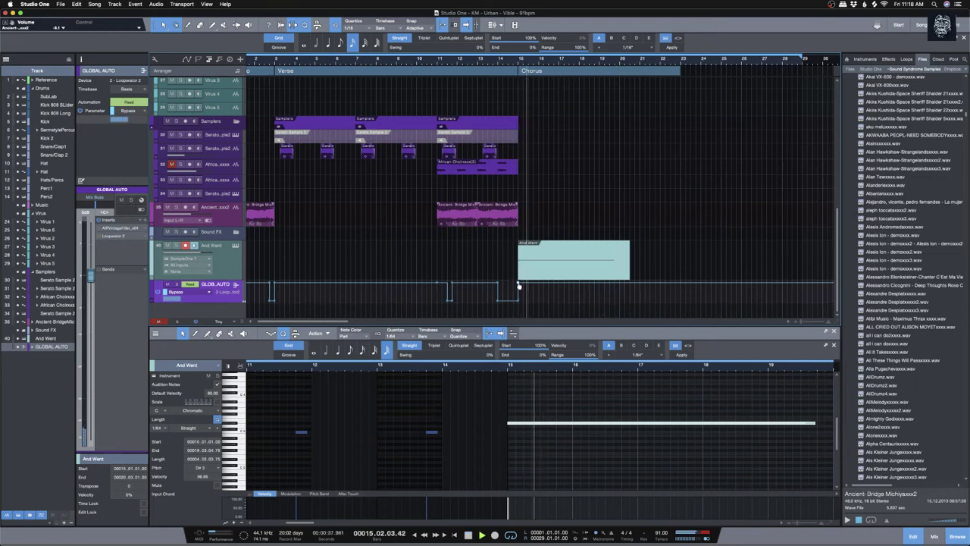
drag(517, 284, 518, 300)
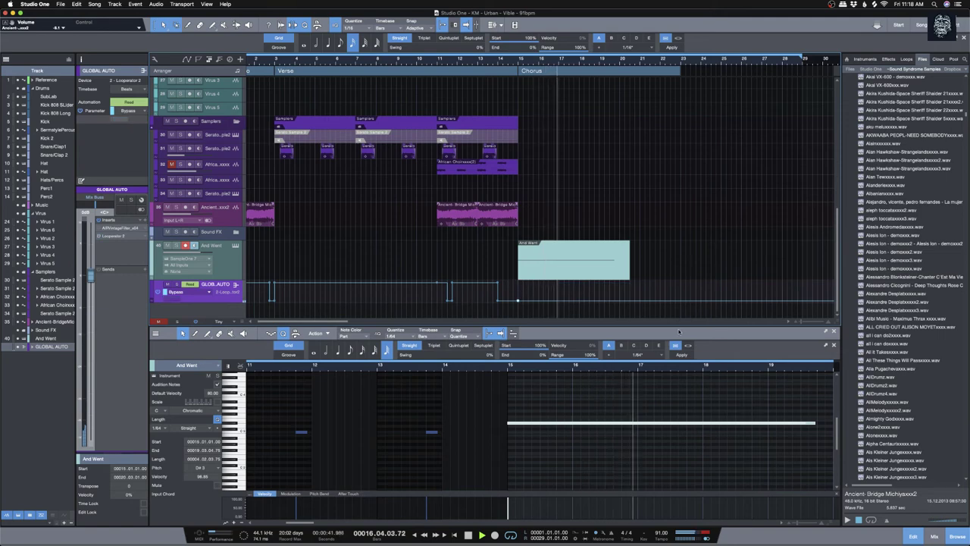
Step: Expand the And Want channel in the mixer and route its output to the MUSIC bus
click(228, 270)
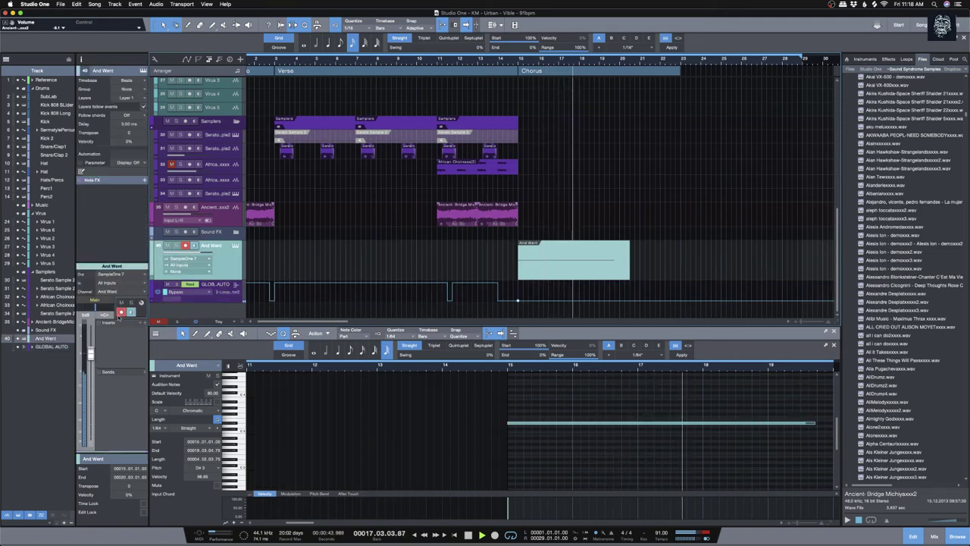
click(935, 535)
click(643, 390)
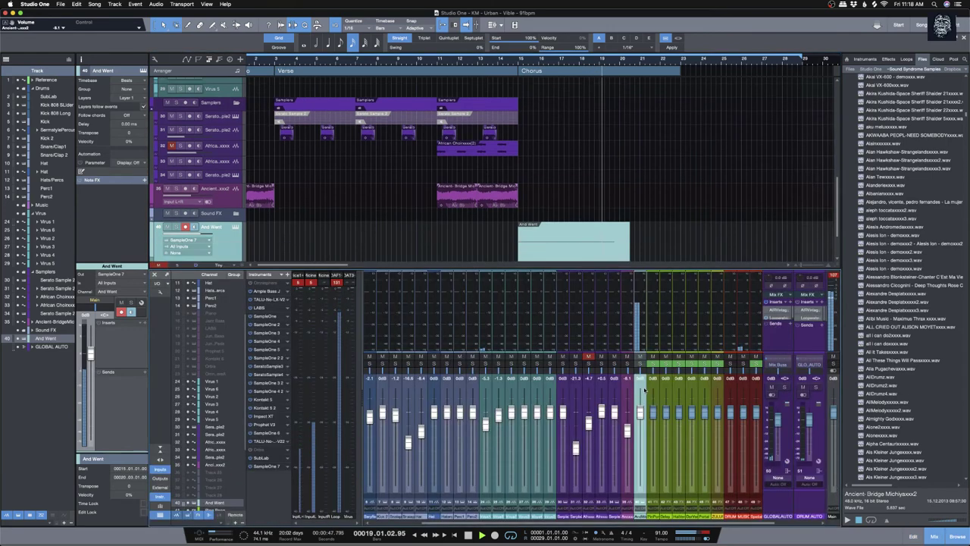
click(651, 363)
click(656, 390)
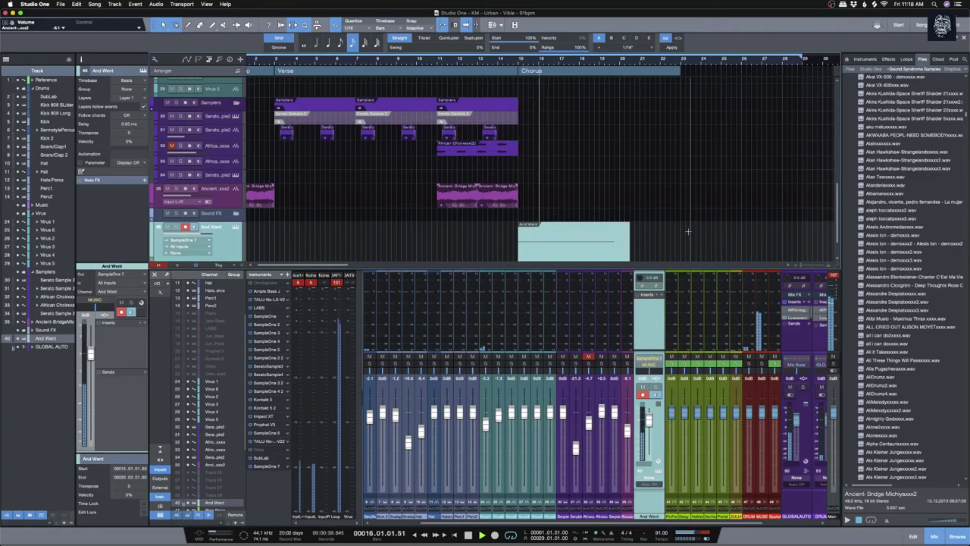
Step: Raise the Looperator bypass automation from bar 15, dropping it around the middle of bar 19, and replay the Chorus
drag(679, 268, 682, 312)
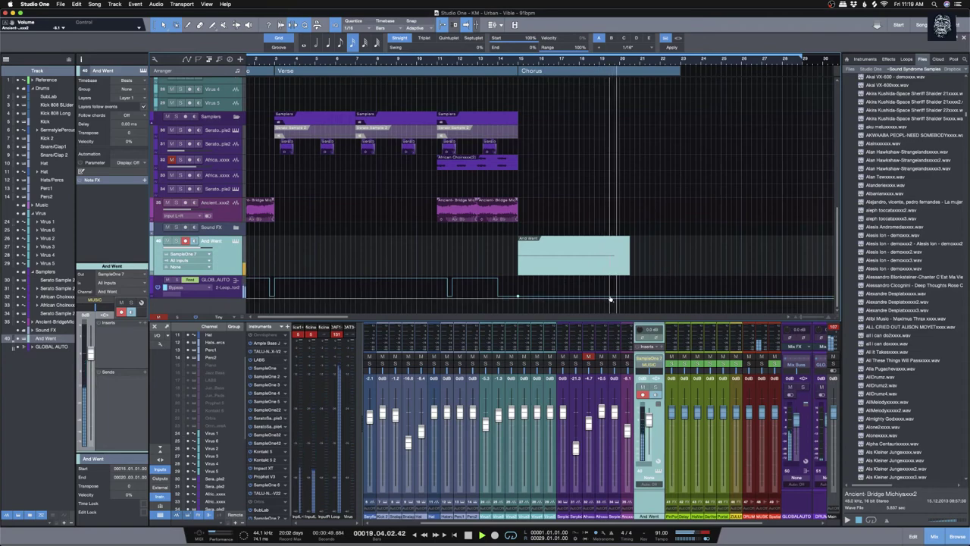
click(612, 299)
drag(613, 297, 520, 281)
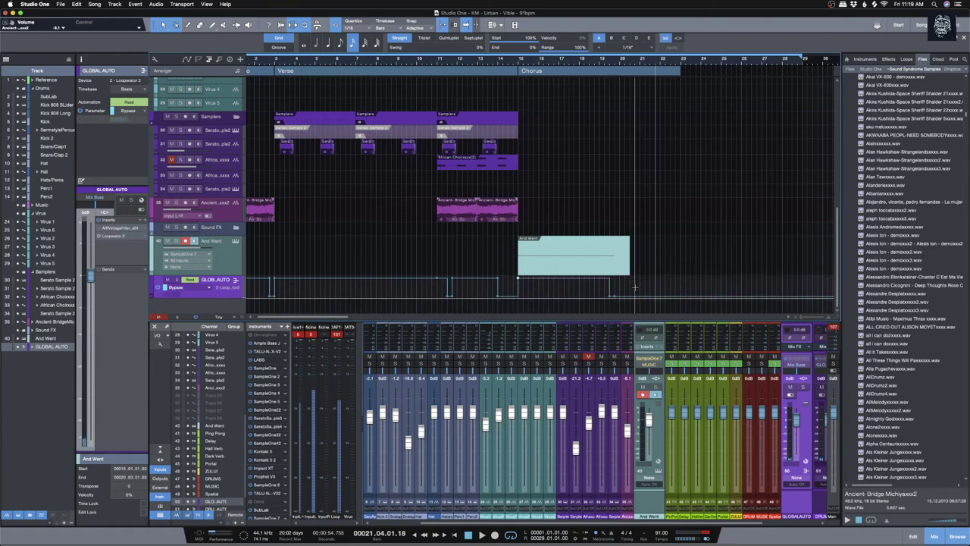
double_click(520, 61)
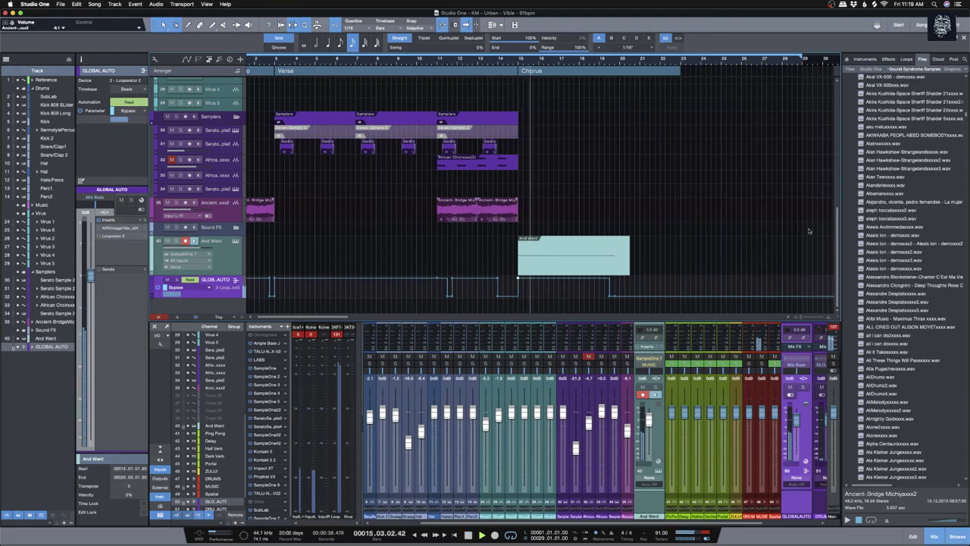
Step: Shorten the percussion loop at bar 20 to one bar
drag(802, 318, 801, 321)
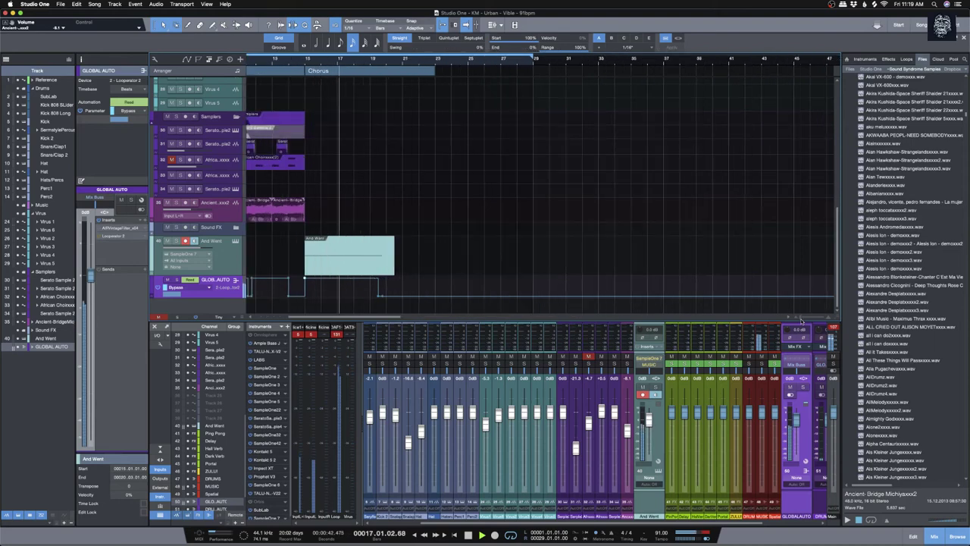
drag(401, 317, 382, 317)
scroll(498, 234, up, 3)
scroll(498, 235, up, 4)
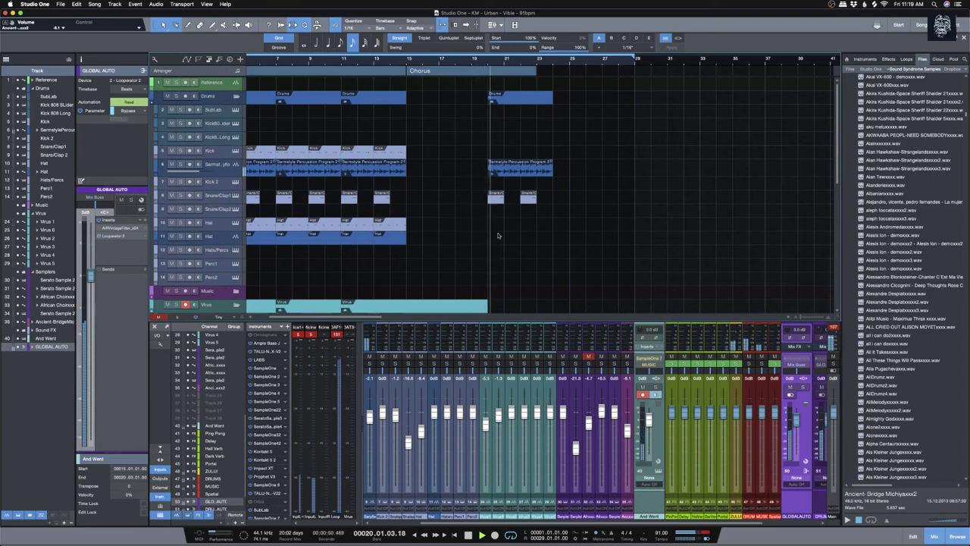
click(536, 172)
drag(553, 167, 504, 169)
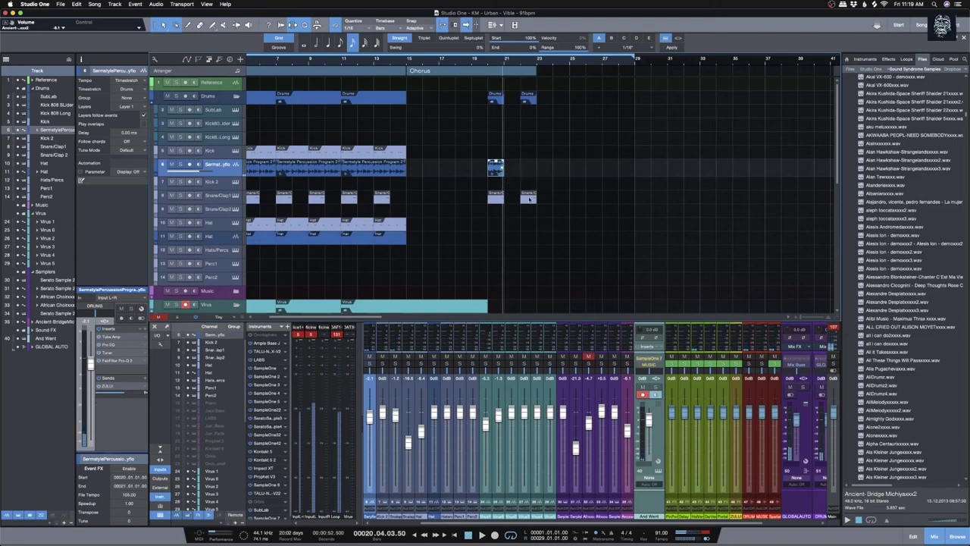
Step: Delete the Snare/Clap1 event at bar 22 and shorten the Chorus section so it ends at bar 21
click(548, 202)
key(Delete)
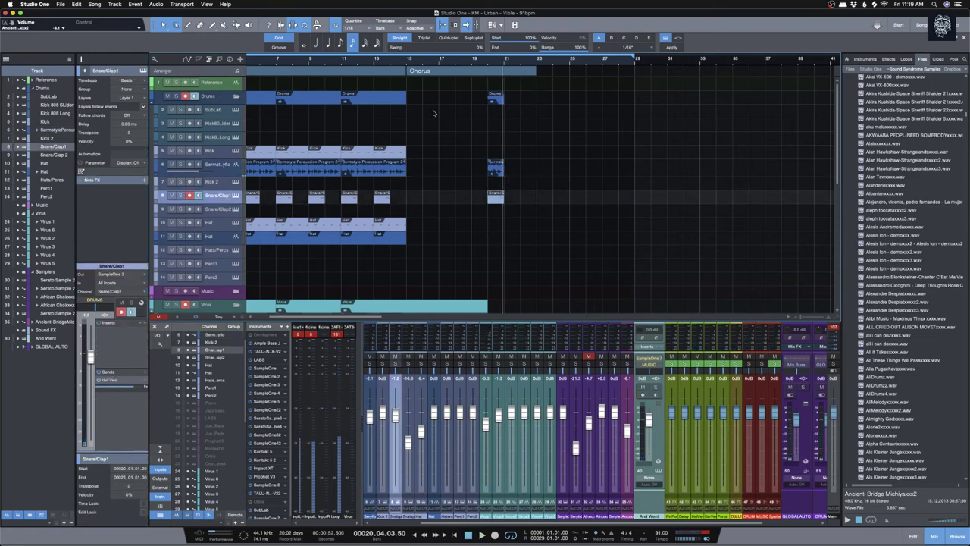
click(407, 59)
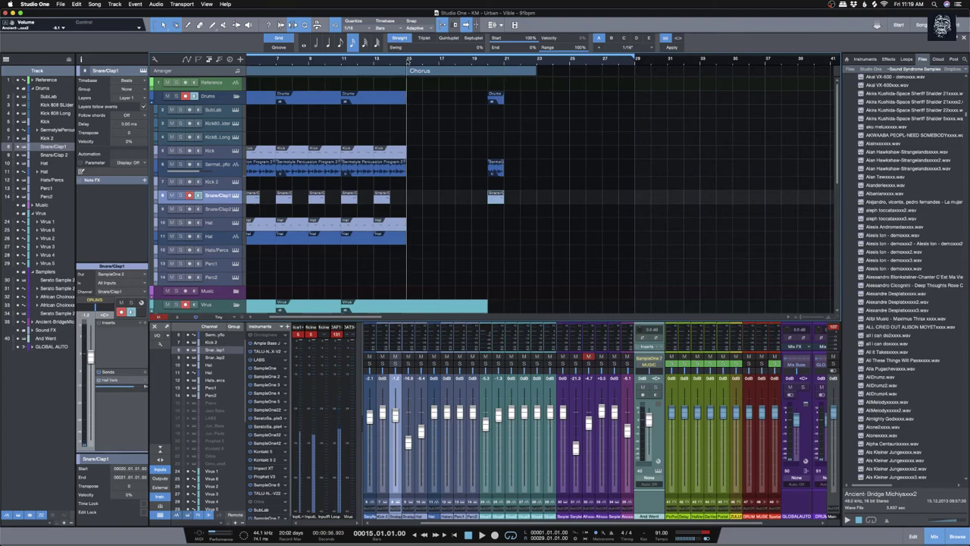
click(489, 61)
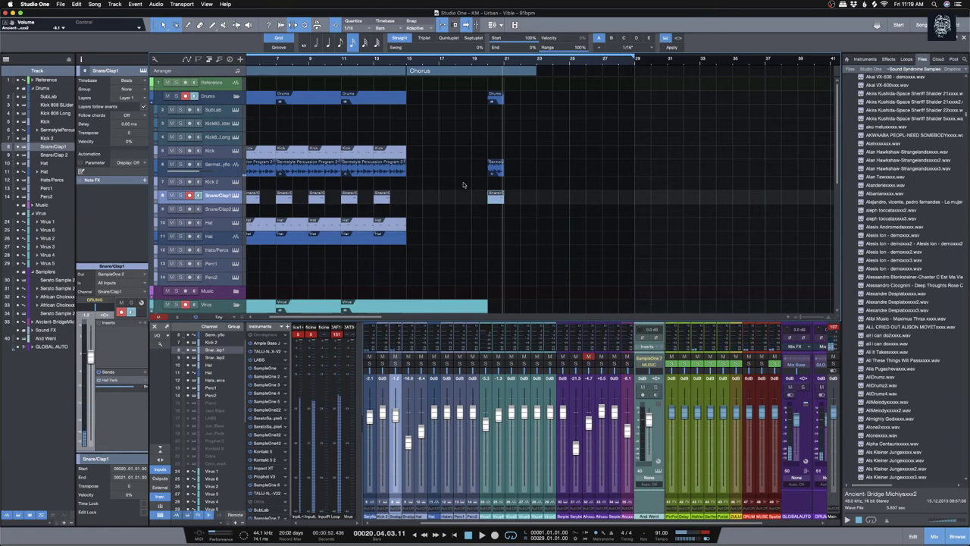
drag(537, 72, 502, 73)
Step: Rename the Chorus arranger section to BREAK
double_click(139, 106)
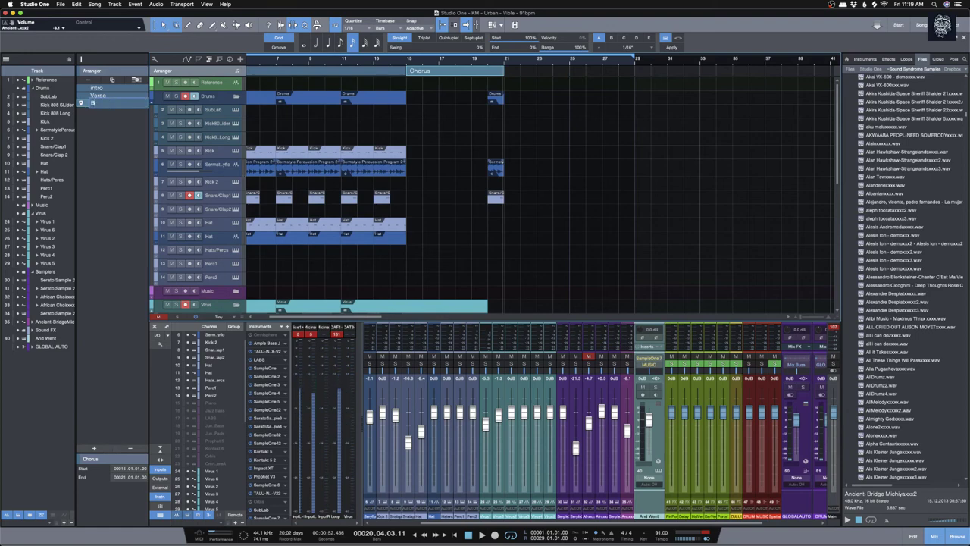
text(BREAK)
key(Return)
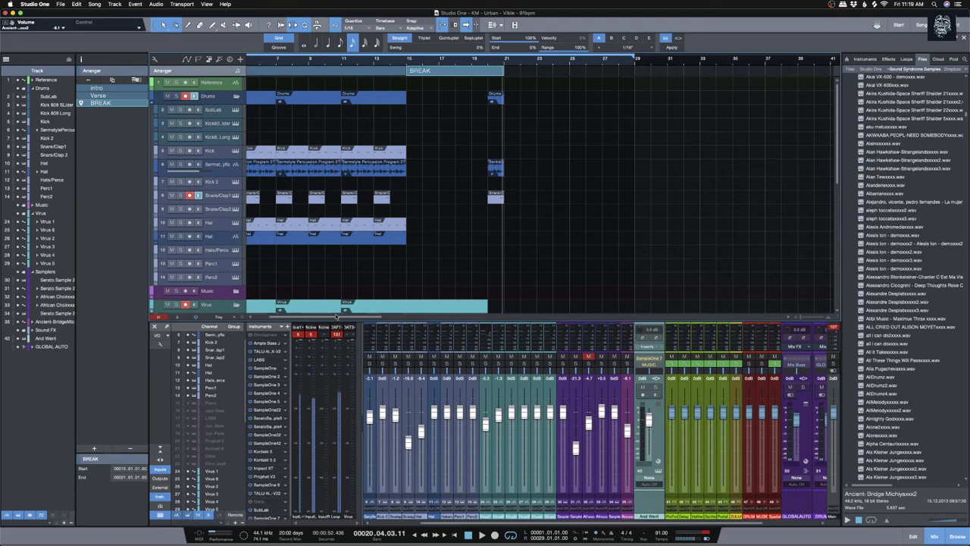
Step: Copy the Verse section with all its events to bar 21, directly after the BREAK
scroll(337, 317, left, 5)
drag(799, 318, 794, 319)
click(267, 103)
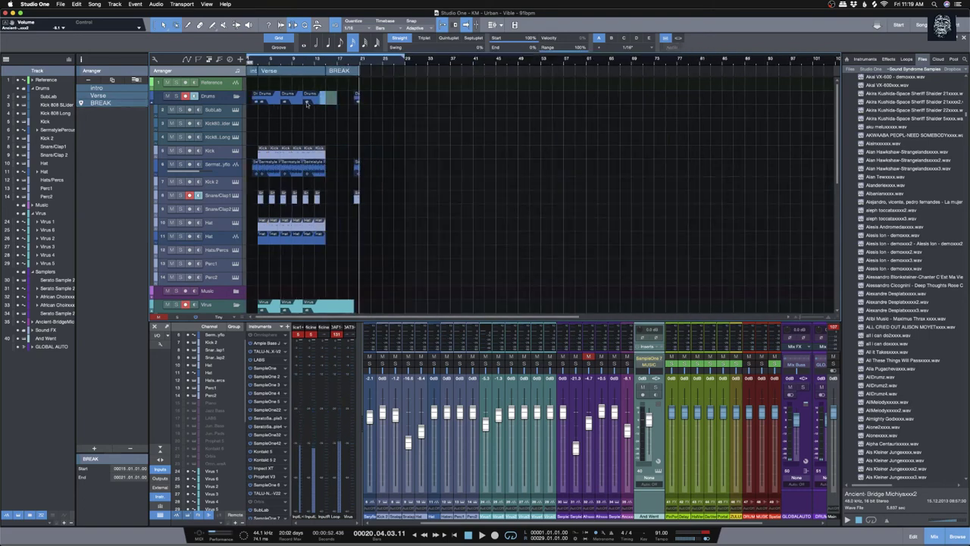
key(F4)
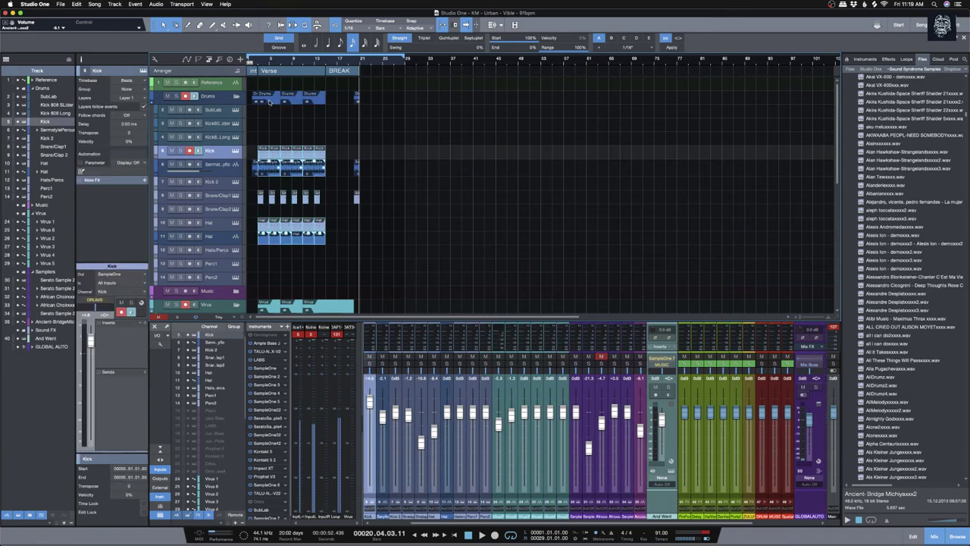
drag(269, 101, 422, 78)
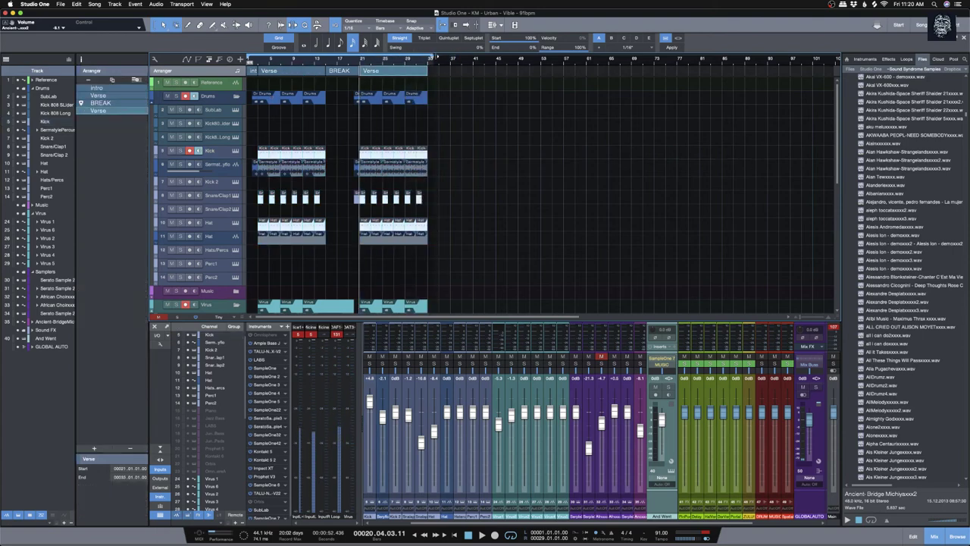
Step: Play the transition from the BREAK into the second Verse, select the And Want channel, and replay from bar 15
key(KP_Subtract)
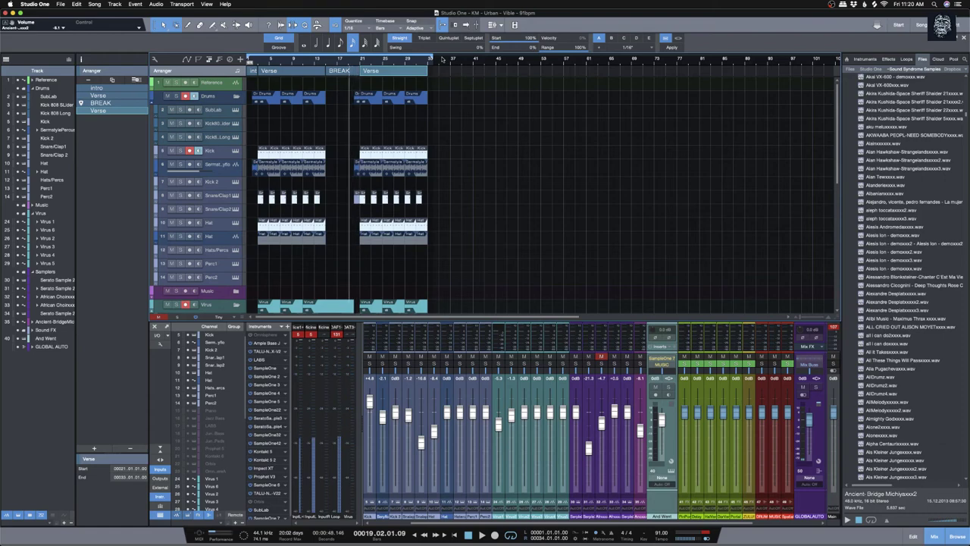
key(space)
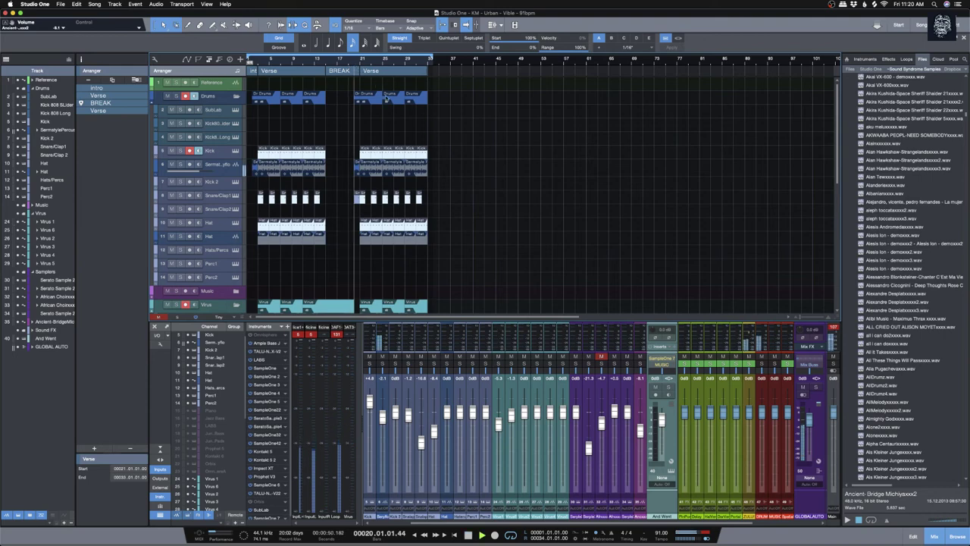
click(413, 155)
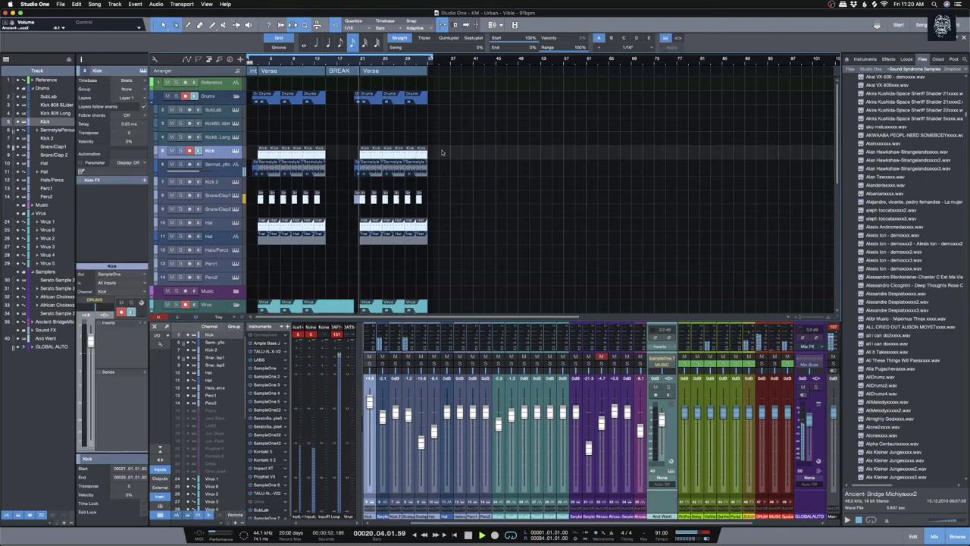
scroll(451, 176, down, 10)
scroll(456, 180, down, 1)
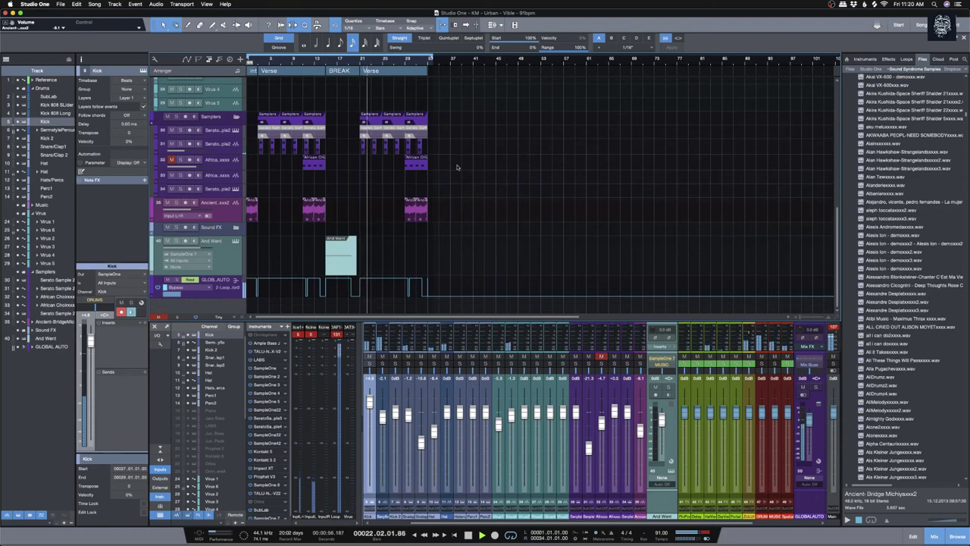
click(673, 431)
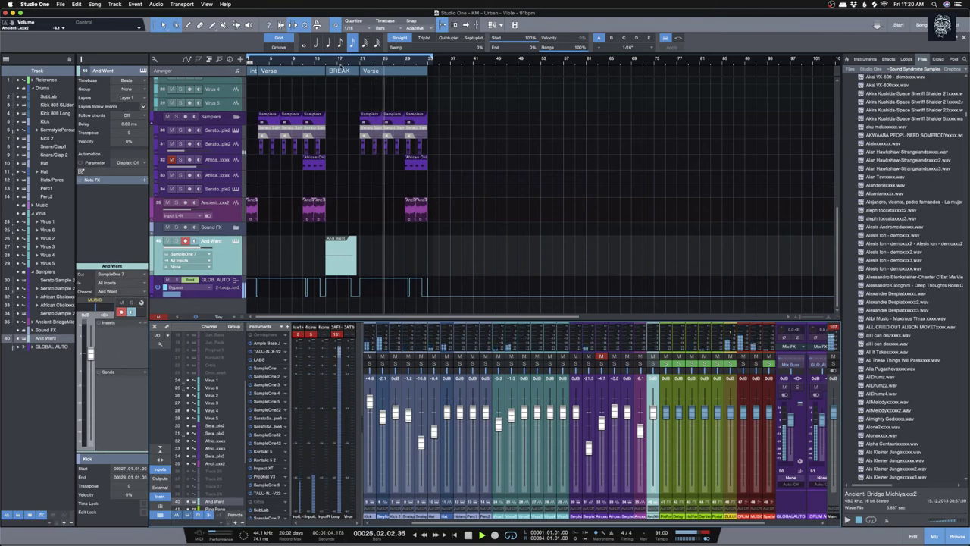
click(325, 60)
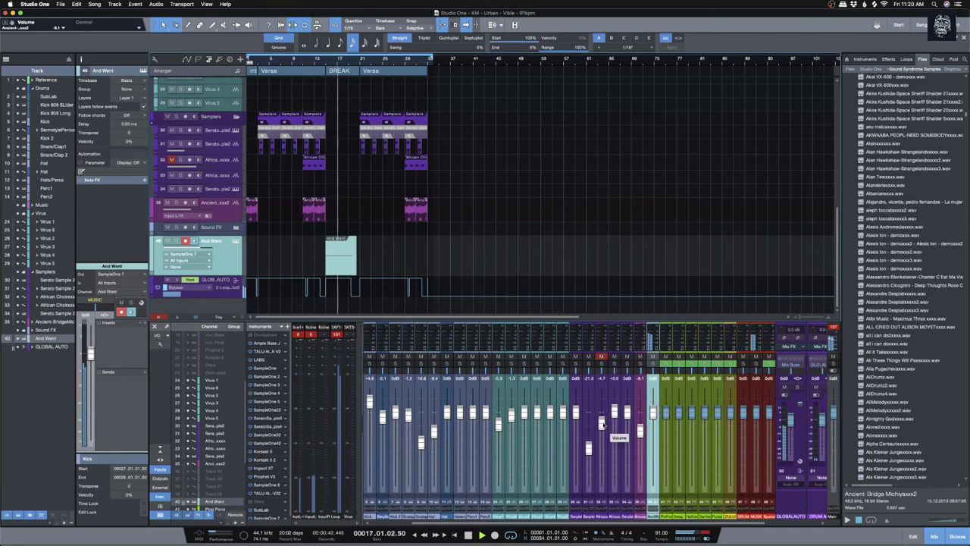
Step: Mute both African Choir events, at bar 11 in the first Verse and bar 29 in the second
drag(442, 166, 262, 178)
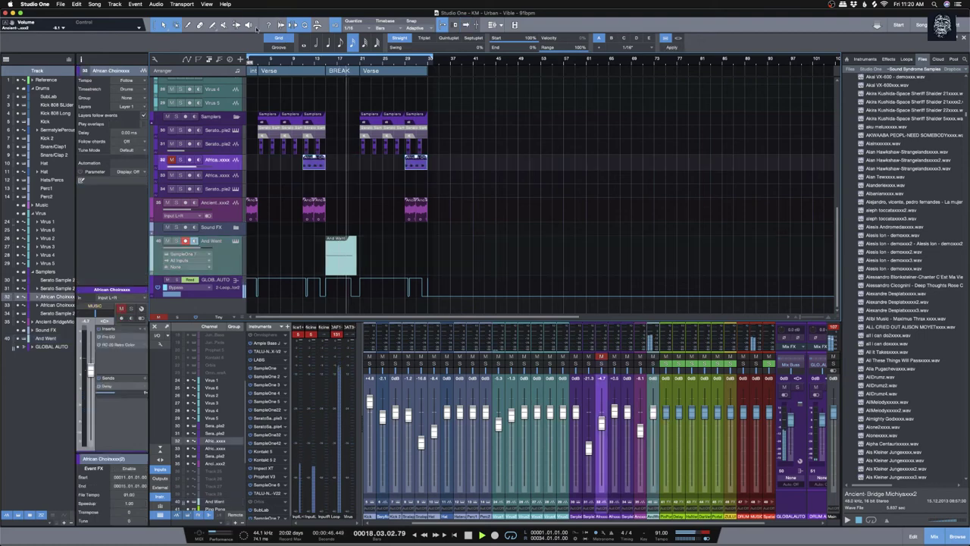
click(223, 25)
click(317, 162)
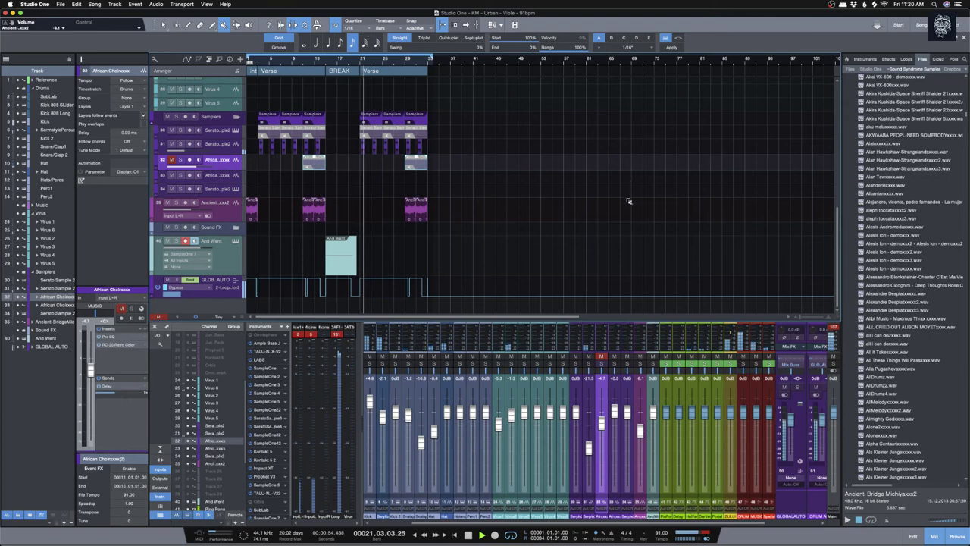
Step: Raise the Looperator bypass automation on GLOBAL AUTO to maximum at bar 33, at the end of the second Verse
scroll(629, 201, up, 5)
scroll(629, 201, down, 5)
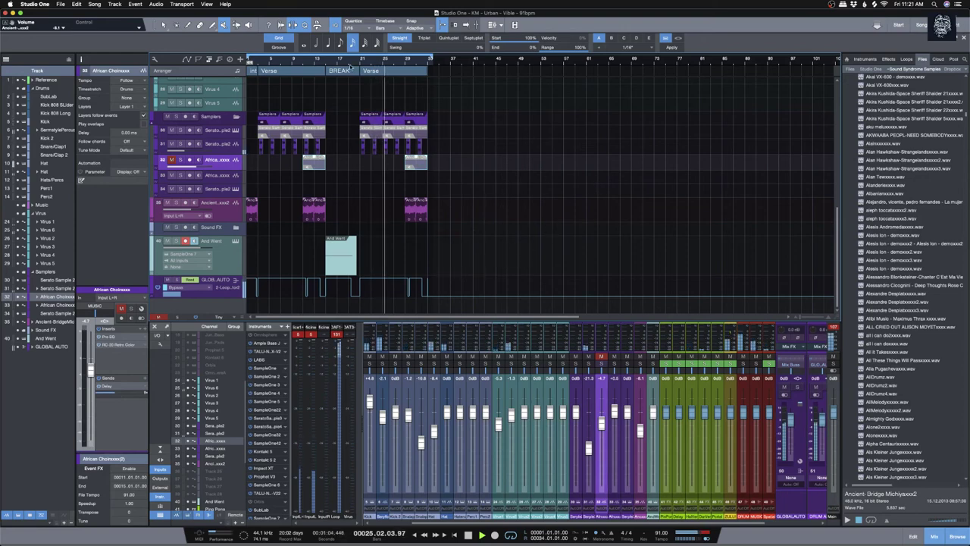
key(1)
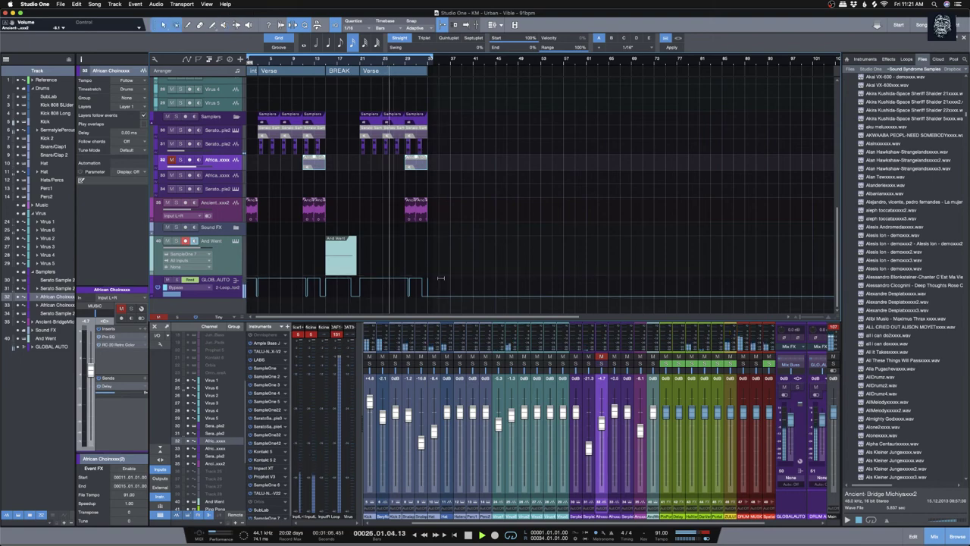
click(464, 290)
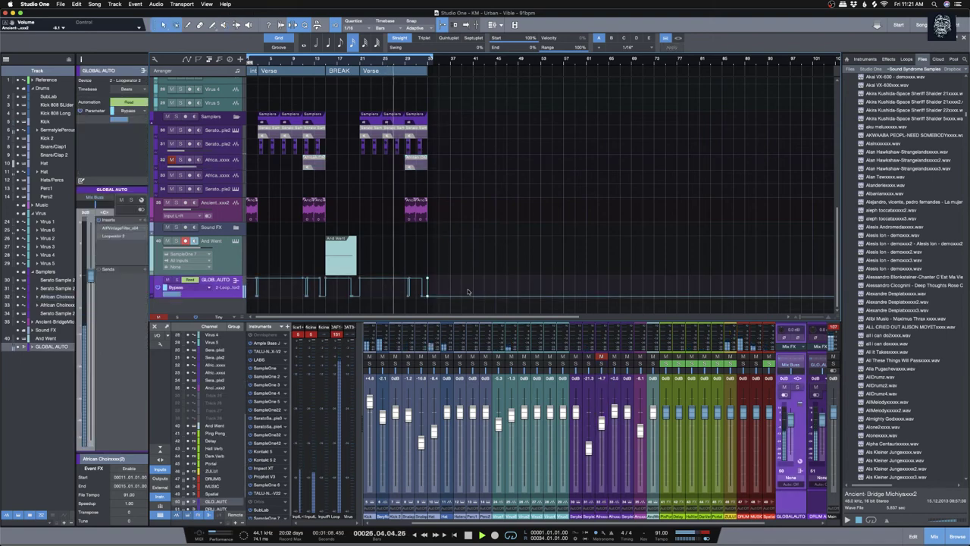
key(Delete)
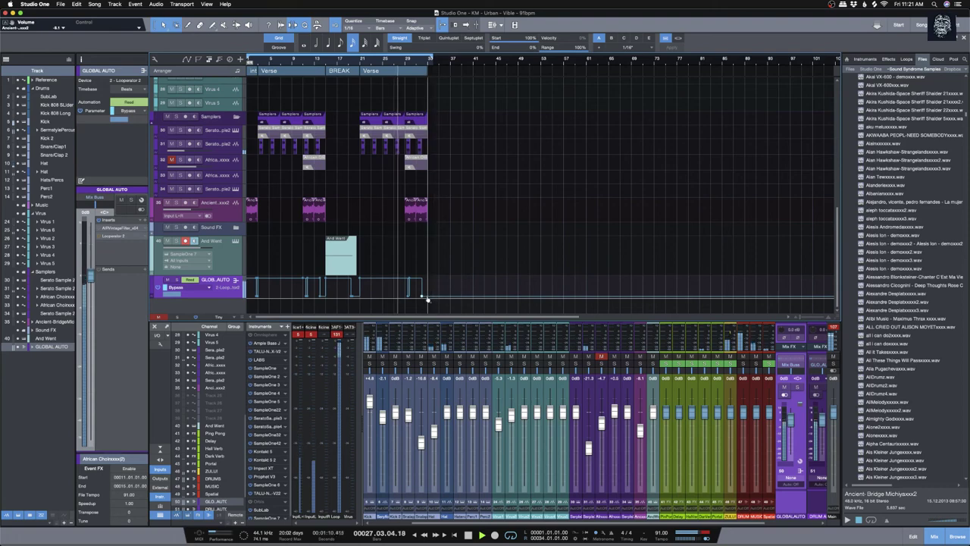
drag(428, 299, 427, 278)
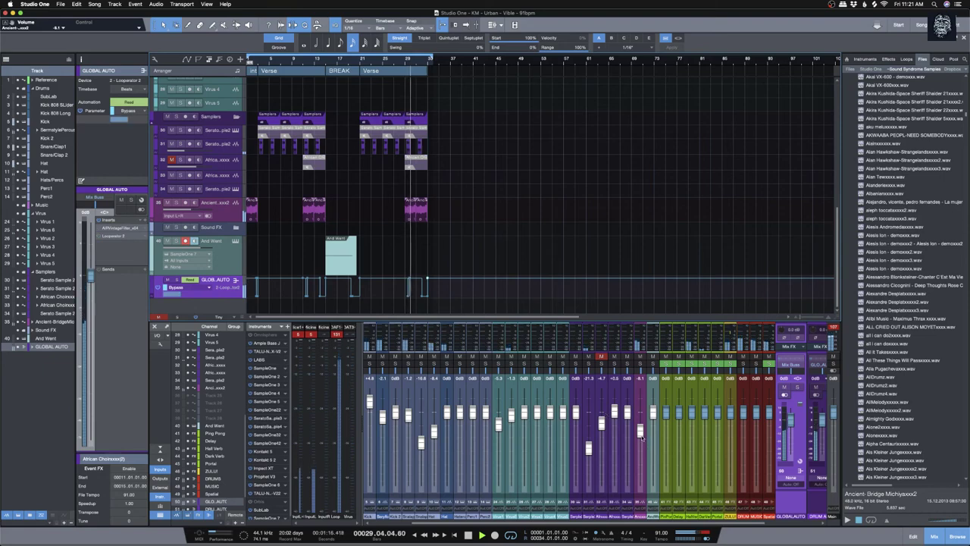
Step: Lower the Ancient-Bridge channel volume to -11.2 dB and stop playback
drag(642, 438, 642, 441)
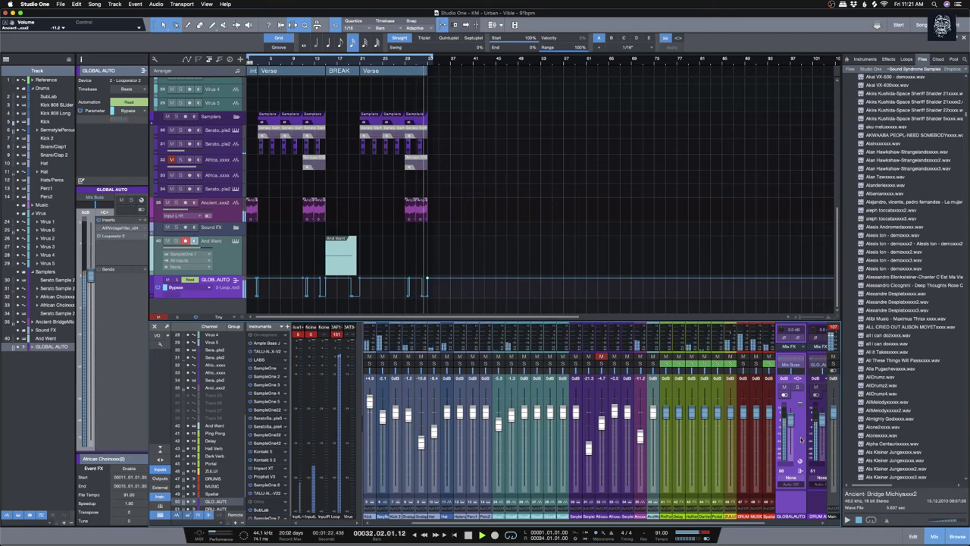
key(space)
Step: Copy the BREAK section to bar 33 after the second Verse, and return the playhead to the song start
click(344, 72)
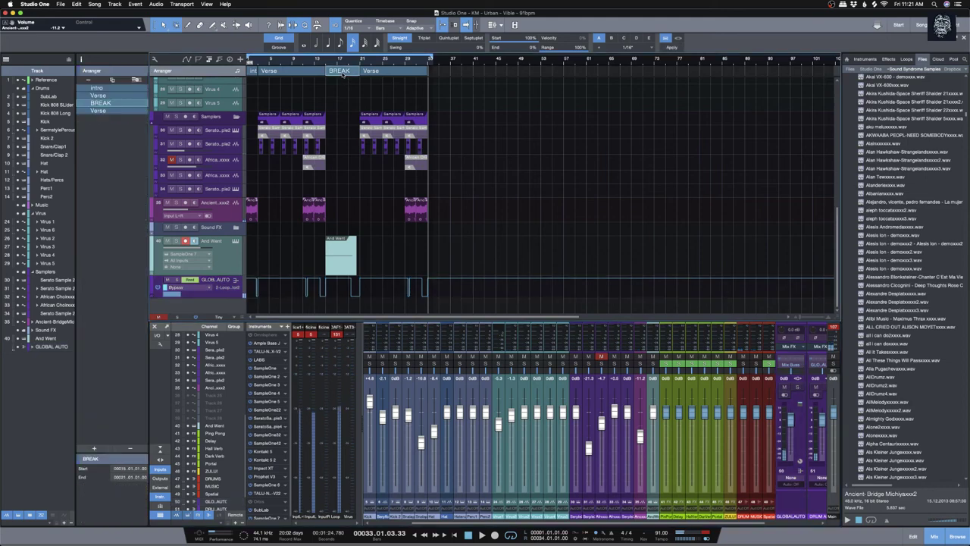
drag(429, 66, 429, 66)
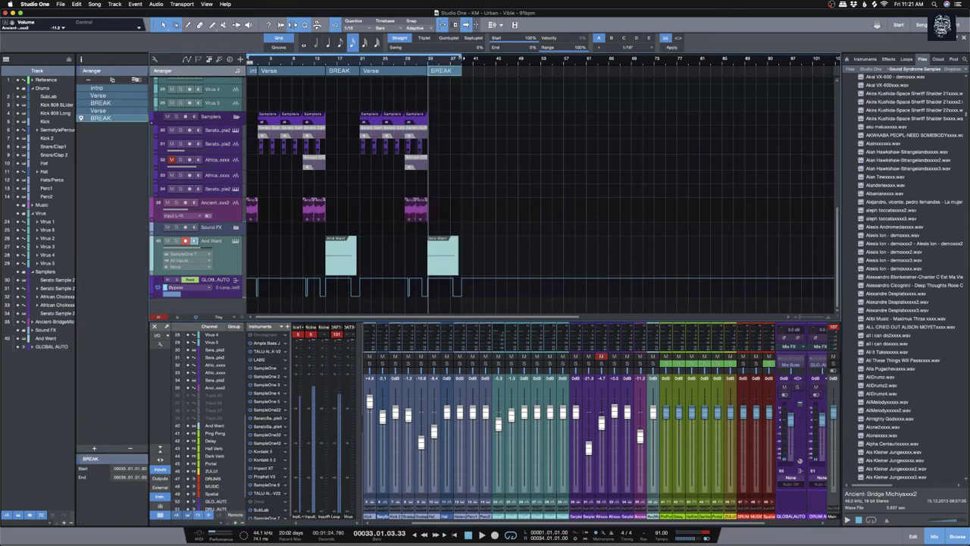
key(comma)
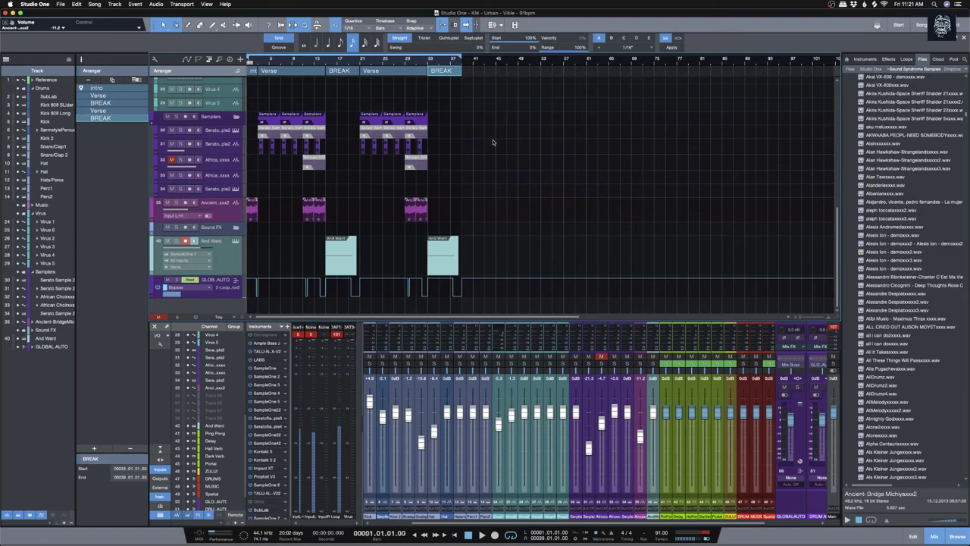
Step: Reduce the track heights of And Want, Virus 1 and Virus 6 in the arrangement
scroll(269, 269, up, 2)
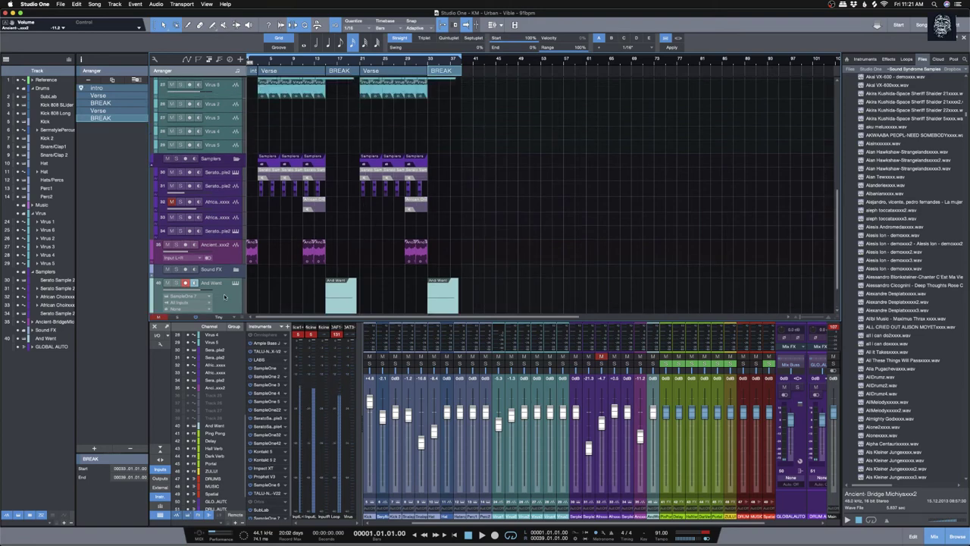
scroll(226, 297, down, 2)
drag(225, 277, 226, 275)
scroll(231, 255, up, 9)
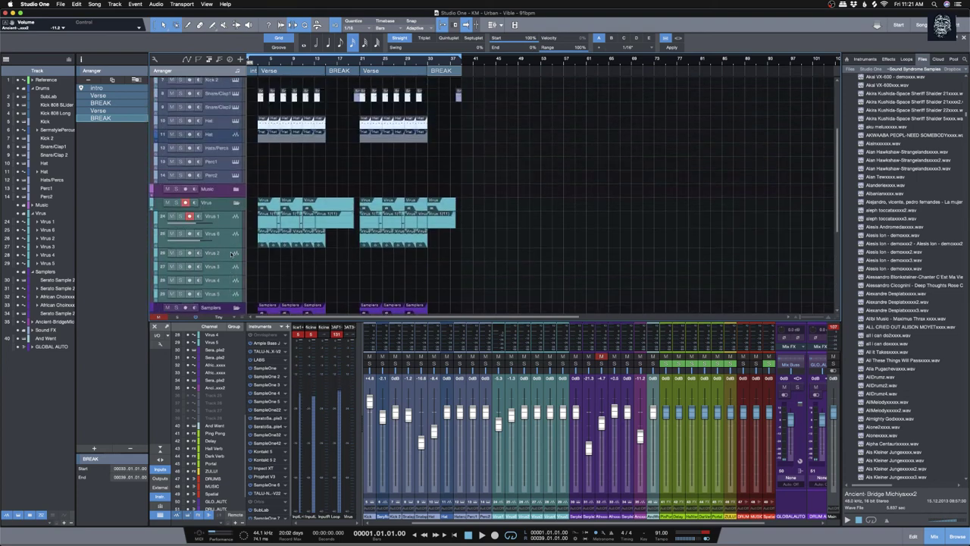
click(224, 223)
shift+click(225, 244)
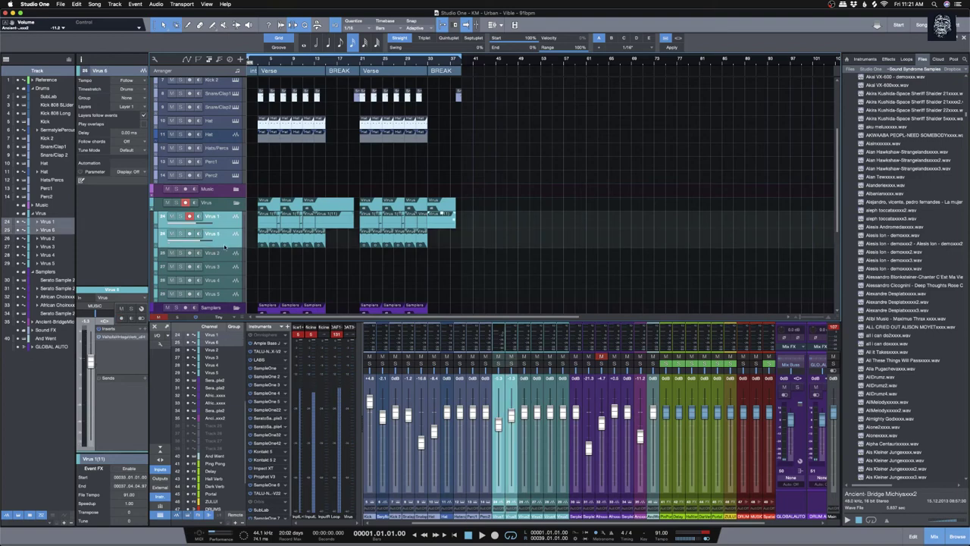
drag(224, 247, 225, 232)
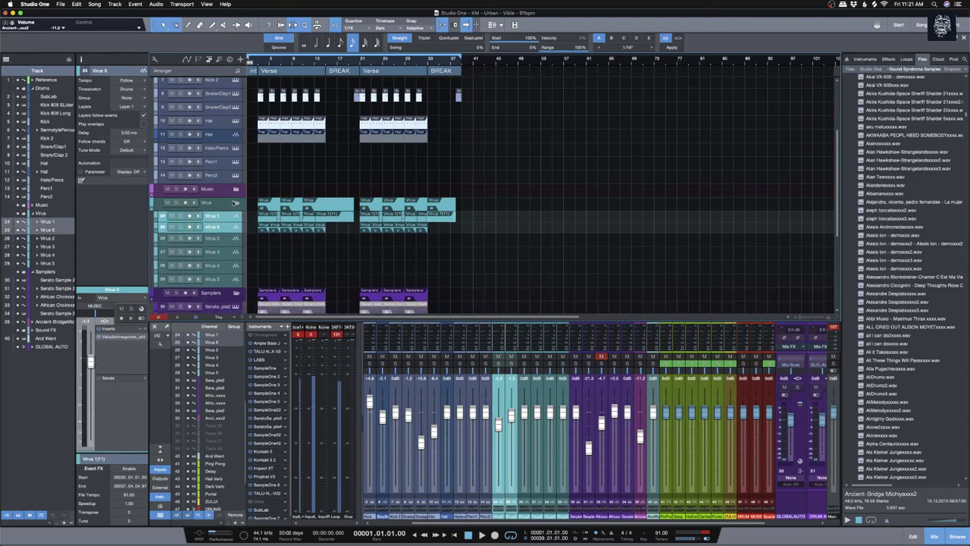
Step: Play the arrangement from the start while reviewing the Virus, sampler and automation tracks and the mixer's bus channels
click(236, 205)
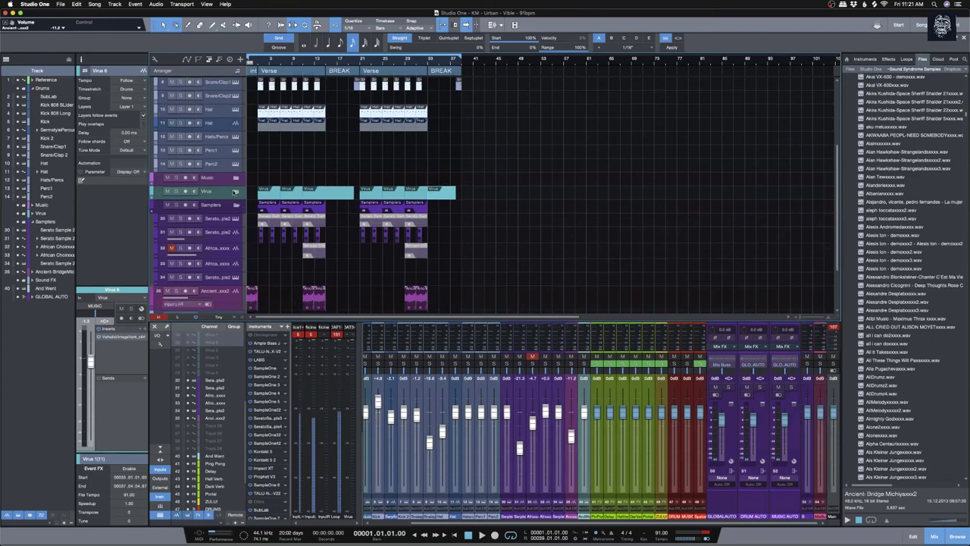
click(235, 191)
key(space)
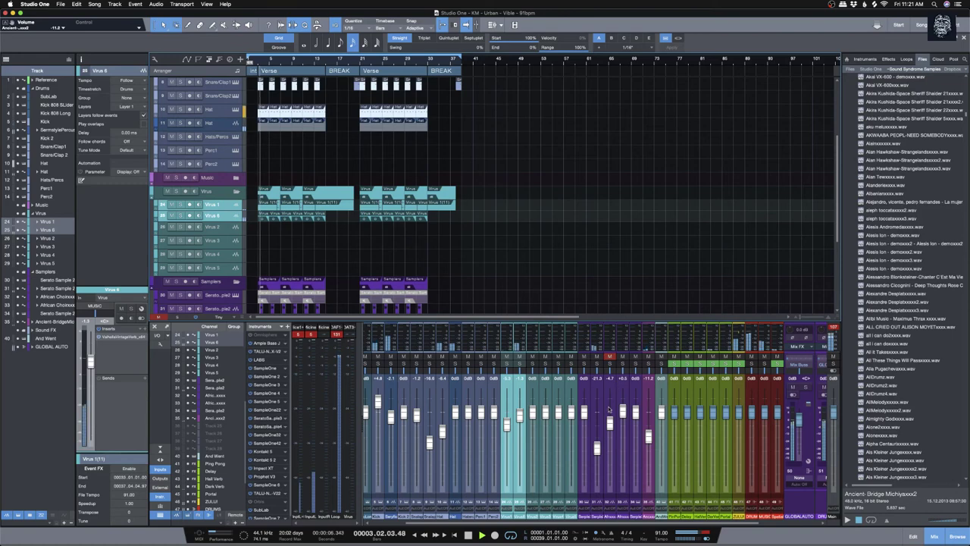
scroll(522, 271, down, 5)
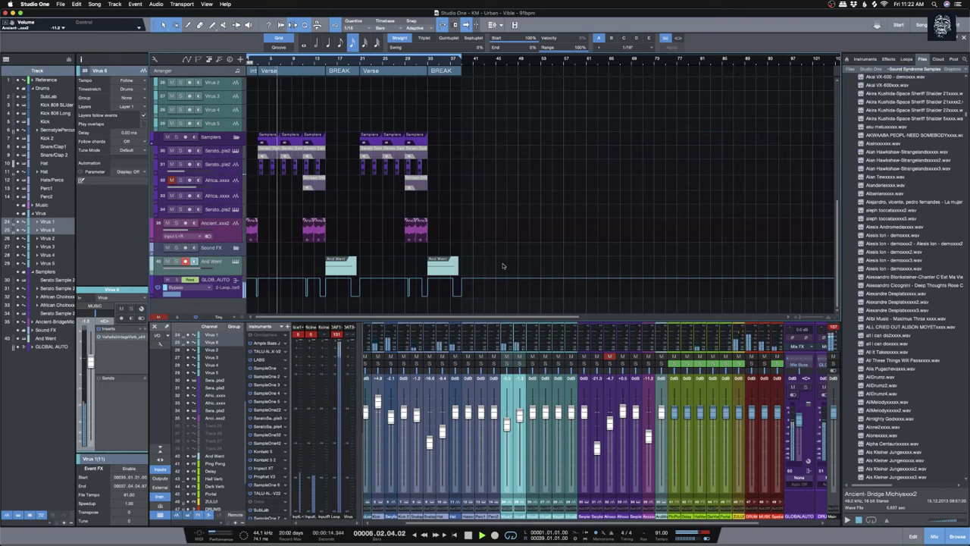
scroll(482, 239, up, 3)
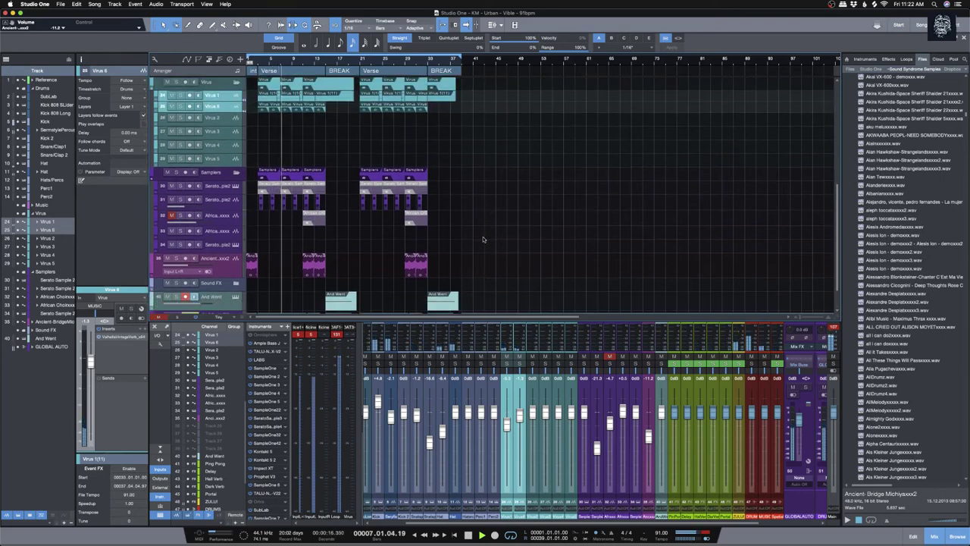
scroll(483, 240, down, 3)
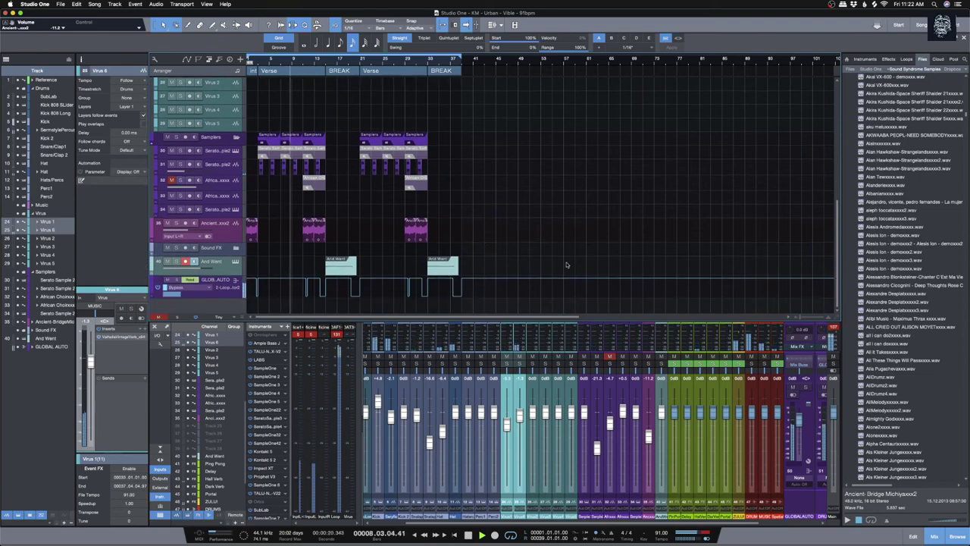
drag(785, 522, 797, 495)
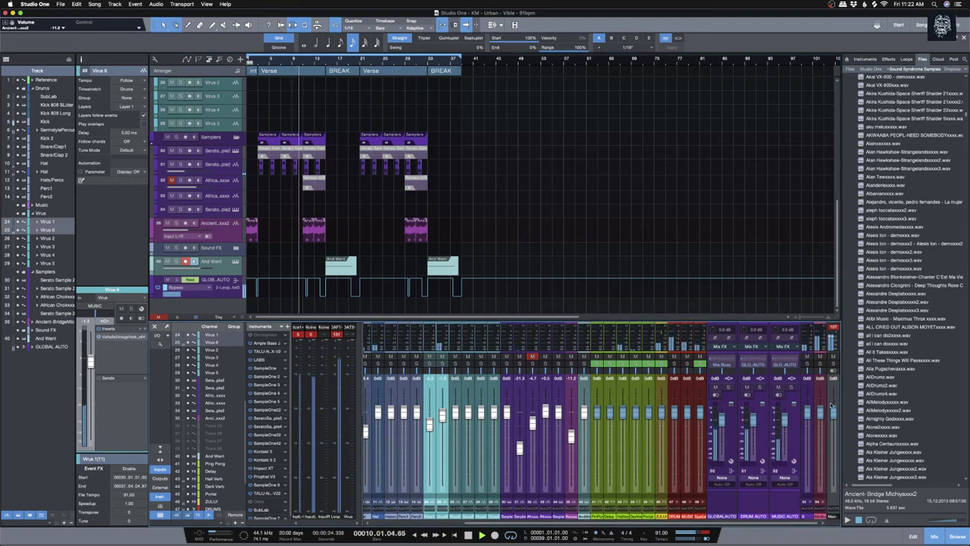
Step: Expand the Mix Buss strip, collapse the GLOBAL AUTO, DRUM AUTO and MUSIC AUTO strips, and make the mixer taller
double_click(824, 402)
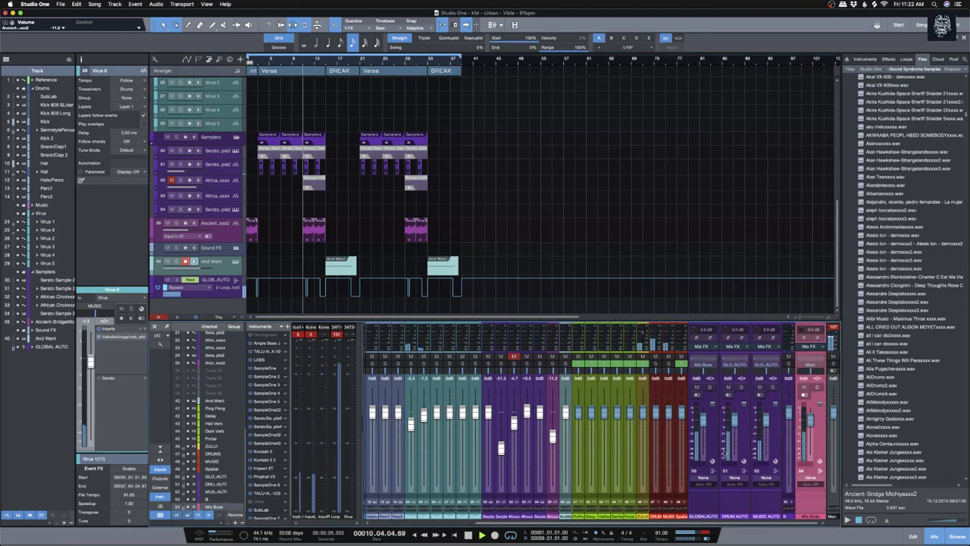
click(777, 427)
double_click(776, 426)
double_click(757, 431)
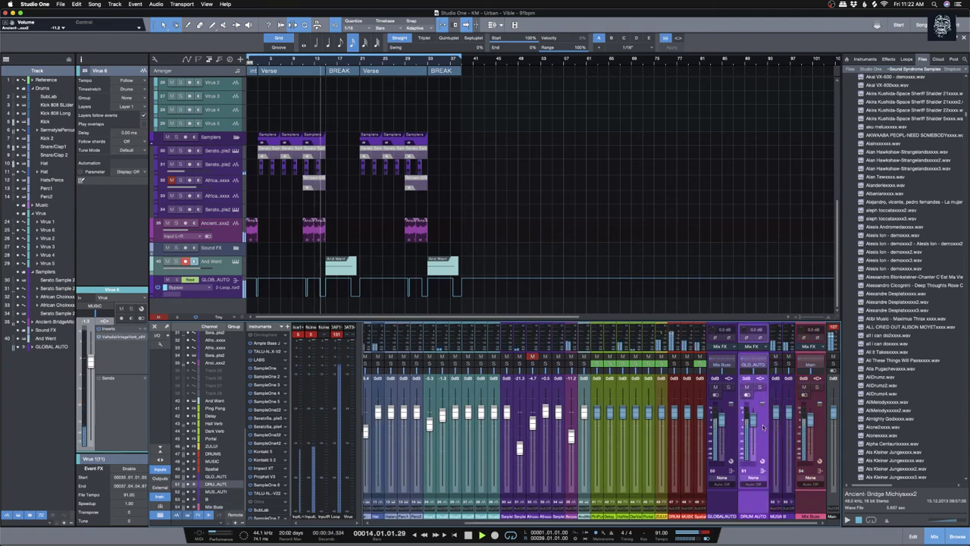
double_click(752, 429)
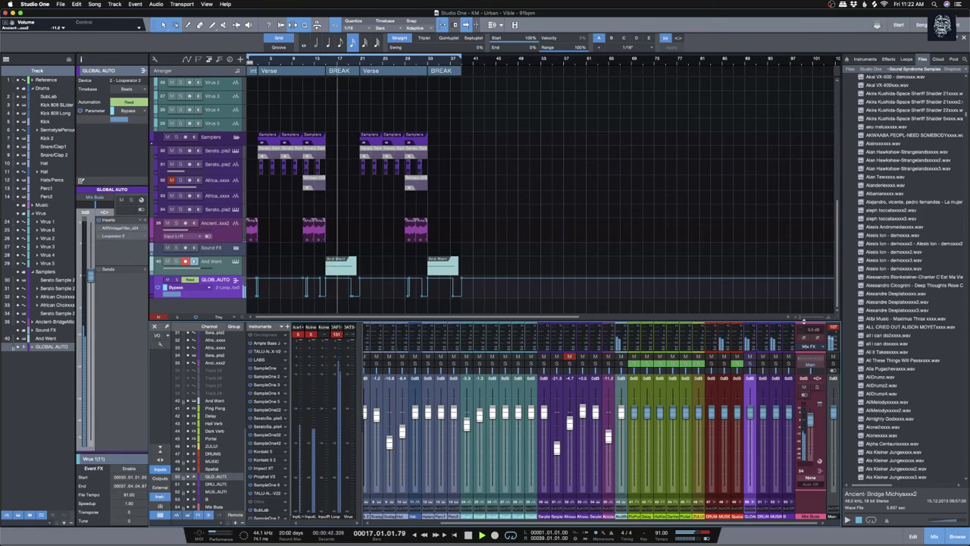
drag(806, 317, 804, 289)
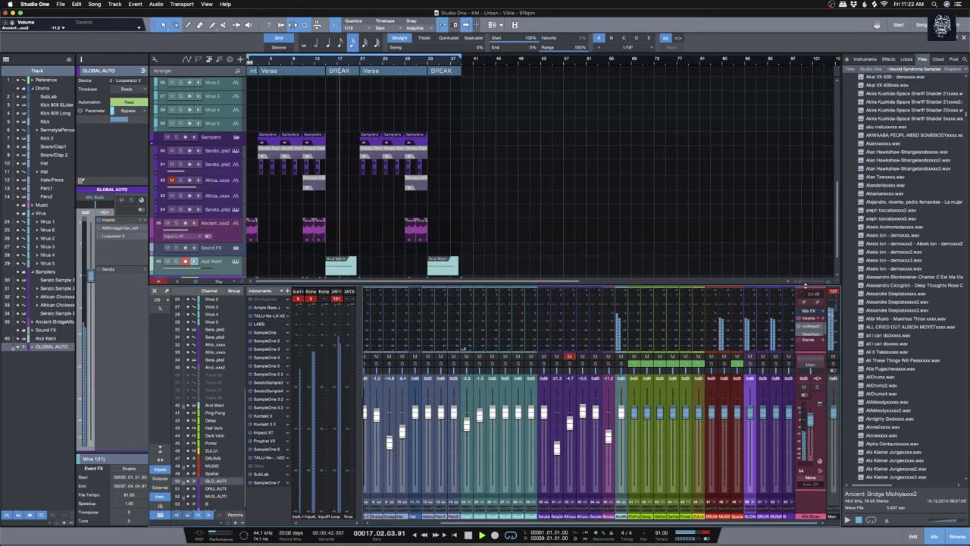
Step: Open the Insight 2 loudness meter on the Main output, position it clear of the arrangement, and enlarge the mixer further
click(836, 377)
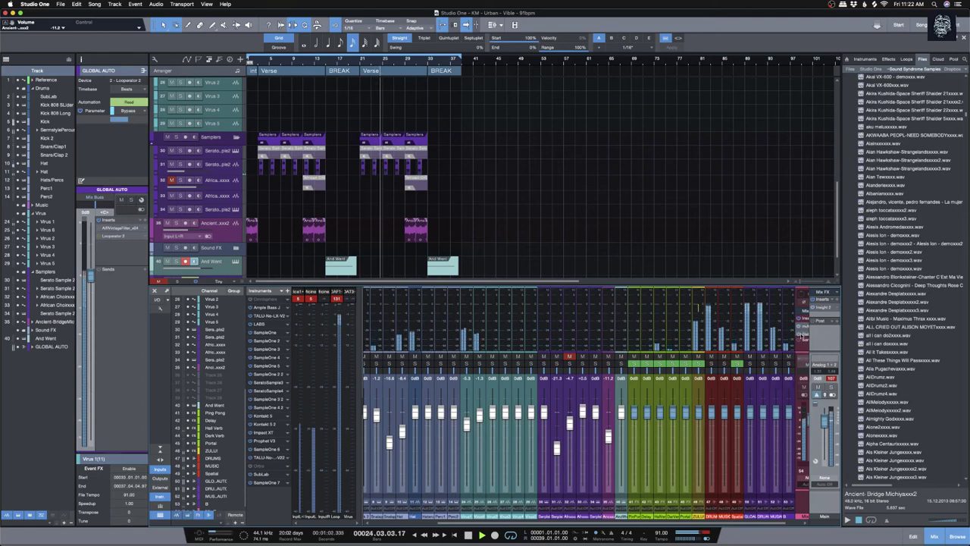
click(824, 307)
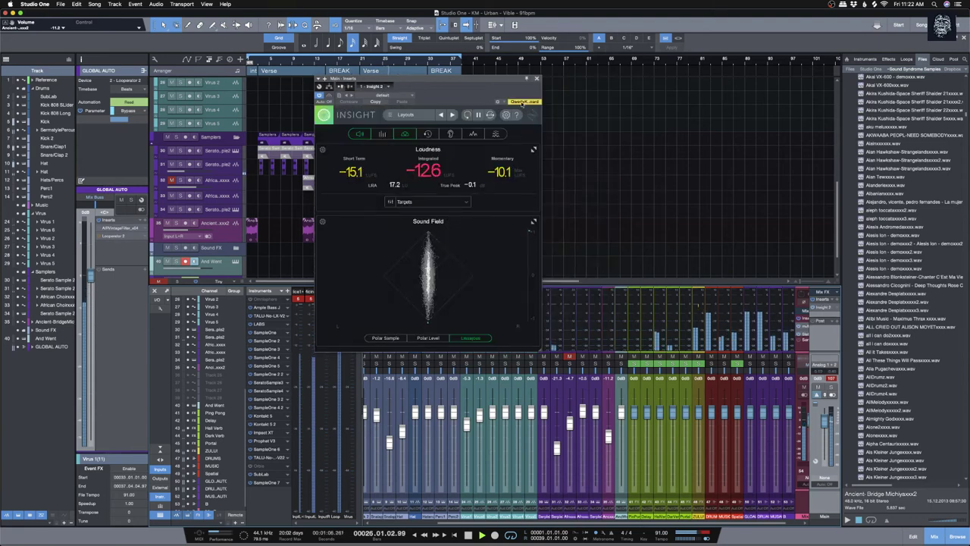
drag(512, 81, 682, 95)
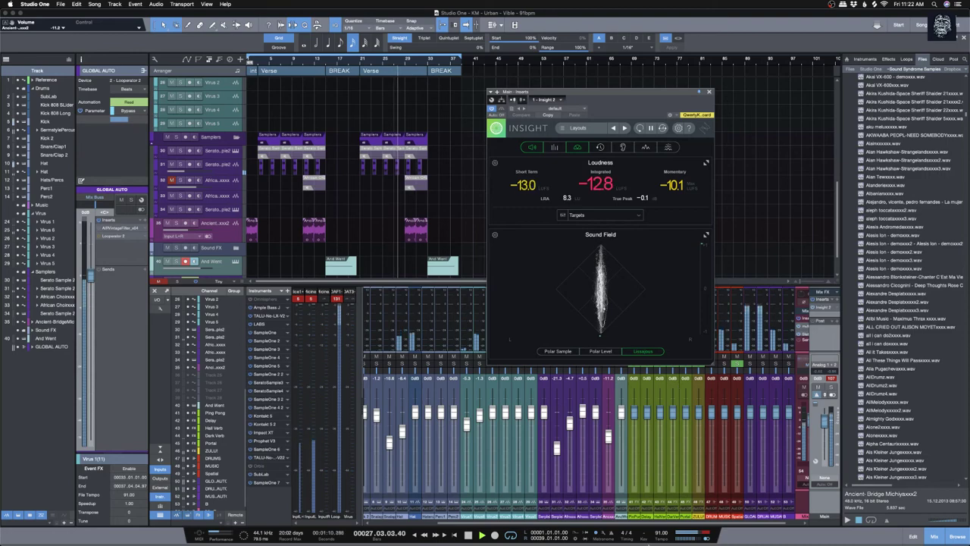
drag(750, 522, 769, 520)
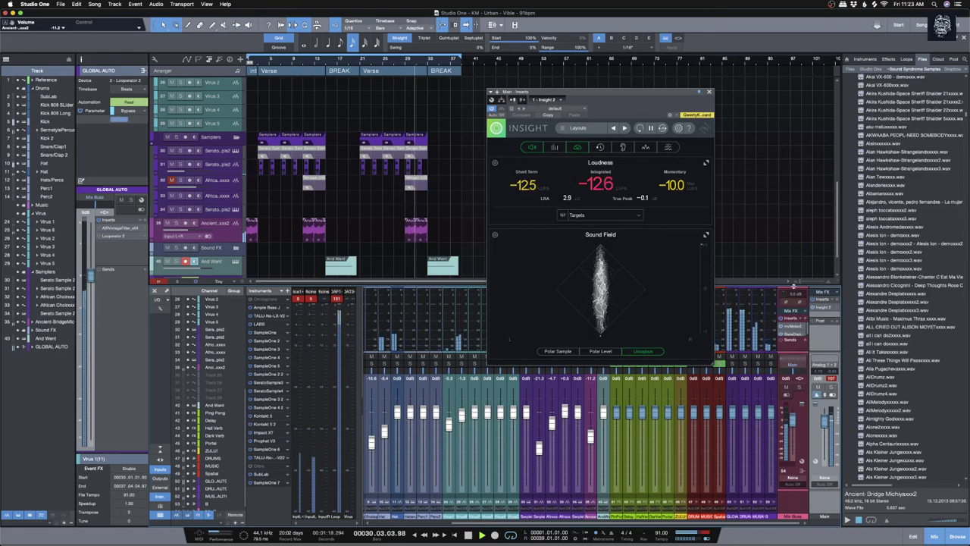
drag(798, 283, 798, 241)
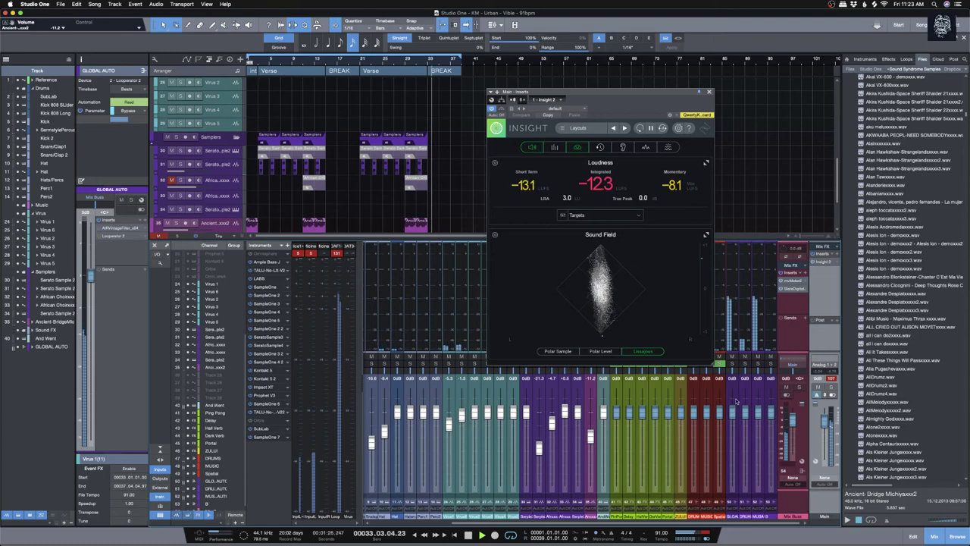
Step: Move the GLOBAL AUTO bus directly before the Mix Buss channel, and close the Insight 2 meter
click(748, 377)
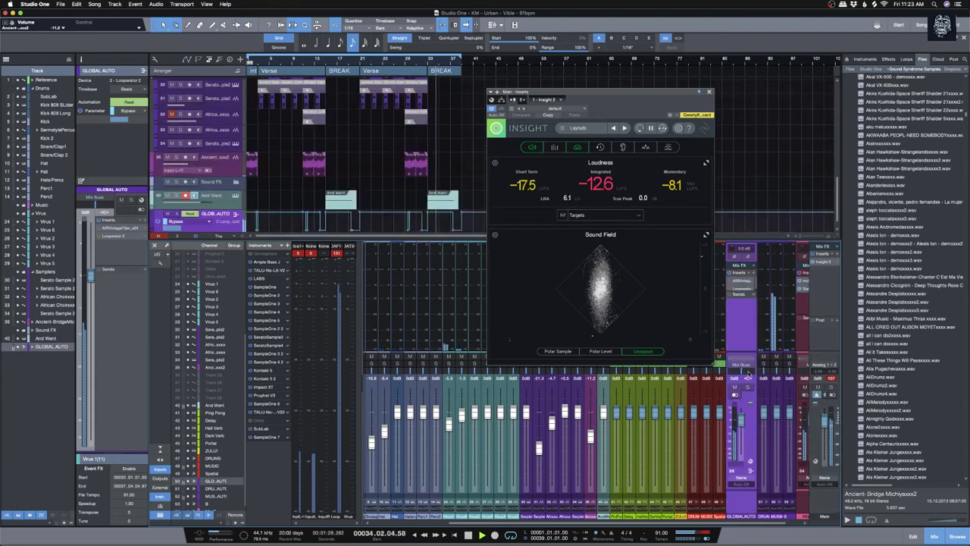
drag(795, 417, 795, 416)
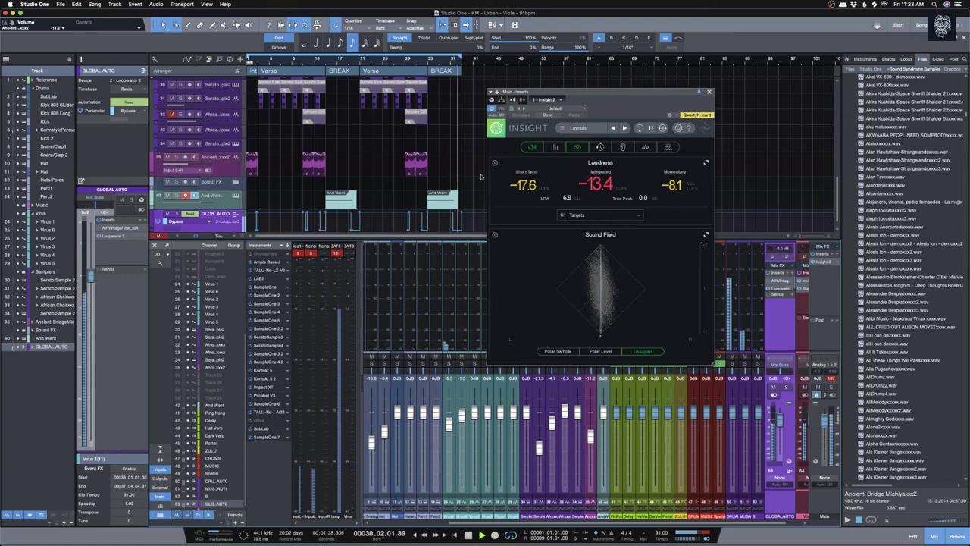
scroll(464, 205, down, 2)
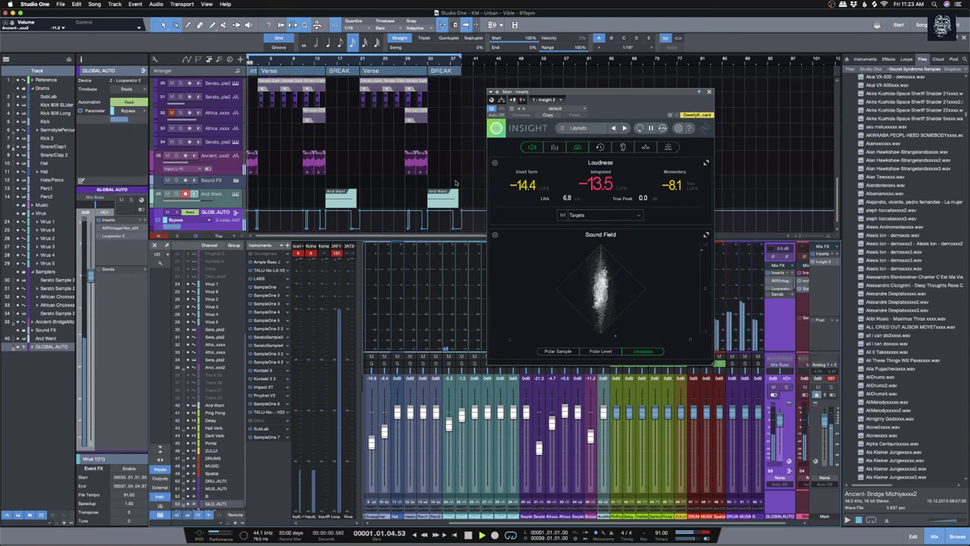
click(709, 92)
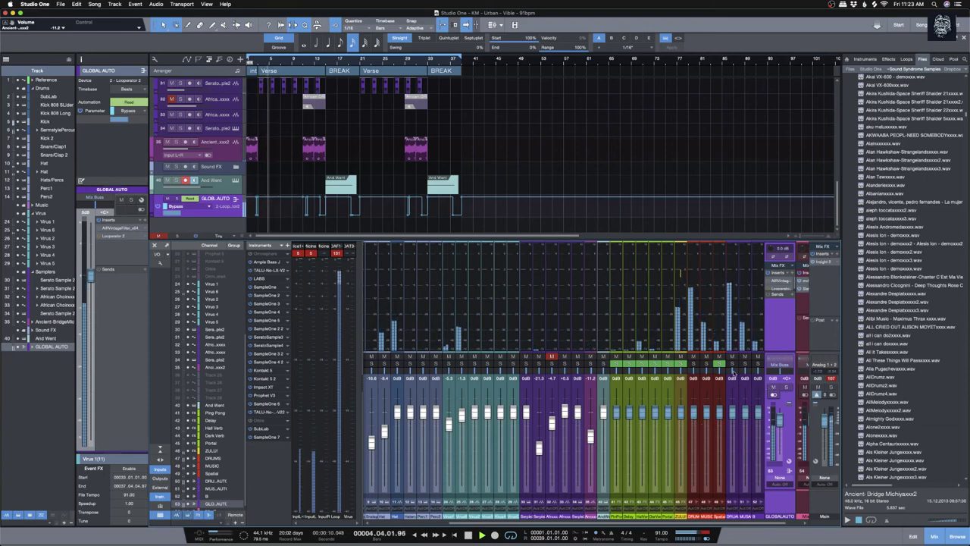
Step: Inspect the expanded channel strips of the ZULU!, DRUMS, MUSIC and Spatial buses and collapse them again
click(686, 393)
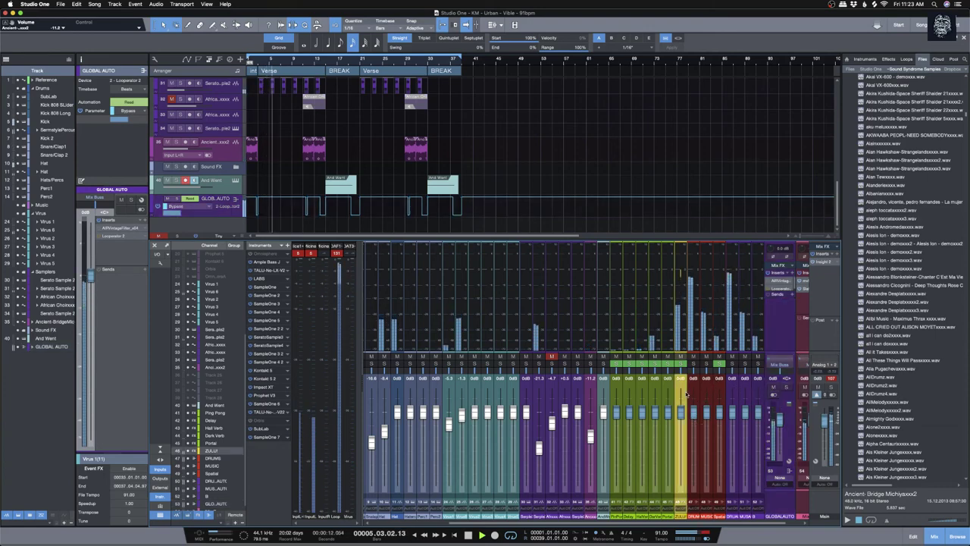
click(685, 393)
double_click(729, 392)
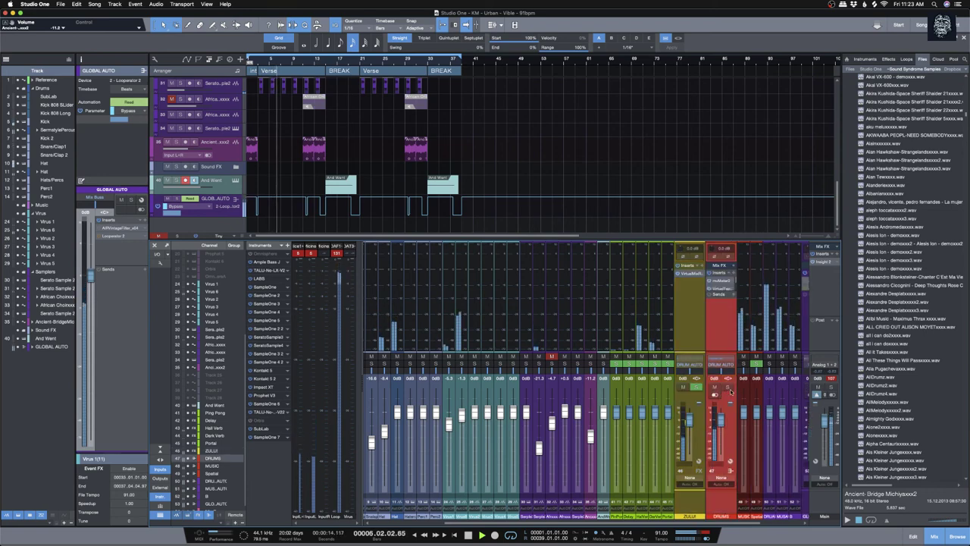
double_click(753, 393)
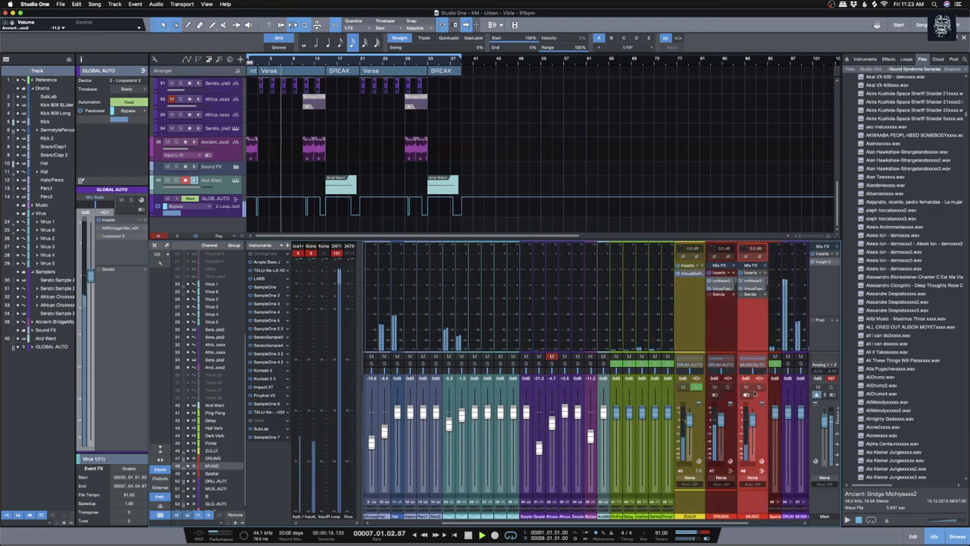
double_click(774, 393)
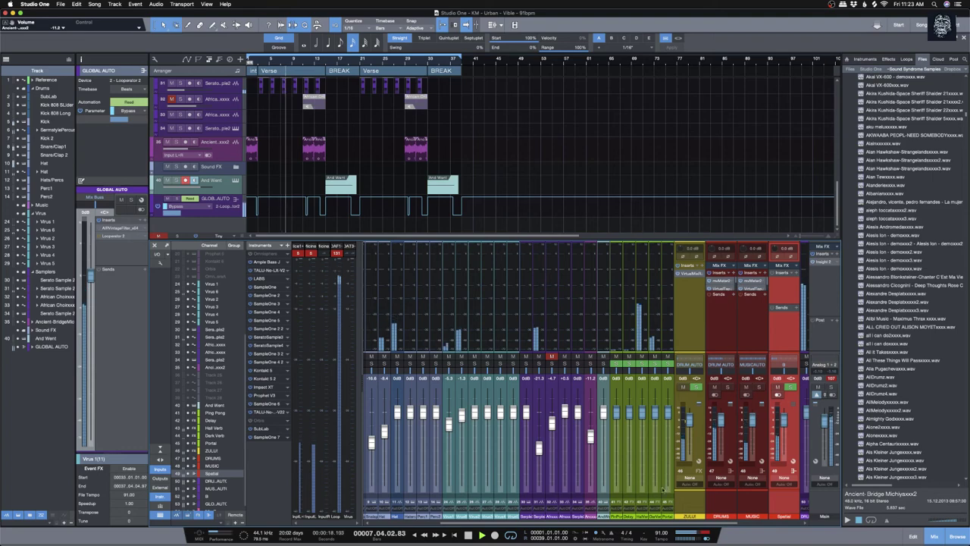
scroll(639, 523, right, 5)
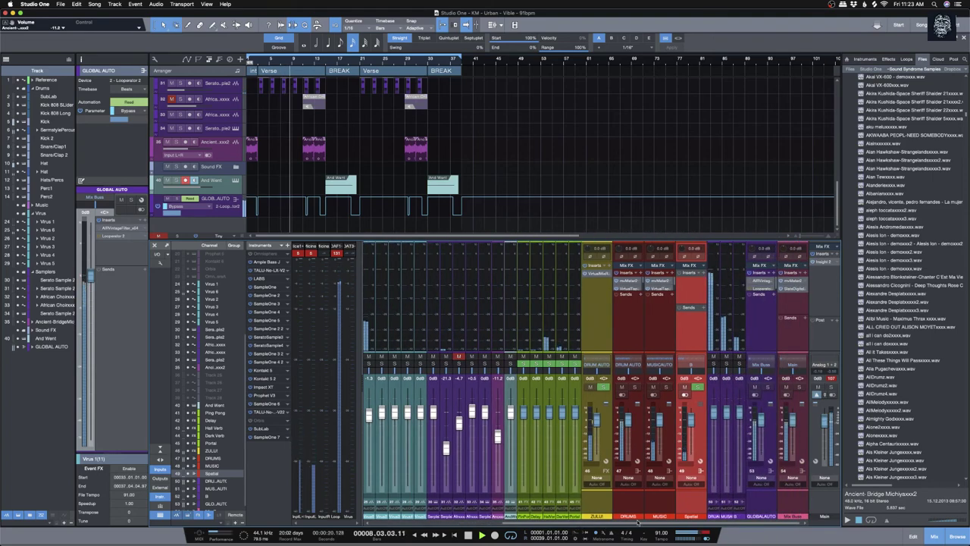
double_click(689, 429)
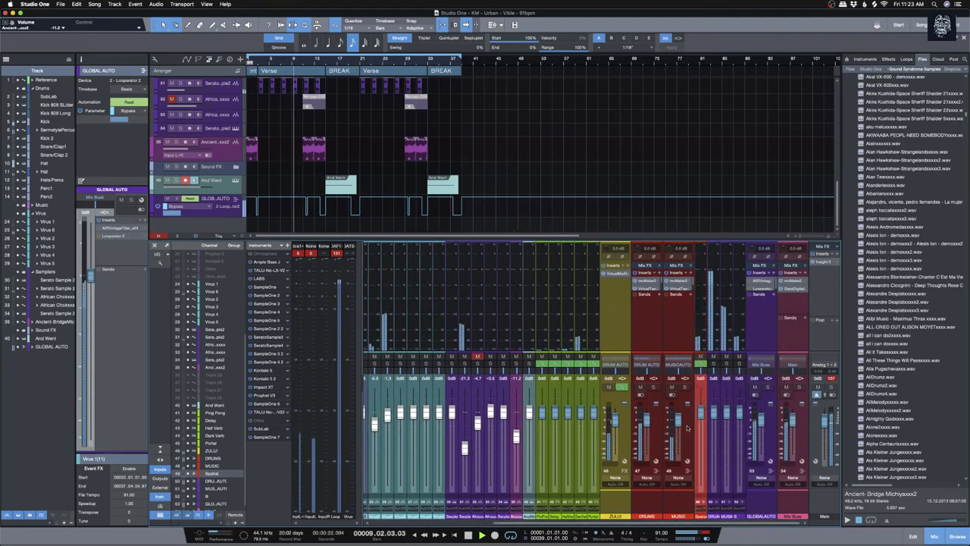
double_click(684, 431)
double_click(673, 436)
double_click(656, 445)
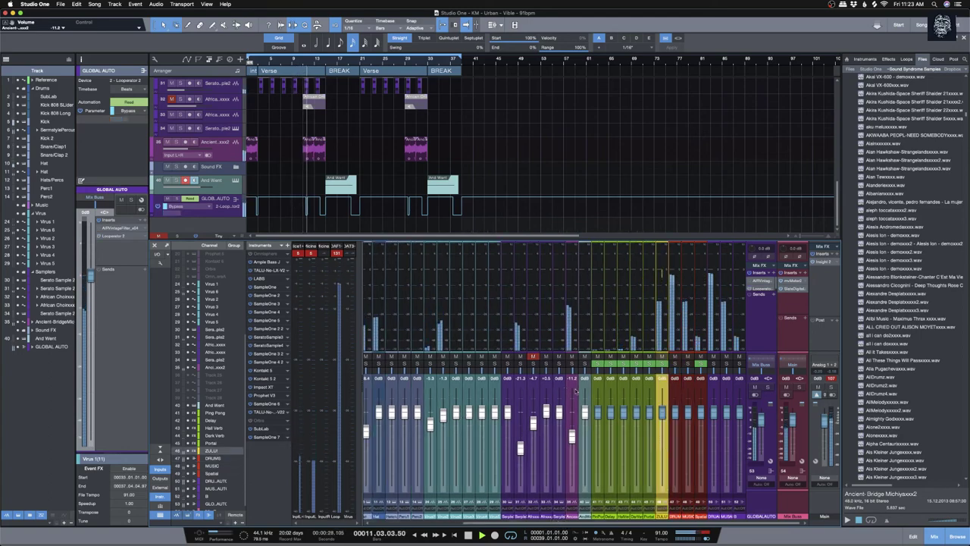
Step: Check the expanded Ancient-Bridge strip, and collapse it together with the GLOBAL AUTO and Mix Buss strips
double_click(584, 394)
double_click(603, 395)
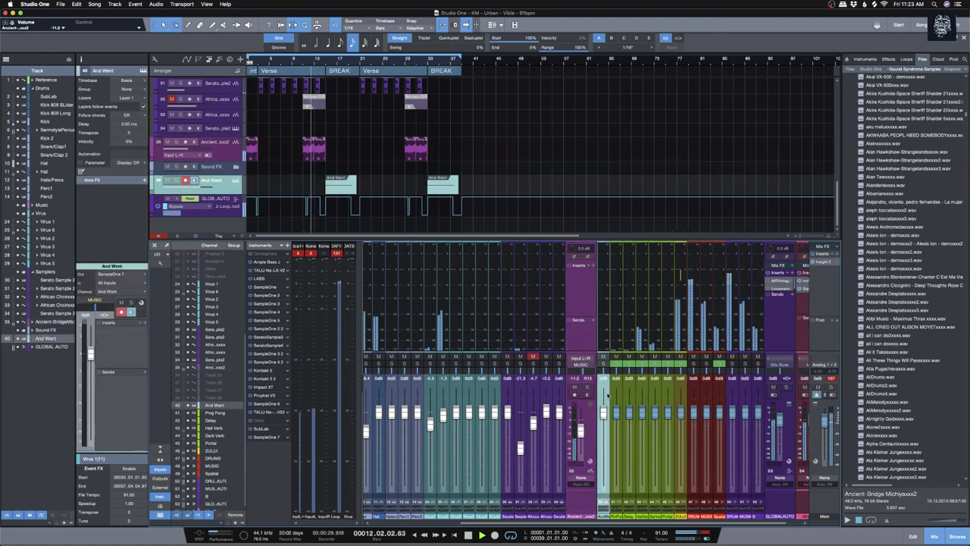
double_click(624, 431)
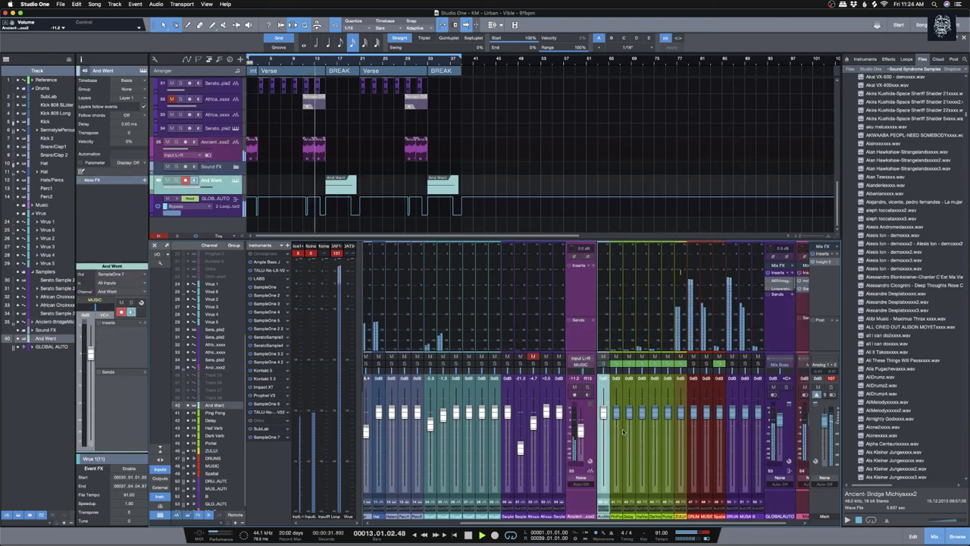
double_click(589, 435)
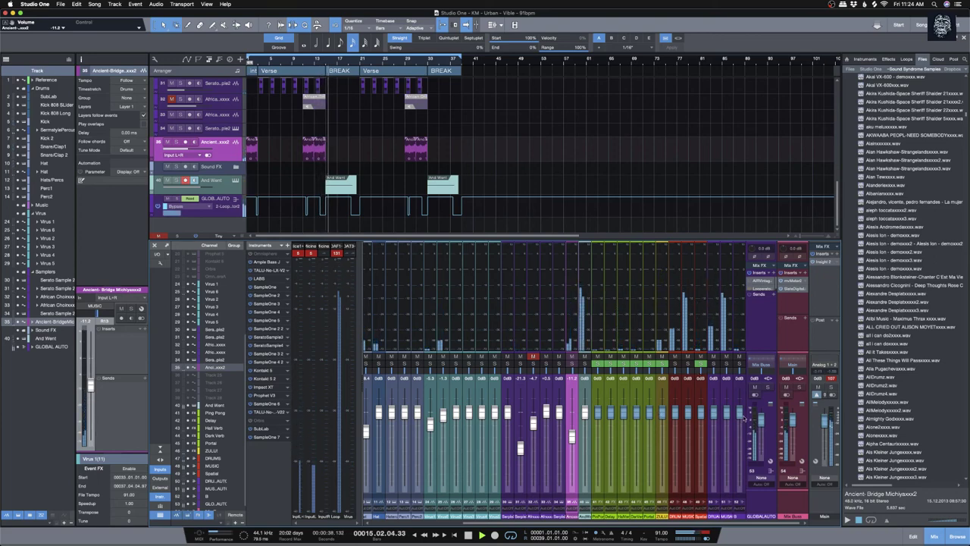
double_click(769, 430)
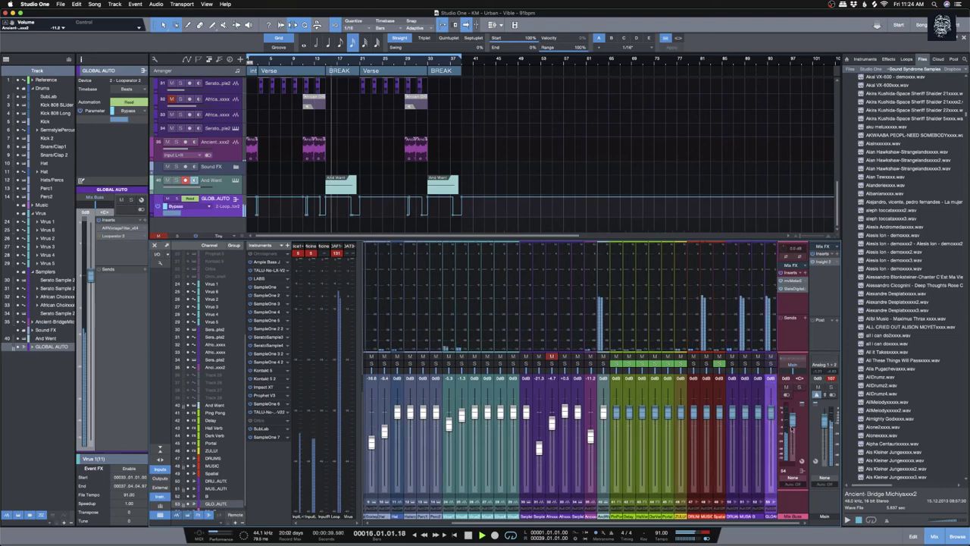
double_click(800, 424)
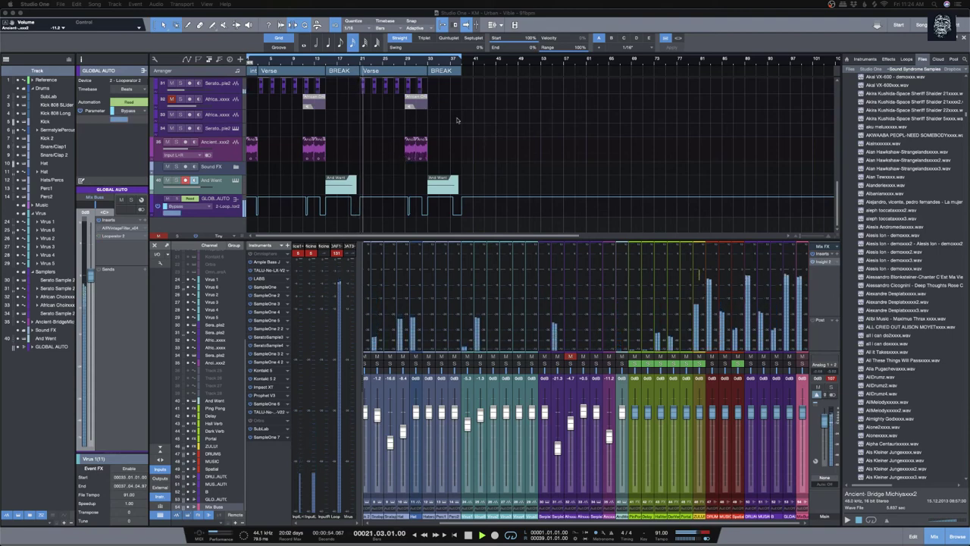
Step: Raise the Serato Sample 2 channel volume to -14.8 dB, add a Delay send to it and adjust the send level
drag(558, 448, 558, 442)
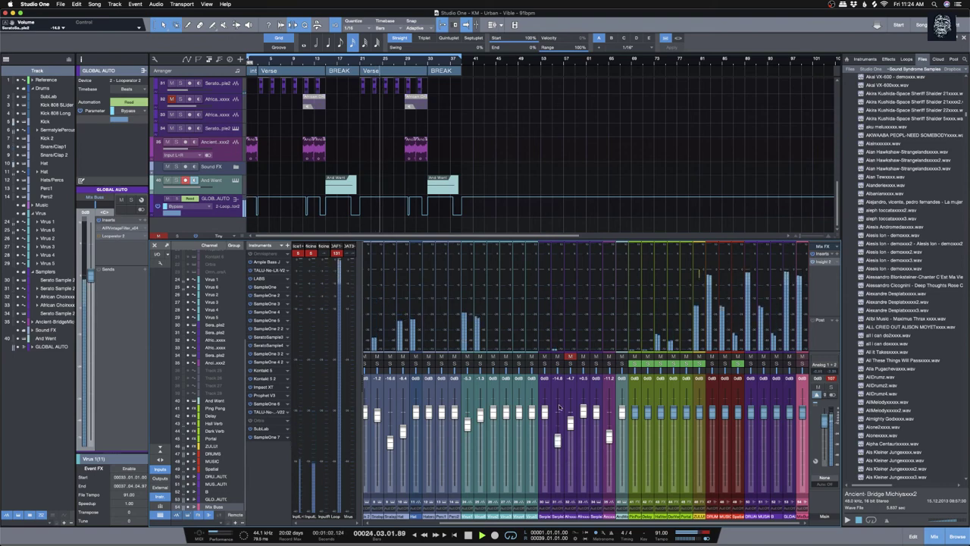
click(561, 407)
double_click(560, 408)
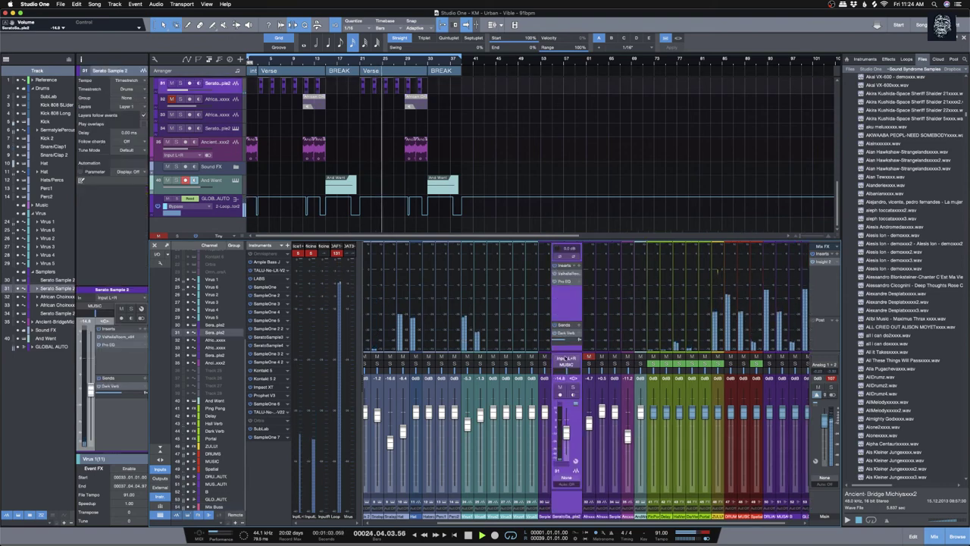
drag(571, 320, 571, 299)
click(578, 304)
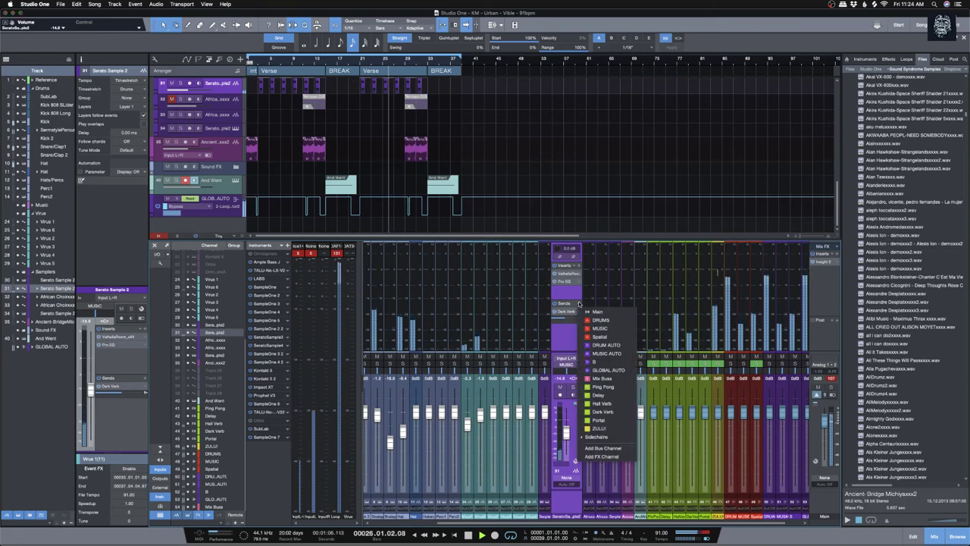
click(598, 395)
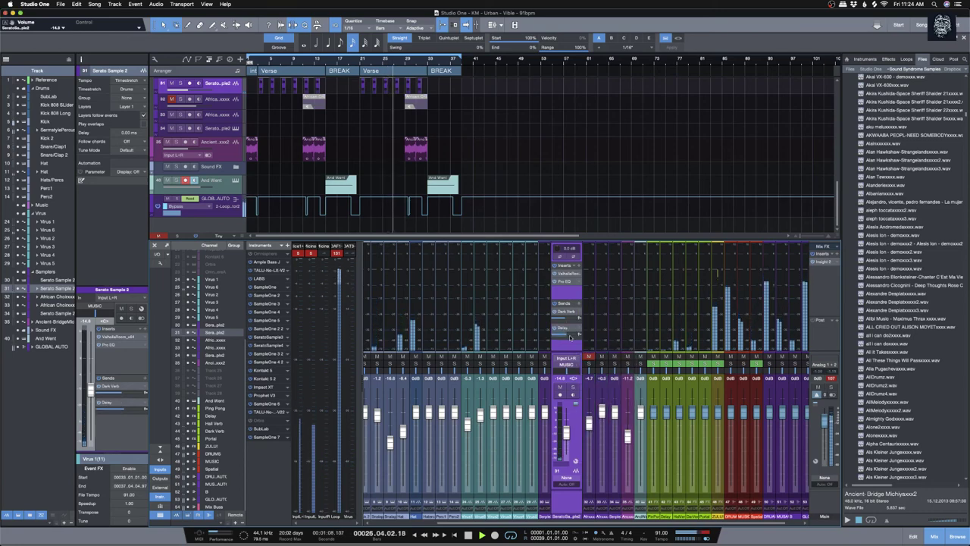
drag(566, 337, 572, 335)
click(591, 359)
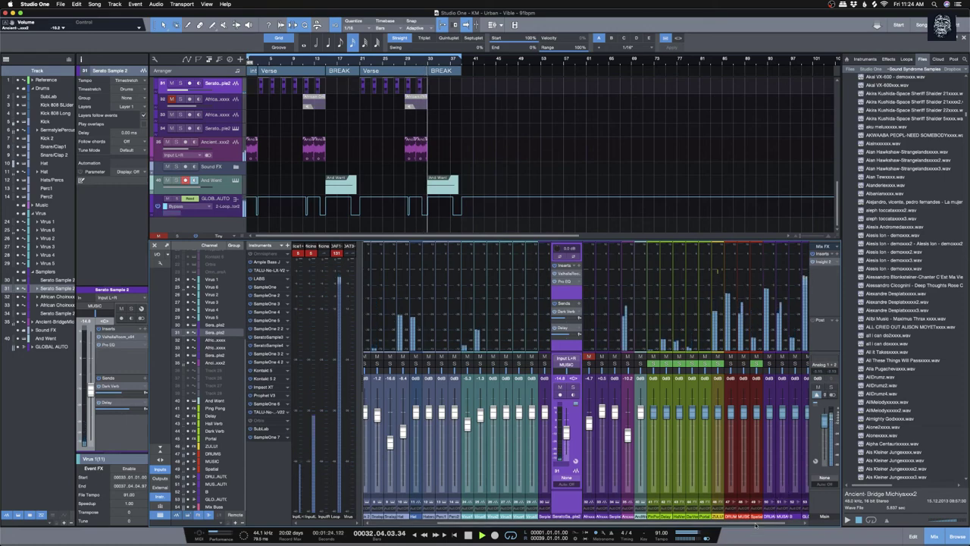
Step: Open Slate Digital FG-X on the Mix Buss, adjust the compressor threshold and set the FG Level gain to 4.2 dB
drag(755, 525, 802, 522)
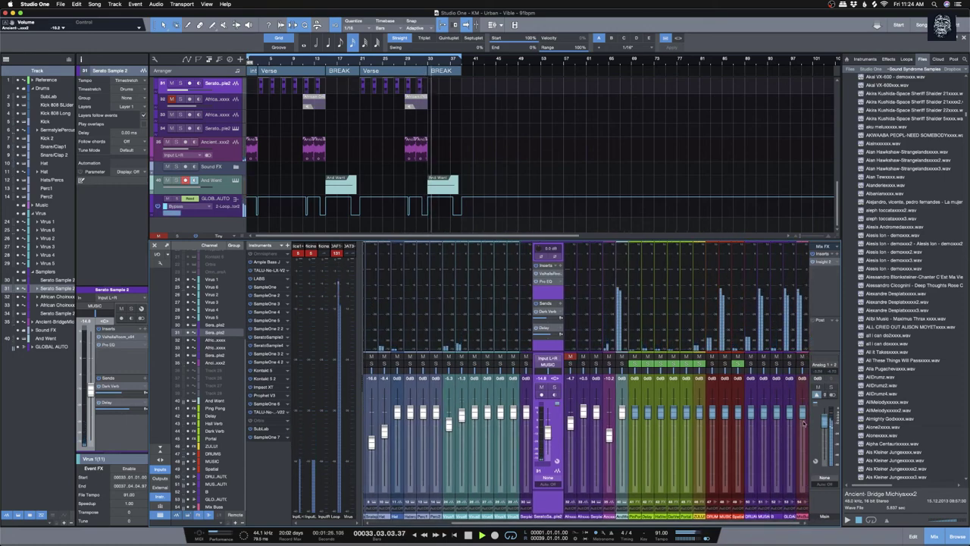
double_click(804, 406)
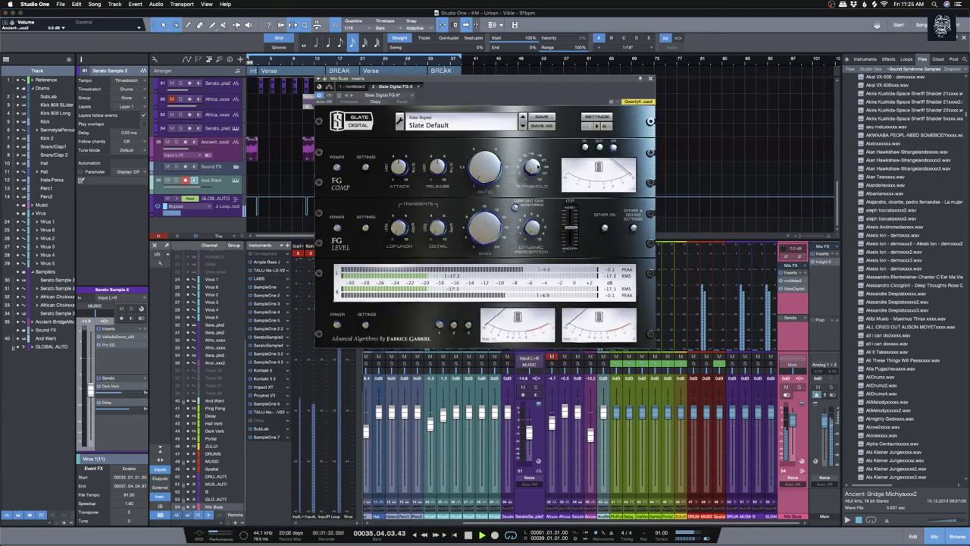
drag(537, 166, 494, 122)
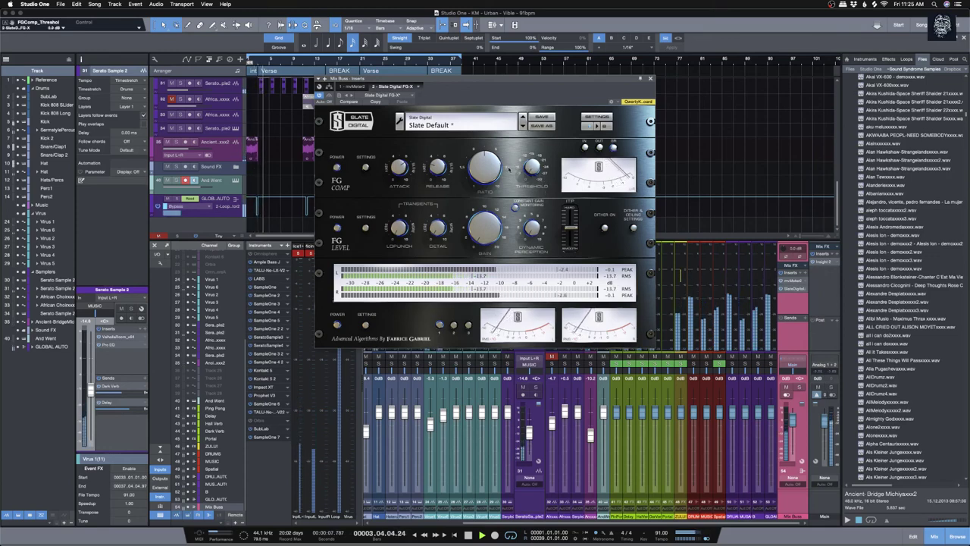
drag(492, 169, 491, 165)
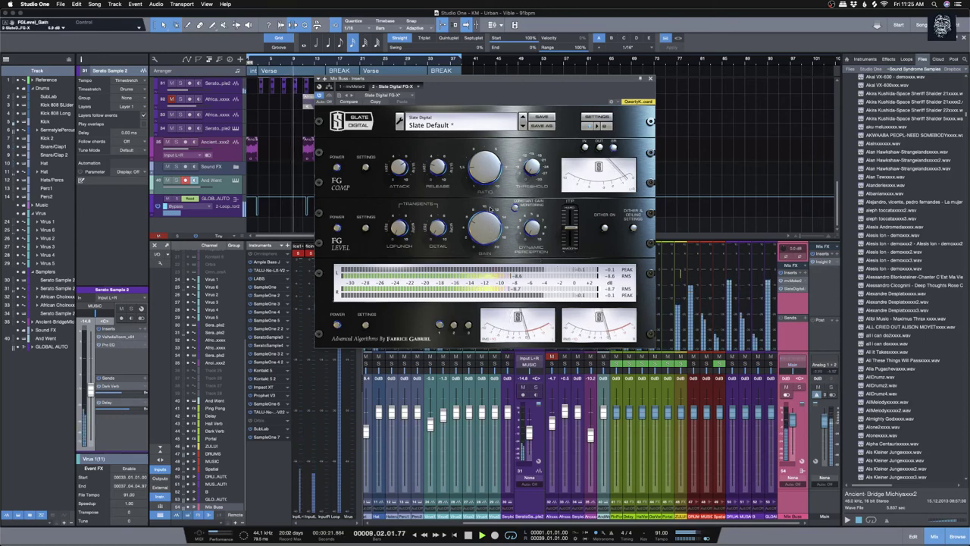
drag(498, 520, 388, 517)
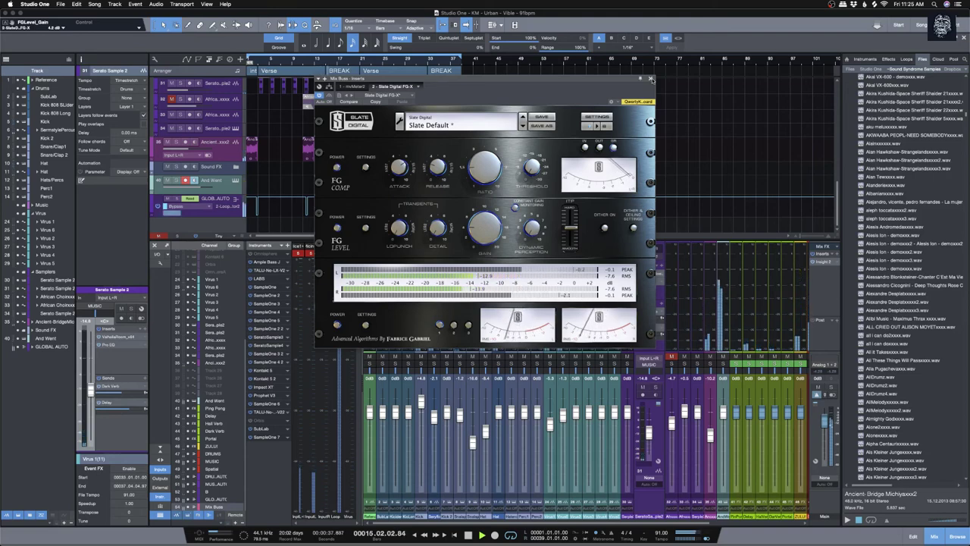
Step: Close the FG-X window, reduce the mixer height, reset the Kick channel volume to 0 dB and select the Sermstyle percussion channel
click(651, 79)
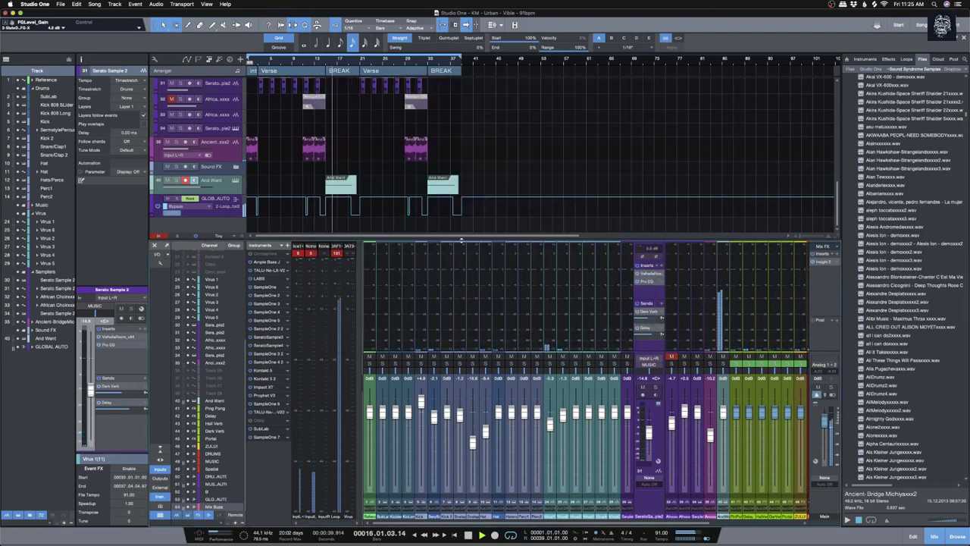
drag(461, 241, 462, 260)
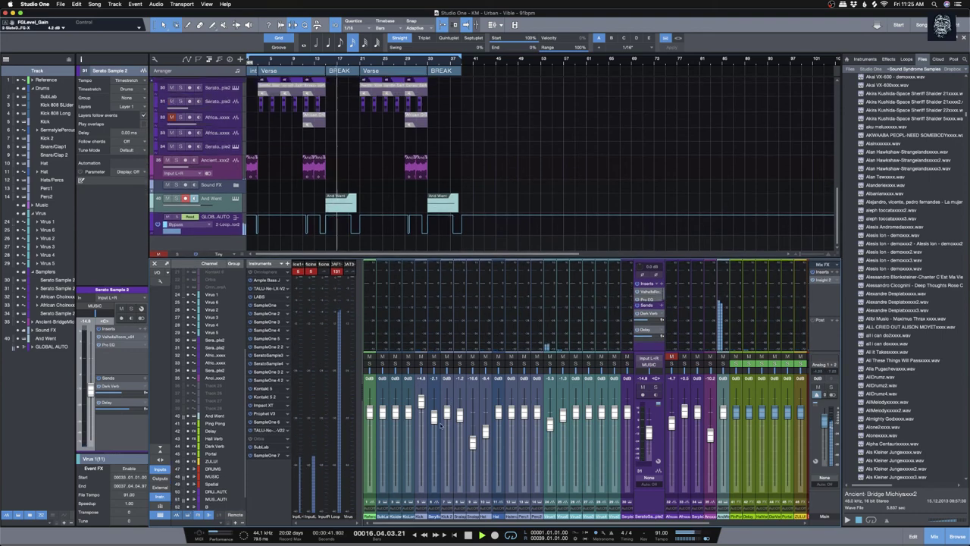
alt+click(423, 400)
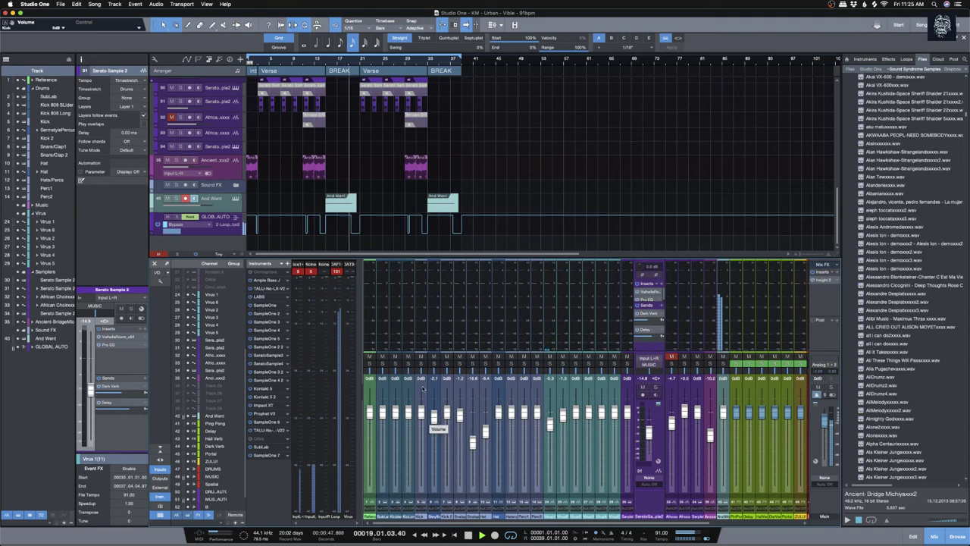
click(437, 389)
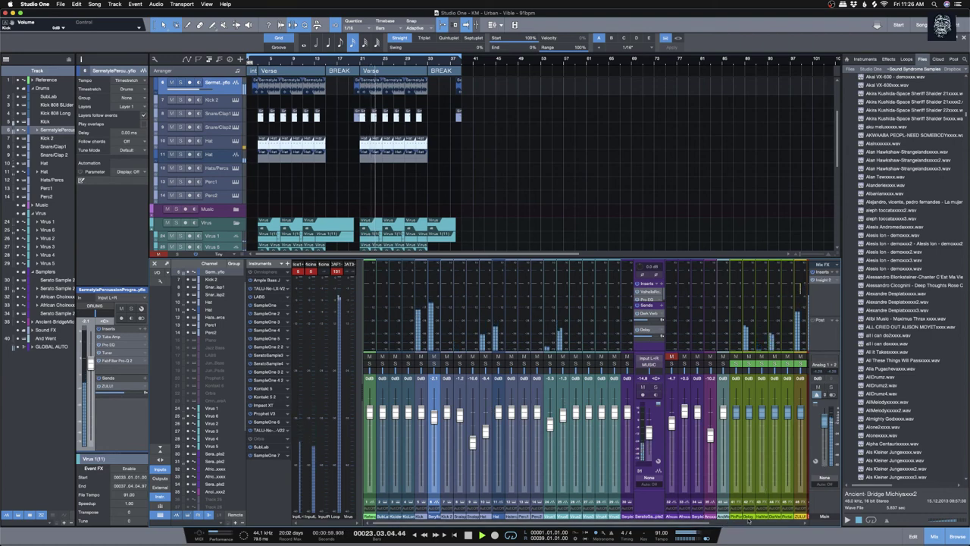
Step: Collapse the Main output strip and adjust the FG Comp ratio in Slate Digital FG-X on the Mix Buss
double_click(827, 402)
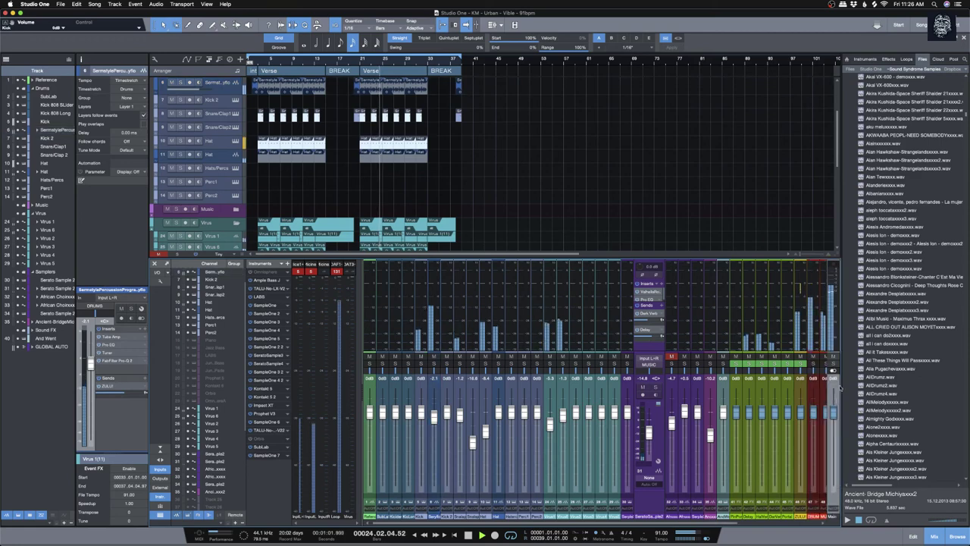
scroll(731, 455, right, 5)
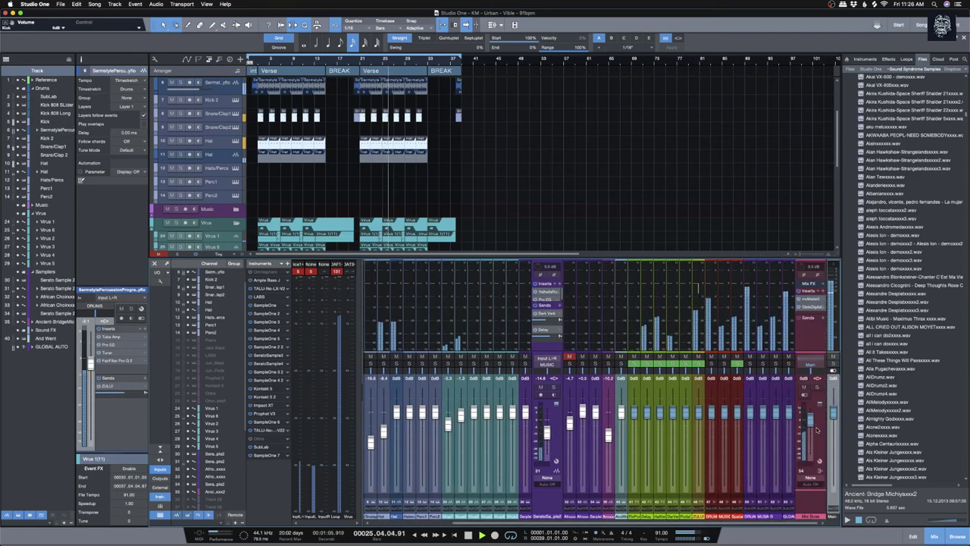
click(814, 306)
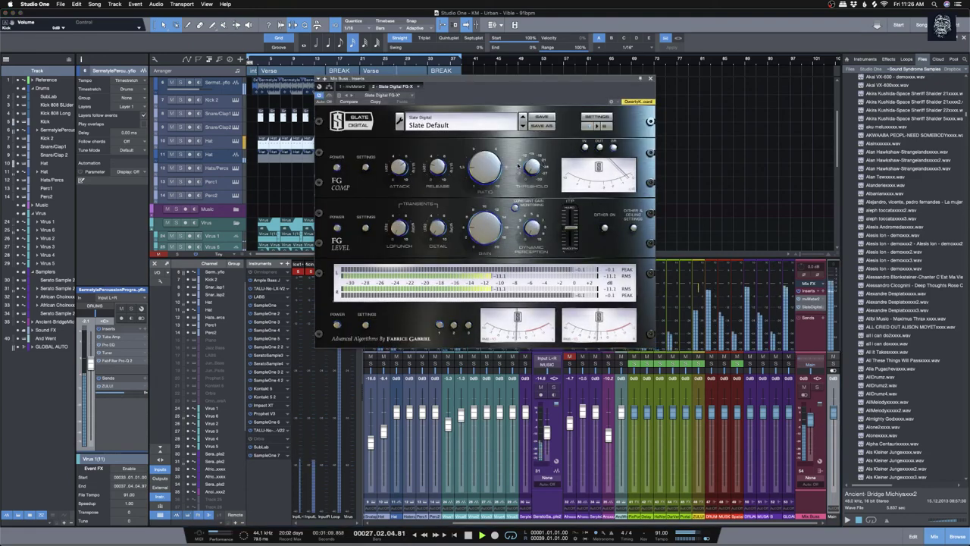
click(491, 166)
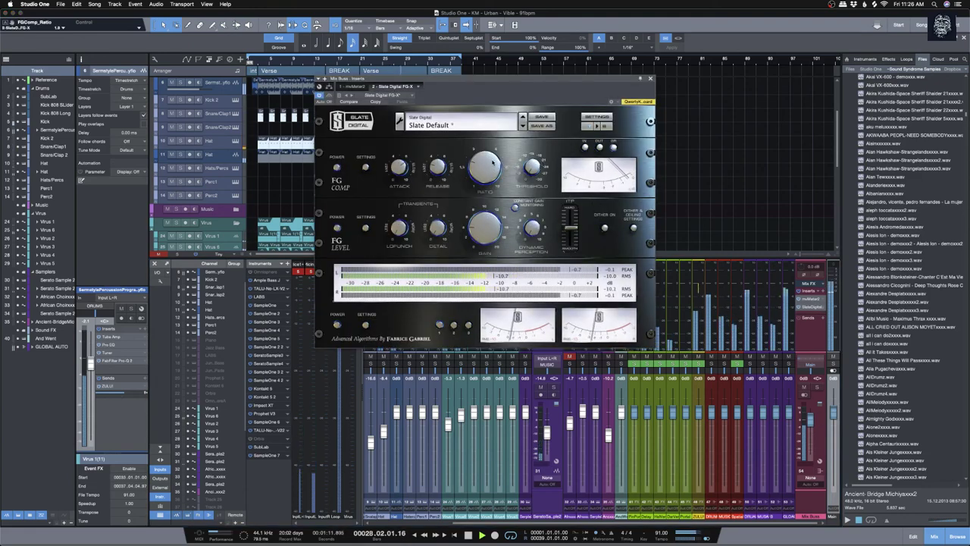
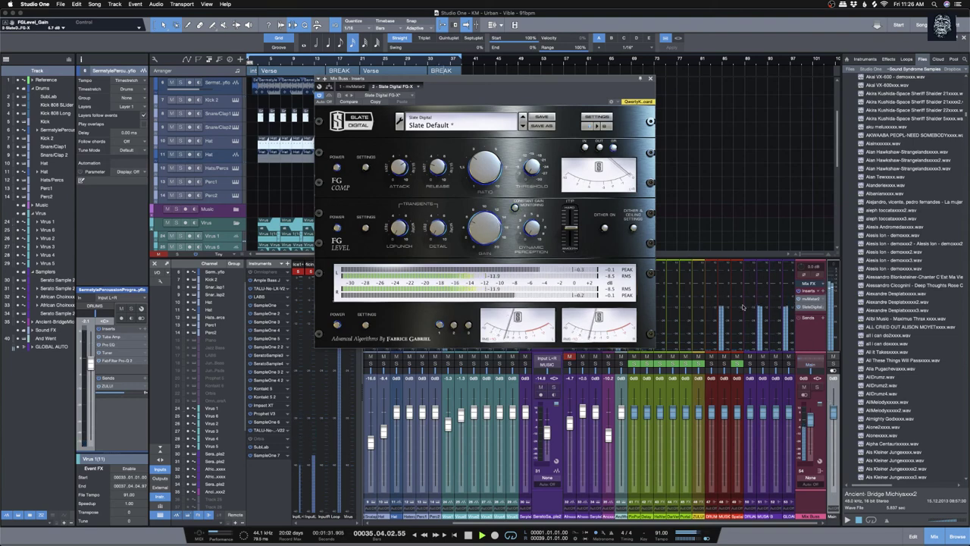
Step: Open Insight 2 on the Main channel beside the FG-X window and switch it to the layout that includes the Spectrum display
double_click(837, 395)
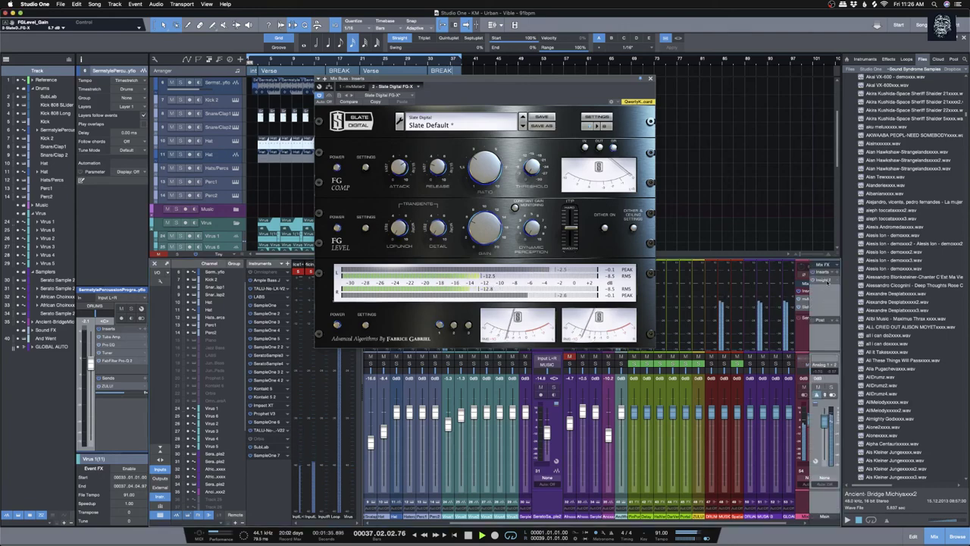
click(824, 280)
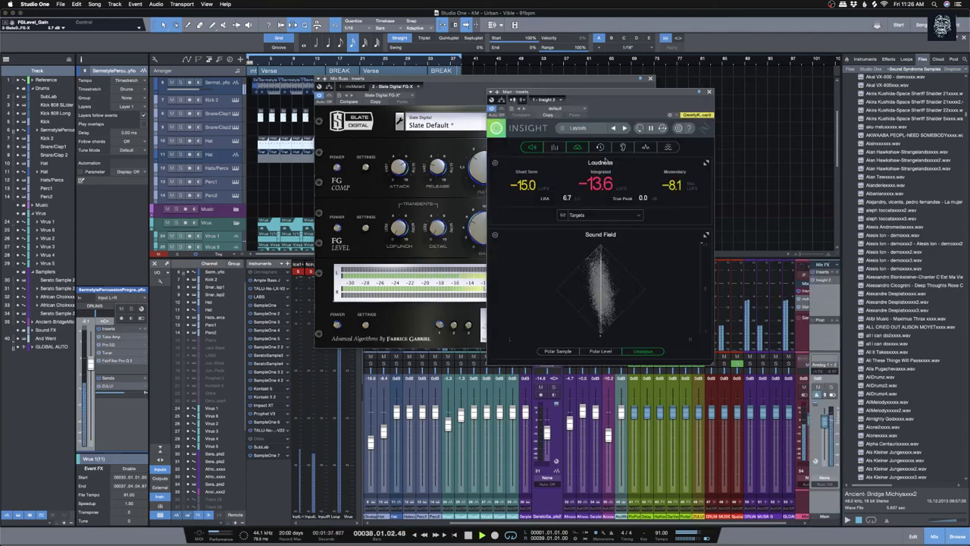
drag(609, 96, 747, 100)
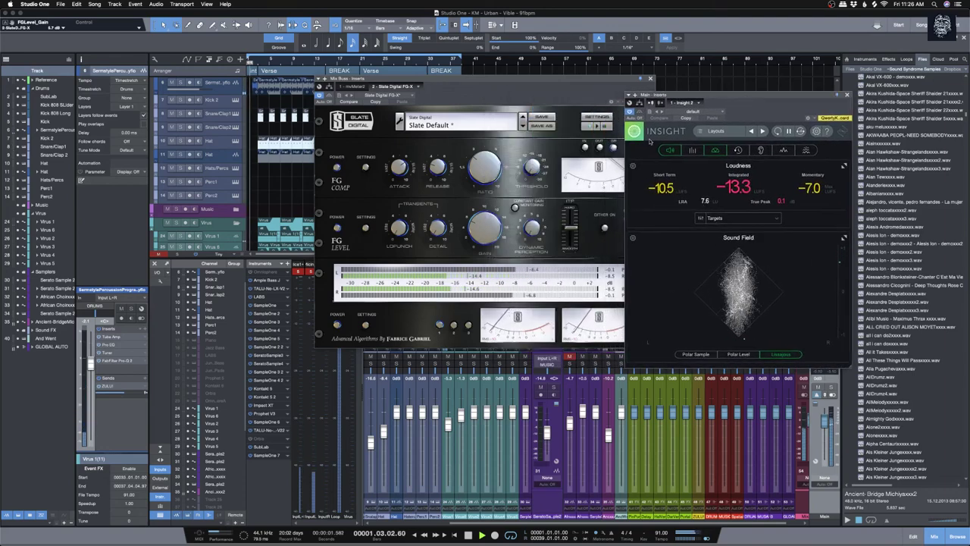
drag(569, 79, 497, 109)
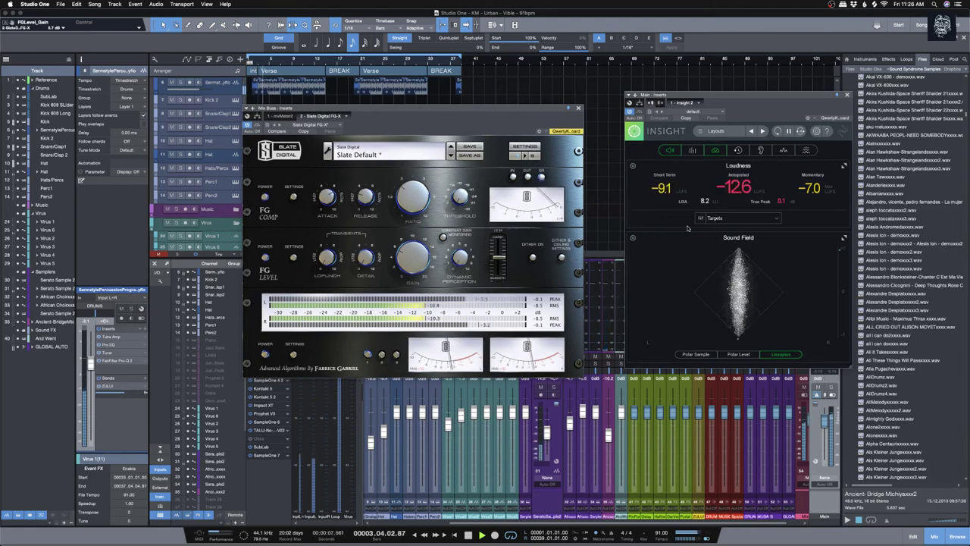
click(764, 132)
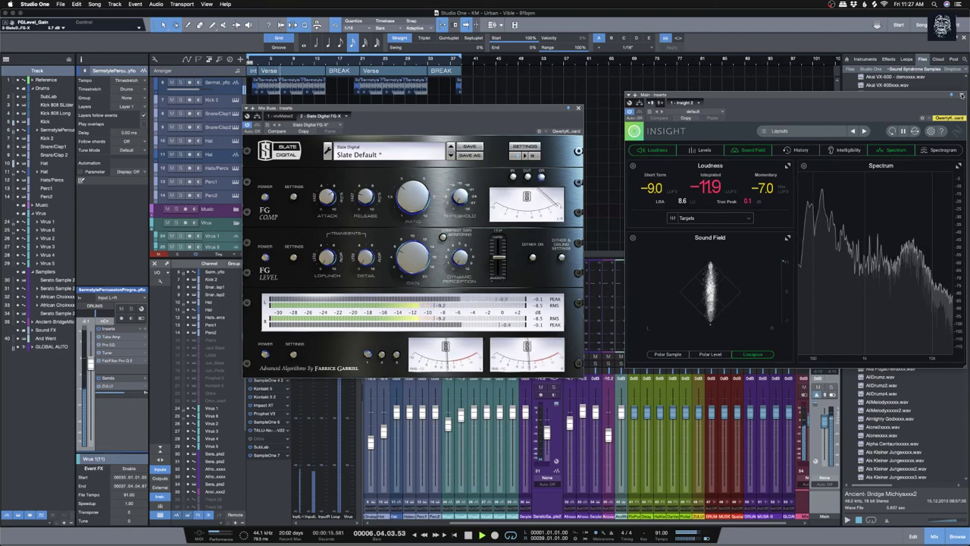
Step: Raise the FG Level gain in the Mix Buss FG-X to 7.1 dB and close Insight 2
click(420, 259)
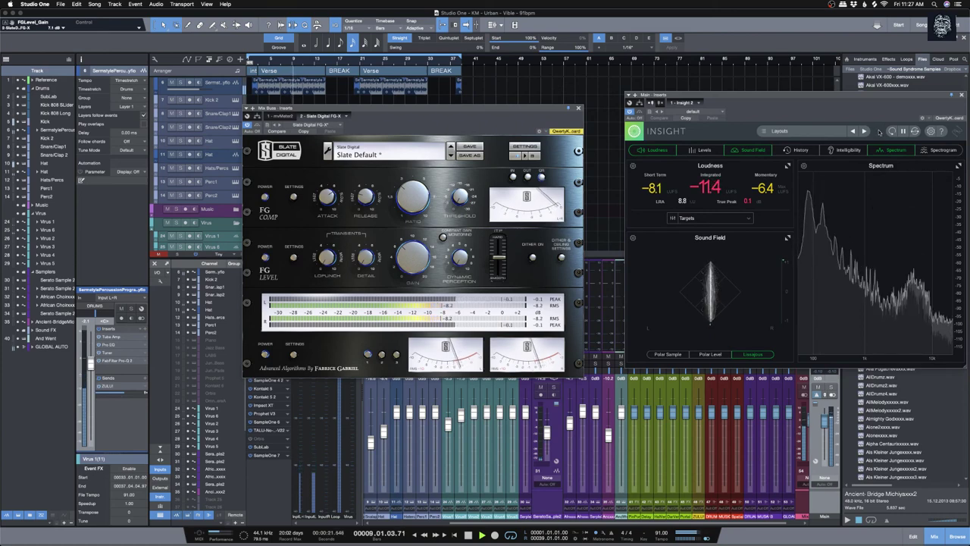
click(961, 95)
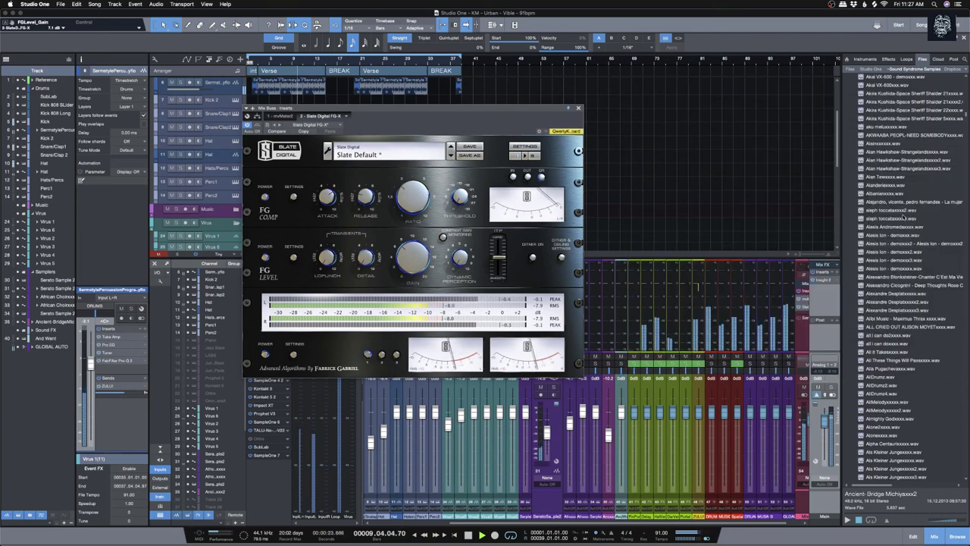
click(908, 59)
click(923, 59)
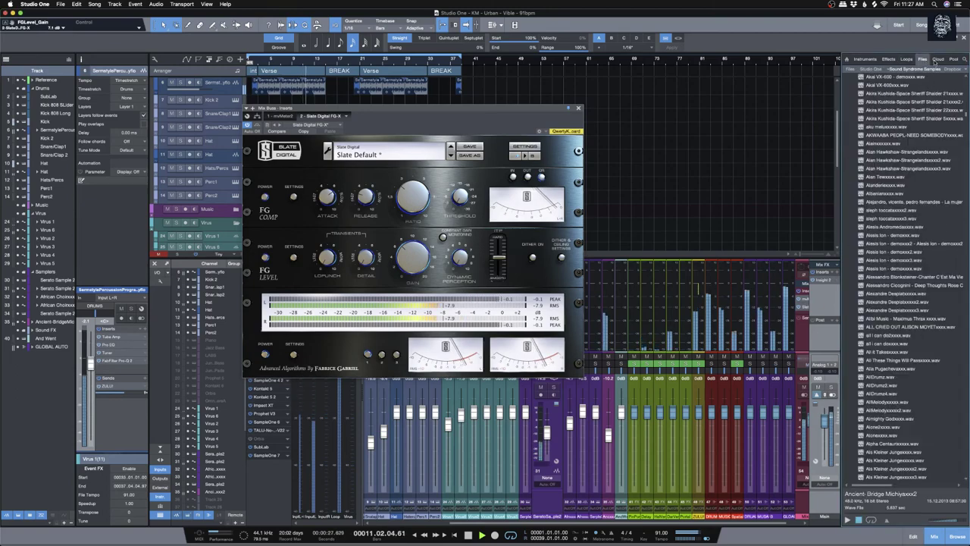
click(938, 59)
click(907, 59)
click(922, 59)
click(908, 59)
click(888, 59)
click(922, 59)
click(938, 60)
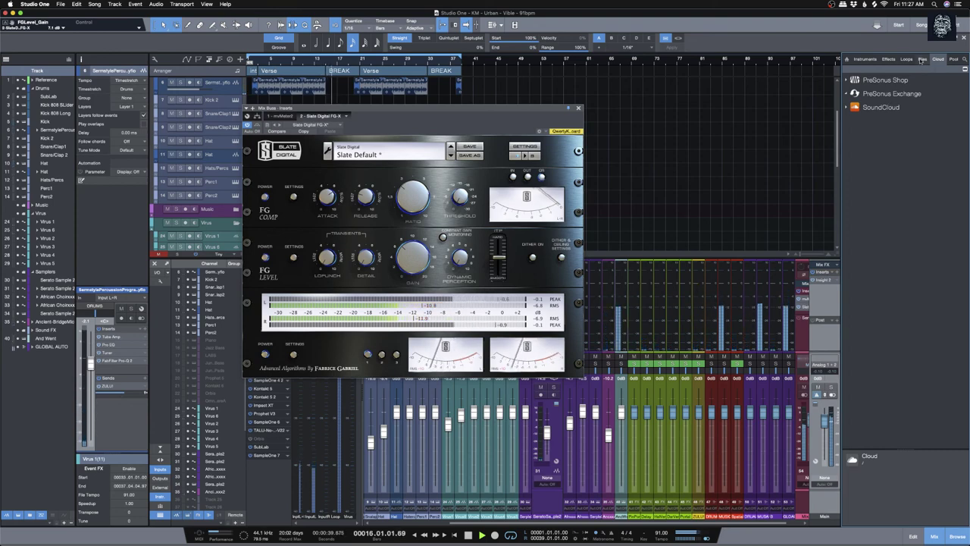
click(922, 59)
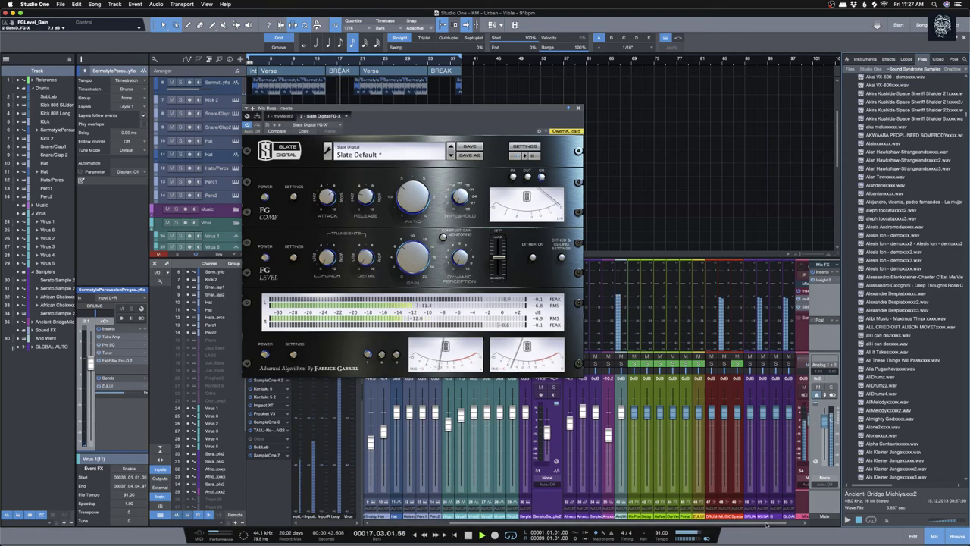
Step: Stop playback, close the FG-X window and insert Tonal Balance Control on the Main channel
drag(767, 522, 811, 522)
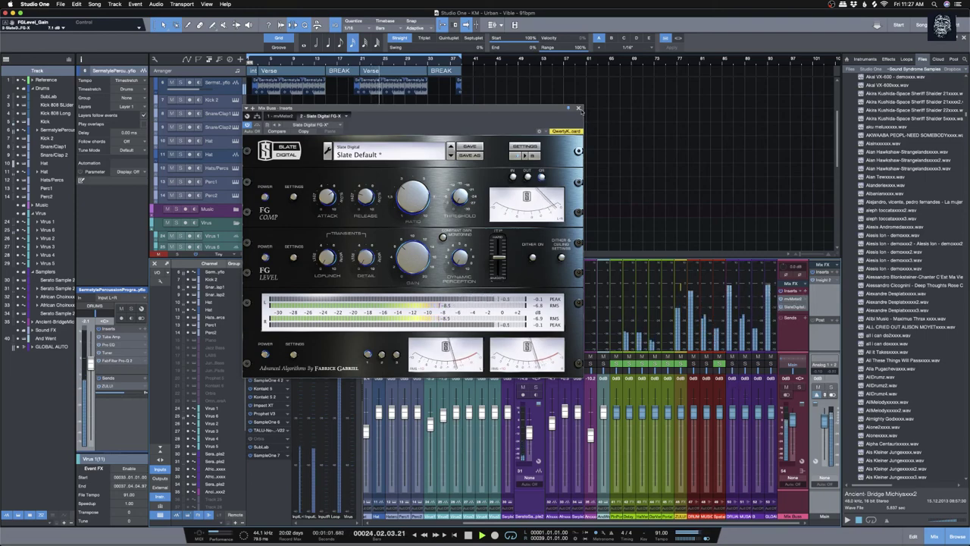
key(space)
key(super+w)
drag(607, 522, 654, 518)
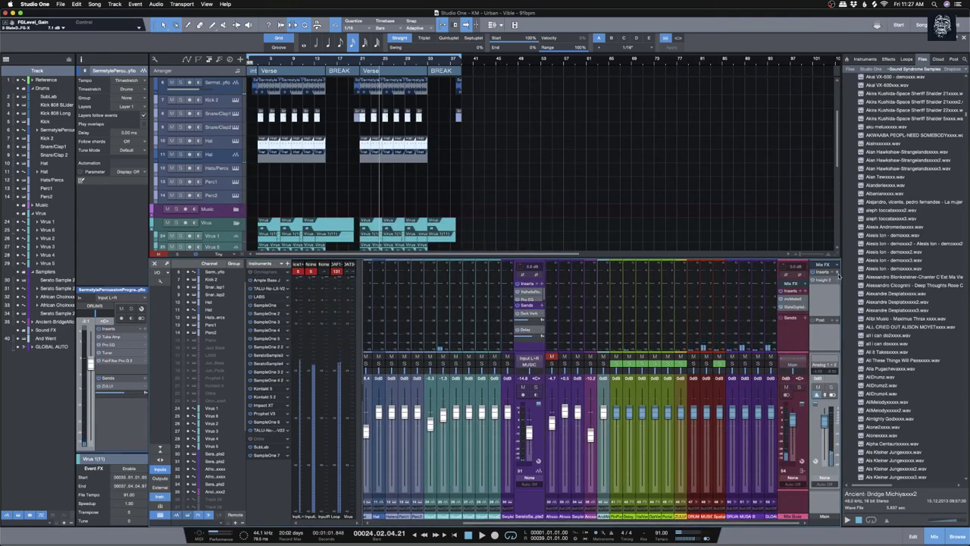
click(838, 275)
text(tonal)
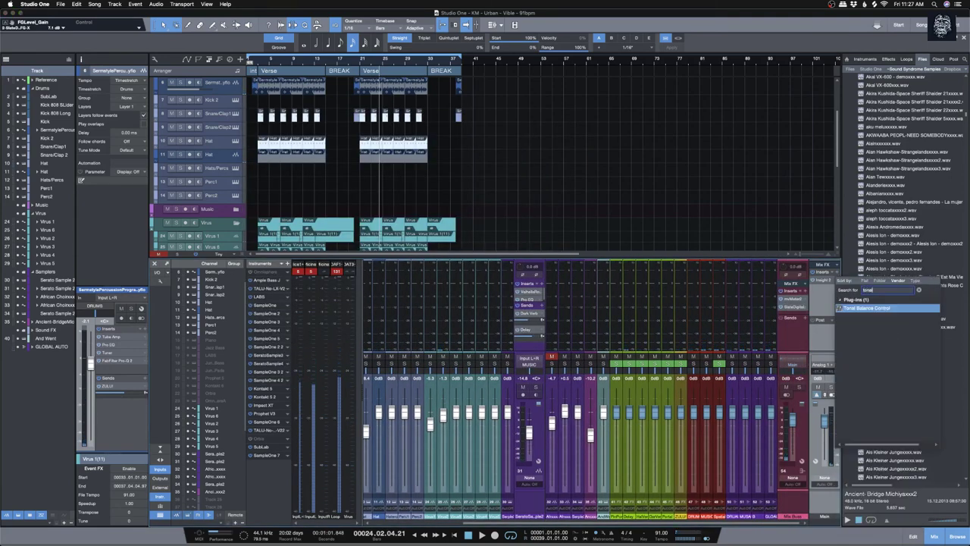
click(861, 308)
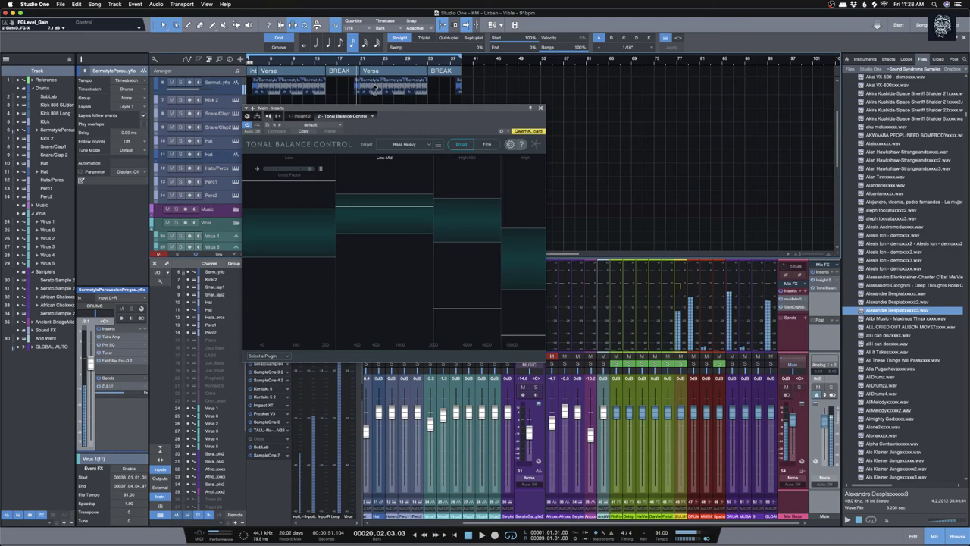
Step: Recolor the Sermstyle percussion loop events in both Verse sections to match their track
click(374, 86)
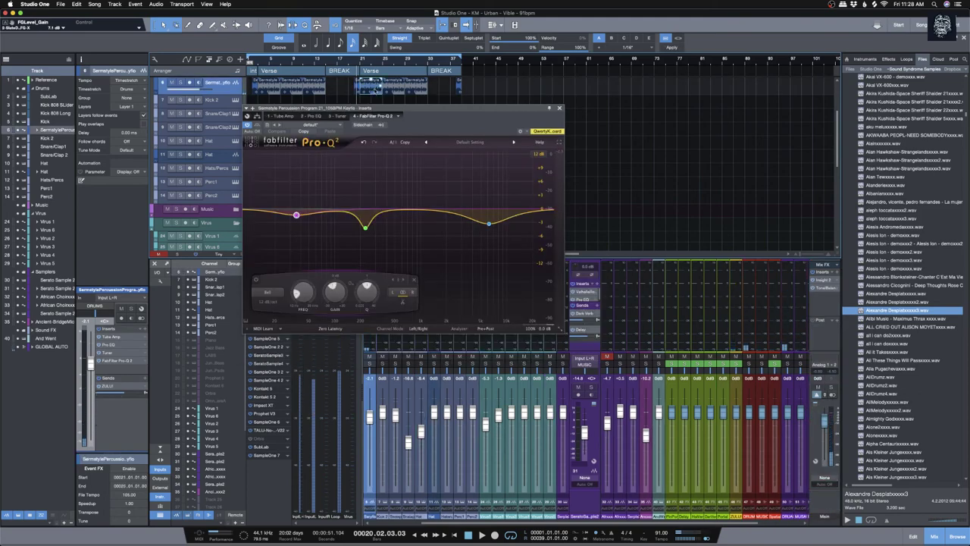
click(392, 85)
click(414, 85)
click(317, 86)
click(294, 87)
click(275, 86)
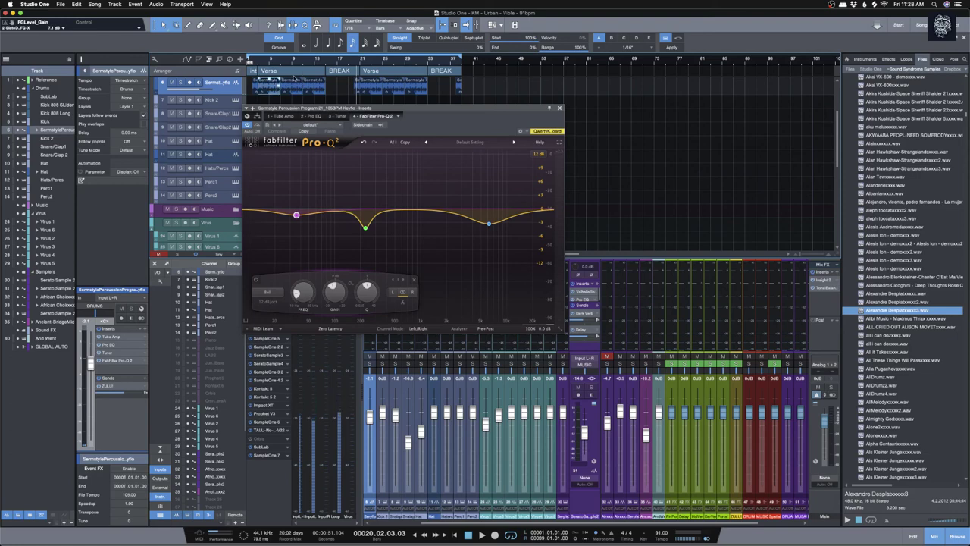
Step: Play the song from near its start and move the Pro-Q 2 window clear of the arrangement to reach the Hat events
click(256, 62)
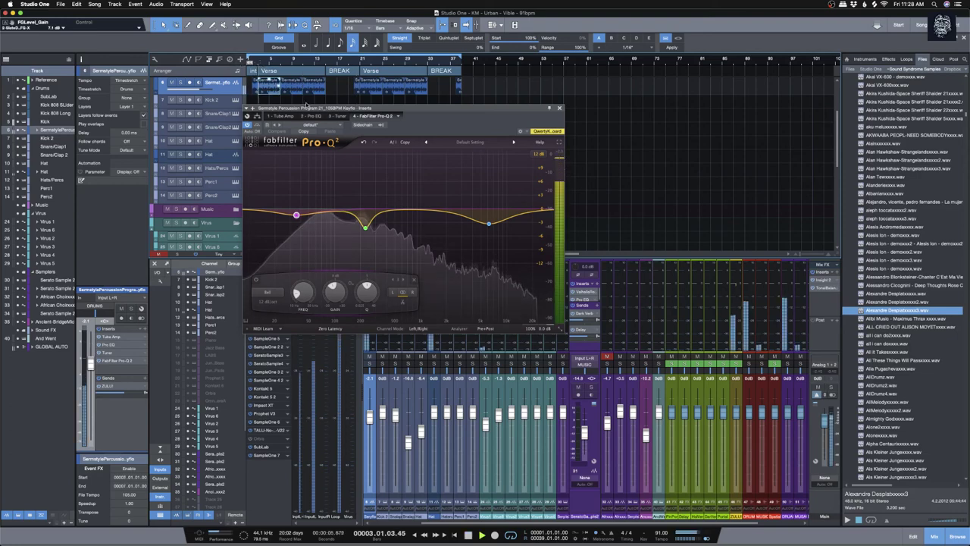
drag(311, 108, 50, 251)
click(265, 148)
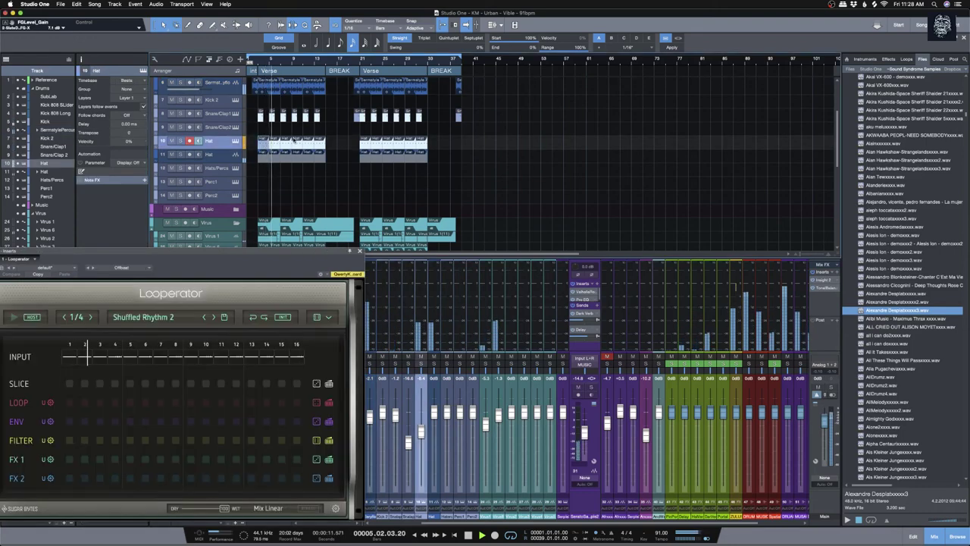
click(305, 72)
drag(306, 72, 511, 73)
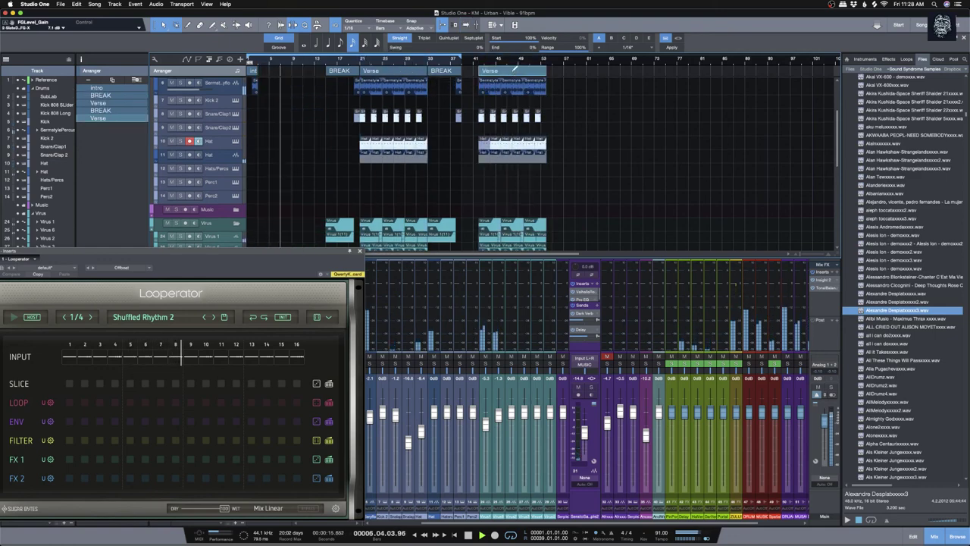
key(super+z)
Step: Recolor the Hat and Snare/Clap1 events in both Verse sections to match their tracks
click(276, 145)
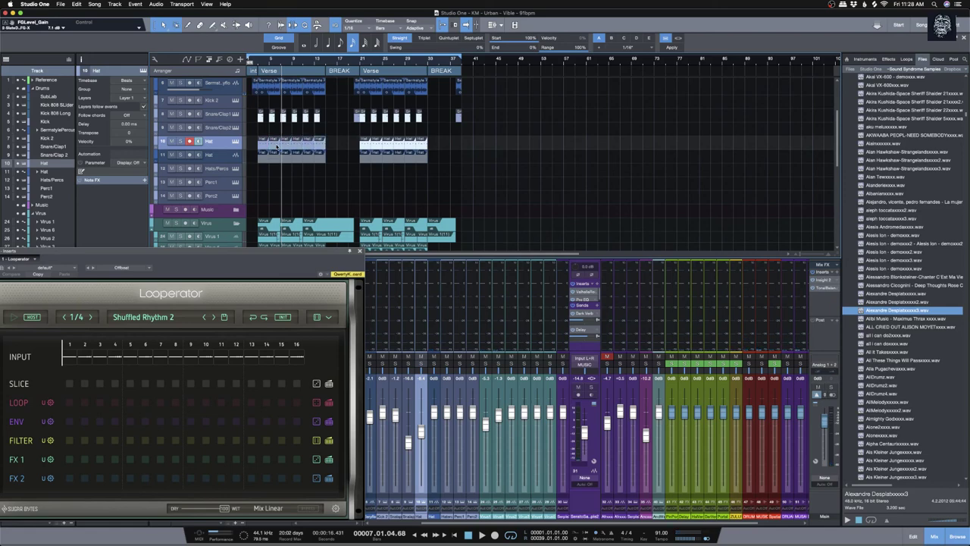
click(260, 118)
key(Right)
key(Right)
key(Right)
key(Right)
key(Right)
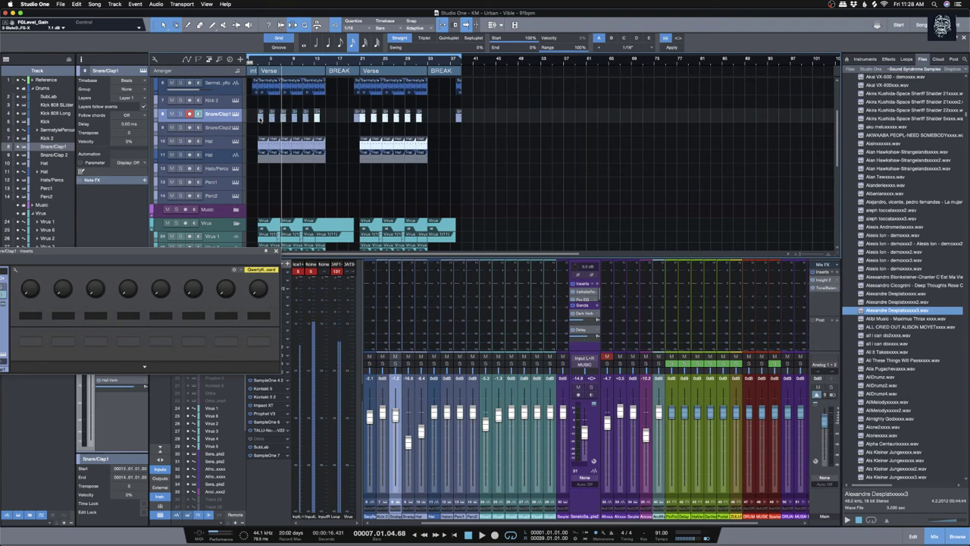
key(Right)
key(Right)
key(Right)
key(Right)
key(Right)
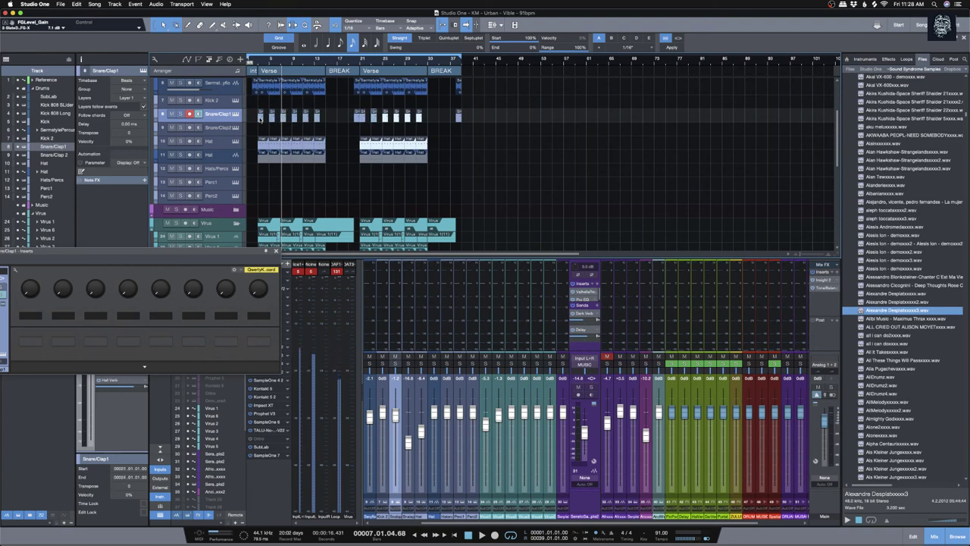
key(Right)
click(365, 145)
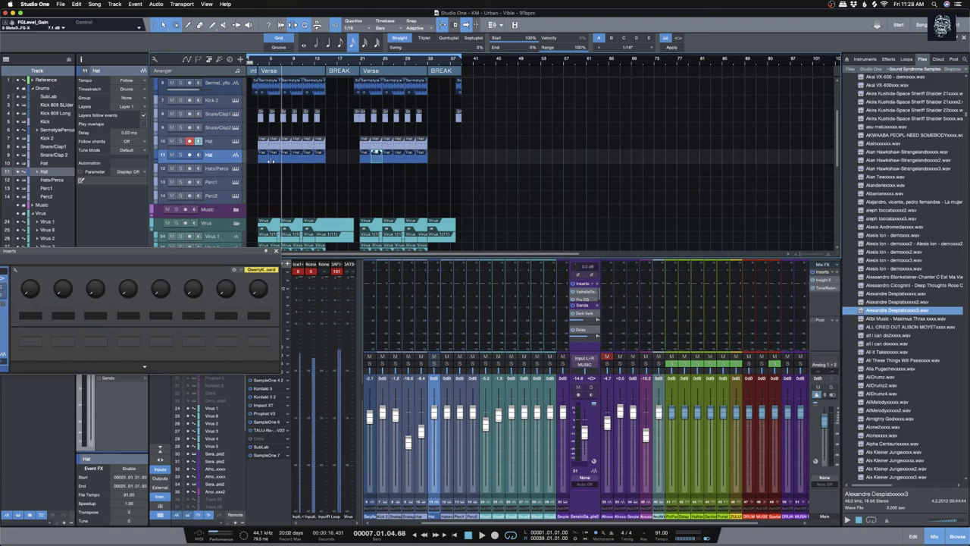
Step: Select the first Serato Sample 2 event in the Samplers folder during playback and close that track's inserts window
scroll(319, 108, down, 5)
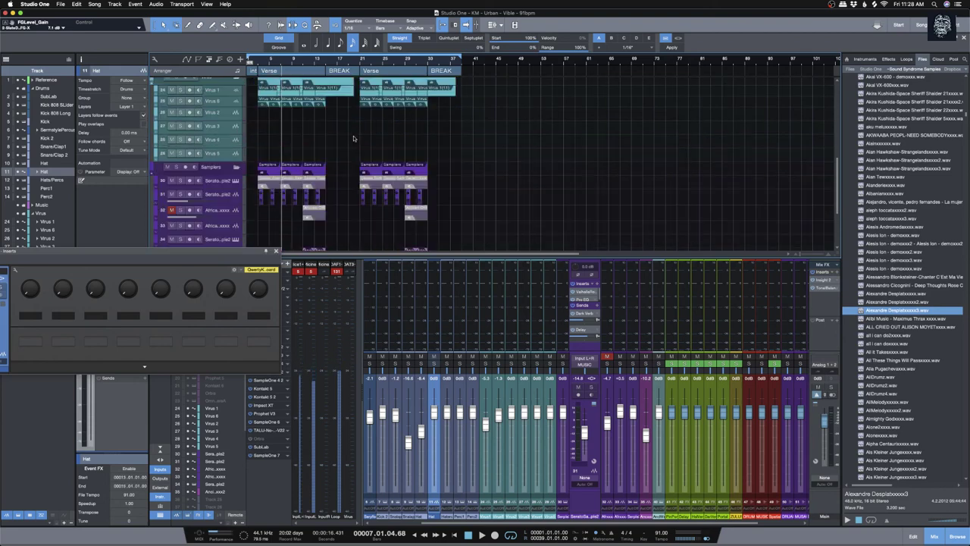
click(272, 169)
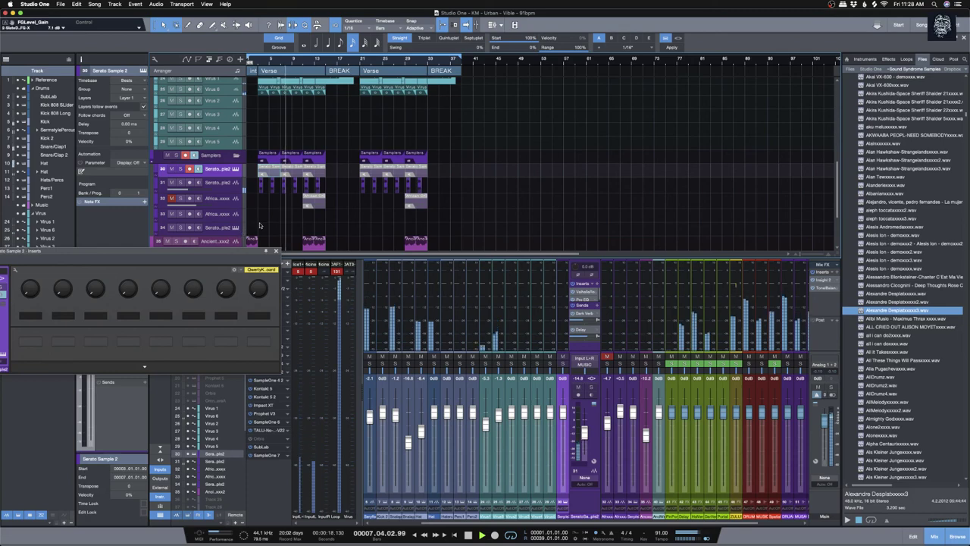
drag(256, 251, 482, 232)
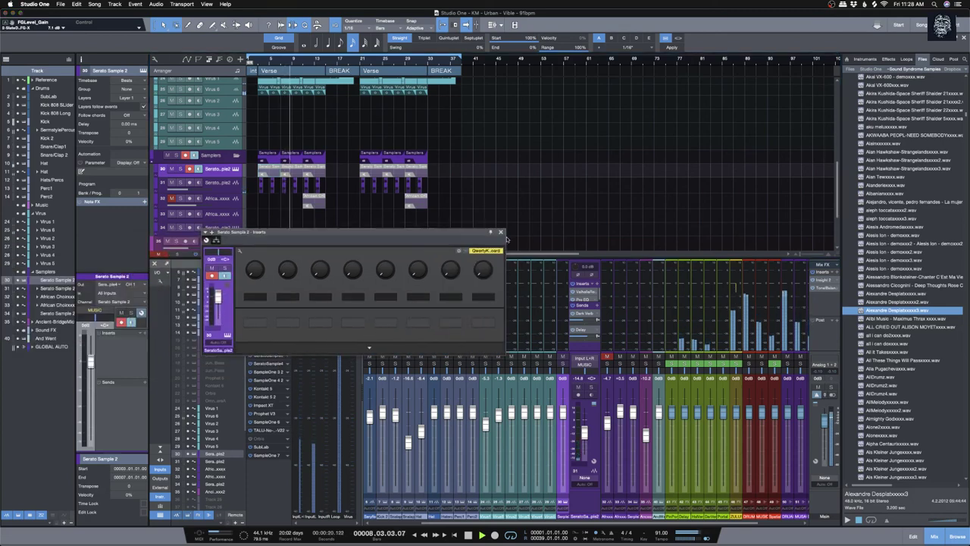
click(500, 232)
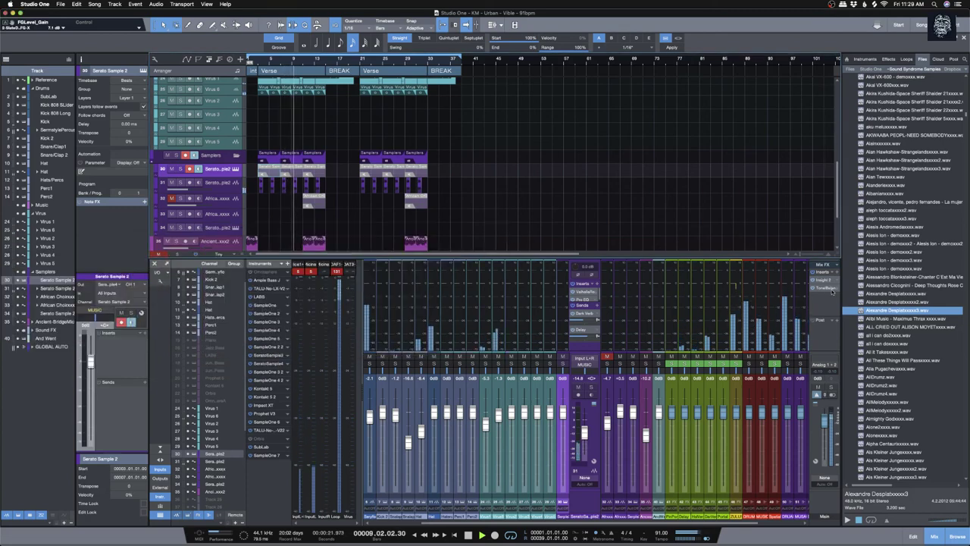
Step: Check the mix in Tonal Balance Control on the Main channel and insert FabFilter Pro-Q 2 on the Mix Buss
click(831, 290)
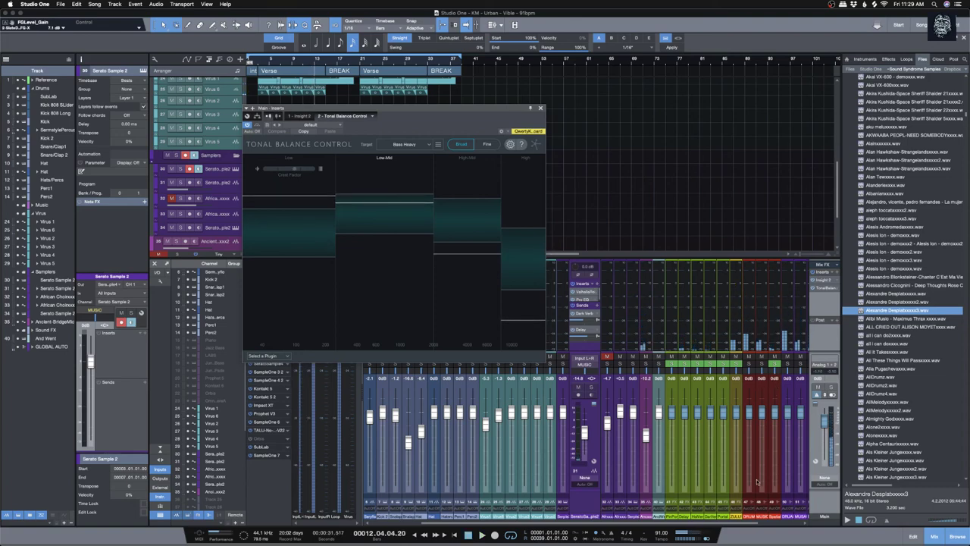
drag(765, 525, 817, 523)
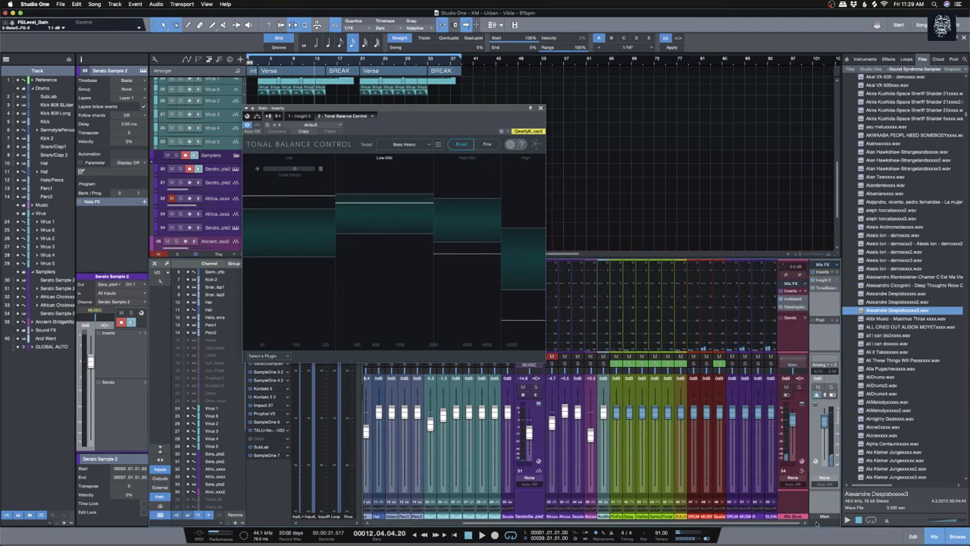
click(801, 299)
text(kcl)
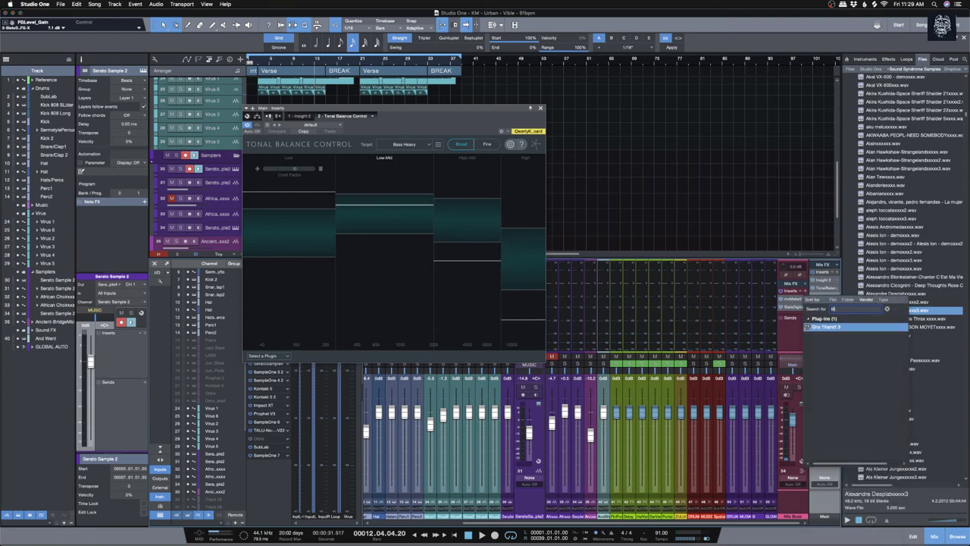
key(BackSpace)
key(BackSpace)
key(BackSpace)
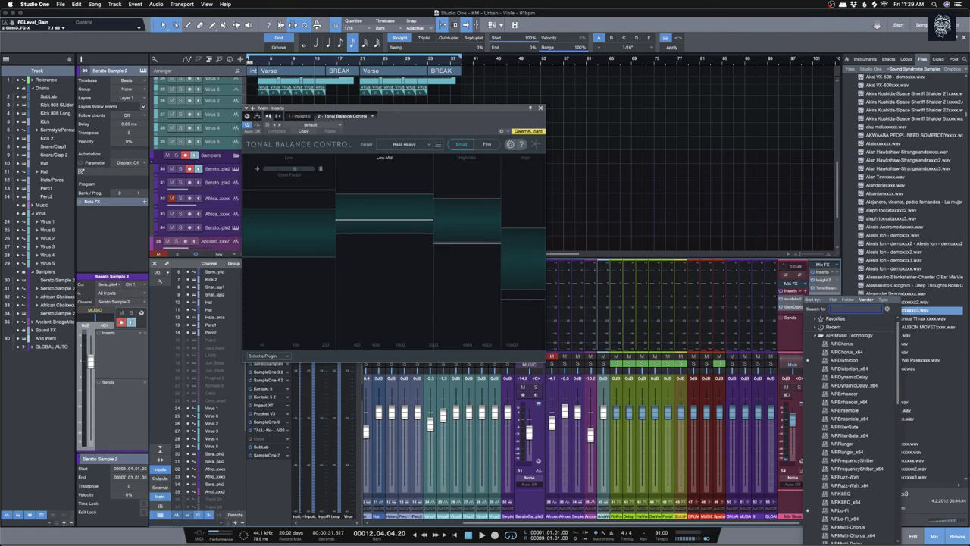
text(fab)
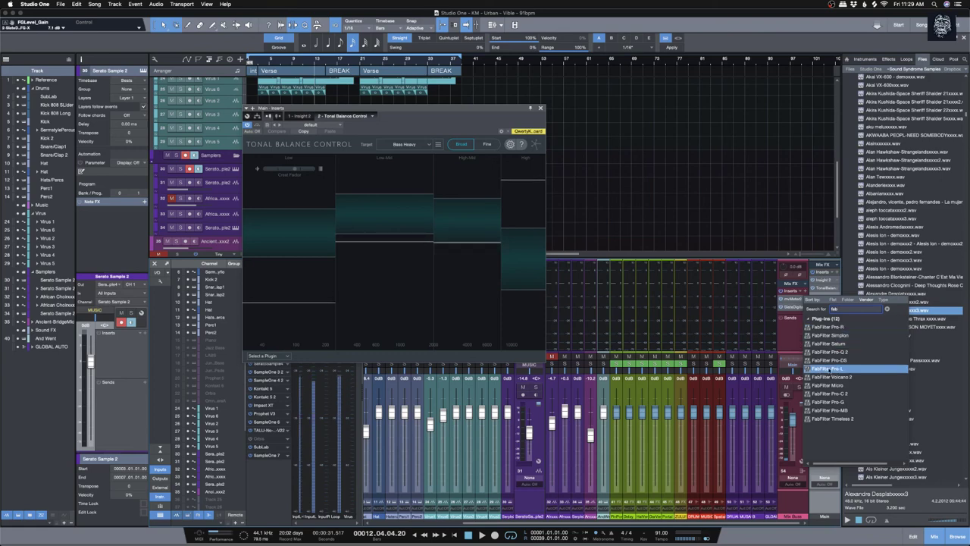
click(847, 352)
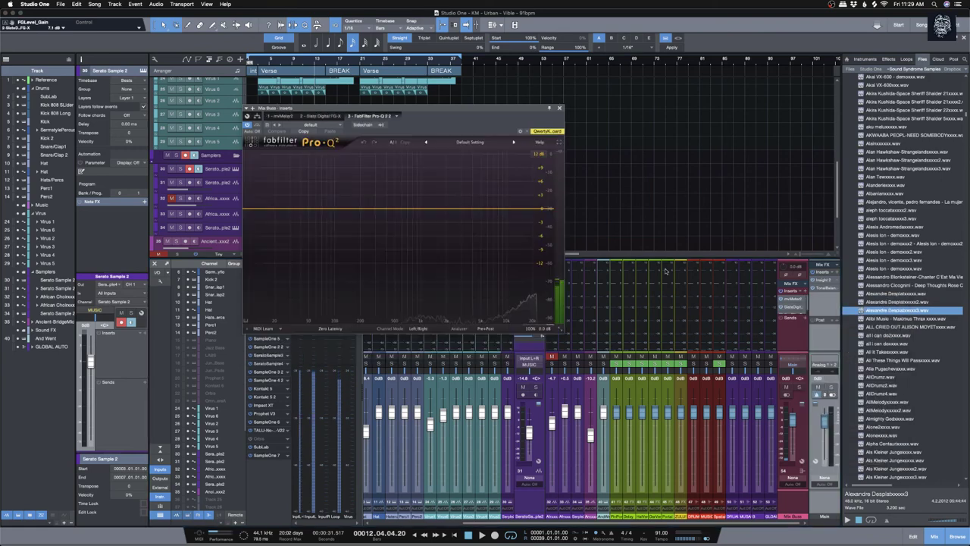
Step: Add a Tilt Shelf band in the midrange of Pro-Q 2 on the Mix Buss, raising its gain and lowering its Q
drag(415, 113, 589, 282)
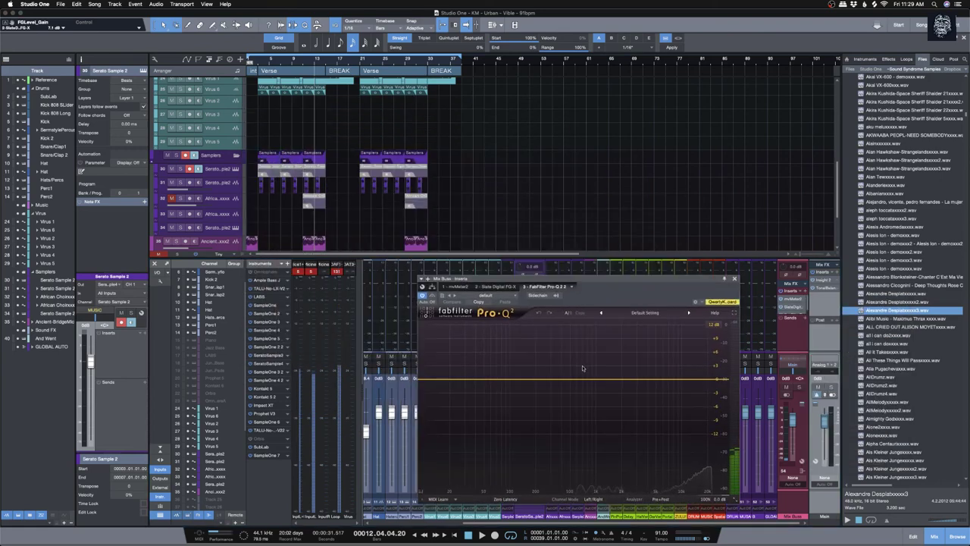
drag(582, 380, 580, 386)
click(516, 462)
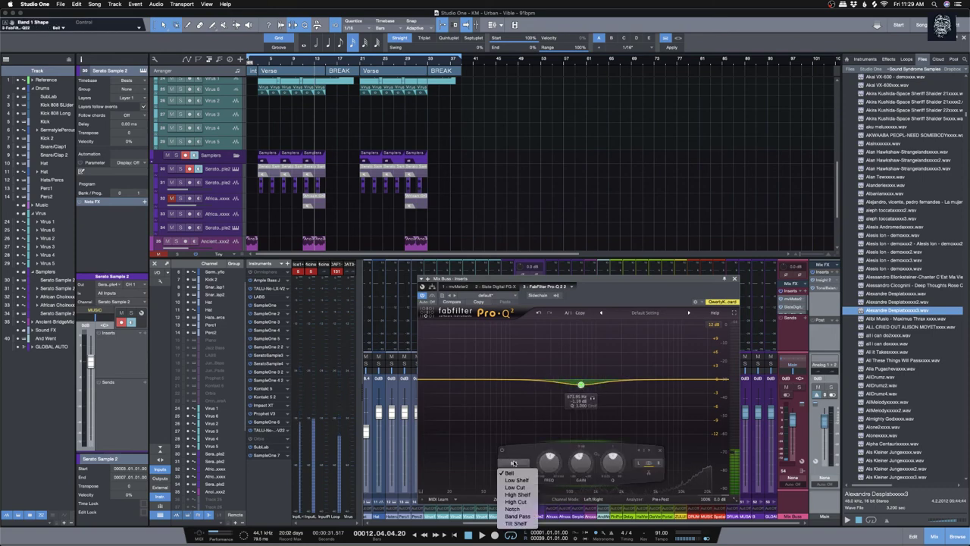
click(515, 523)
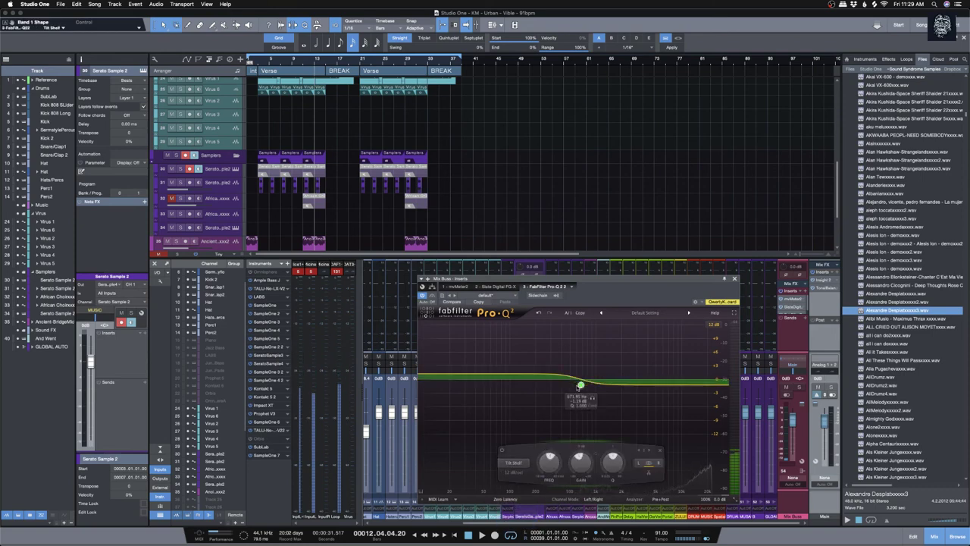
drag(581, 384, 569, 370)
drag(601, 460, 601, 470)
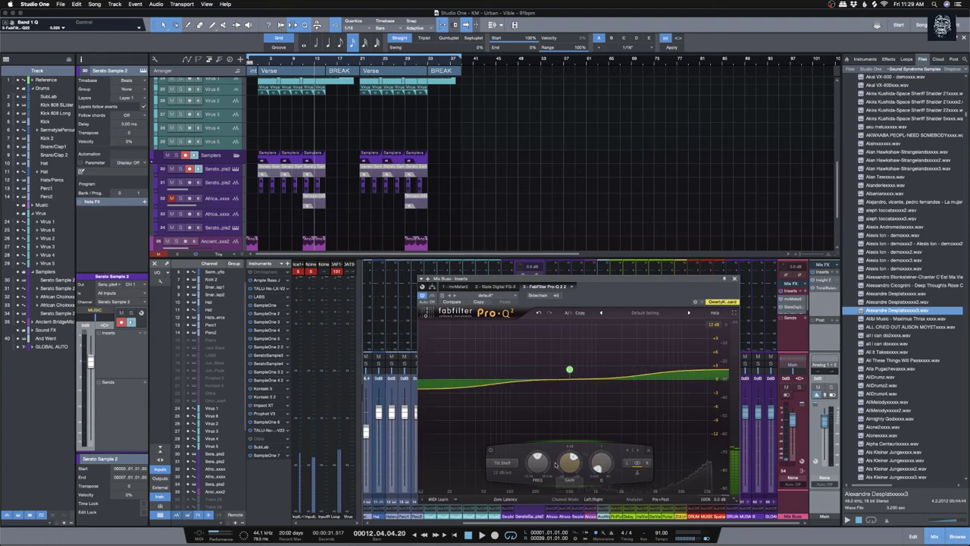
Step: Set the tilt band's slope to 24 dB/oct and raise its gain to about 4.1 dB while the song plays
click(503, 471)
click(514, 483)
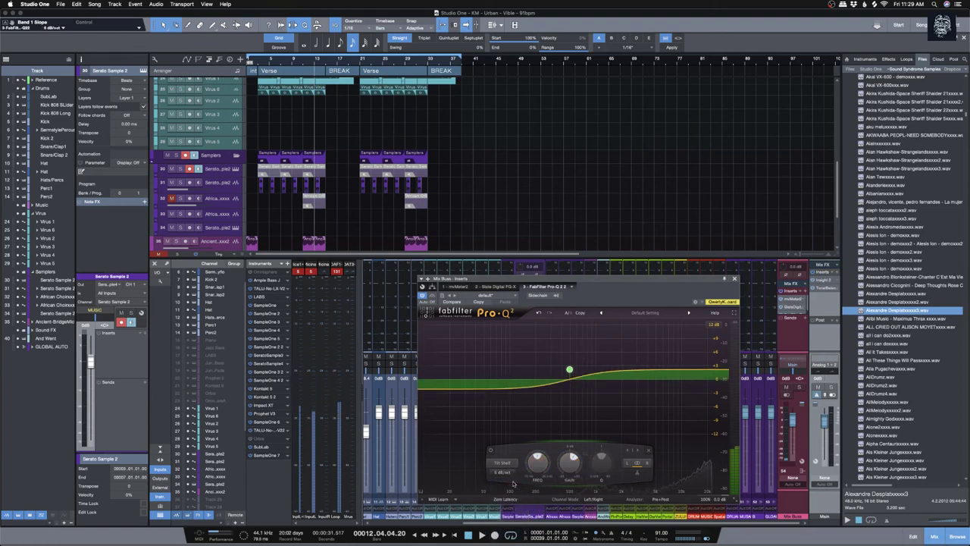
click(505, 475)
click(511, 504)
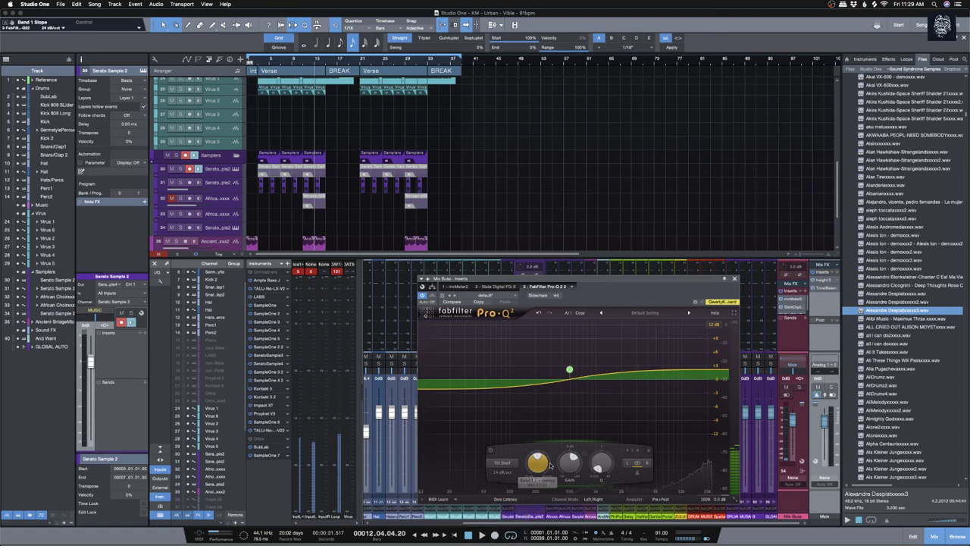
key(space)
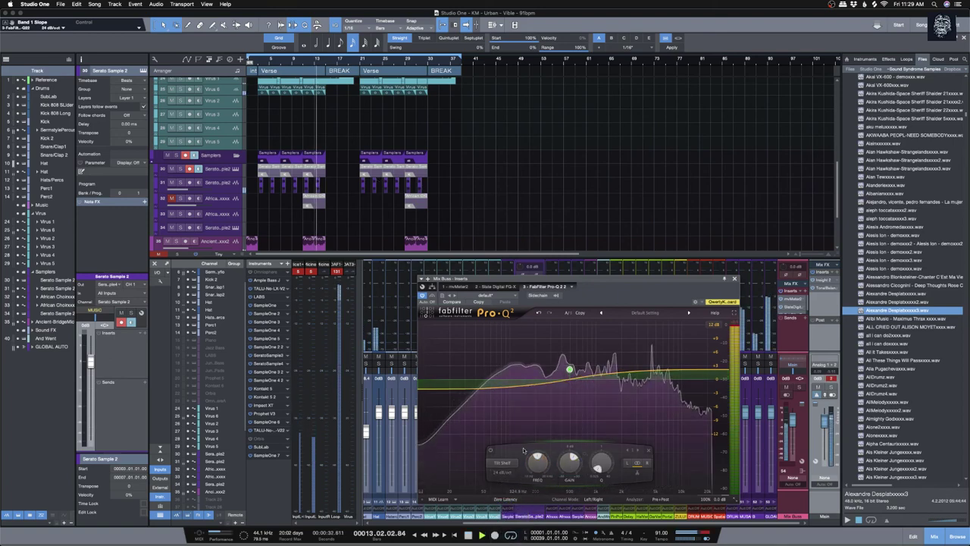
drag(570, 463, 574, 457)
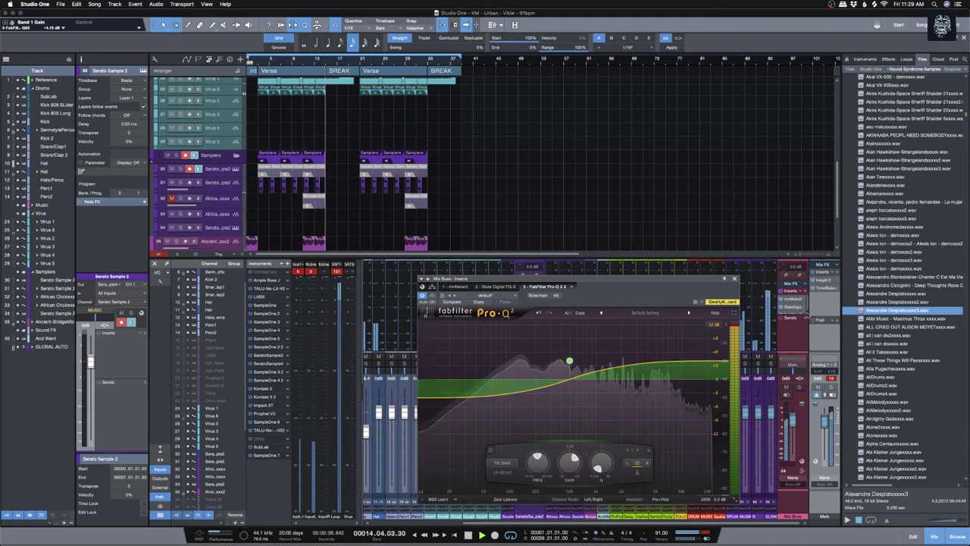
Step: Replay from the first Verse and check the tonal balance on the Main channel in Tonal Balance Control
click(823, 287)
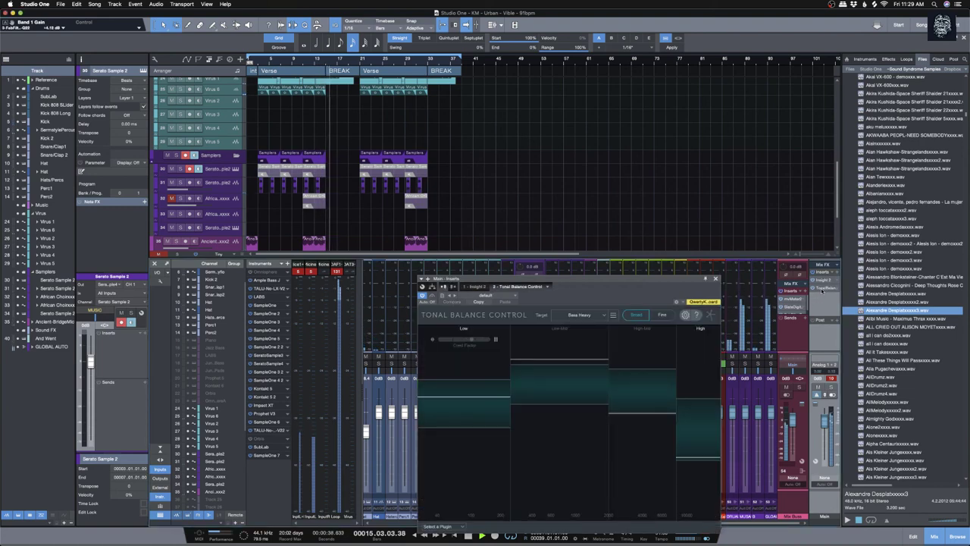
click(260, 64)
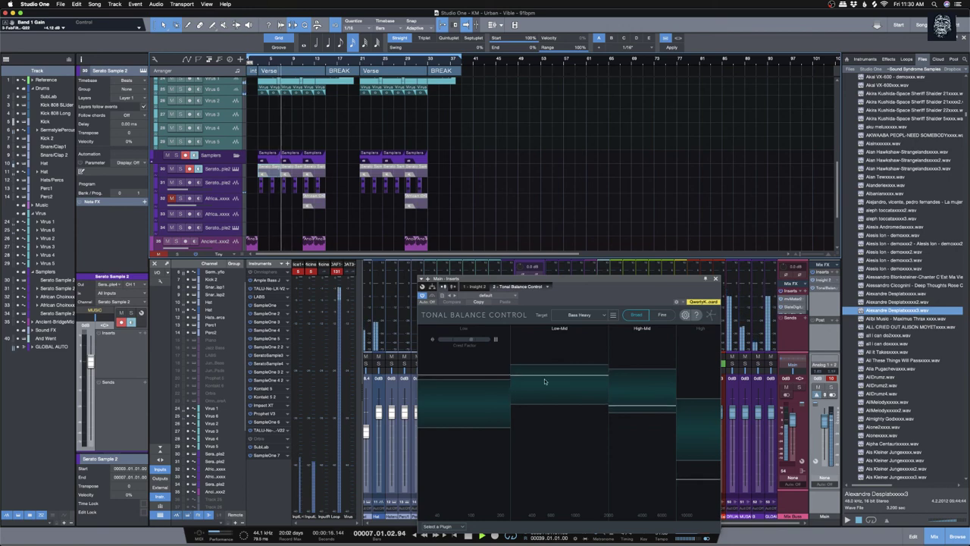
click(716, 280)
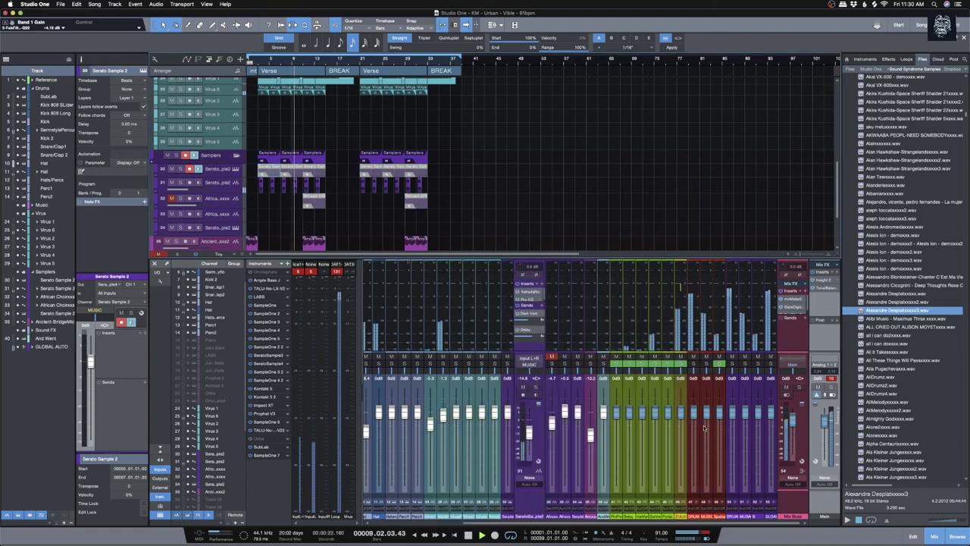
Step: Disable the 100 Hz Proportional Q band in the Neutron 3 equalizer on the DRUMS bus and close the plug-in window
click(697, 399)
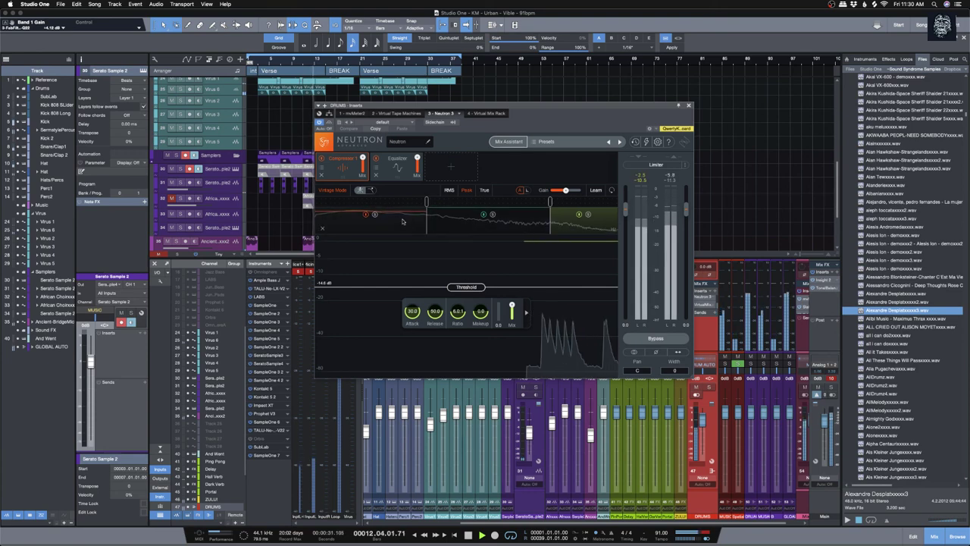
click(396, 165)
click(368, 252)
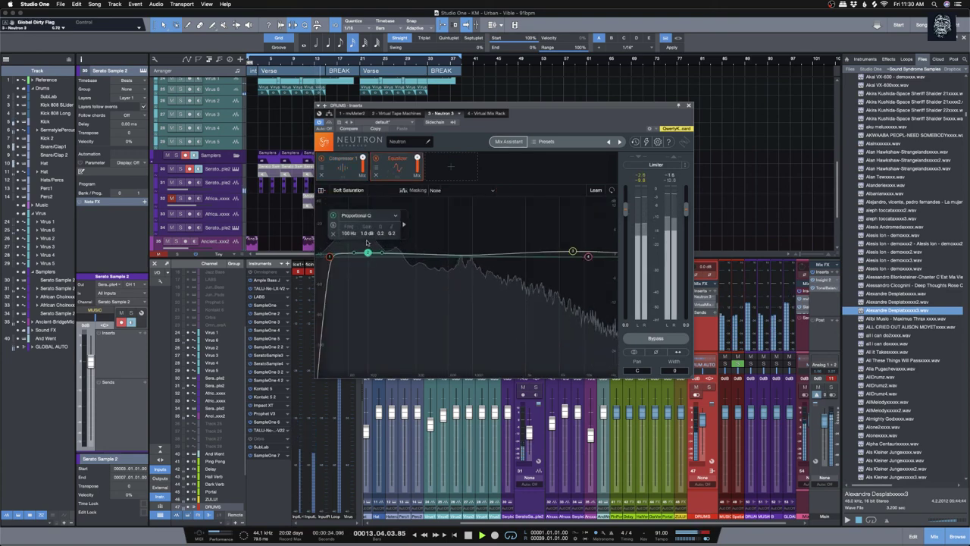
click(332, 216)
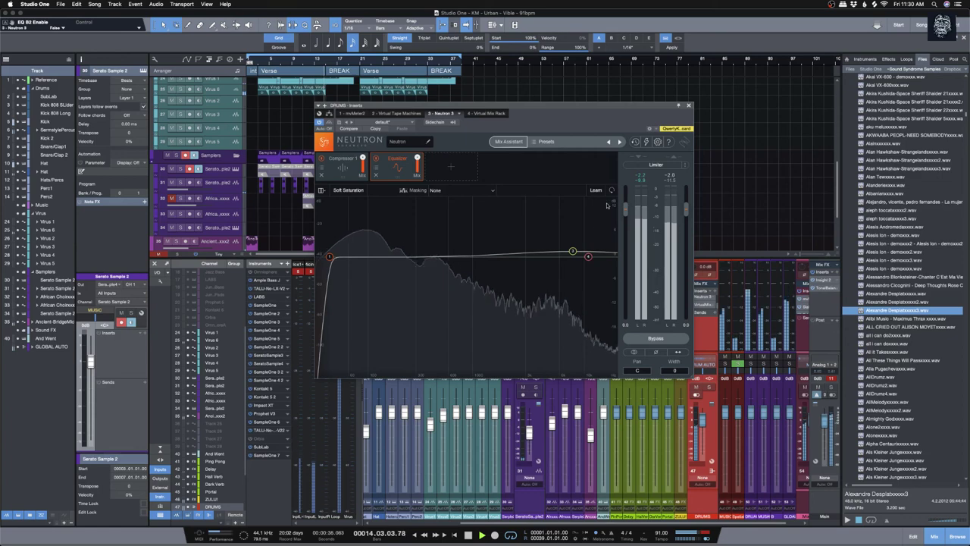
click(688, 105)
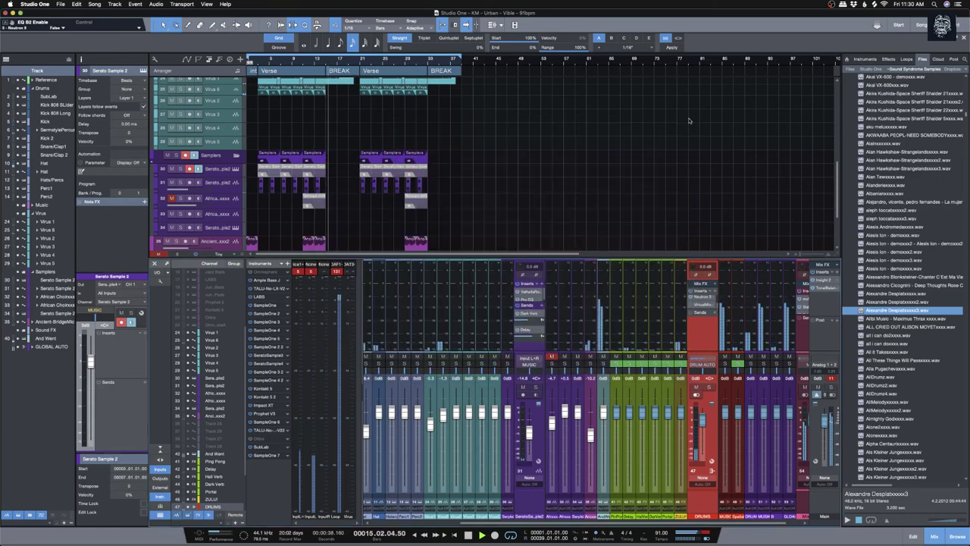
Step: Recheck the mix in Tonal Balance Control during playback, and remove that plug-in from the Main channel
double_click(715, 424)
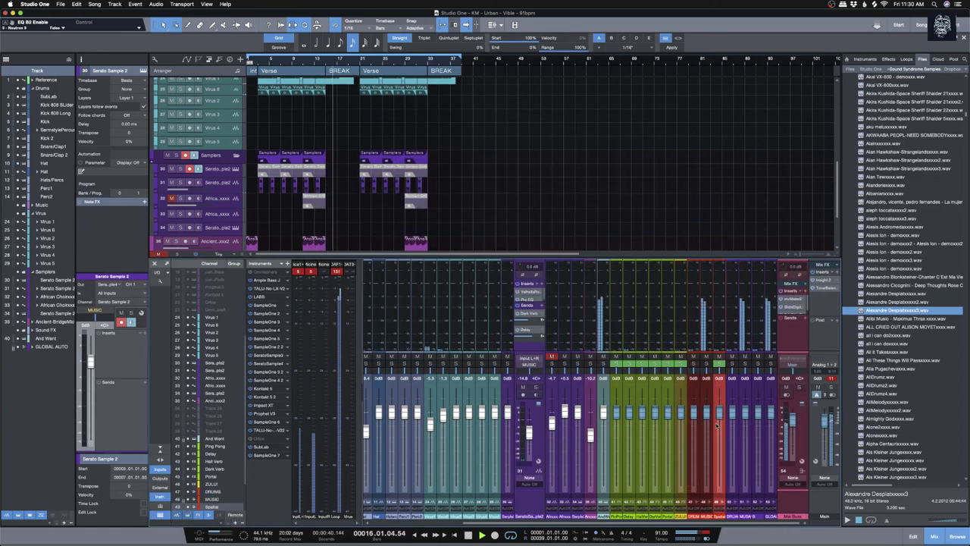
click(805, 421)
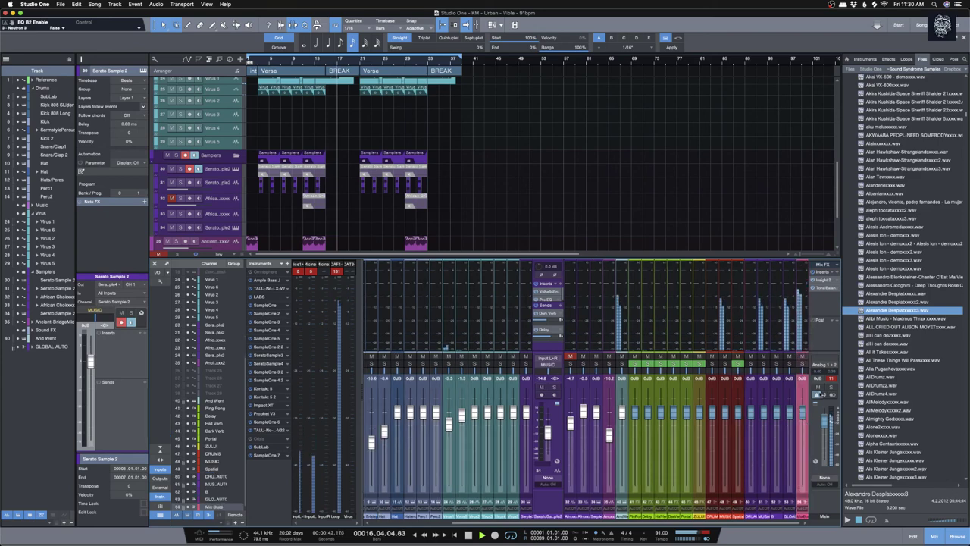
click(825, 288)
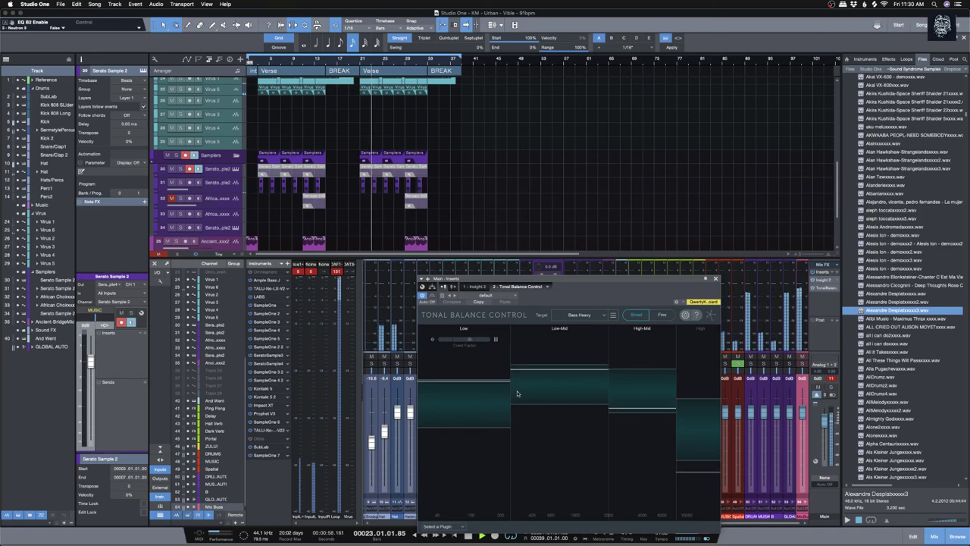
click(715, 280)
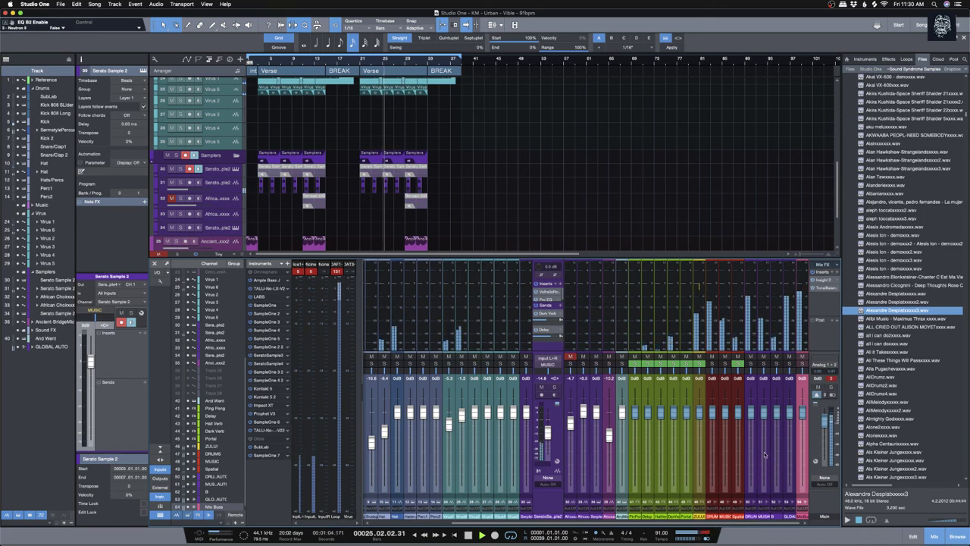
right_click(836, 293)
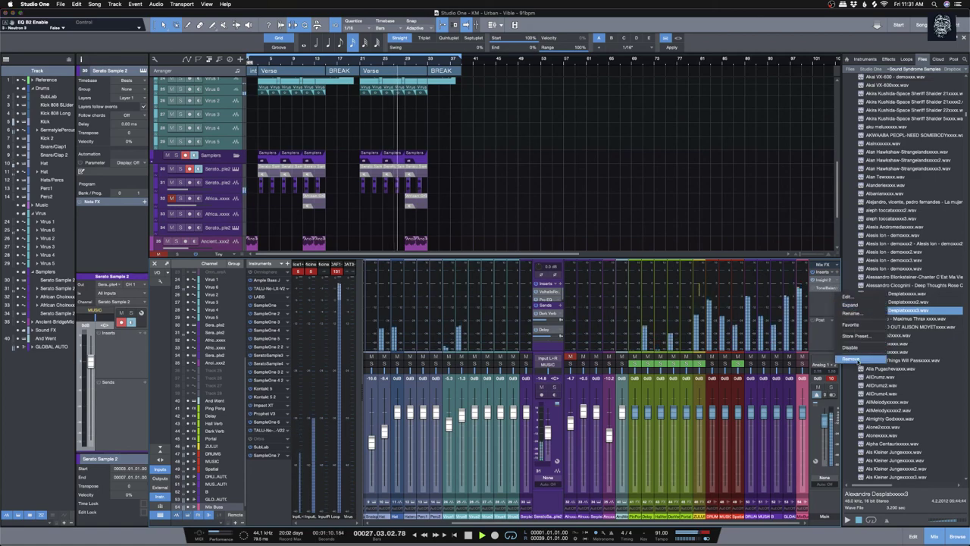
click(852, 358)
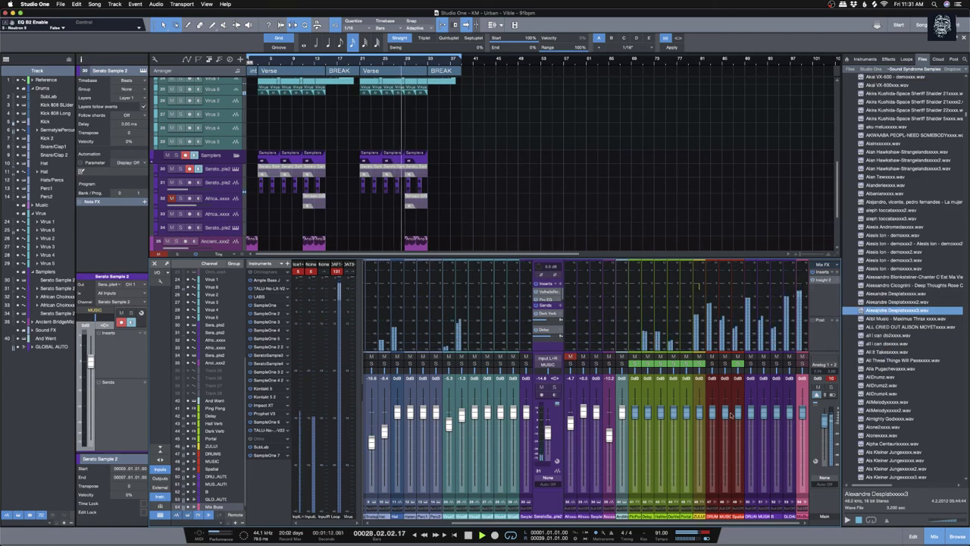
Step: Audition the beat with the Kick muted, unmute it, and lower Kick to about -2.5 dB and the Sermstyle percussion to about -4.9 dB
drag(517, 520, 445, 522)
click(407, 356)
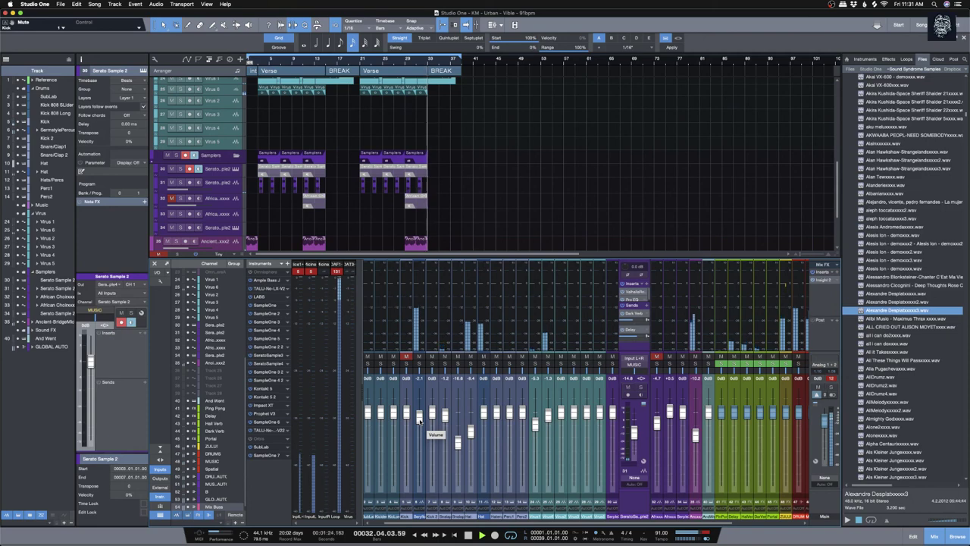
drag(408, 416, 407, 421)
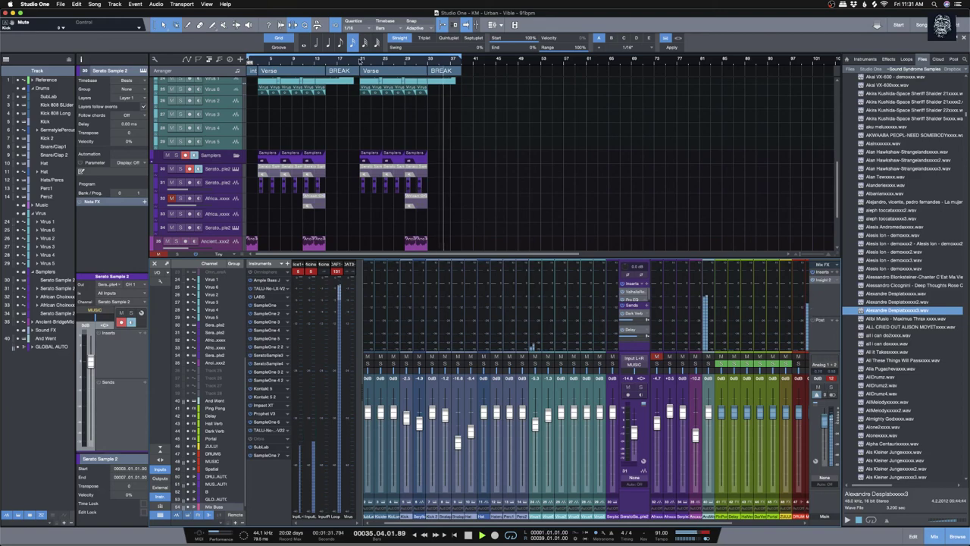
Step: Delete the leftover Sermstyle percussion and Snare/Clap events at bar 38, at the end of the song
click(650, 437)
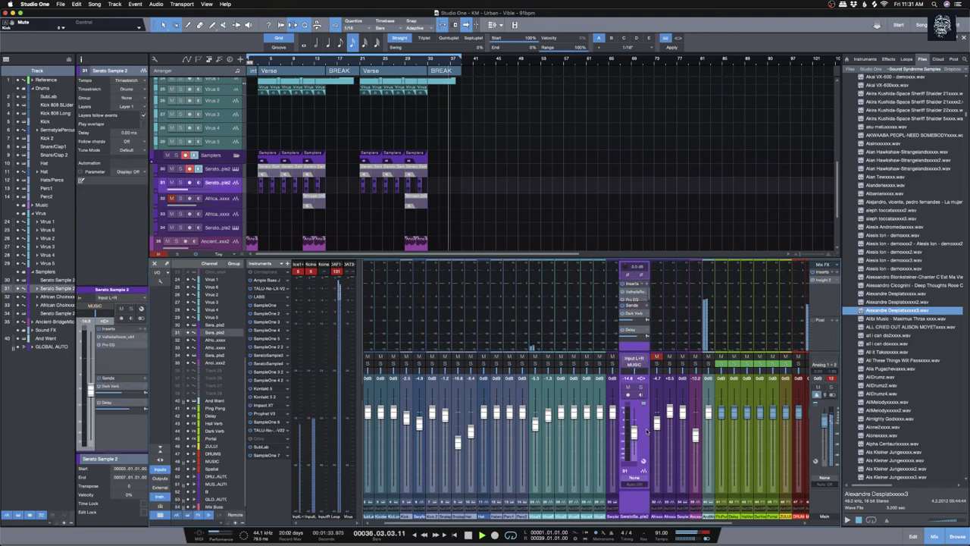
drag(680, 523, 745, 523)
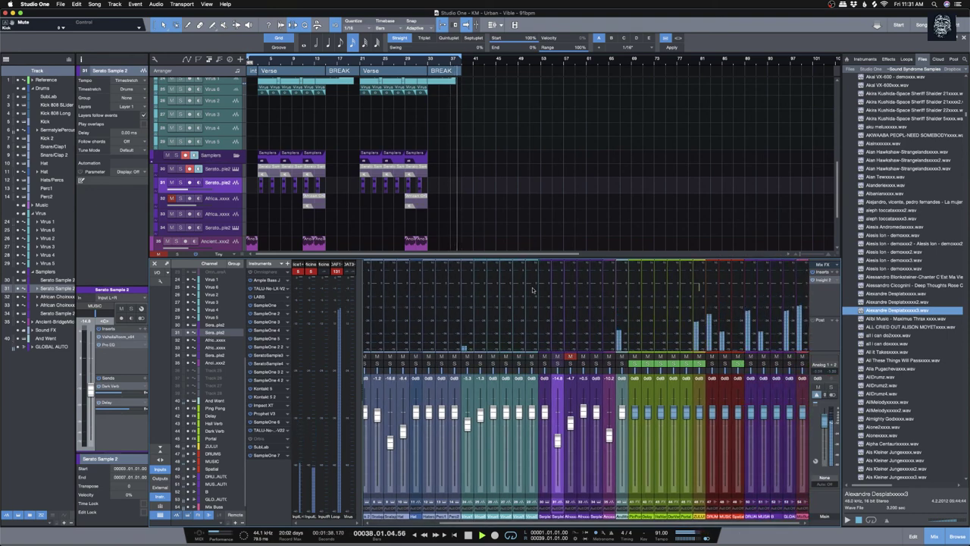
scroll(463, 143, up, 8)
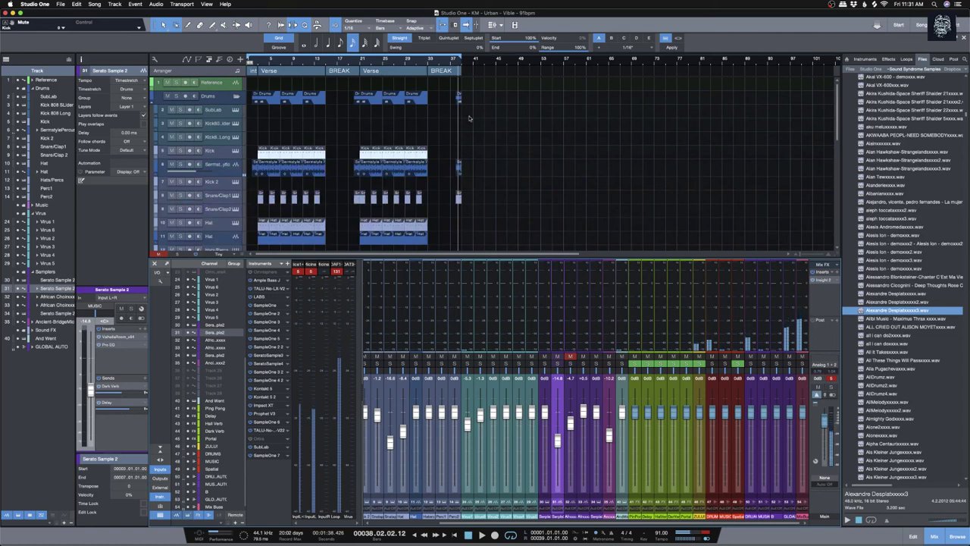
click(458, 166)
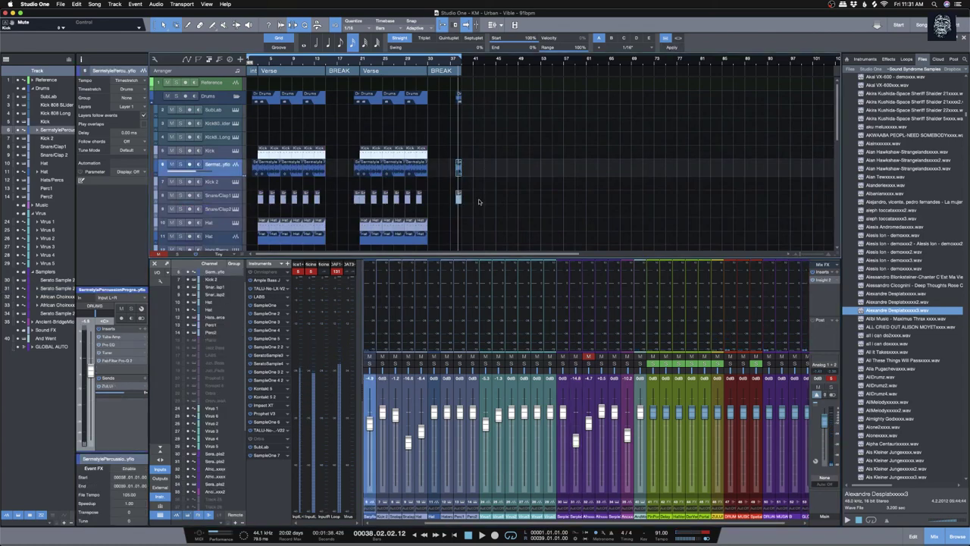
key(Delete)
Step: Play the end of the first Verse into the BREAK and look over the mixer levels
click(322, 67)
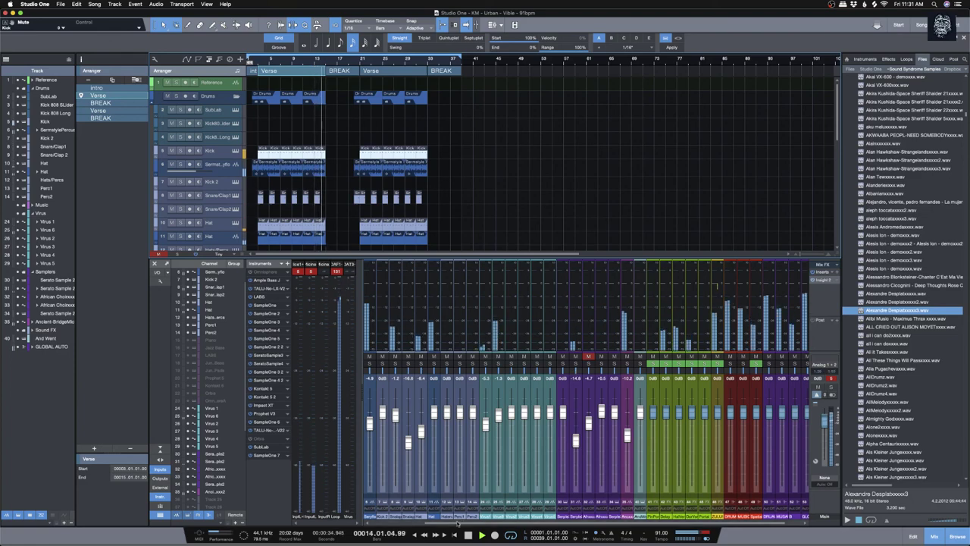
scroll(373, 517, left, 3)
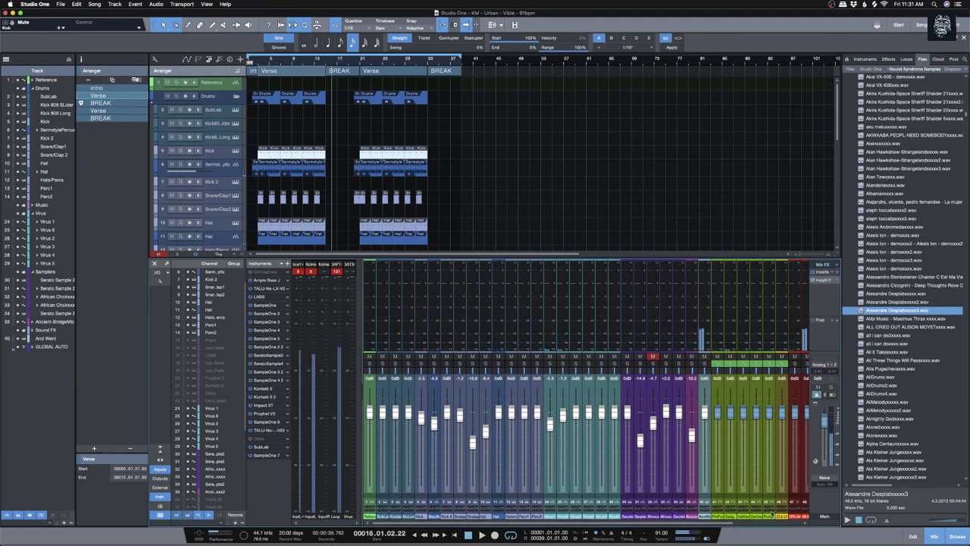
drag(731, 521, 814, 516)
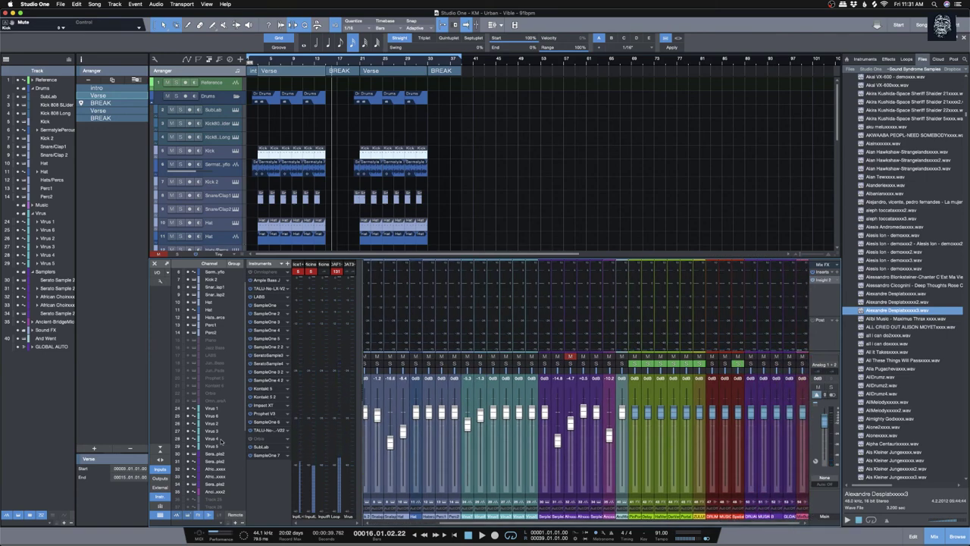
Step: Expand the mixer channels and route the second African Choir channel, number 33, to the MUSIC bus instead of Main
key(shift+F3)
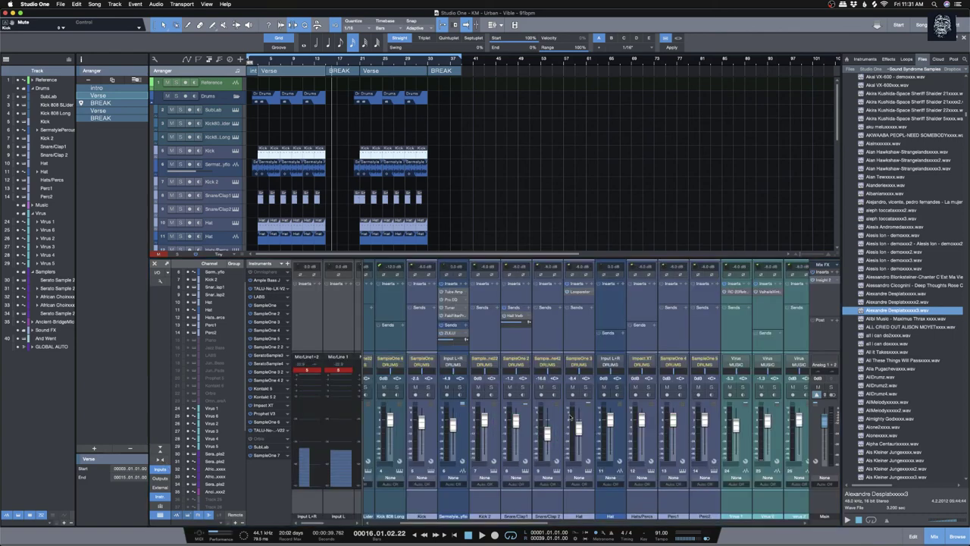
drag(495, 518, 646, 515)
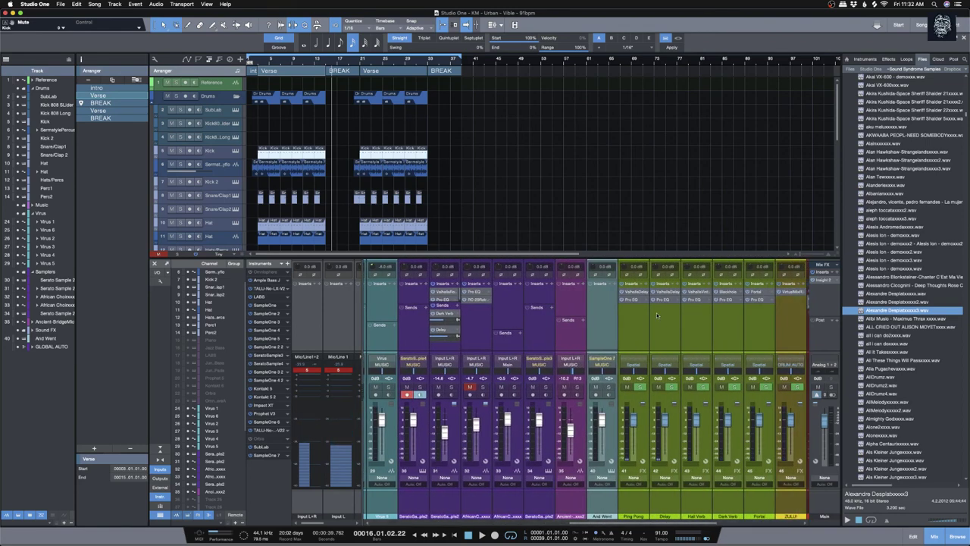
click(507, 369)
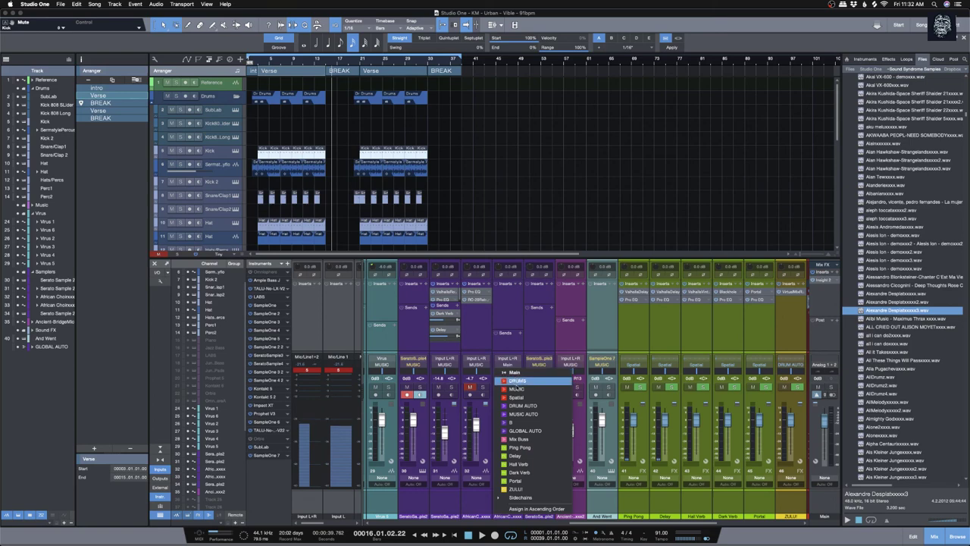
click(525, 395)
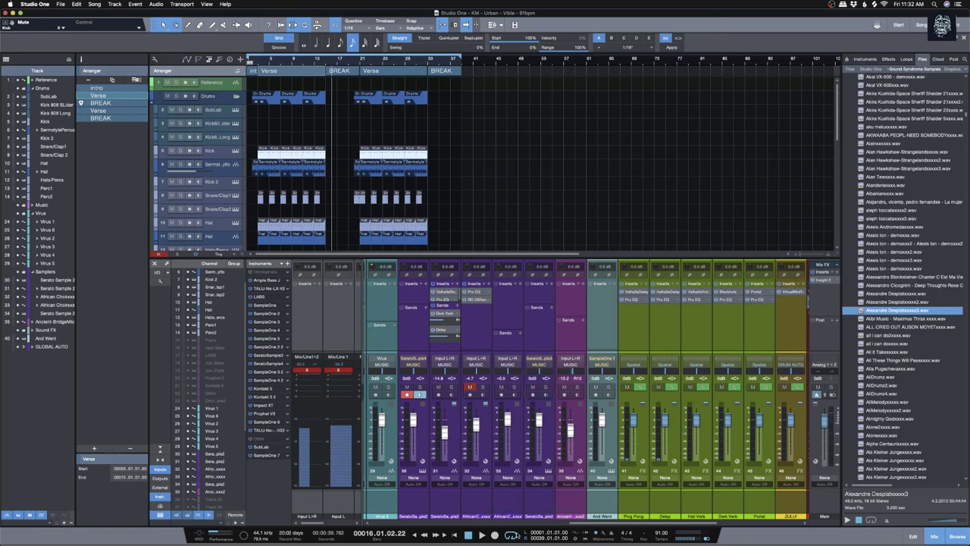
drag(571, 525, 658, 517)
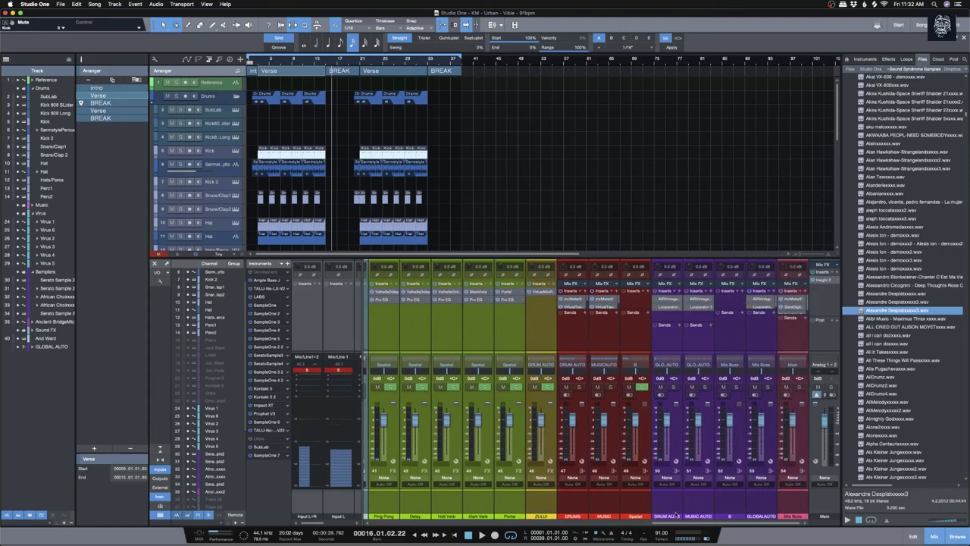
Step: Route the ZULU! FX channel to the Mix Buss and check the output destination of the DRUM AUTO bus
click(547, 365)
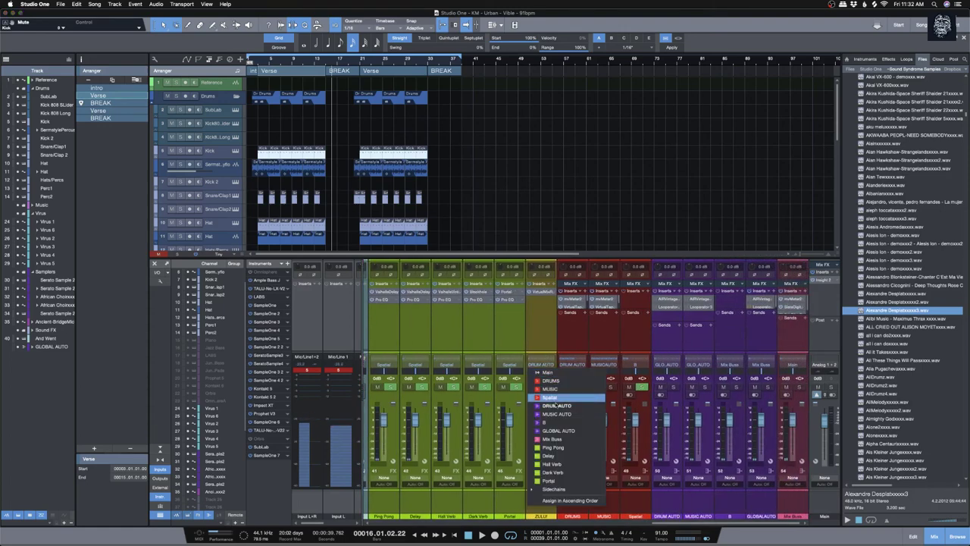
click(553, 441)
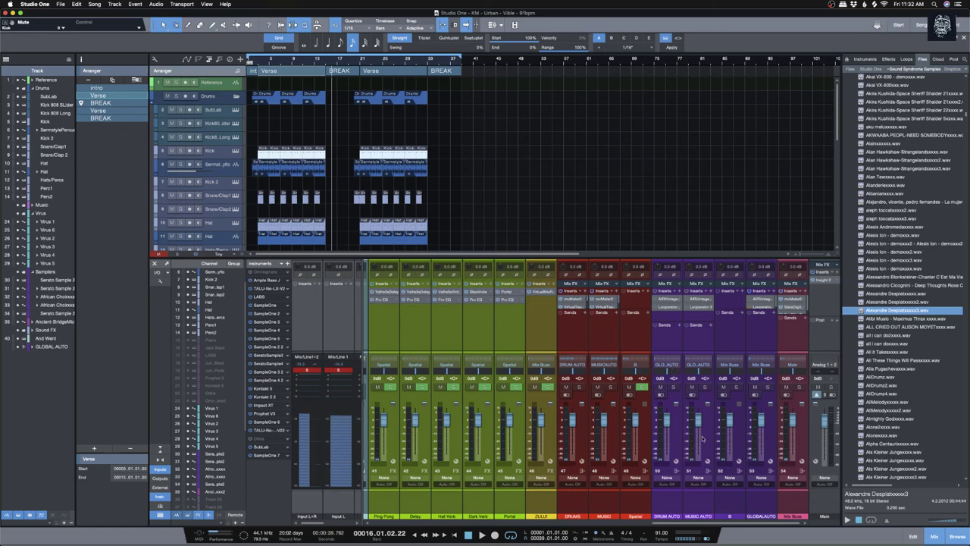
click(670, 369)
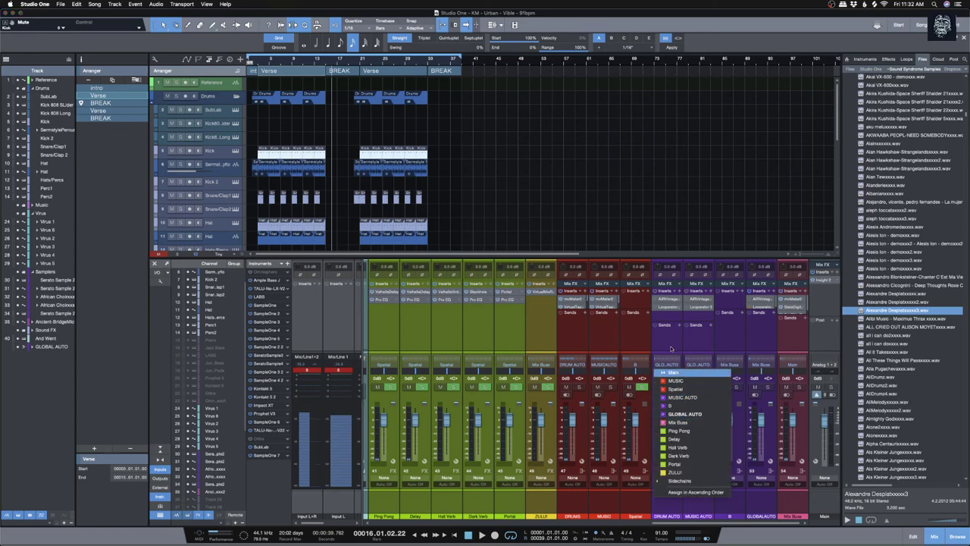
click(670, 365)
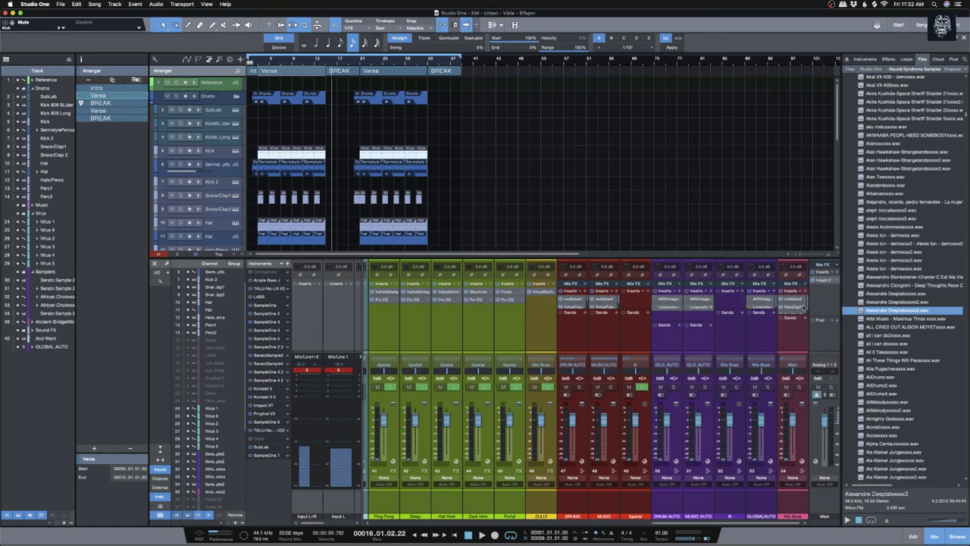
Step: Play the second Verse and adjust the Tilt Shelf band at about 505 Hz in the Mix Buss's FabFilter Pro-Q 2
scroll(801, 307, down, 1)
double_click(362, 64)
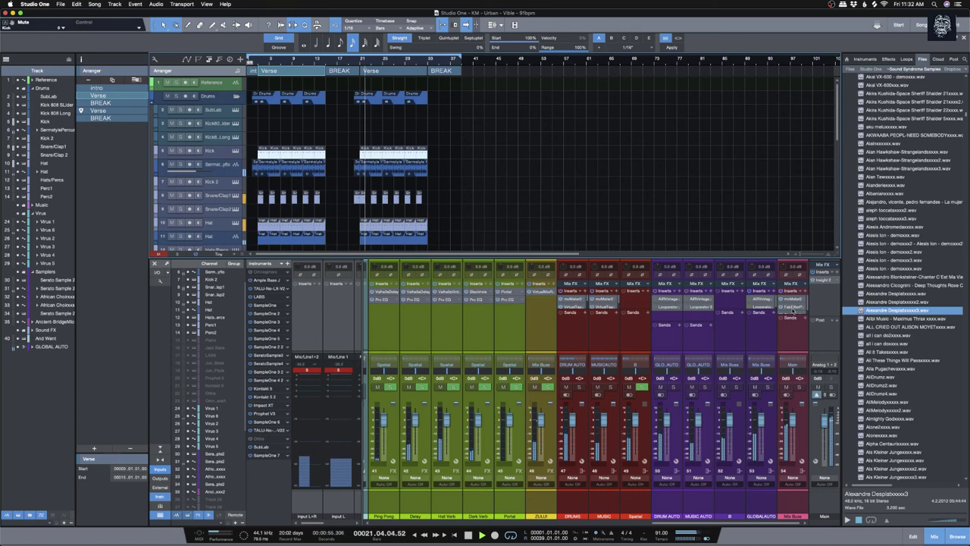
click(794, 313)
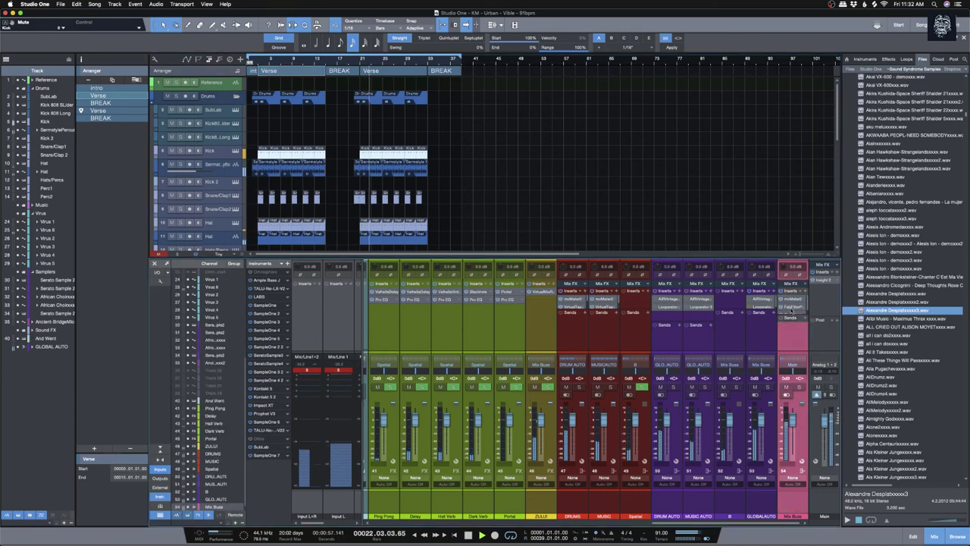
click(791, 300)
drag(569, 361, 570, 363)
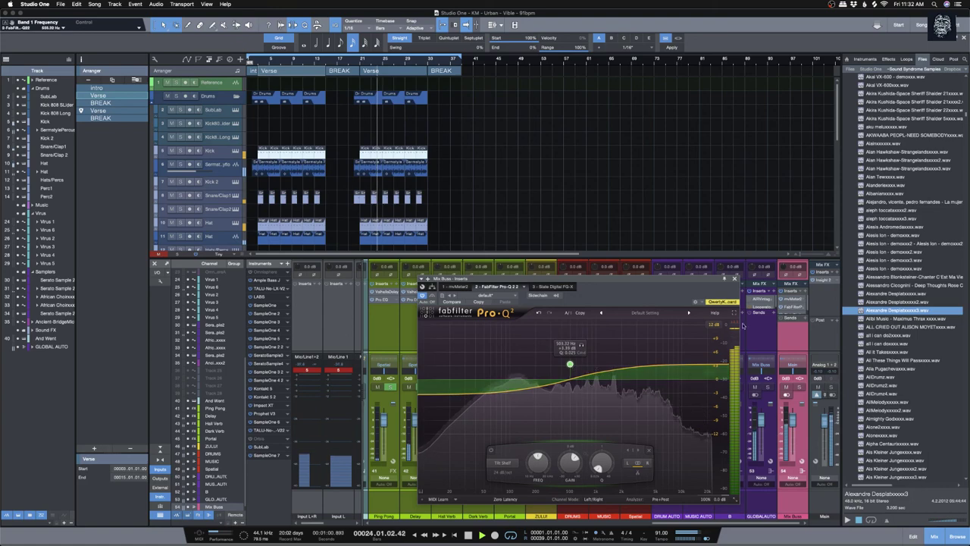
Step: Check the mix's loudness, sound field and spectrum in Insight 2 on the Main channel, and close the meter
double_click(826, 281)
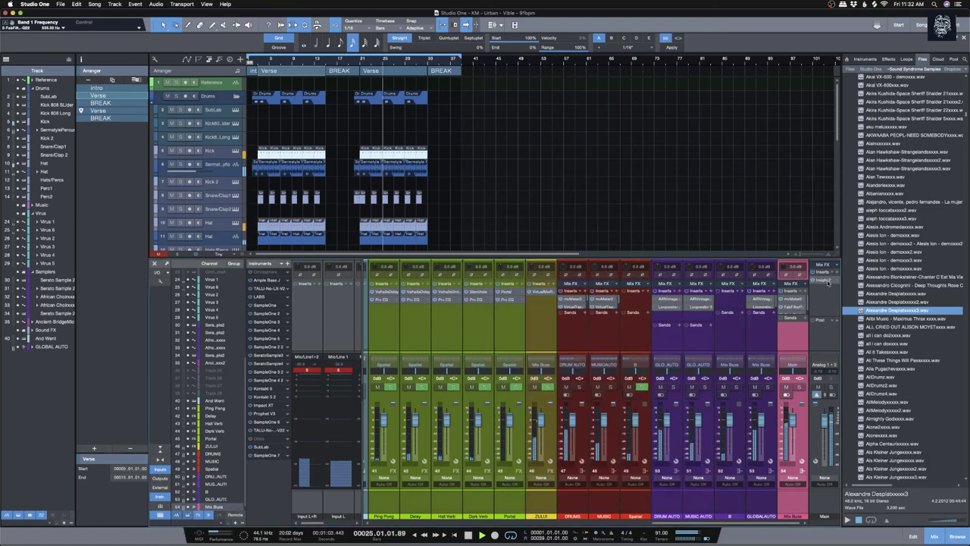
click(823, 280)
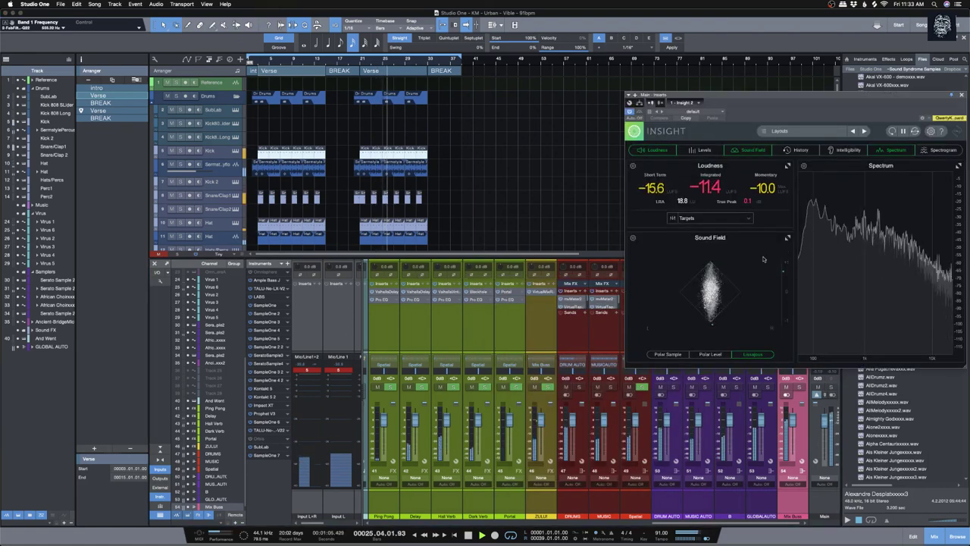
click(962, 96)
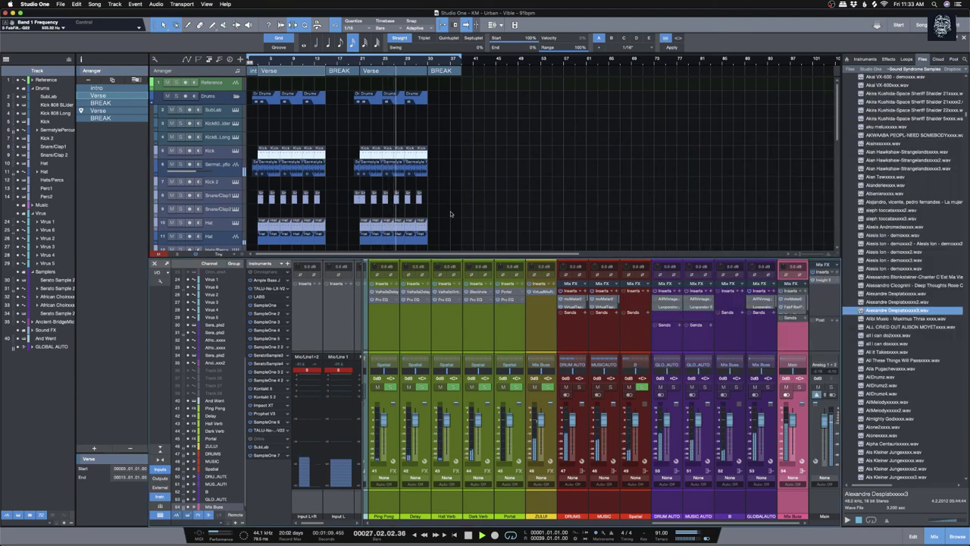
Step: Select the Kick events across both Verses one after another, clear the selection, and stop playback at the end of the second BREAK
scroll(468, 217, down, 10)
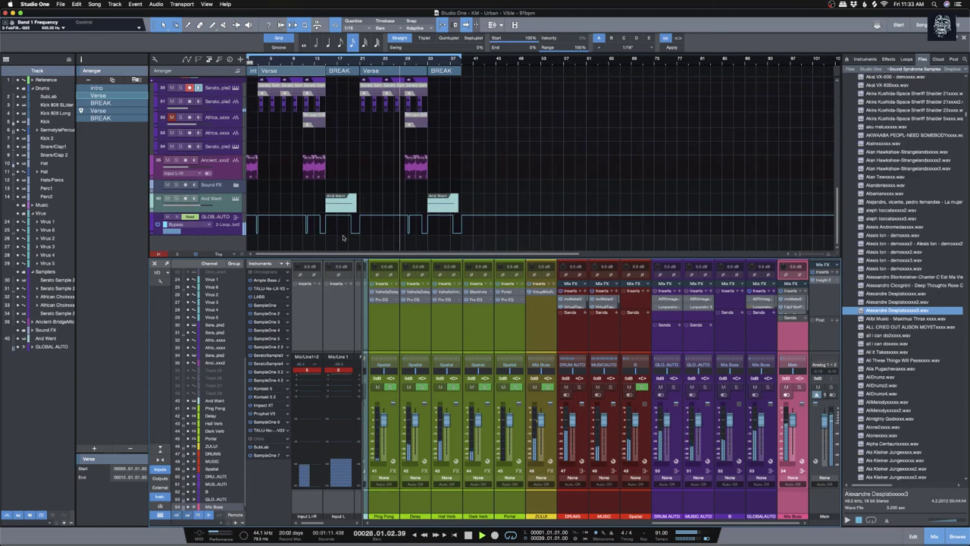
scroll(235, 227, up, 1)
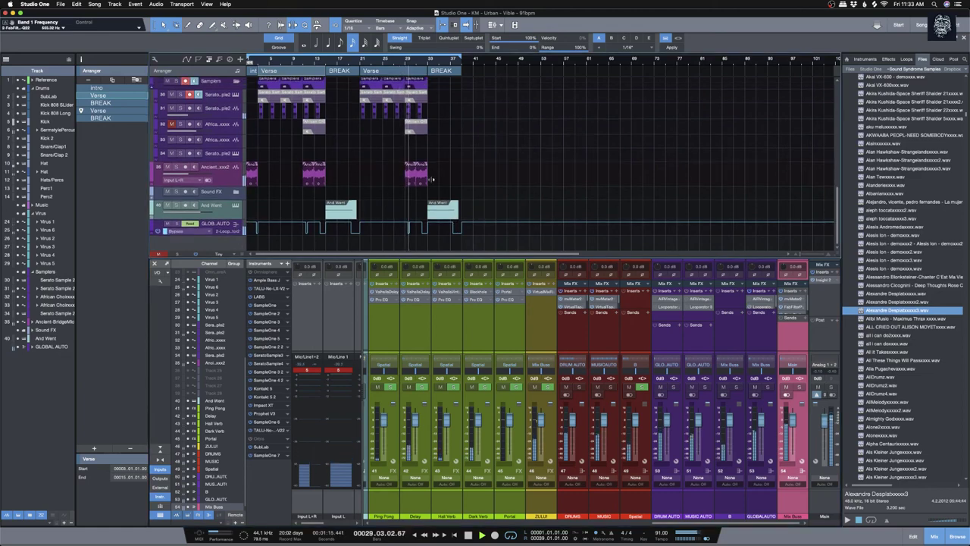
scroll(436, 169, up, 10)
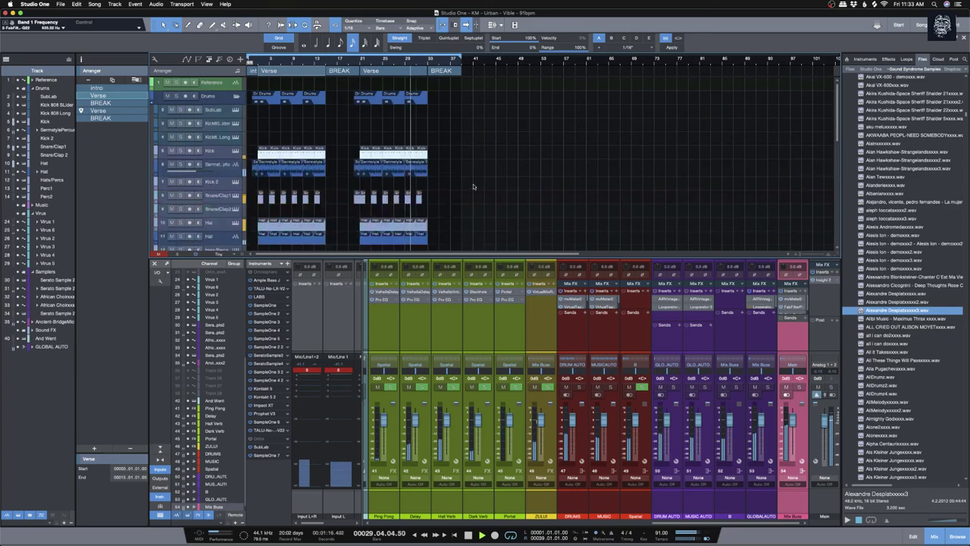
click(422, 154)
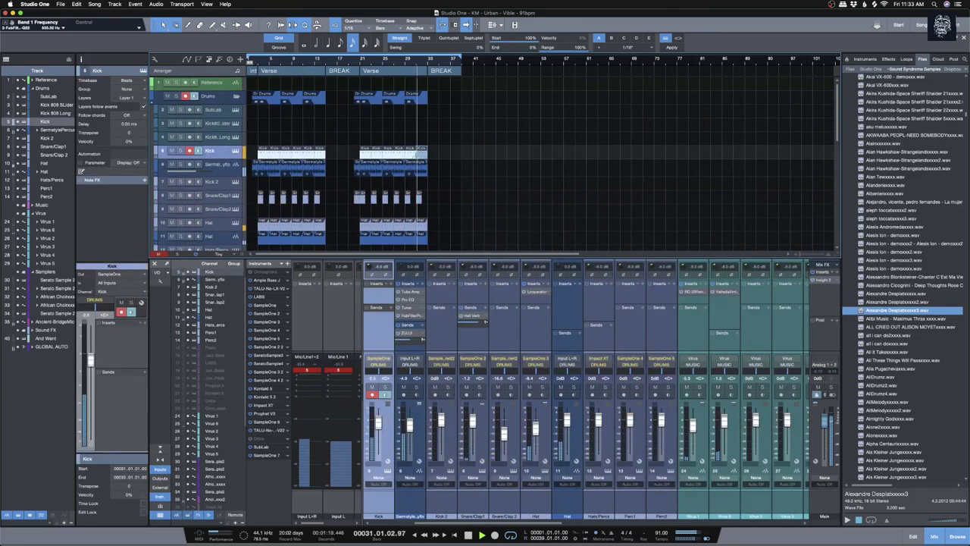
shift+click(410, 155)
shift+click(399, 155)
shift+click(388, 156)
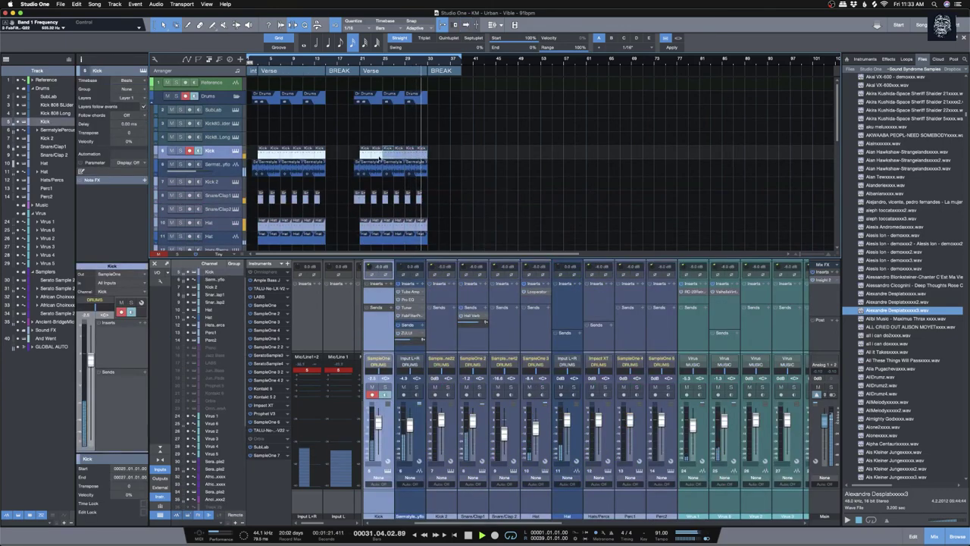
drag(379, 157, 263, 155)
click(461, 141)
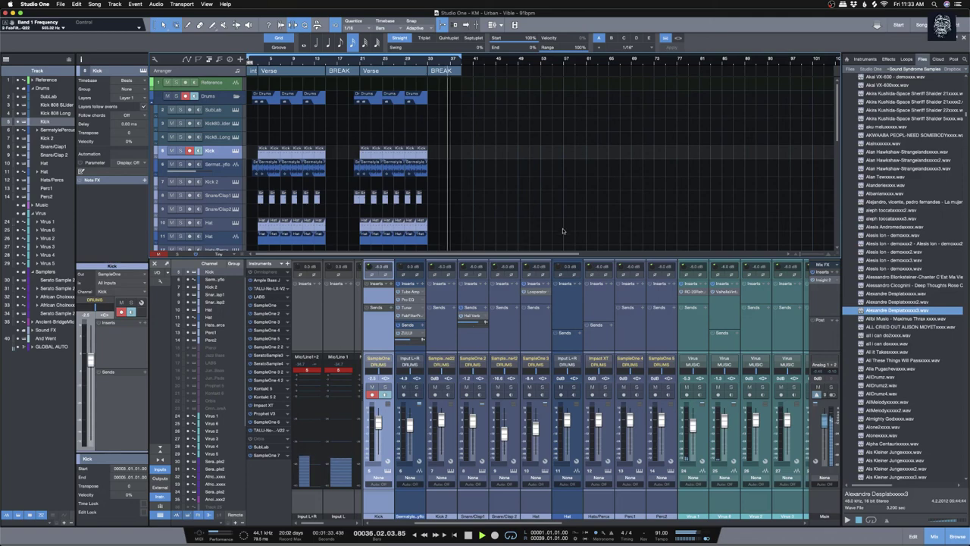
scroll(568, 232, down, 10)
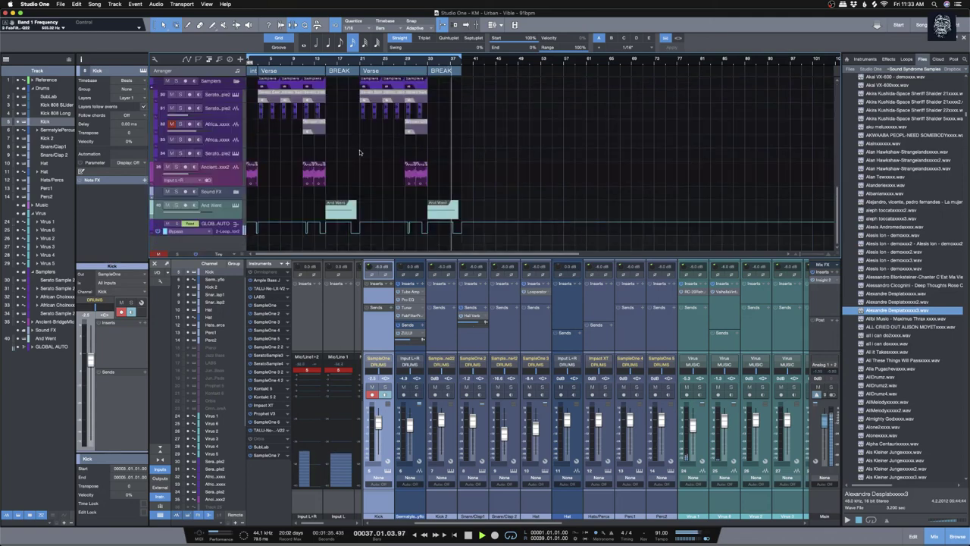
key(space)
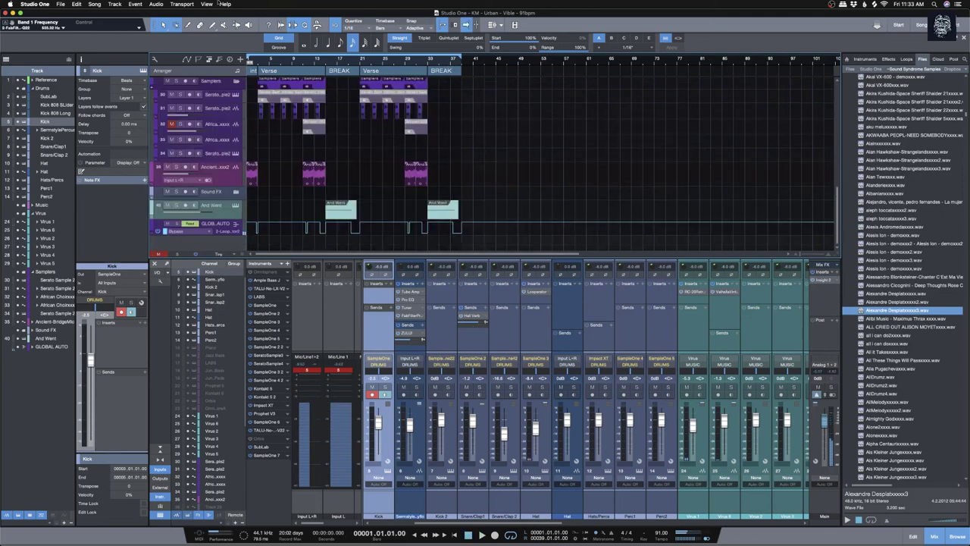
Step: Start a mixdown export and set its location to Catalog/2019/09 September/Stream Beats on the Keyflo Projects drive
click(60, 3)
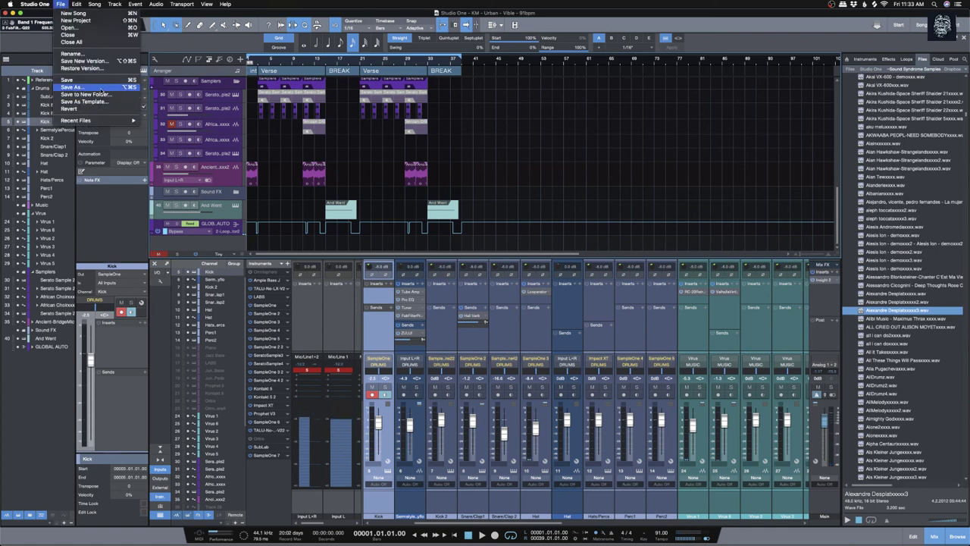
mouse_move(94, 3)
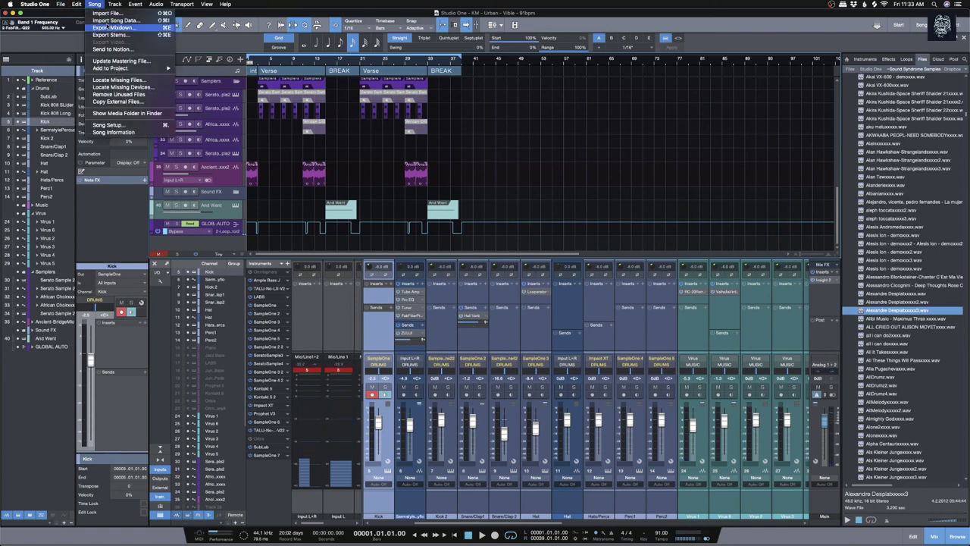
click(109, 27)
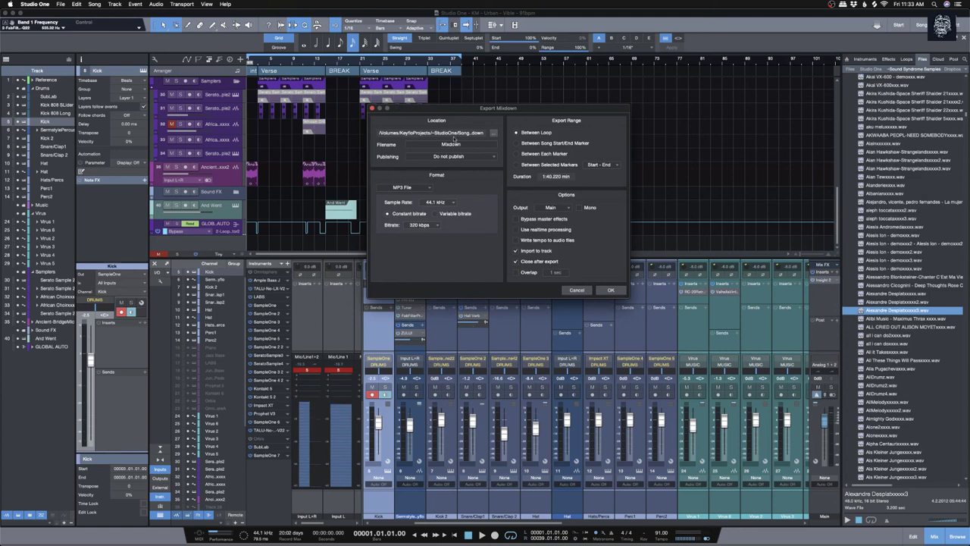
double_click(471, 145)
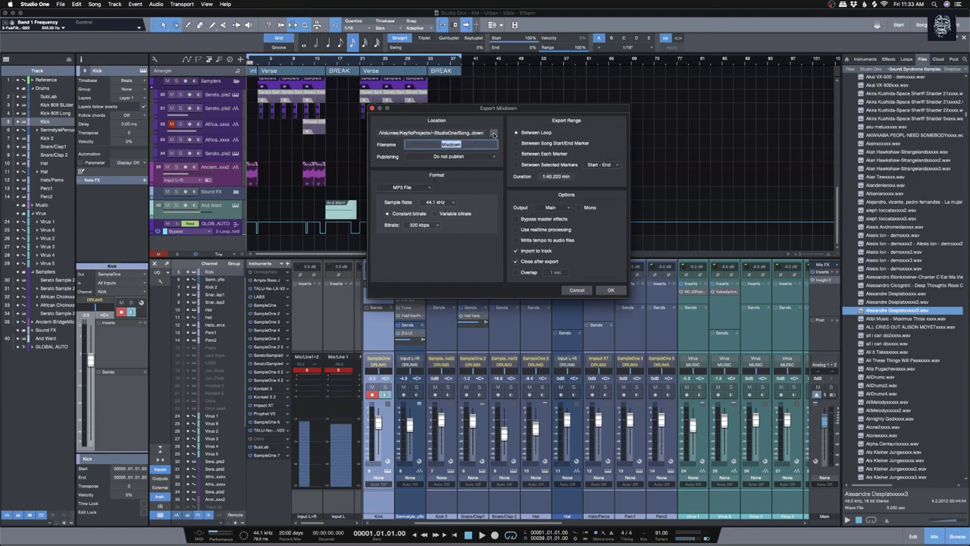
click(492, 134)
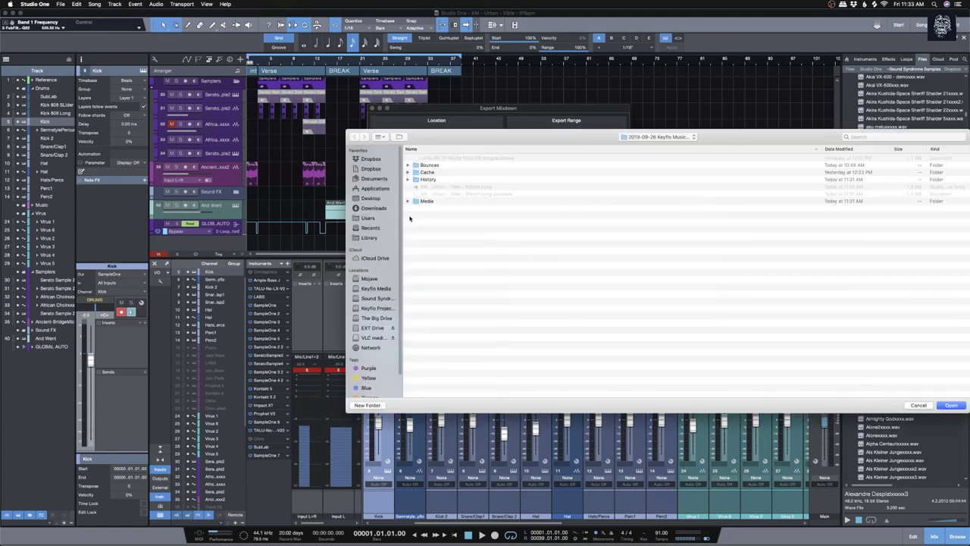
click(376, 308)
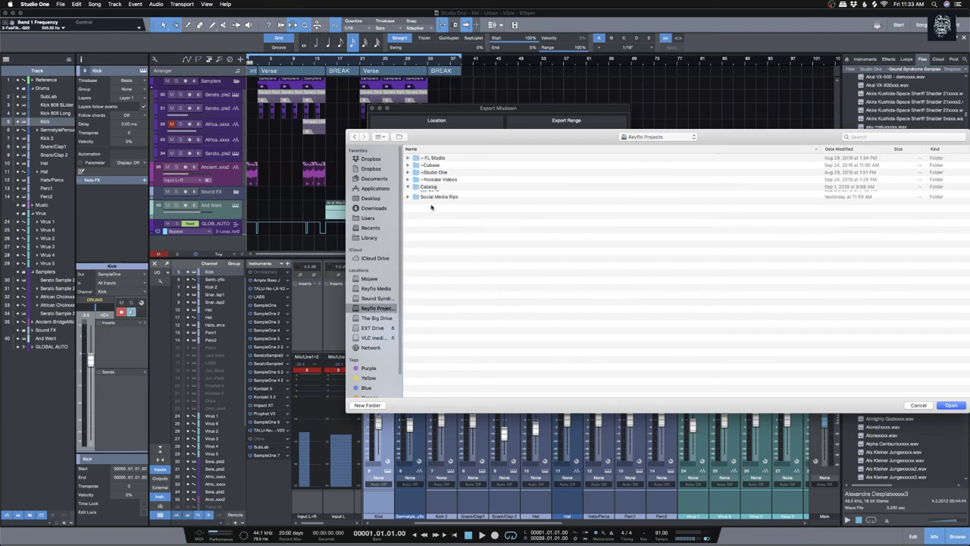
click(424, 208)
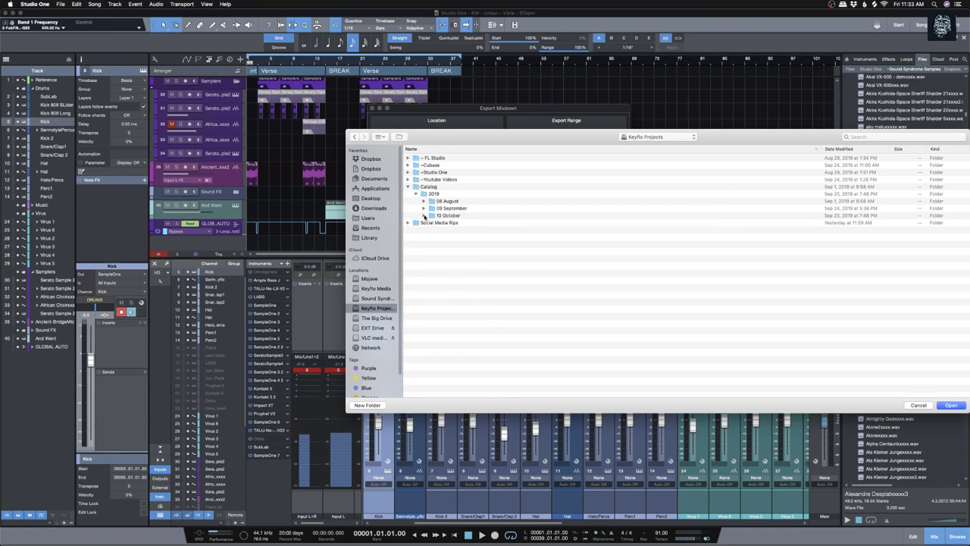
click(424, 208)
click(453, 295)
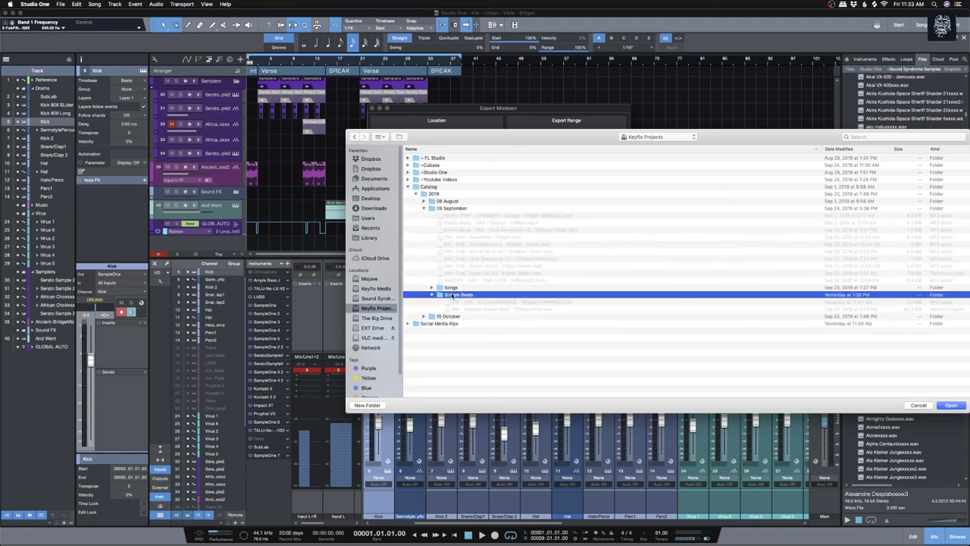
click(950, 405)
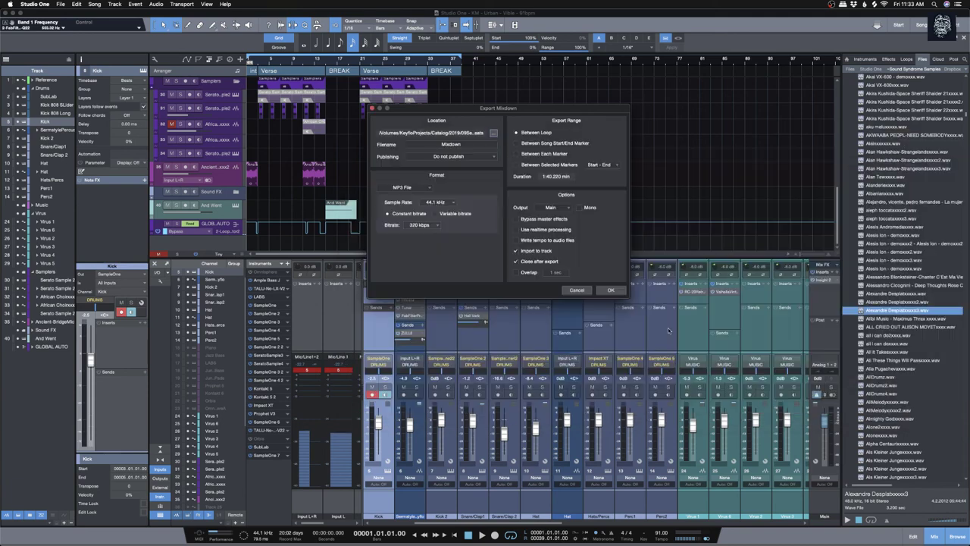
Step: Name the mixdown "KM - RAP - PUSHA STRUGGLE - 91bpm" and export it as a 320 kbps MP3
text(KM - RAP -)
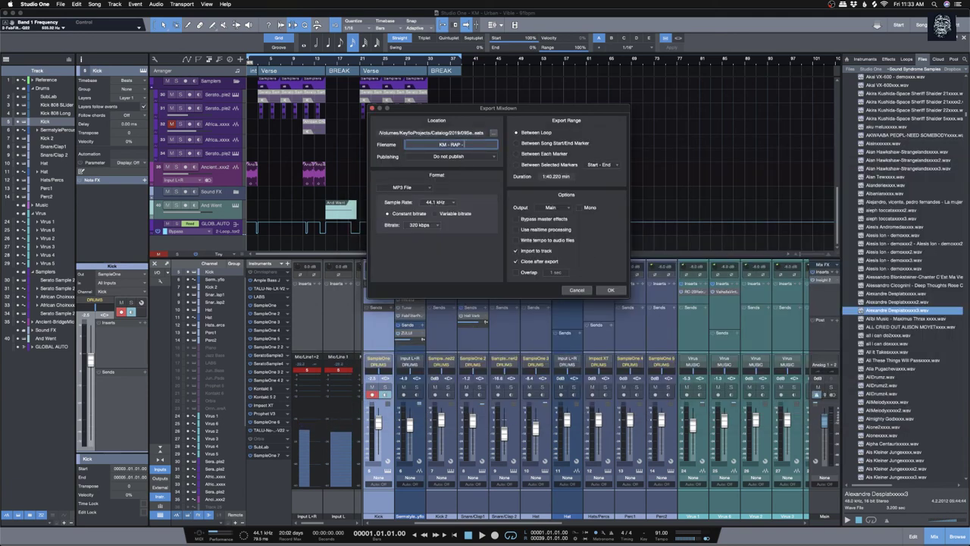
text( PUSHA STRO)
text(GGLE - 91bpm)
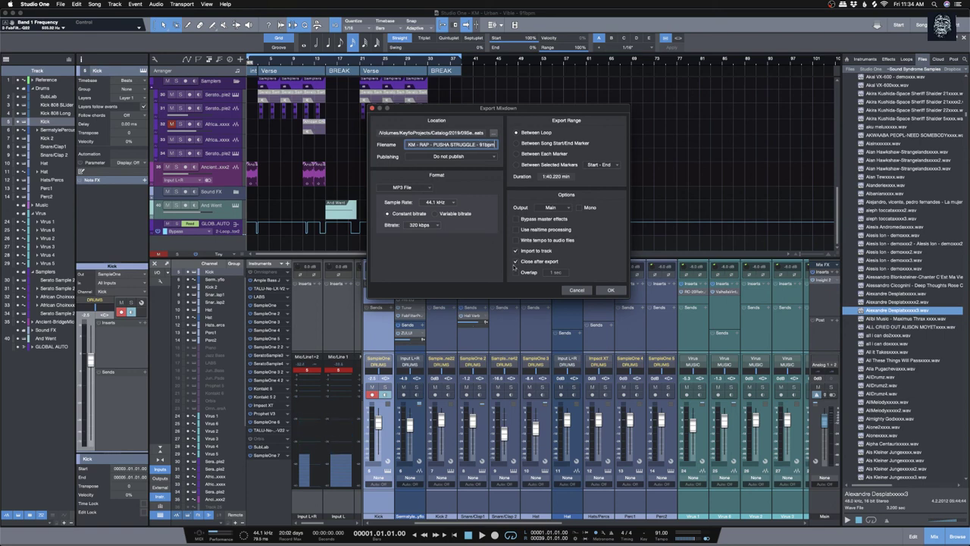
click(610, 290)
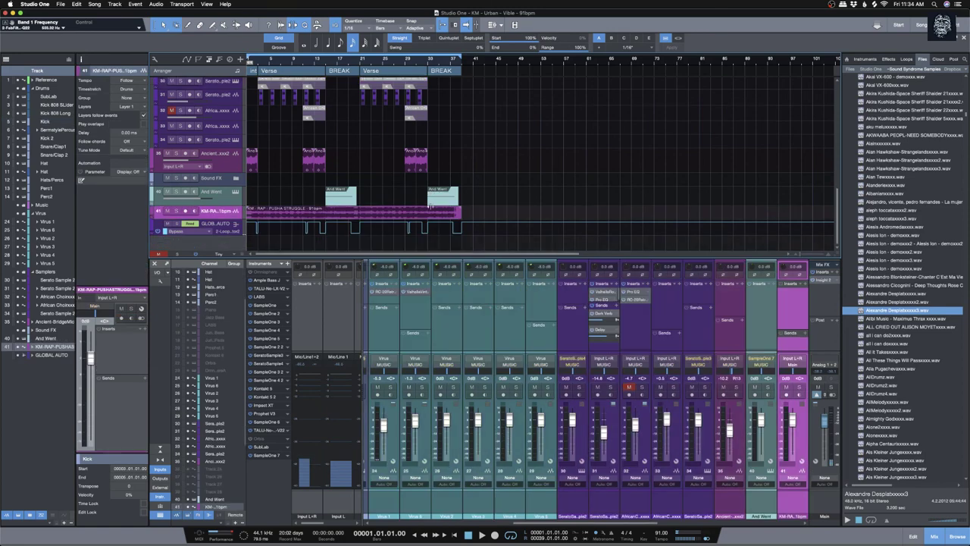
Step: Enlarge and solo the imported mixdown track to audition it, and save the song
drag(231, 219, 231, 256)
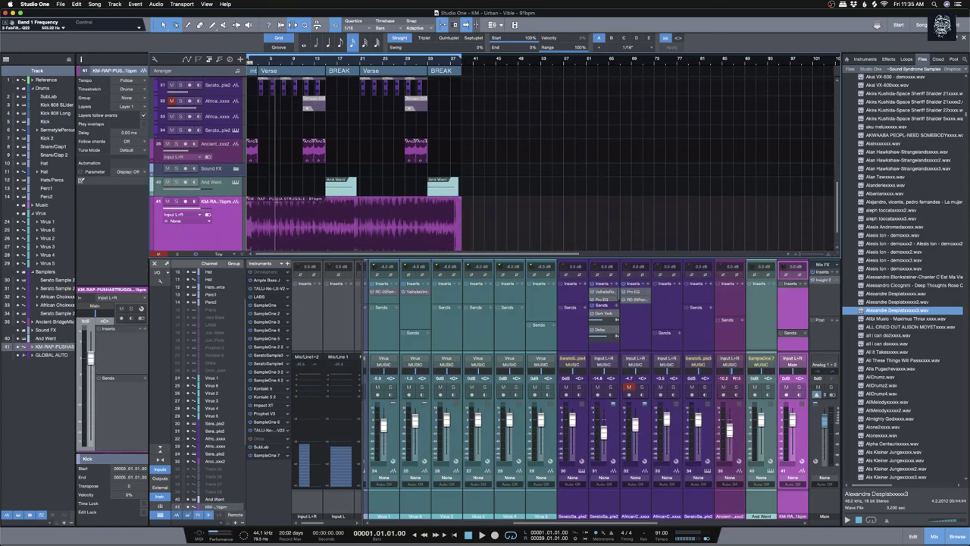
click(176, 161)
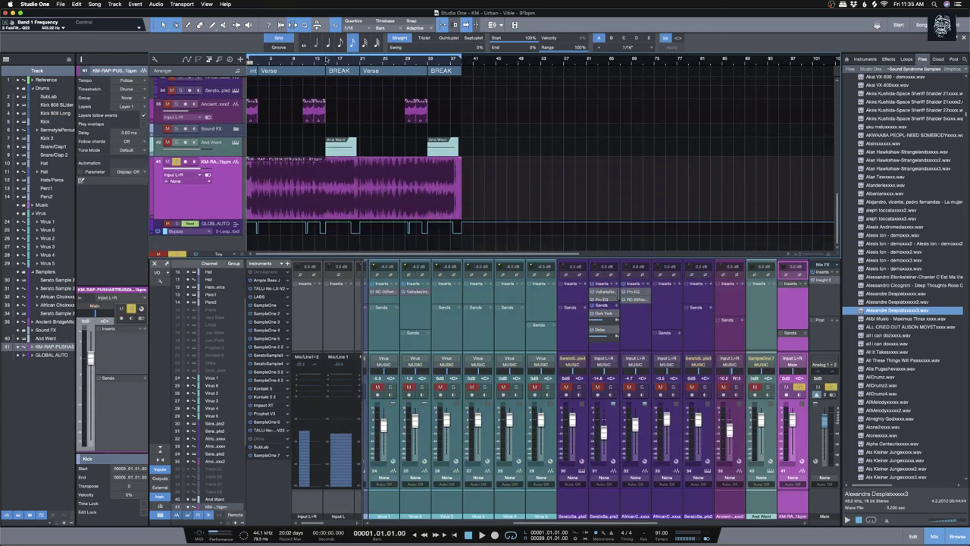
click(265, 62)
key(space)
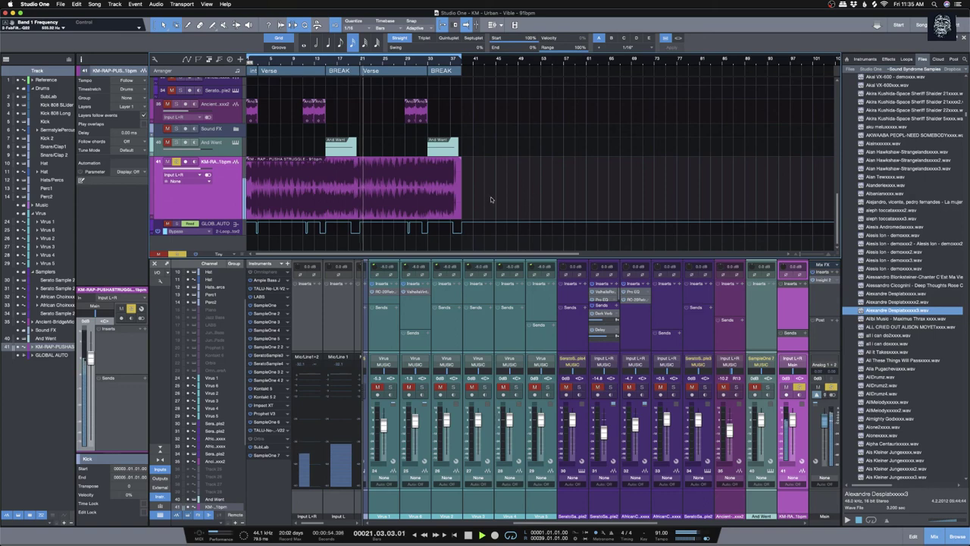
click(60, 4)
click(84, 79)
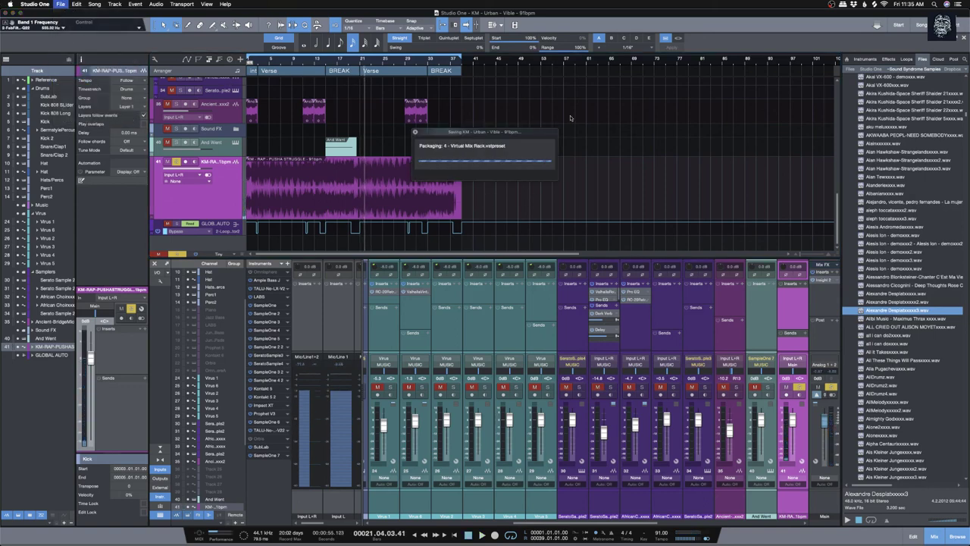